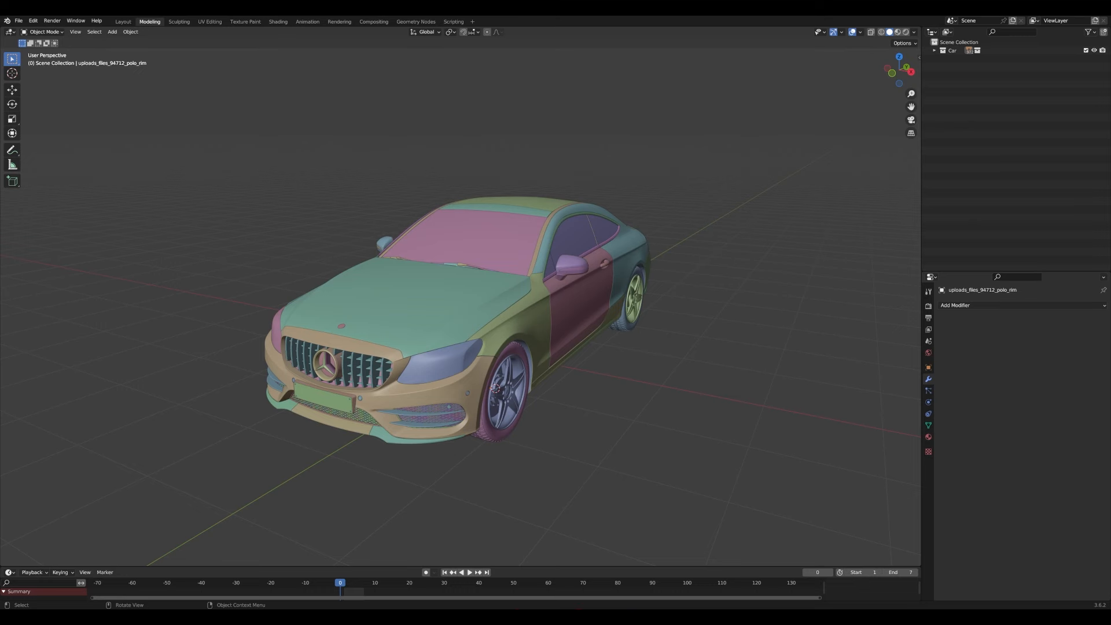
- Inspect the car's mesh in X-ray wireframe display, and return the viewport to solid shading
middle_click_drag(556, 324, 642, 348)
key("alt+z")
key("shift+z")
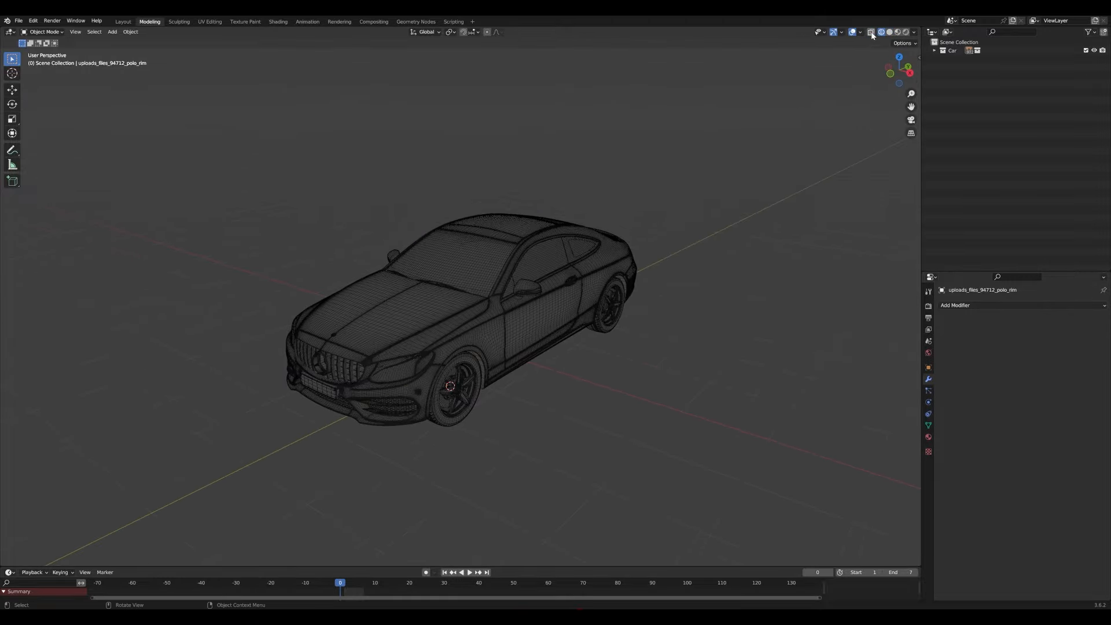
scroll(579, 330, "up", 5)
mouse_move(584, 327)
middle_mouse_down()
mouse_move(598, 322)
mouse_move(520, 331)
mouse_move(640, 303)
mouse_move(454, 340)
mouse_move(405, 297)
middle_mouse_up()
scroll(584, 312, "down", 3)
left_click(889, 33)
left_click(870, 33)
- Check that the car's body panels are separate objects by hiding one near the side window and revealing it again
left_click(403, 293)
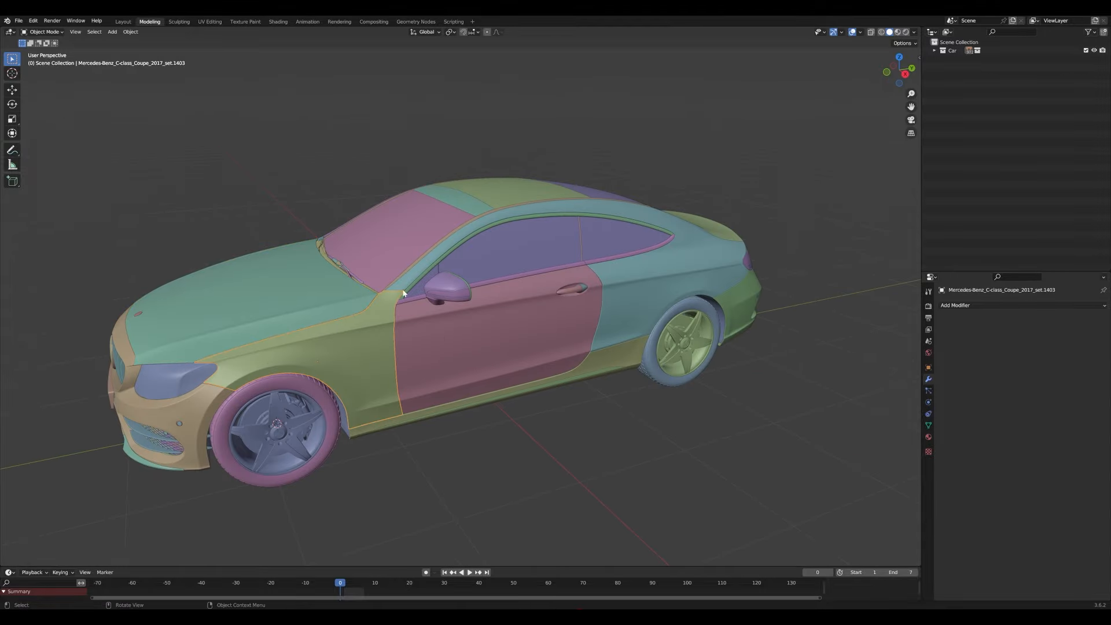
left_click(600, 236)
middle_click_drag(599, 236, 497, 277)
left_click(503, 216)
key("h")
scroll(538, 272, "up", 4)
key("alt+h")
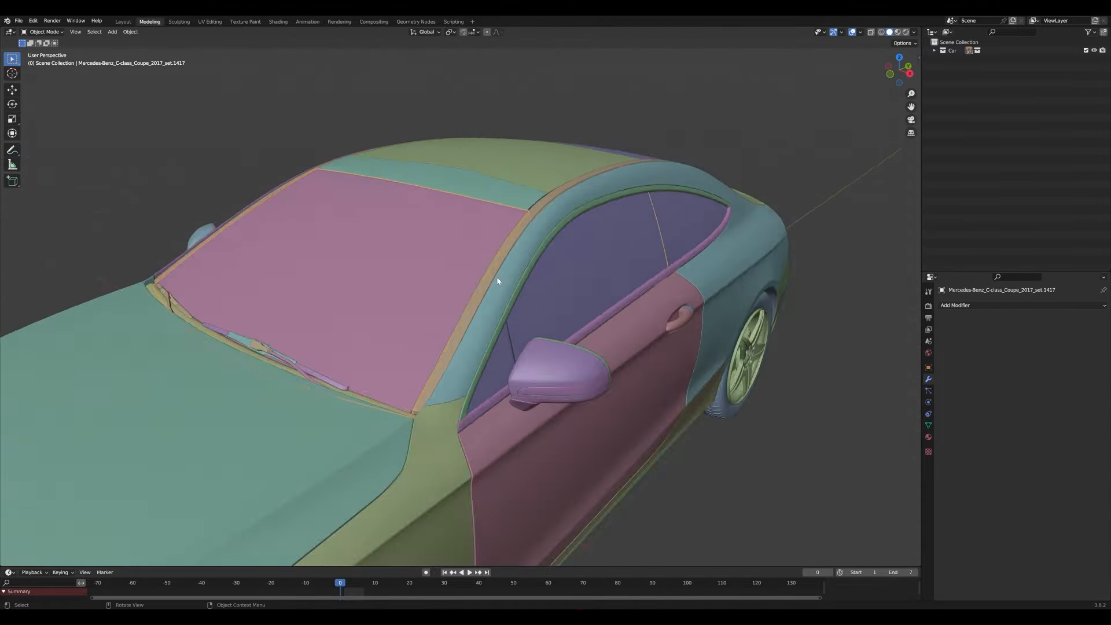
- Save the file and set the viewport shading of the whole car to Rendered
scroll(496, 278, "down", 5)
key("ctrl+s")
key("z")
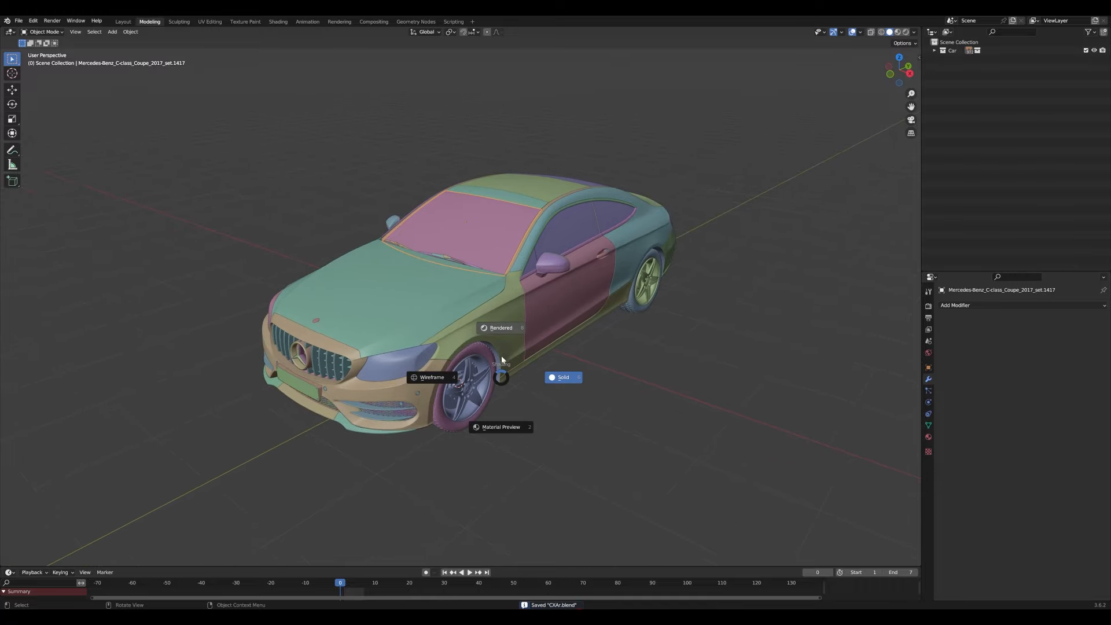
left_click(496, 327)
middle_click_drag(559, 327, 644, 367)
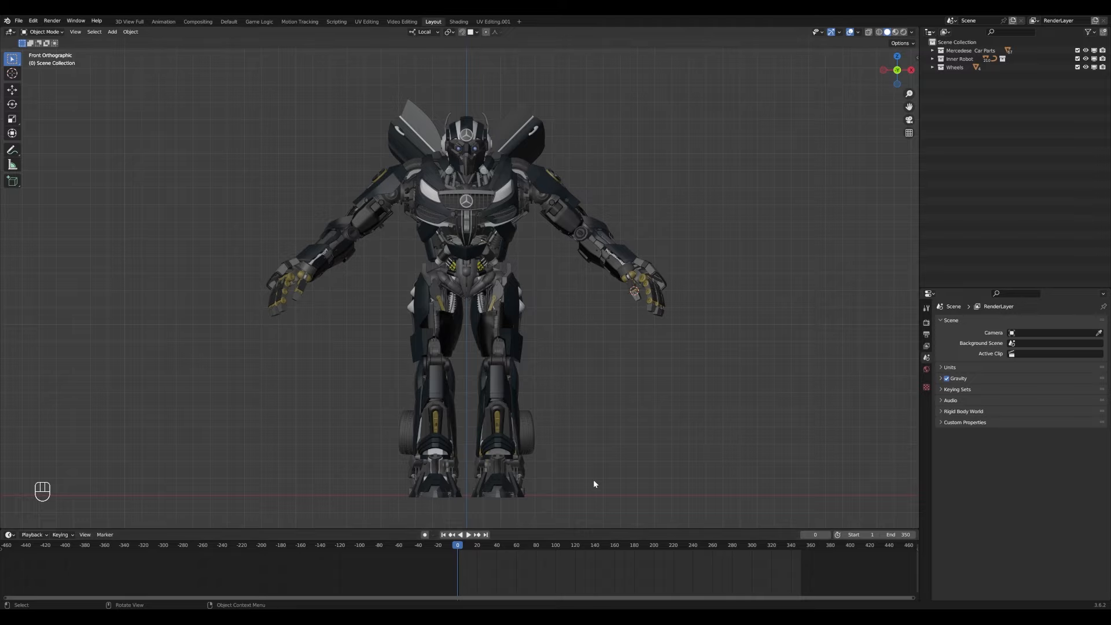
- Exclude the Inner Robot and Wheels collections and examine the Mercedese Car Parts on the robot's torso and arms
middle_click_drag(595, 485, 615, 482, "shift")
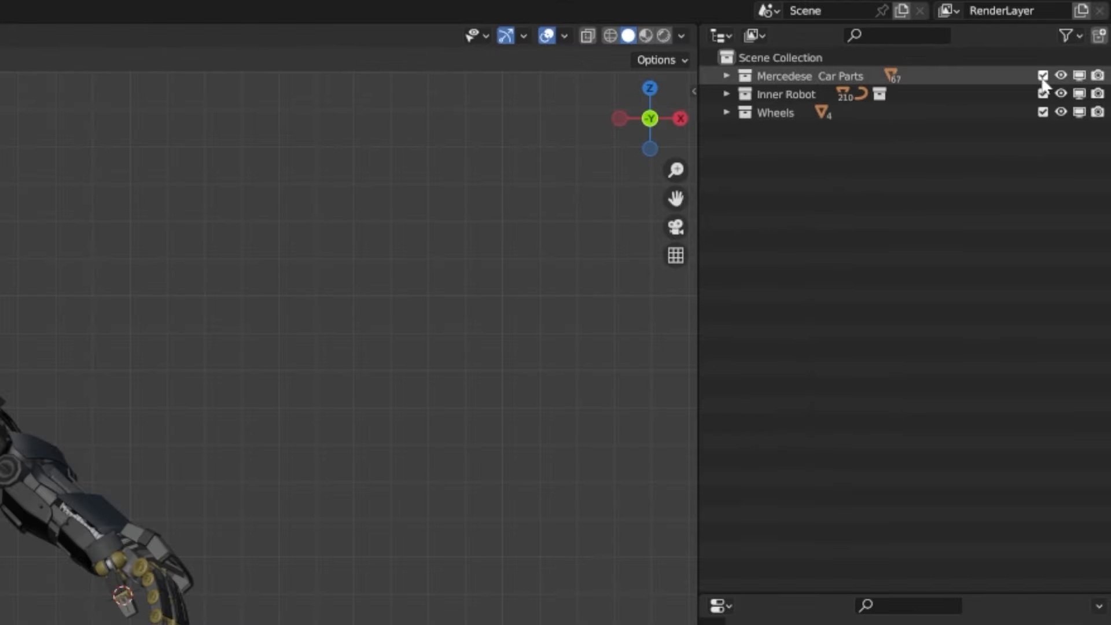
left_click(1043, 75)
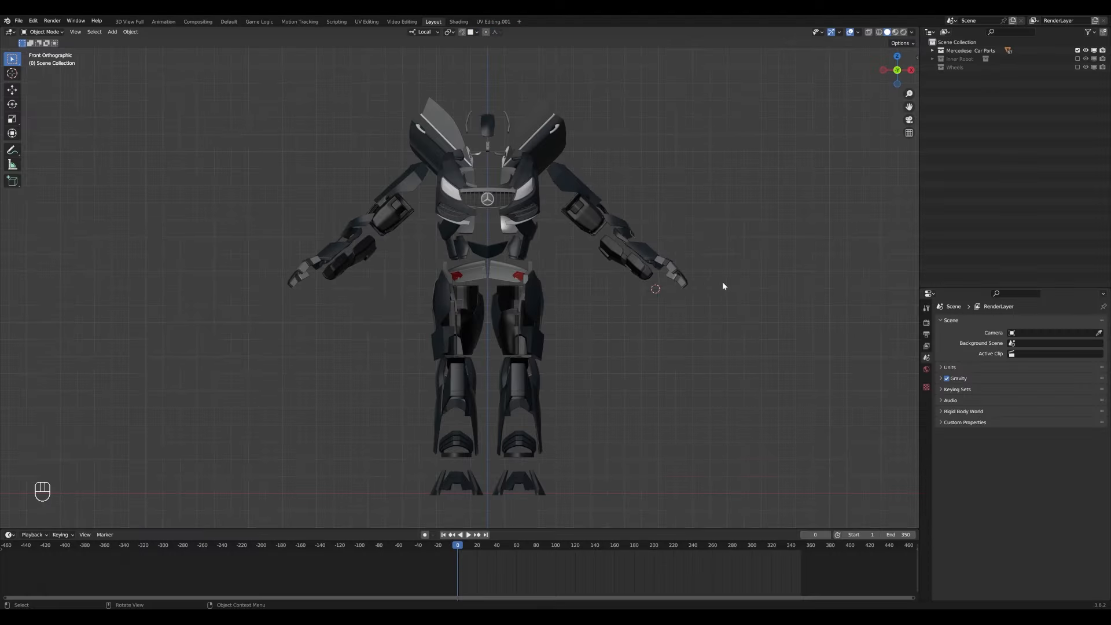
middle_click_drag(724, 285, 700, 293)
scroll(625, 254, "up", 4)
middle_click_drag(517, 195, 613, 347, "shift")
middle_click_drag(613, 347, 597, 299)
left_click(508, 317)
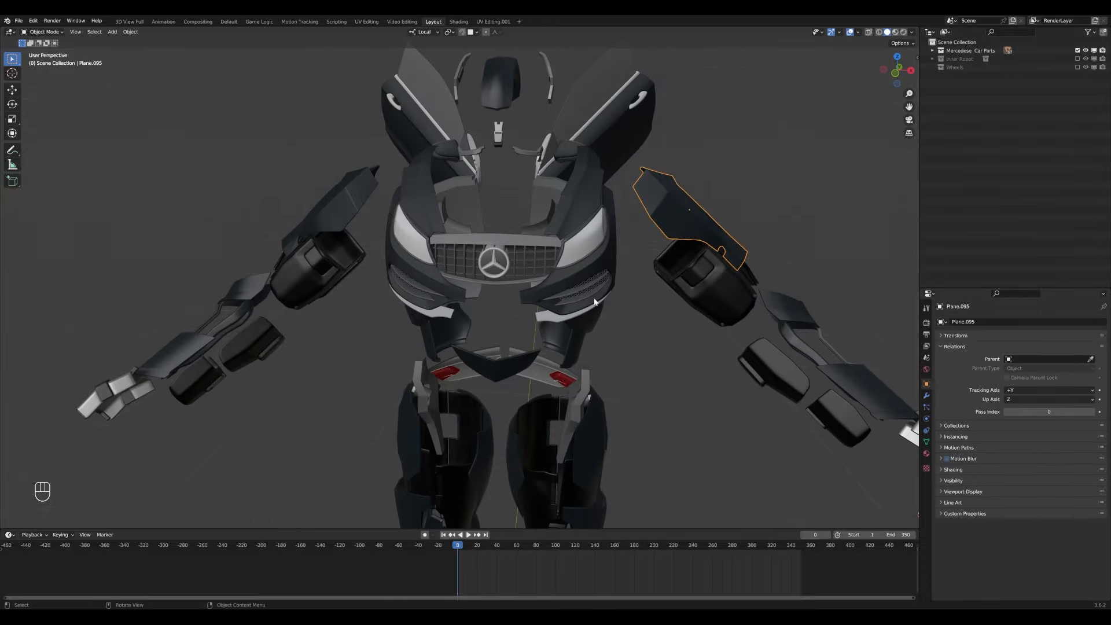
key("alt+a")
scroll(597, 299, "down", 4)
middle_click_drag(611, 379, 519, 296, "shift")
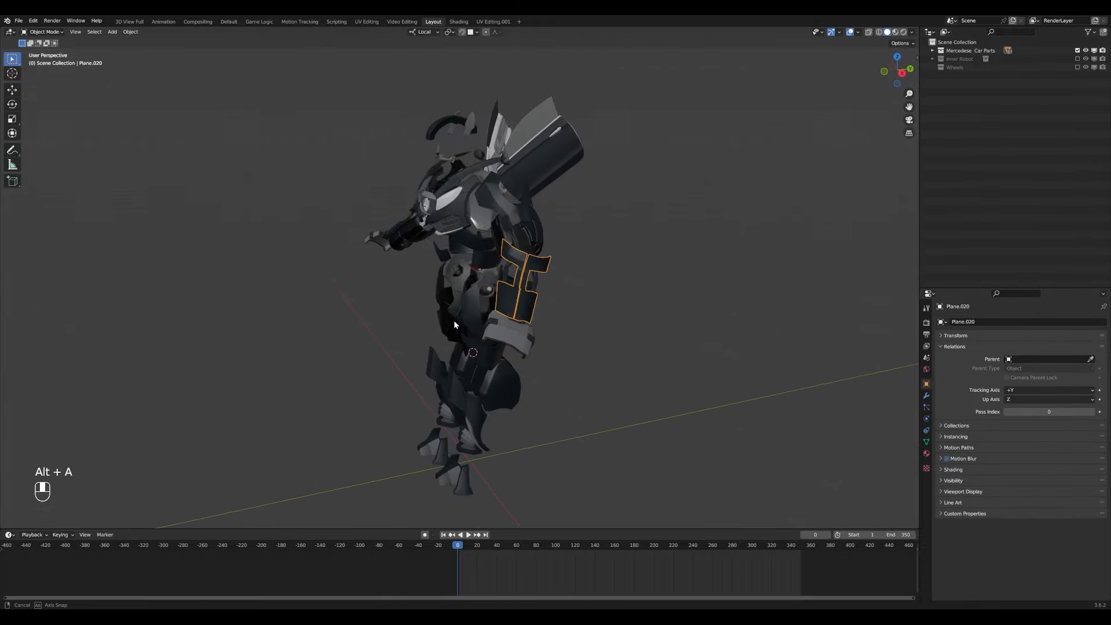
- Examine how the car panels form the robot's chest, grille area and back from several sides
middle_click_drag(454, 324, 498, 330)
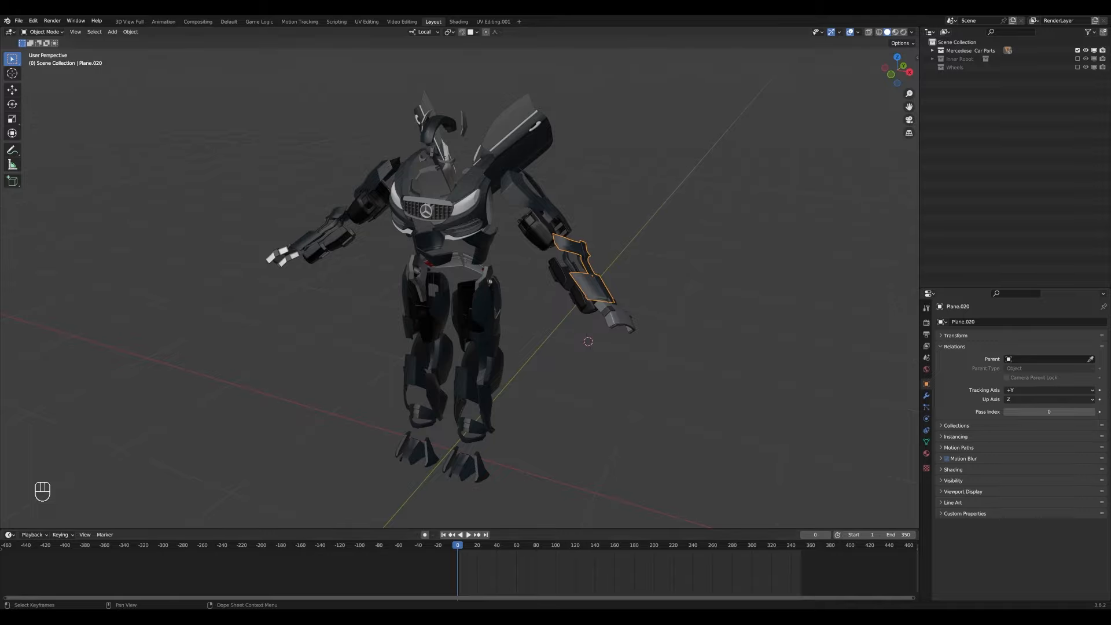
middle_click_drag(402, 260, 466, 323)
scroll(480, 273, "up", 4)
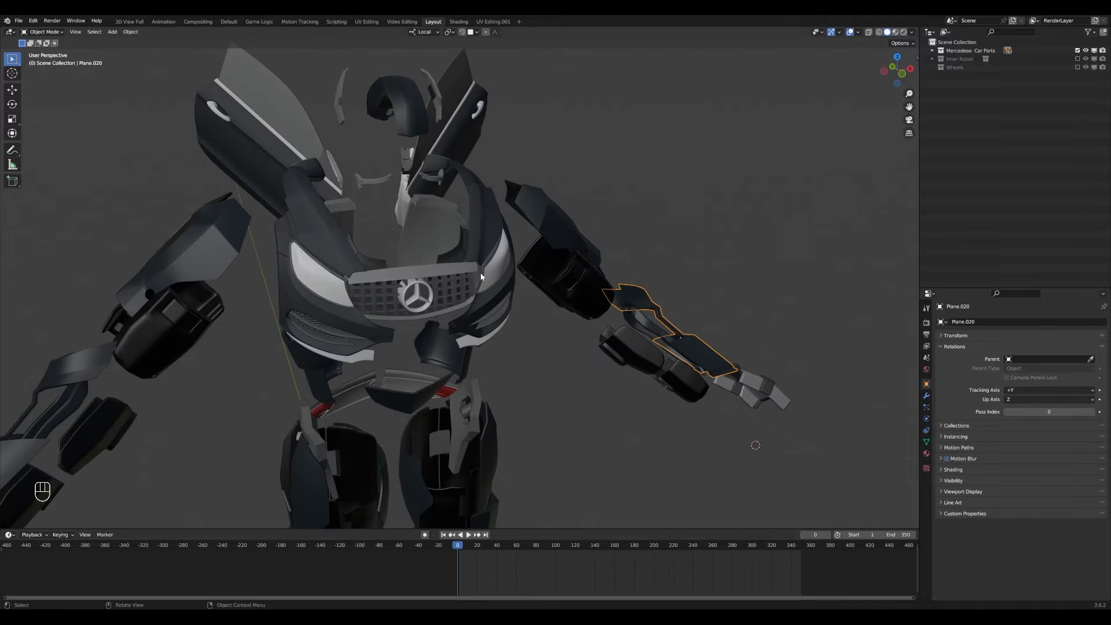
left_click(480, 272)
middle_click_drag(520, 278, 499, 290)
scroll(499, 291, "up", 4)
middle_click_drag(423, 224, 441, 319, "shift")
scroll(542, 289, "down", 5)
middle_click_drag(543, 290, 397, 301)
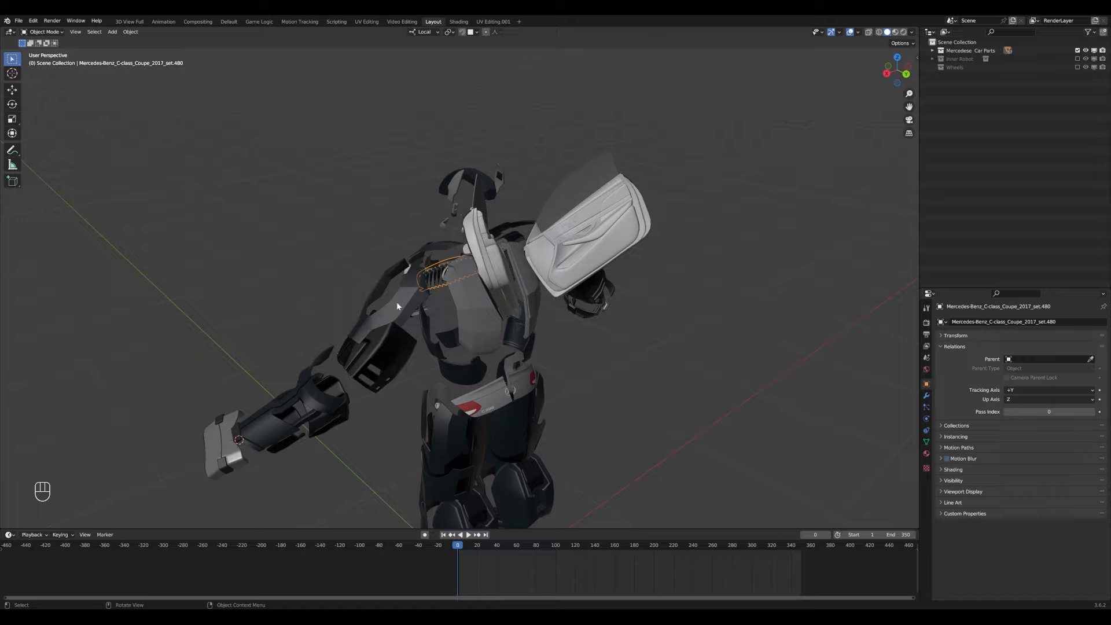
- Examine the back panels and the car doors that serve as the robot's wings
middle_click_drag(553, 347, 556, 307)
scroll(501, 297, "up", 3)
left_click(501, 296)
middle_click_drag(502, 155, 509, 296, "shift")
middle_click_drag(555, 284, 515, 303)
left_click(671, 191)
scroll(630, 222, "down", 2)
middle_click_drag(685, 200, 505, 272)
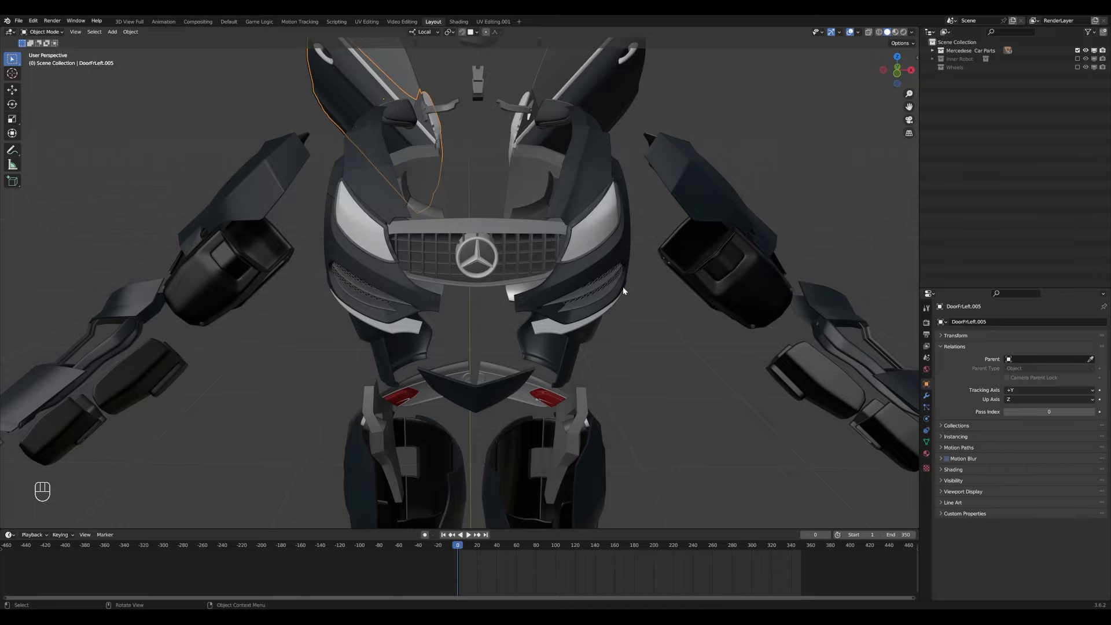
- Inspect the left arm's upper-arm and forearm armor pieces, briefly viewing their meshes in Edit Mode
middle_click_drag(623, 287, 709, 200)
left_click(676, 285)
middle_click_drag(676, 284, 573, 311)
key("Tab")
key("Tab")
left_click(502, 405)
middle_click_drag(501, 405, 550, 390)
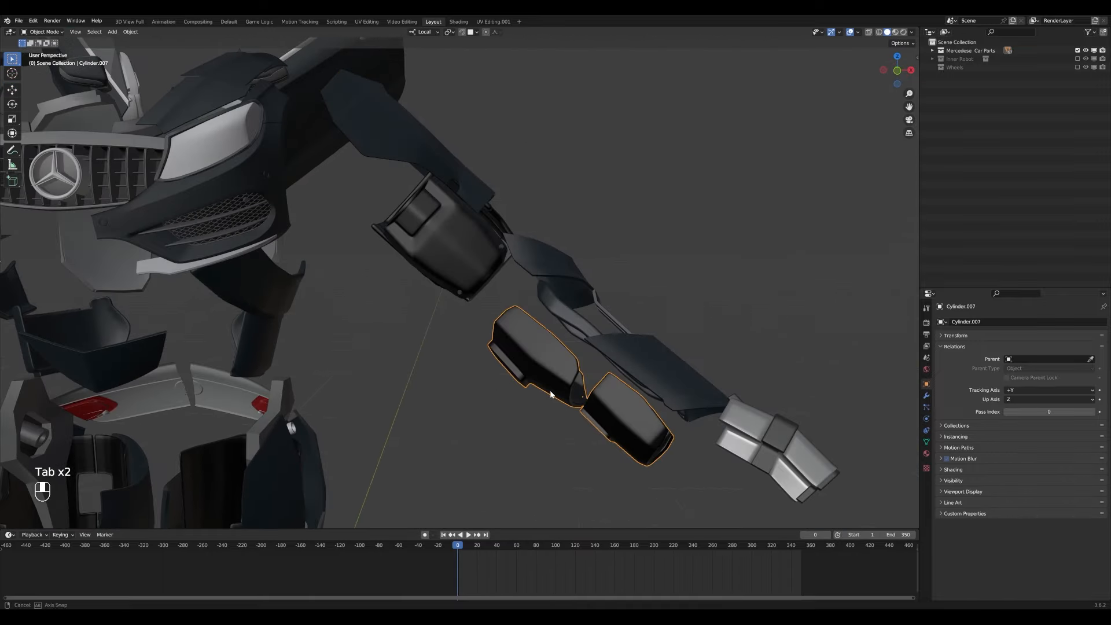
left_click(642, 380)
middle_click_drag(642, 380, 535, 425)
key("Tab")
key("Tab")
middle_click_drag(319, 427, 493, 352, "shift")
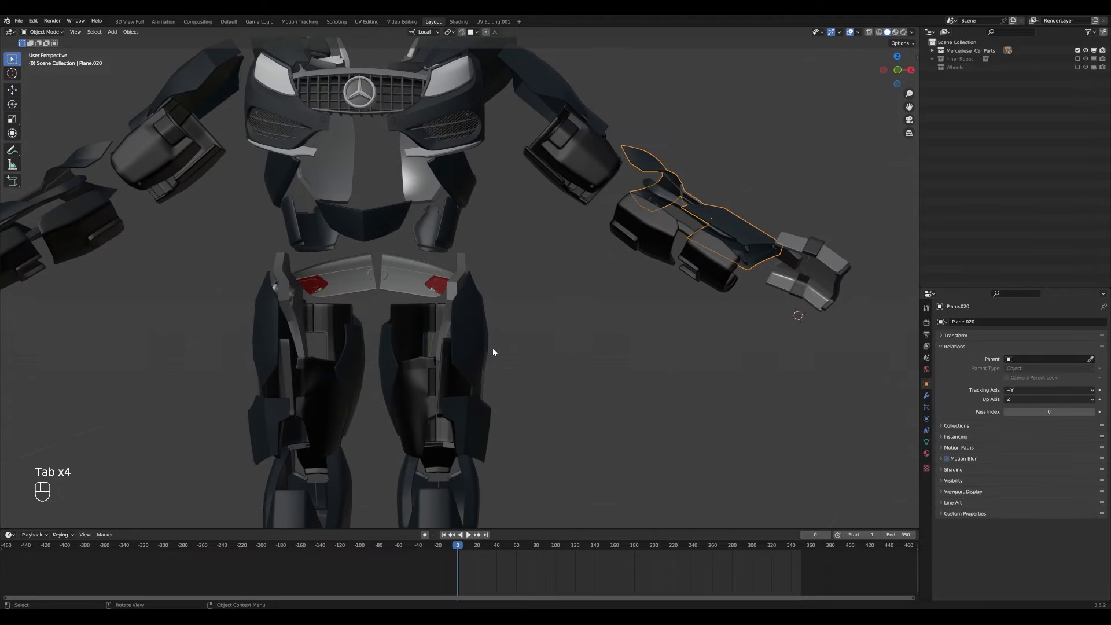
- Enable the Inner Robot collection, exclude Mercedese Car Parts, and examine the robot's inner mechanical skeleton
left_click(1078, 59)
left_click(1077, 50)
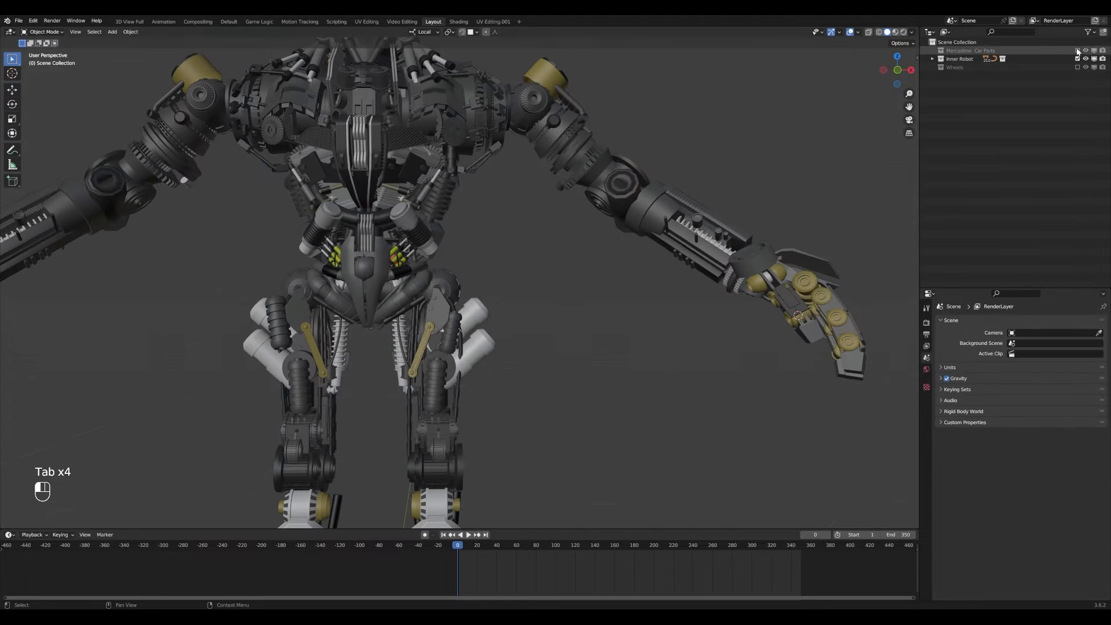
scroll(461, 207, "down", 5)
scroll(519, 243, "up", 3)
middle_click_drag(520, 243, 666, 151)
- Exclude the Inner Robot collection, enable the Wheels collection, and examine the four wheels
left_click(1077, 58)
left_click(1077, 67)
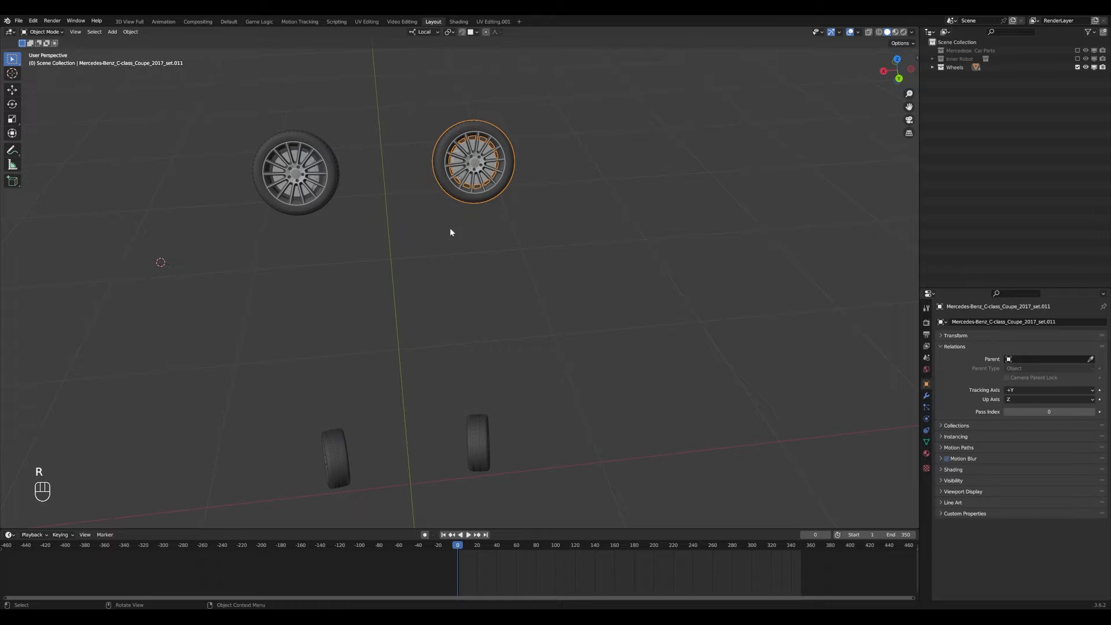
middle_click_drag(451, 231, 511, 200)
- Enable the Inner Robot and Mercedese Car Parts collections again and show the complete robot in front orthographic view
left_click(1077, 59)
left_click(1077, 51)
scroll(497, 231, "down", 5)
key("KP_4")
key("KP_1")
key("alt+a")
scroll(666, 324, "up", 2)
middle_click_drag(687, 341, 589, 350, "shift")
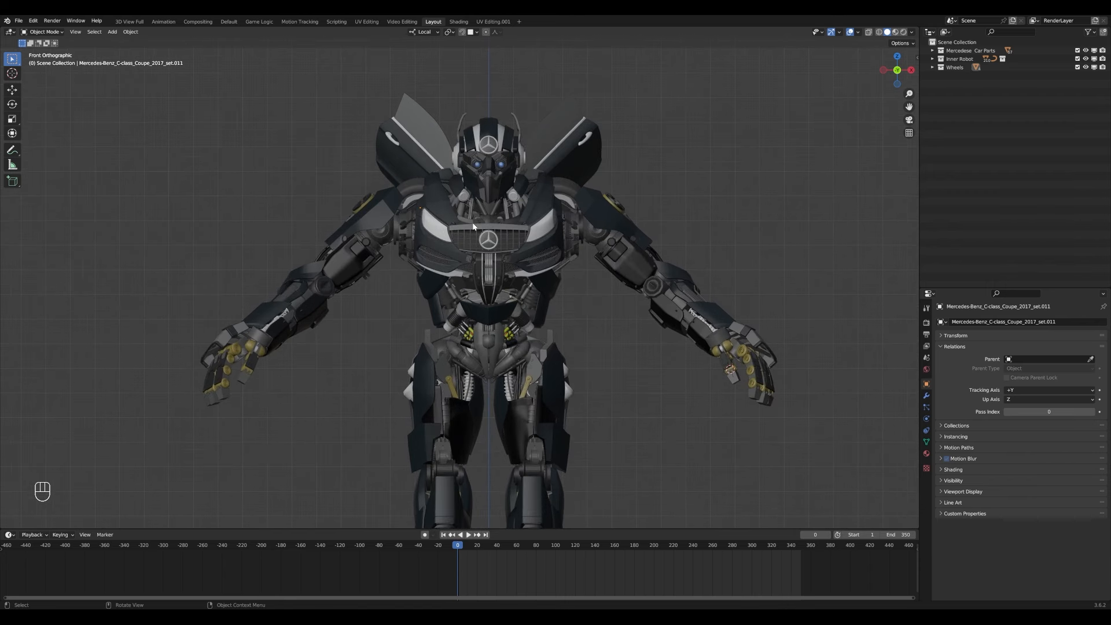
scroll(473, 226, "down", 4)
scroll(471, 339, "up", 2)
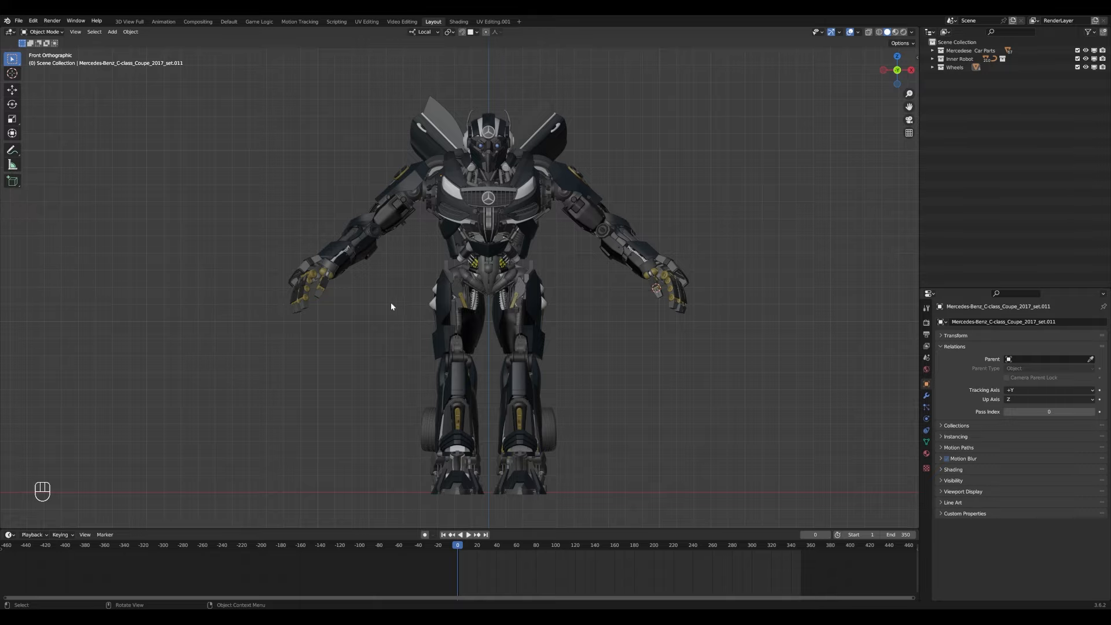
- Try moving the front bumper panel and other chest pieces to test that they are separate objects
middle_click_drag(394, 189, 480, 317)
scroll(480, 317, "up", 6)
left_click(533, 381)
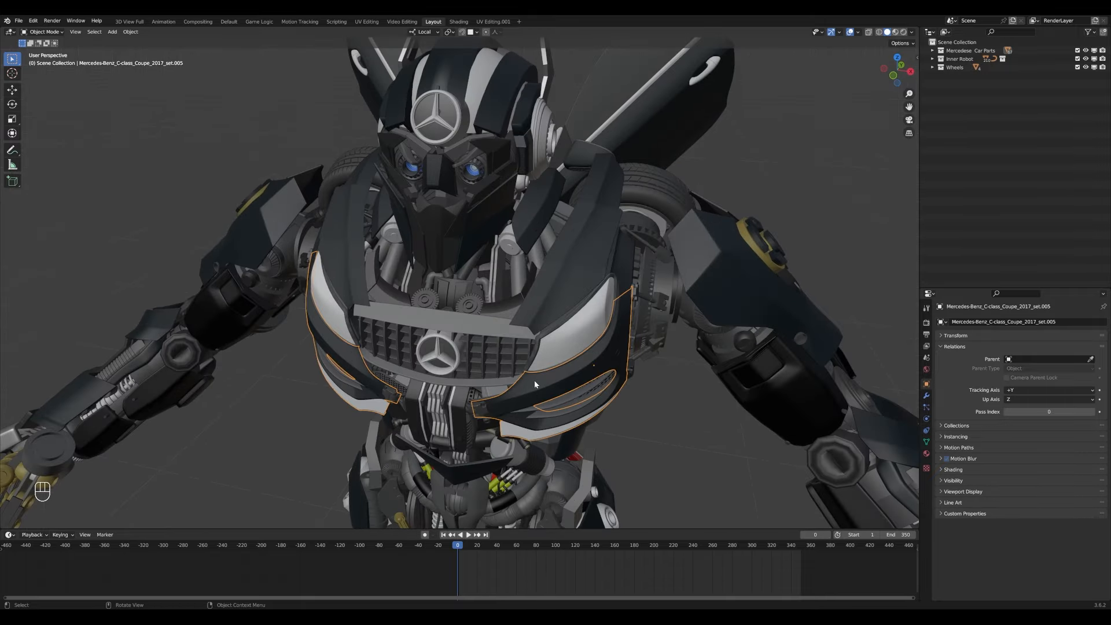
key("KP_Decimal")
key("g")
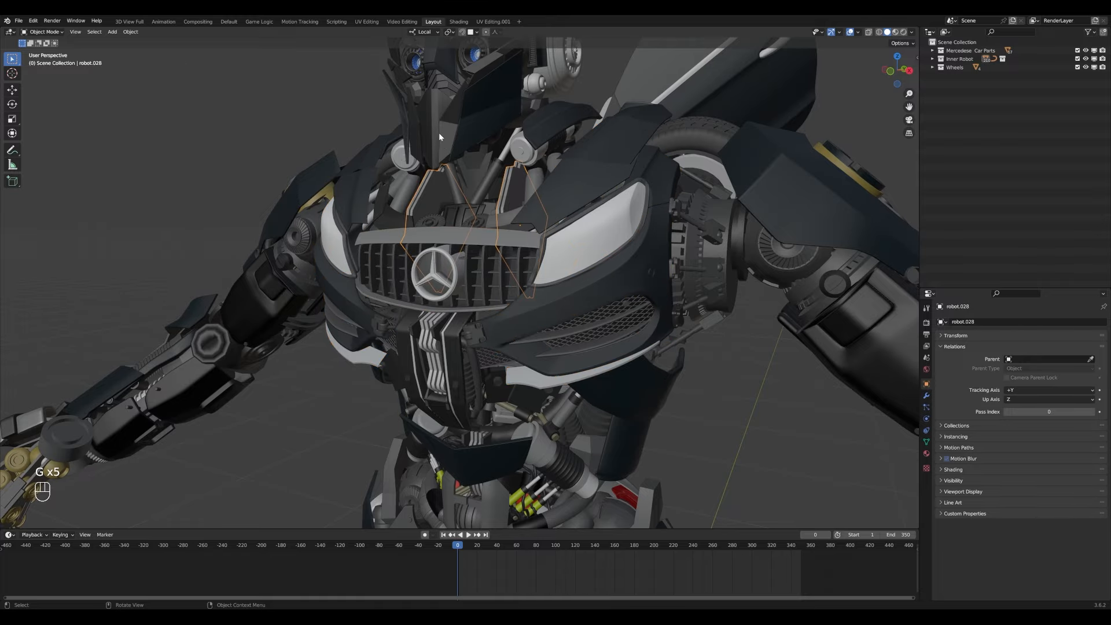
scroll(440, 139, "down", 3)
middle_click_drag(461, 229, 505, 225)
key("alt+a")
middle_click_drag(442, 249, 486, 283)
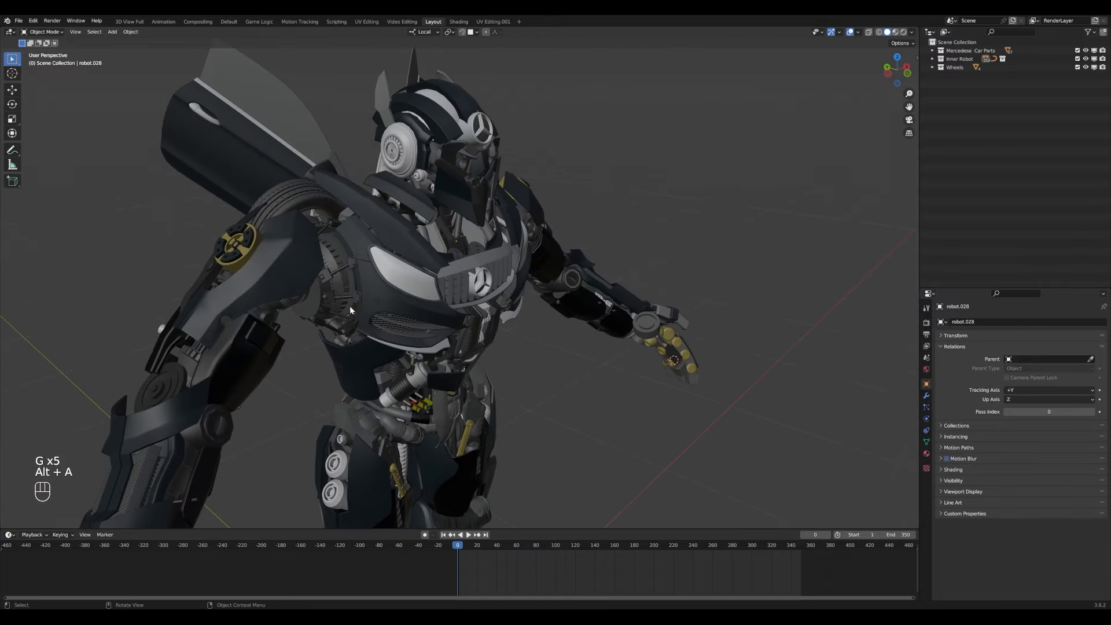
- Try moving a mechanical part beside the chest and the armor shell of the upper arm
left_click(350, 308)
key("g")
right_click(394, 301)
middle_click_drag(434, 336, 394, 347)
left_click(394, 397)
key("g")
right_click(484, 418)
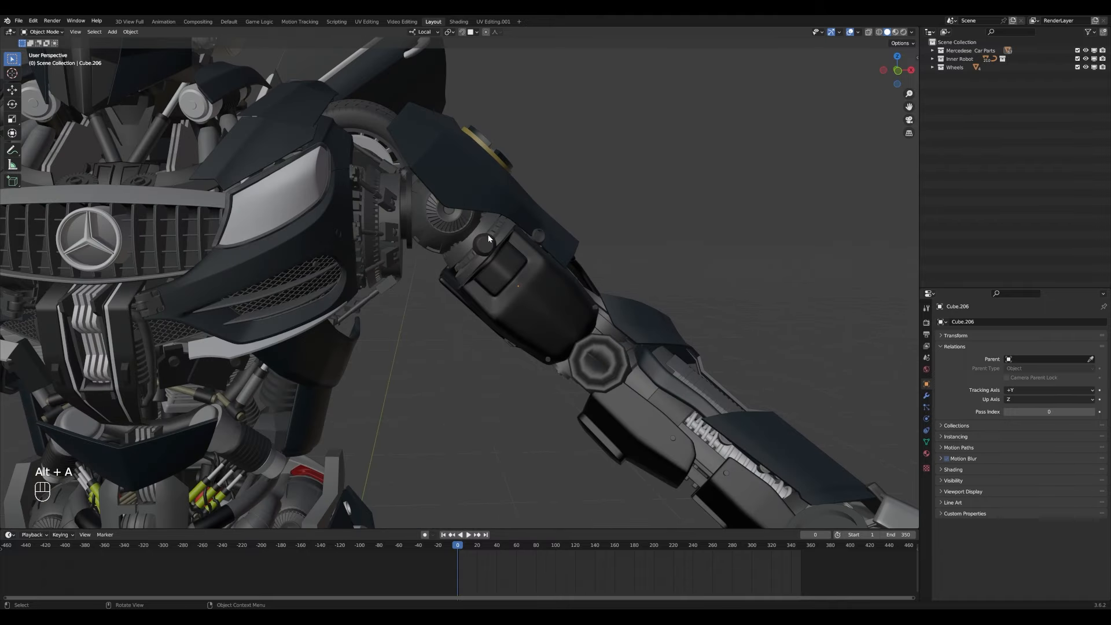
- Try moving Sholder Part L, and try rotating it together with the box-selected upper-arm armor
left_click(491, 232)
key("g")
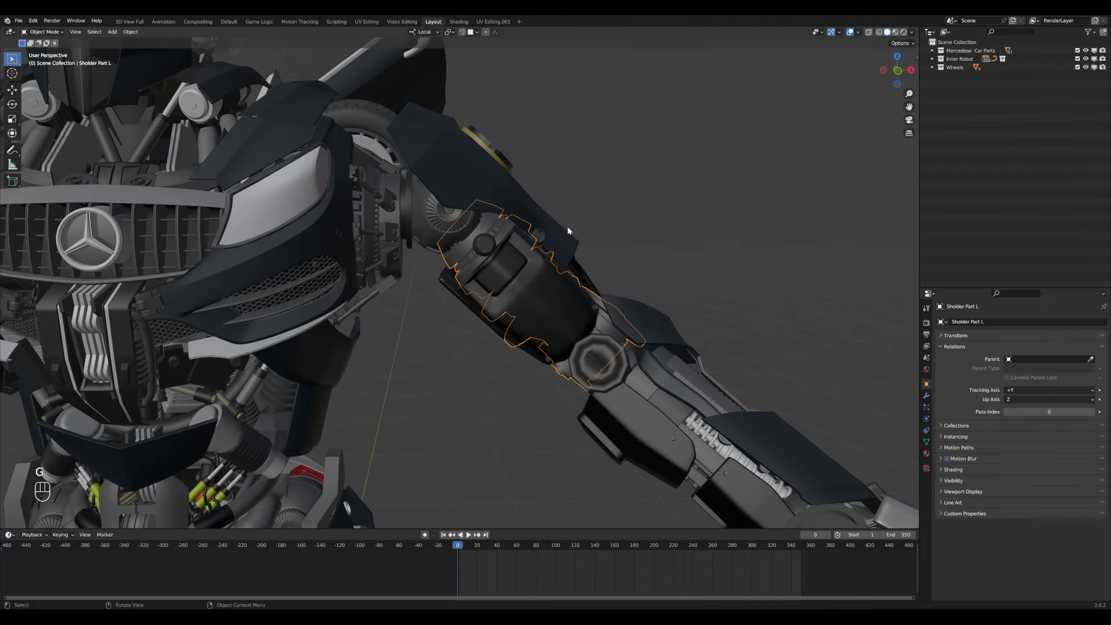
key("b")
left_click_drag(654, 191, 498, 330)
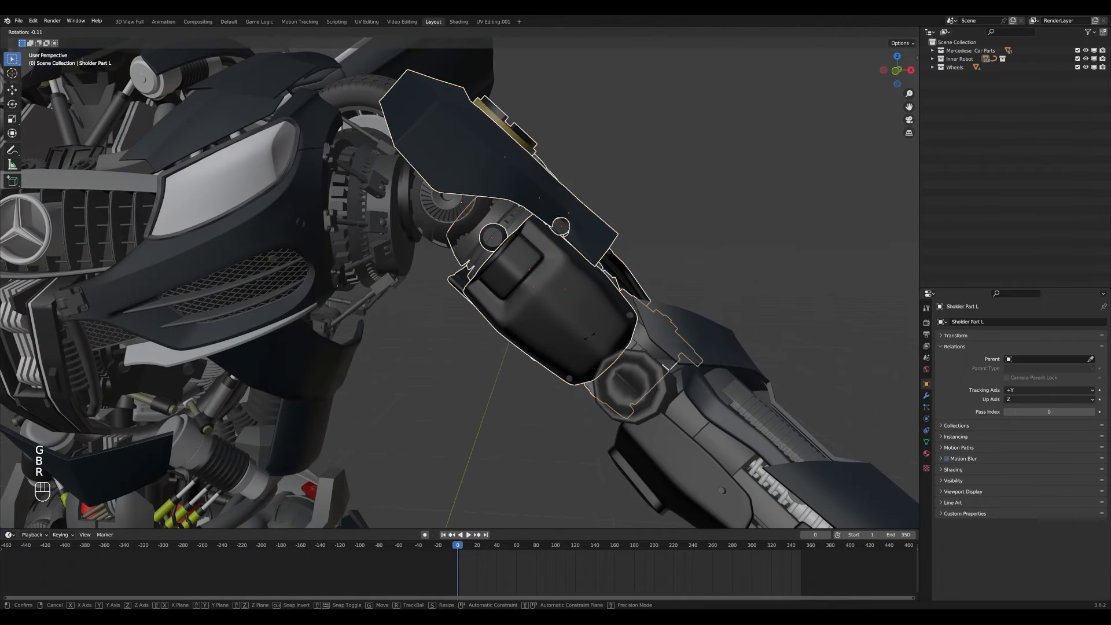
key("r")
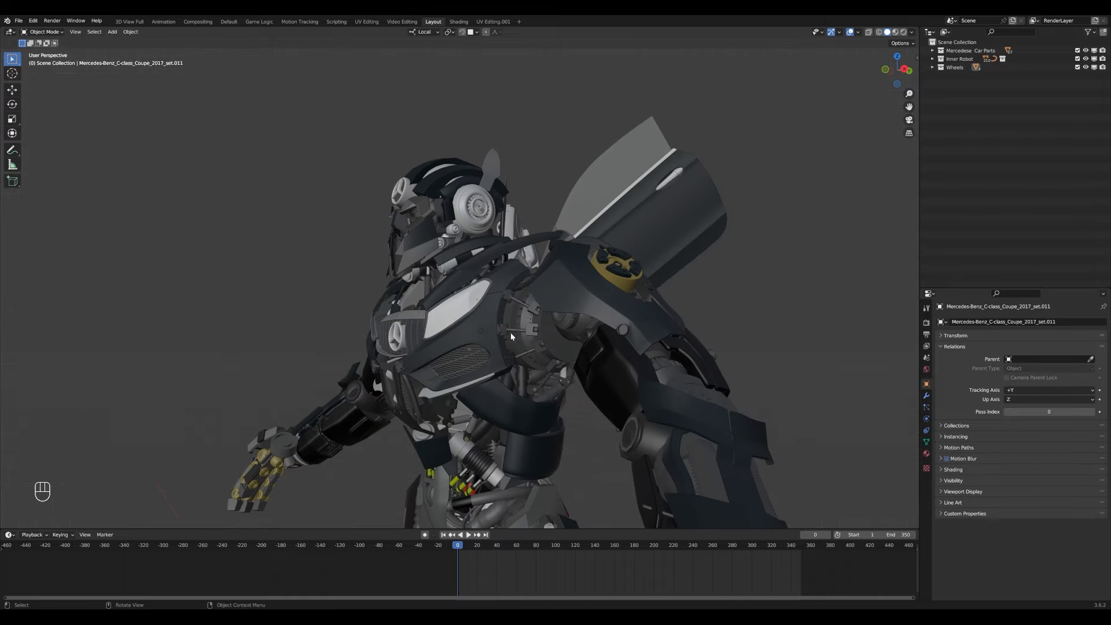
- Try moving the chest's front bumper panel, and pick the neighbouring hood and neck pieces
middle_click_drag(510, 332, 550, 435)
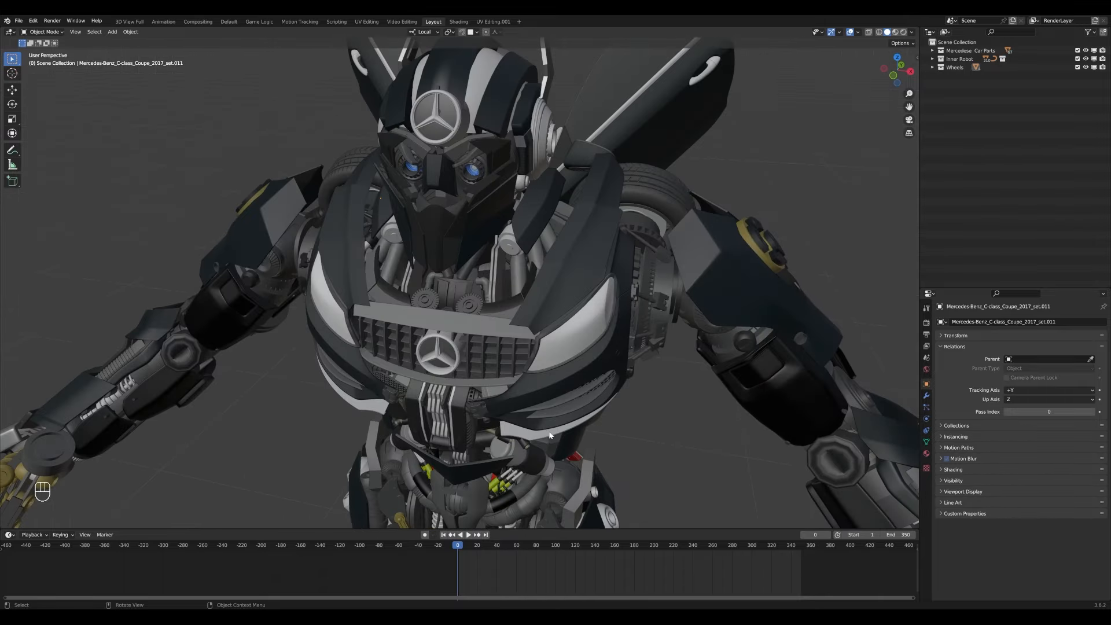
left_click(534, 381)
key("KP_Decimal")
key("g")
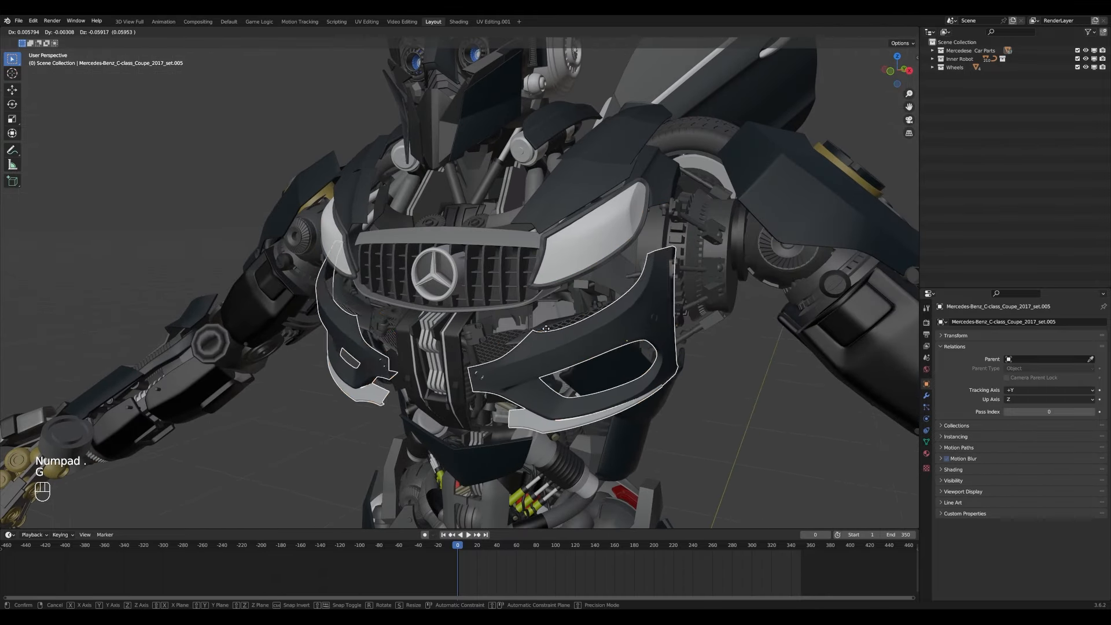
left_click(580, 254)
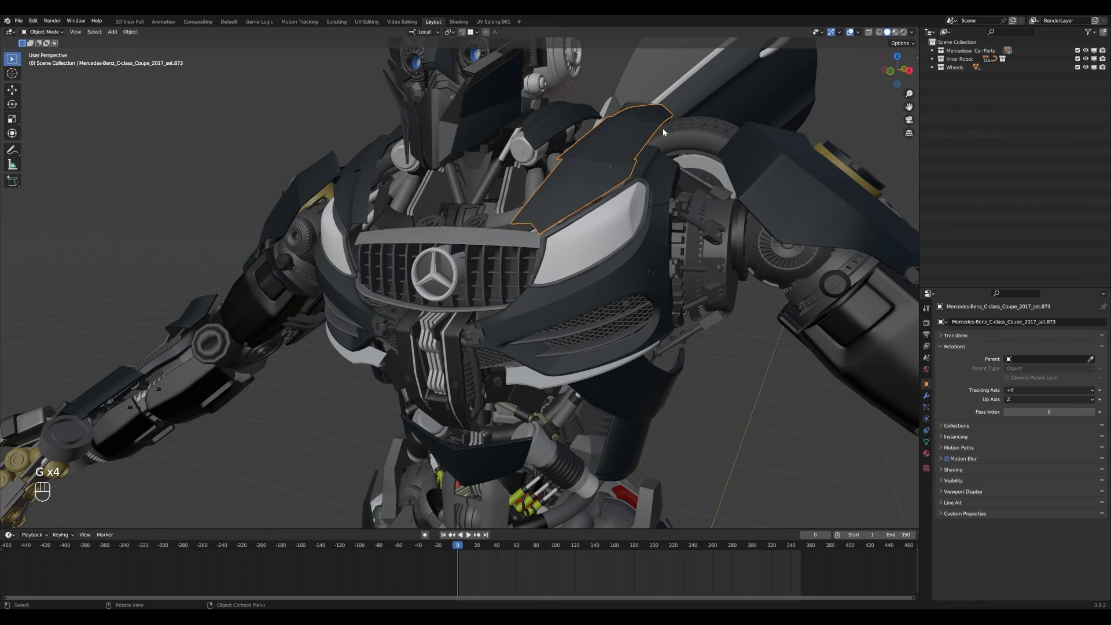
left_click(502, 161)
scroll(475, 177, "down", 2)
middle_click_drag(449, 187, 486, 219)
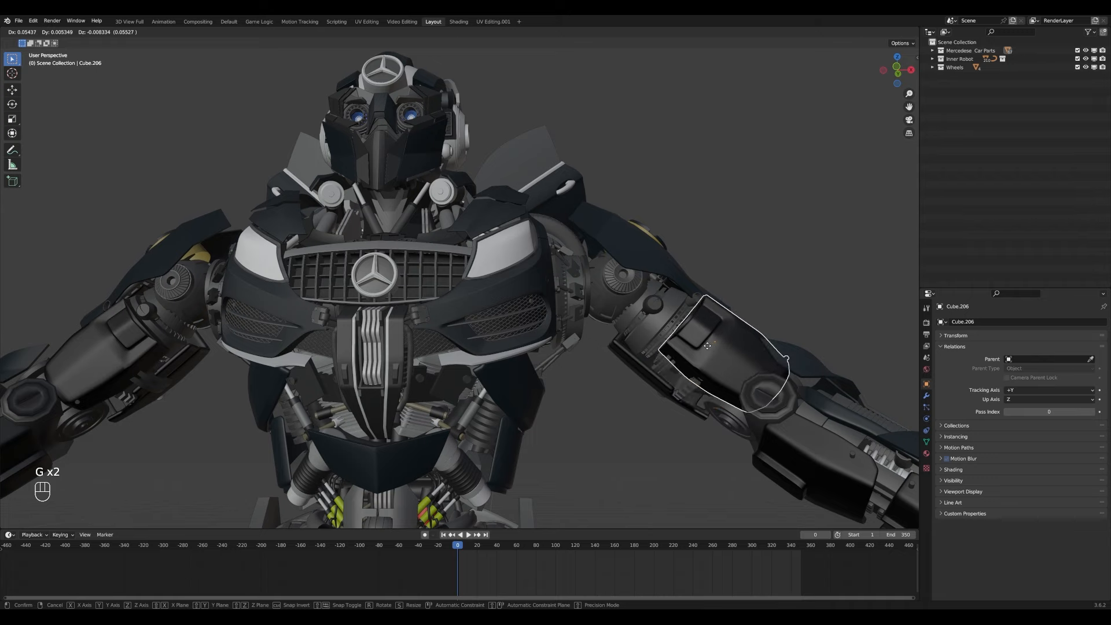
- Try moving the left upper-arm armor shell, and try moving and rotating Sholder Part L on its own
left_click(707, 346)
middle_click_drag(707, 345, 667, 308)
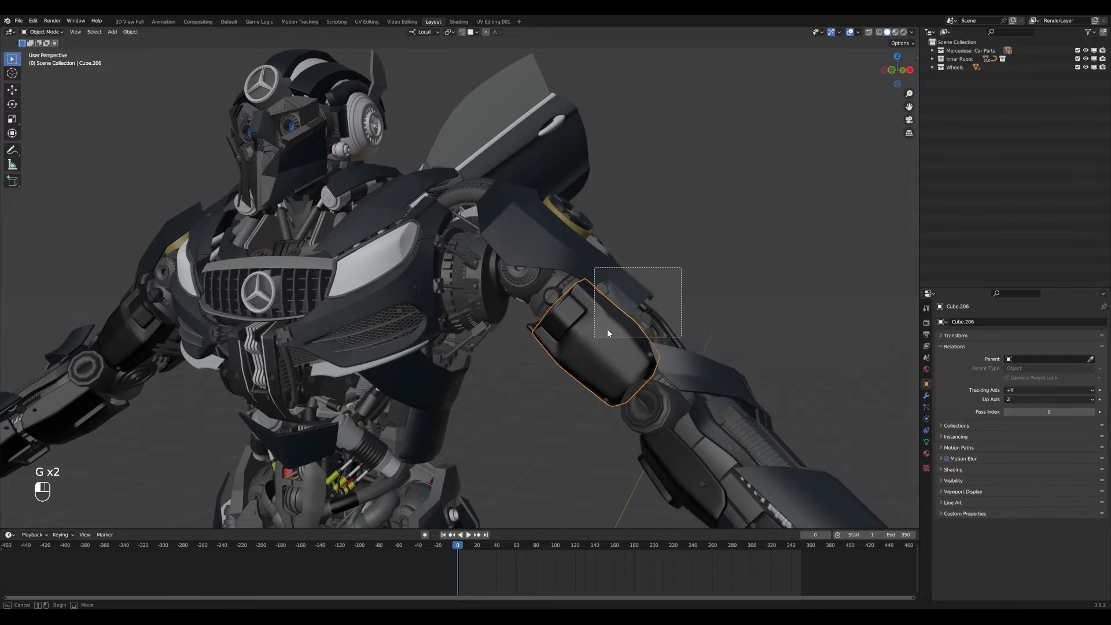
middle_click_drag(608, 333, 666, 308)
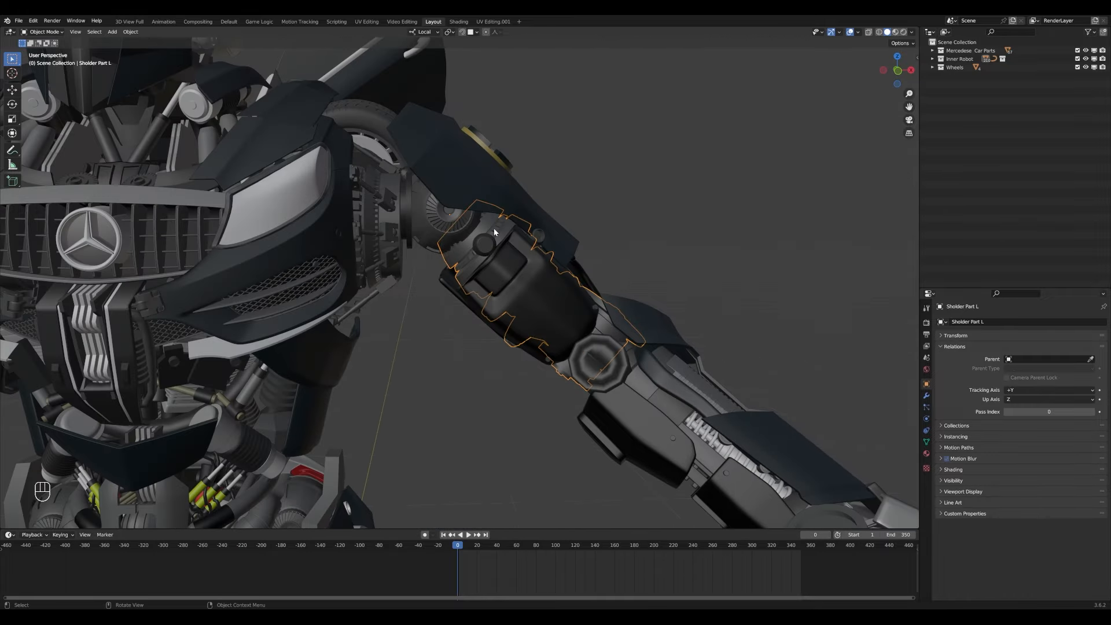
key("g")
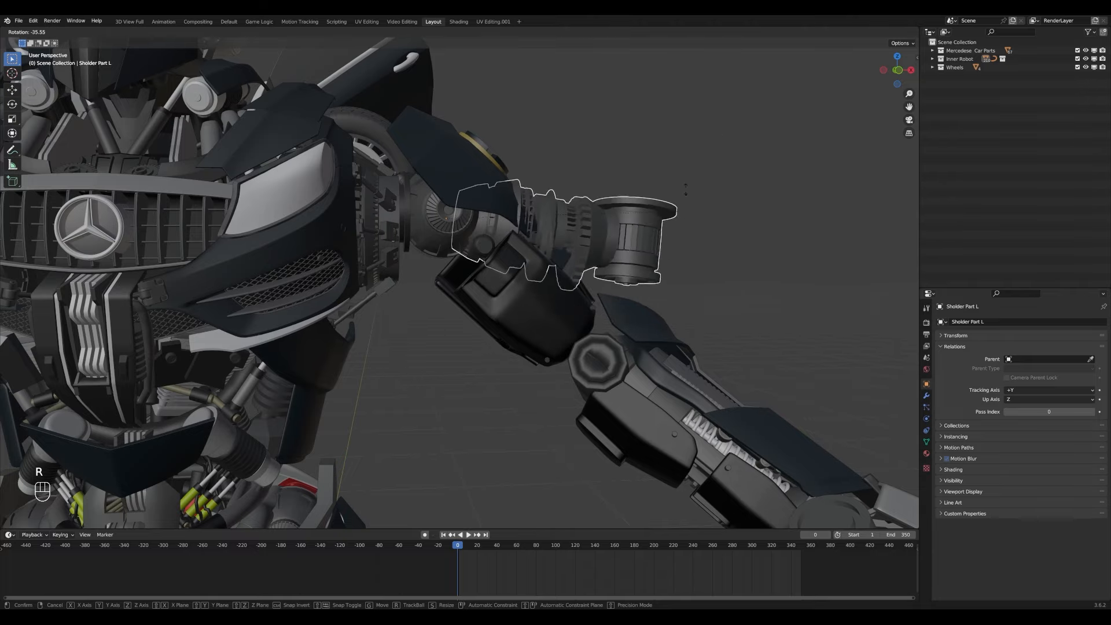
key("r")
key("r")
- Box-select all the left upper-arm parts and try moving and rotating them as a group
key("b")
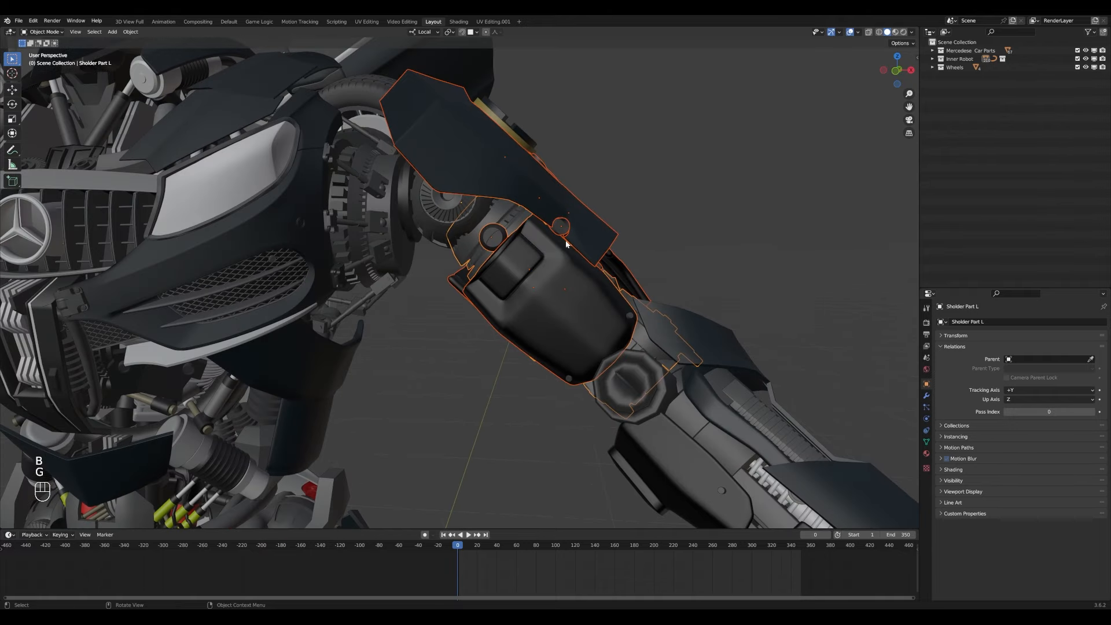
key("g")
key("r")
left_click(470, 226)
left_click(467, 51)
left_click(470, 69)
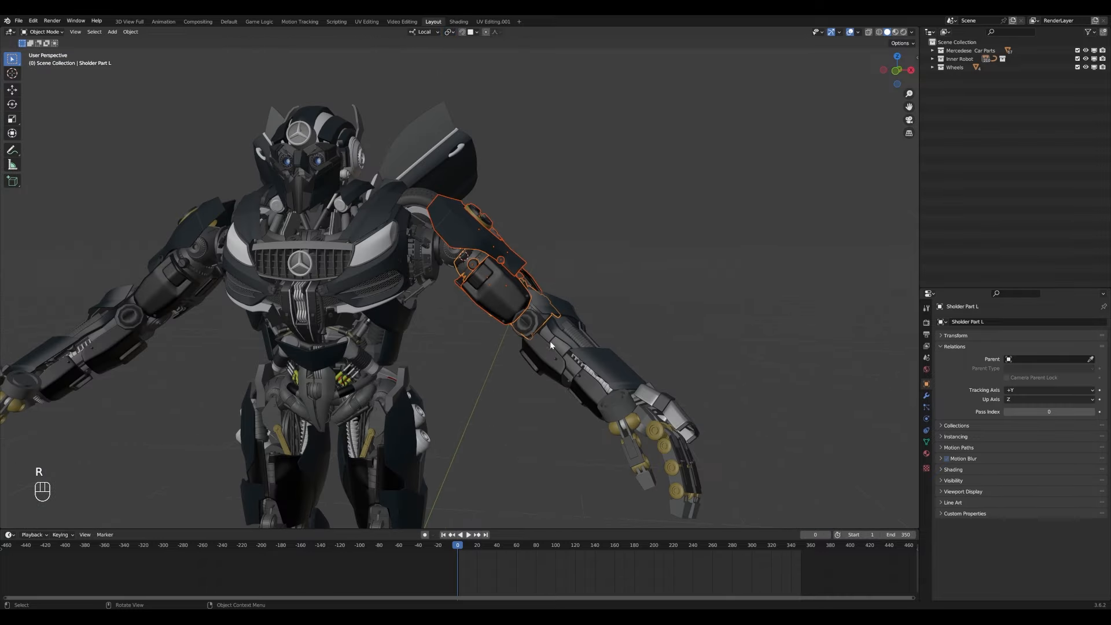
- Check the inner head in isolation and move it into a new collection named Key Objects
key("alt+a")
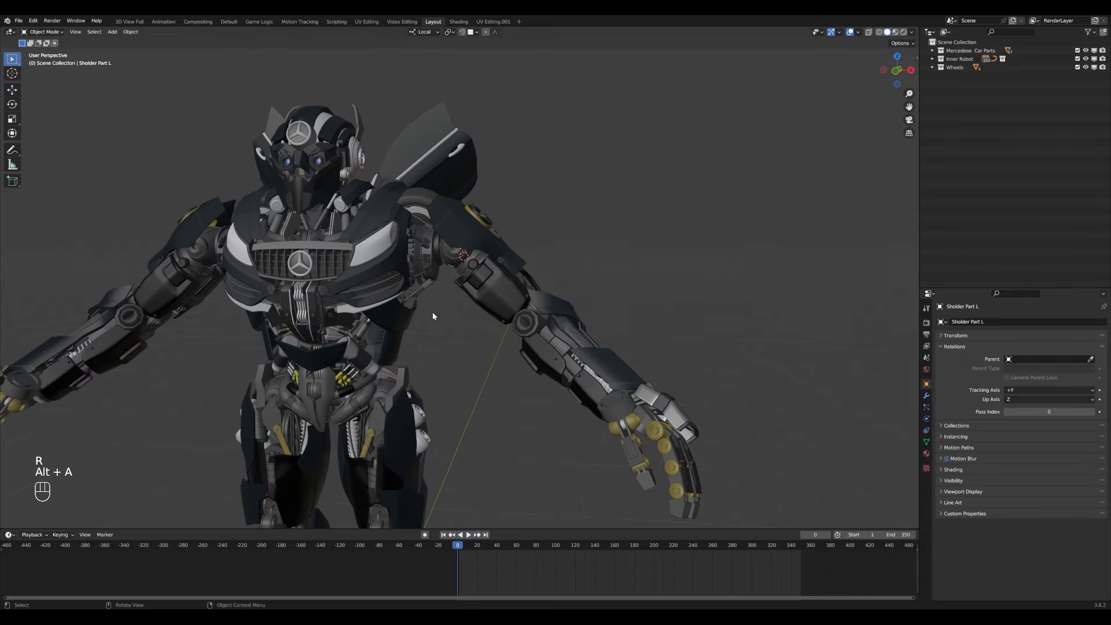
key("KP_1")
scroll(432, 311, "up", 4)
middle_click_drag(432, 311, 509, 348, "shift")
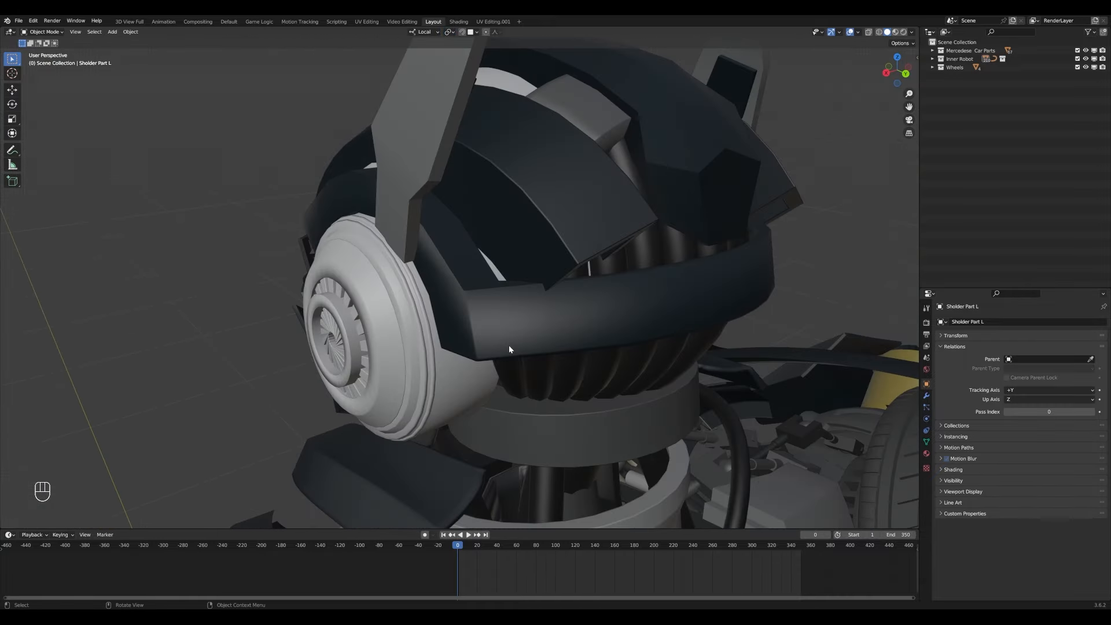
left_click(556, 377)
middle_click_drag(556, 377, 633, 380)
scroll(617, 368, "down", 5)
key("KP_Divide")
key("KP_Divide")
key("m")
left_click(633, 379)
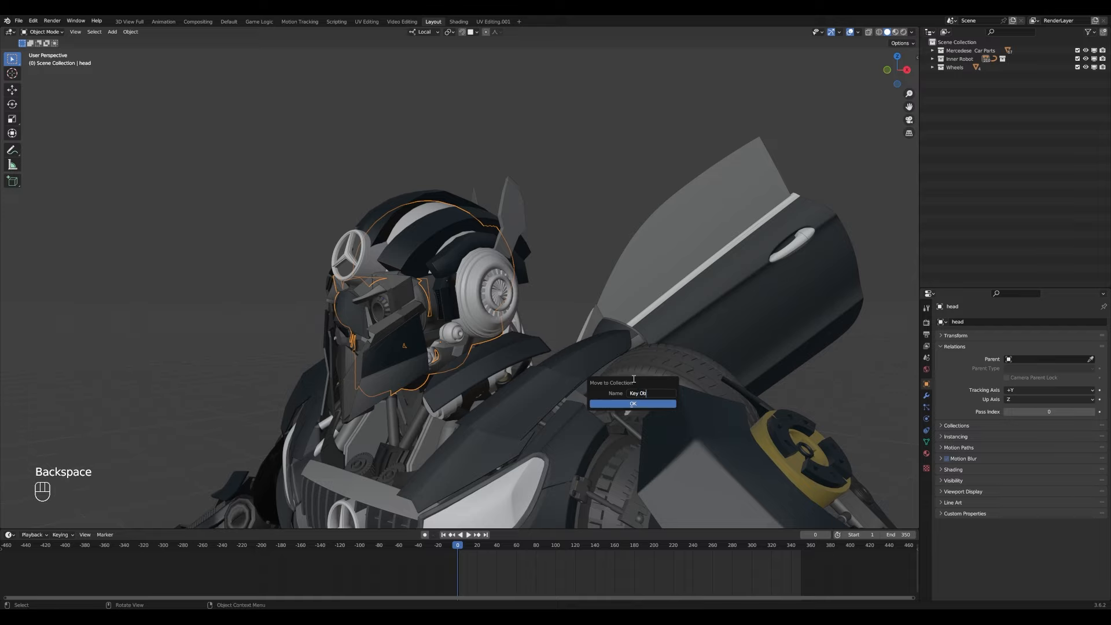
type("Key Objects")
key("Return")
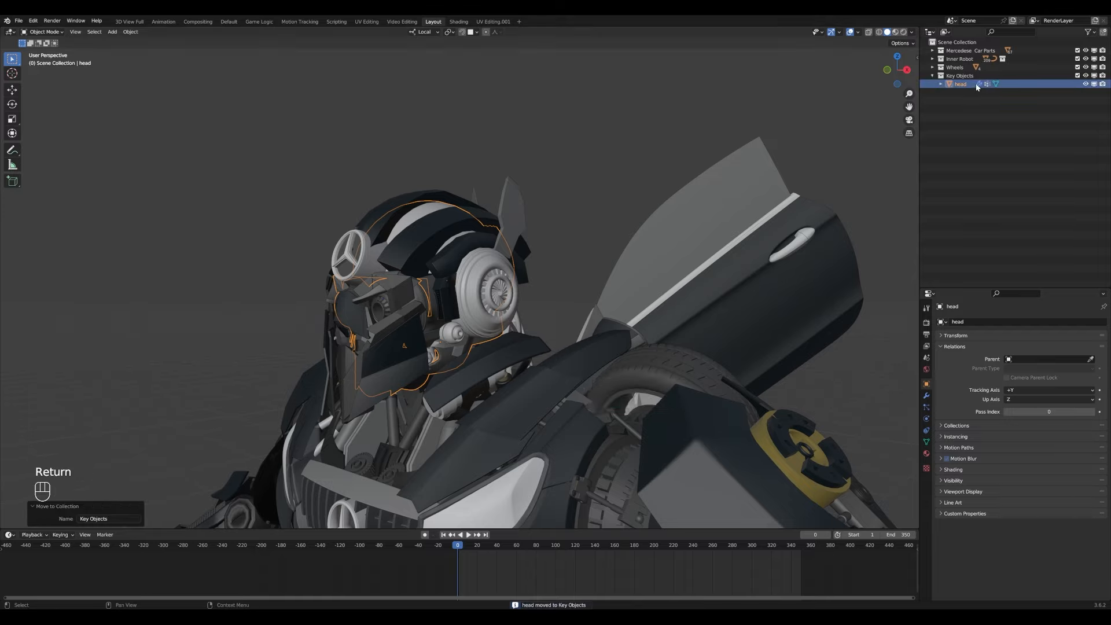
- Exclude the Key Objects collection from the view layer and save the file
left_click(1077, 75)
key("ctrl+s")
scroll(453, 311, "up", 8)
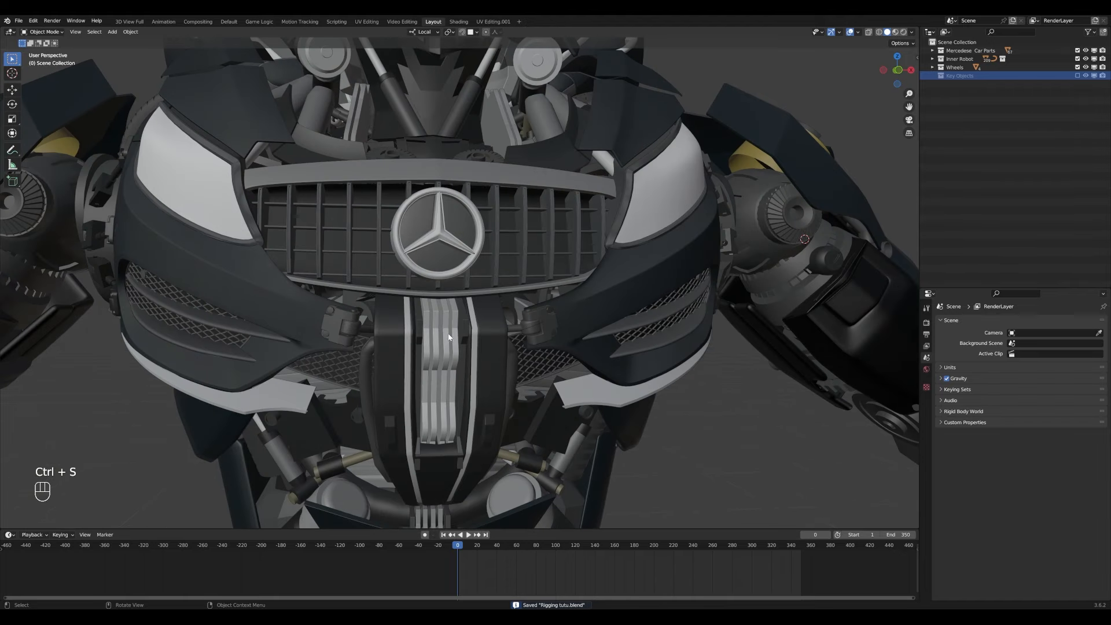
left_click(453, 311)
scroll(452, 311, "down", 6)
right_click_drag(528, 346, 564, 305, "ctrl")
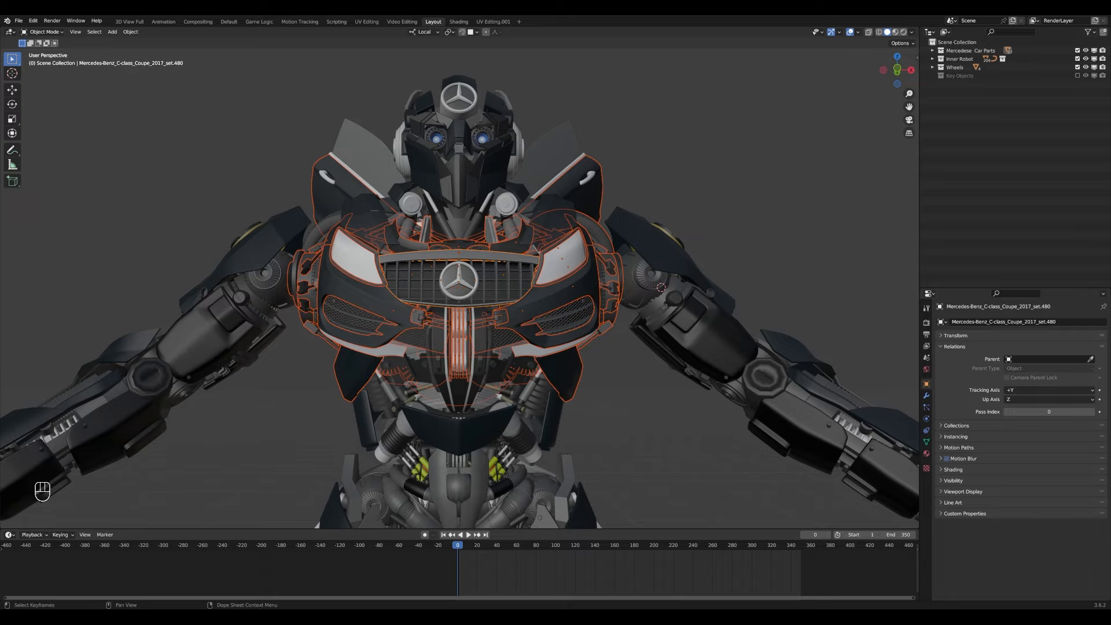
key("alt+a")
- Hide the two pieces behind the top of the front grille that cover the inner chest block
left_click(461, 257)
key("KP_1")
key("KP_Decimal")
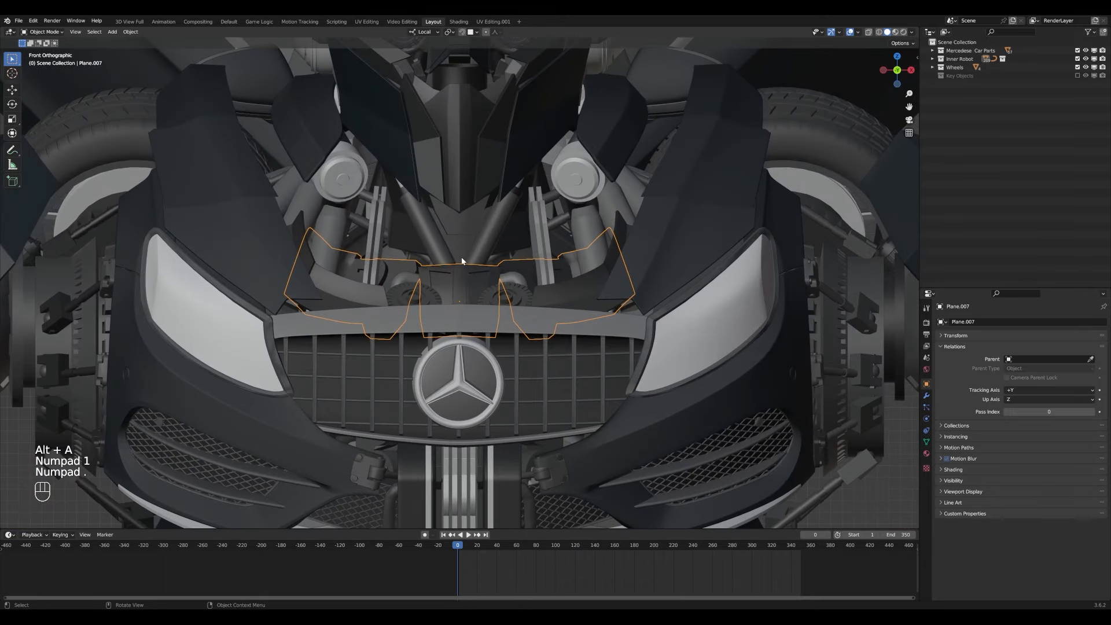
scroll(459, 301, "down", 2)
middle_click_drag(462, 258, 471, 289)
key("h")
left_click(459, 302)
key("h")
- Check the inner Chest part in isolation and move it into the Key Objects collection
left_click(461, 307)
key("KP_Divide")
key("KP_Divide")
key("KP_1")
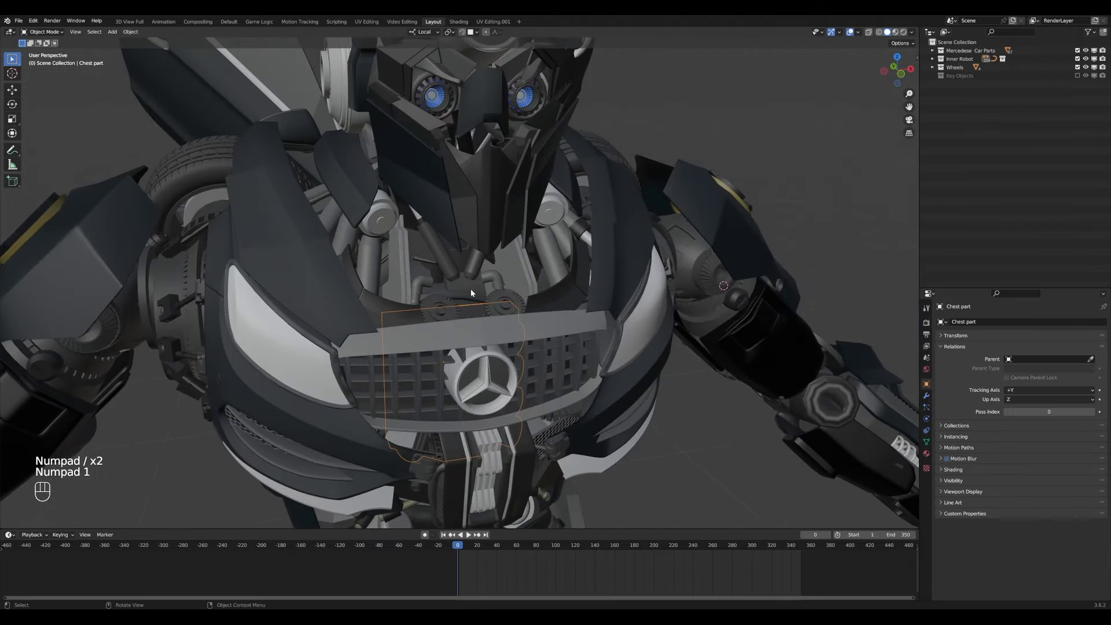
key("m")
left_click(524, 357)
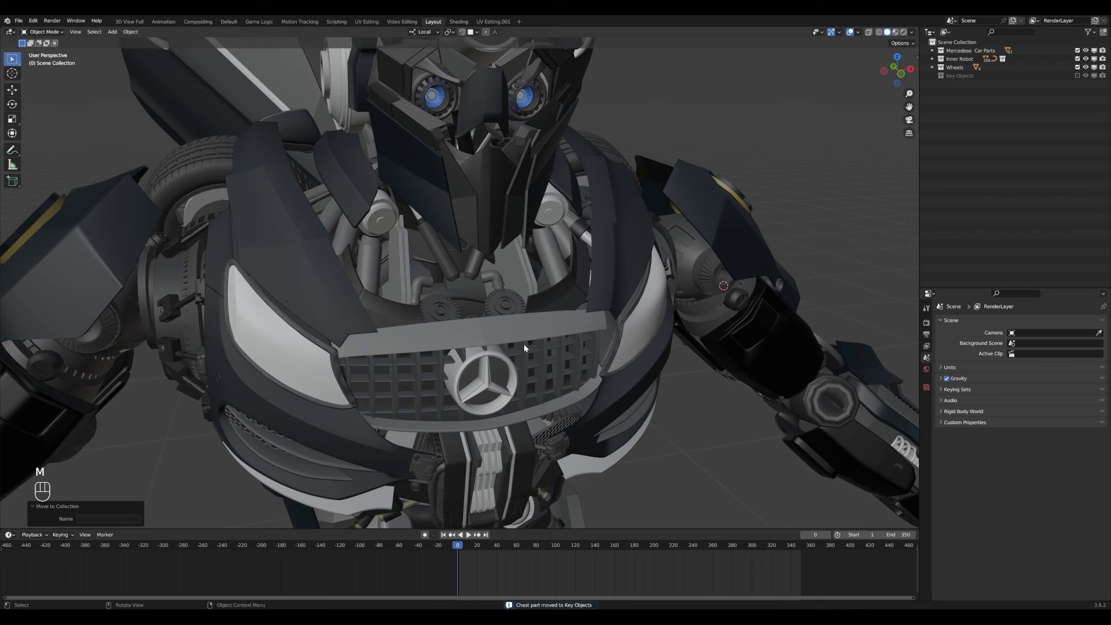
- Include the Key Objects collection, check its head and Chest part in turn, and exclude the collection again
left_click(1077, 76)
left_click(932, 76)
left_click(961, 92)
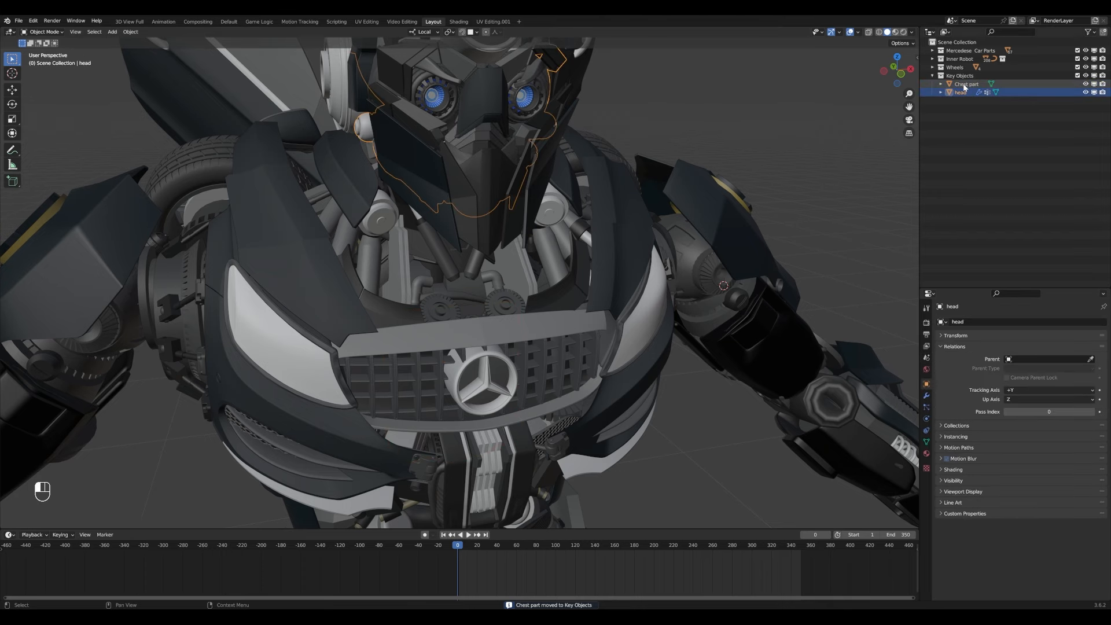
left_click(965, 84)
scroll(625, 255, "down", 3)
middle_click_drag(625, 254, 602, 249)
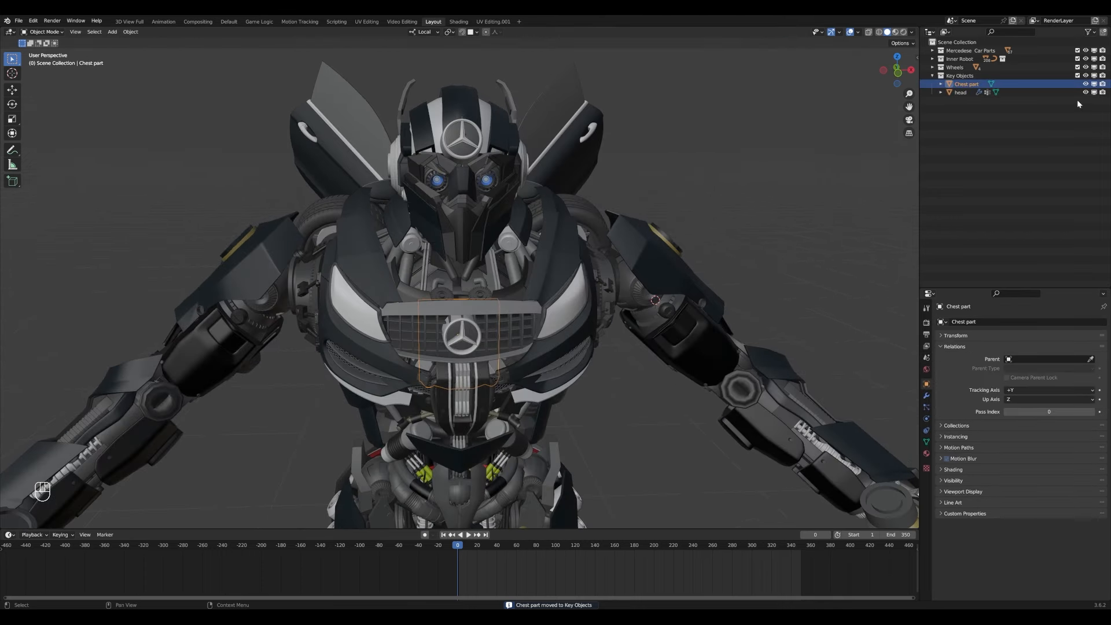
left_click(1078, 76)
- Reveal all hidden pieces of the robot and deselect everything in front view
scroll(511, 292, "down", 3)
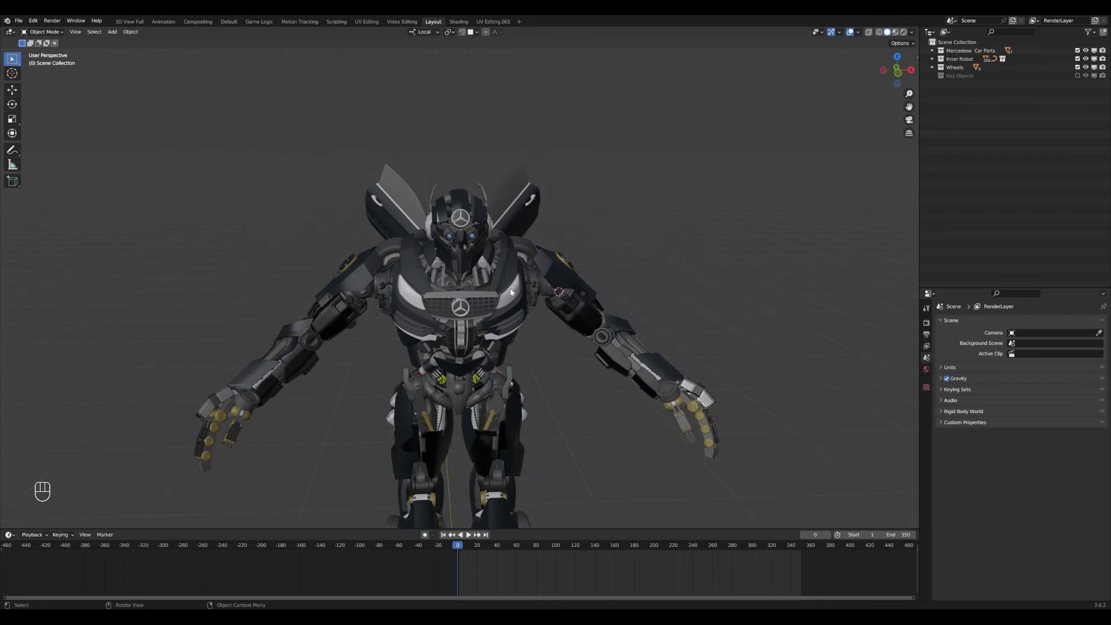
key("alt+h")
scroll(511, 292, "up", 4)
key("alt+a")
key("KP_1")
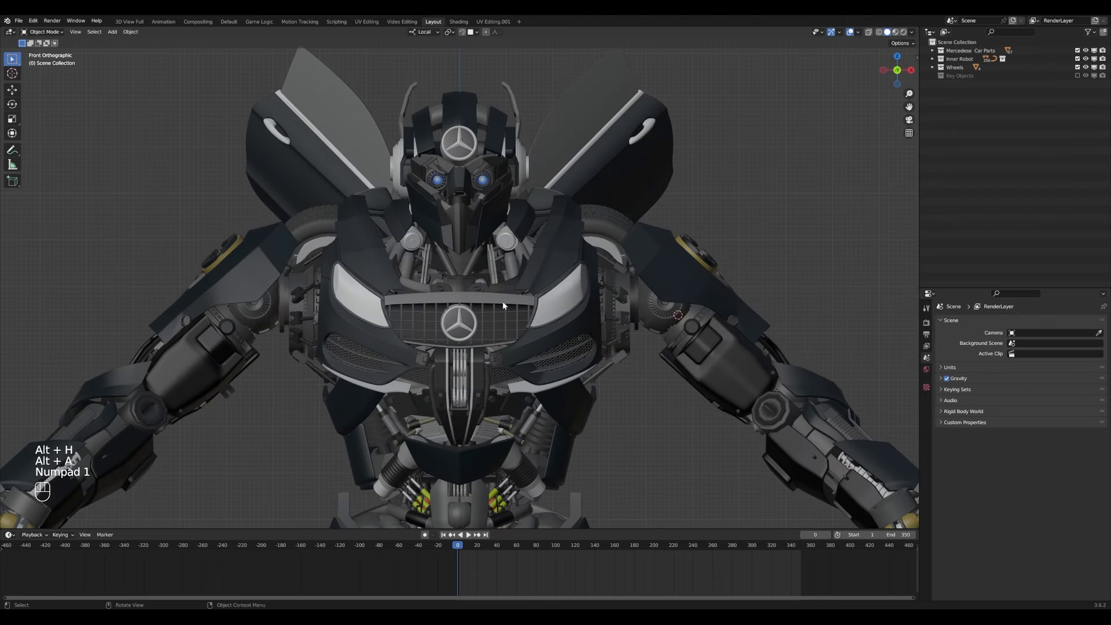
- Try moving Sholder Part L and Sholder part R, and transfer both into the Key Objects collection
middle_click_drag(502, 301, 442, 290, "shift")
scroll(443, 312, "up", 2)
left_click(435, 311)
scroll(436, 312, "down", 3)
key("g")
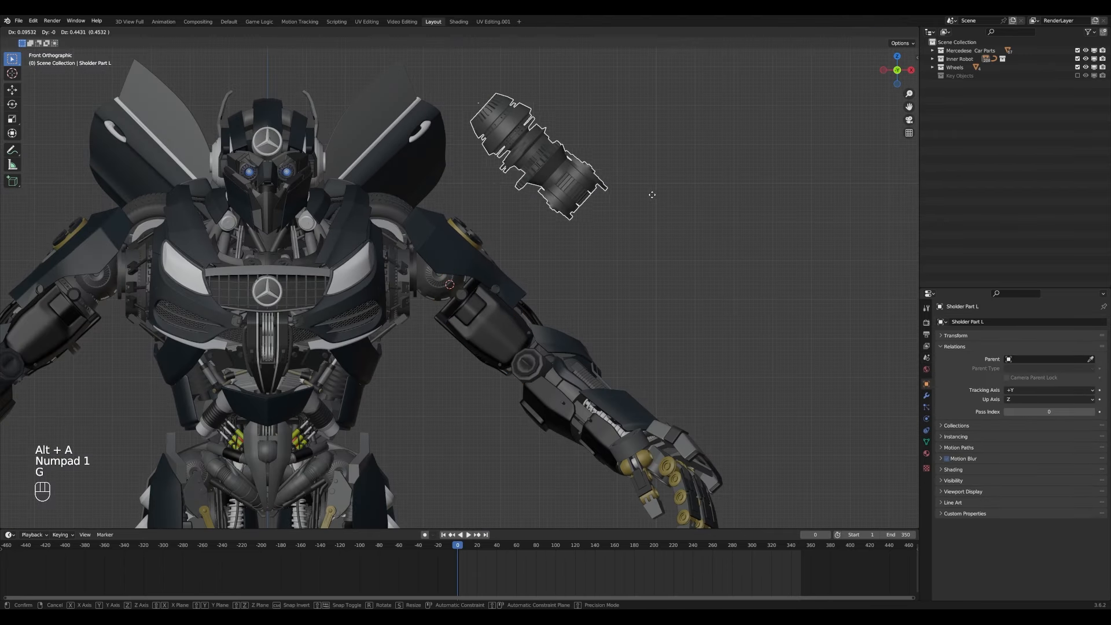
key("g")
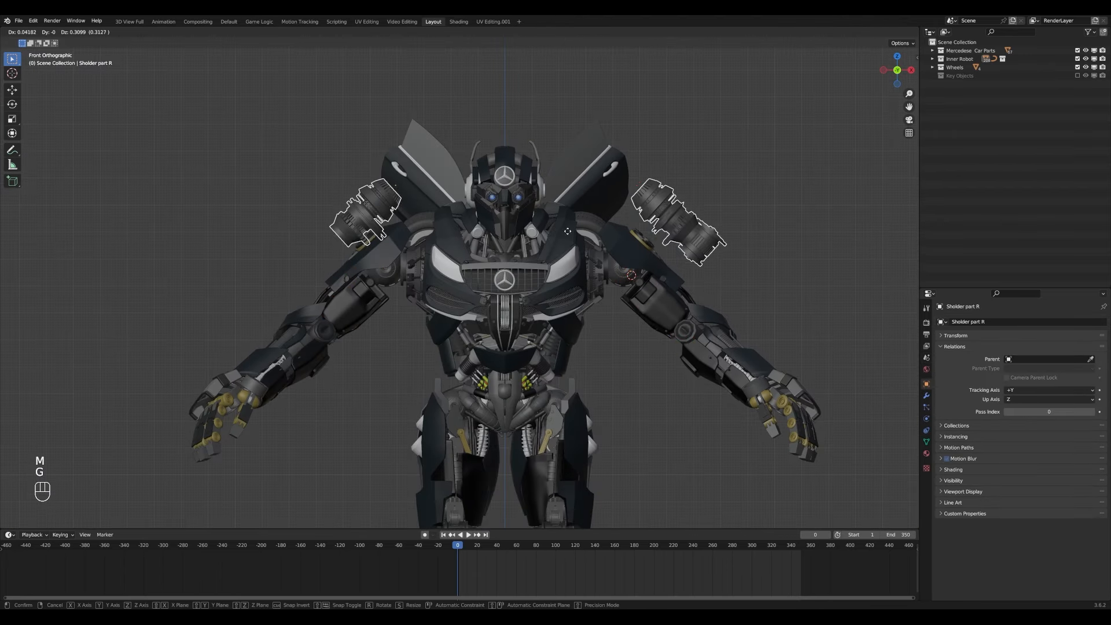
left_click(557, 313)
key("n")
key("n")
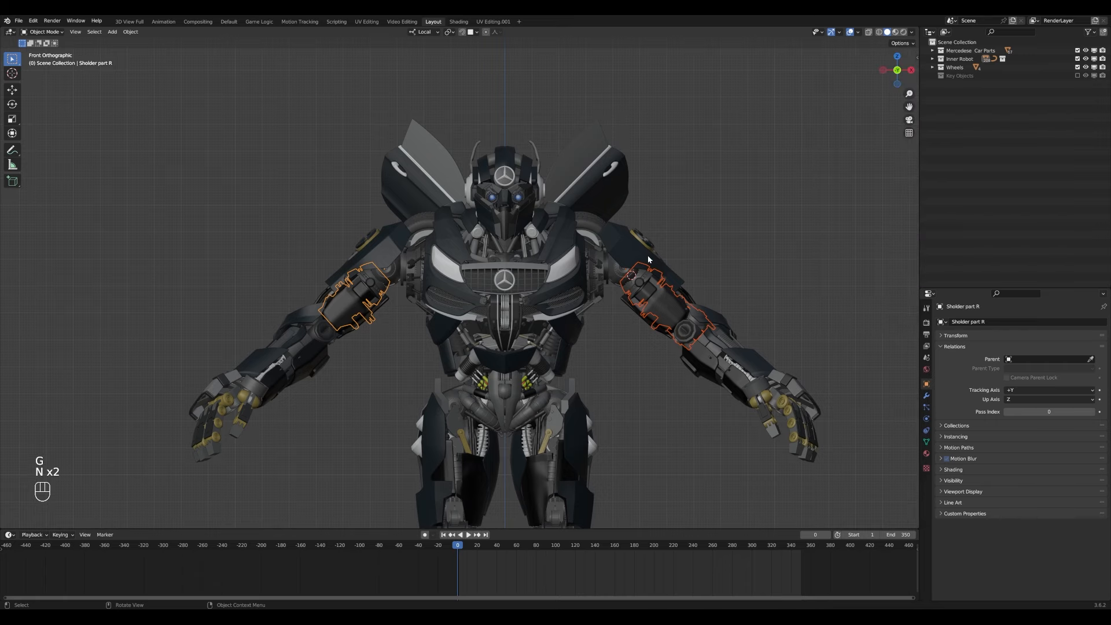
key("m")
left_click(622, 256)
- Show only the Key Objects collection by excluding Mercedese Car Parts, Inner Robot and Wheels, and deselect everything in front view
left_click(1081, 75)
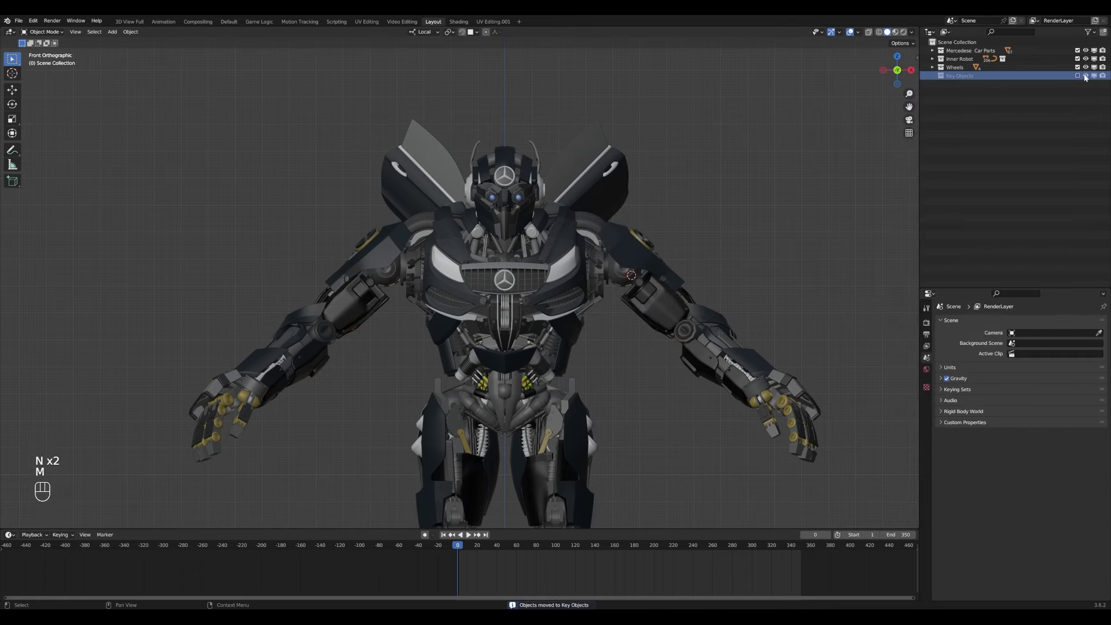
left_click_drag(1078, 67, 1078, 51)
left_click(1078, 76)
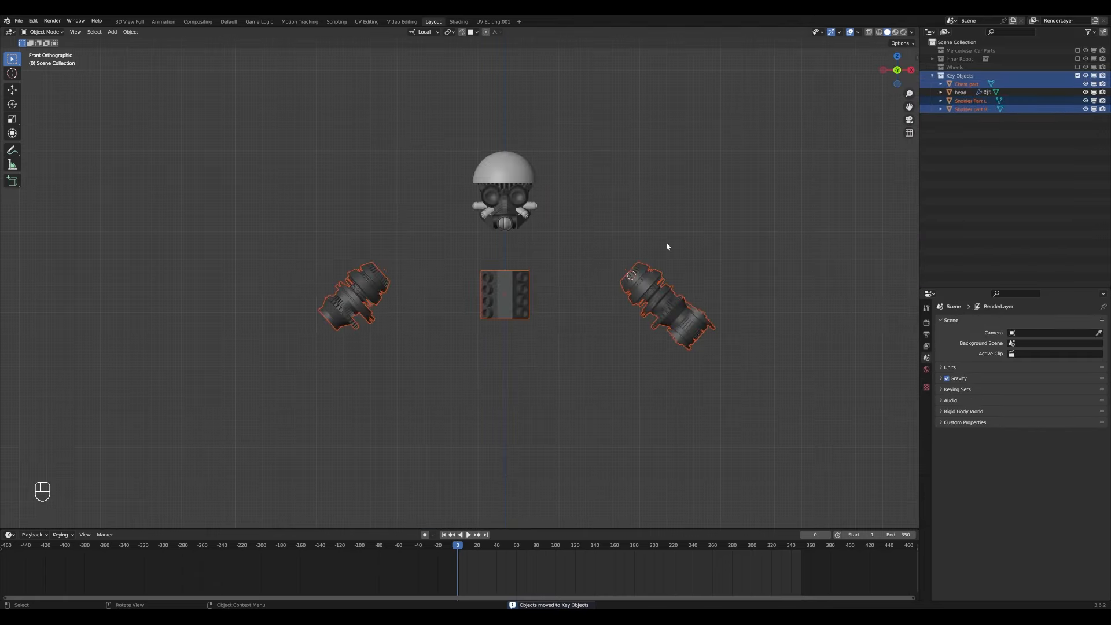
middle_click_drag(588, 288, 564, 308)
key("alt+a")
key("KP_1")
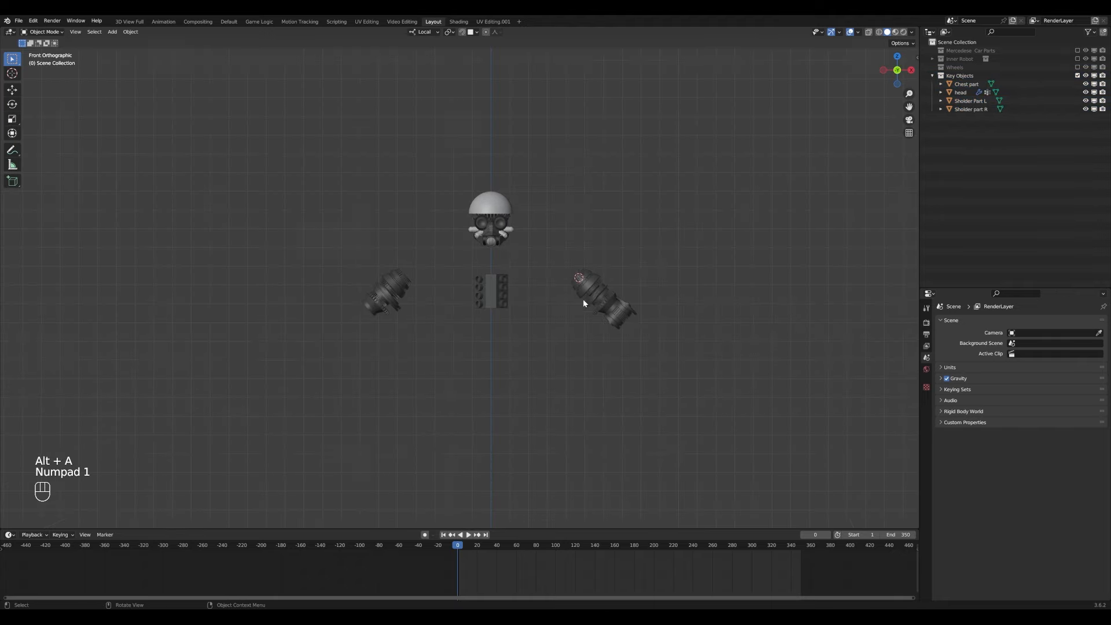
- Rename the left upper-arm part Sholder Part L as Arm L
left_click(582, 299, "shift")
scroll(745, 328, "up", 4)
left_click(968, 322)
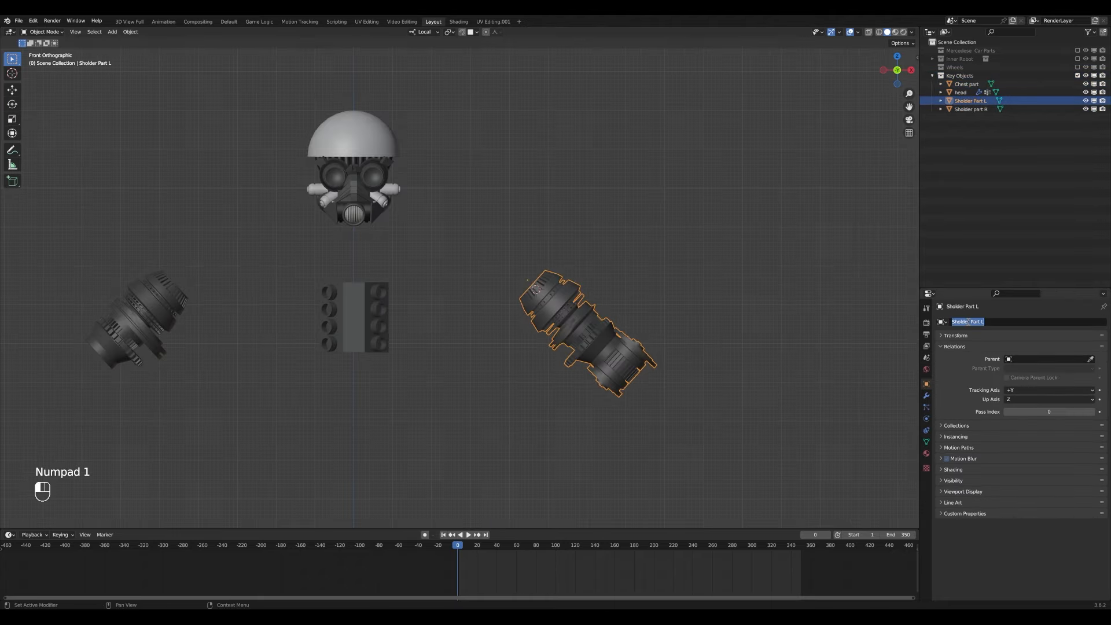
key("BackSpace")
key("BackSpace")
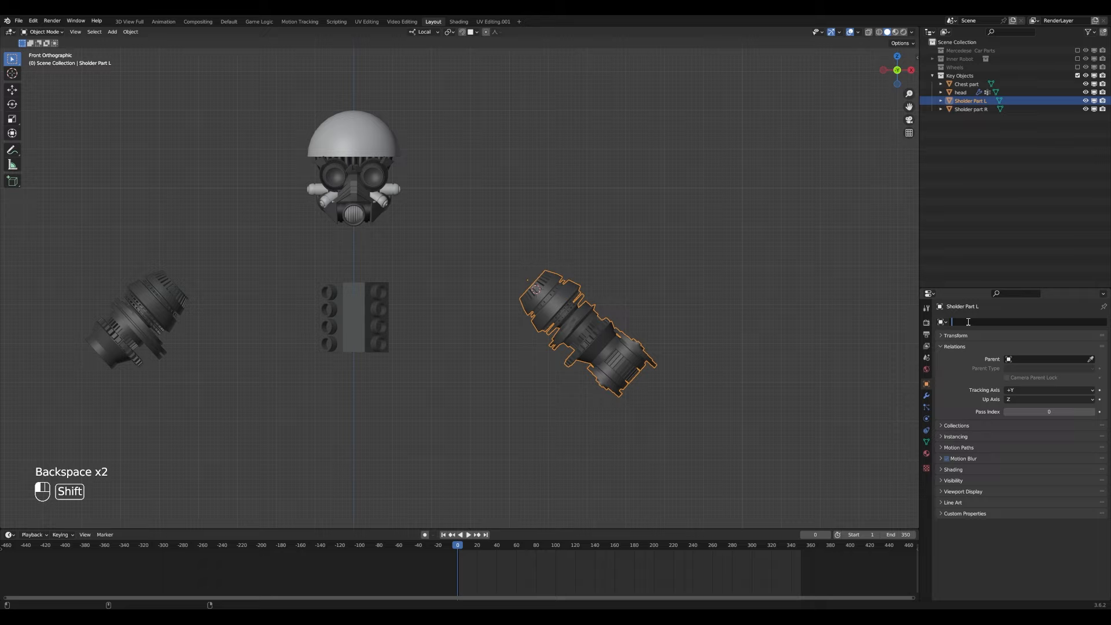
type("Arm L")
key("Return")
- Rename the right upper-arm part Sholder part R as Arm R
left_click(136, 318)
left_click(993, 323)
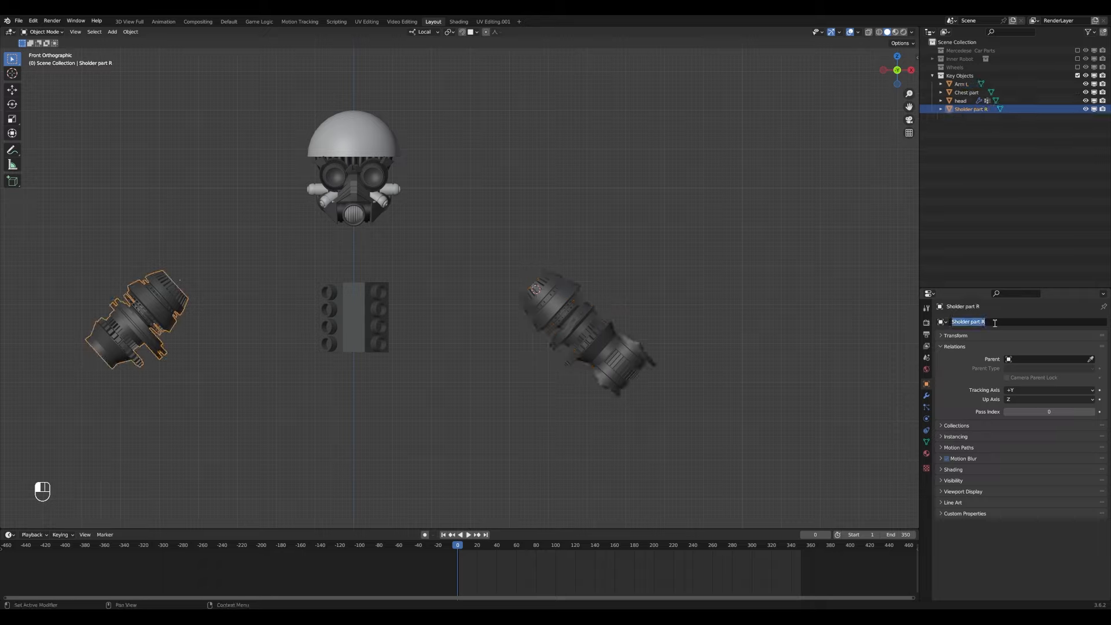
type("Arl R")
key("Return")
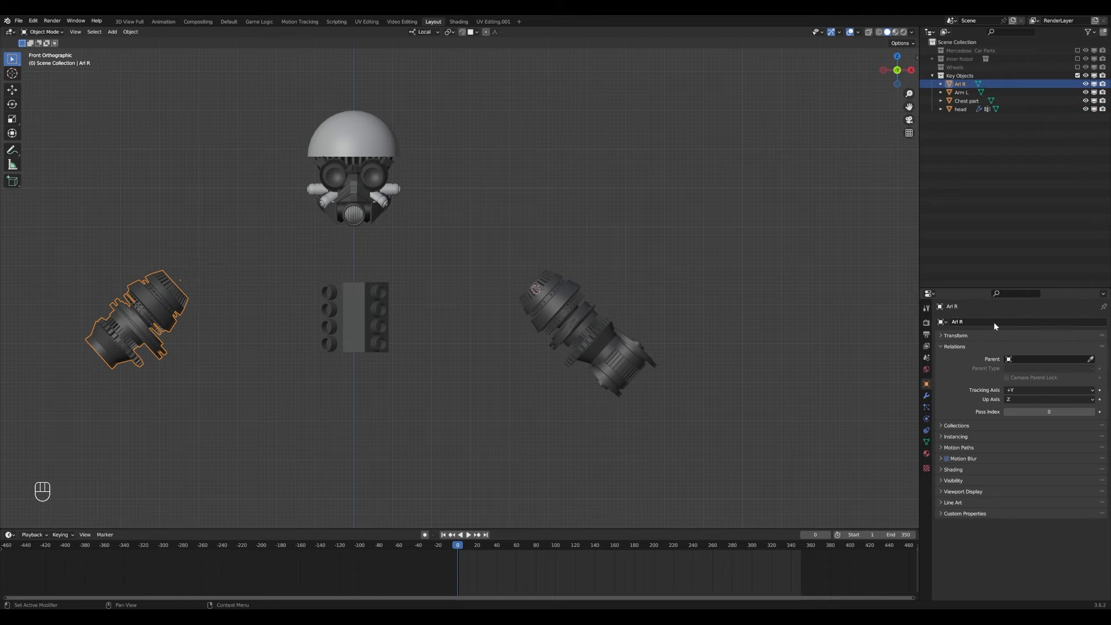
double_click(988, 321)
type("Arm R")
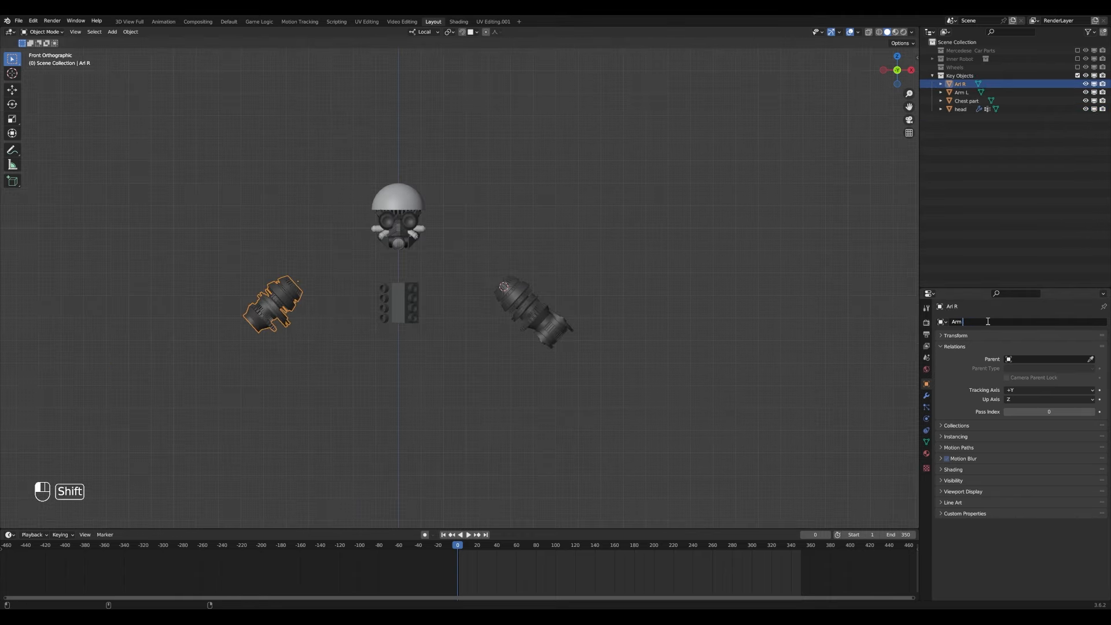
key("Return")
- Bring back the Mercedese Car Parts, Inner Robot and Wheels collections and exclude Key Objects
key("Home")
key("alt+a")
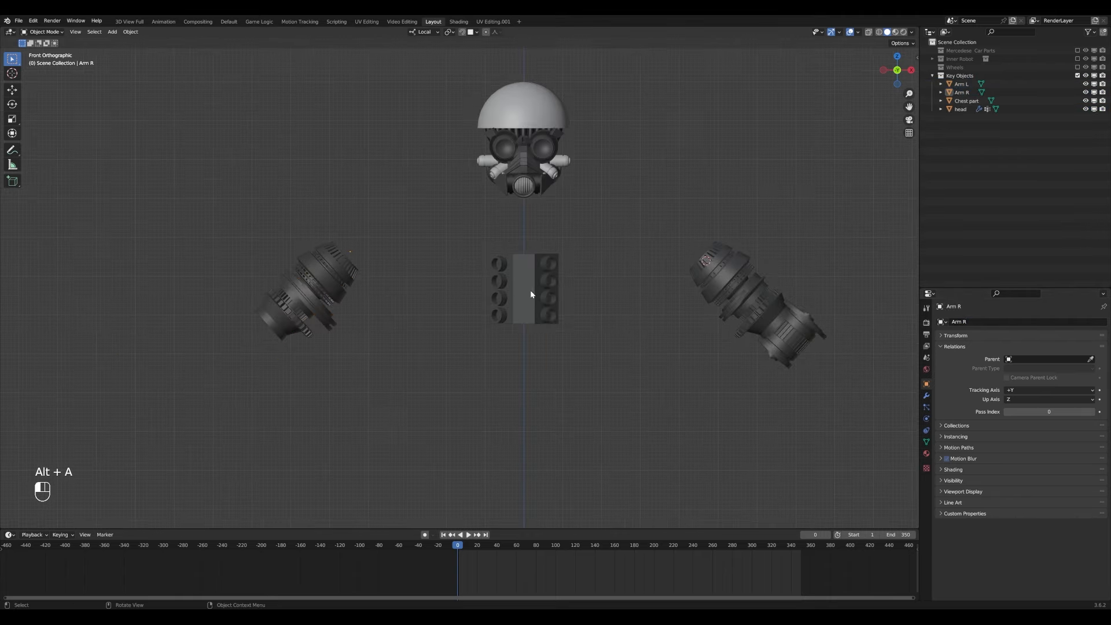
left_click(530, 290)
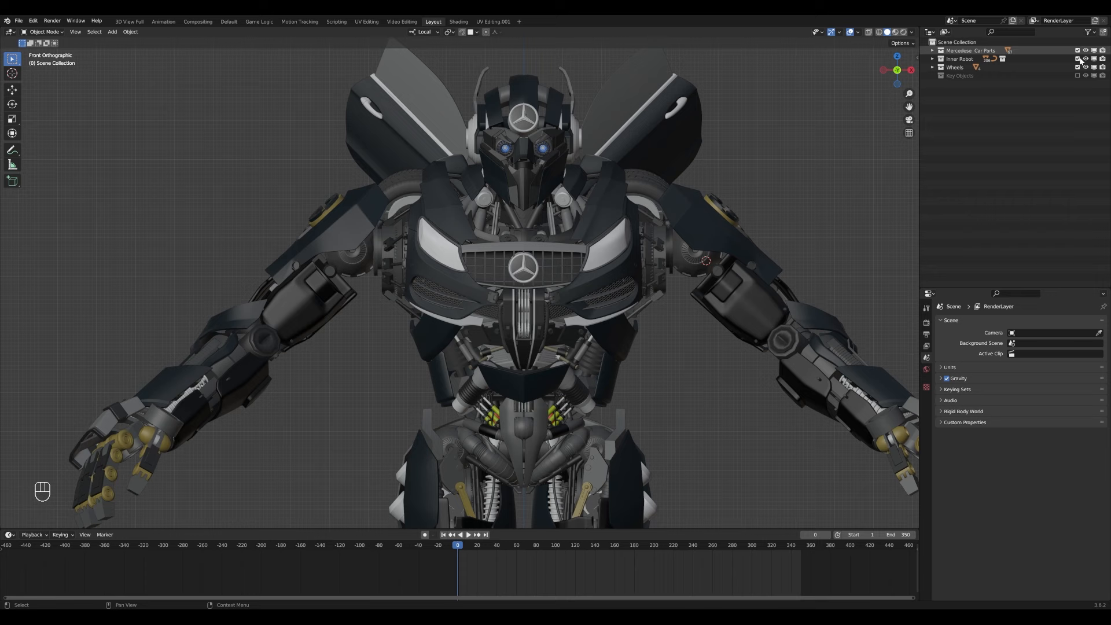
- Try moving the left inner shoulder cylinder and transfer it into the Key Objects collection
middle_click_drag(635, 260, 531, 311, "shift")
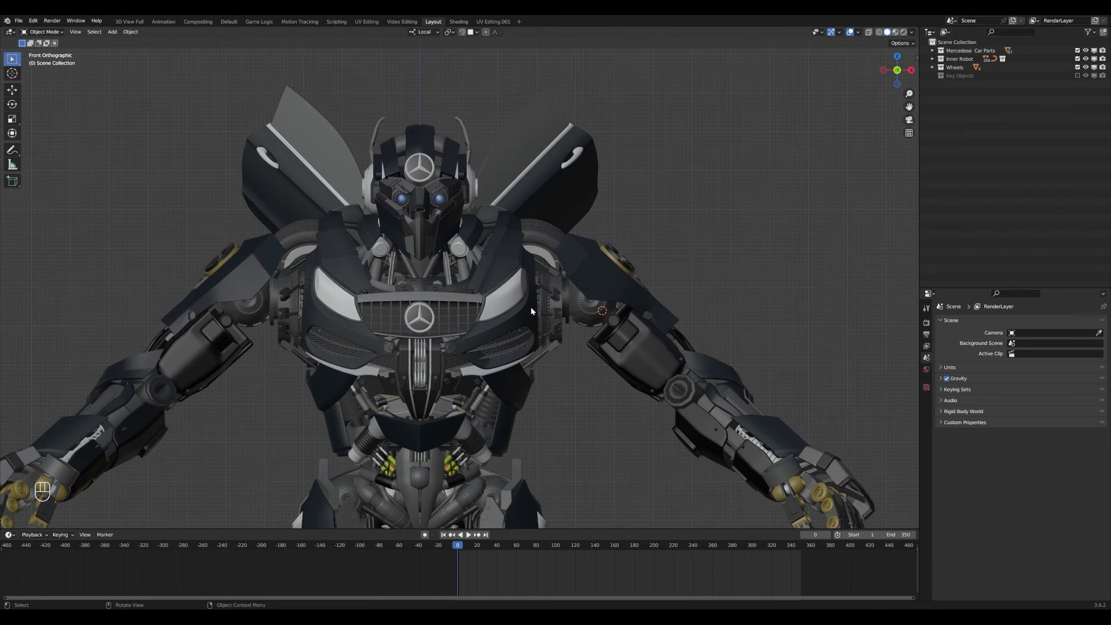
scroll(567, 297, "up", 2)
left_click(567, 297)
key("g")
key("g")
key("g")
key("m")
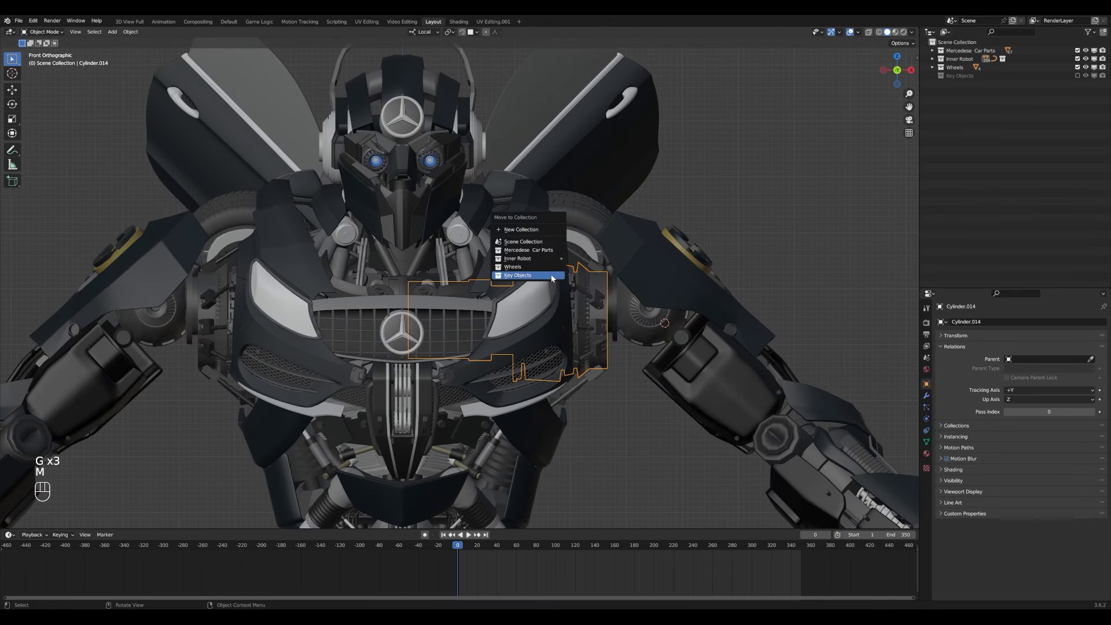
left_click(551, 275)
- Move the right inner shoulder cylinder into the Key Objects collection and show only that collection
middle_click_drag(175, 311, 209, 280)
left_click(199, 279)
key("m")
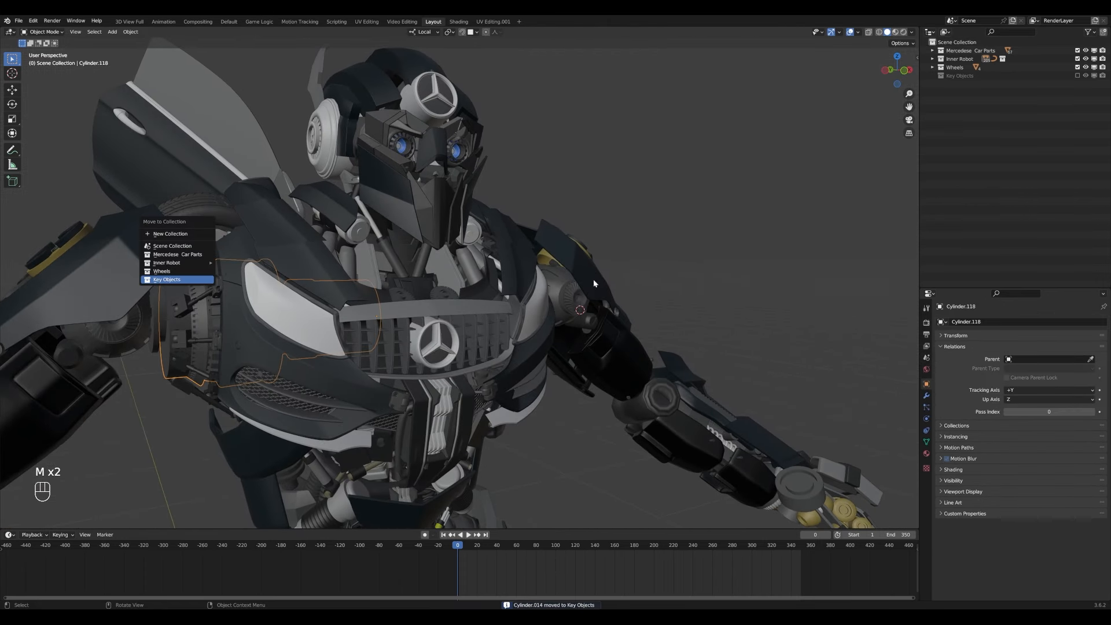
left_click(199, 279)
left_click_drag(1077, 68, 1075, 43)
left_click(1077, 75)
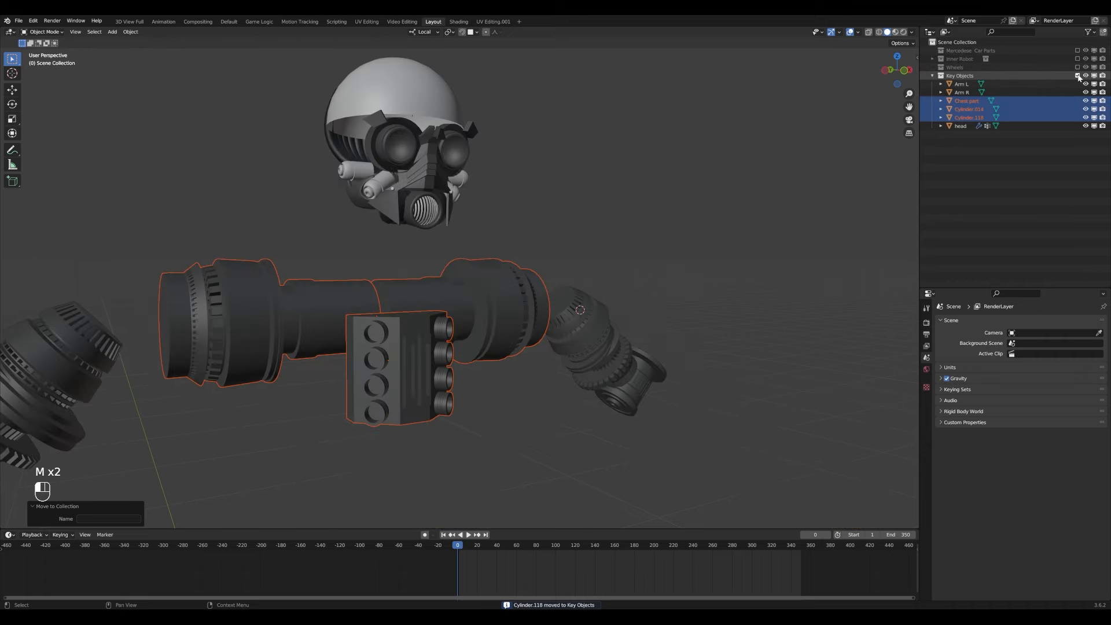
- Rename the left shoulder cylinder as Sholder L and copy its name
left_click(459, 324)
middle_click_drag(460, 324, 706, 362)
left_click(969, 322)
type("Sjholder R")
key("Return")
left_click(994, 320)
type("Sho")
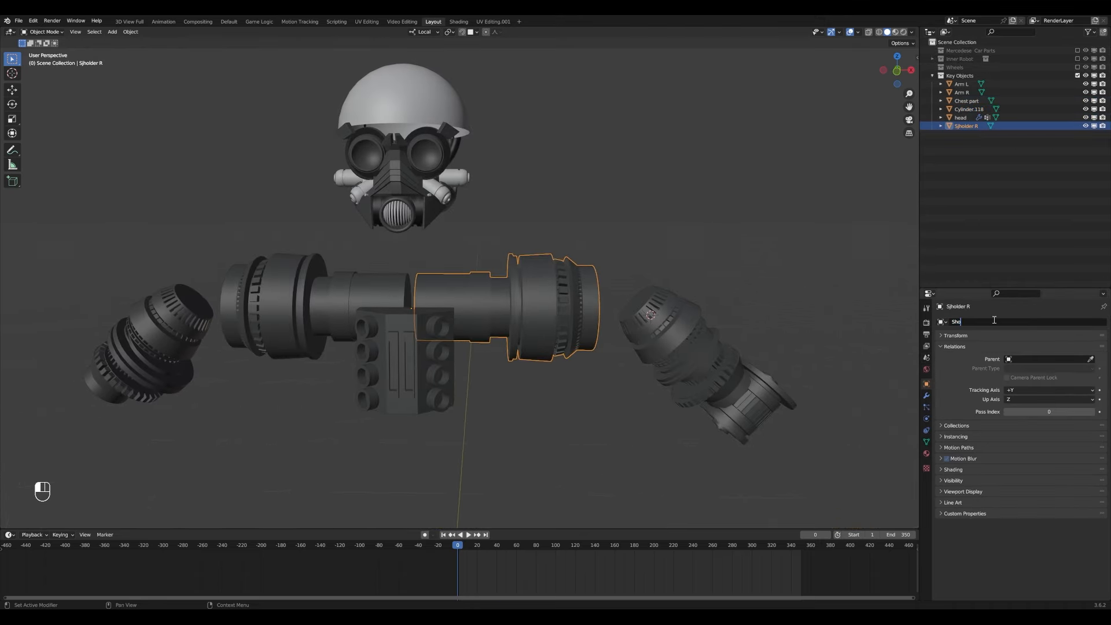
type("lder L")
key("ctrl+a")
key("ctrl+c")
- Rename the right shoulder cylinder as Sholder R
left_click(439, 292)
left_click(1030, 320)
key("ctrl+v")
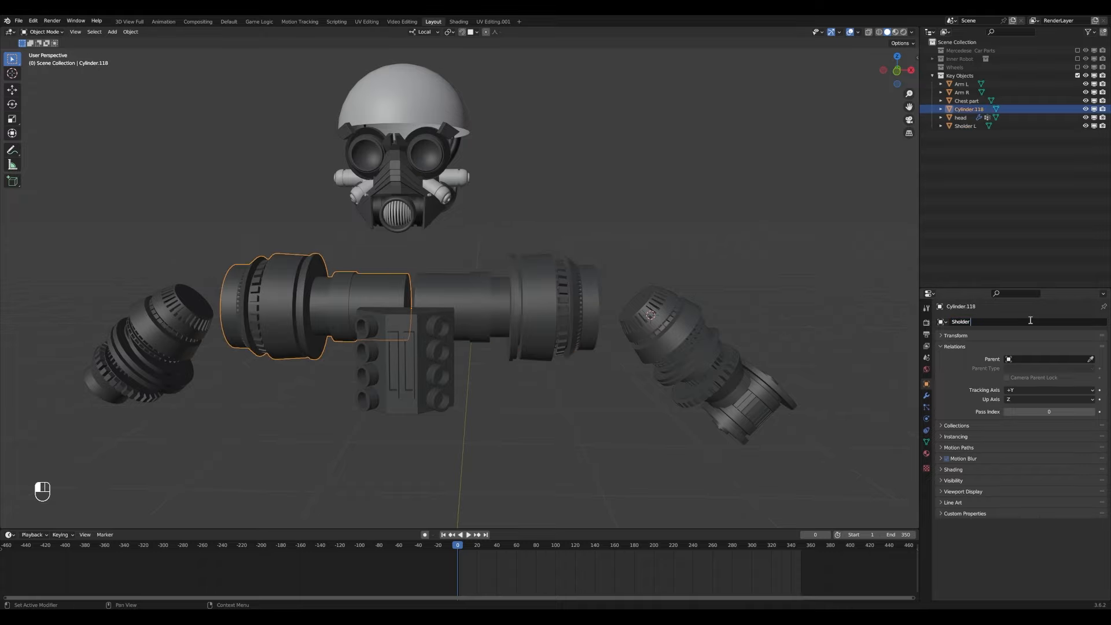
type("R")
key("Return")
- Exclude the Key Objects collection and include the car-part, inner-robot and wheel collections again
scroll(488, 405, "down", 6)
middle_click_drag(487, 405, 533, 344)
left_click(1077, 68)
left_click(1077, 75)
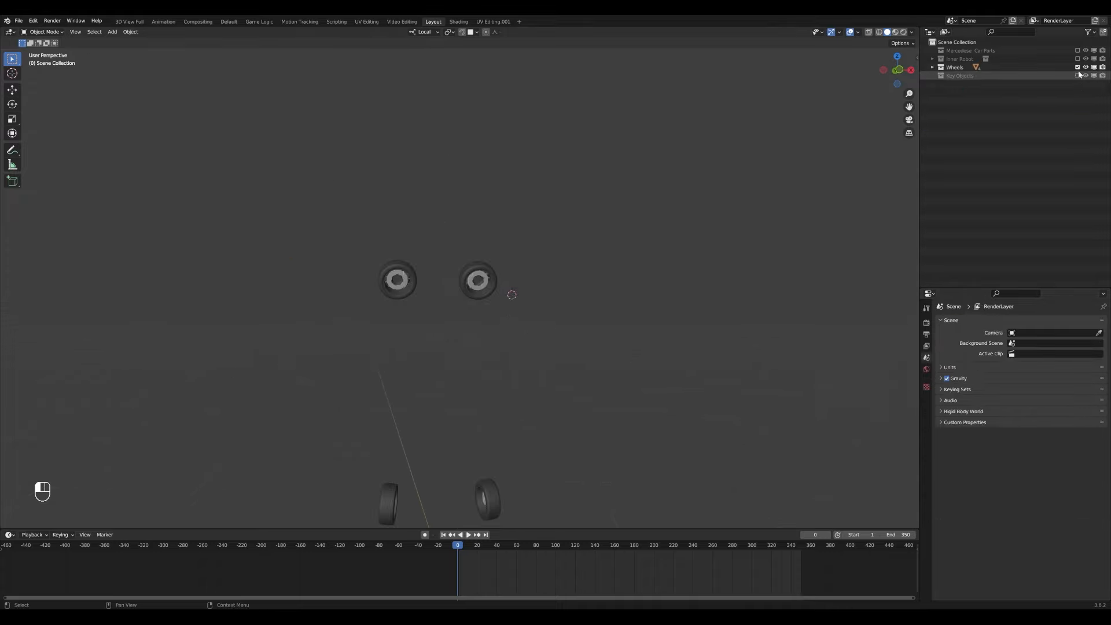
left_click(1077, 68)
left_click_drag(1077, 50, 1078, 68)
- Find the V-shaped tubes at the front of the pelvis and move them into the Key Objects collection
key("KP_1")
scroll(476, 298, "up", 6)
left_click(475, 297)
middle_click_drag(446, 431, 513, 342, "shift")
left_click(512, 342)
middle_click_drag(613, 330, 586, 333, "shift")
left_click(532, 395)
middle_click_drag(533, 397, 546, 328)
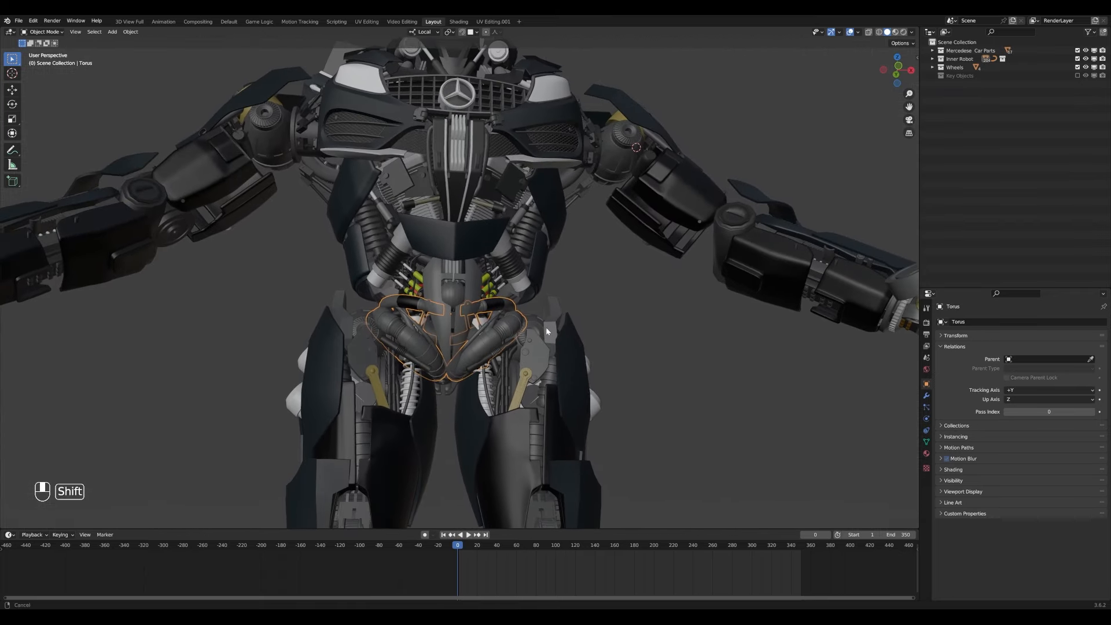
scroll(542, 327, "up", 1)
key("m")
left_click(518, 314)
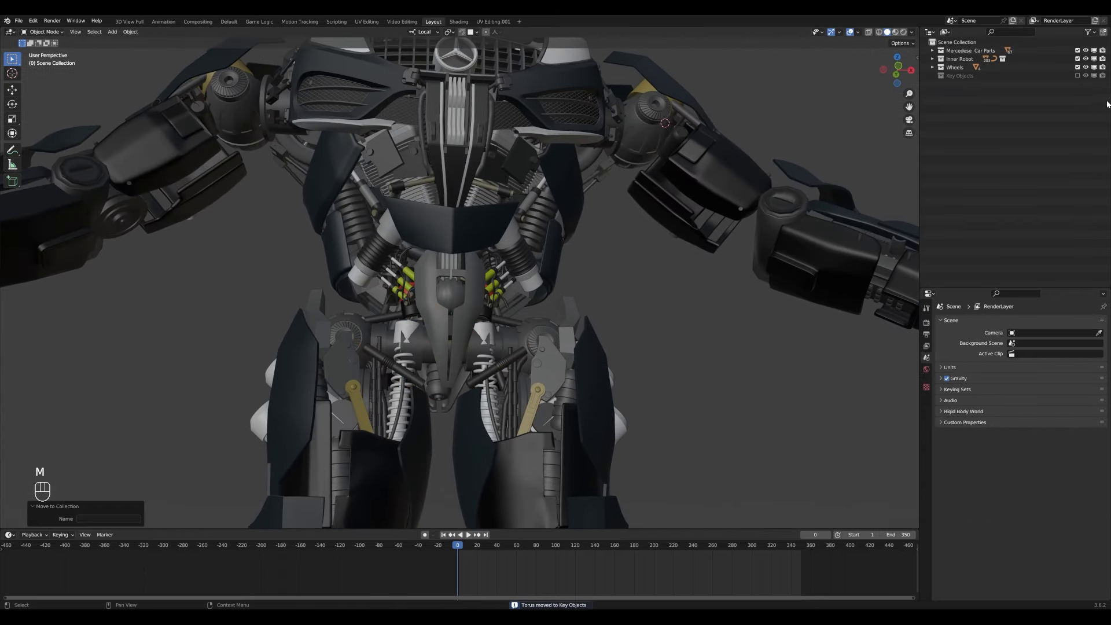
- Show only the Key Objects collection and rename the V-shaped hip tubes as Pelvis
left_click_drag(1078, 51, 1078, 68)
left_click(1078, 76)
left_click(961, 135)
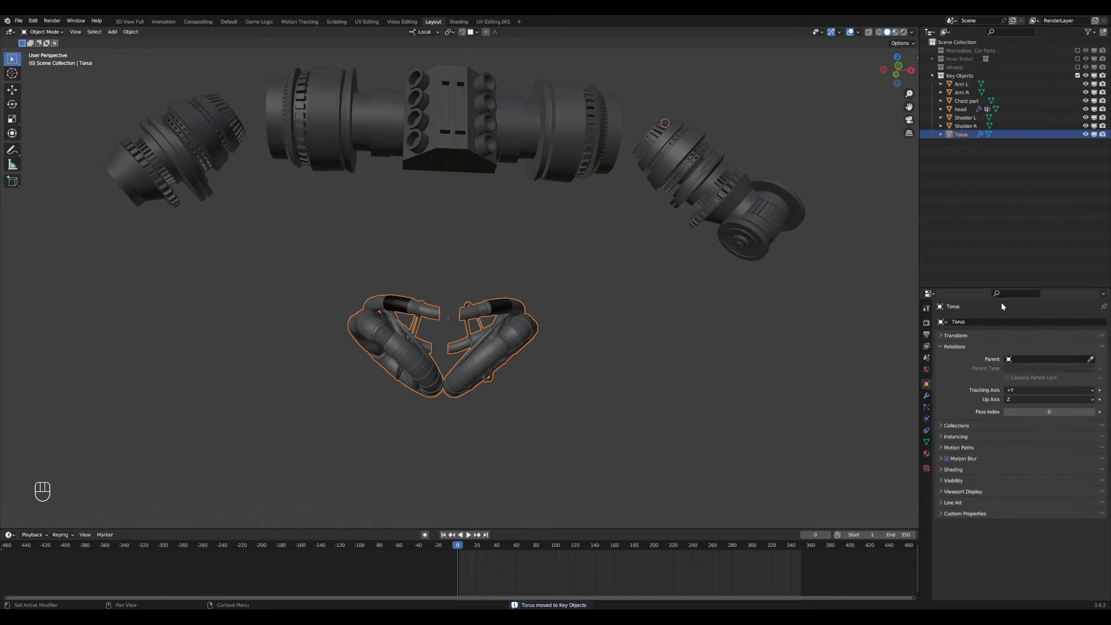
type("N")
double_click(959, 323)
key("Return")
- Exclude Key Objects, include the wheel, inner-robot and car-part collections again, and save the file
left_click(1078, 75)
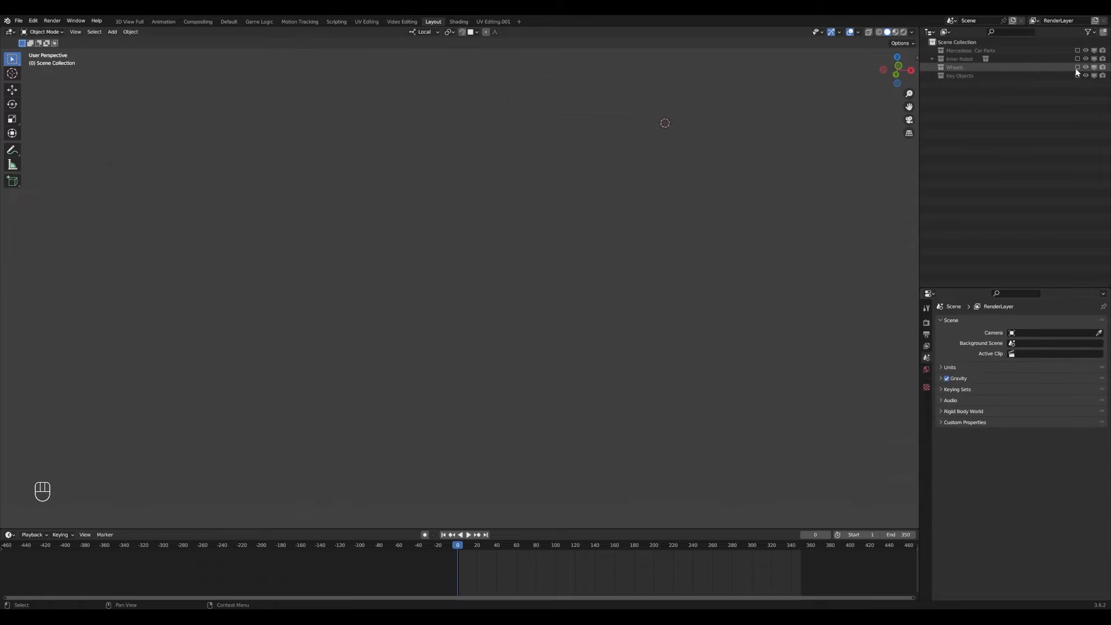
left_click(1077, 67)
left_click(1076, 59)
left_click(1077, 51)
scroll(574, 266, "down", 3)
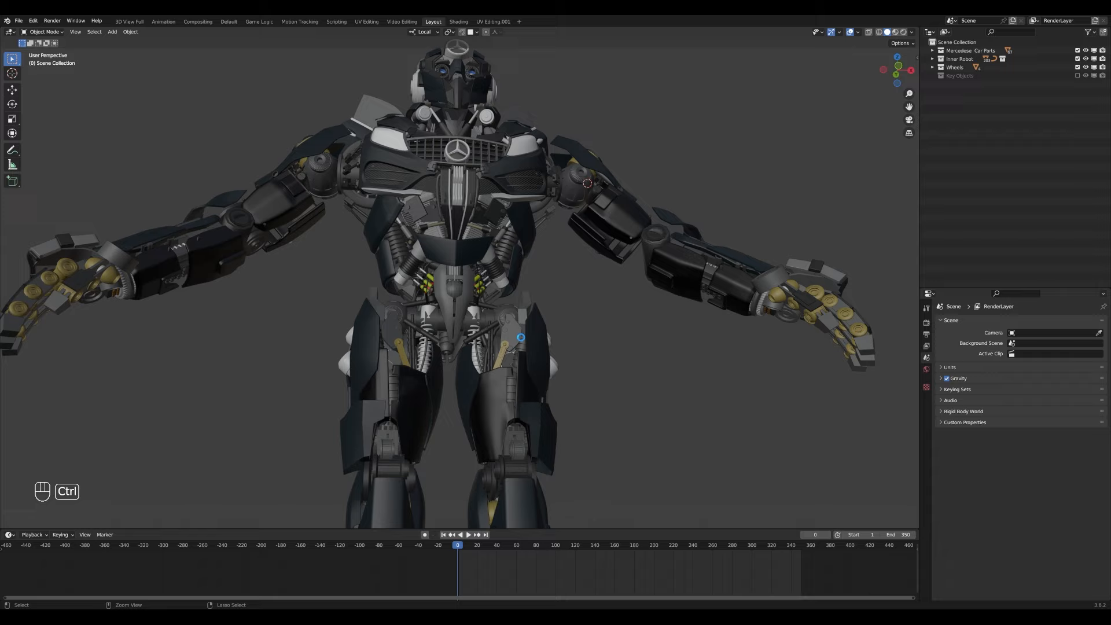
key("ctrl+s")
- Hide the cover pieces at the back of the robot's left thigh to expose the inner leg mechanism
left_click(519, 311)
key("KP_1")
scroll(561, 449, "up", 3)
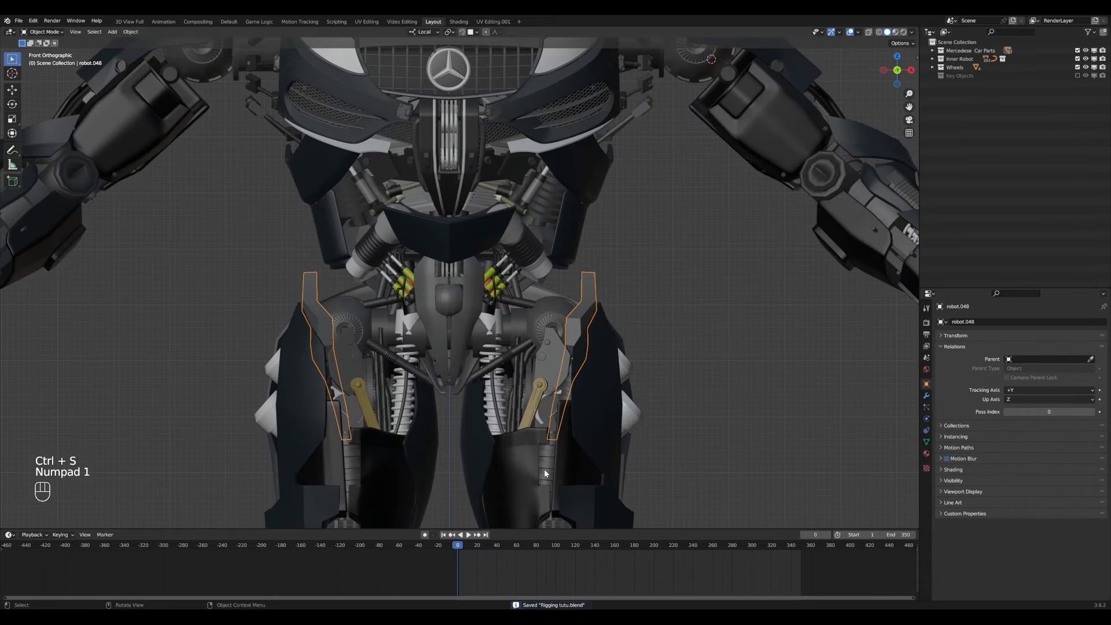
left_click(544, 473)
middle_click_drag(545, 473, 388, 349)
left_click(368, 360)
key("h")
left_click(404, 366)
key("h")
left_click(367, 318)
key("h")
- Move the exposed inner mechanism of the left thigh into the Key Objects collection
left_click(366, 355)
key("g")
right_click(406, 347)
middle_click_drag(509, 324, 540, 379)
key("m")
left_click(517, 338)
- Hide the right thigh's rear cover and move its inner mechanism into the Key Objects collection
left_click(539, 376)
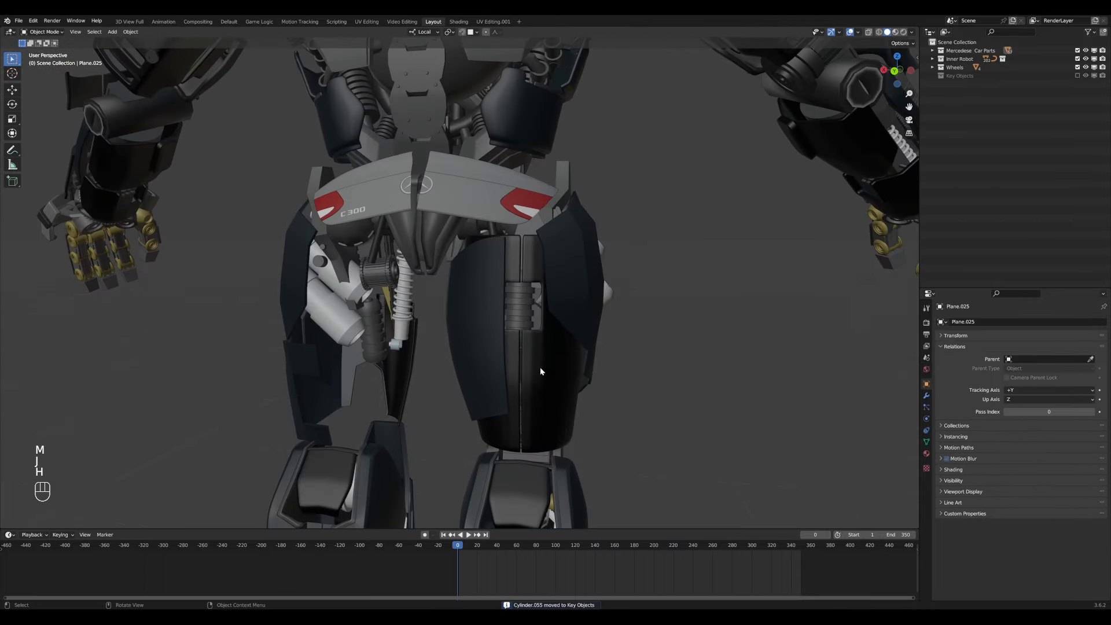
key("h")
left_click(540, 369)
key("m")
left_click(540, 367)
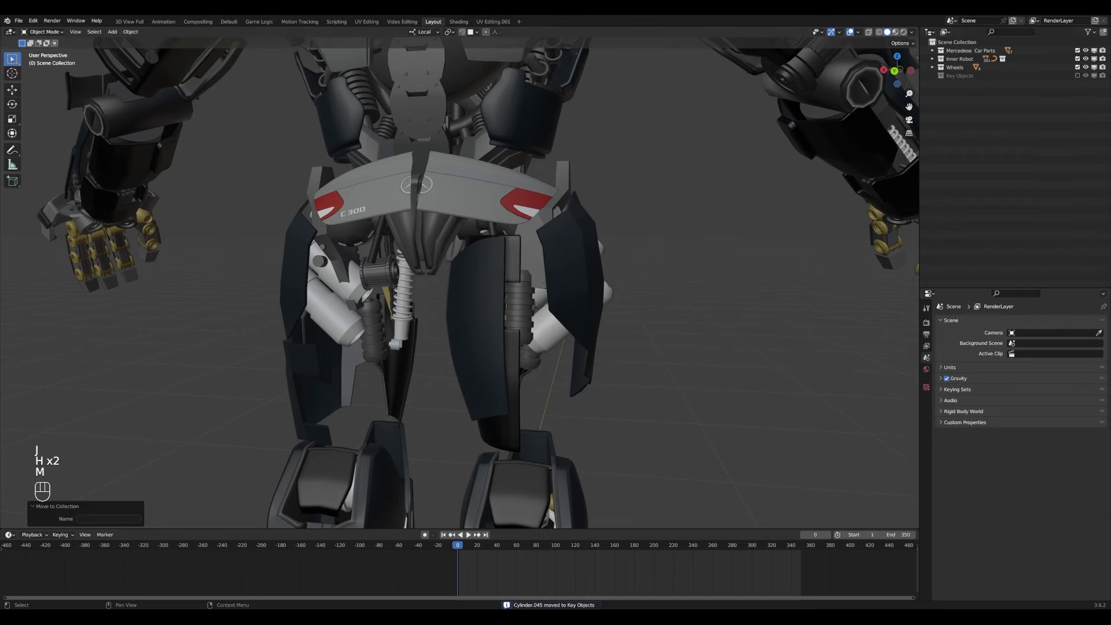
- Exclude the car-part, inner-robot and wheel collections, include Key Objects, and clear the selection
left_click_drag(1078, 52, 1078, 68)
left_click(1077, 75)
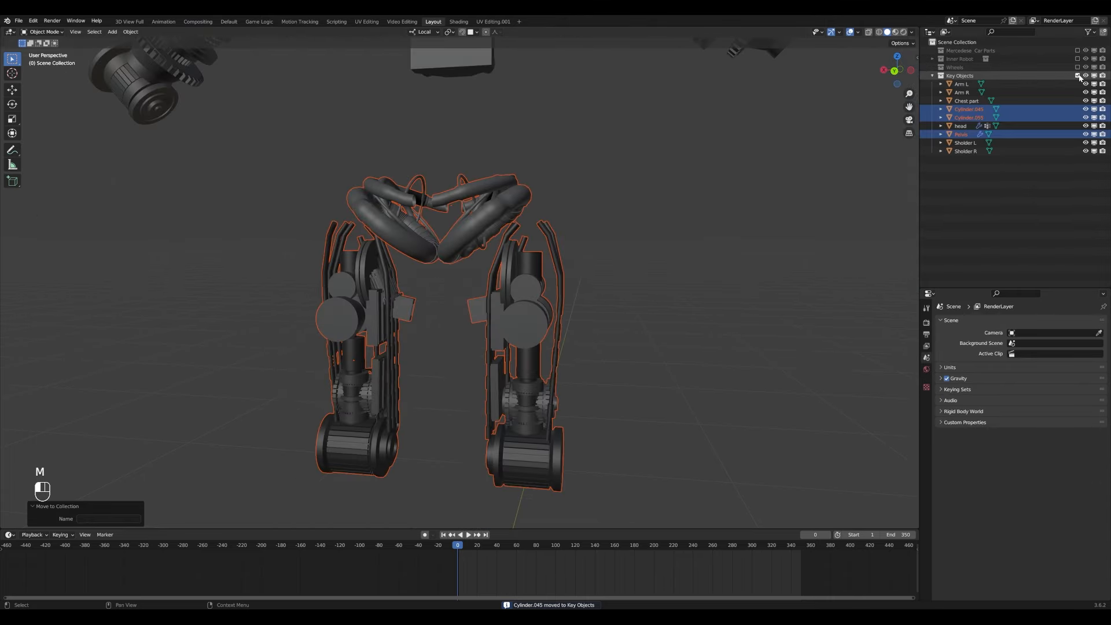
key("alt+a")
- Rename the robot's left thigh mechanism as Leg upper L, picking it in front view
left_click(519, 321)
key("KP_1")
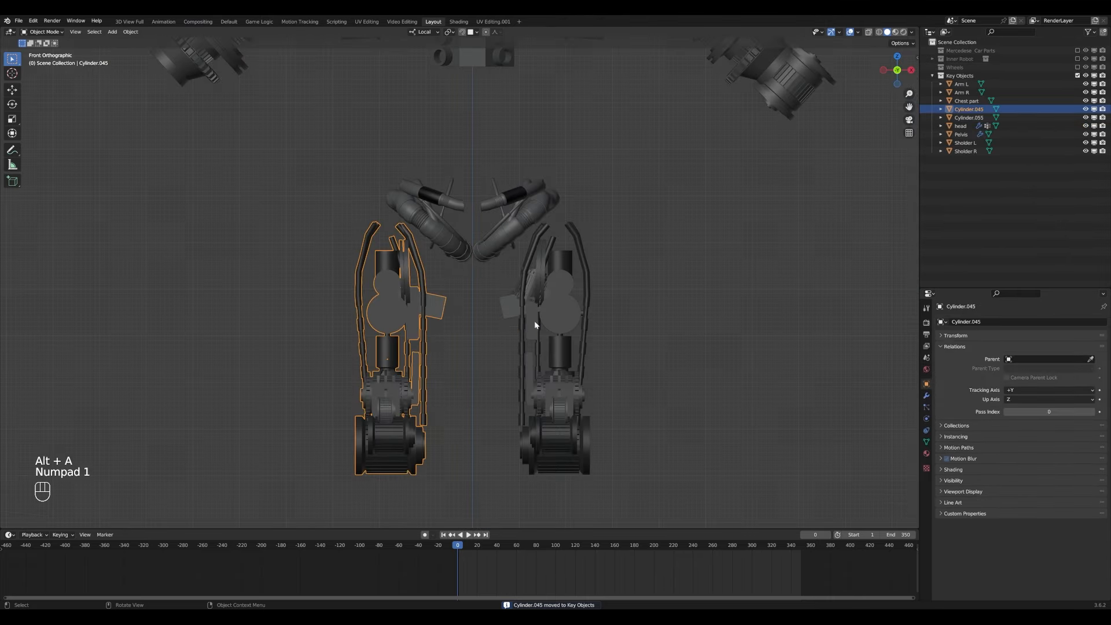
left_click(533, 321)
double_click(969, 321)
type("Le")
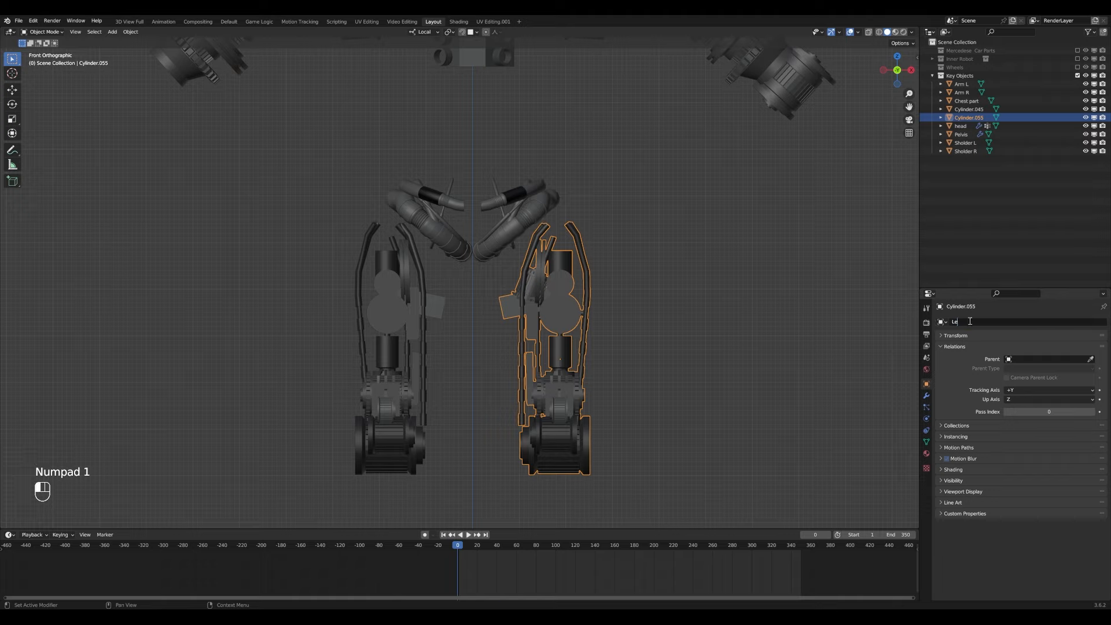
type("g Upper")
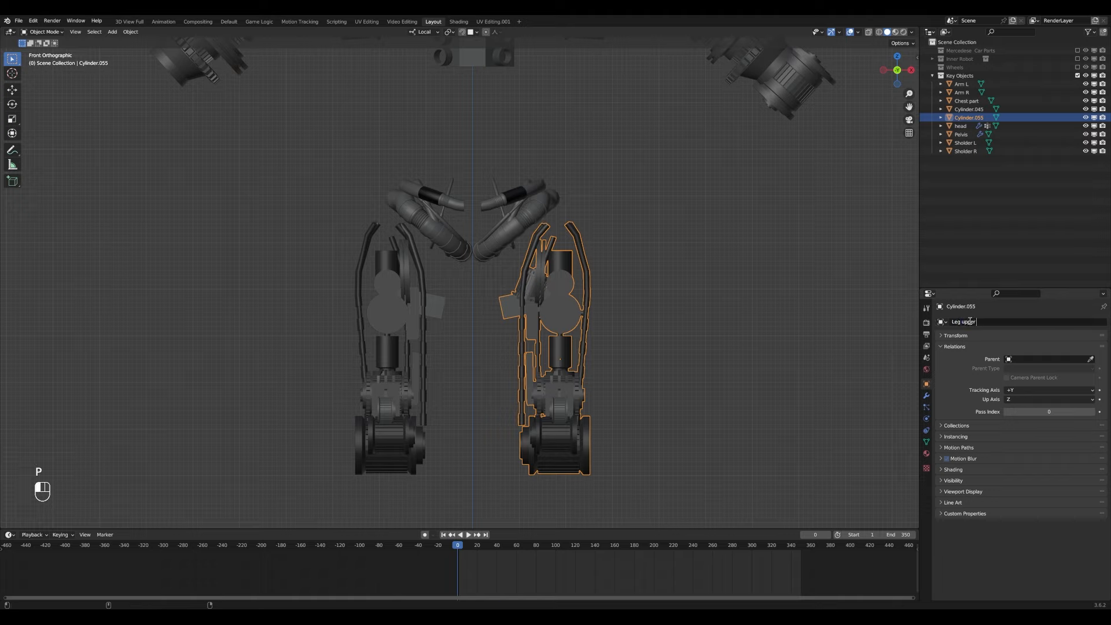
type(" L")
key("Return")
- Rename the robot's right thigh mechanism as Leg upper R
left_click(405, 303)
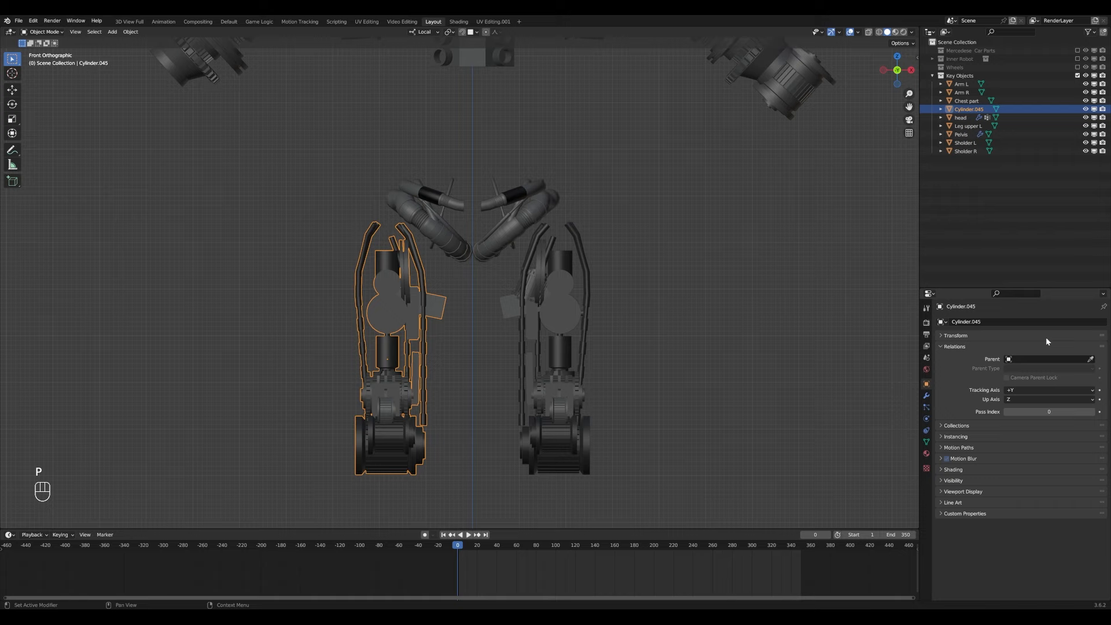
double_click(1024, 322)
type("Leg upper L")
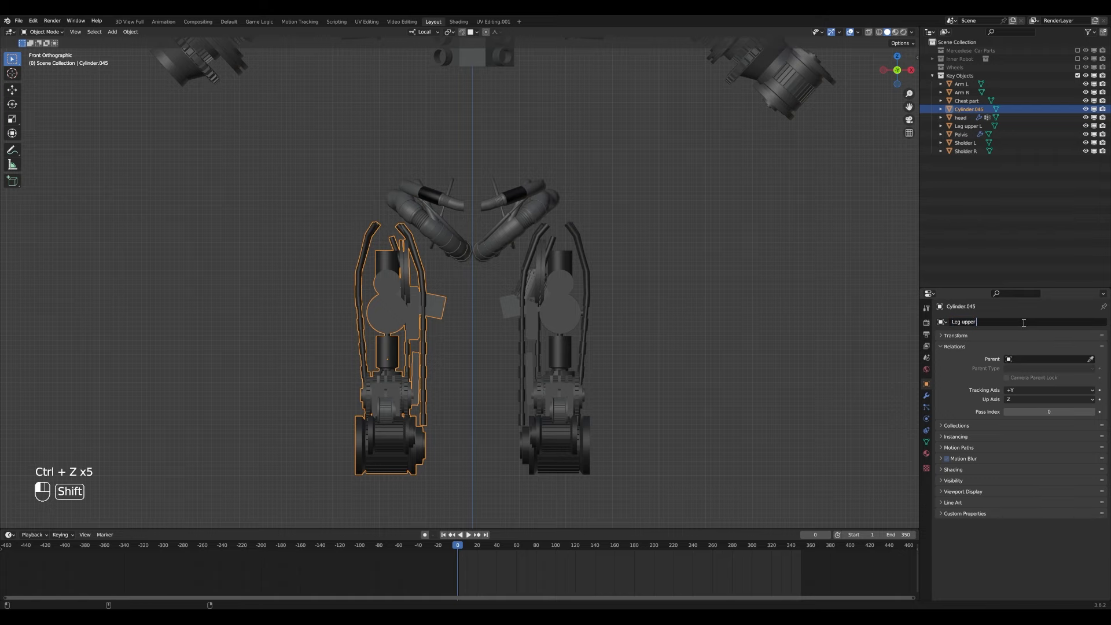
type("R")
key("Return")
- Annotate the letters L and R beside the robot's left and right sides and deselect everything
scroll(469, 320, "down", 2)
left_click(674, 144)
scroll(670, 148, "down", 3)
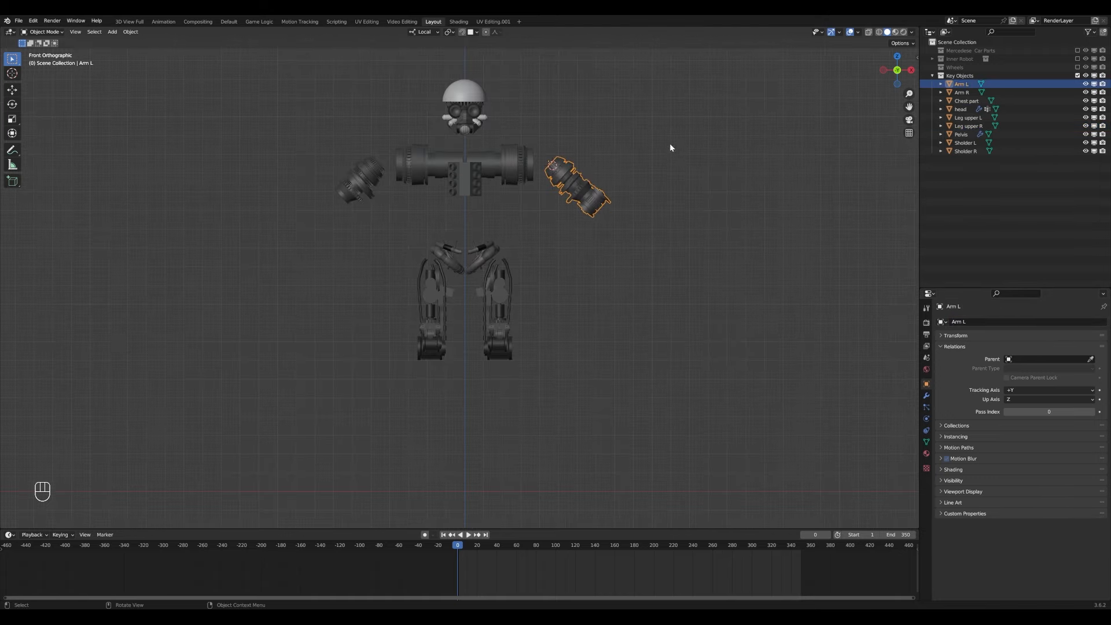
left_click_drag(738, 277, 737, 299)
key("alt+a")
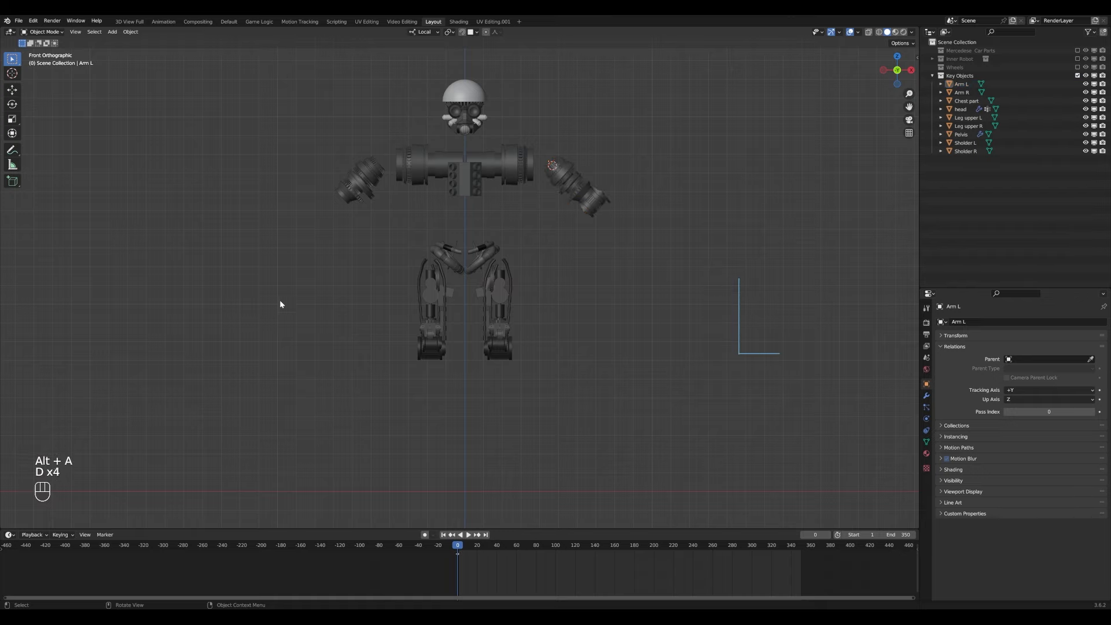
- Select the leg, arm and shoulder parts one by one to check their names against the L and R labels
scroll(492, 373, "up", 3)
left_click(387, 393)
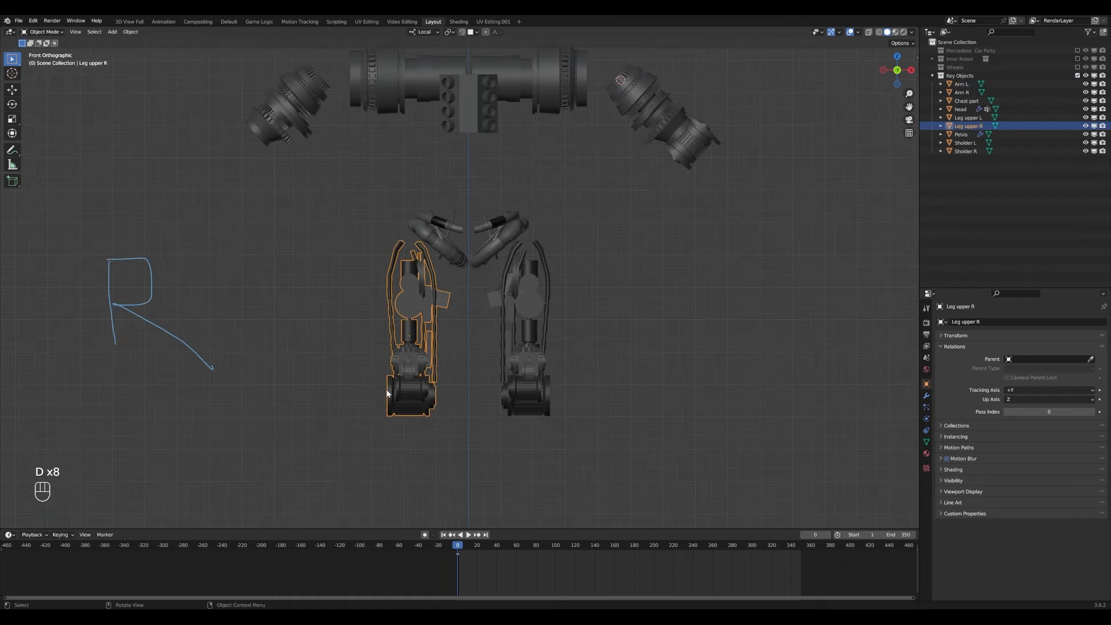
left_click(304, 104)
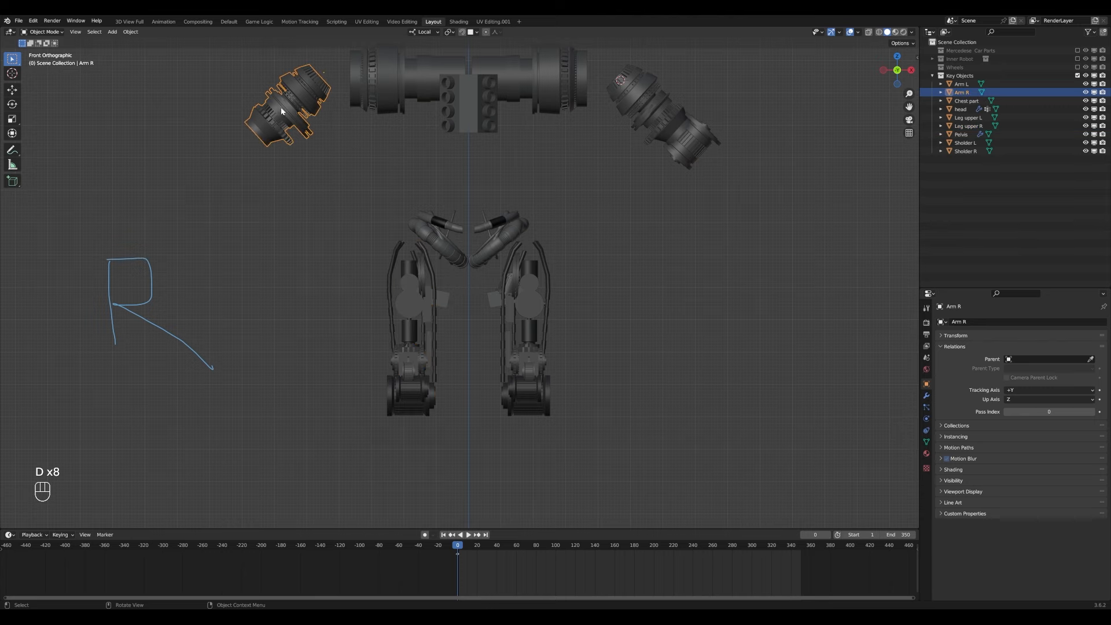
middle_click_drag(362, 54, 420, 187, "shift")
left_click(420, 188)
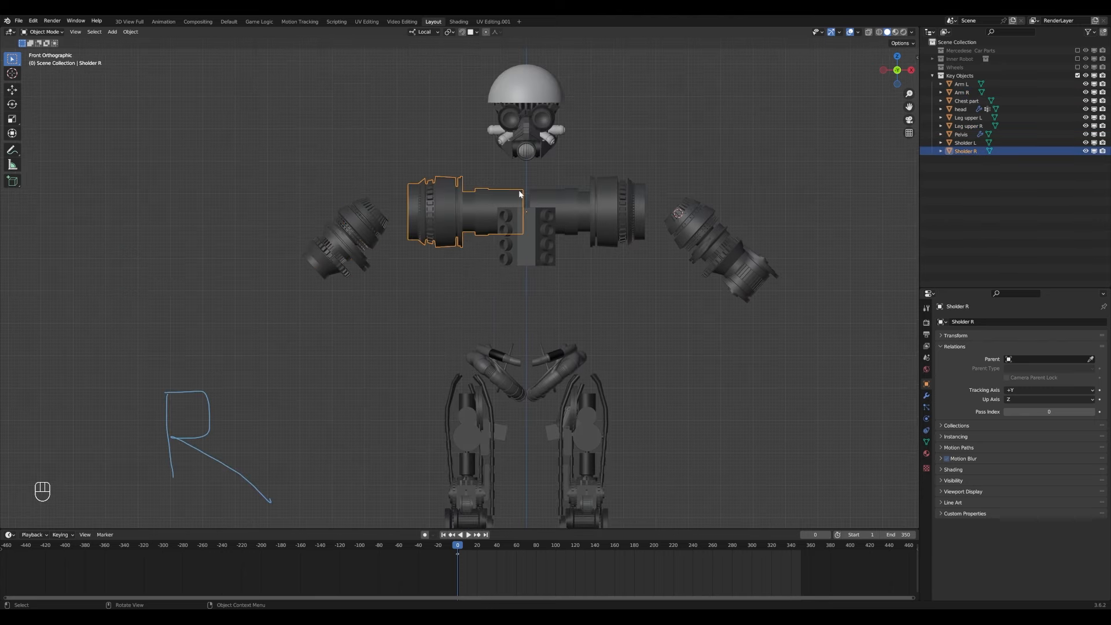
left_click(639, 199)
left_click(733, 244)
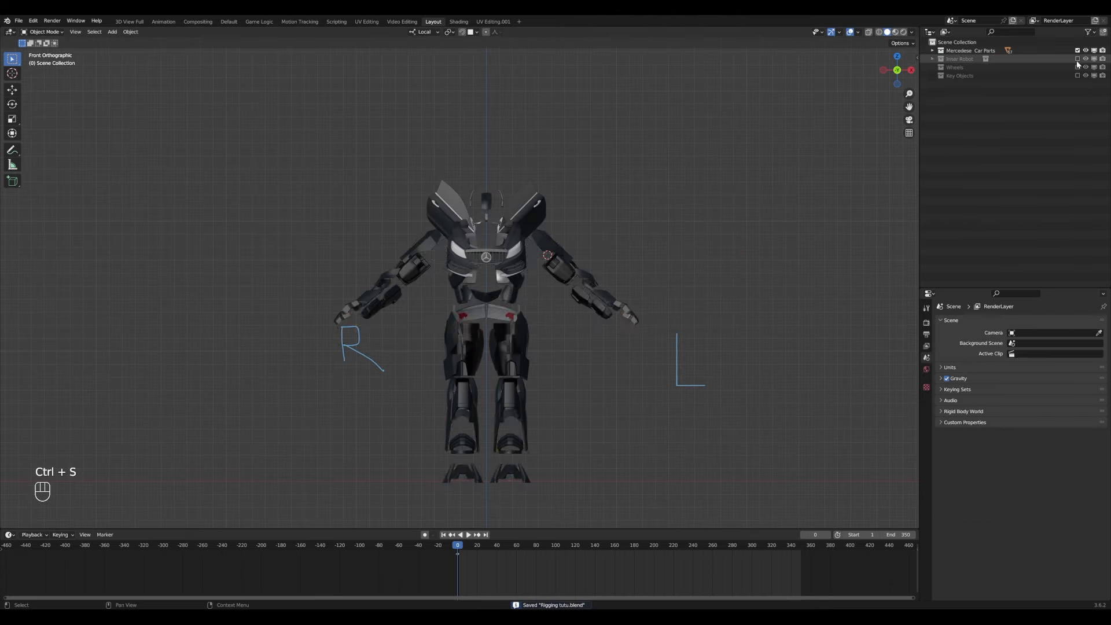
- Include the Inner Robot collection and exclude the Mercedese Car Parts collection
left_click(1077, 59)
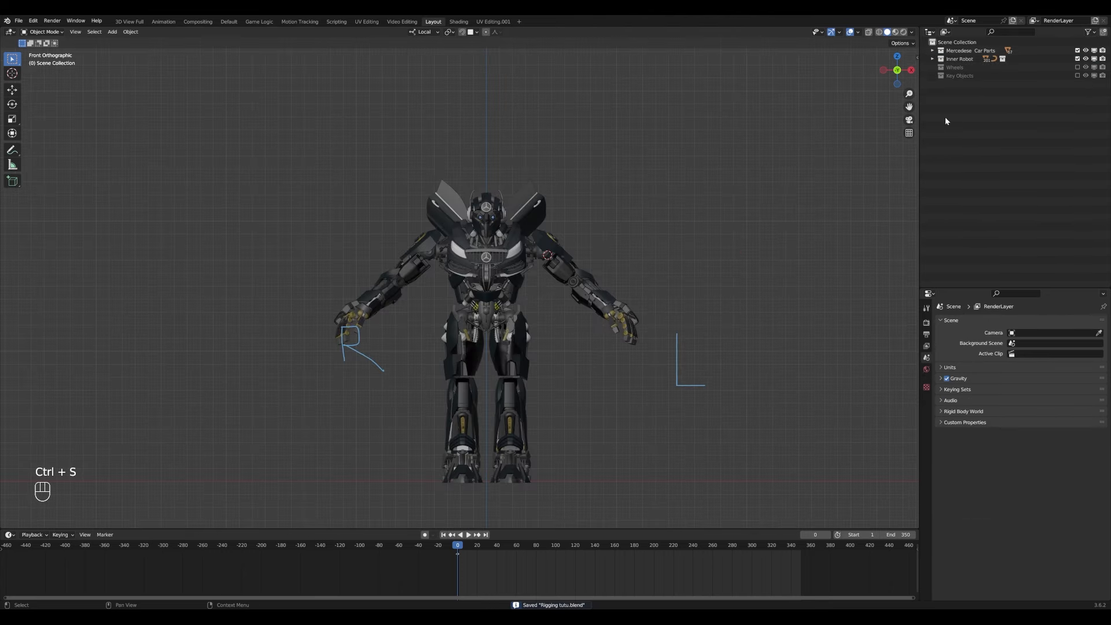
left_click(1077, 50)
scroll(580, 313, "up", 2)
left_click(583, 400)
scroll(584, 400, "down", 2)
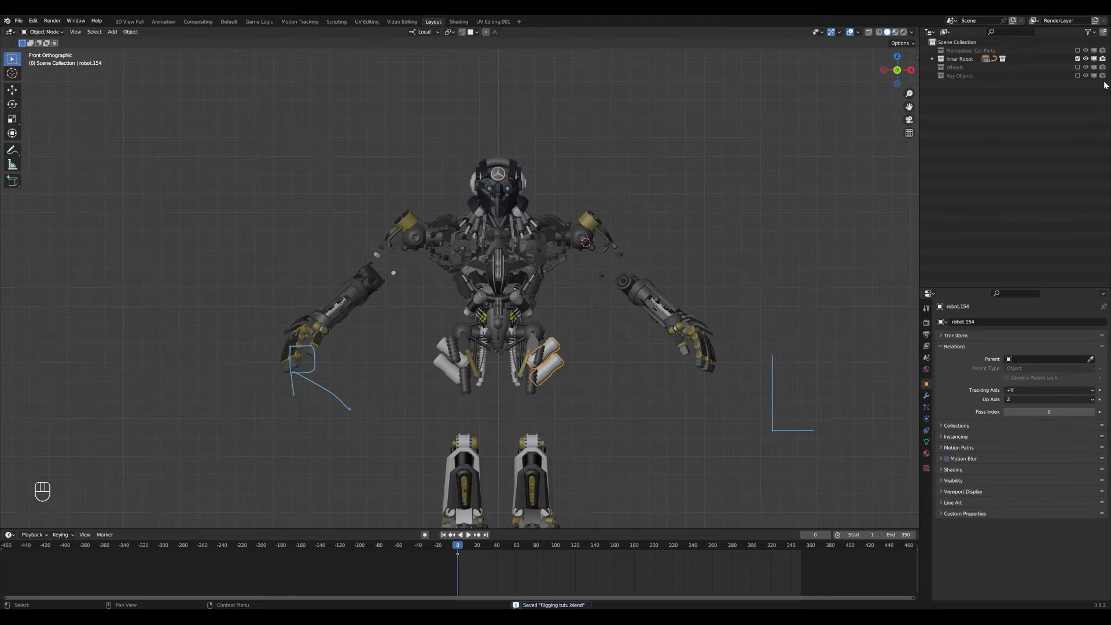
left_click(1078, 51)
left_click(1078, 50)
scroll(509, 405, "down", 2)
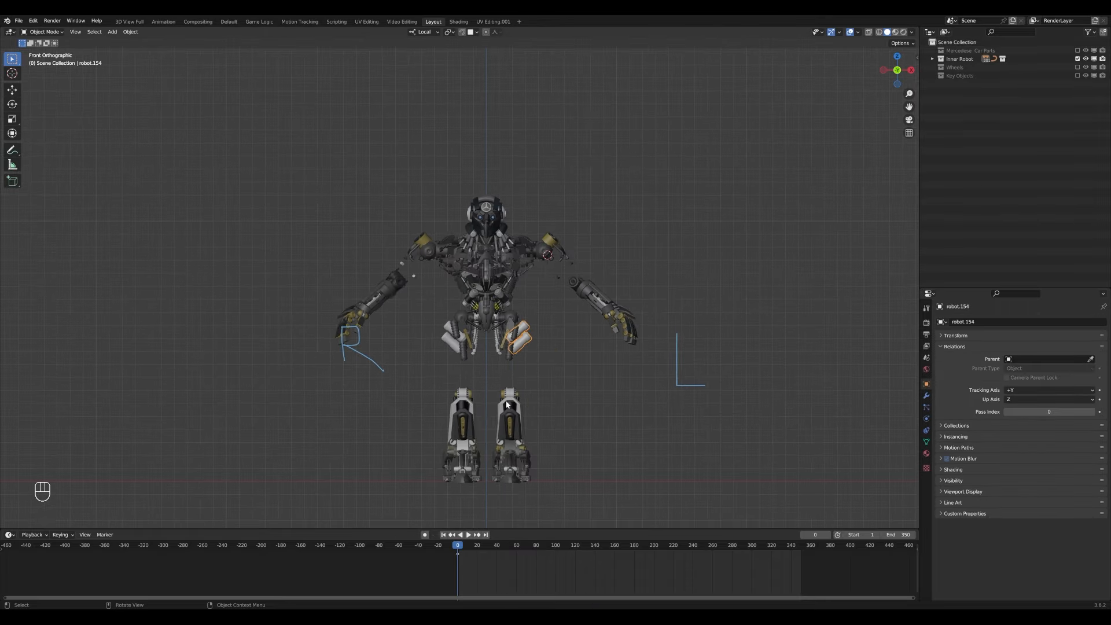
middle_click_drag(509, 443, 482, 269, "shift")
scroll(482, 268, "up", 6)
left_click(536, 234)
middle_click_drag(538, 233, 559, 347, "shift")
middle_click_drag(559, 347, 475, 351)
key("g")
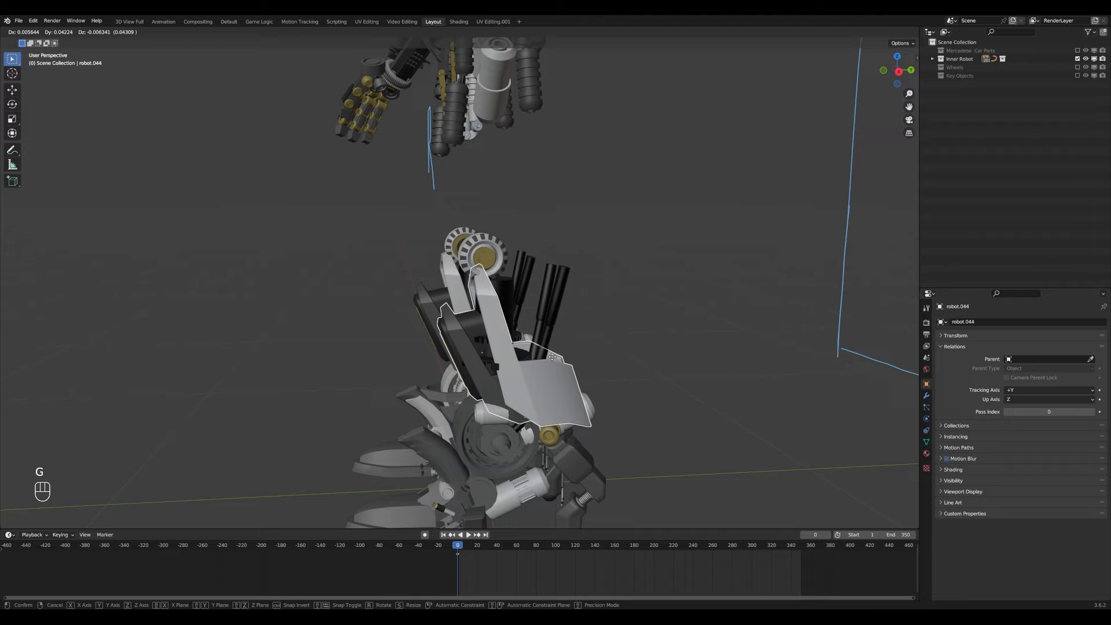
right_click(492, 309)
- Find the black inner cylinder assemblies of both lower legs and move them into the Key Objects collection
middle_click_drag(491, 309, 435, 323)
left_click(499, 331)
key("g")
right_click(612, 227)
middle_click_drag(612, 230, 593, 284)
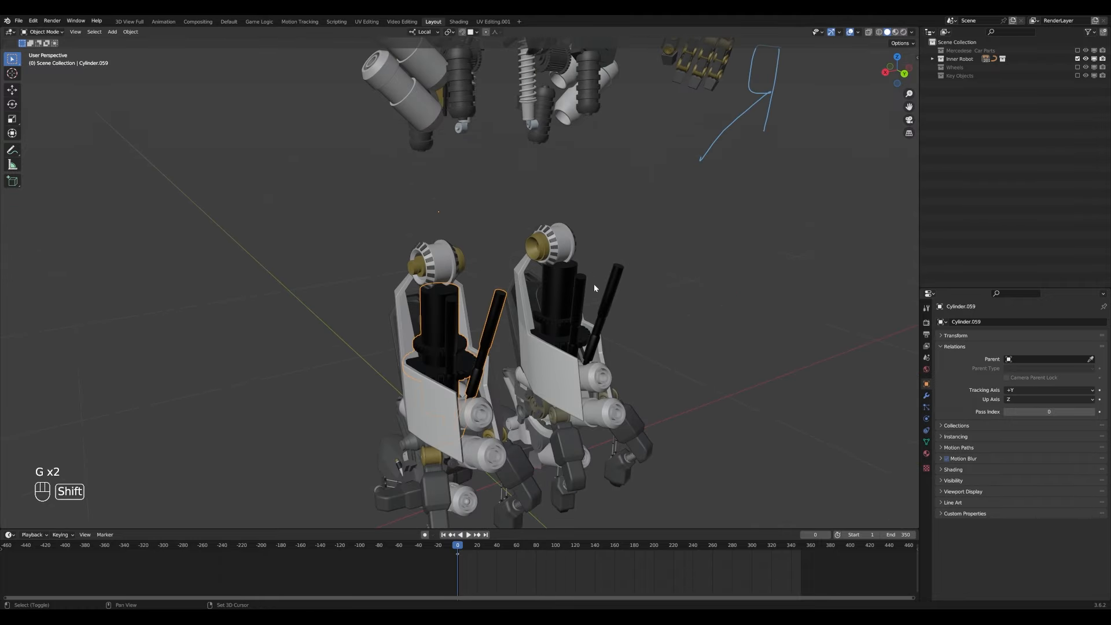
left_click(591, 288)
key("m")
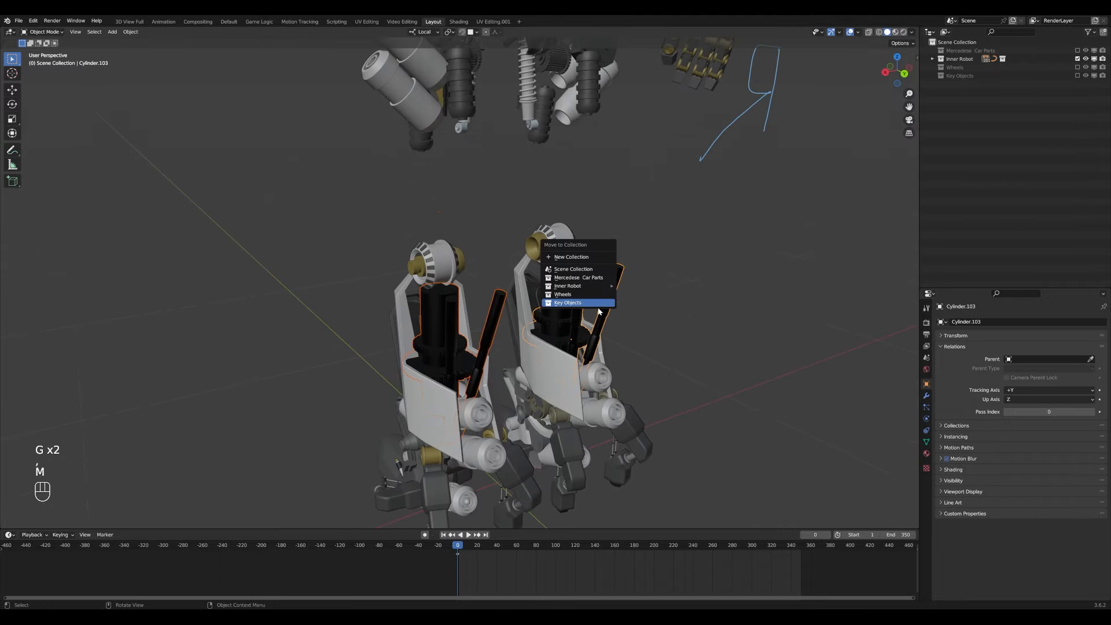
left_click(586, 300)
- Exclude the Inner Robot collection, include Key Objects, and clear the selection
left_click(1077, 59)
left_click(1077, 76)
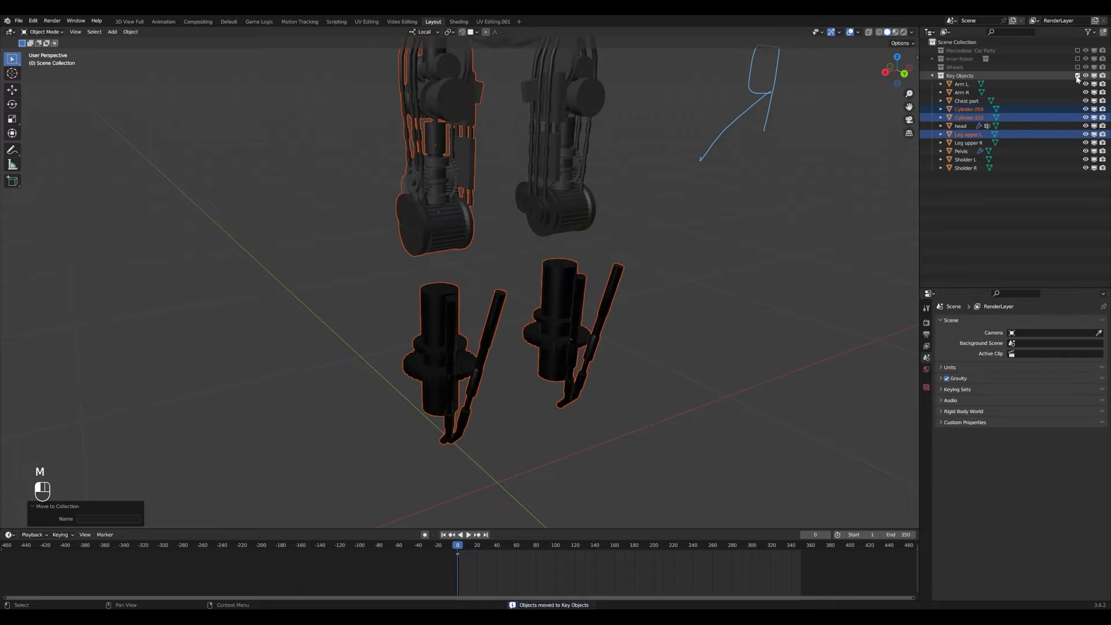
middle_click_drag(419, 341, 466, 333)
key("alt+a")
- Rename the left lower-leg cylinder assembly as leg lower L and copy its name
left_click(467, 338)
key("KP_1")
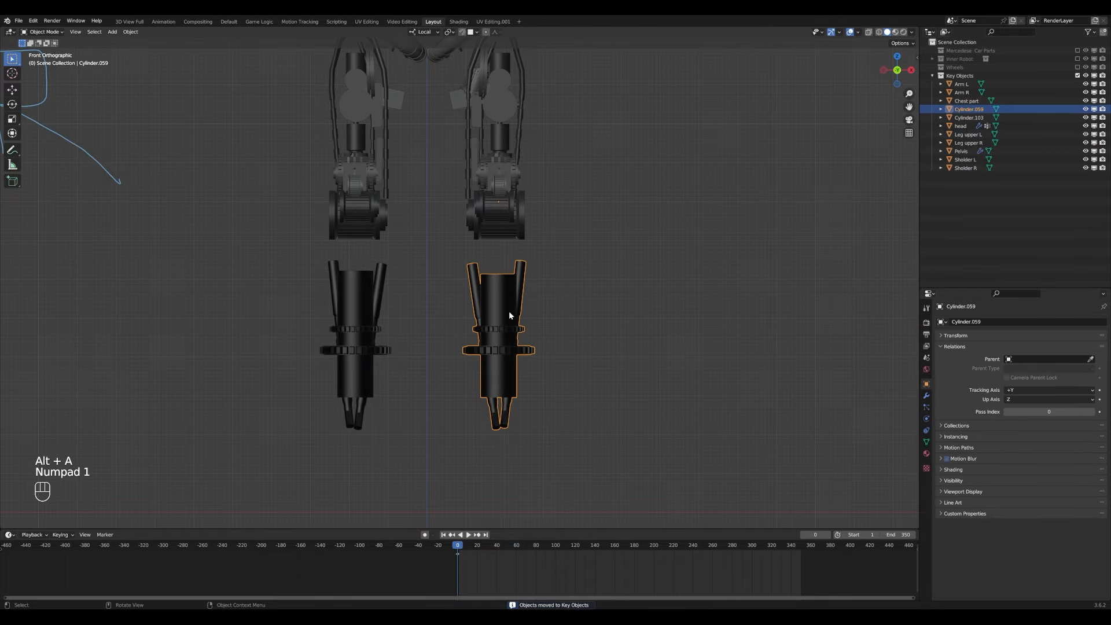
left_click(972, 322)
type("lef lower ")
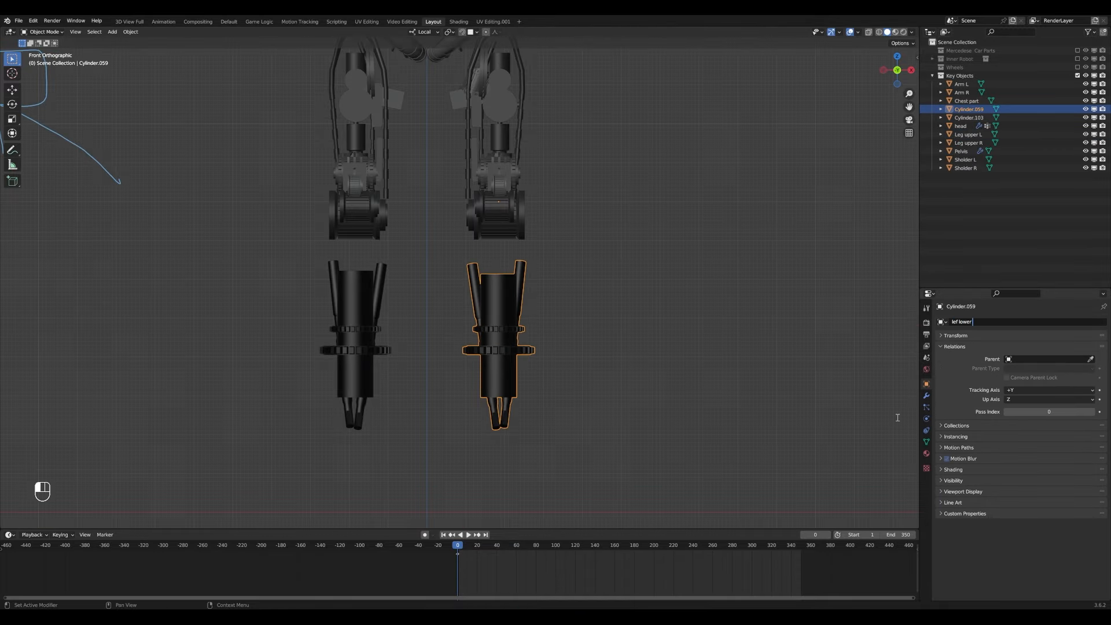
type("L")
key("ctrl+a")
key("ctrl+c")
key("Return")
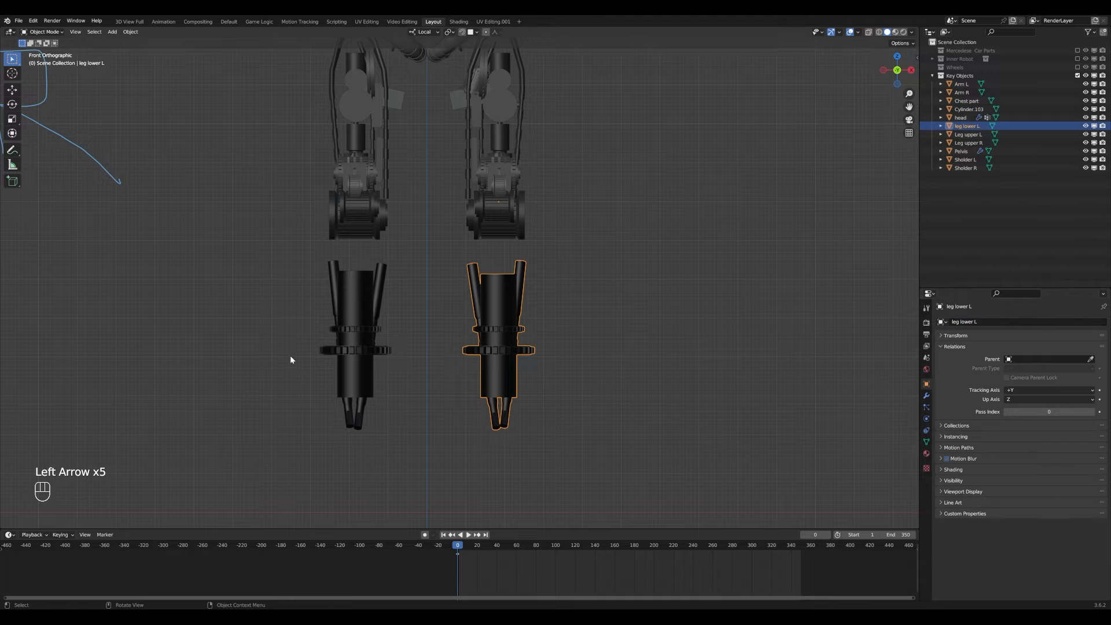
- Rename the right lower-leg cylinder assembly as leg lower R, reusing the copied name
left_click(353, 360)
left_click(972, 323)
key("ctrl+v")
key("BackSpace")
type("R")
key("Return")
- Exclude Key Objects, include the Inner Robot collection, and save the file
left_click(1077, 75)
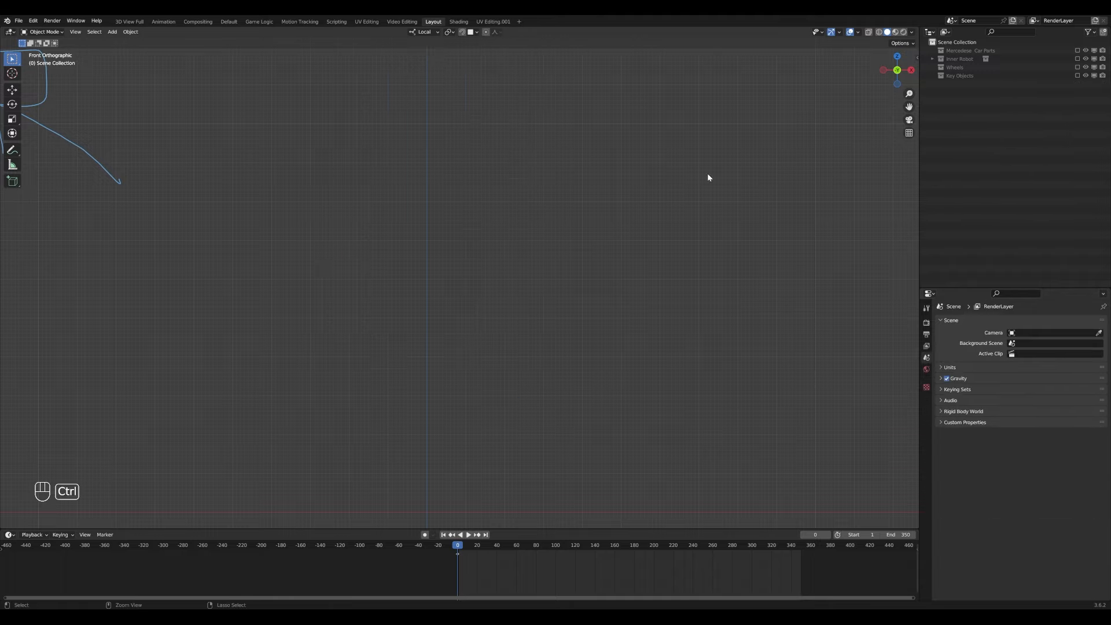
left_click(1077, 59)
key("ctrl+s")
- Select the inner ankle and foot mechanisms of both legs and move them into the Key Objects collection
left_click(500, 339)
middle_click_drag(499, 339, 644, 400)
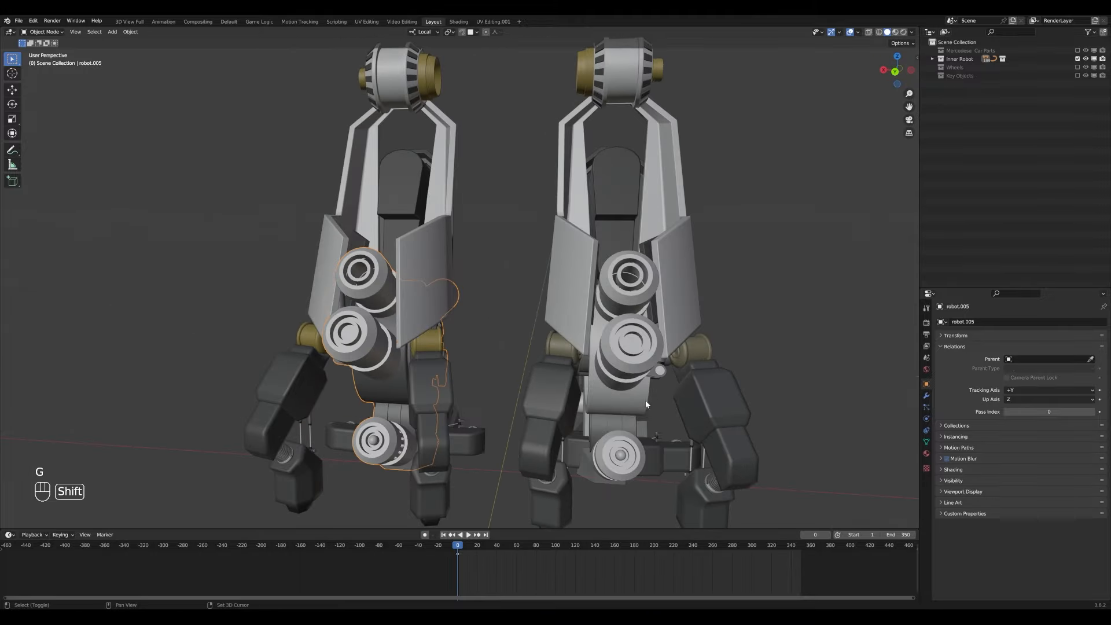
left_click(628, 437, "shift")
scroll(715, 399, "down", 3)
middle_click_drag(718, 398, 569, 386)
key("g")
right_click(599, 331)
middle_click_drag(602, 332, 534, 348)
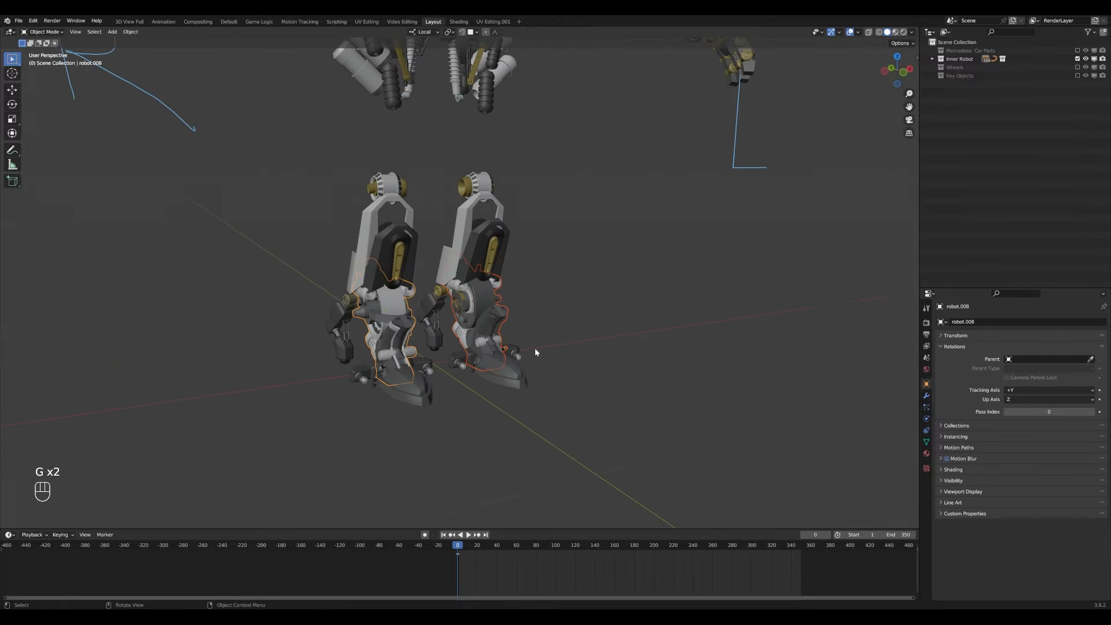
key("m")
left_click(536, 350)
- Show only the Key Objects collection and name the robot's left foot mechanism Feet L
left_click(1078, 59)
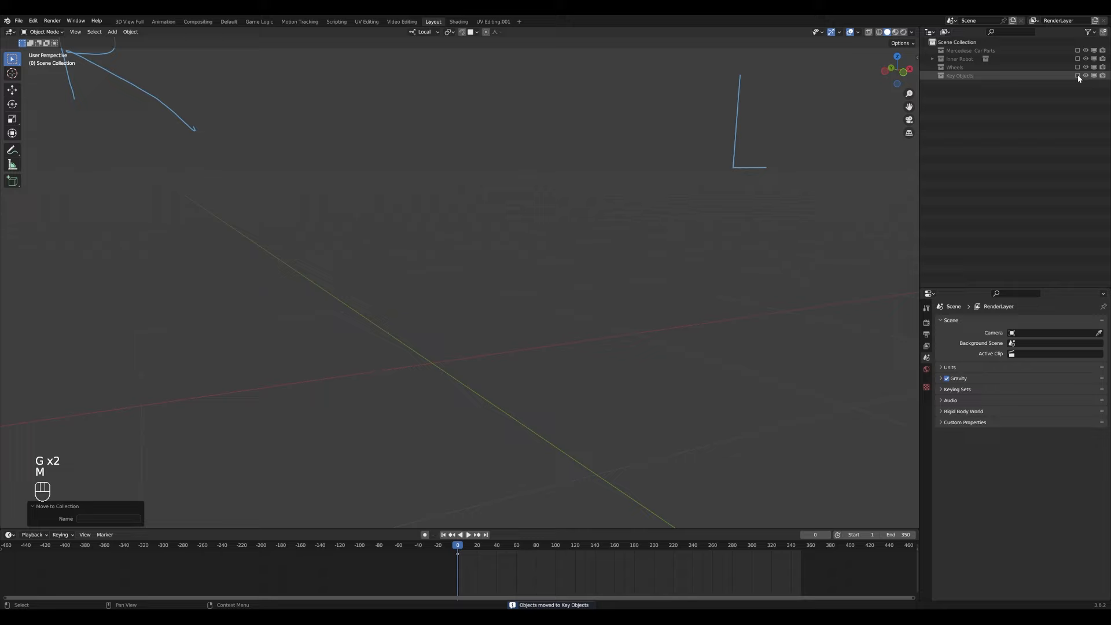
left_click(1078, 75)
left_click(463, 314)
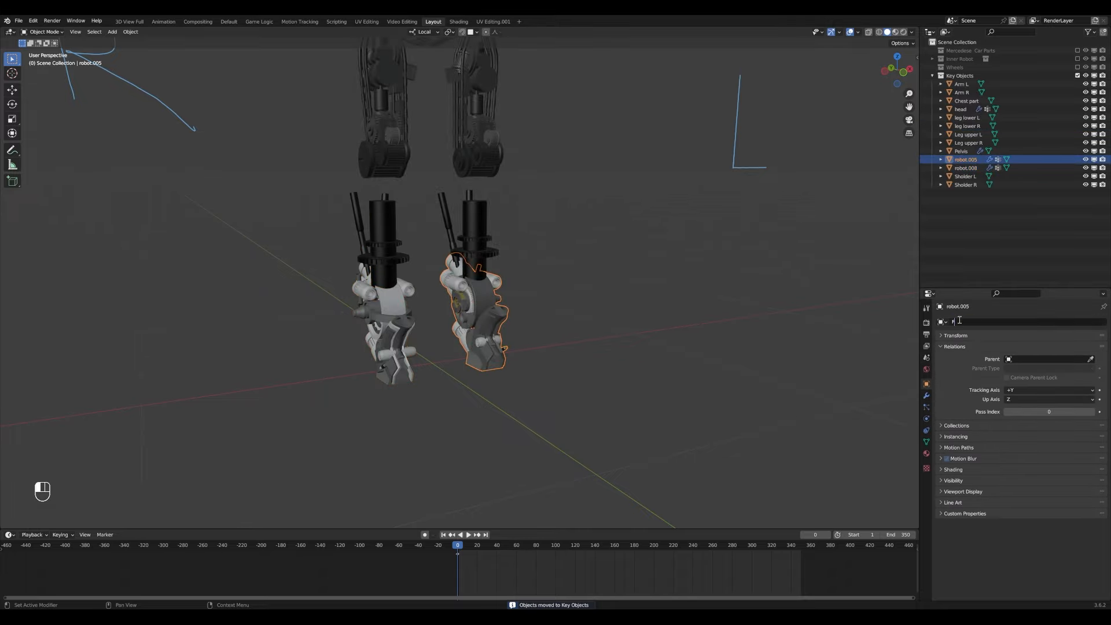
left_click(959, 321)
type("Feet L")
key("ctrl+a")
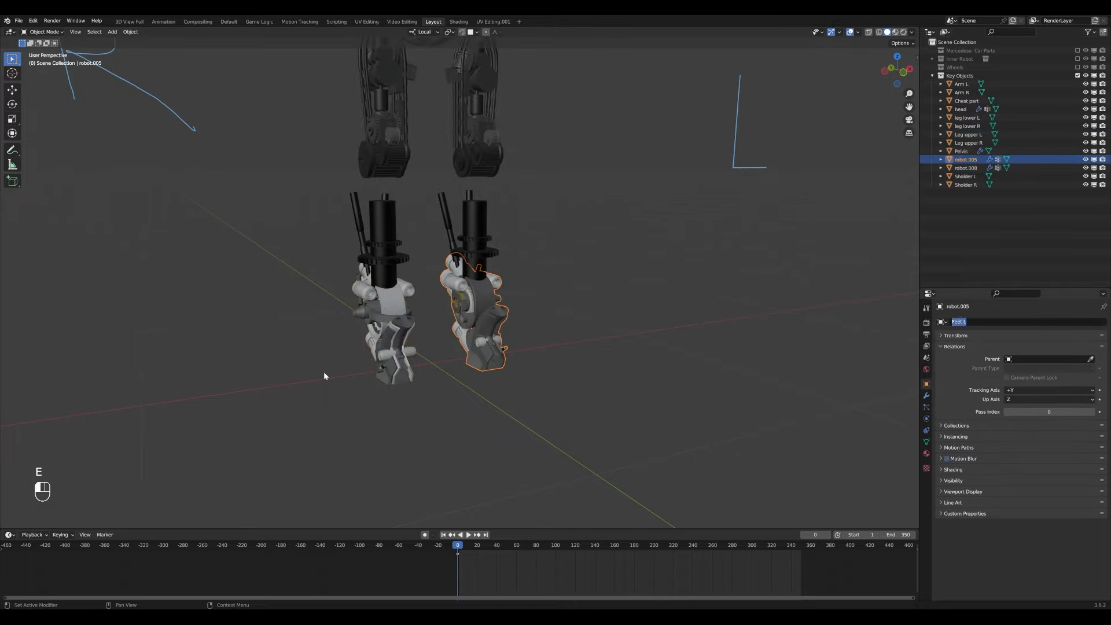
- Rename the robot's right foot mechanism as Feet R
left_click(382, 365)
type("R")
key("Return")
scroll(578, 271, "down", 6)
middle_click_drag(579, 272, 485, 282)
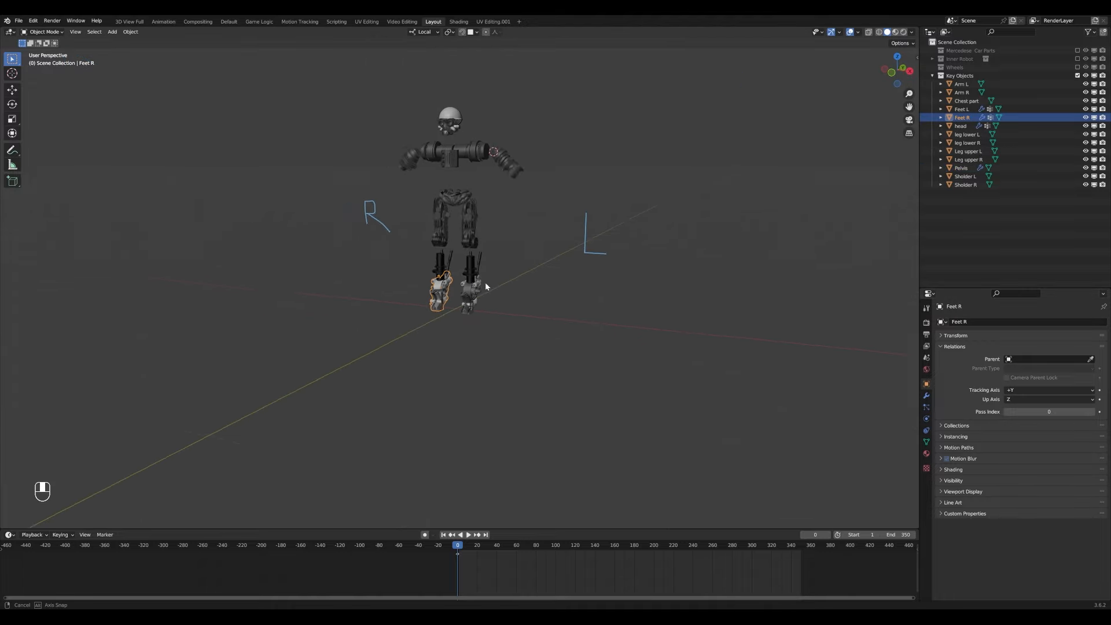
- Exclude the Key Objects collection and show only the Inner Robot collection in front view
key("KP_1")
left_click(1078, 76)
left_click(1078, 67)
middle_click_drag(745, 66, 746, 171, "shift")
left_click(1077, 59)
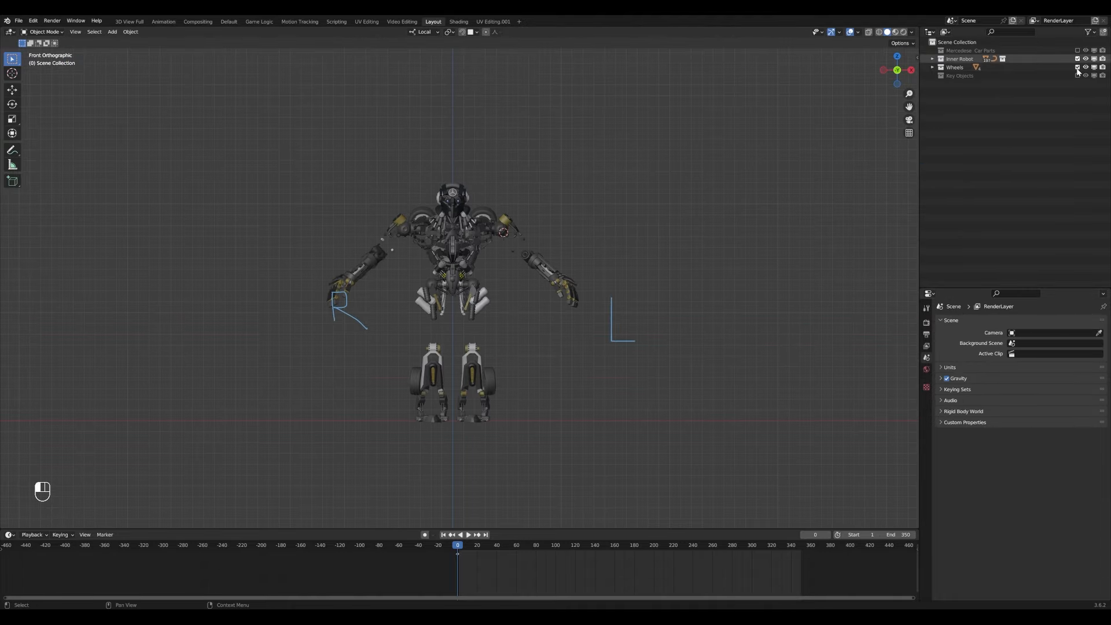
left_click(1077, 68)
- Examine which separate pieces make up the robot's left forearm by test-moving its housing, covers and spring
scroll(675, 265, "up", 4)
left_click(672, 266)
scroll(674, 267, "up", 3)
middle_click_drag(723, 246, 538, 294, "shift")
left_click(535, 274)
key("KP_Decimal")
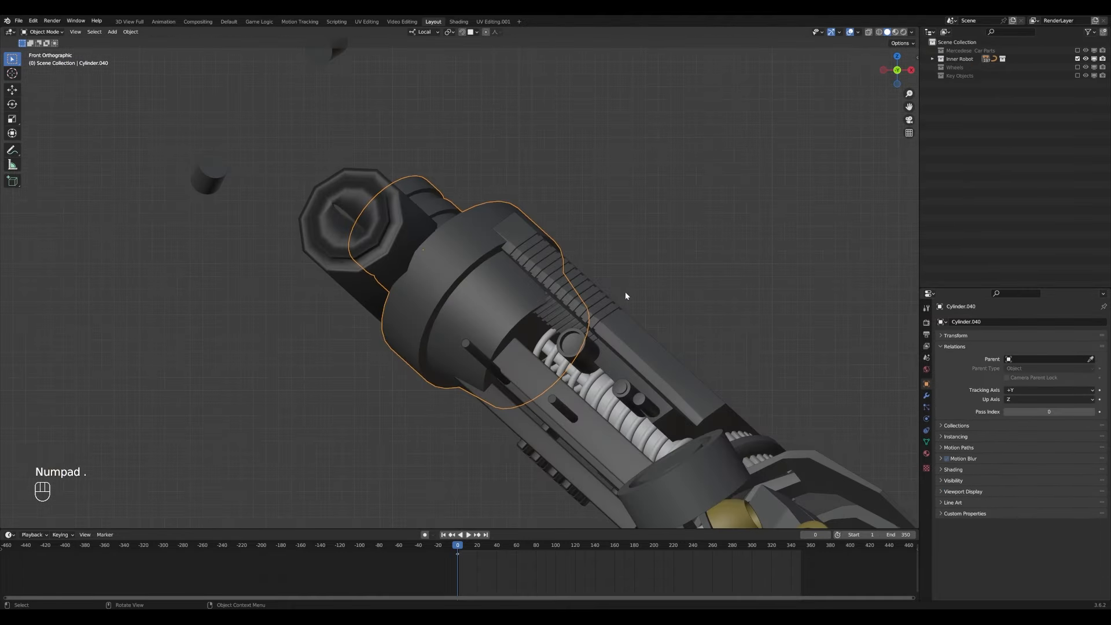
middle_click_drag(625, 292, 537, 332)
left_click(536, 332)
key("g")
middle_click_drag(486, 366, 512, 357)
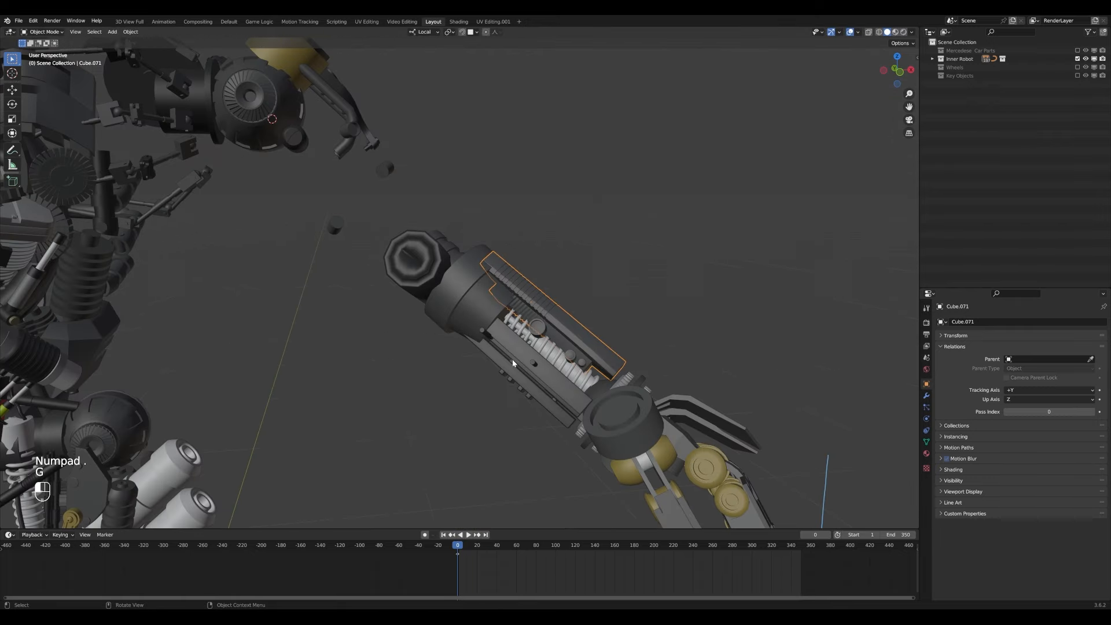
left_click(512, 358)
key("g")
right_click(529, 363)
left_click(486, 301)
key("g")
right_click(492, 306)
left_click(519, 333)
key("g")
right_click(530, 340)
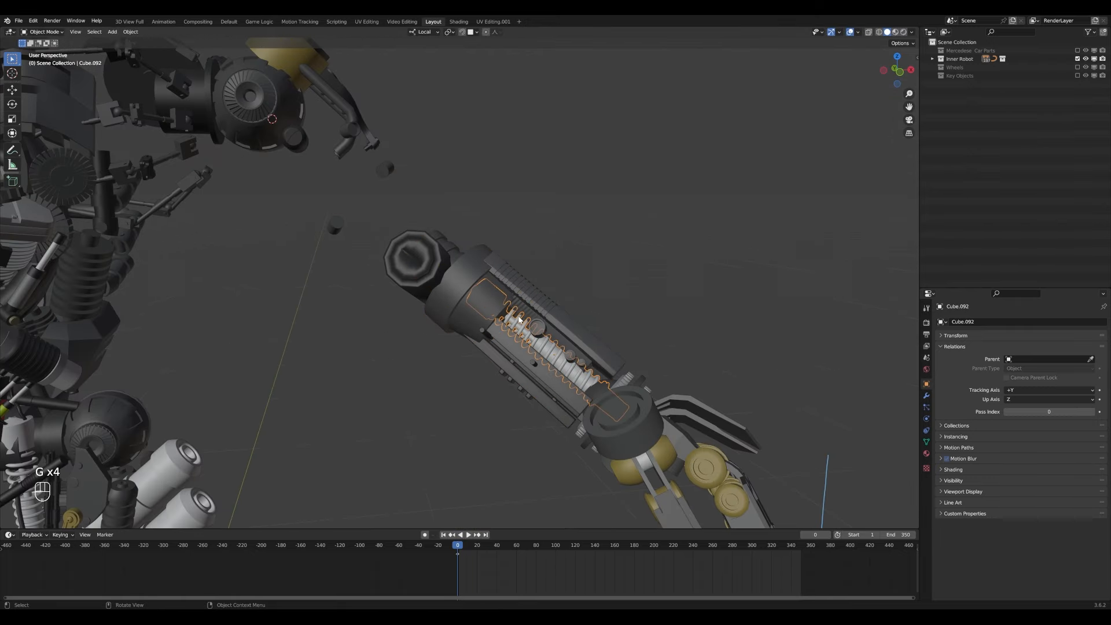
left_click(478, 306)
key("g")
right_click(447, 271)
- Check the modifiers on the left forearm's long cover, cylindrical housing and elbow cylinder
middle_click_drag(441, 283, 463, 309)
key("r")
left_click(562, 320)
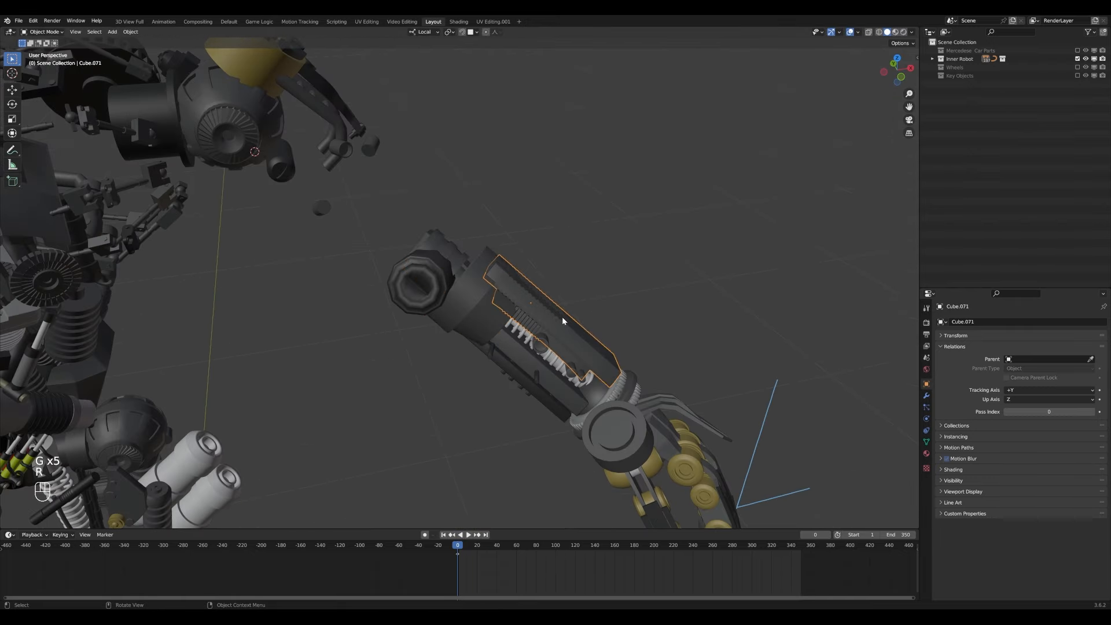
left_click(926, 395)
left_click(470, 308)
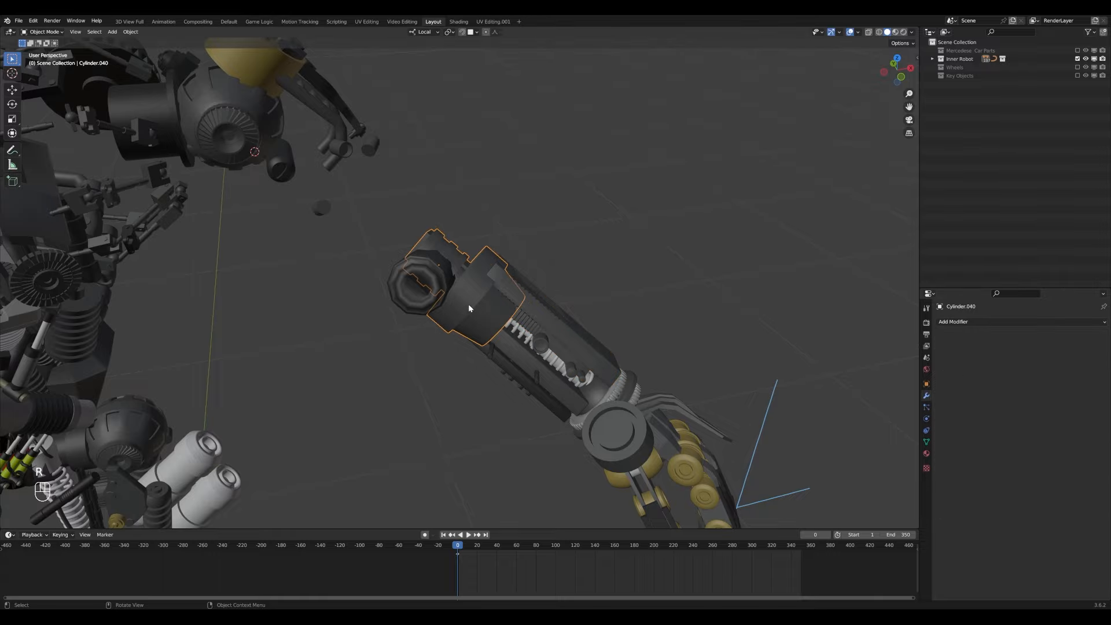
key("h")
left_click(410, 279)
middle_click_drag(411, 280, 453, 319)
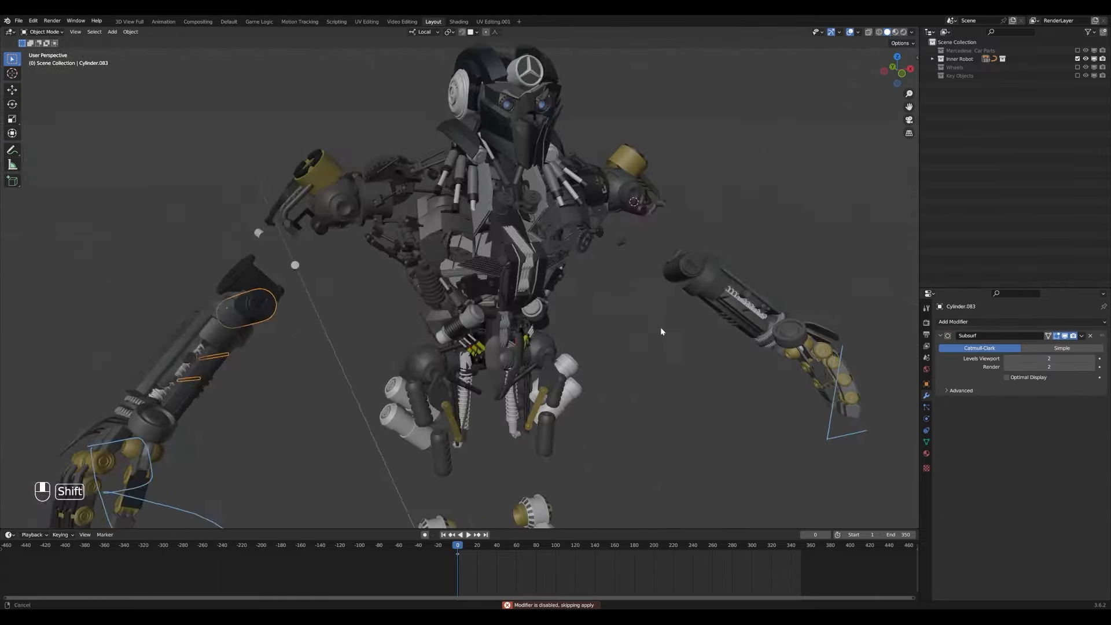
- Join the left forearm's long upper cover and lower rail pieces into its cylindrical housing
scroll(777, 307, "up", 5)
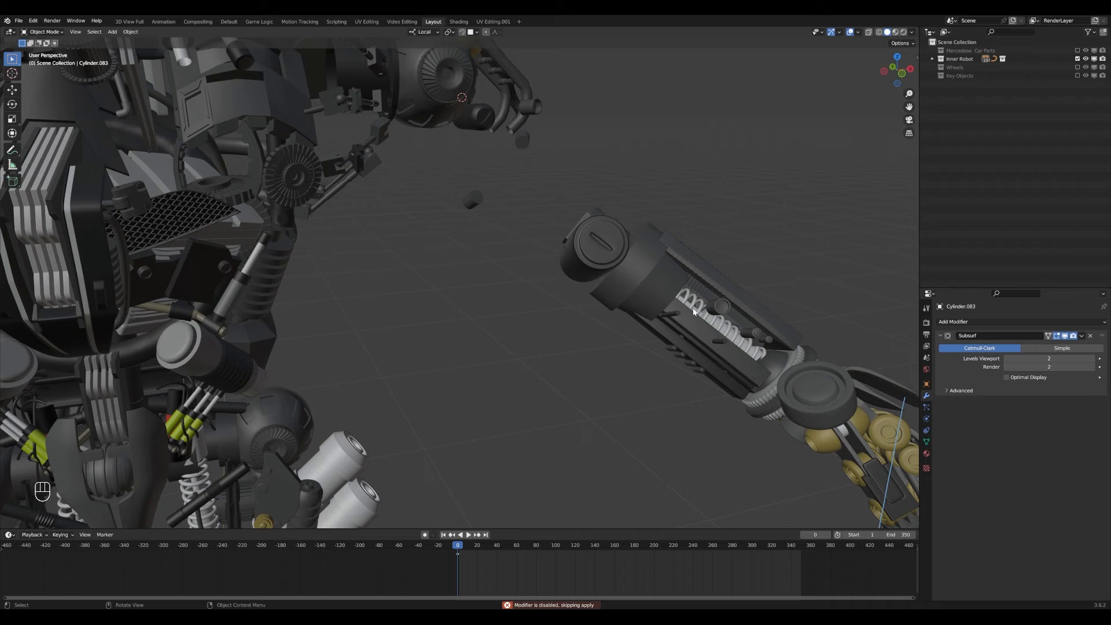
left_click(746, 333)
middle_click_drag(773, 317, 563, 328, "shift")
left_click(485, 288, "shift")
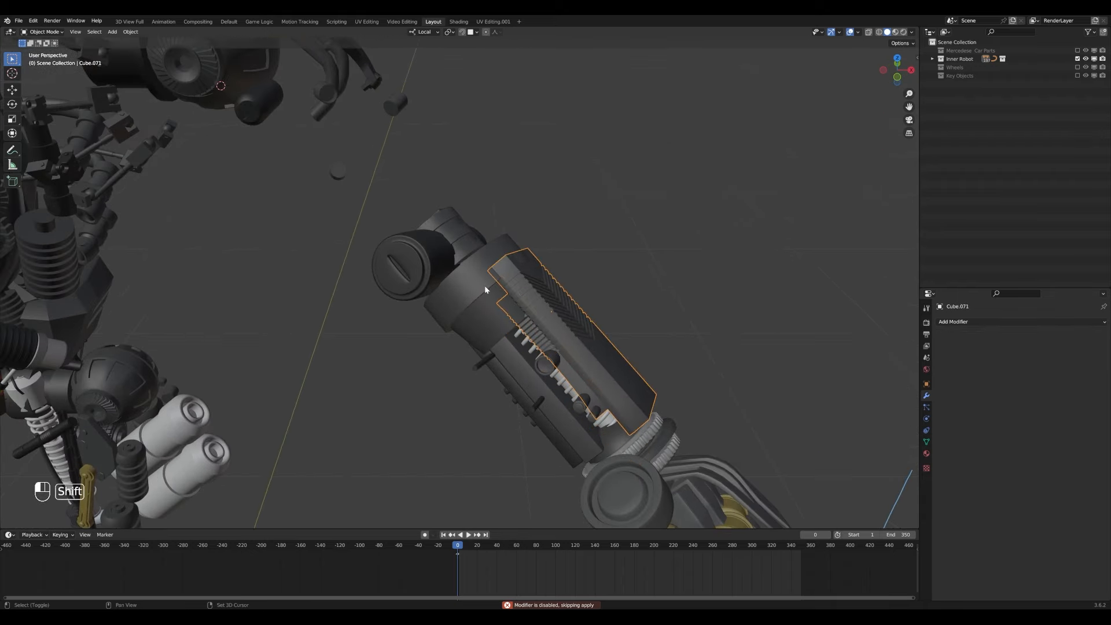
left_click(484, 286, "shift")
middle_click_drag(495, 325, 515, 313)
key("ctrl+j")
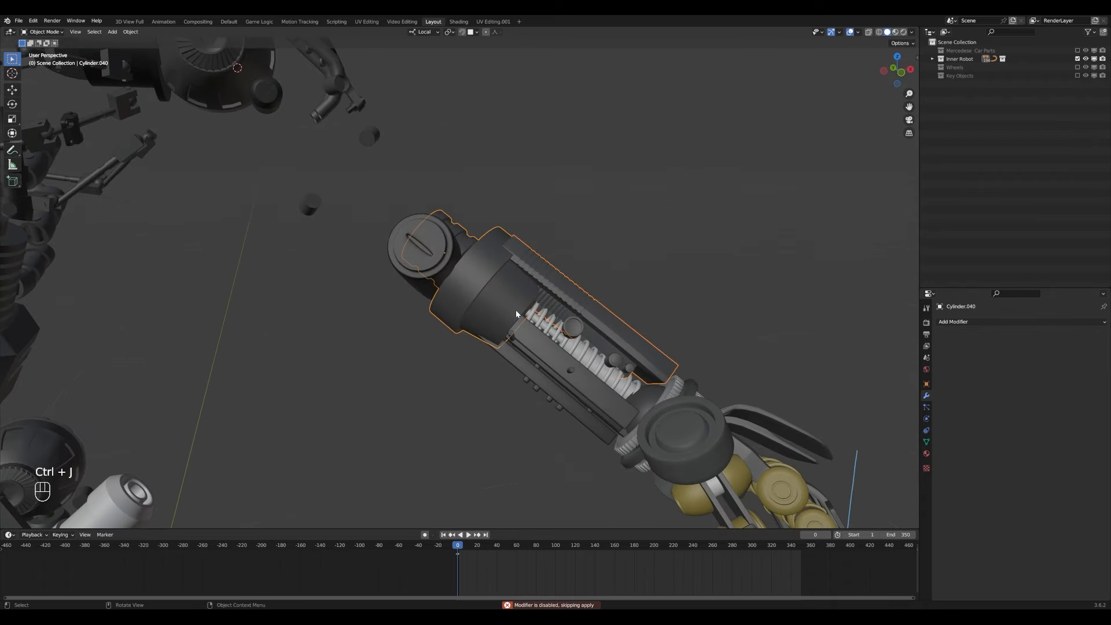
left_click(539, 362)
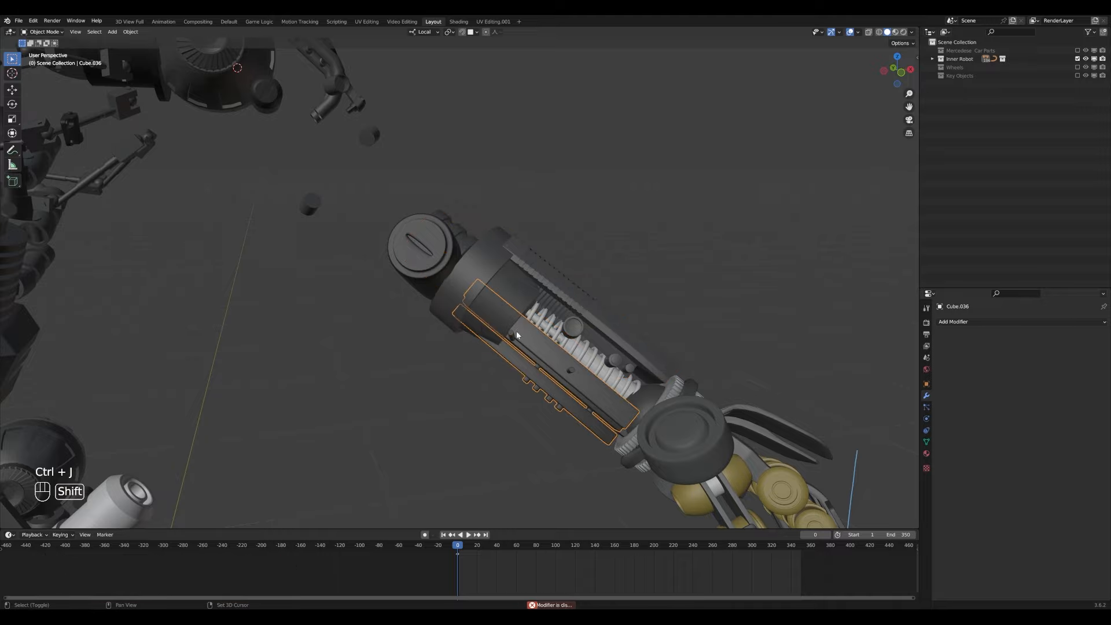
left_click(494, 301, "shift")
key("ctrl+j")
- Join the matching covers and rails of the right forearm into its cylindrical housing and test-move the joined part
middle_click_drag(495, 300, 604, 317)
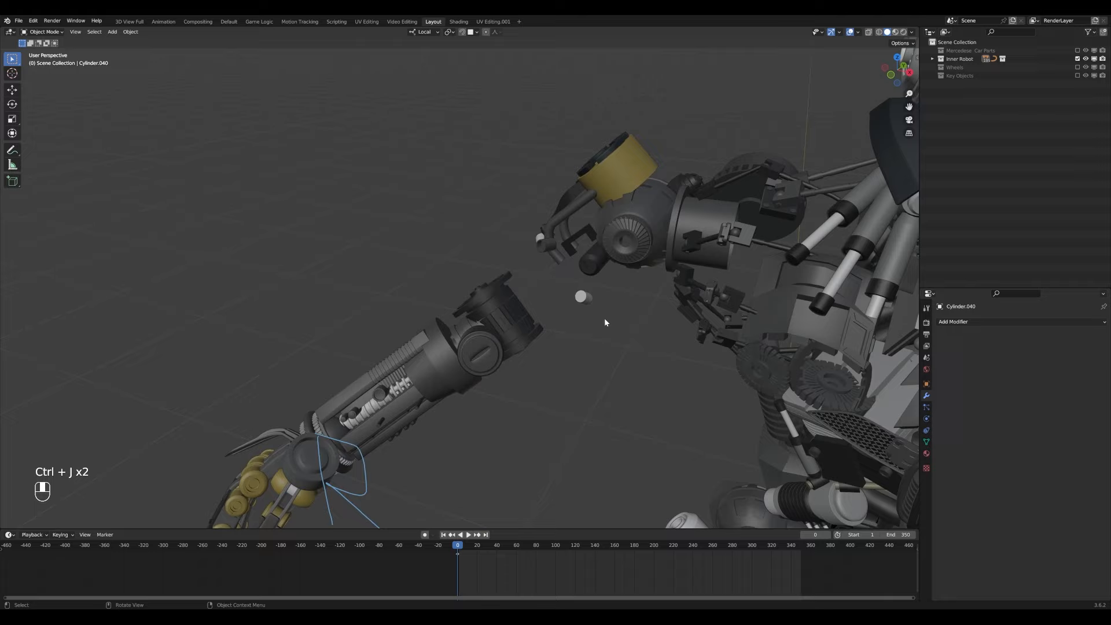
left_click(423, 415, "shift")
left_click(447, 353, "shift")
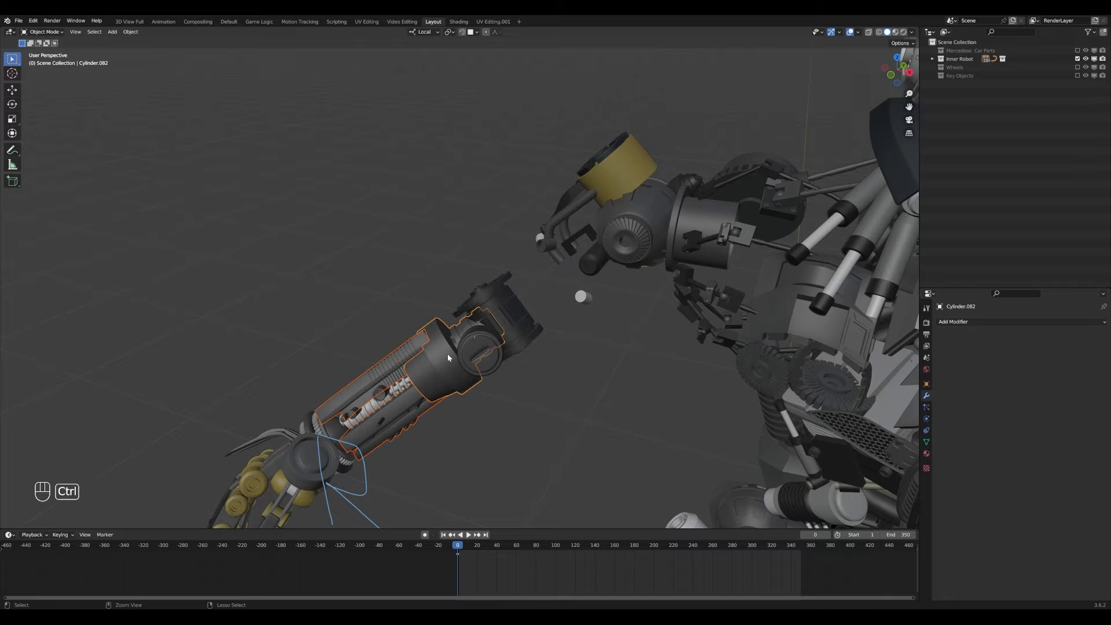
key("ctrl+j")
scroll(448, 355, "down", 3)
mouse_move(448, 355)
middle_mouse_down()
mouse_move(654, 341)
mouse_move(443, 370)
middle_mouse_up()
key("g")
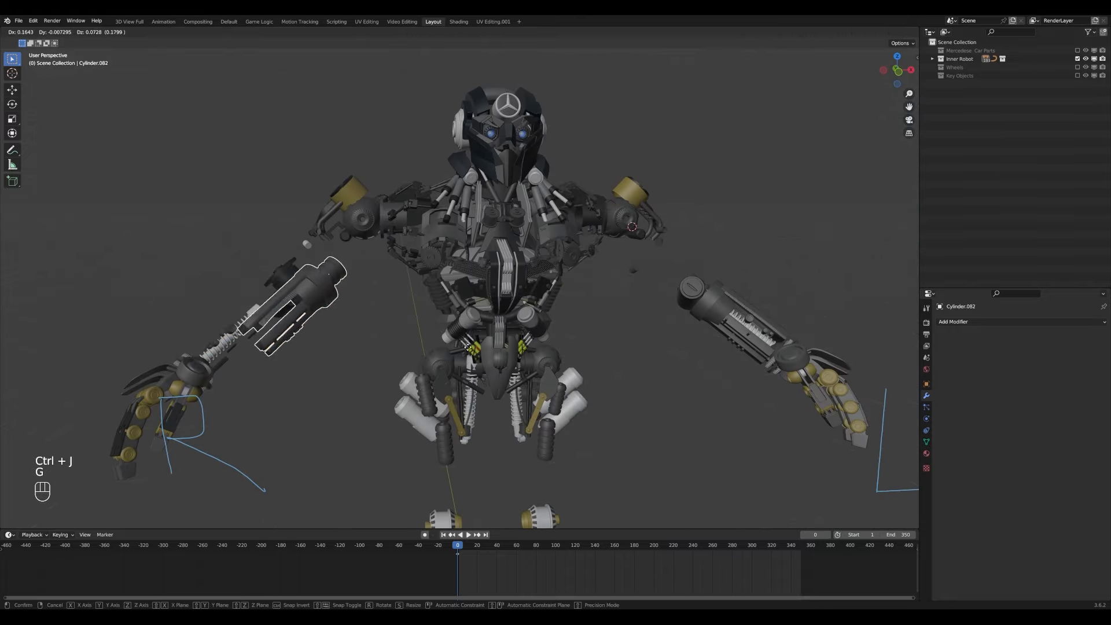
right_click(467, 347)
- Move both joined forearm shells into the Key Objects collection and show only that collection
left_click(725, 310, "shift")
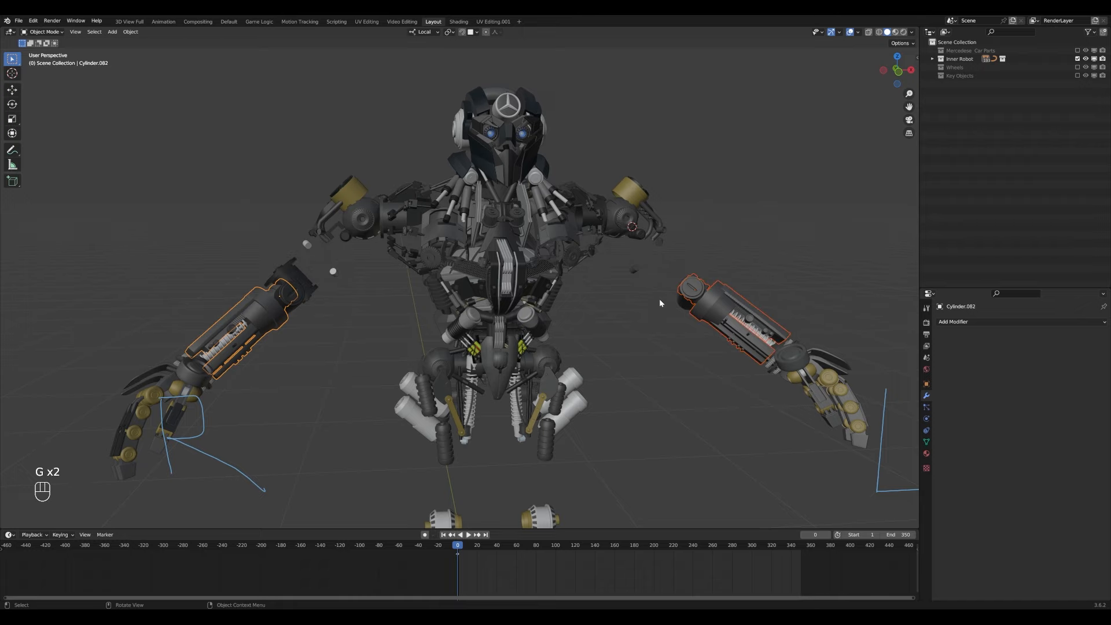
key("m")
left_click(661, 299)
left_click(1078, 59)
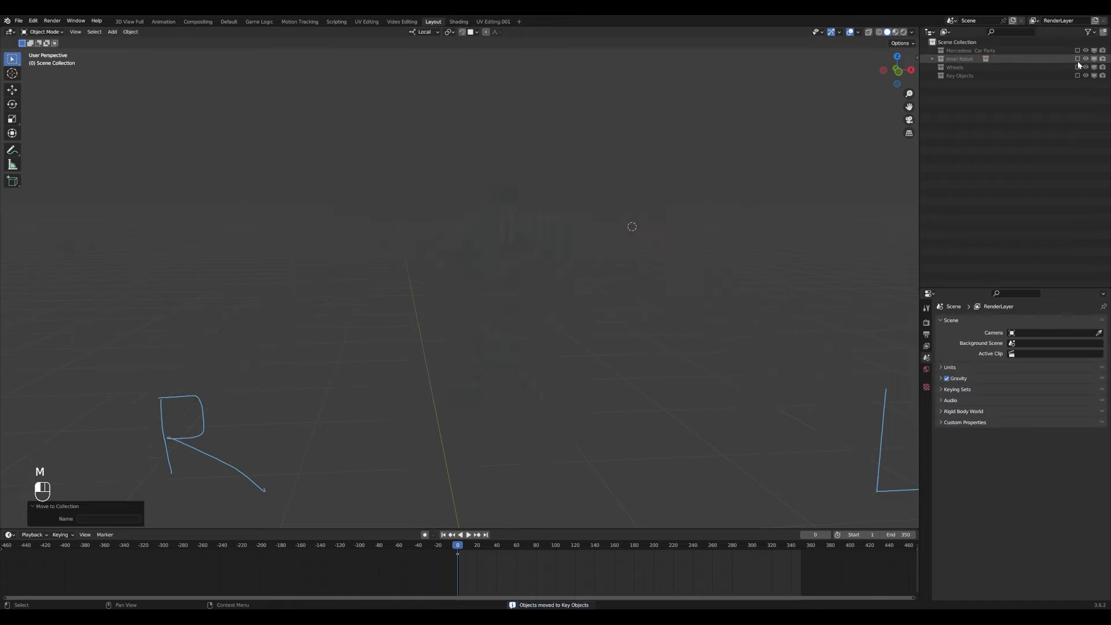
left_click(1077, 76)
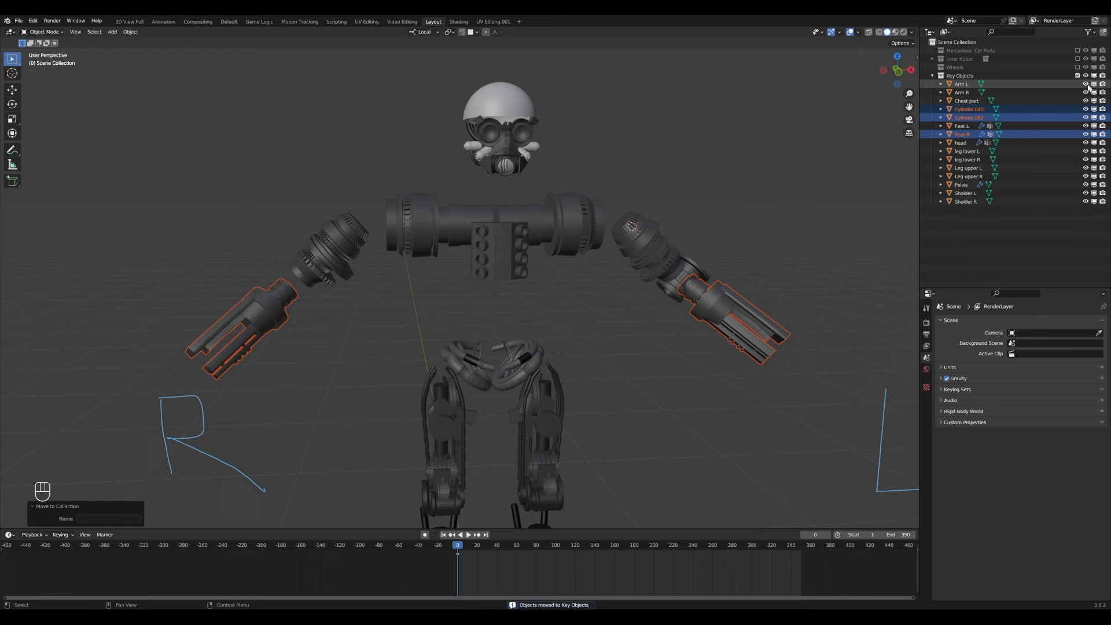
- Save the file and rename the robot's left upper arm as Arm upper L
left_click(691, 253)
key("ctrl+s")
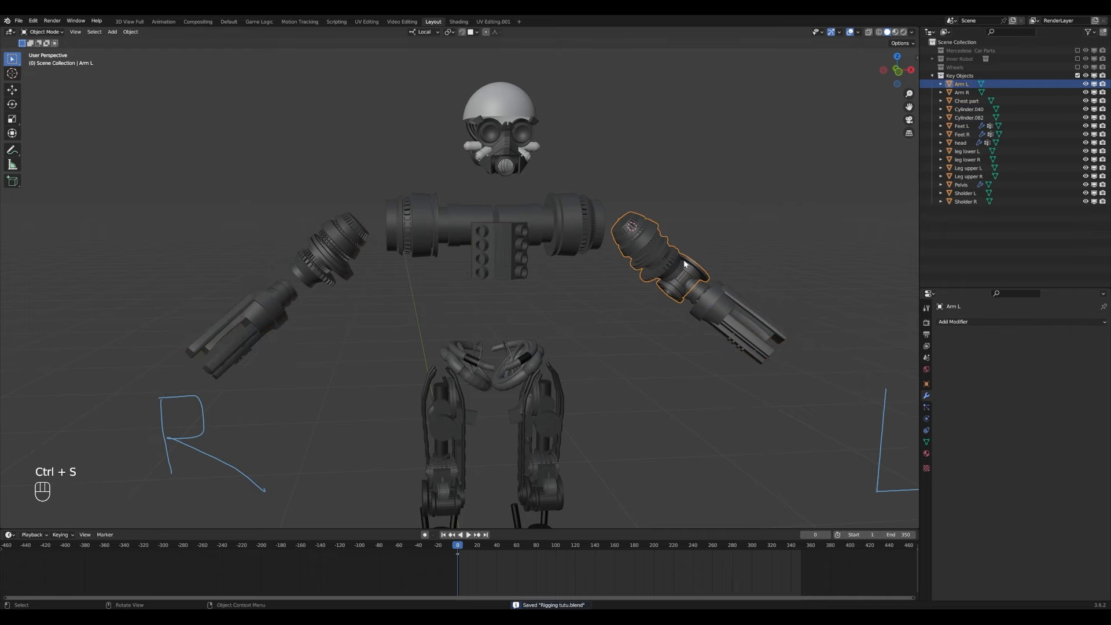
scroll(803, 168, "up", 2)
left_click(926, 384)
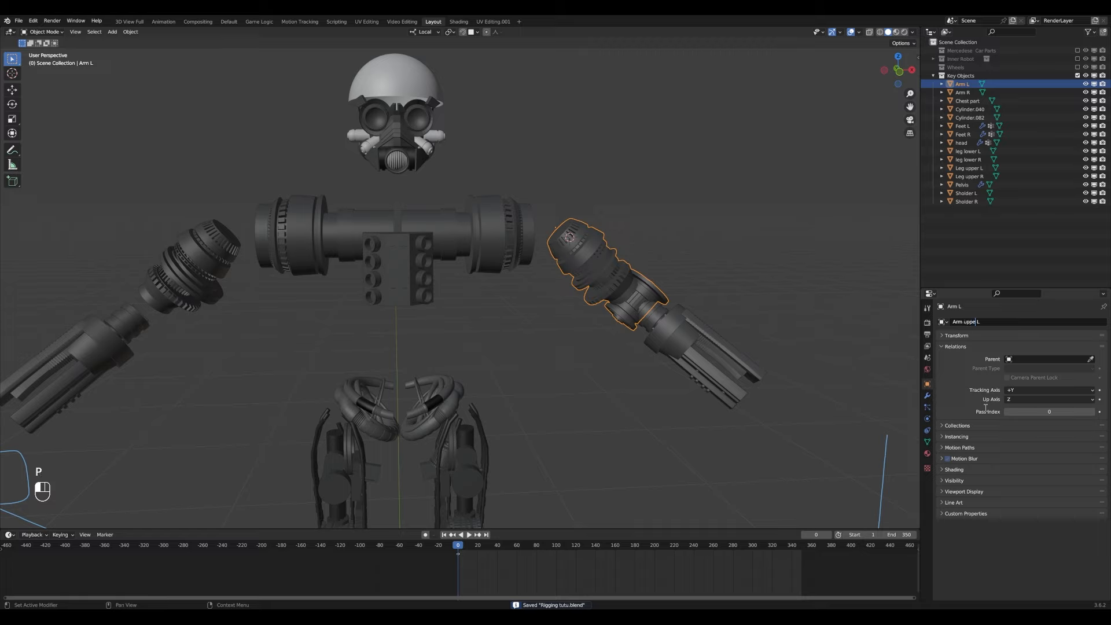
key("ctrl+a")
key("ctrl+c")
key("Return")
- Rename the robot's right upper arm as Arm upper R
left_click(169, 282)
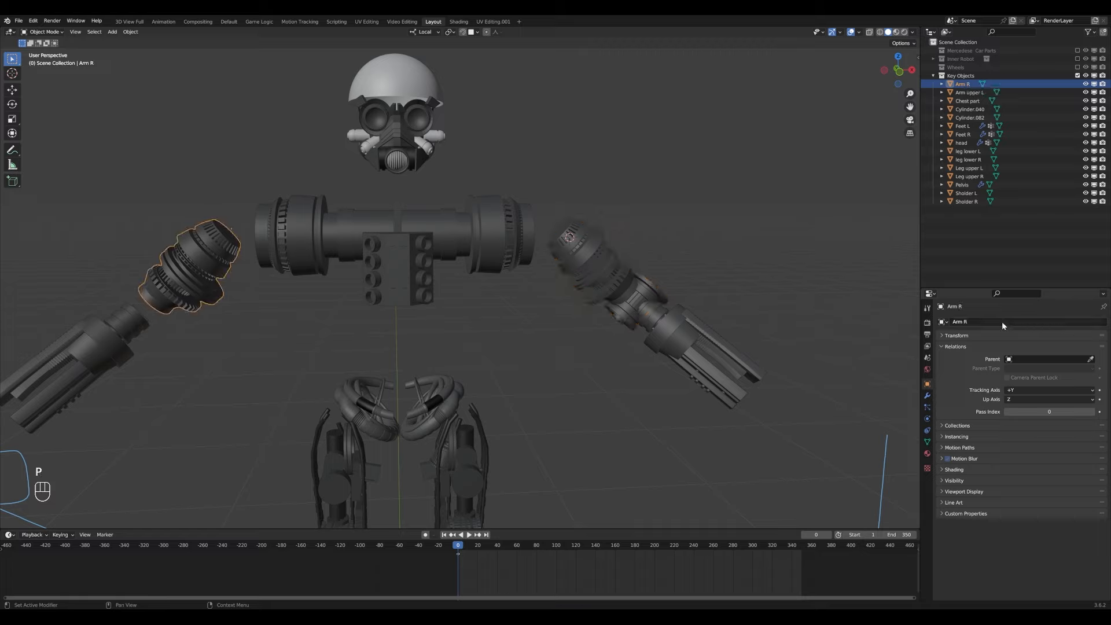
left_click(963, 324)
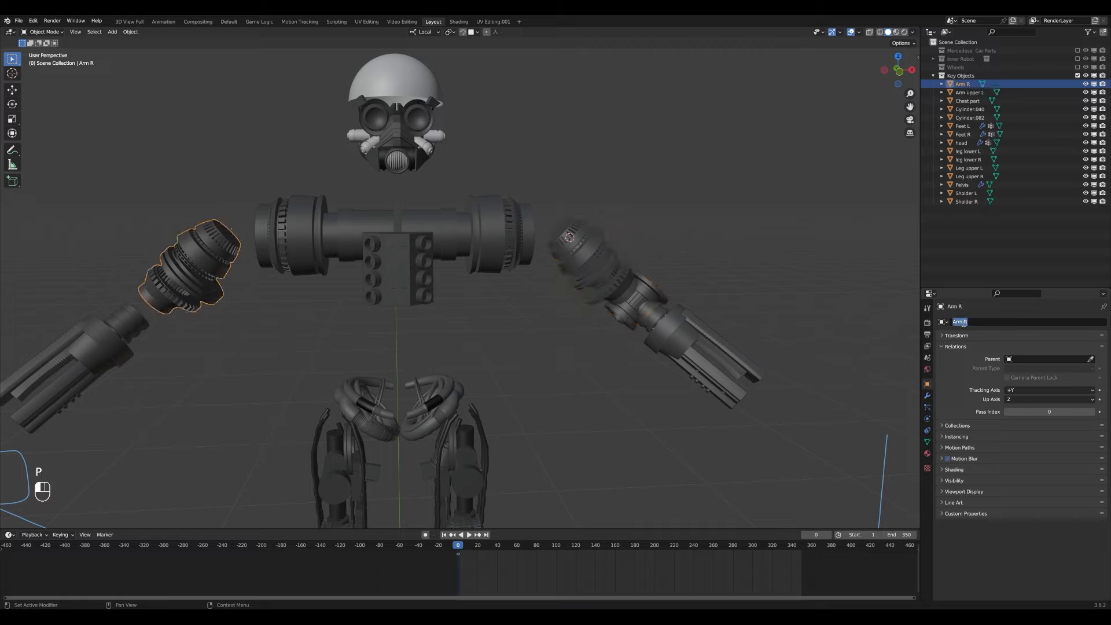
left_click(959, 381)
- Rename the robot's left forearm as Arm lower L
left_click(676, 328)
left_click(1017, 322)
key("ctrl+v")
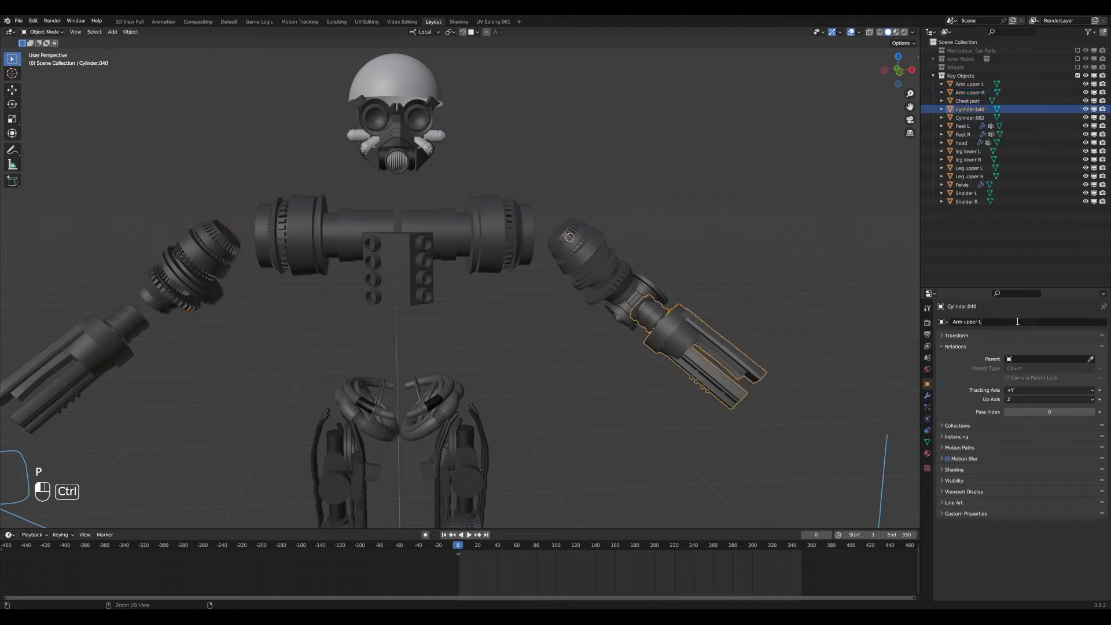
type("lower")
key("Return")
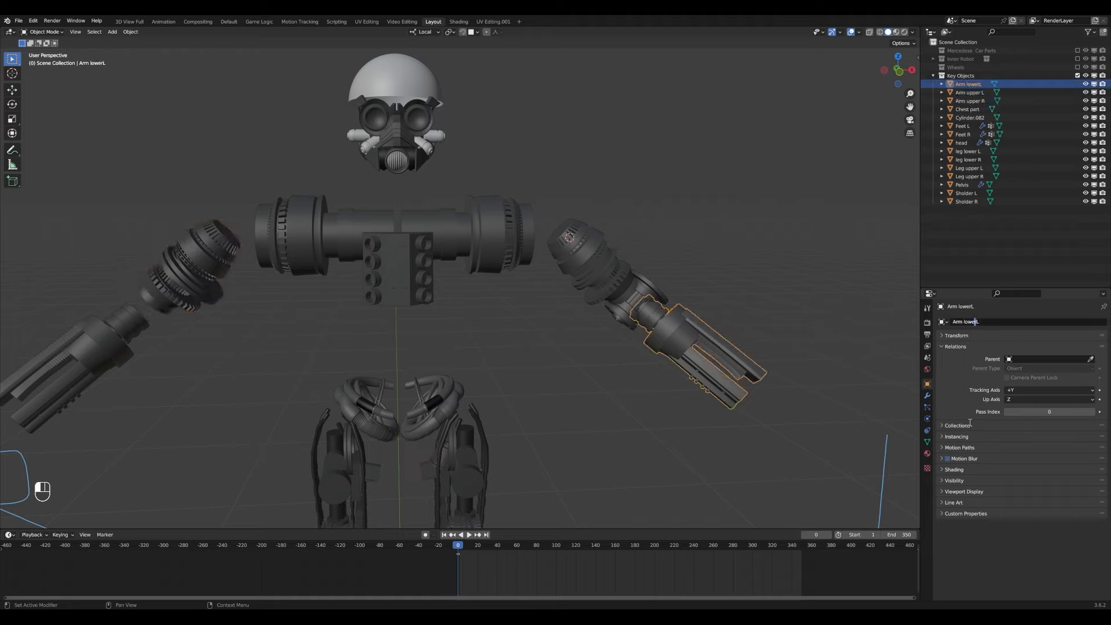
- Rename the robot's right forearm as Arm lower R and check the names of the arm parts
left_click(134, 320)
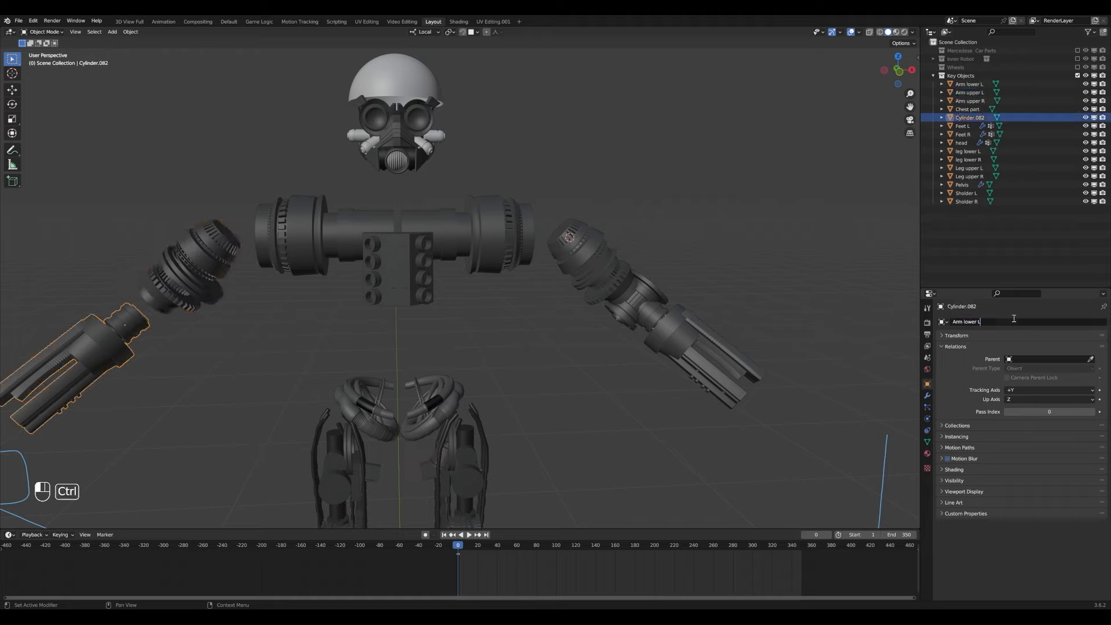
key("Return")
left_click(697, 346)
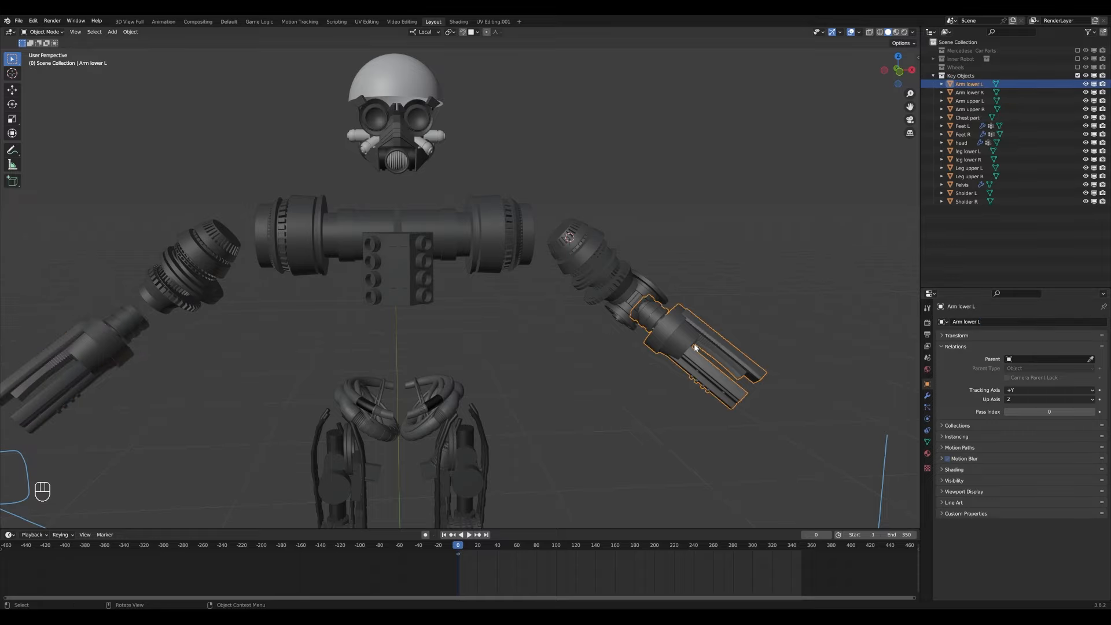
left_click(634, 318)
left_click(213, 280)
left_click(124, 332)
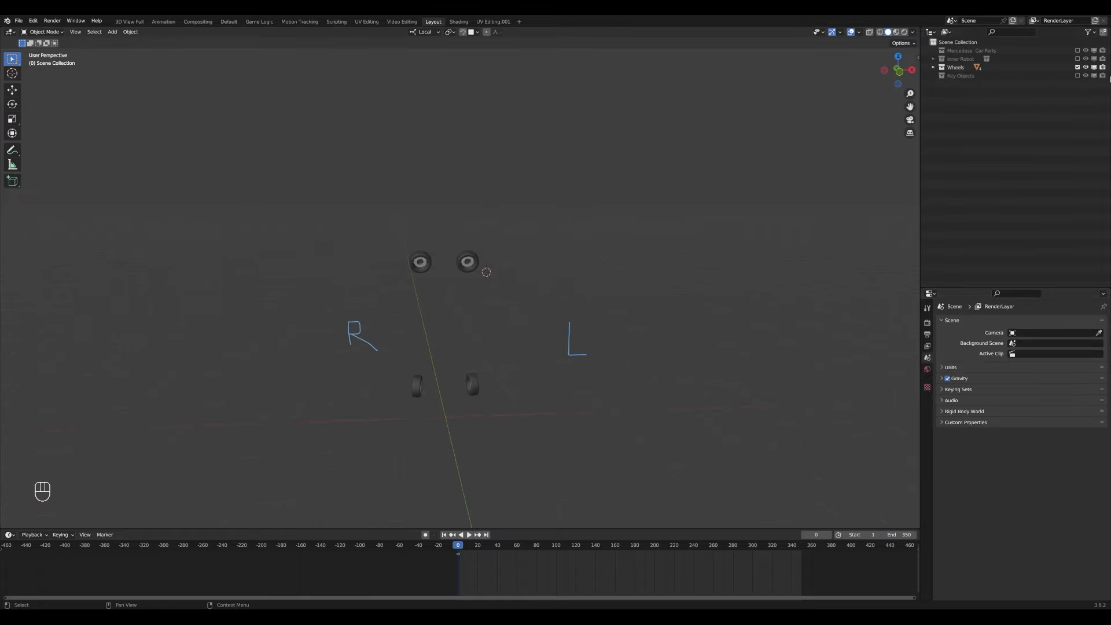
- Save the file and select all finger, palm and wrist parts of the robot's left hand
left_click(637, 337)
key("ctrl+s")
key("KP_Decimal")
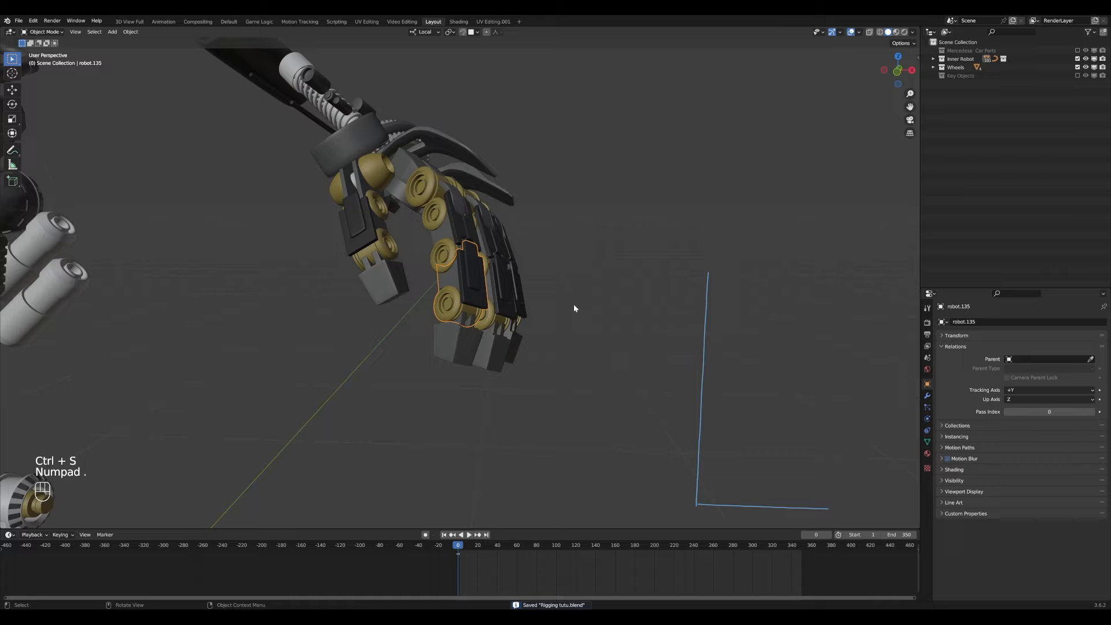
scroll(440, 266, "down", 1)
key("b")
left_click_drag(425, 236, 644, 447)
middle_click_drag(576, 290, 550, 339)
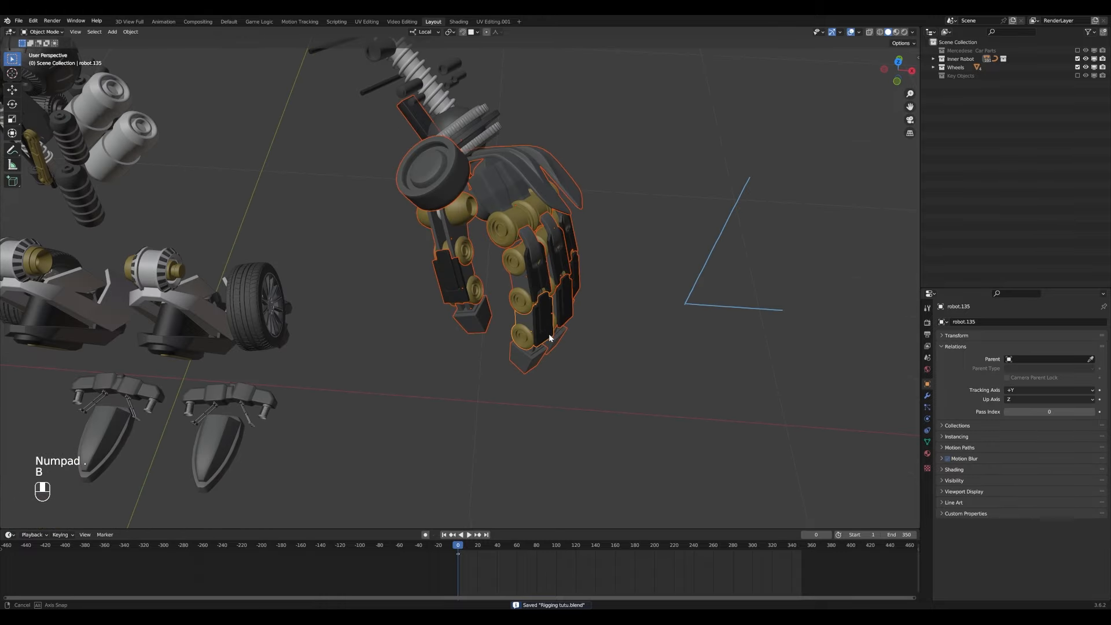
middle_click_drag(518, 216, 539, 329, "shift")
key("g")
right_click(478, 277)
key("b")
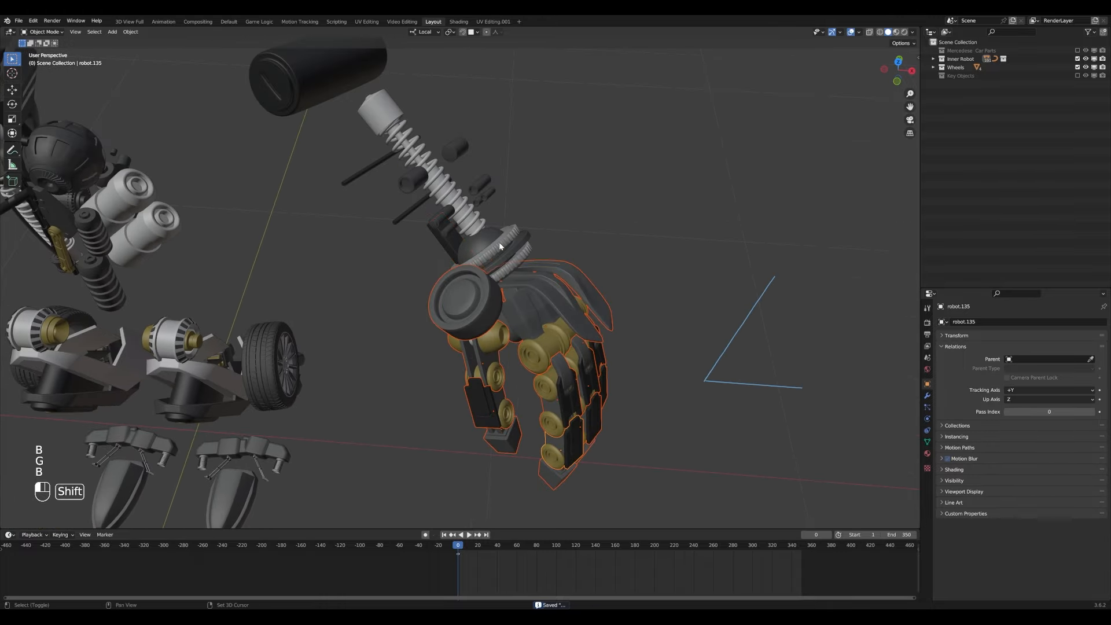
middle_click_drag(501, 246, 523, 226)
left_click(496, 265, "shift")
- Add the right hand's finger, palm and wrist parts to the selection and move both hands into the Key Objects collection
scroll(496, 266, "down", 4)
middle_click_drag(173, 232, 405, 275, "shift")
middle_click_drag(307, 272, 338, 283)
scroll(261, 318, "up", 3)
key("b")
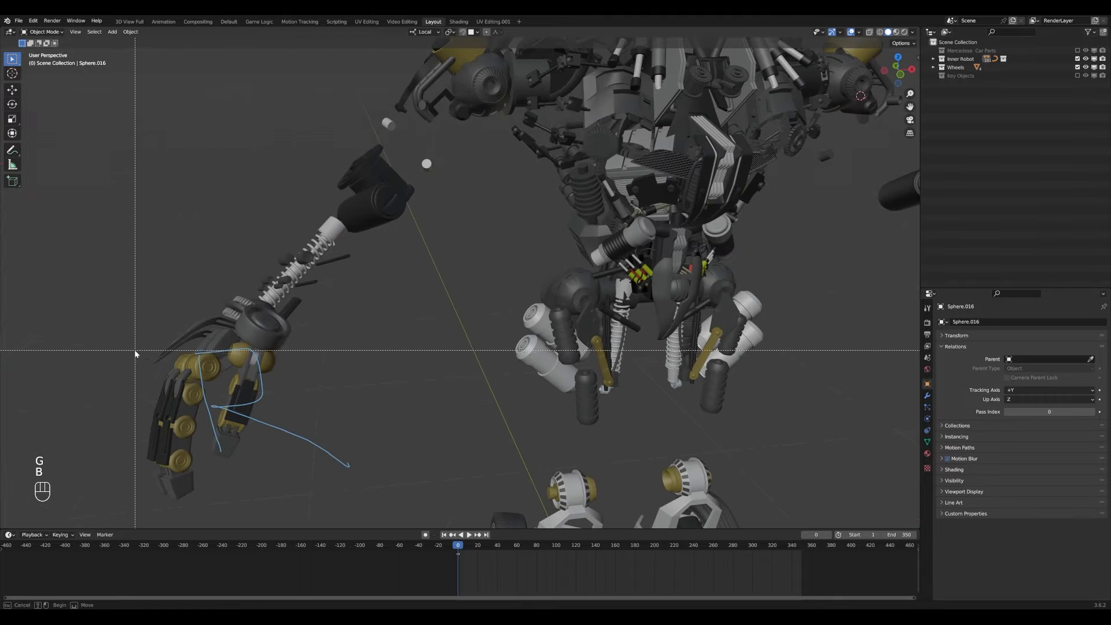
left_click_drag(135, 351, 240, 458)
middle_click_drag(241, 394, 422, 361, "shift")
middle_click_drag(422, 362, 370, 301)
scroll(503, 360, "up", 2)
key("b")
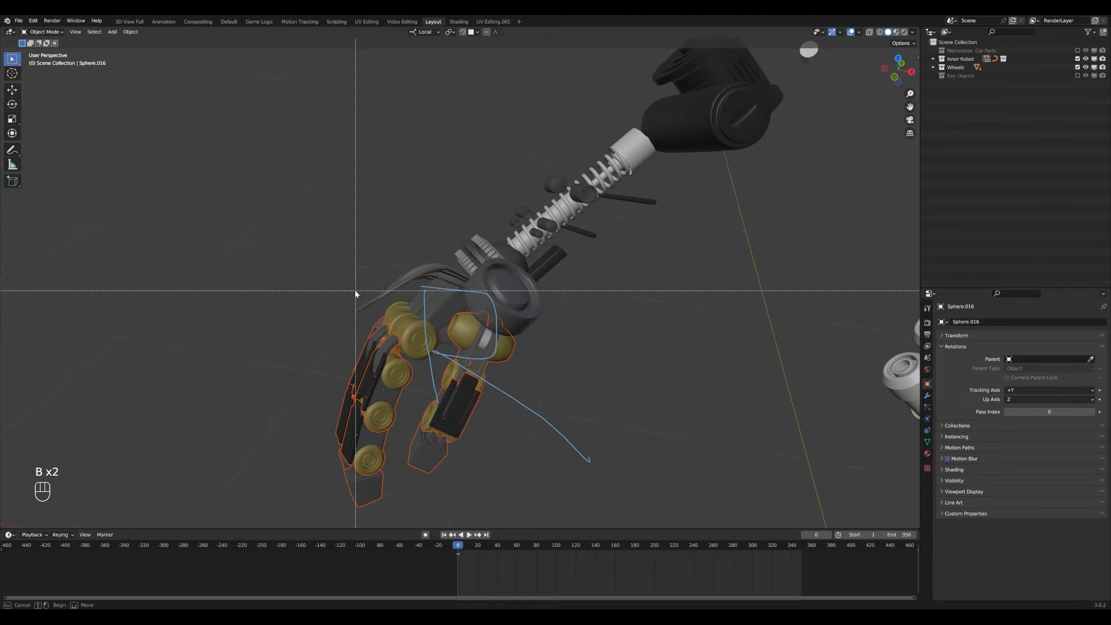
left_click_drag(355, 290, 510, 331)
middle_click_drag(510, 331, 584, 289)
key("n")
key("m")
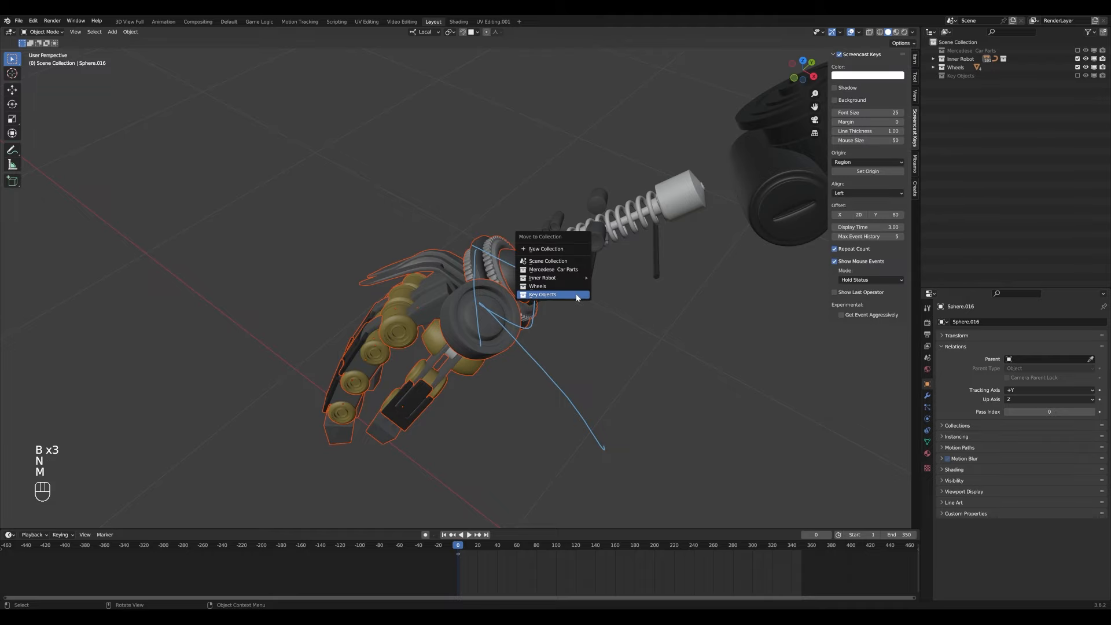
left_click(577, 297)
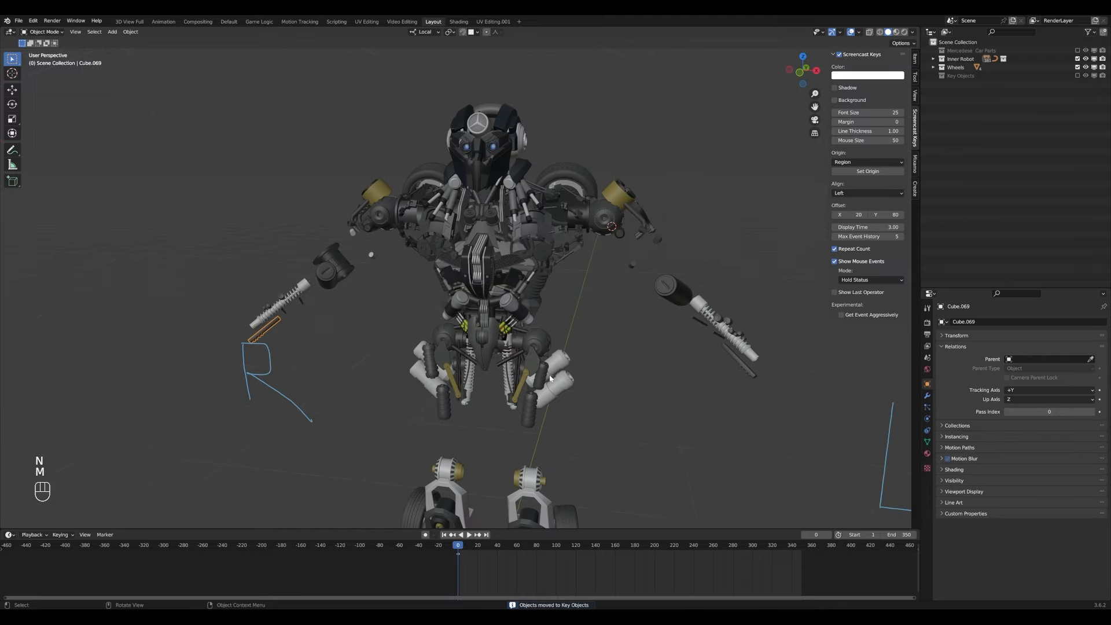
- Save the file and show only the Key Objects collection in front view
key("alt+a")
key("n")
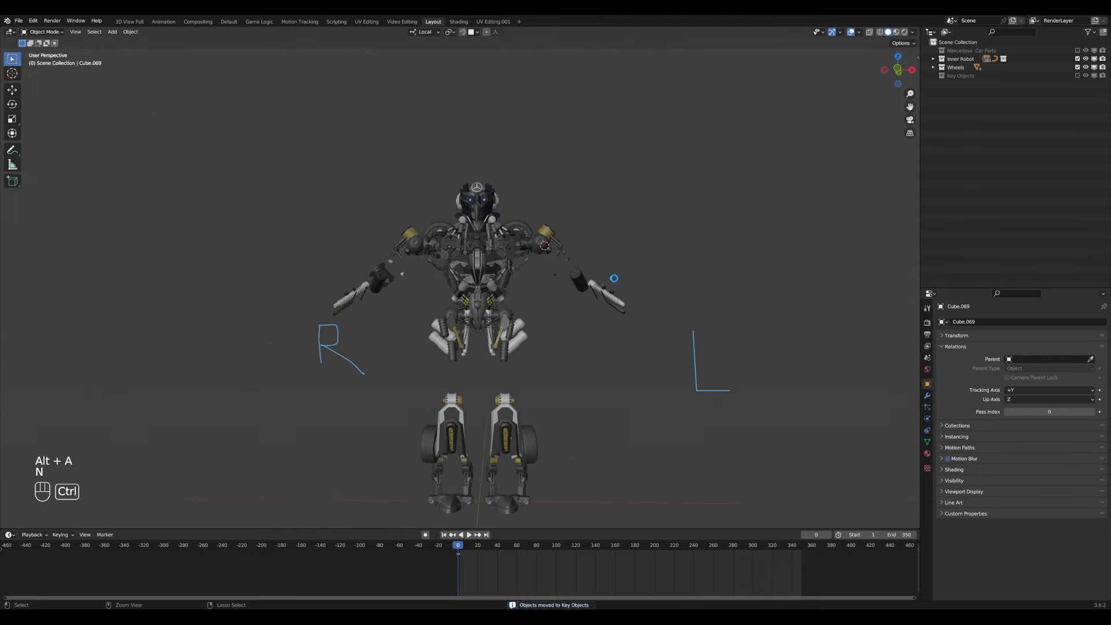
key("ctrl+s")
key("KP_1")
left_click_drag(1077, 60, 1077, 68)
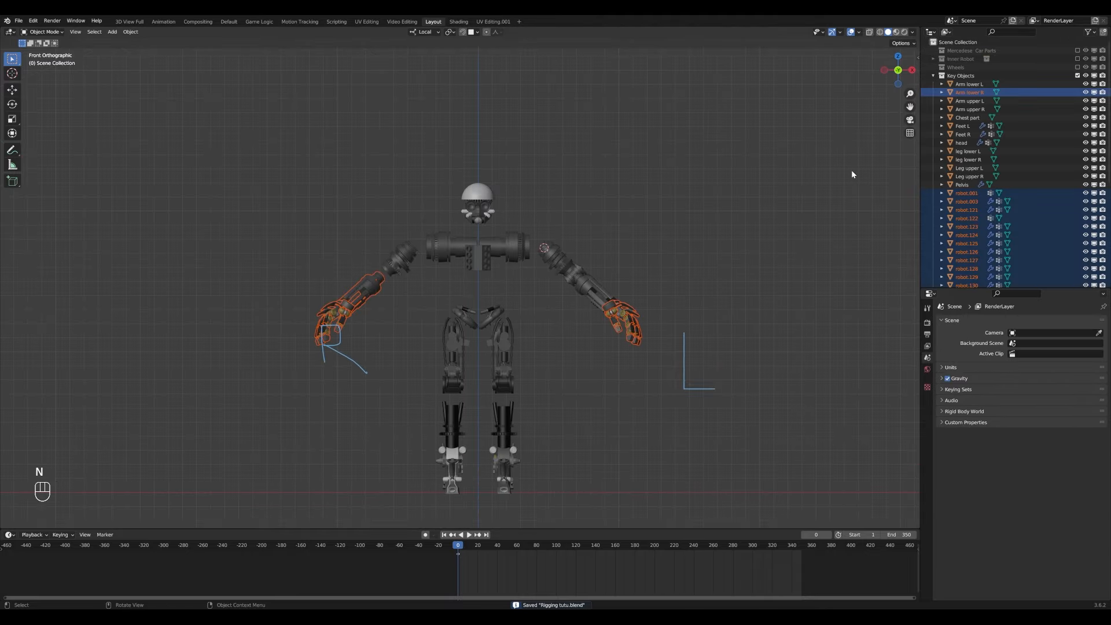
- Clear the annotation strokes from the viewport and collapse the Key Objects collection
key("n")
left_click(916, 86)
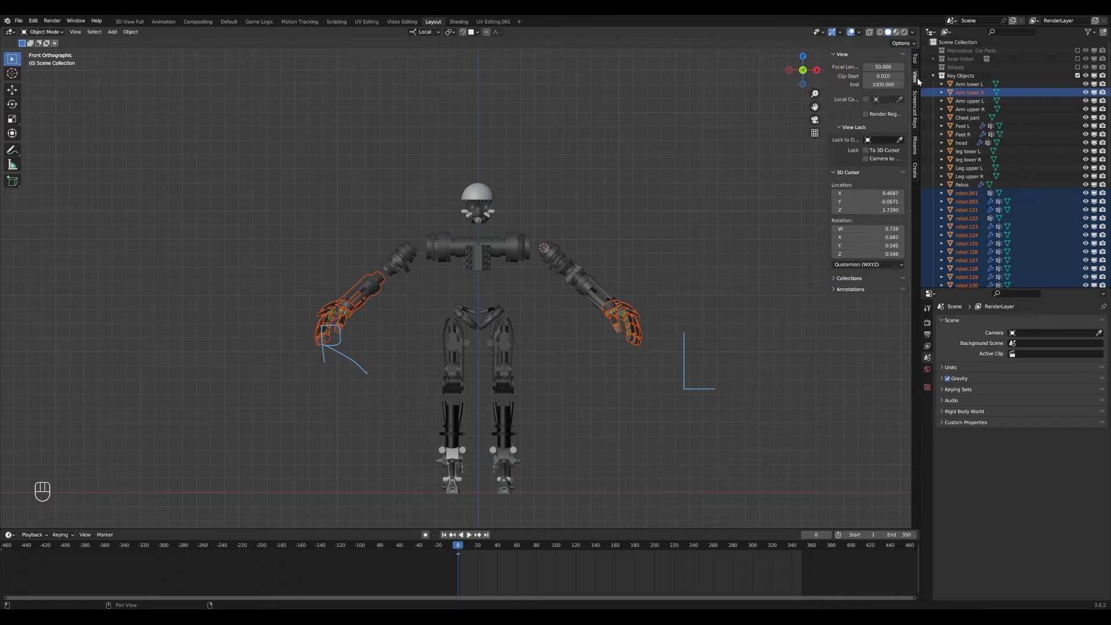
left_click(837, 278)
key("n")
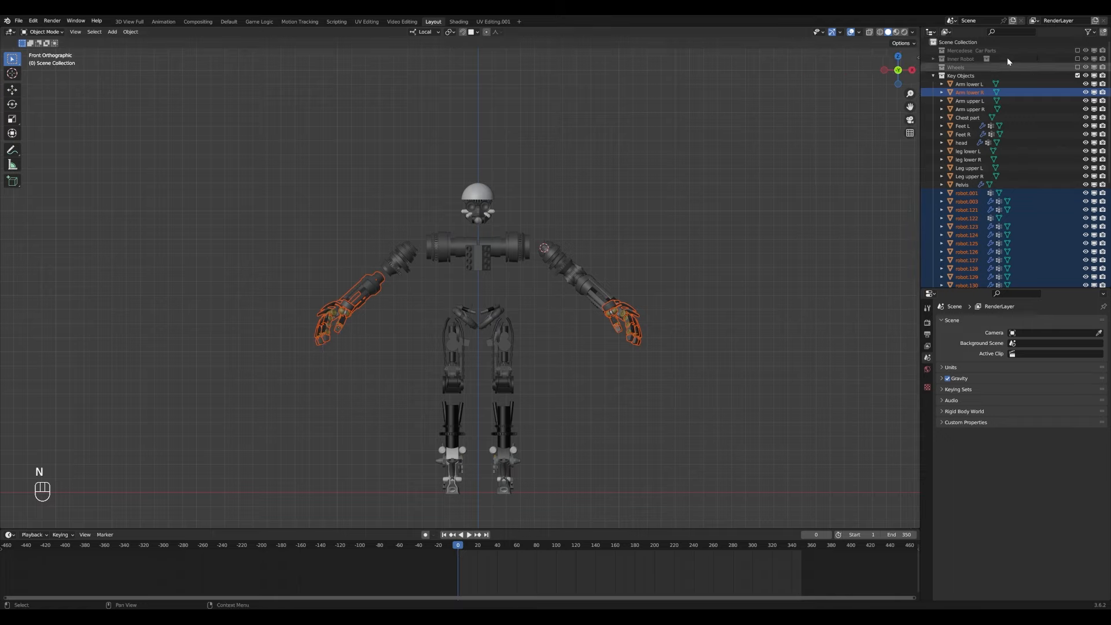
left_click(934, 76)
- Save the file and show the full robot in front view with the Key Objects collection hidden
middle_click_drag(465, 333, 485, 334, "ctrl")
key("ctrl+s")
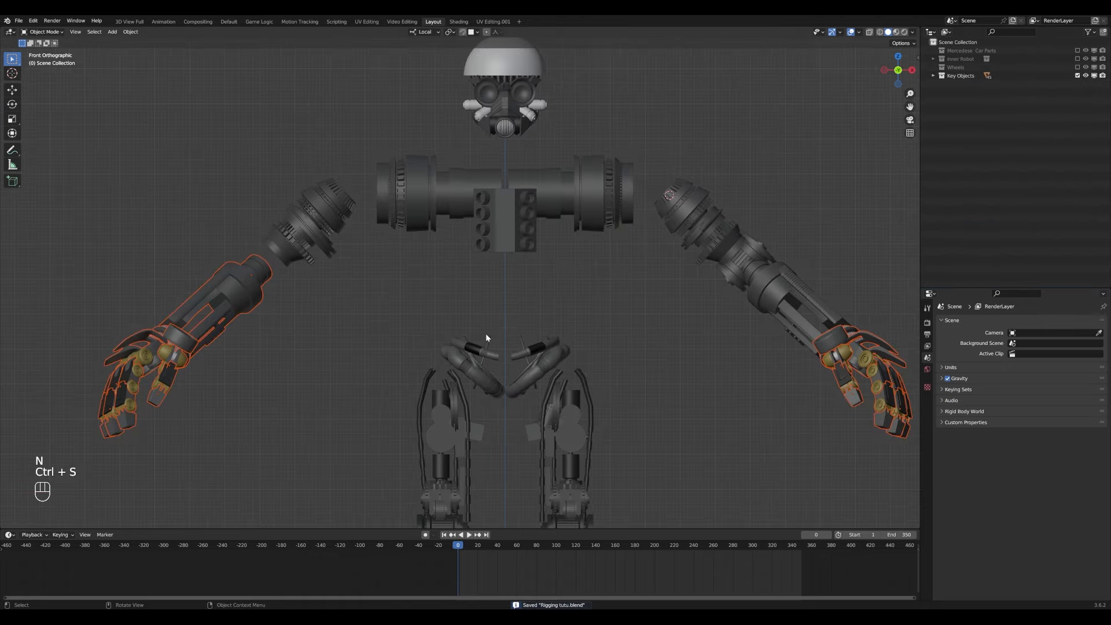
scroll(571, 422, "down", 5)
key("alt+a")
middle_click_drag(571, 422, 612, 253)
key("KP_1")
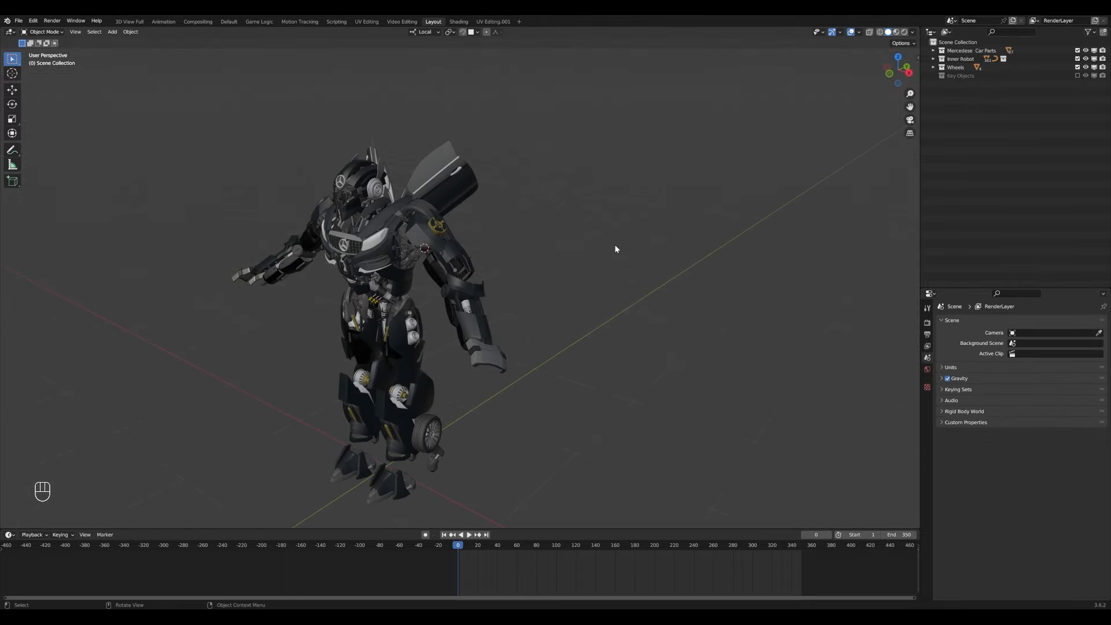
key("KP_1")
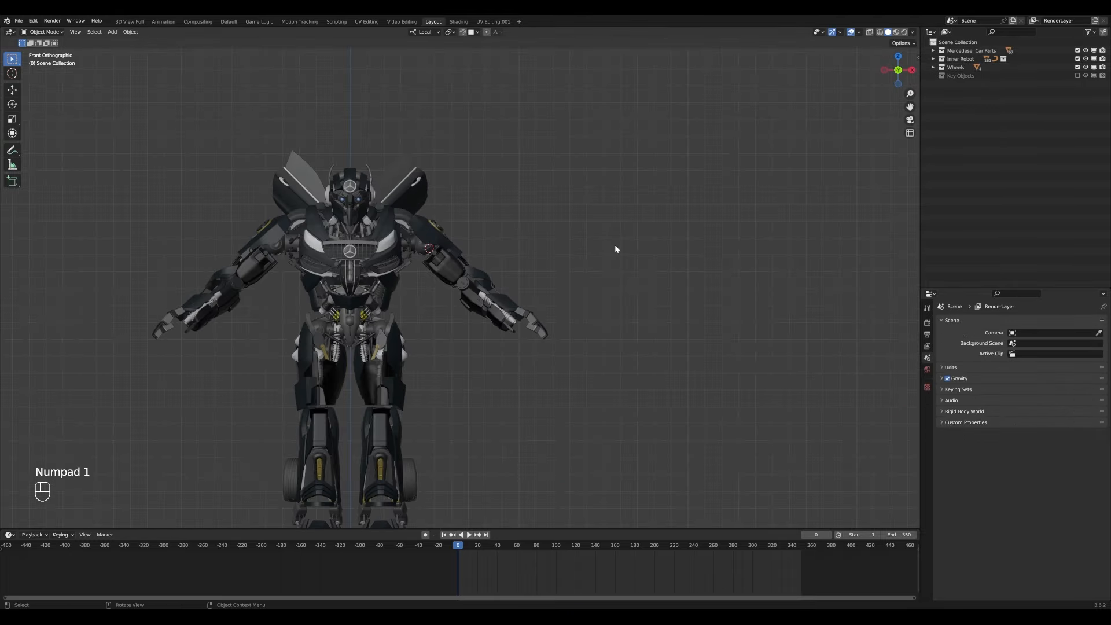
- Select the toothed ring parts of both robot eyes and move them into the Key Objects collection
scroll(429, 294, "up", 5)
left_click(428, 294)
scroll(428, 294, "up", 2)
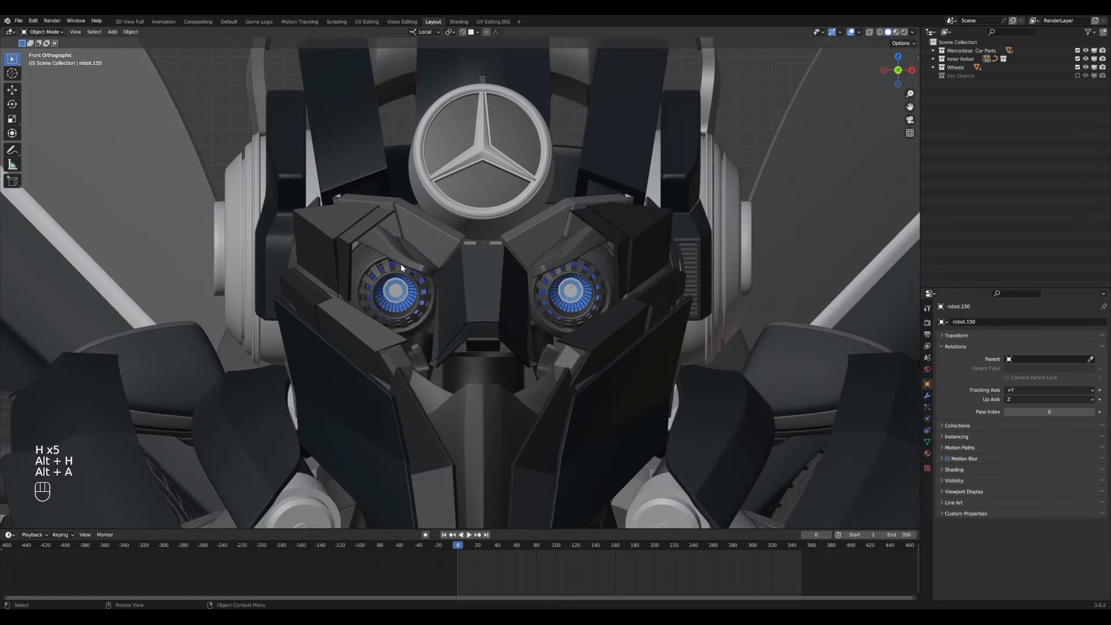
left_click(353, 259)
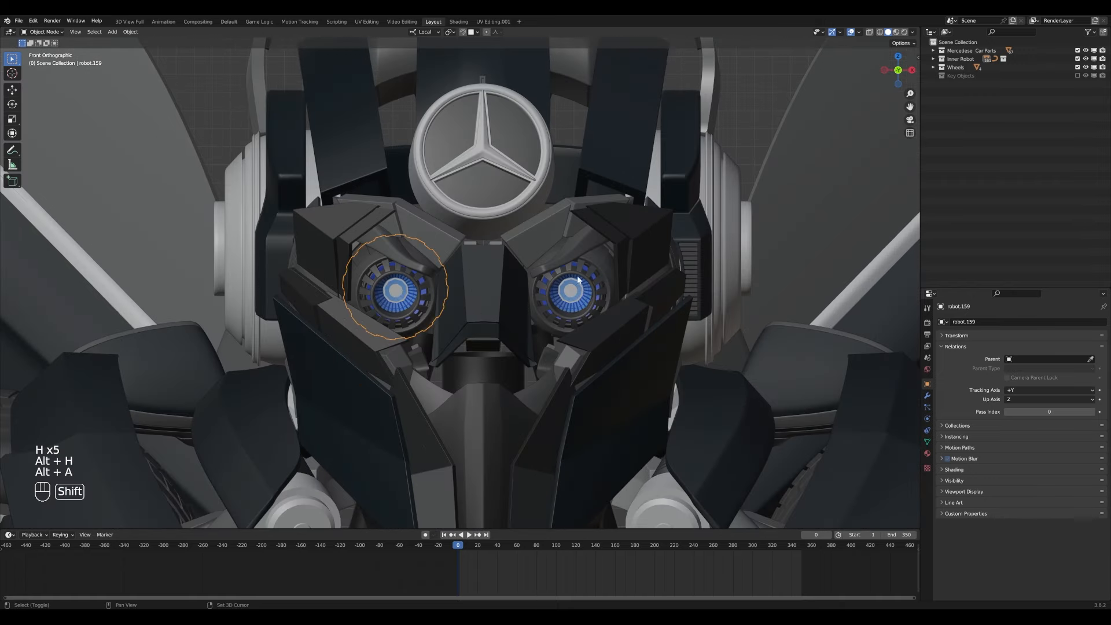
left_click(596, 258, "shift")
key("KP_Divide")
key("KP_Divide")
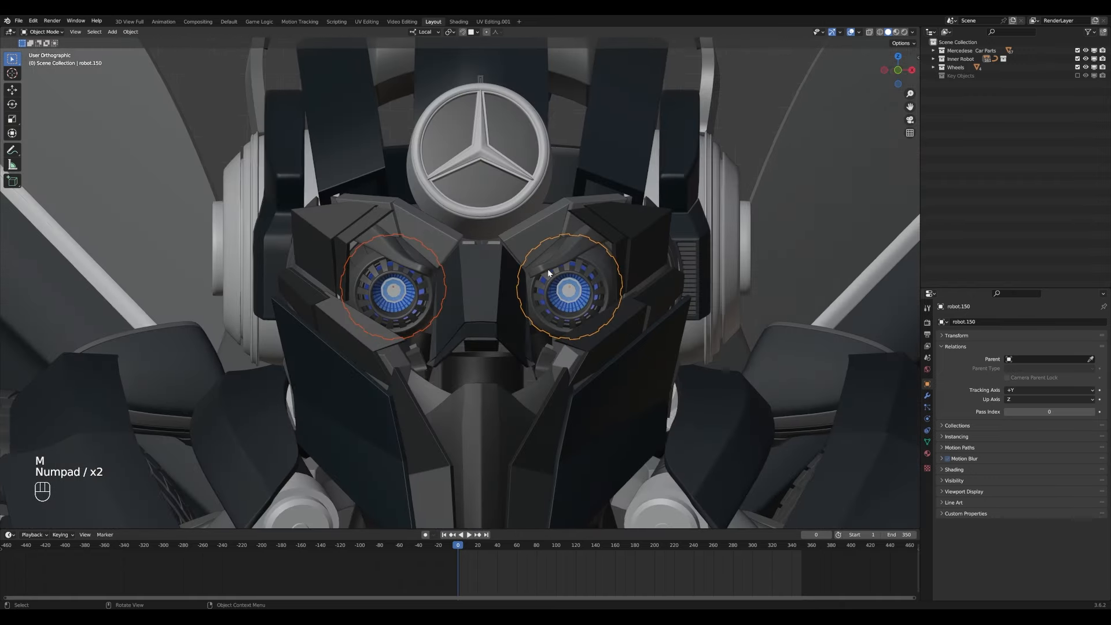
key("m")
left_click(545, 269)
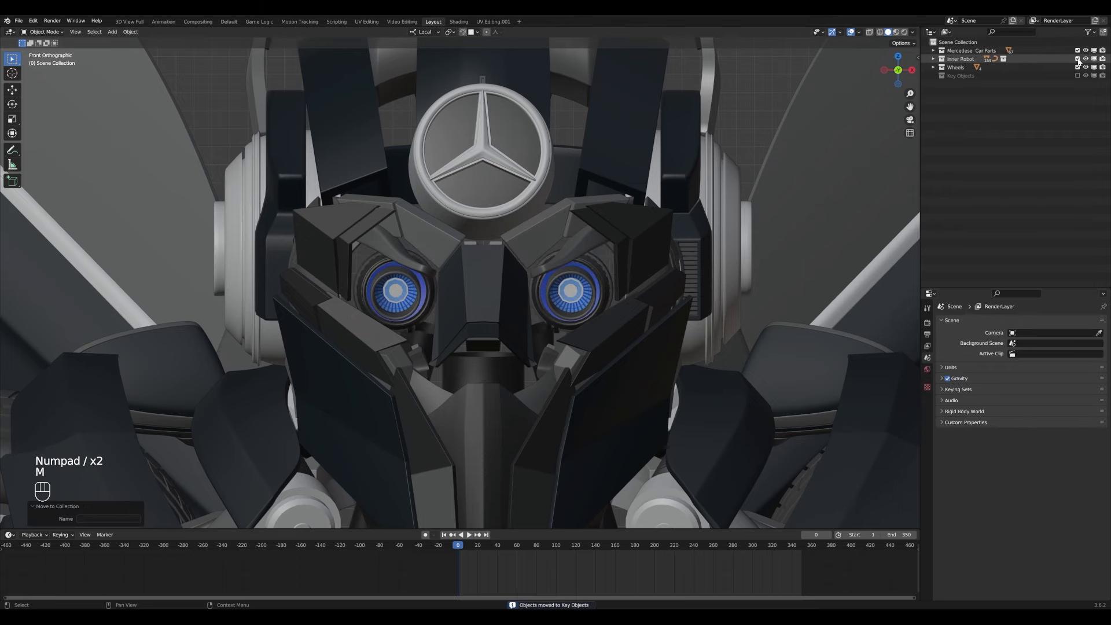
- Show only the Key Objects collection and rename both eye parts, naming the robot's right one Eye R
mouse_move(1078, 60)
left_mouse_down()
mouse_move(1078, 51)
mouse_move(1078, 76)
left_mouse_up()
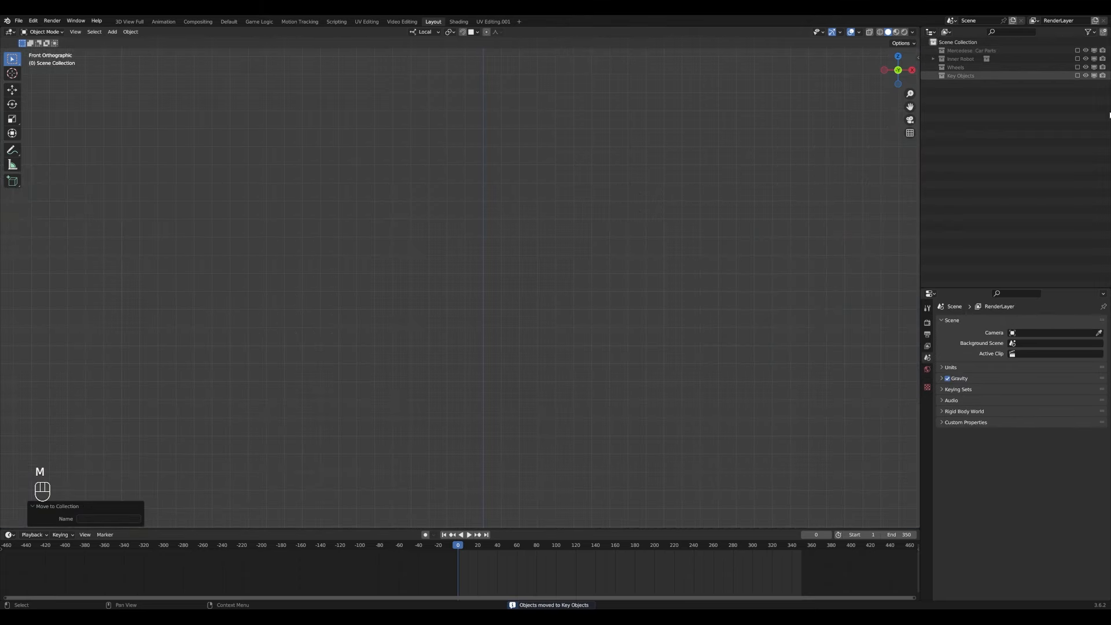
left_click(1078, 76)
key("alt+a")
left_click(583, 268)
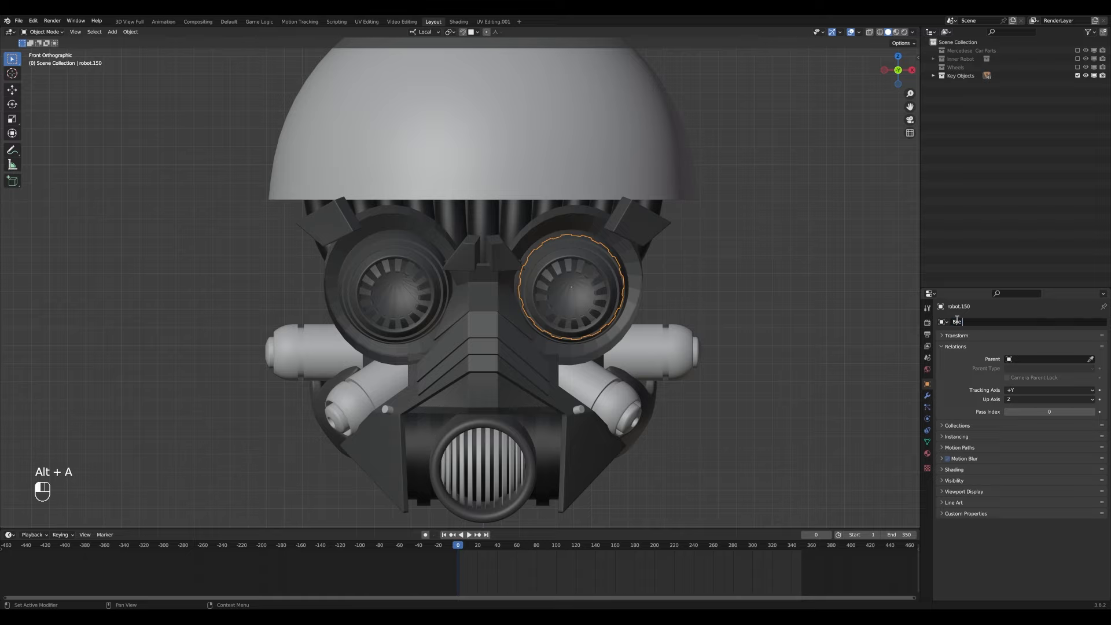
left_click(418, 291)
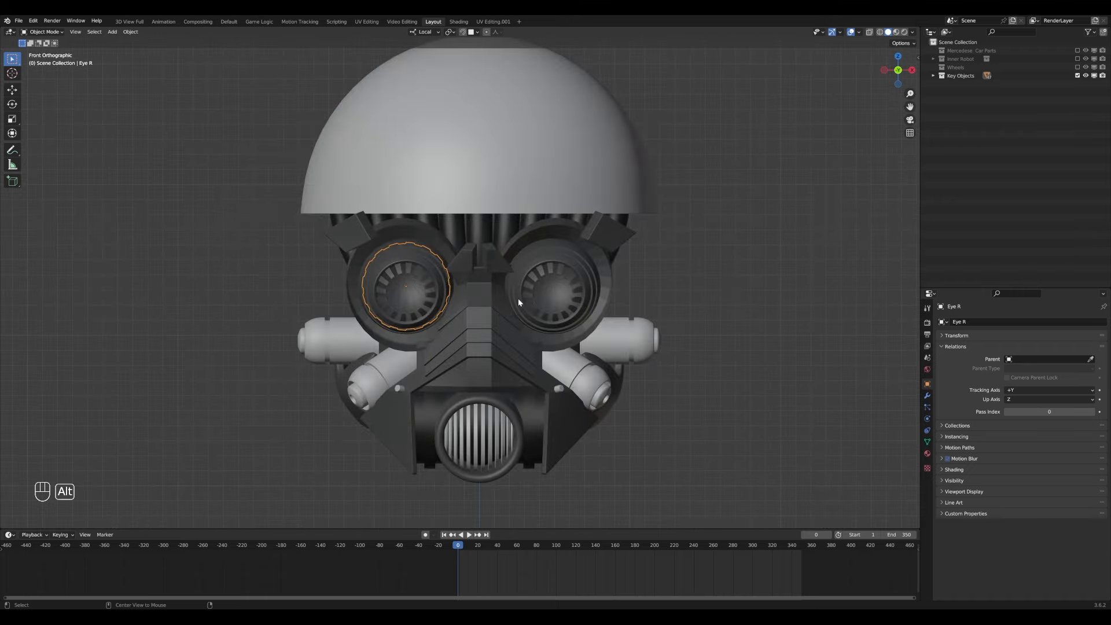
key("alt+a")
left_click(439, 276)
scroll(567, 273, "down", 2)
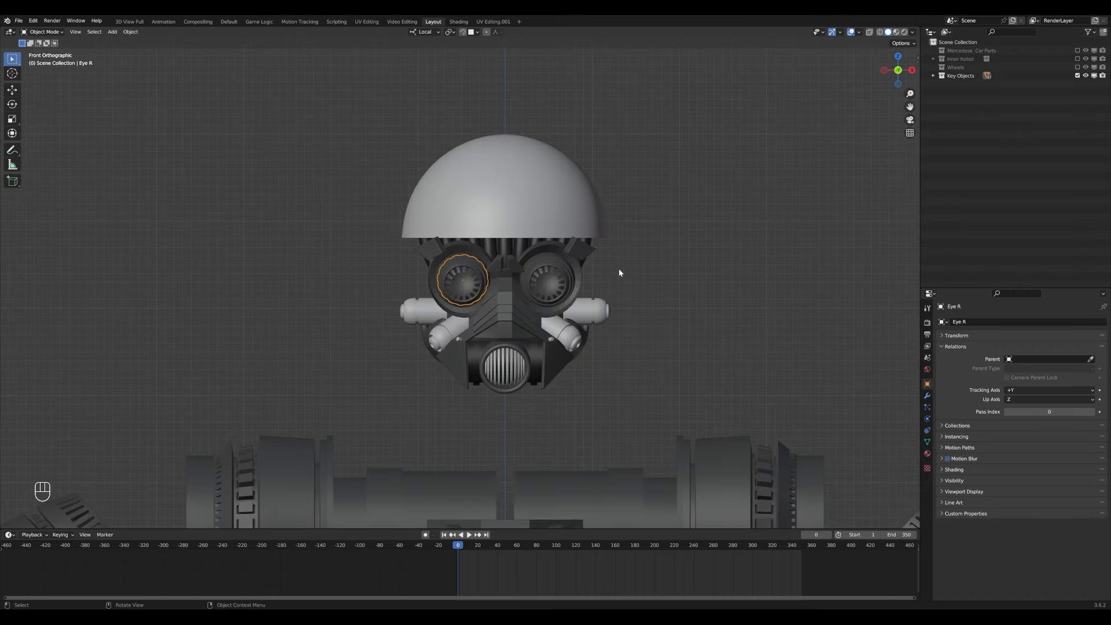
- Hide Key Objects, show the car parts, Inner Robot and Wheels collections, and save the file
left_click(1078, 76)
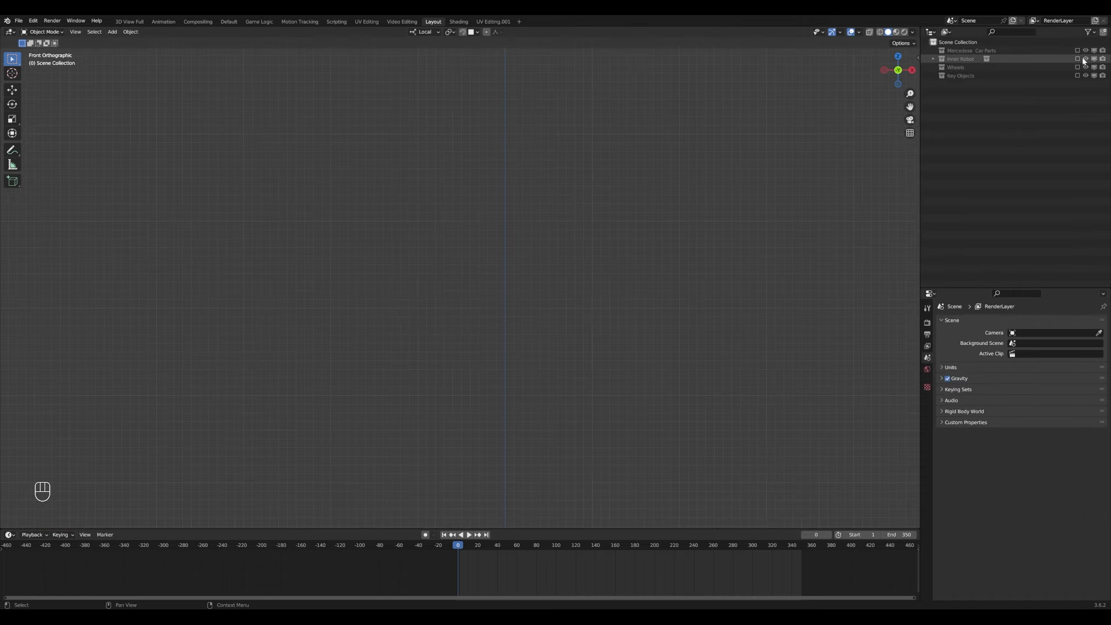
left_click(1077, 50)
left_click(1077, 59)
left_click(1077, 67)
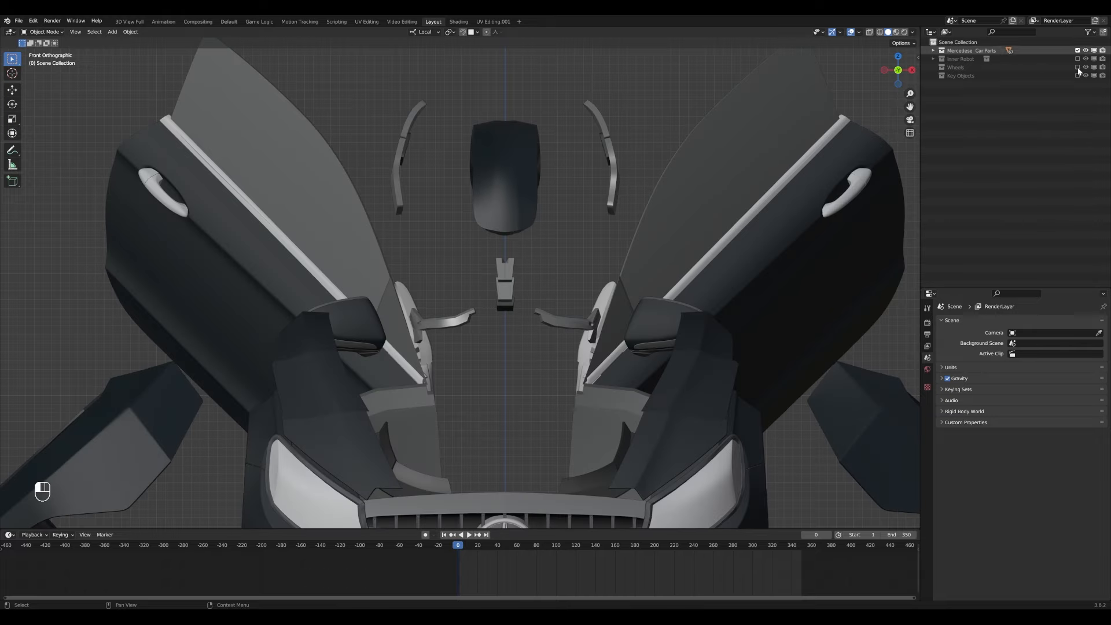
scroll(494, 385, "down", 2)
middle_click_drag(494, 385, 529, 346, "ctrl")
key("ctrl+s")
- Hide the angular face plates, the side jaw covers and the central chin mask of the robot's head
left_click(528, 346)
scroll(488, 345, "up", 2)
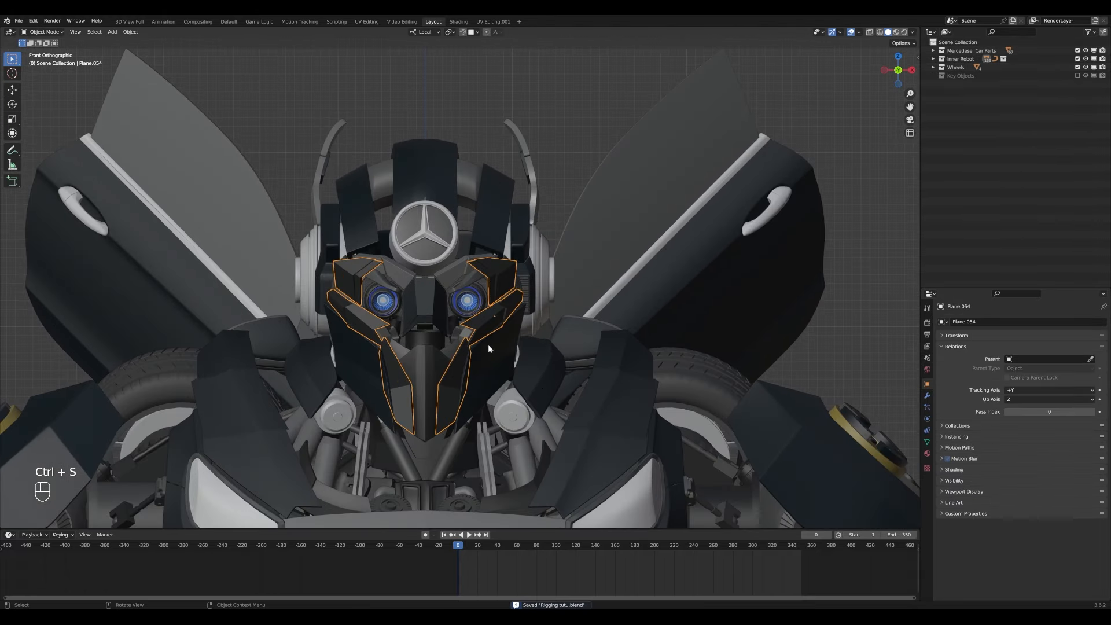
scroll(487, 345, "up", 2)
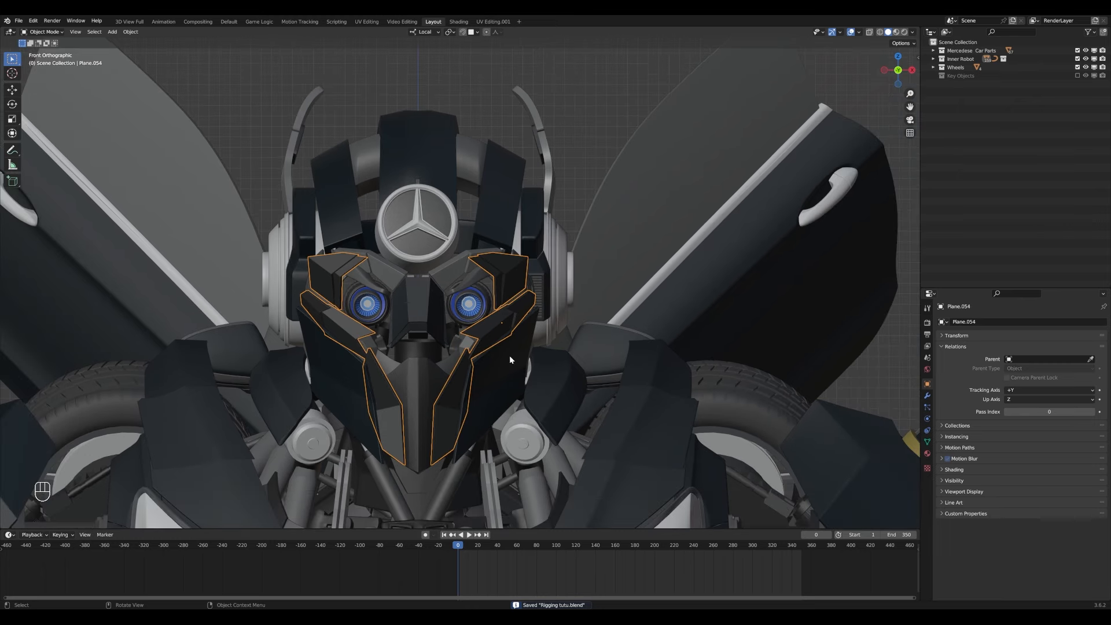
key("h")
left_click(487, 358)
key("h")
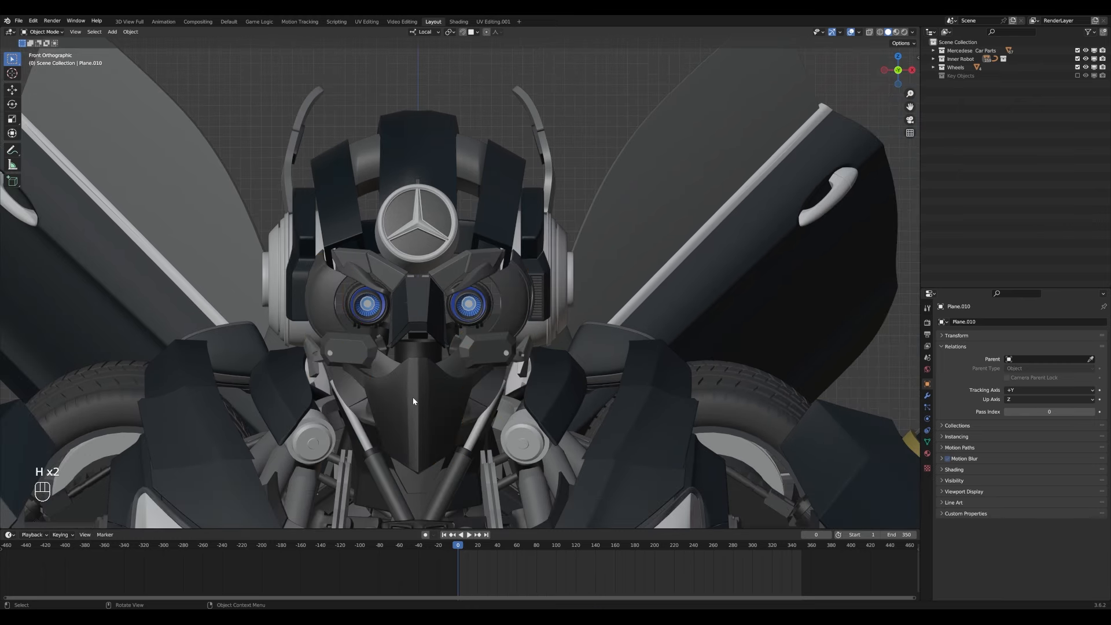
left_click(412, 397)
key("h")
left_click(471, 360)
key("h")
- Hide the curved outer eye surrounds and the brow pieces around the robot's eyes
left_click(501, 328)
middle_click_drag(501, 328, 488, 329)
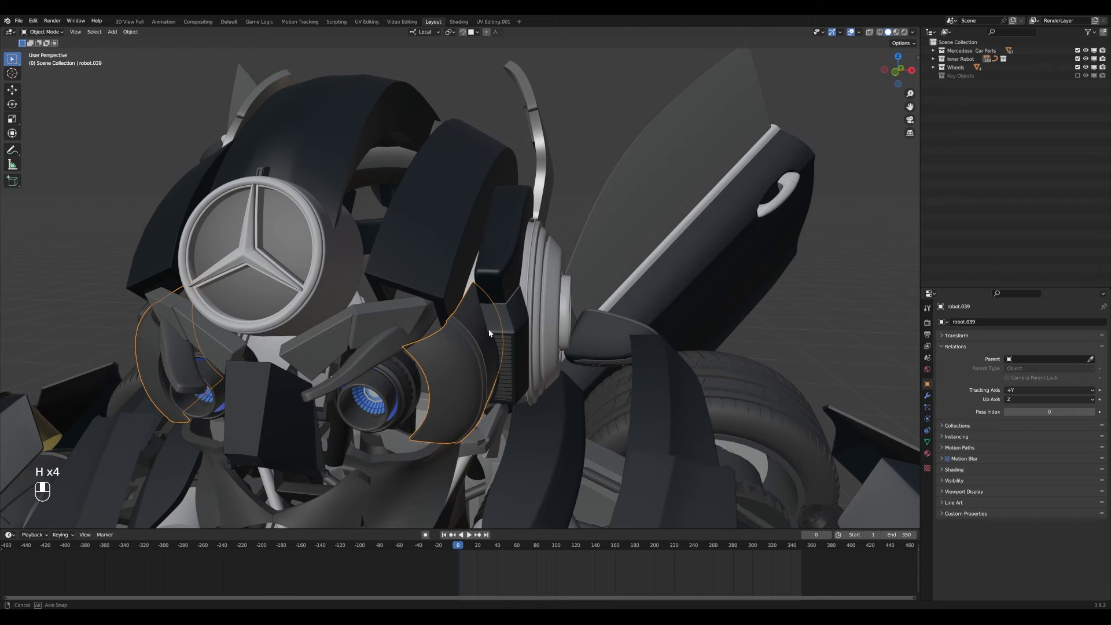
key("h")
left_click(407, 331)
key("h")
left_click(394, 339)
key("h")
- Hide the helmet's side panels, its central crest and the piece behind it
middle_click_drag(419, 275, 440, 252)
left_click(440, 252)
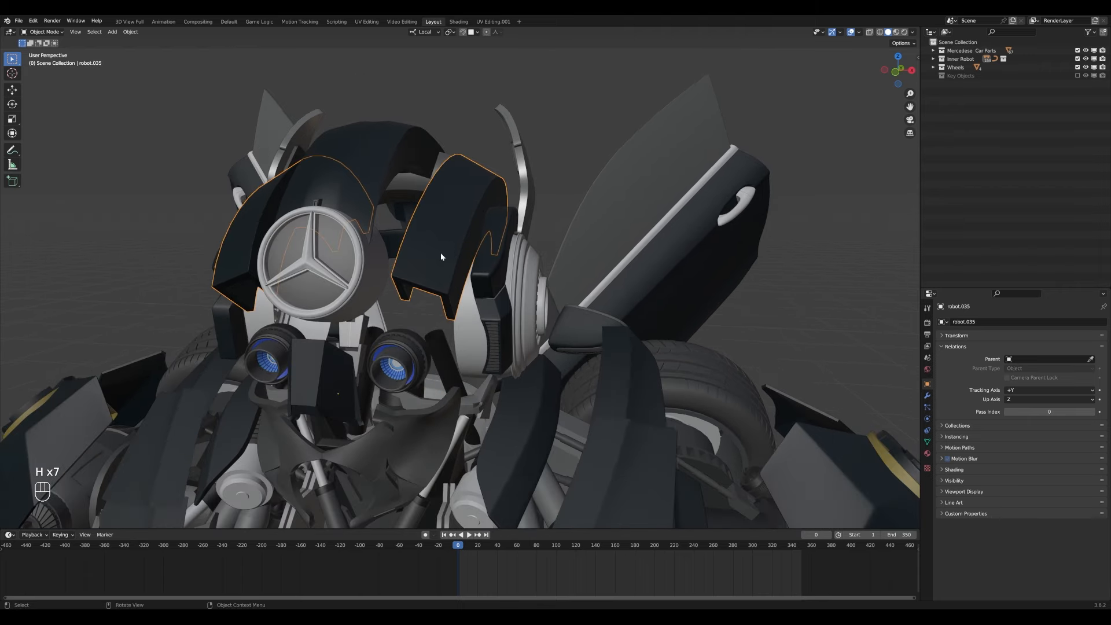
key("h")
left_click(383, 166)
key("h")
left_click(422, 177)
key("h")
- Hide the helmet's horns, the round ear discs and the side pieces next to them
left_click(515, 172)
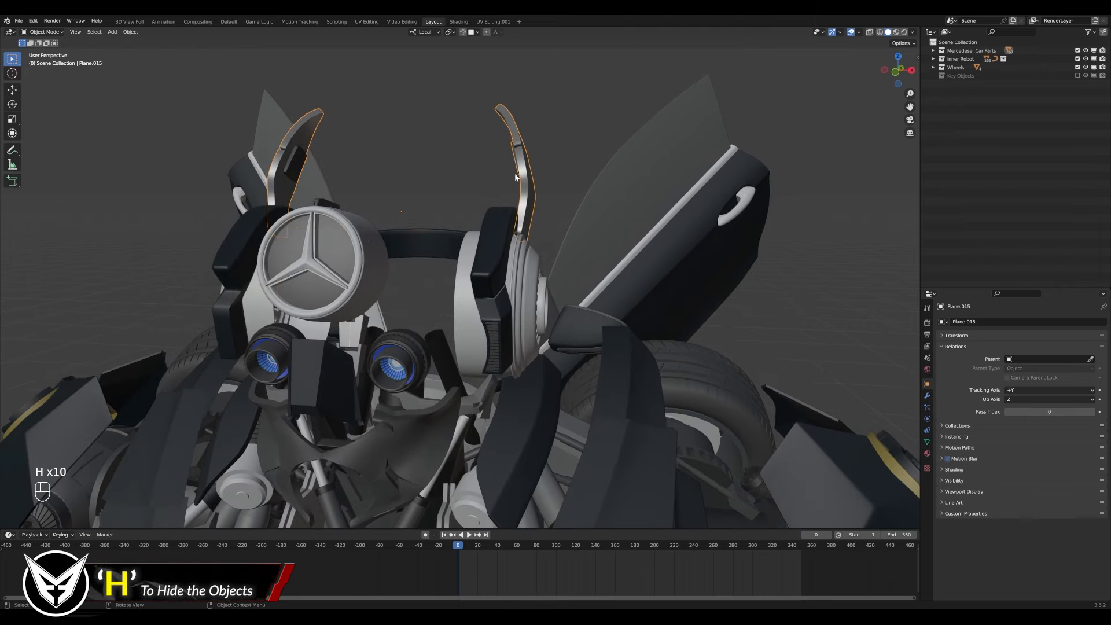
key("h")
left_click(529, 268)
key("h")
left_click(473, 244)
key("h")
- Hide the Mercedes emblem, the lower face mask and the nose pieces, leaving the eyes in view
middle_click_drag(473, 244, 358, 242)
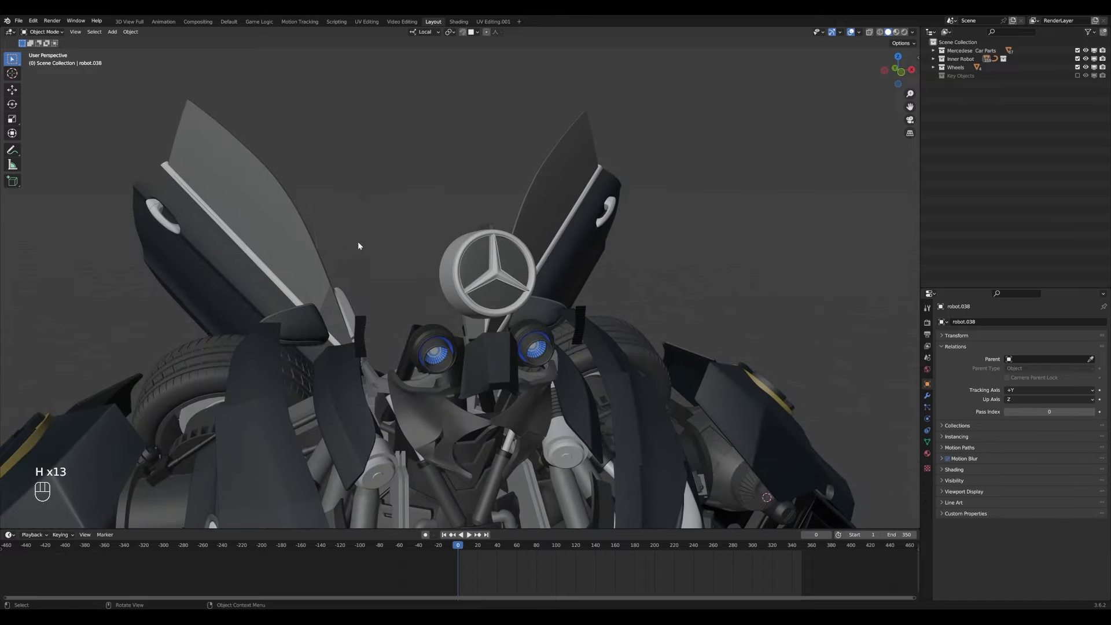
left_click(473, 261)
key("h")
middle_click_drag(492, 250, 462, 294)
left_click(431, 362)
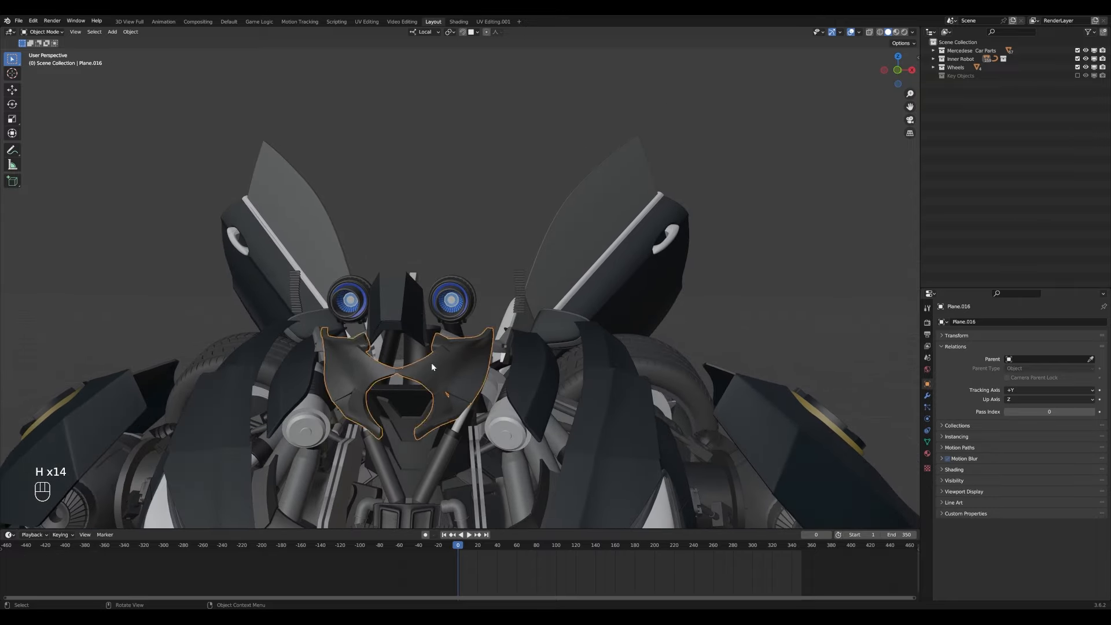
key("h")
middle_click_drag(431, 362, 442, 304)
left_click(442, 304)
key("h")
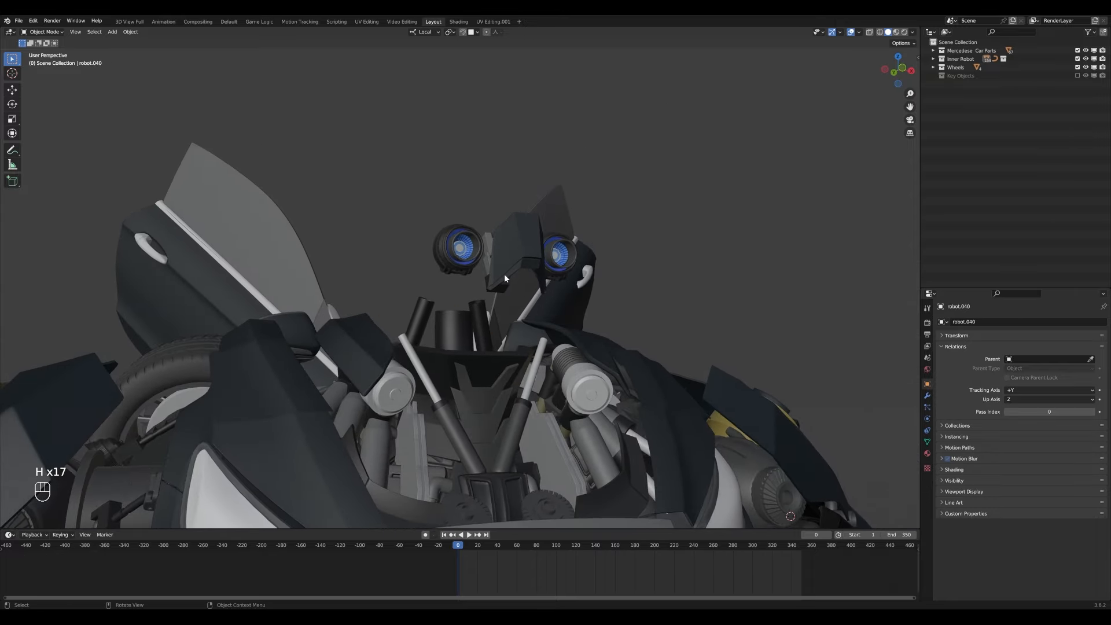
middle_click_drag(505, 278, 451, 275)
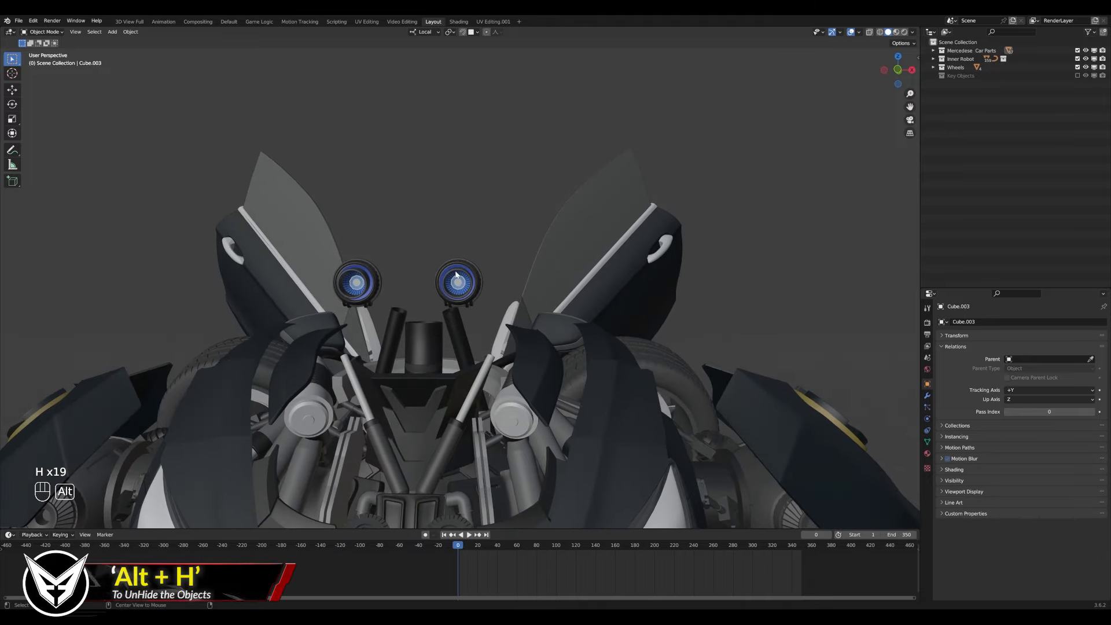
- Unhide all the head armour parts and check the selected parts in isolation
key("alt+h")
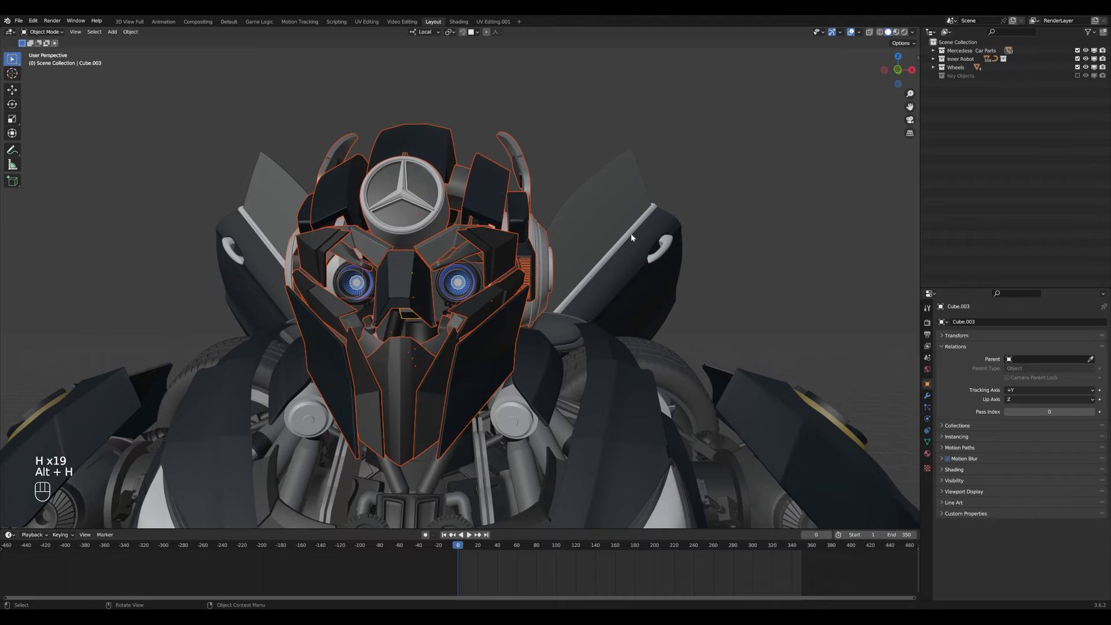
key("KP_Divide")
mouse_move(531, 247)
middle_mouse_down()
mouse_move(599, 252)
mouse_move(544, 244)
middle_mouse_up()
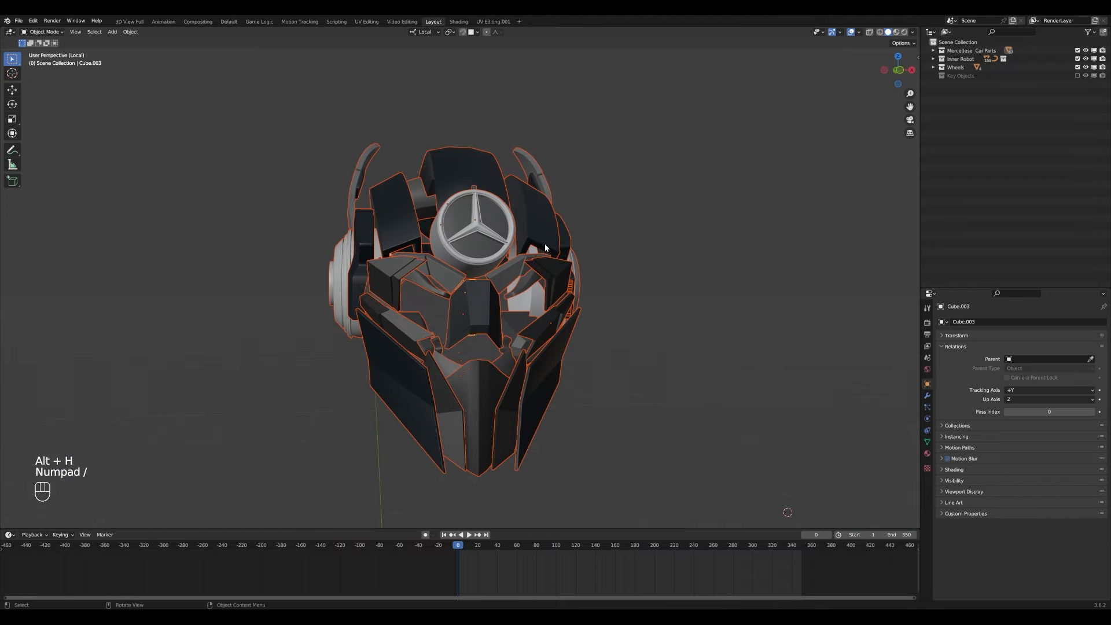
key("KP_Divide")
- Move the selected head armour parts into a new collection named Head
key("m")
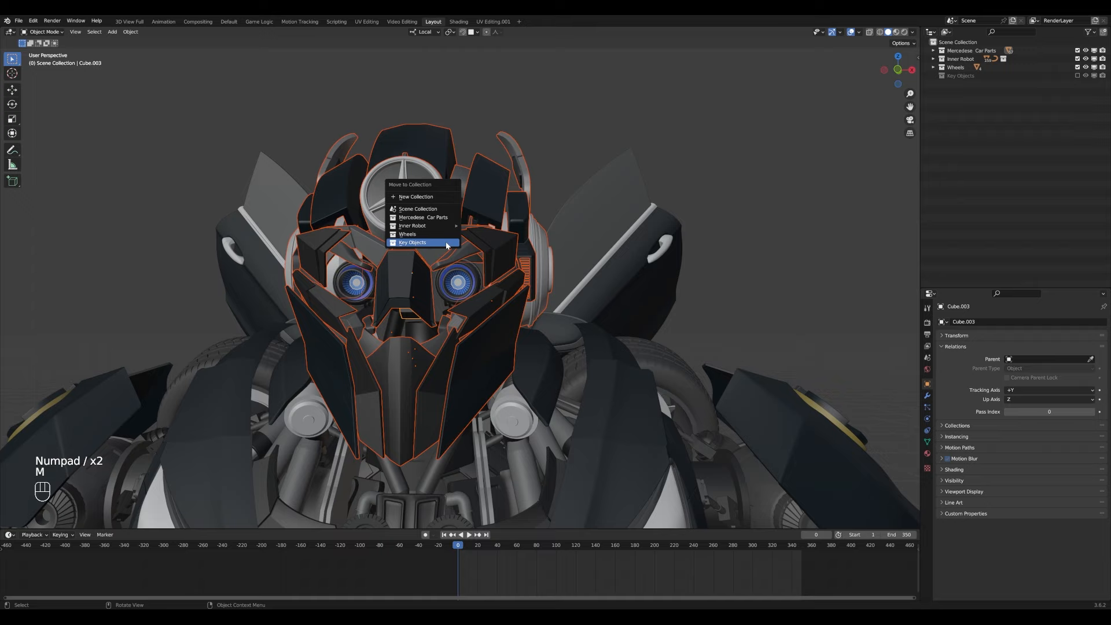
key("m")
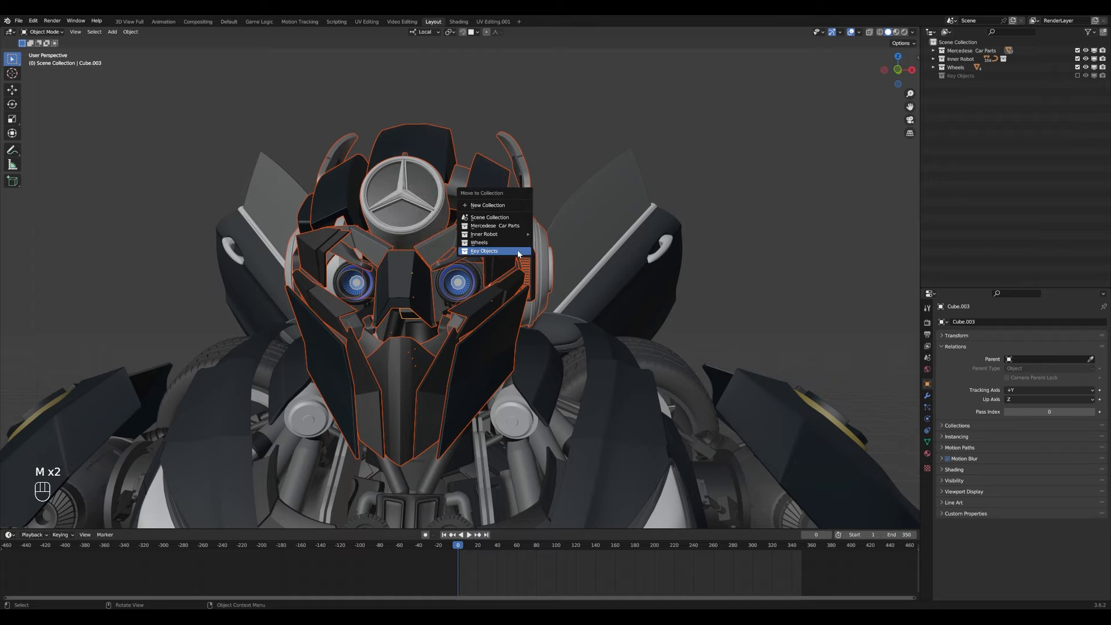
left_click(479, 206)
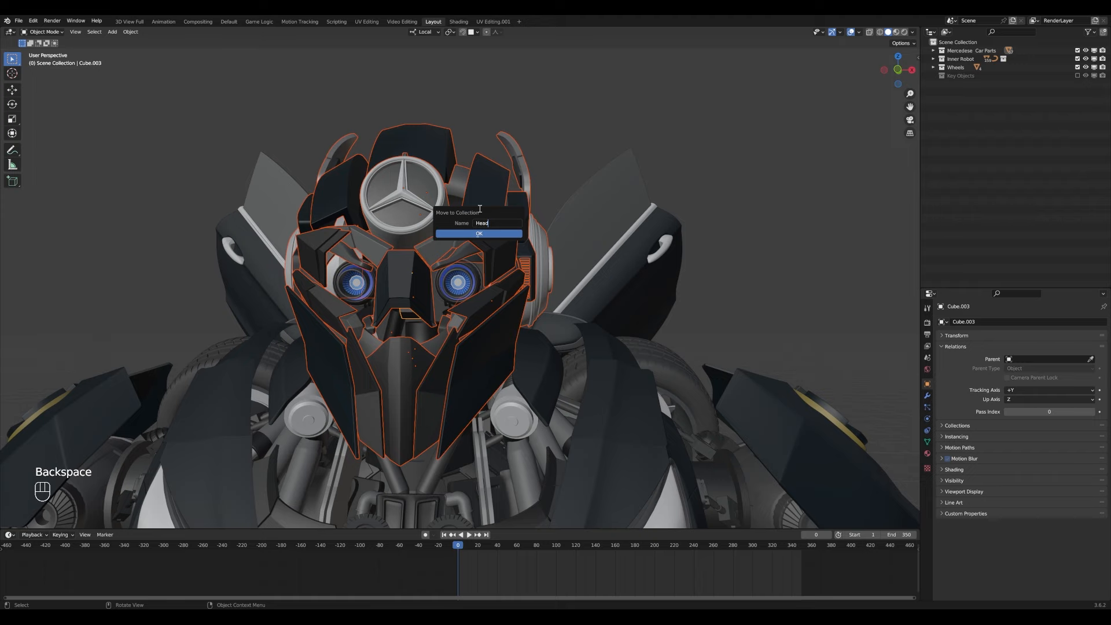
key("Return")
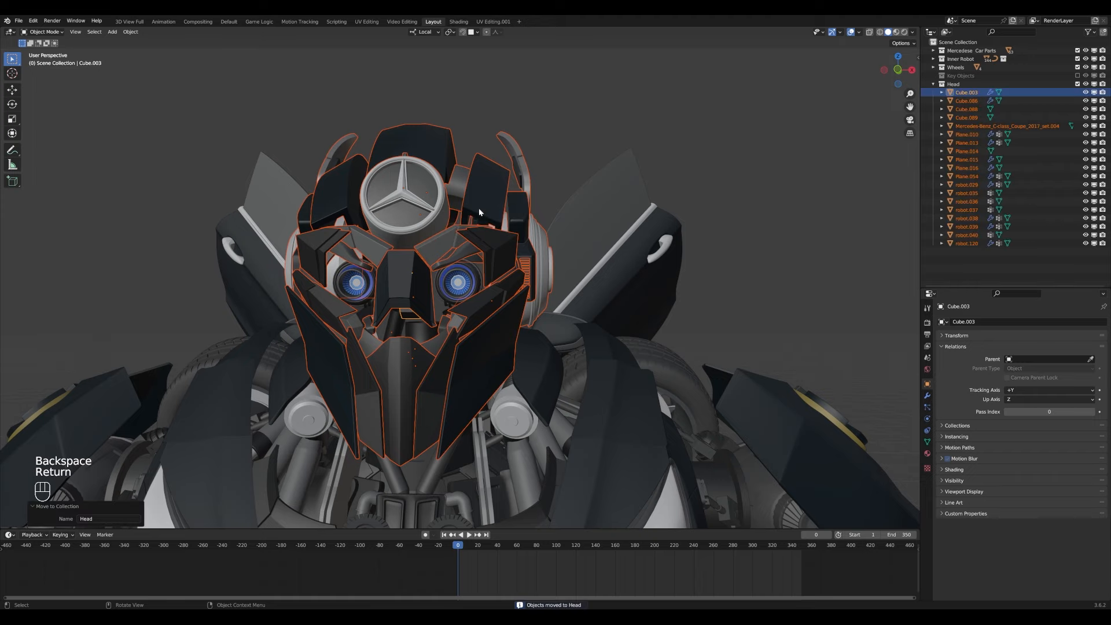
- Collapse the Head collection, show only it and Key Objects, and select all the head armour parts
left_click(931, 90)
left_click(932, 85)
left_click_drag(1077, 67, 1078, 51)
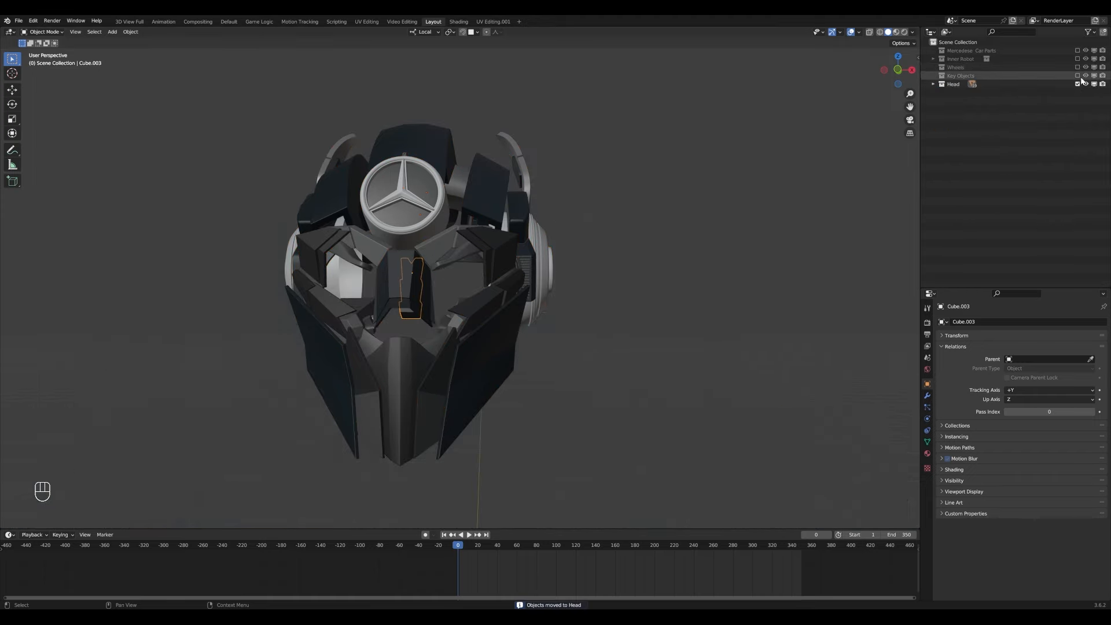
key("a")
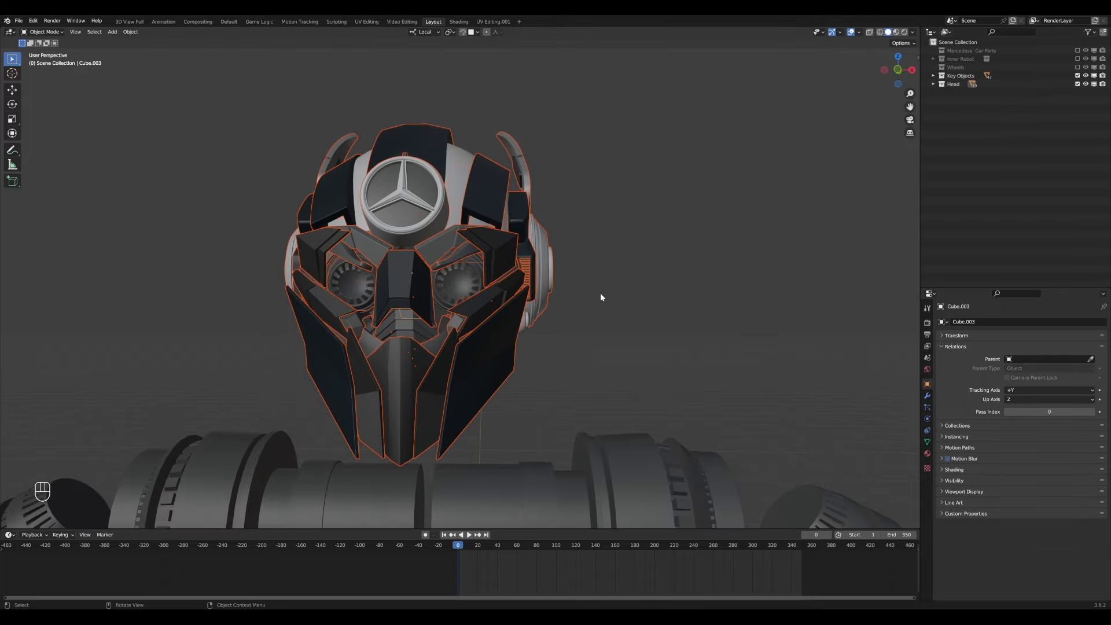
- Add the head object to the selected armour parts as the active object and parent them all to it as Object
middle_click_drag(440, 309, 355, 358)
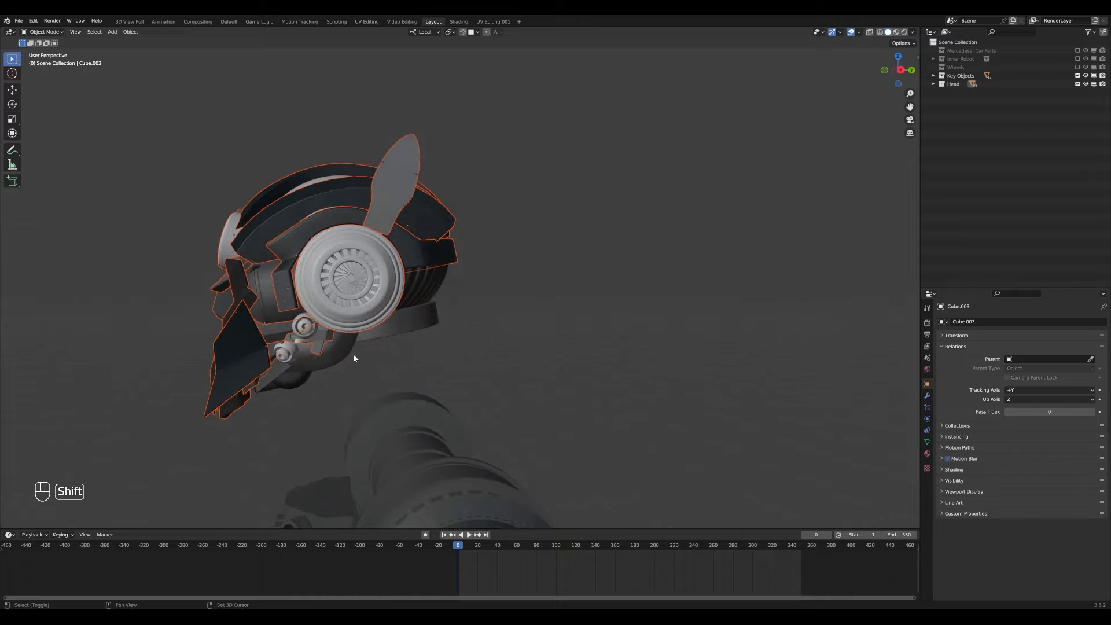
left_click(418, 327, "shift")
middle_click_drag(523, 336, 451, 338)
key("g")
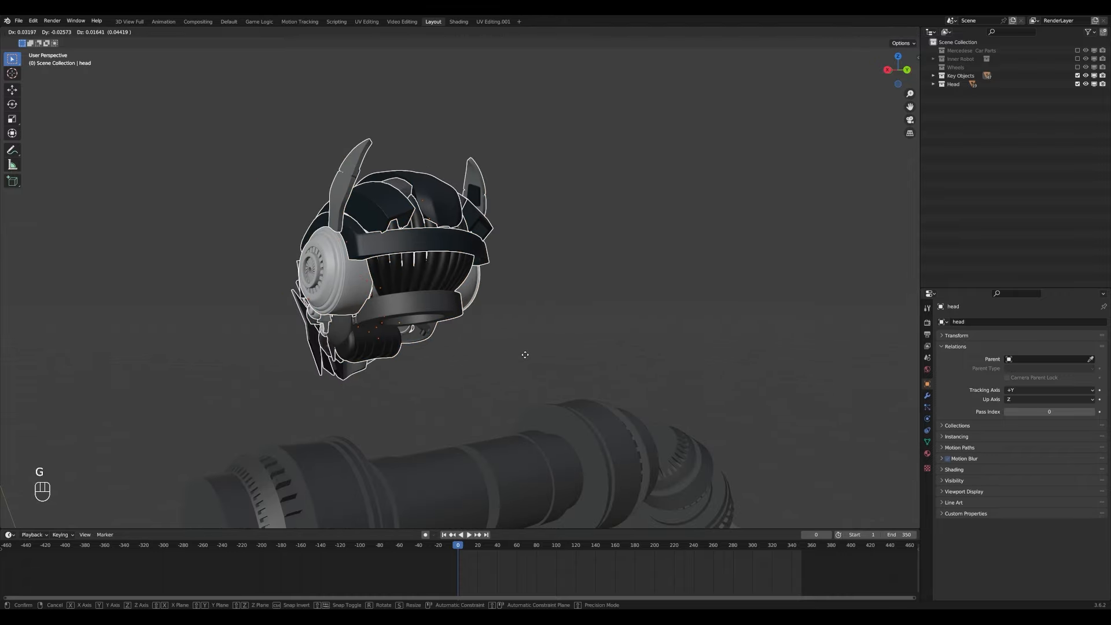
right_click(525, 354)
middle_click_drag(536, 262, 446, 300)
key("ctrl+p")
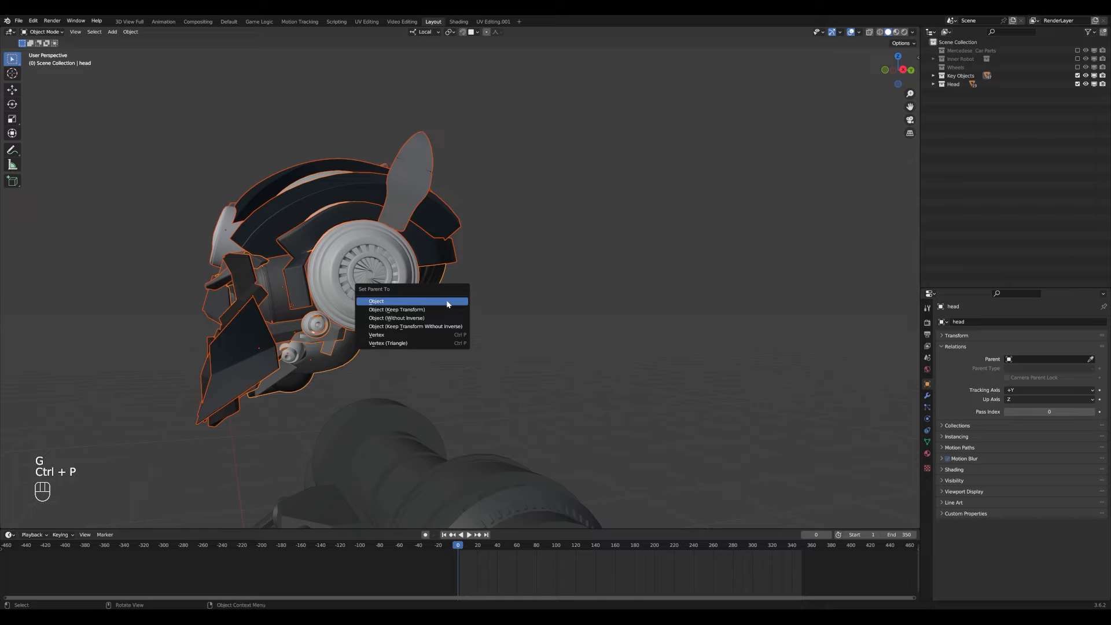
left_click(446, 301)
- Test the head parenting with trial rotations of the head object alone, cancelling each one
key("alt+a")
left_click(415, 330)
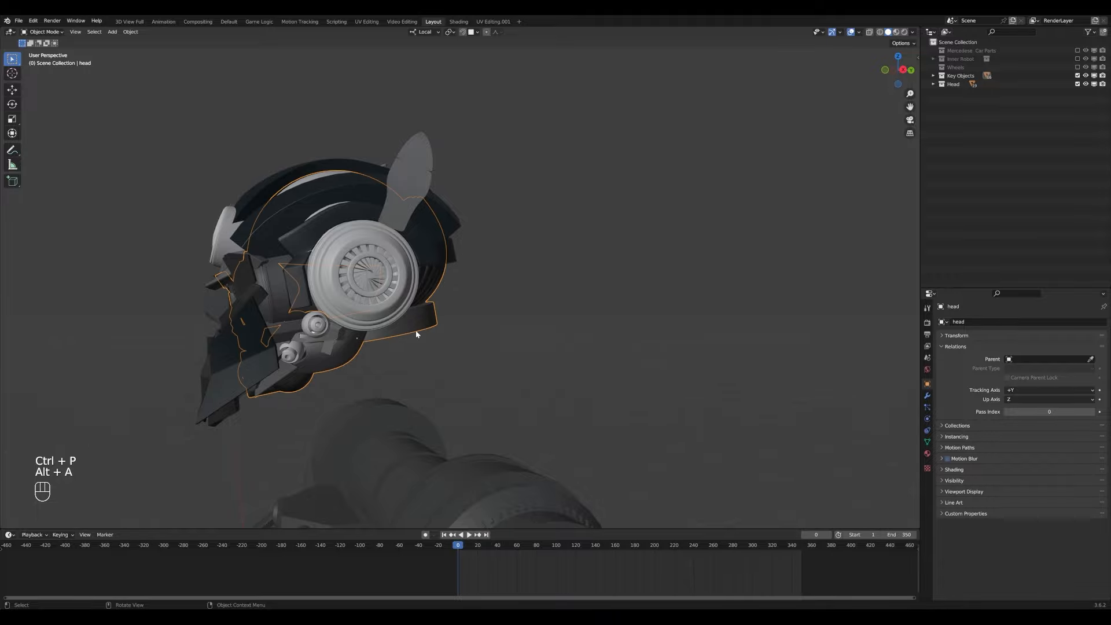
middle_click_drag(416, 331, 512, 333)
key("r")
right_click(535, 332)
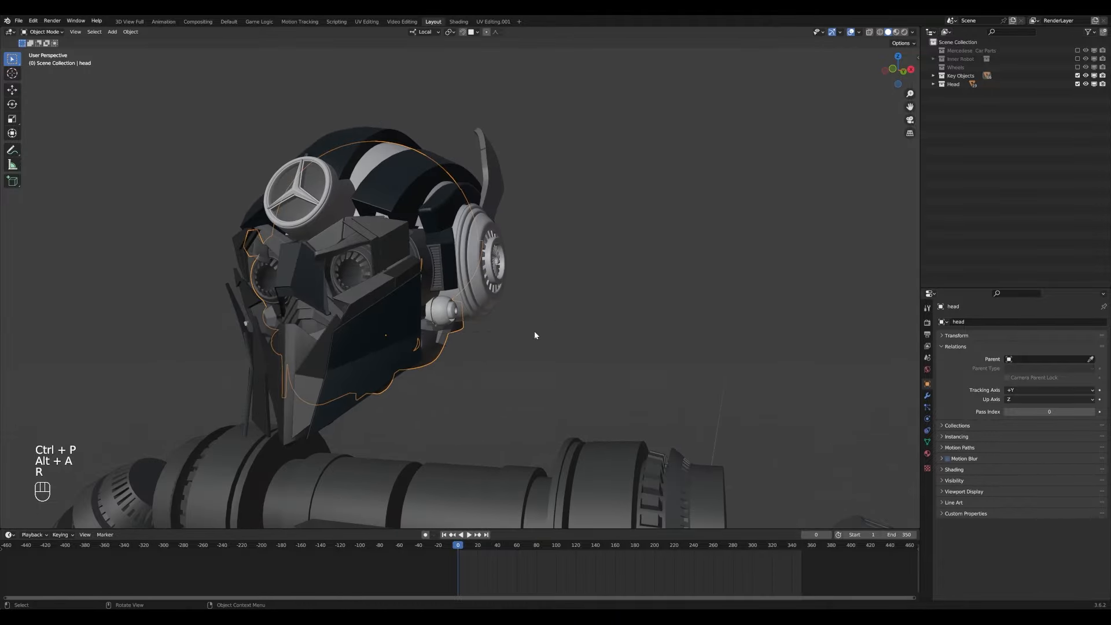
key("r")
key("r")
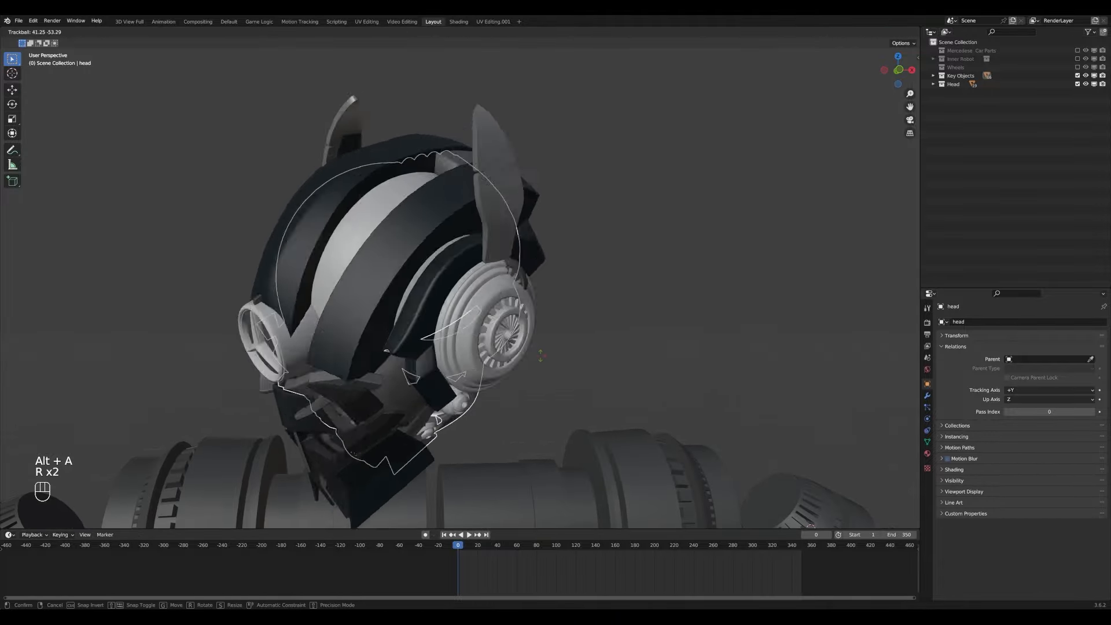
right_click(570, 343)
- Exclude the Key Objects and Head collections and show only the Inner Robot collection
left_click(1077, 76)
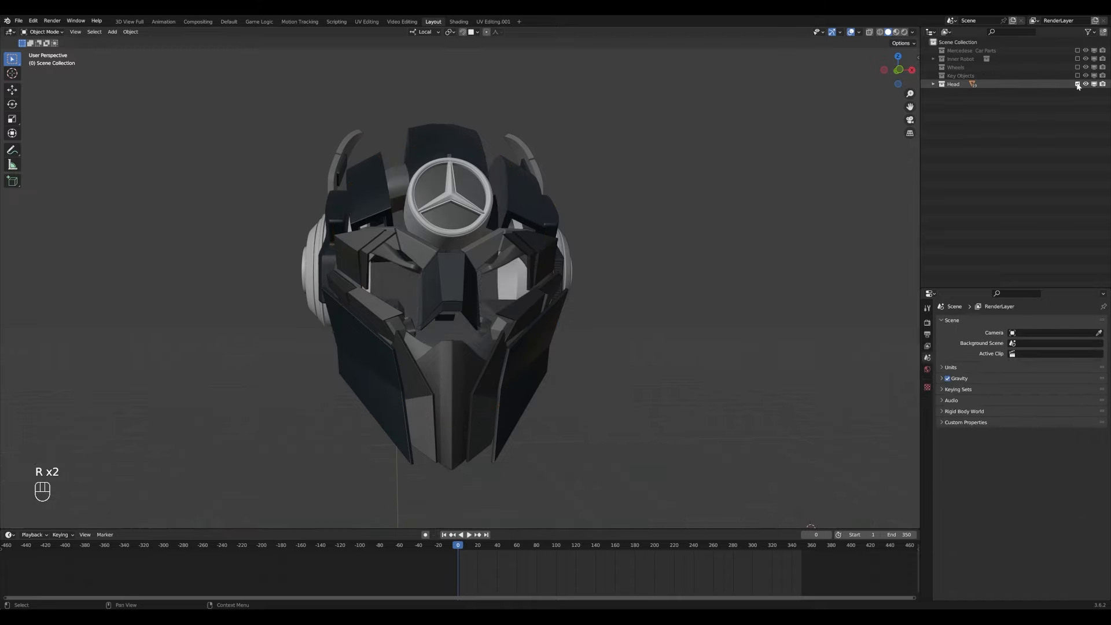
left_click(1076, 84)
left_click(1077, 84)
left_click(1077, 84)
left_click(1077, 58)
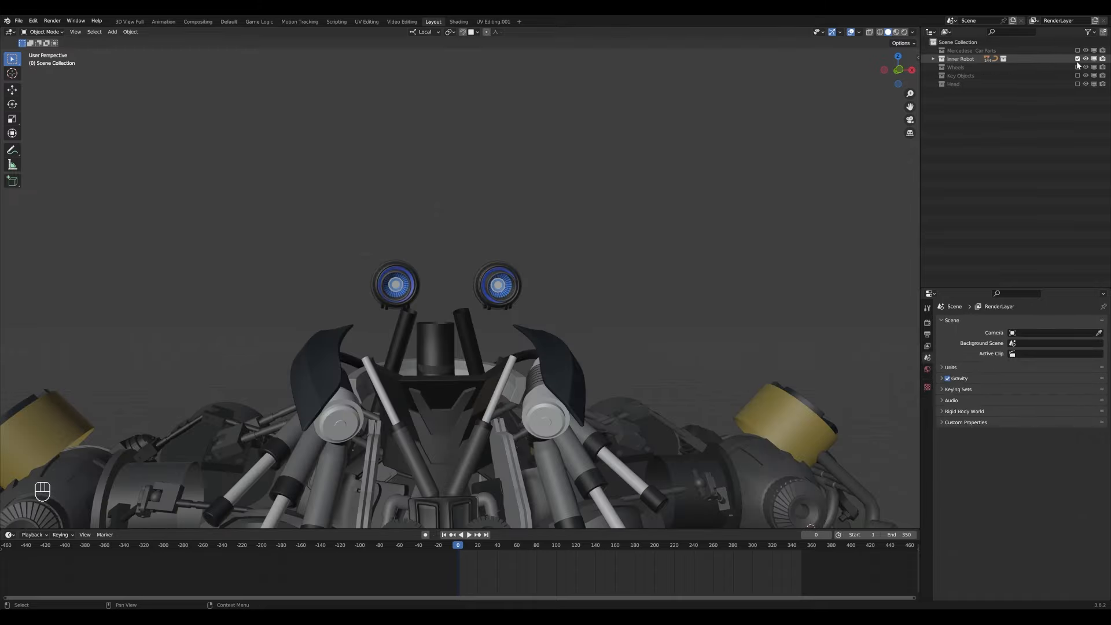
left_click(1078, 58)
left_click(1077, 59)
- Hide the eyeball and inner ring pieces of both eyes in the Inner Robot collection
left_click(513, 289)
key("KP_Decimal")
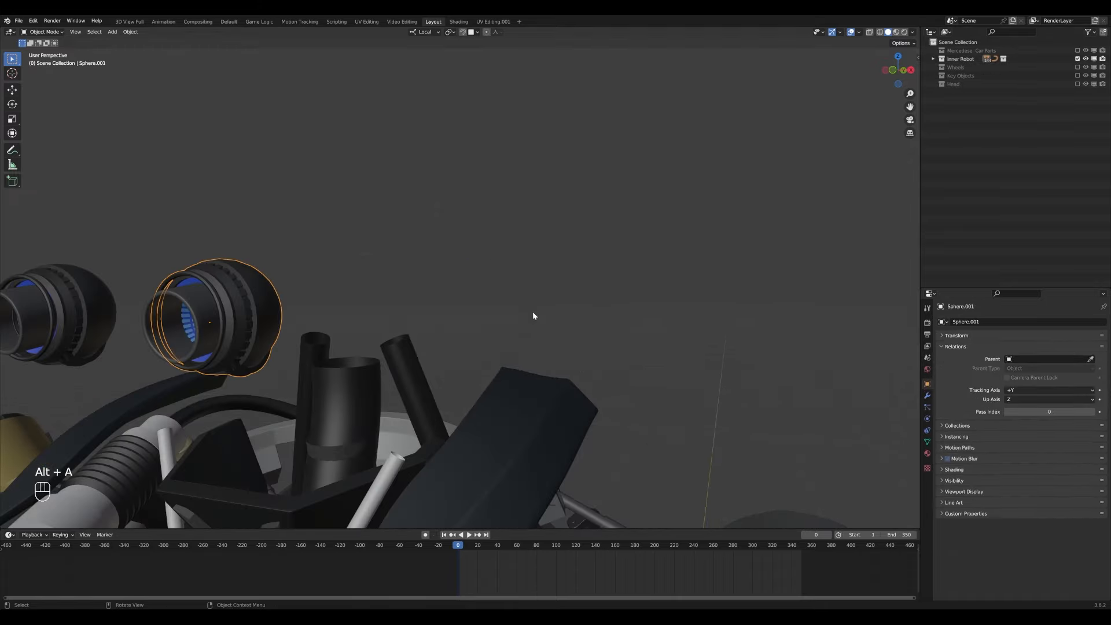
key("h")
scroll(457, 274, "down", 3)
left_click(417, 261)
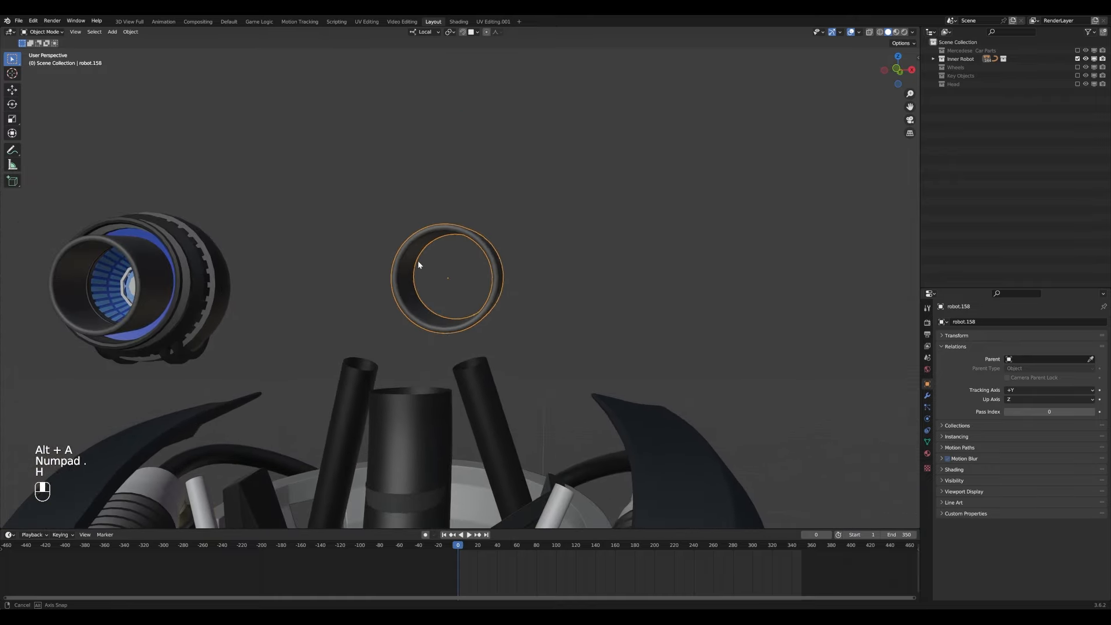
key("h")
left_click(179, 271)
key("h")
left_click(153, 283)
key("h")
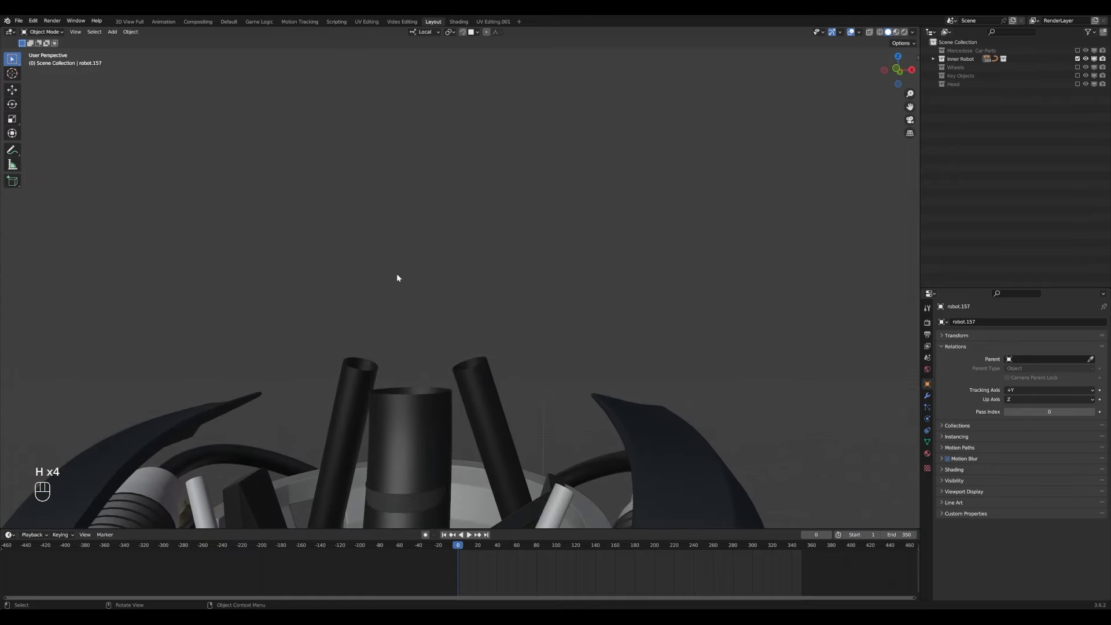
- Unhide the eye parts, move them into a new collection named Eyes, and show only Key Objects and Eyes
key("alt+h")
key("m")
left_click(521, 286)
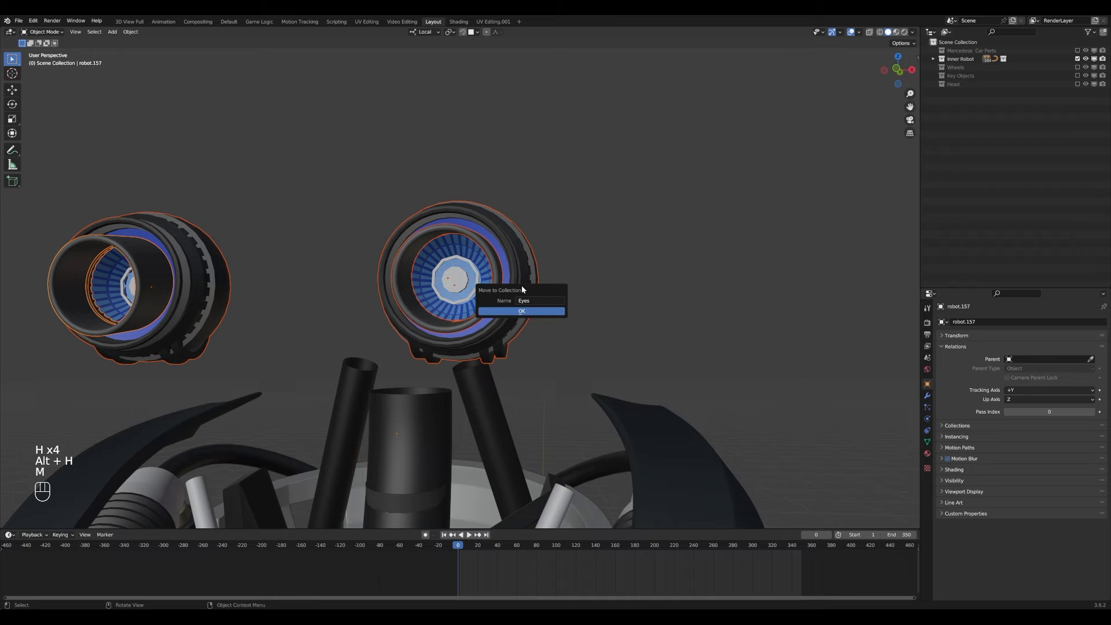
key("Return")
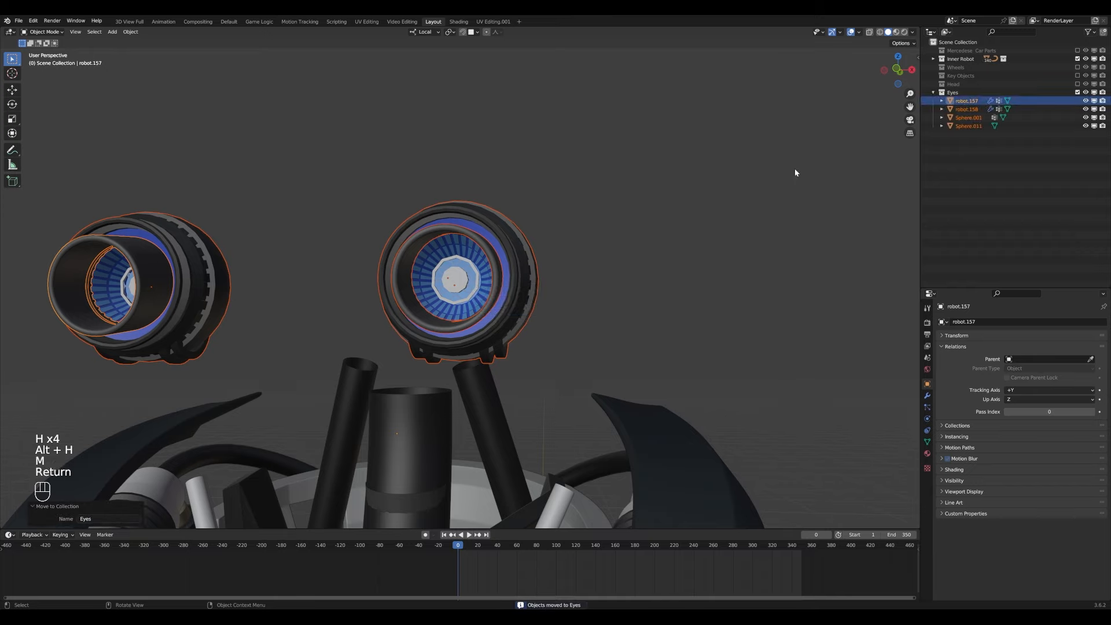
left_click(931, 100)
left_click(1077, 58)
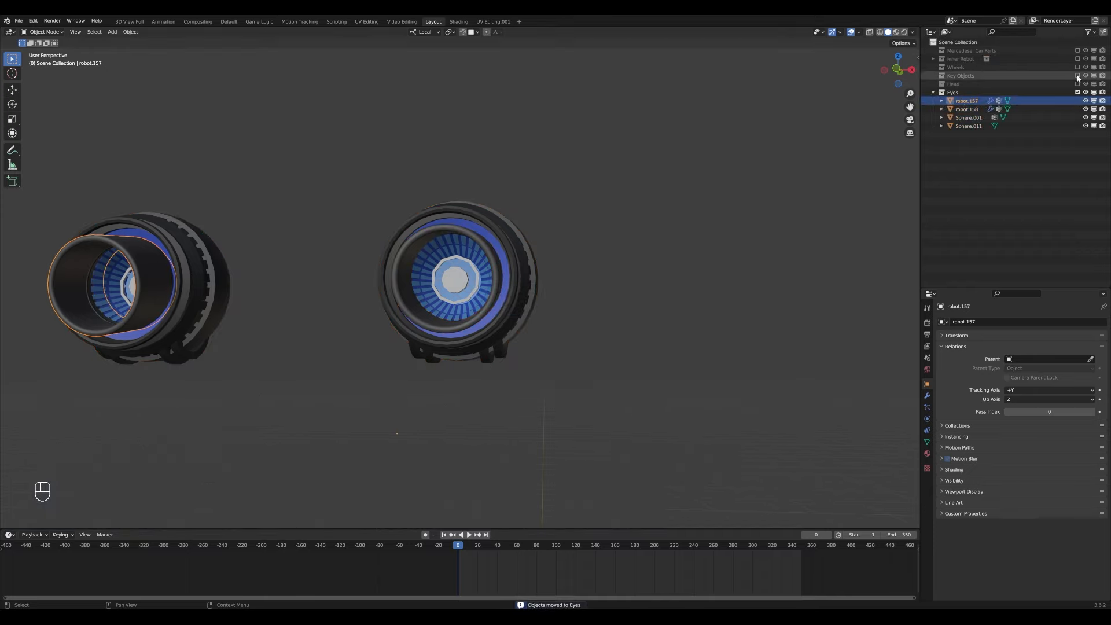
left_click(932, 93)
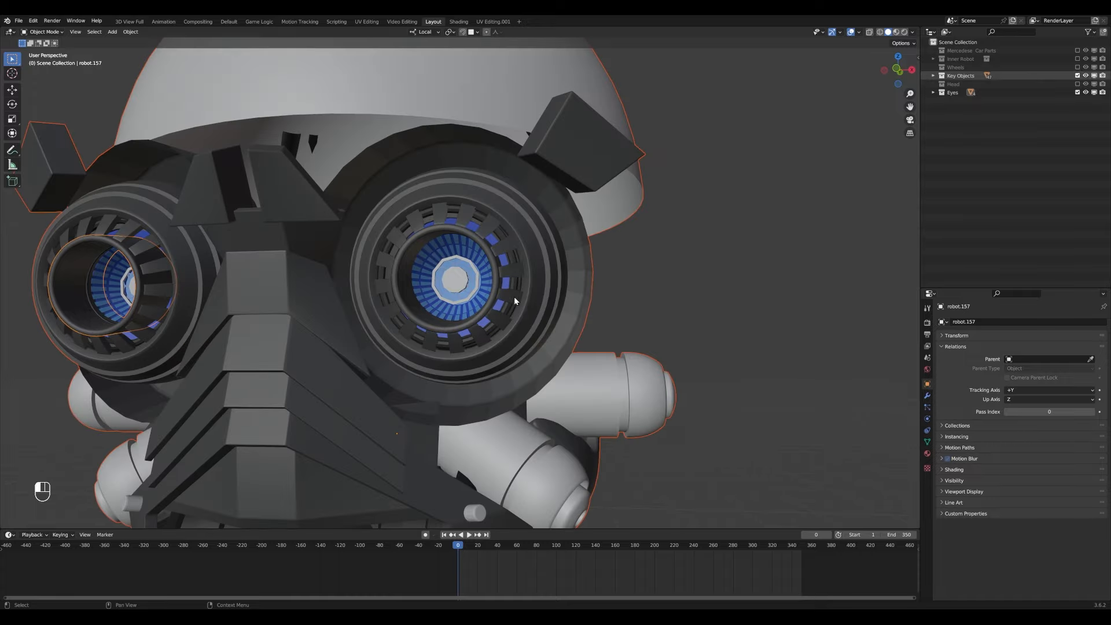
- Hide the head shell around the eyes and check the Eye L object with a cancelled trial move
key("alt+a")
key("h")
key("g")
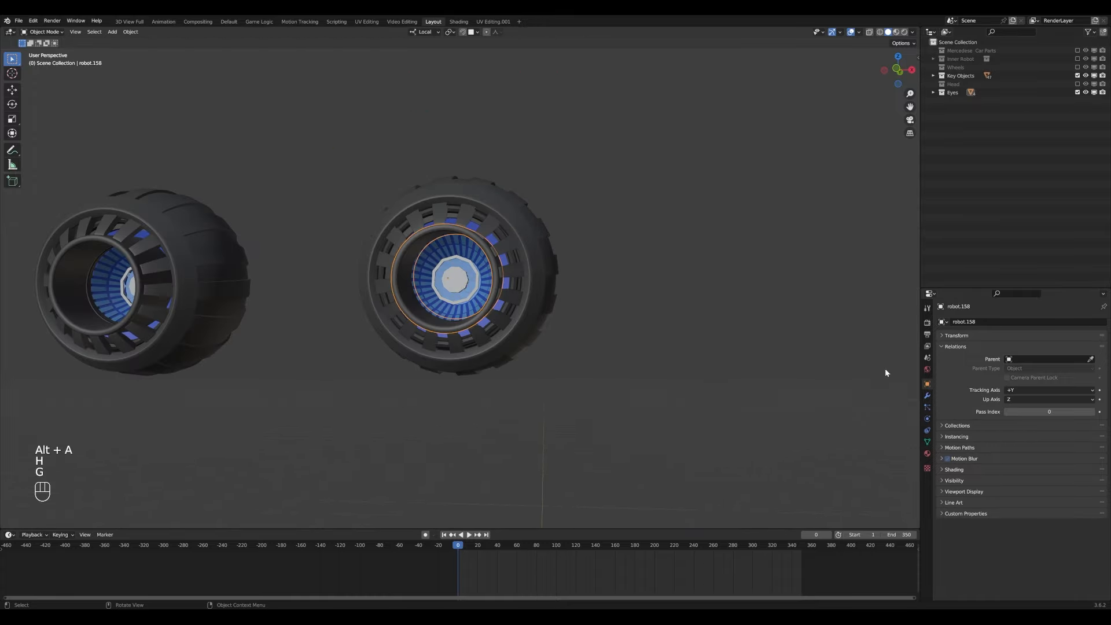
left_click(545, 287)
key("g")
right_click(646, 304)
- Select all the left eye's parts in wireframe view and parent them to Eye L as Object
key("z")
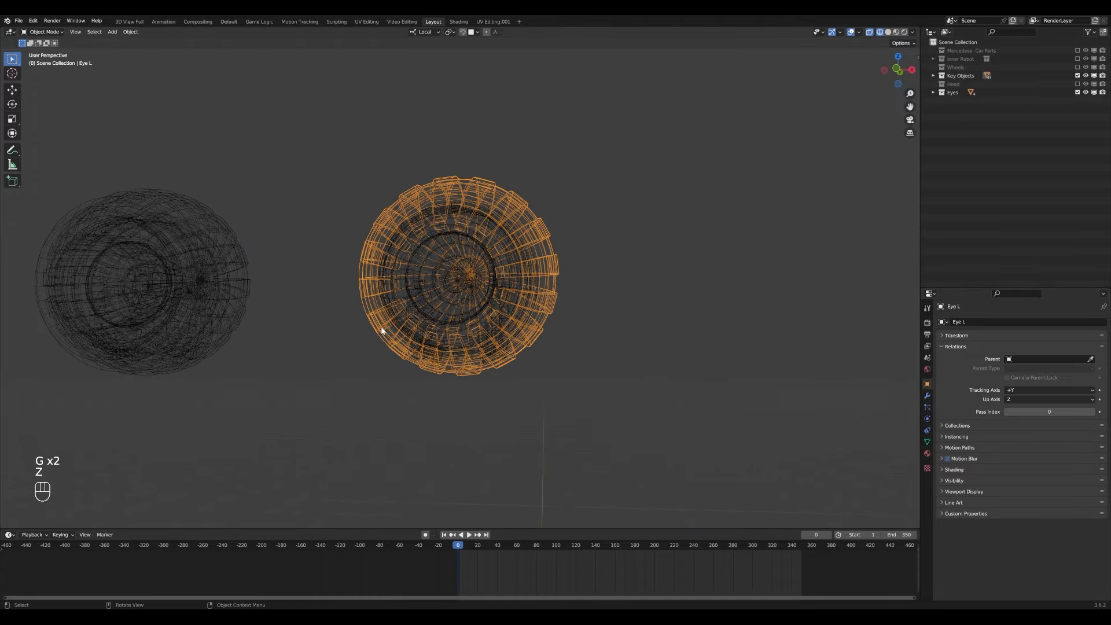
key("b")
left_click_drag(349, 147, 638, 458)
key("z")
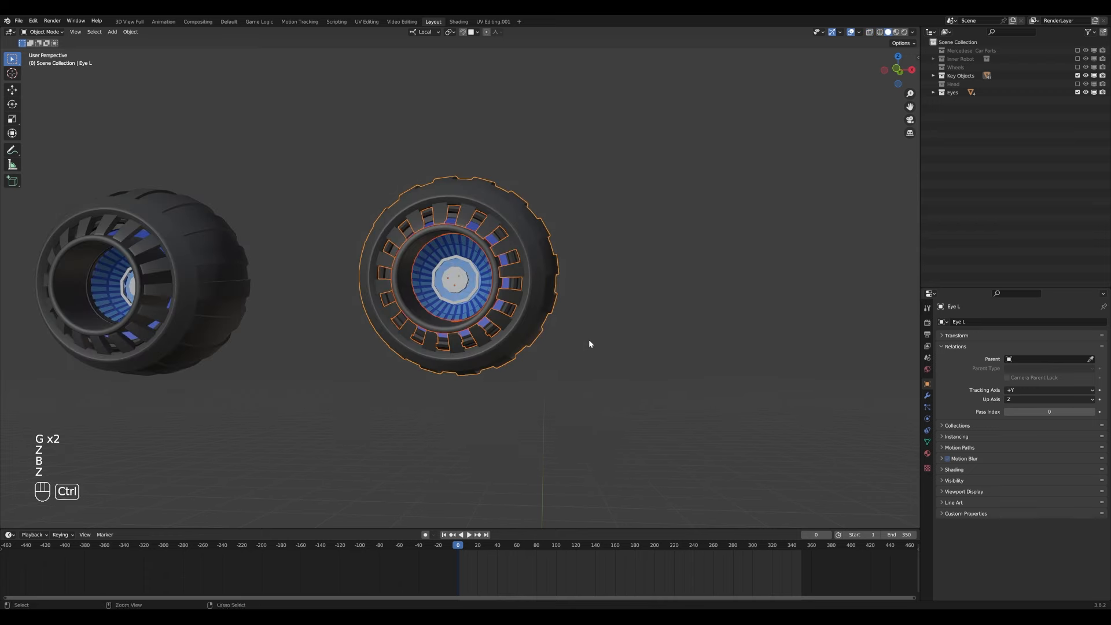
key("ctrl+p")
left_click(588, 342)
- Test the left eye's parenting by trial-moving and rotating Eye L alone, cancelling both transforms
key("alt+a")
left_click(546, 318)
key("g")
right_click(550, 325)
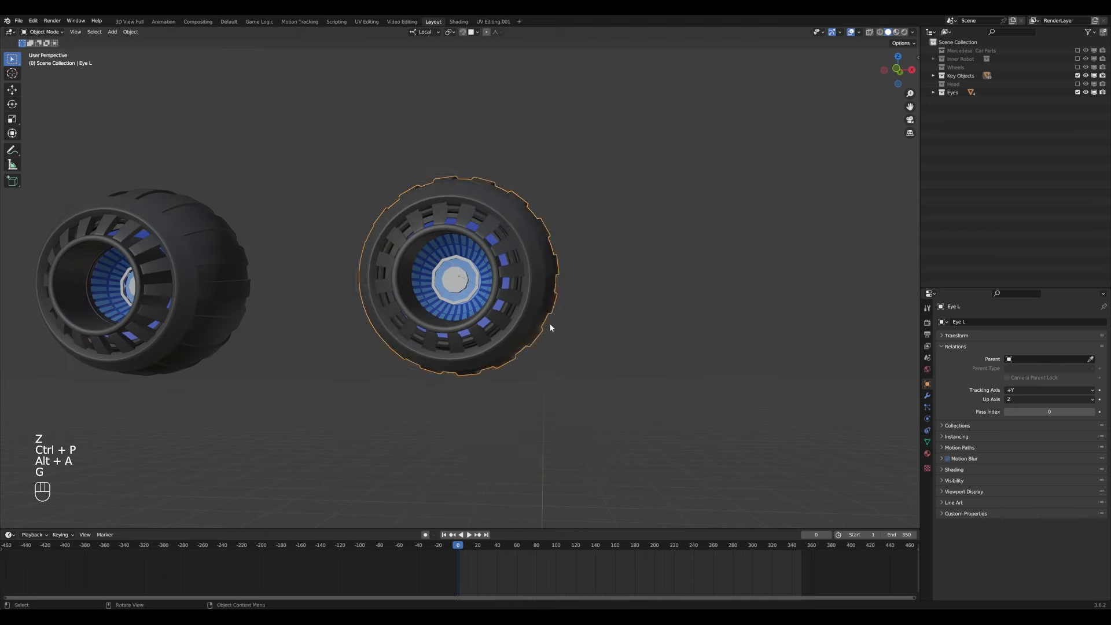
key("r")
key("r")
right_click(544, 333)
- Select all the right eye's parts in wireframe, parent them to Eye R as Object, and return to solid shading
key("z")
key("alt+a")
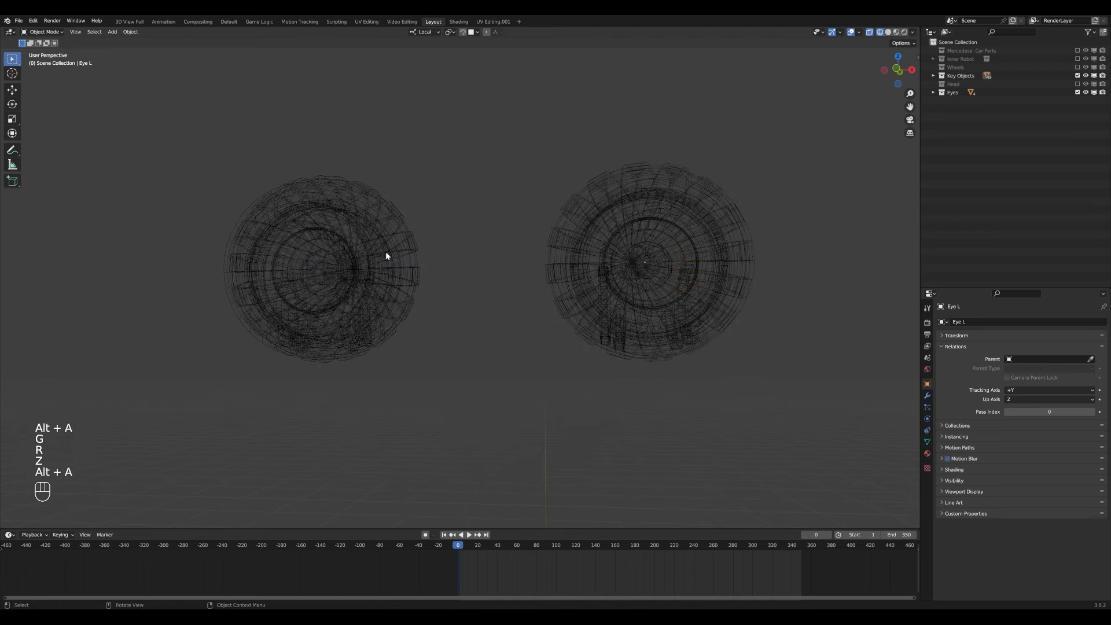
left_click(392, 252)
key("z")
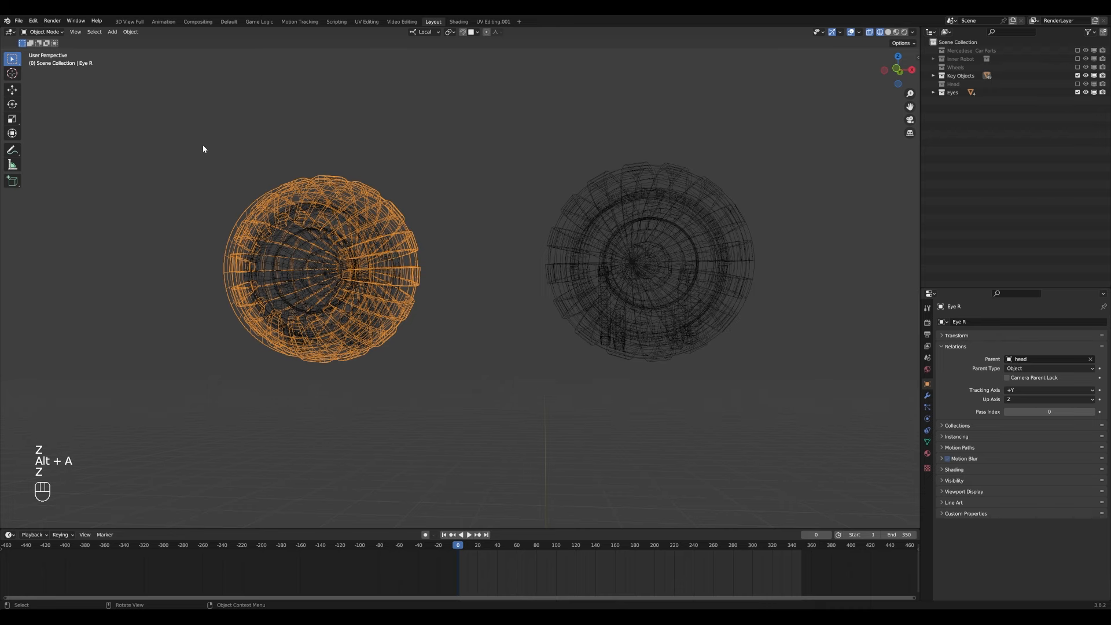
key("b")
left_click_drag(185, 102, 438, 410)
key("ctrl+p")
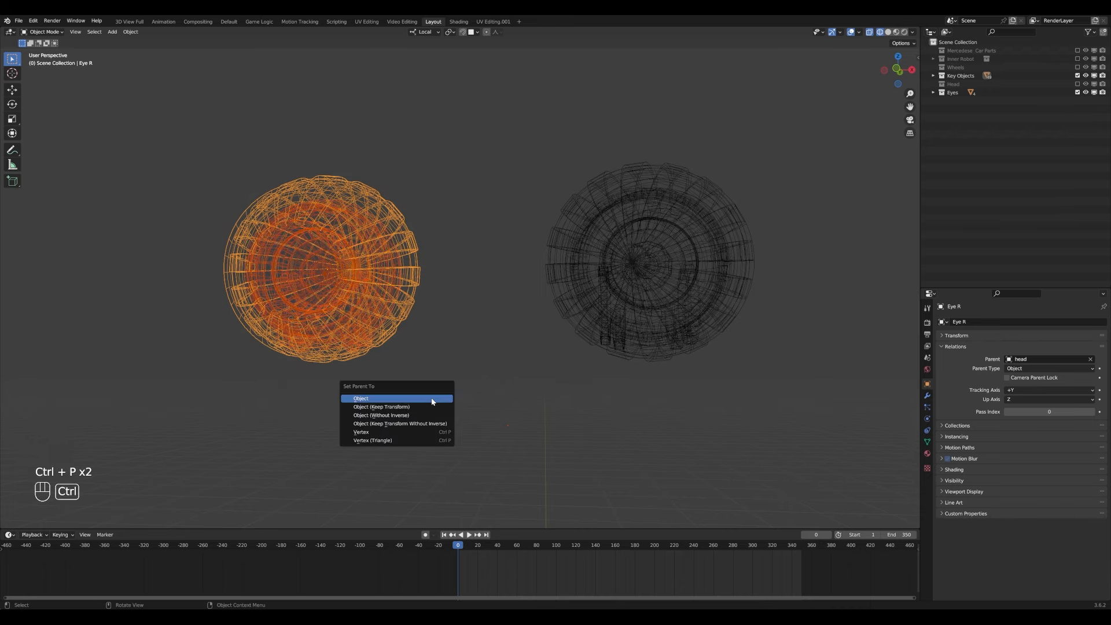
left_click(432, 399)
key("z")
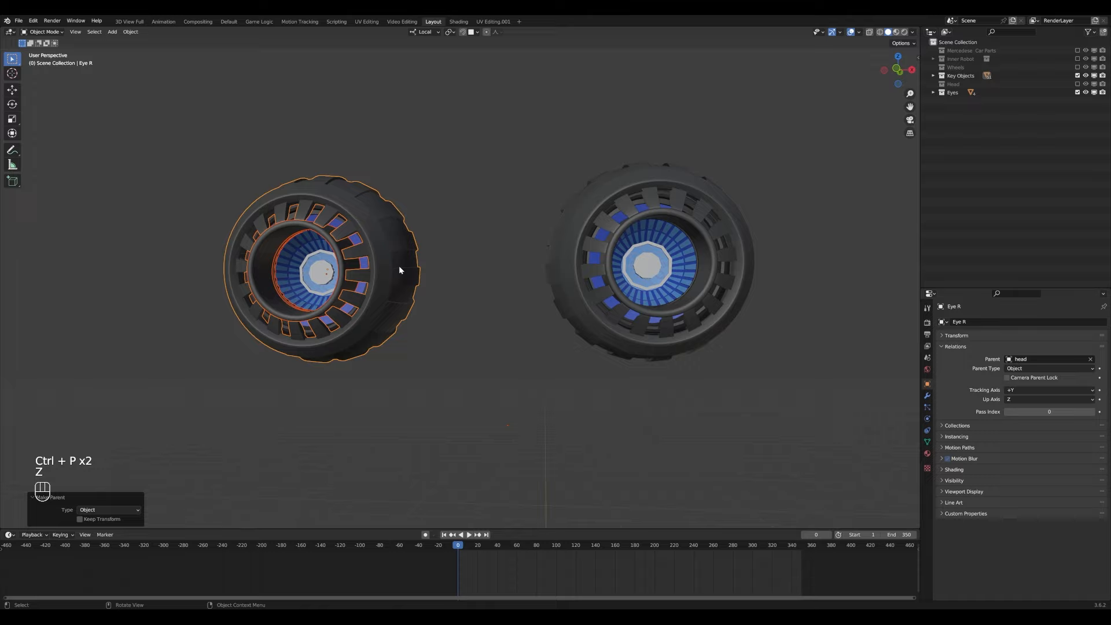
- Test the right eye's parenting with a cancelled trial rotation of Eye R
left_click(399, 269)
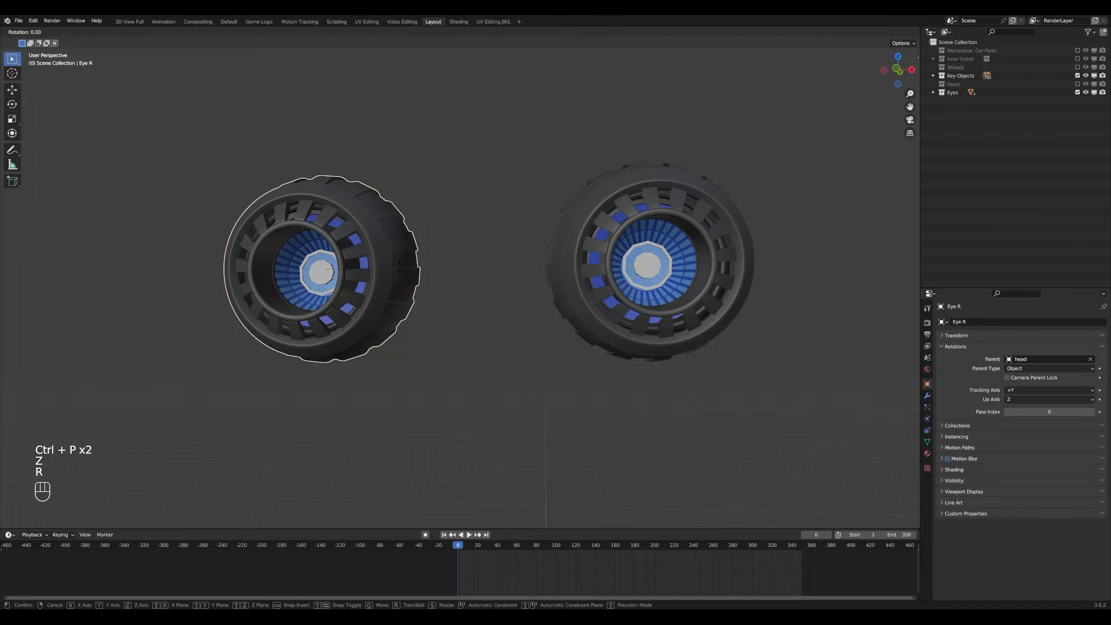
key("r")
right_click(437, 323)
- Unhide the head and switch from the Key Objects and Eyes collections to Inner Robot only
scroll(437, 322, "down", 7)
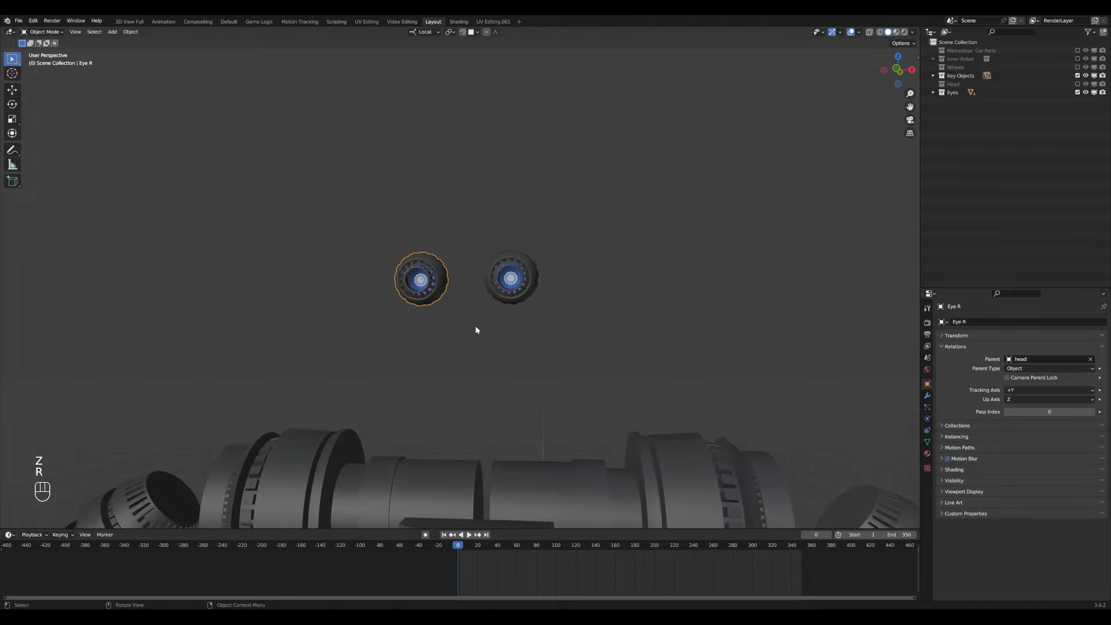
key("alt+h")
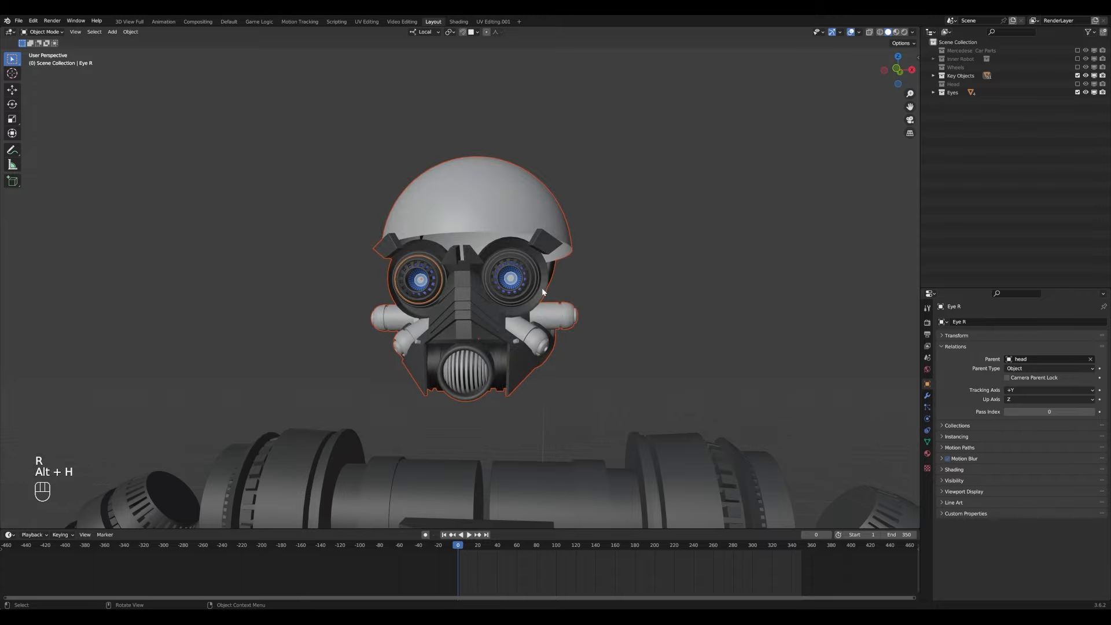
key("alt+a")
left_click(1076, 76)
left_click(1077, 92)
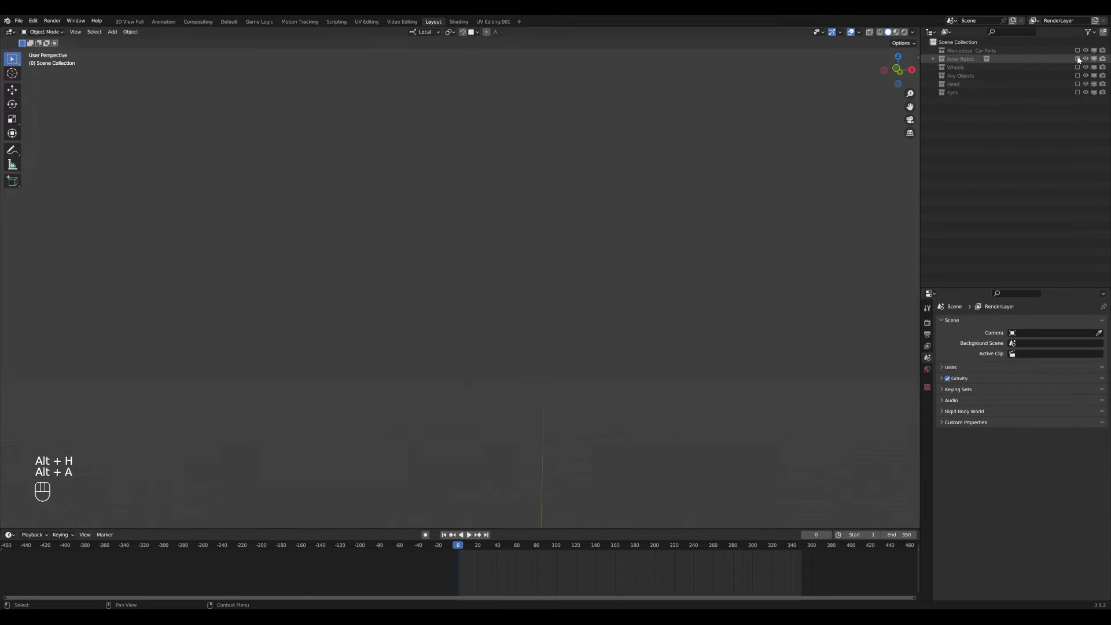
left_click(1077, 58)
- View the robot's torso from the front and show the Mercedes Car Parts collection alongside Inner Robot
key("KP_1")
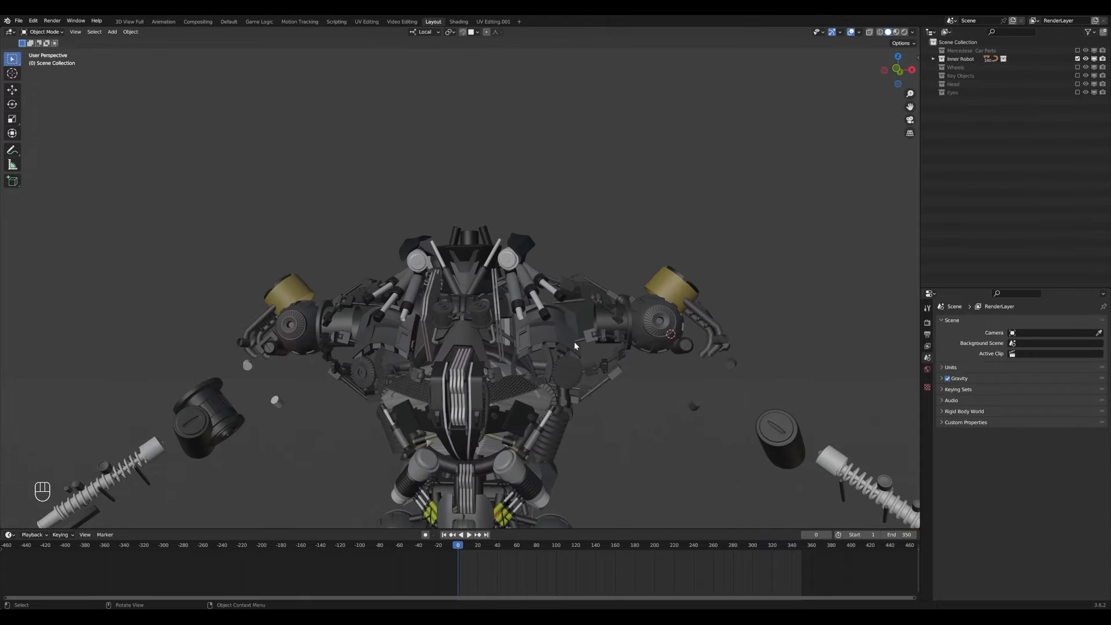
middle_click_drag(353, 414, 355, 347, "shift")
scroll(400, 341, "up", 1)
left_click(461, 336)
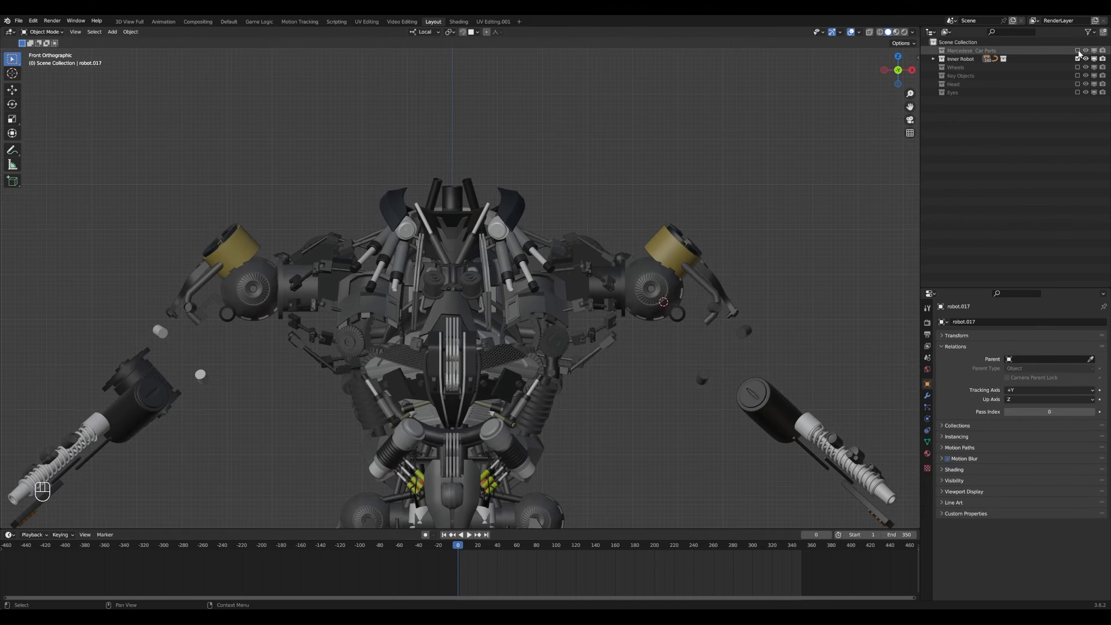
left_click(1077, 51)
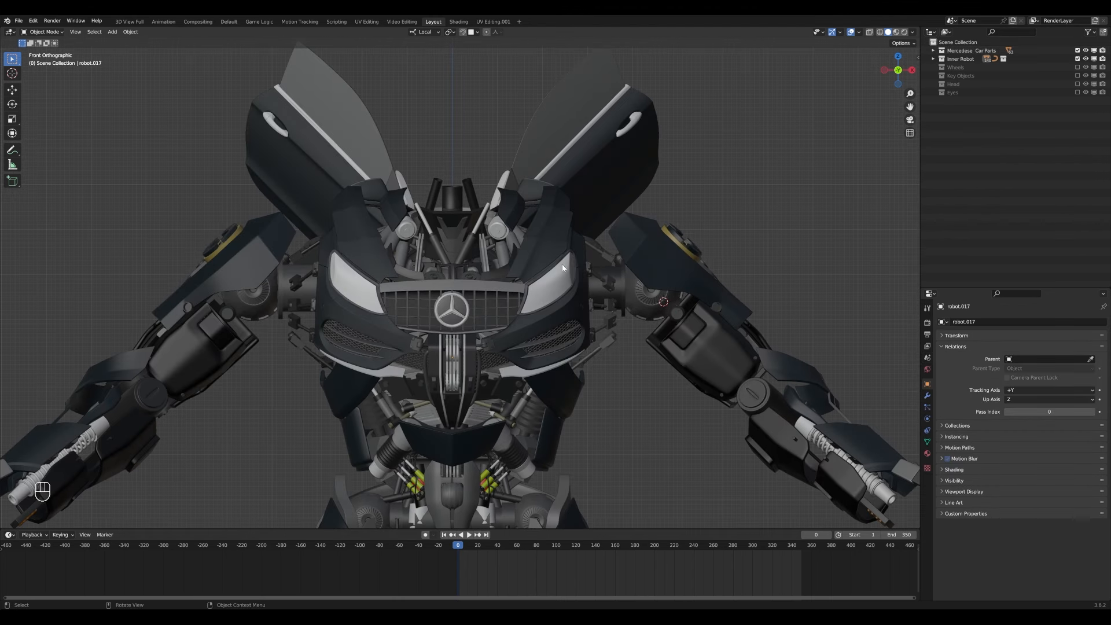
- Hide the headlight trim and front bumper panels covering the robot's chest
left_click(543, 320)
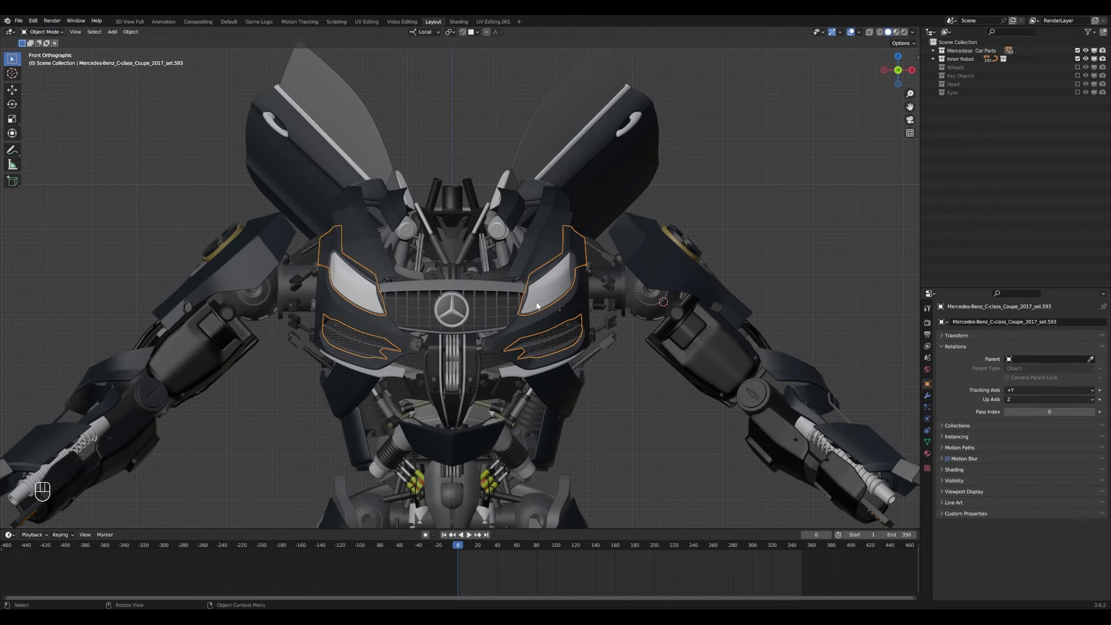
middle_click_drag(543, 320, 517, 319)
key("h")
scroll(517, 321, "up", 3)
left_click(571, 350)
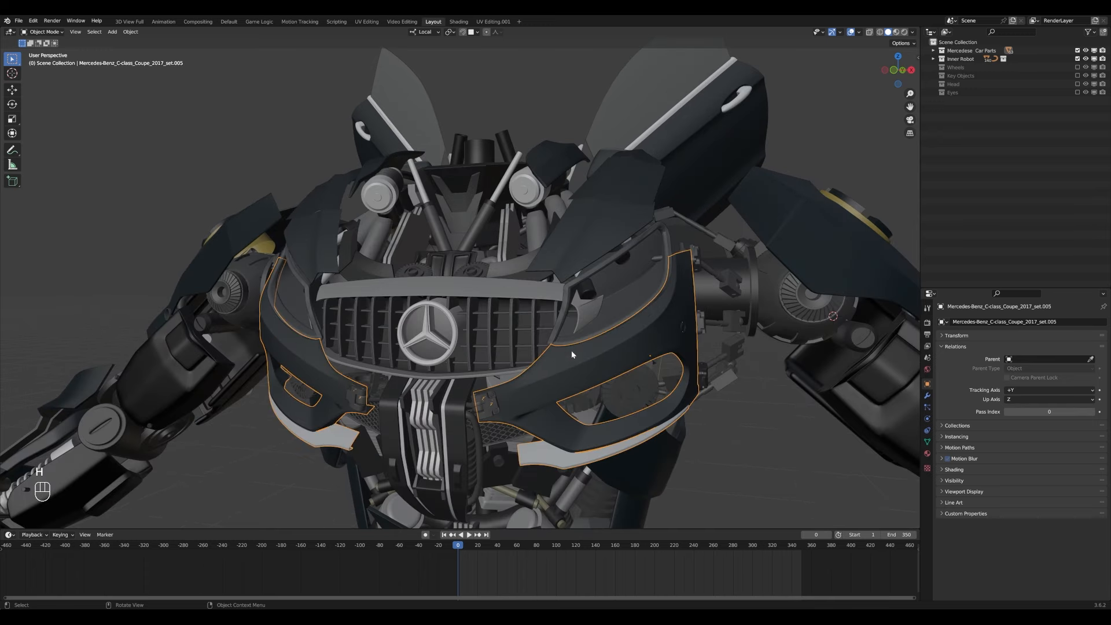
key("h")
- Hide the remaining chest front pieces, including the radiator grille and its Mercedes emblem
left_click(595, 316)
key("h")
left_click(575, 310)
key("h")
left_click(578, 268)
key("h")
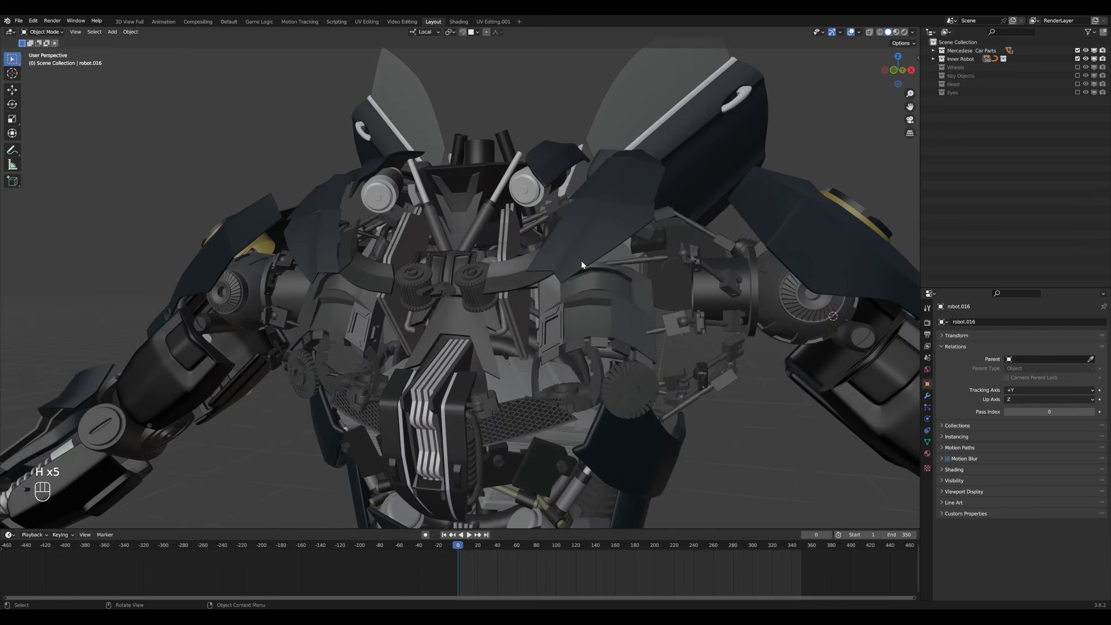
- Hide the hood panel on the robot's left chest and the upper chest pistons beside it
left_click(581, 259)
key("h")
left_click(544, 211)
scroll(533, 214, "down", 4)
left_click(431, 246)
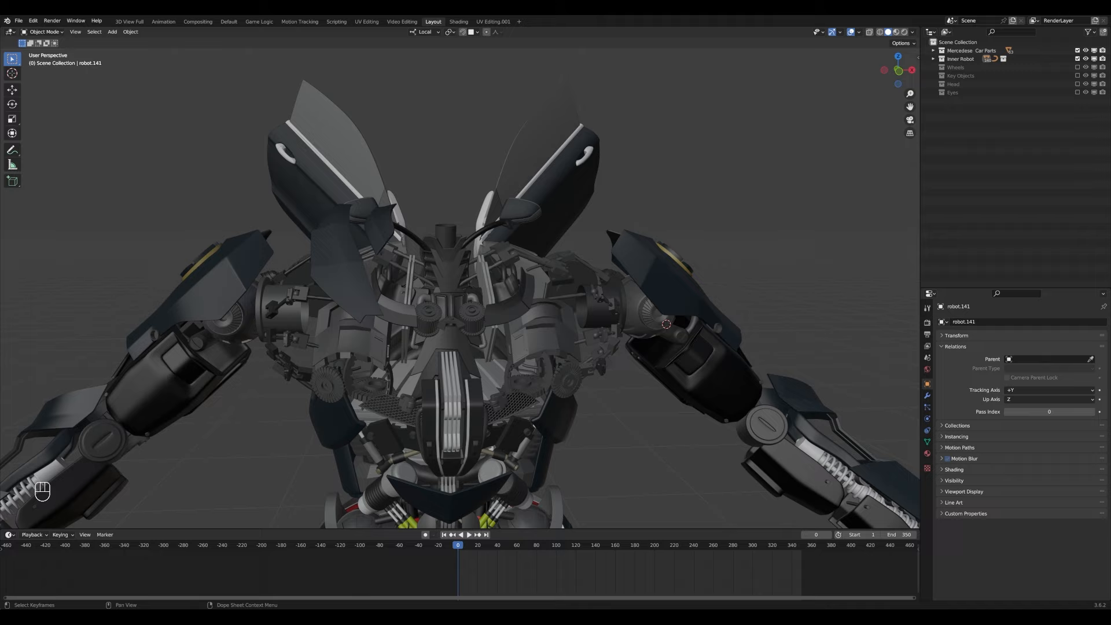
- Hide the car door panels and side mirrors rising behind the robot's shoulders
left_click(560, 265)
middle_click_drag(497, 208, 518, 263, "shift")
key("h")
left_click(619, 218)
key("h")
left_click(431, 261)
key("h")
- Hide the curved cables at the neck and the dark hood panel on the robot's right chest
left_click(452, 298)
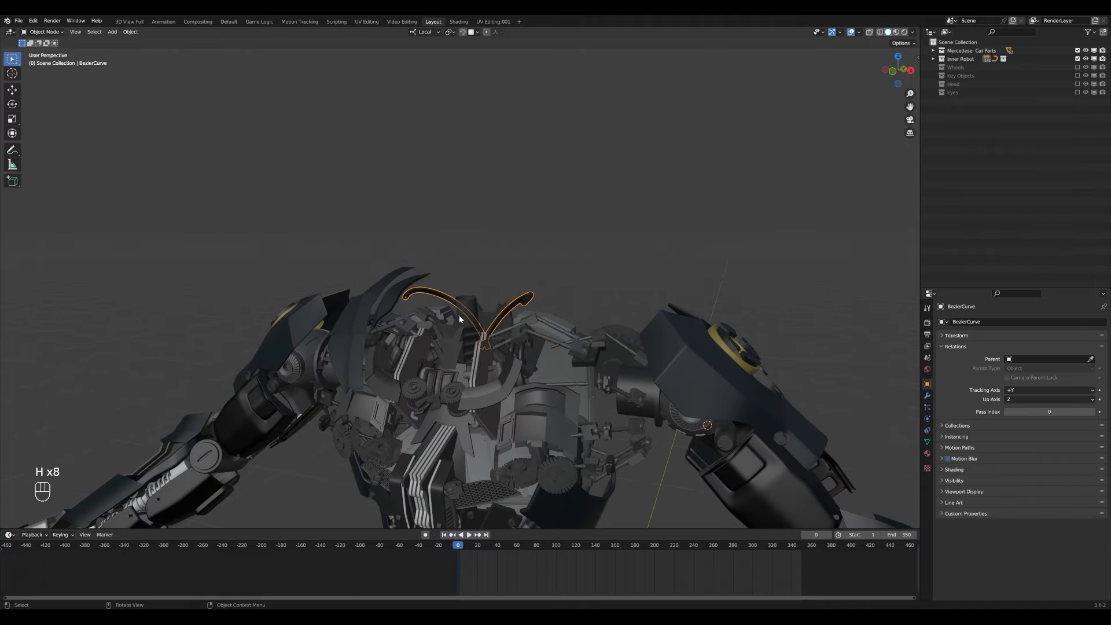
key("h")
middle_click_drag(416, 327, 423, 267)
key("h")
left_click(372, 305)
left_click(431, 336)
middle_click_drag(434, 329, 394, 341)
key("h")
- Hide mechanical parts in the middle of the robot's upper chest
left_click(471, 362)
key("h")
left_click(470, 382)
key("h")
scroll(470, 433, "up", 3)
- Hide the gears, cylinders and joint parts around the robot's left shoulder
middle_click_drag(470, 433, 606, 321)
left_click(606, 321, "shift")
key("b")
left_click_drag(607, 321, 639, 220)
key("h")
key("h")
middle_click_drag(638, 216, 659, 249)
key("h")
key("h")
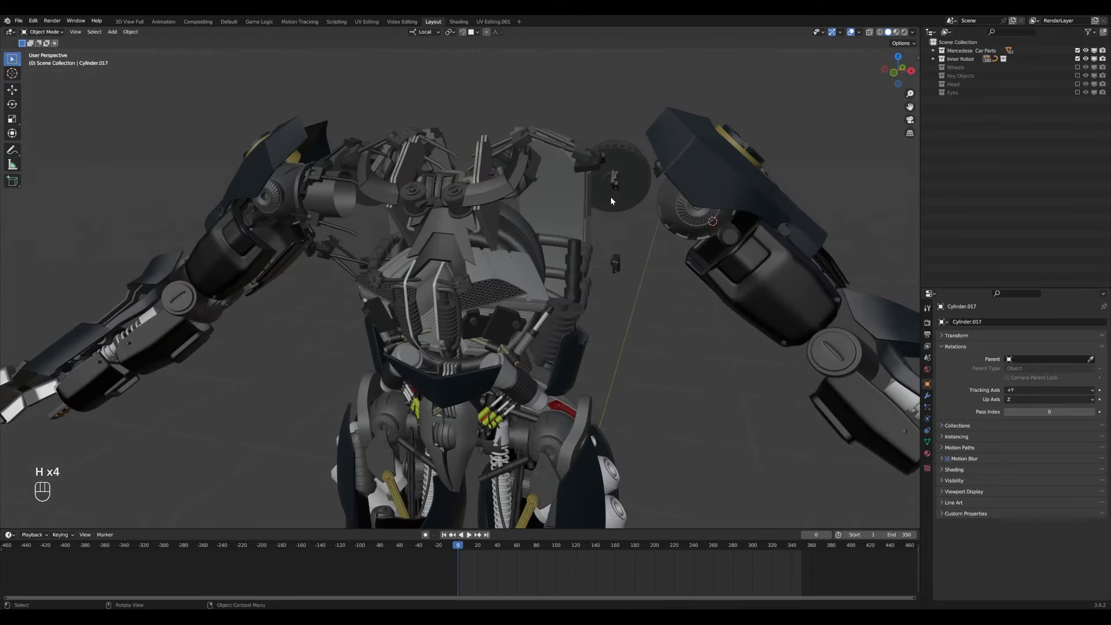
left_click(610, 196)
key("h")
key("h")
- Hide the inner upper torso mechanics and the joint pieces at the robot's right shoulder
middle_click_drag(505, 255, 528, 174)
left_click_drag(529, 144, 391, 243)
key("h")
left_click_drag(344, 170, 295, 231)
key("h")
key("h")
- Hide the remaining lower torso parts between the chest and the pelvis
mouse_move(295, 231)
middle_mouse_down()
mouse_move(262, 191)
mouse_move(307, 231)
middle_mouse_up()
left_click_drag(324, 268, 372, 299)
middle_click_drag(434, 359, 480, 324)
left_click(483, 324)
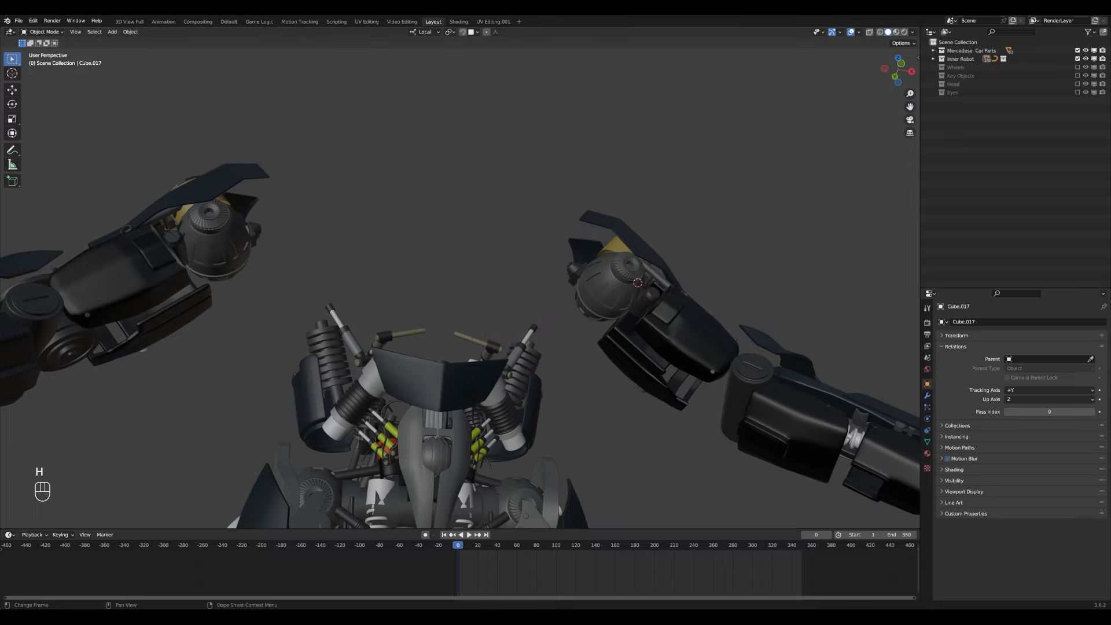
key("h")
middle_click_drag(350, 328, 493, 347)
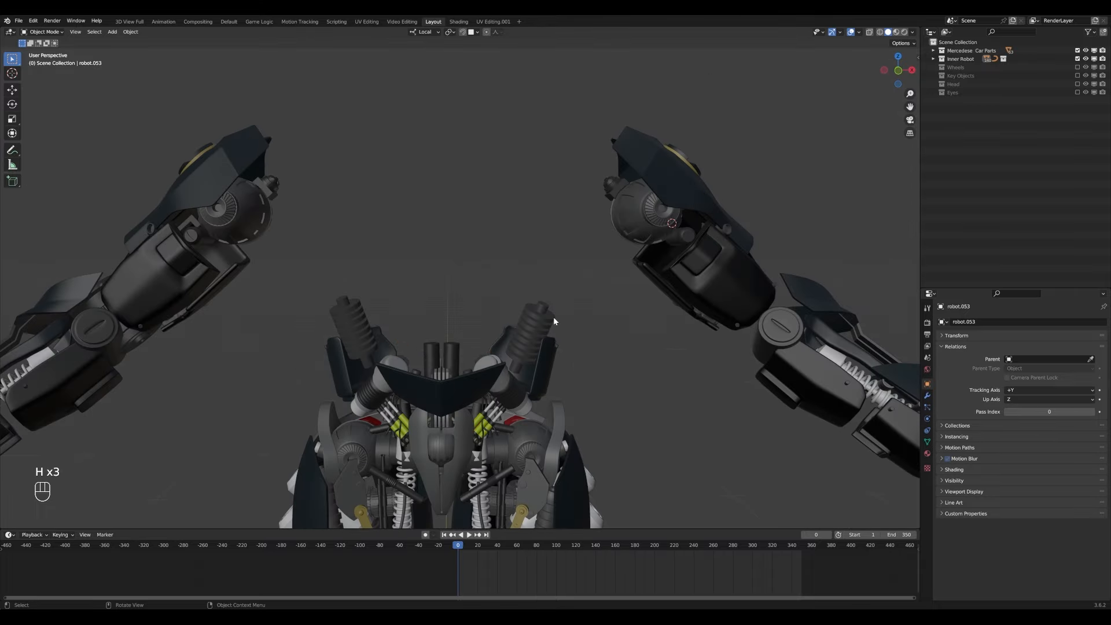
- Reveal the hidden torso parts and move them into a new collection named Torso
key("alt+h")
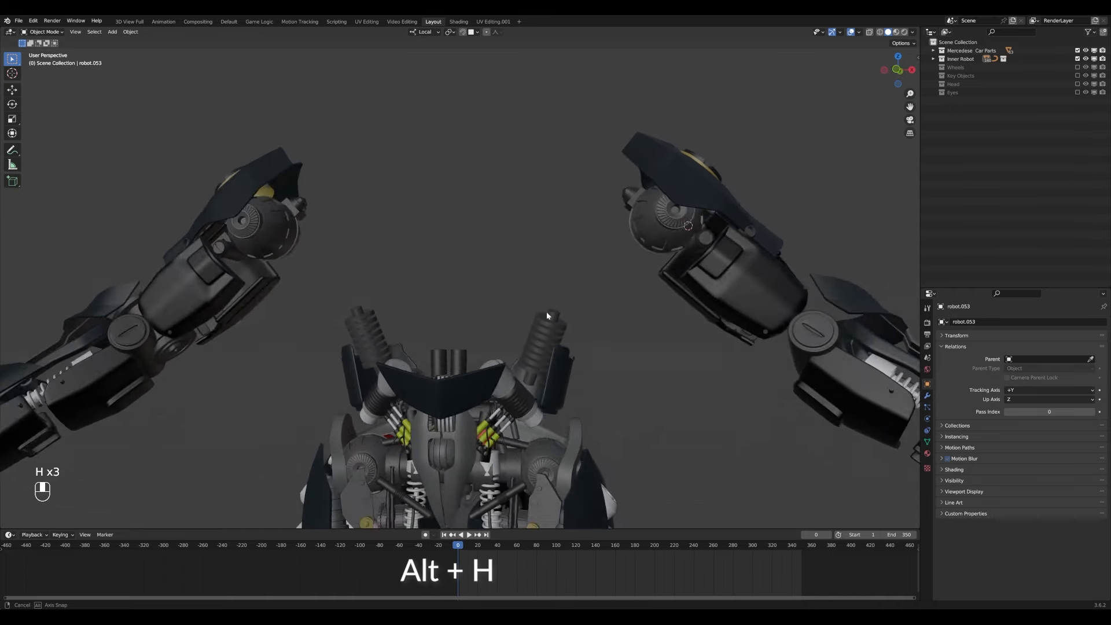
key("m")
left_click(493, 304)
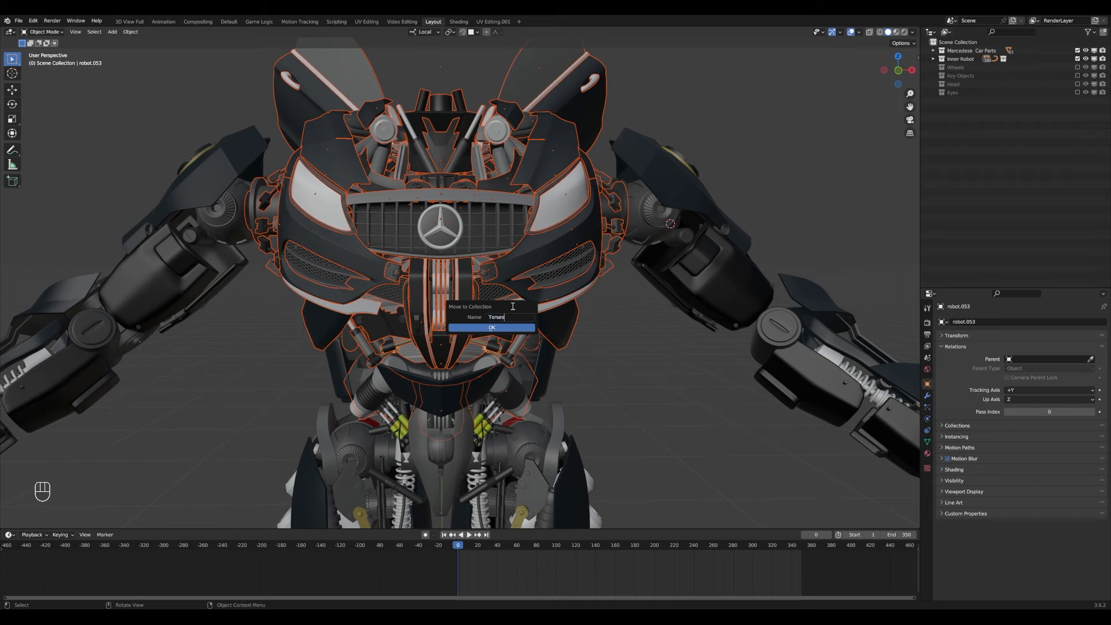
key("Return")
double_click(956, 100)
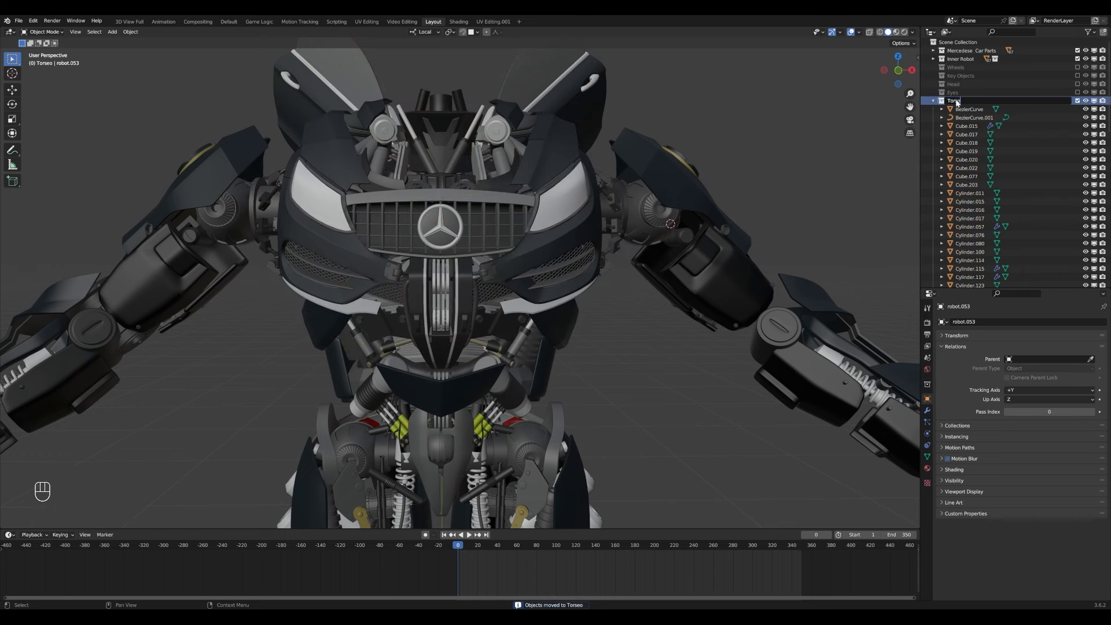
left_click(932, 101)
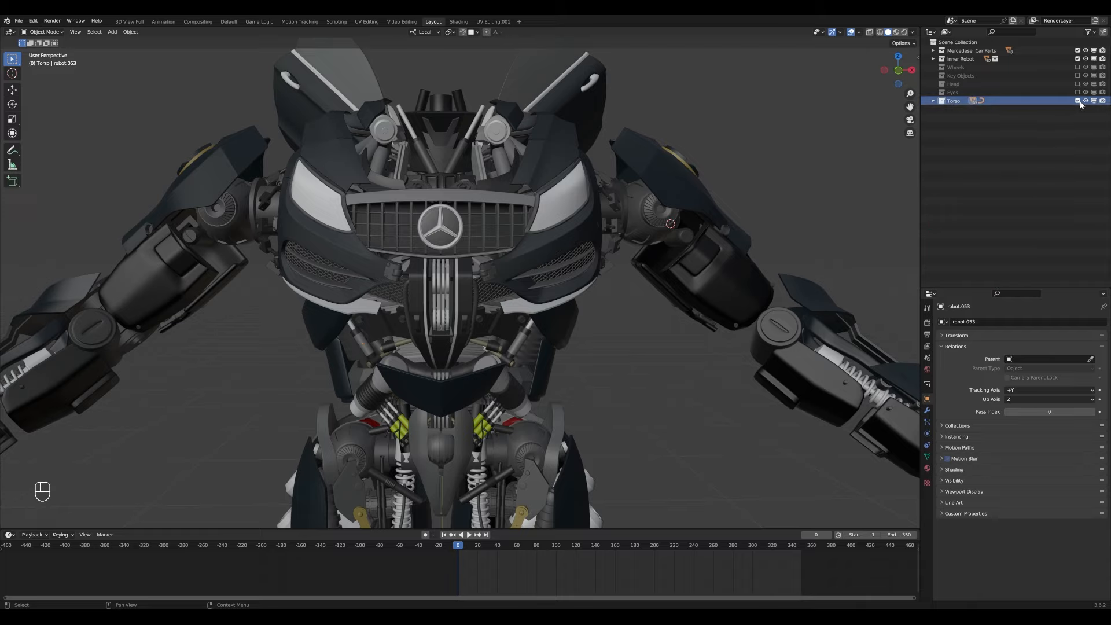
- Exclude the Inner Robot and Mercedes Car Parts collections so only the Torso collection is shown
left_click(1077, 100)
scroll(710, 242, "down", 5)
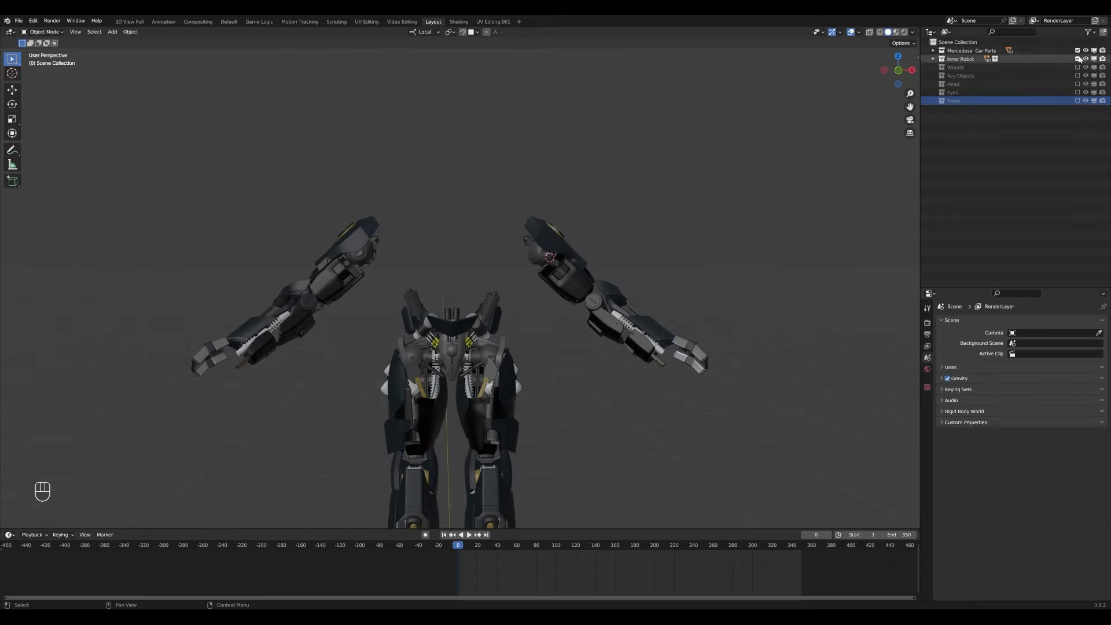
left_click(1077, 58)
left_click(1078, 50)
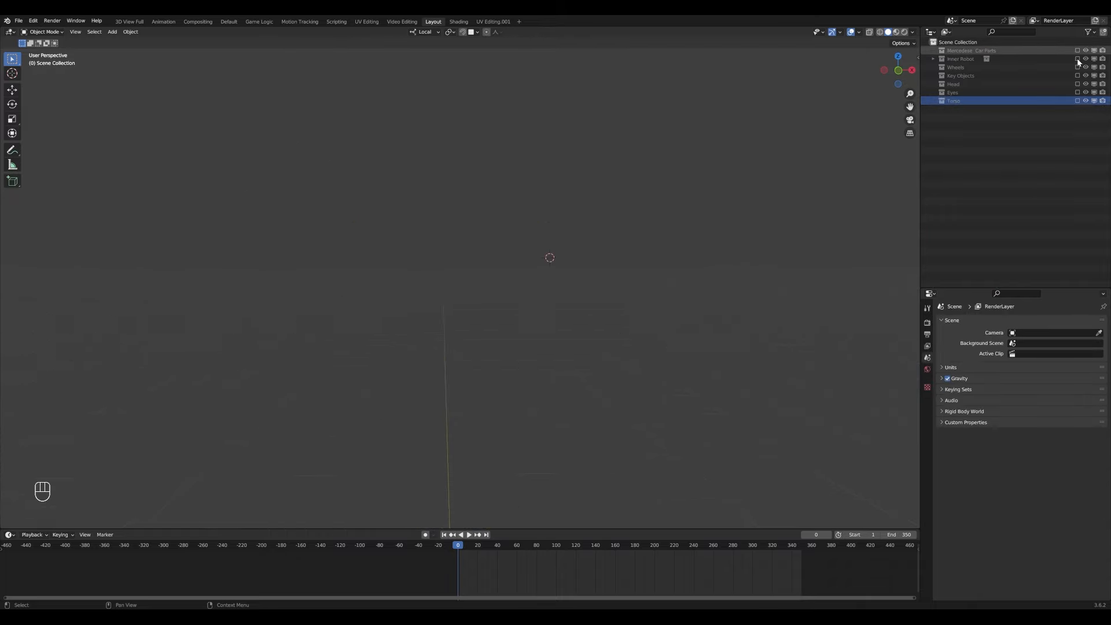
left_click(1077, 101)
- Show the Key Objects collection and parent all Torso objects to Chest part, using the Object parent type
key("a")
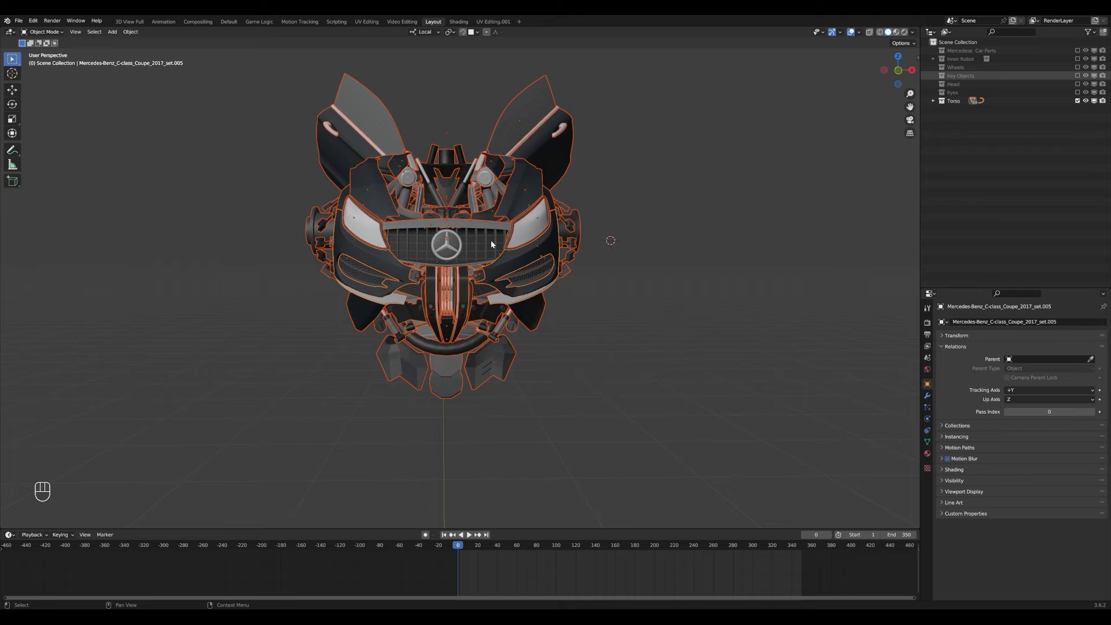
middle_click_drag(508, 255, 829, 146)
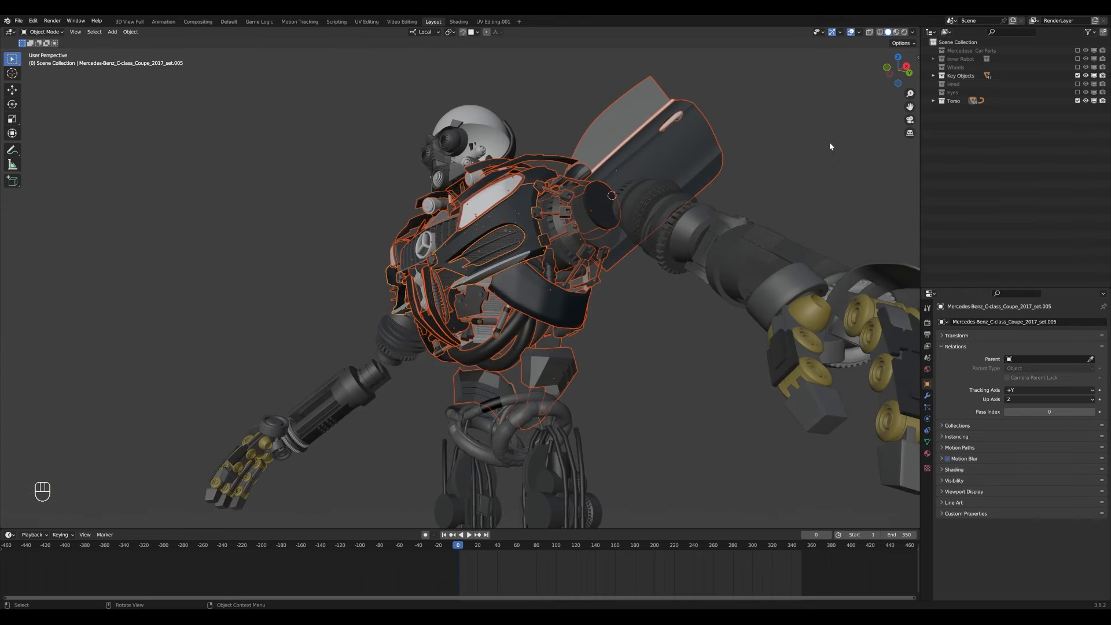
left_click(932, 76)
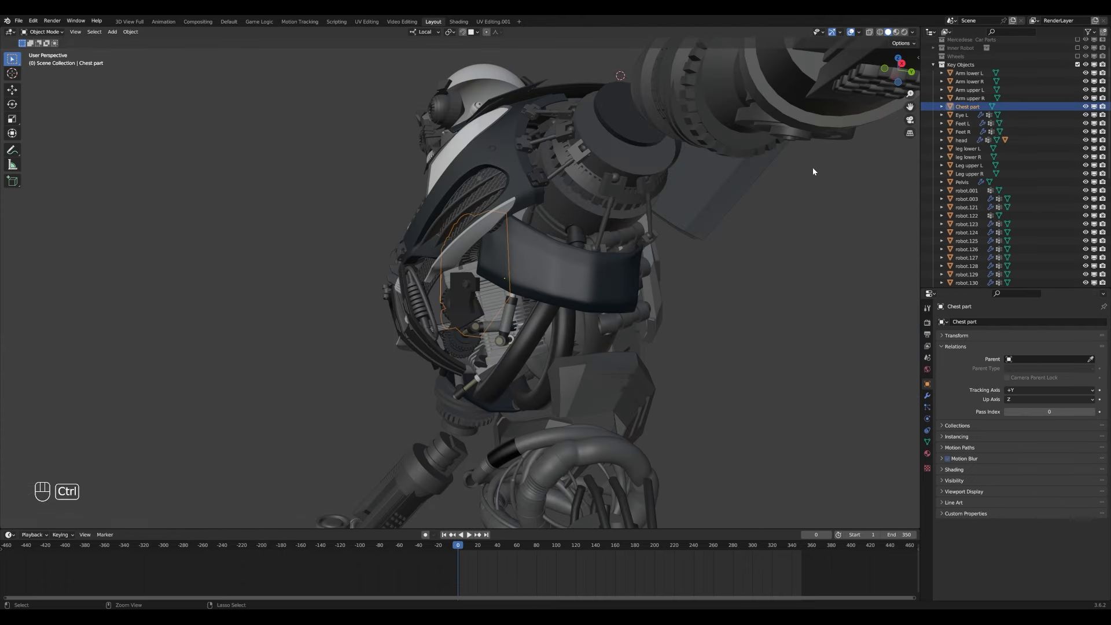
key("ctrl+z")
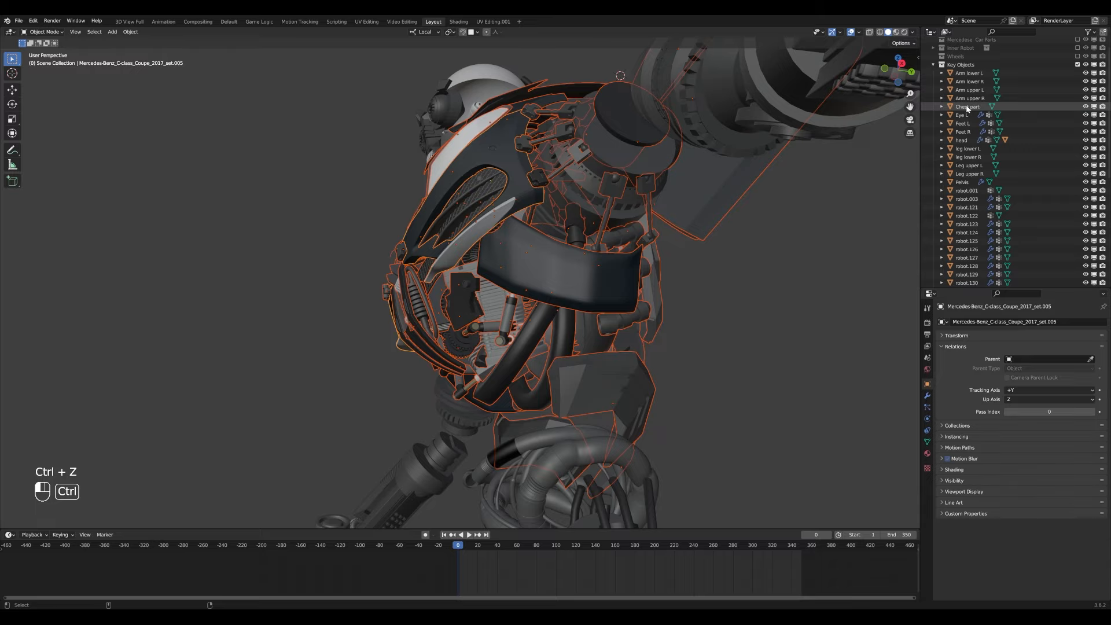
left_click(967, 107, "ctrl")
key("ctrl+p")
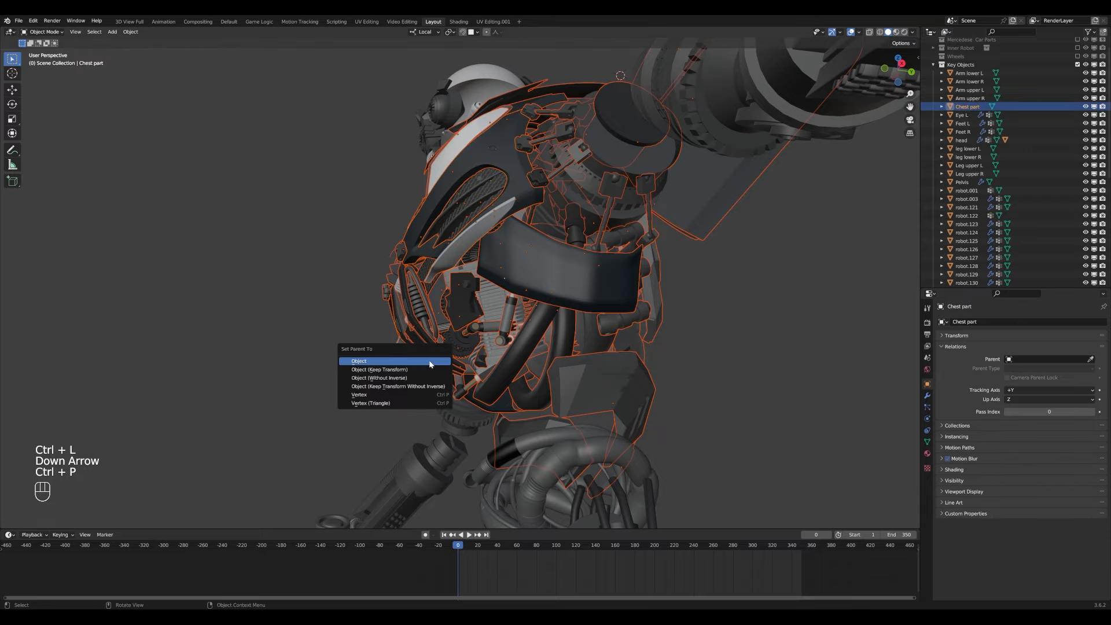
left_click(431, 363)
- Try a free trackball rotation of Chest part to check that the torso parts follow it
scroll(610, 249, "down", 3)
middle_click_drag(610, 249, 650, 302)
key("r")
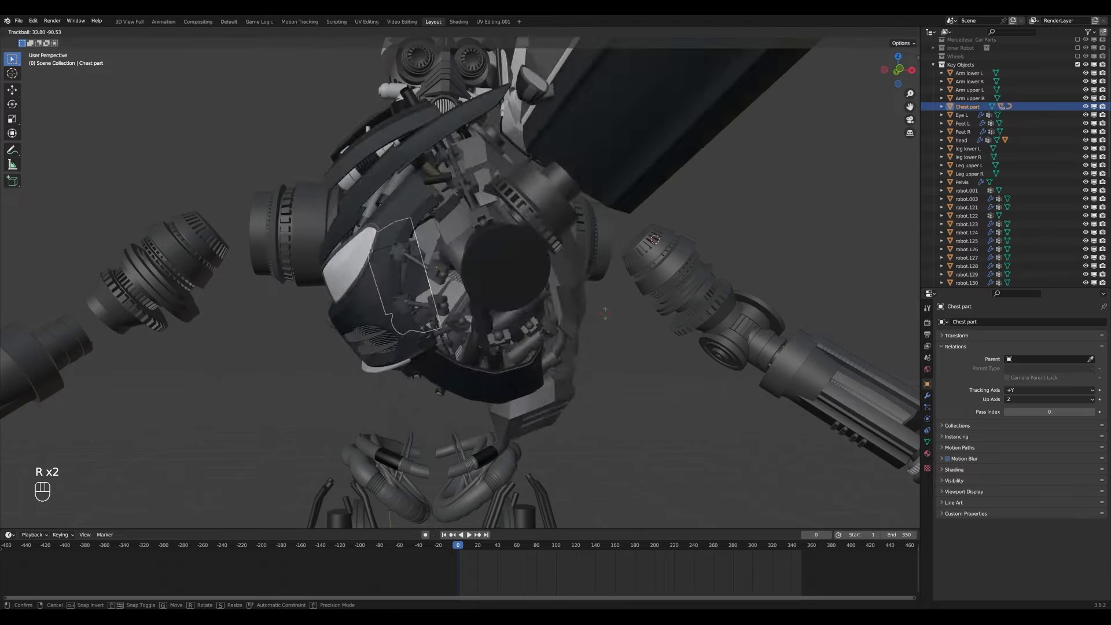
key("r")
right_click(497, 299)
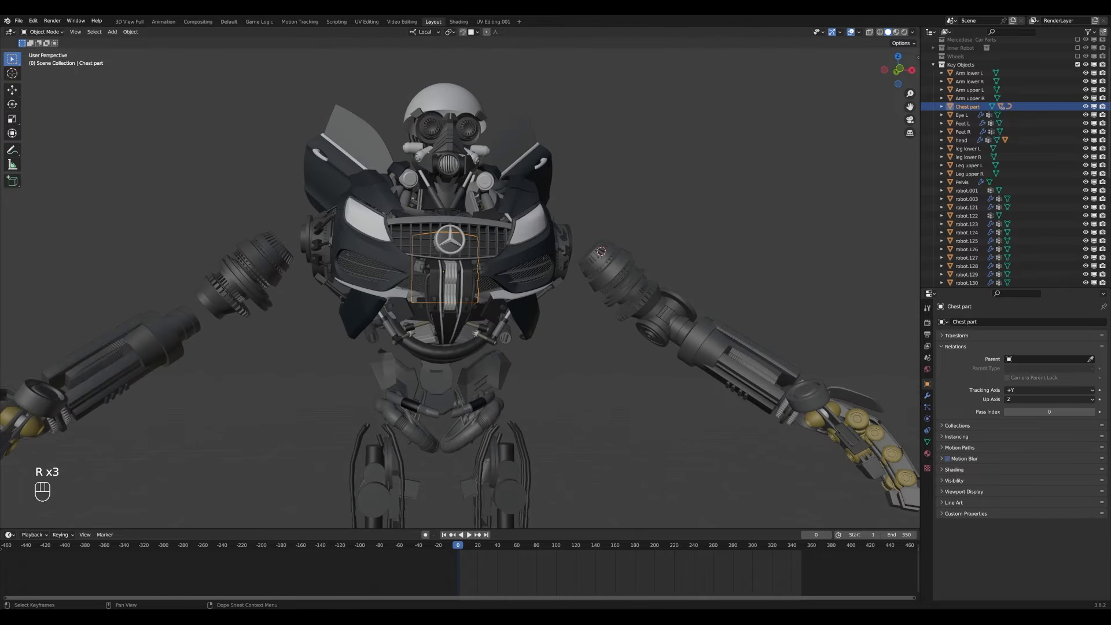
- Switch to the front view and show only the Inner Robot collection
key("alt+a")
key("KP_1")
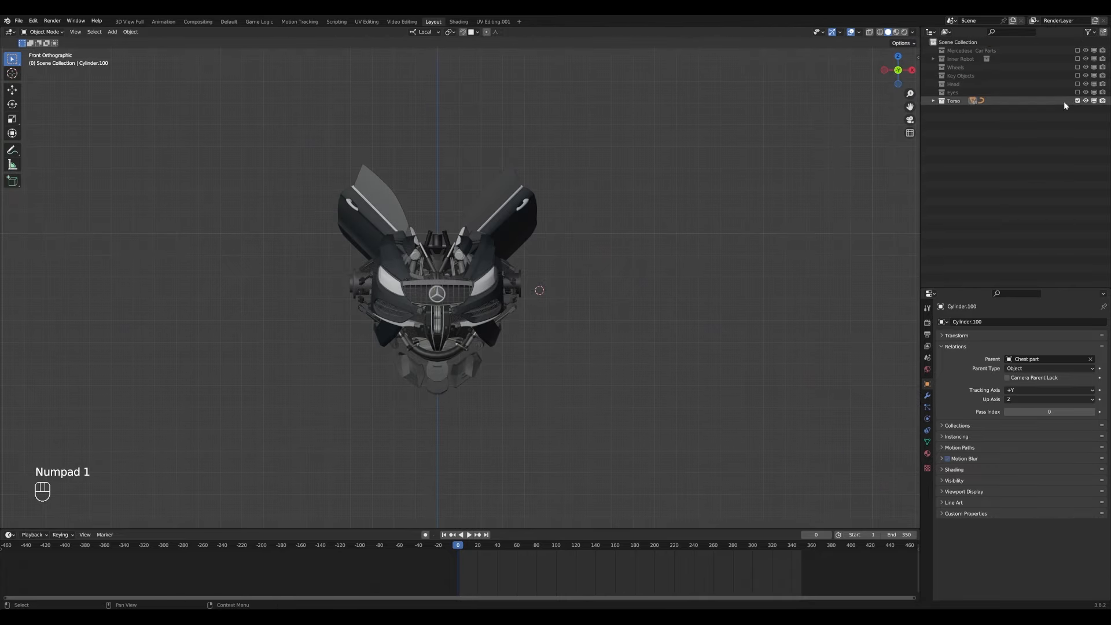
left_click(1078, 101)
left_click(1078, 59)
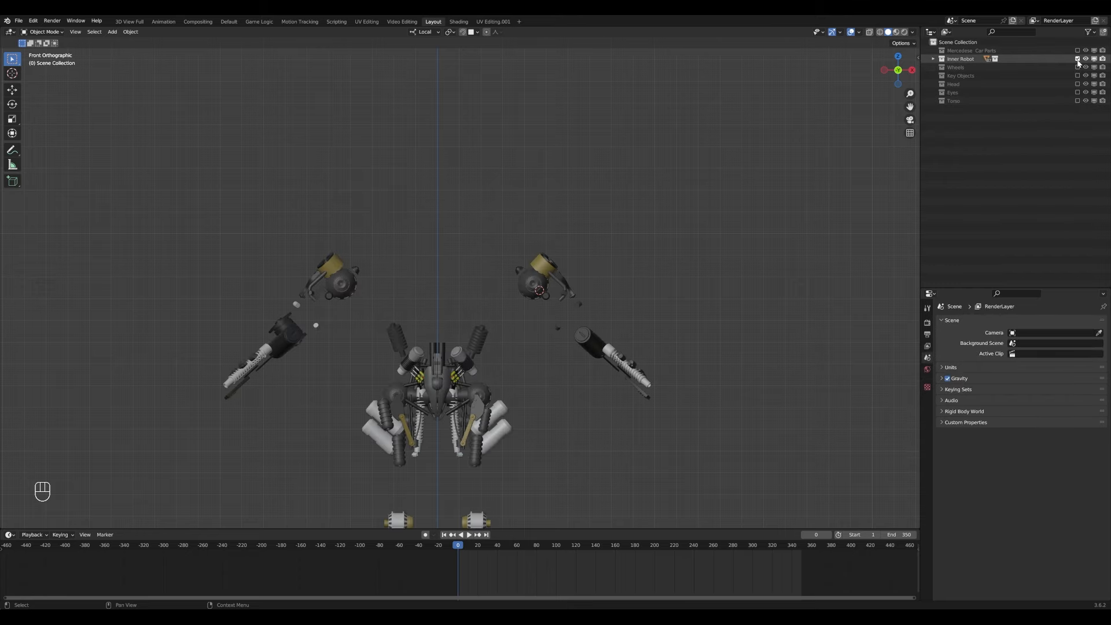
- Move the inner shoulder and upper arm parts on both sides into a new collection named Upper Arms
scroll(646, 290, "up", 3)
left_click(647, 290)
middle_click(636, 289, "alt")
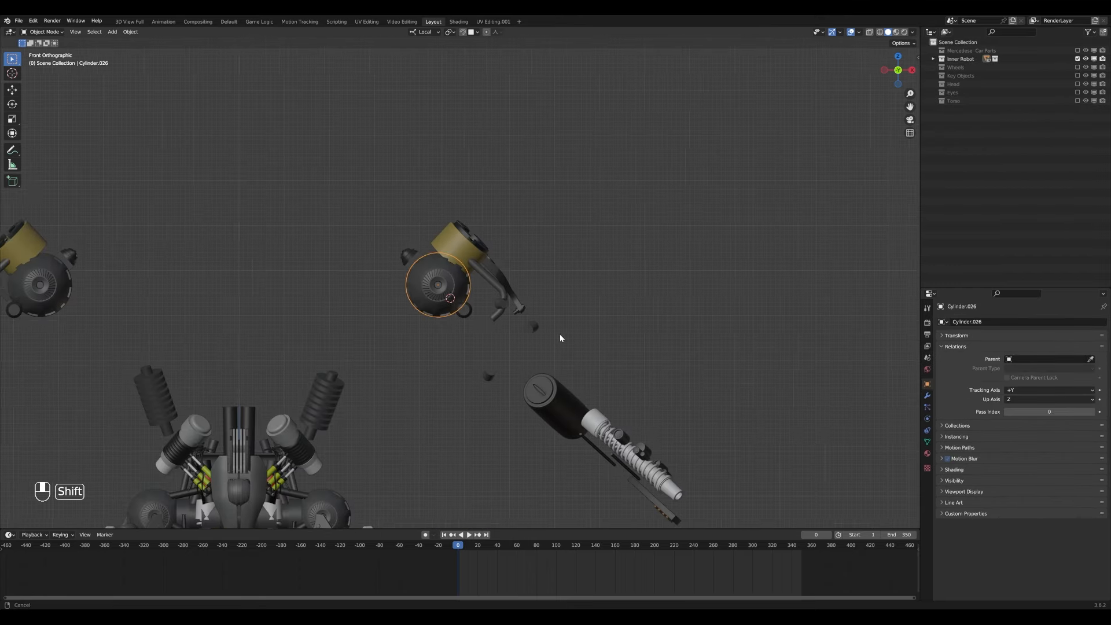
scroll(422, 288, "up", 2)
key("alt+a")
key("b")
left_click_drag(362, 181, 556, 359)
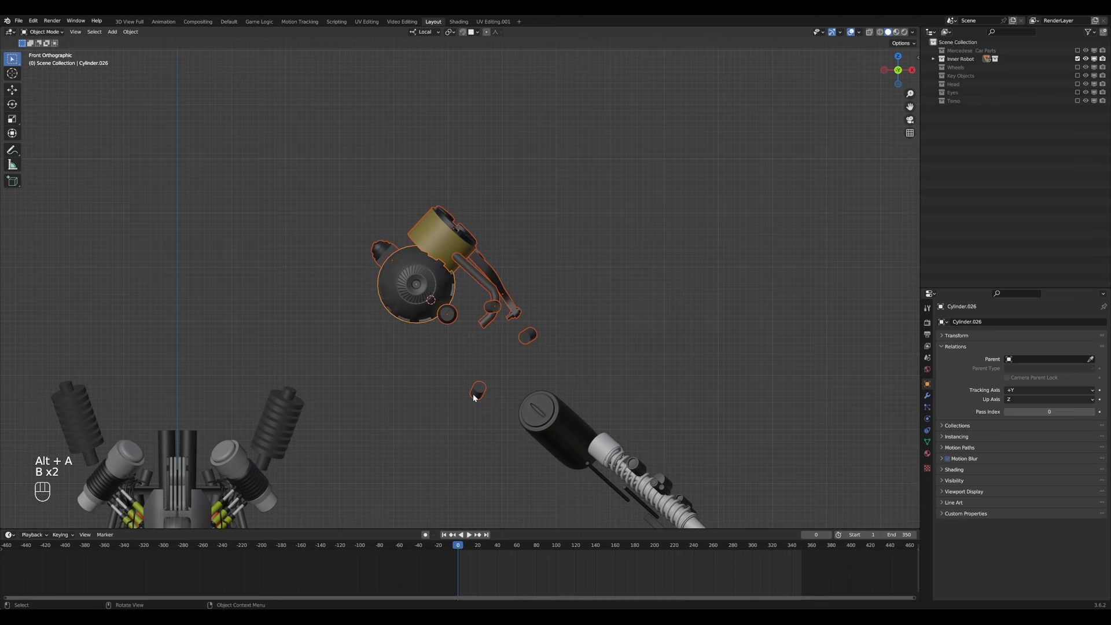
scroll(473, 393, "down", 2)
middle_click_drag(473, 394, 370, 277, "shift")
scroll(205, 289, "up", 2)
key("m")
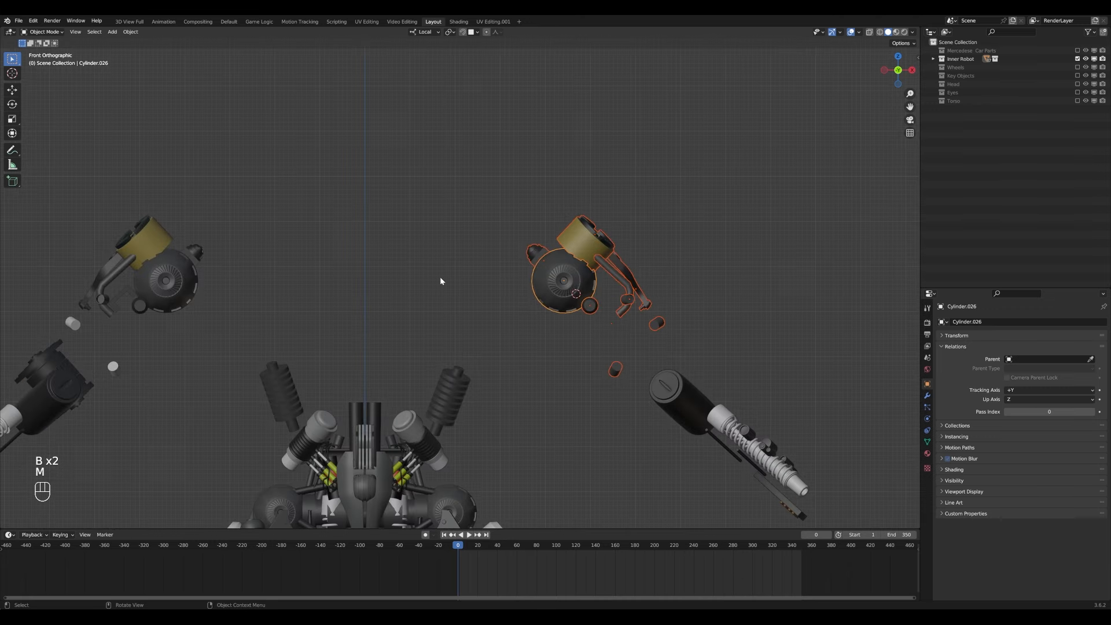
left_click_drag(64, 184, 197, 324)
key("b")
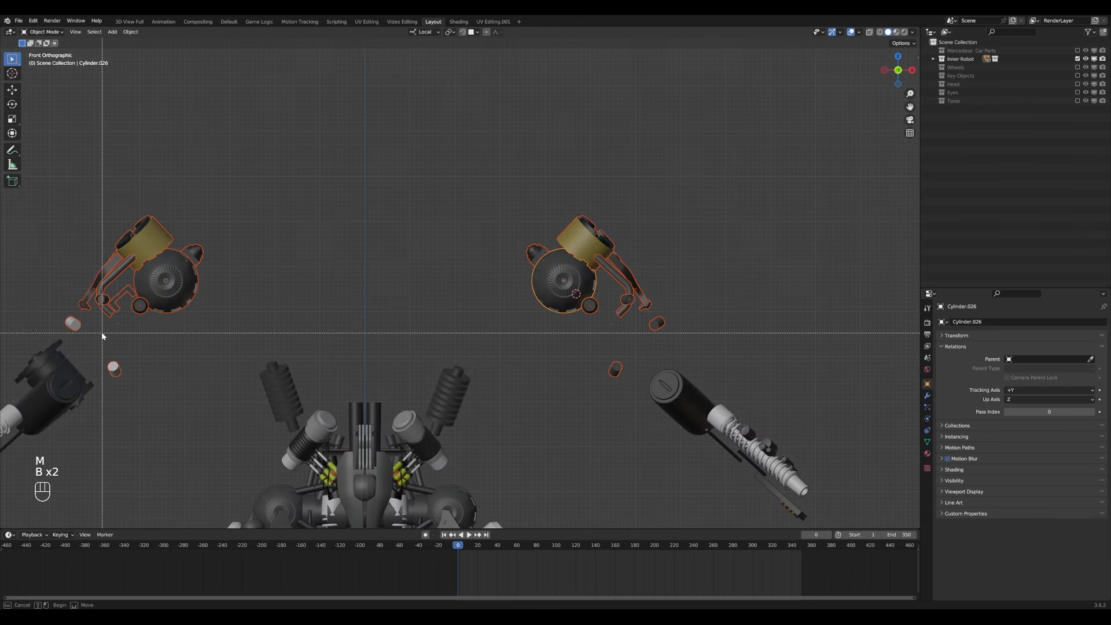
key("m")
left_click(385, 258)
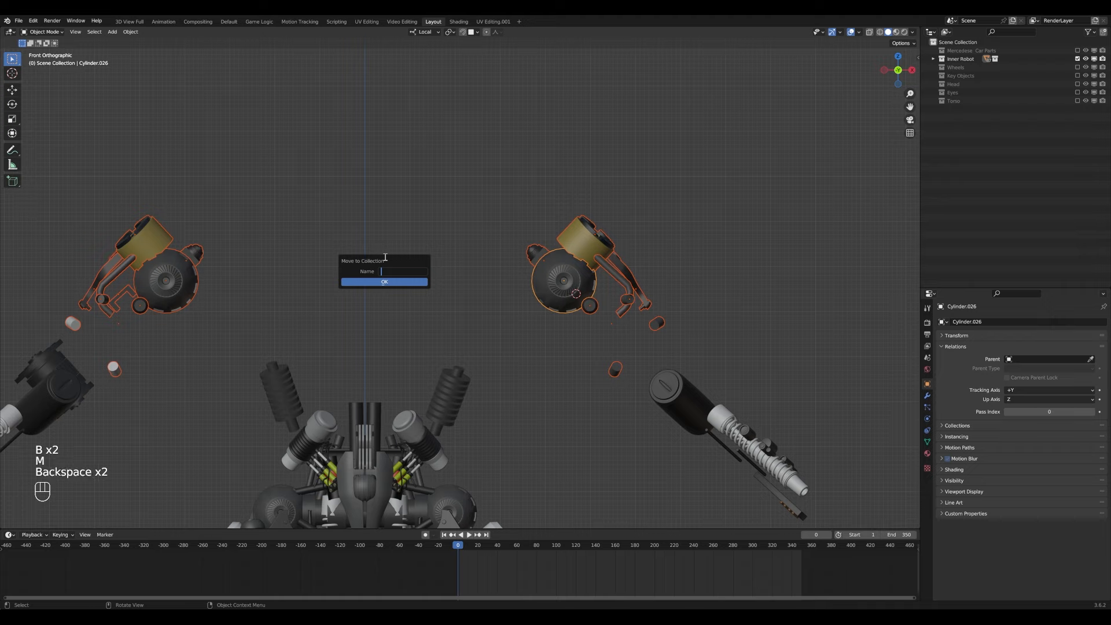
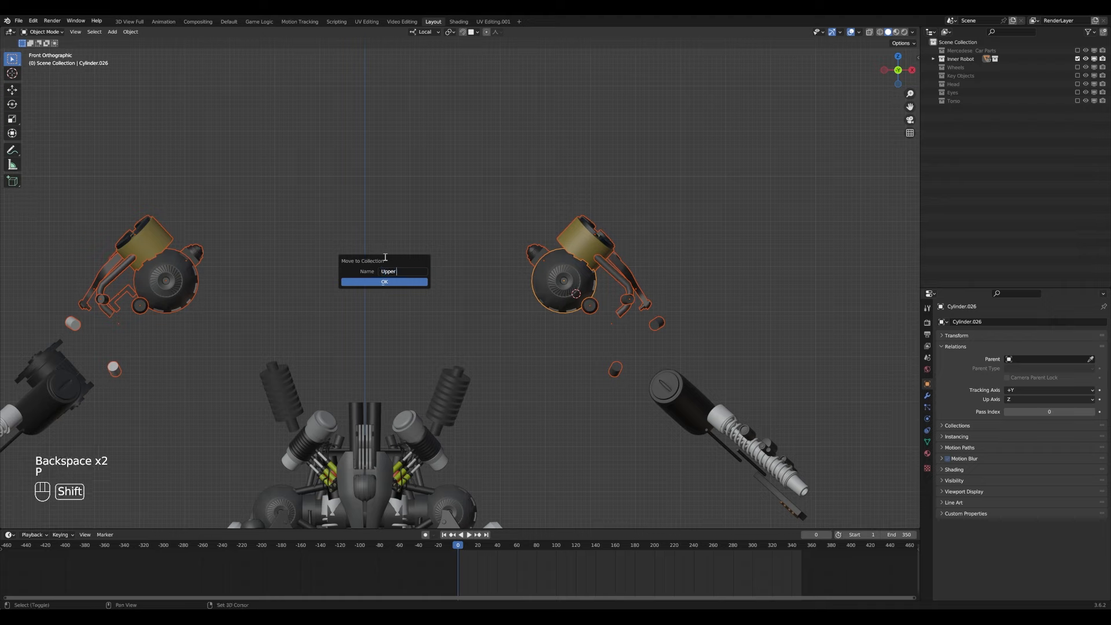
key("Return")
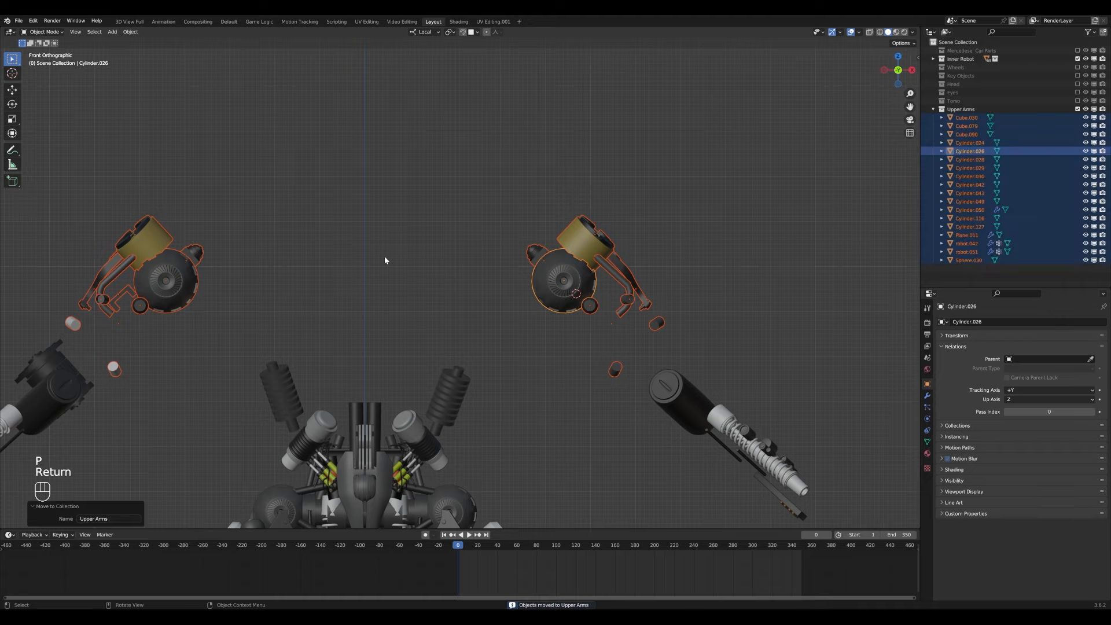
- Exclude the Inner Robot collection and show only the Upper Arms collection
left_click(1077, 109)
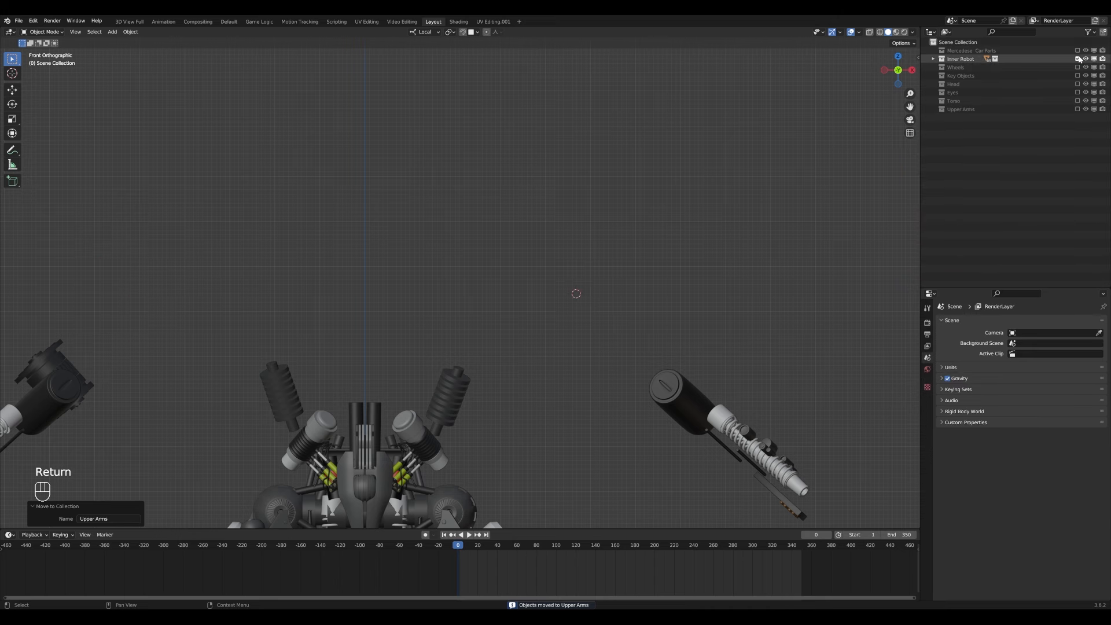
left_click(1077, 59)
left_click(1078, 108)
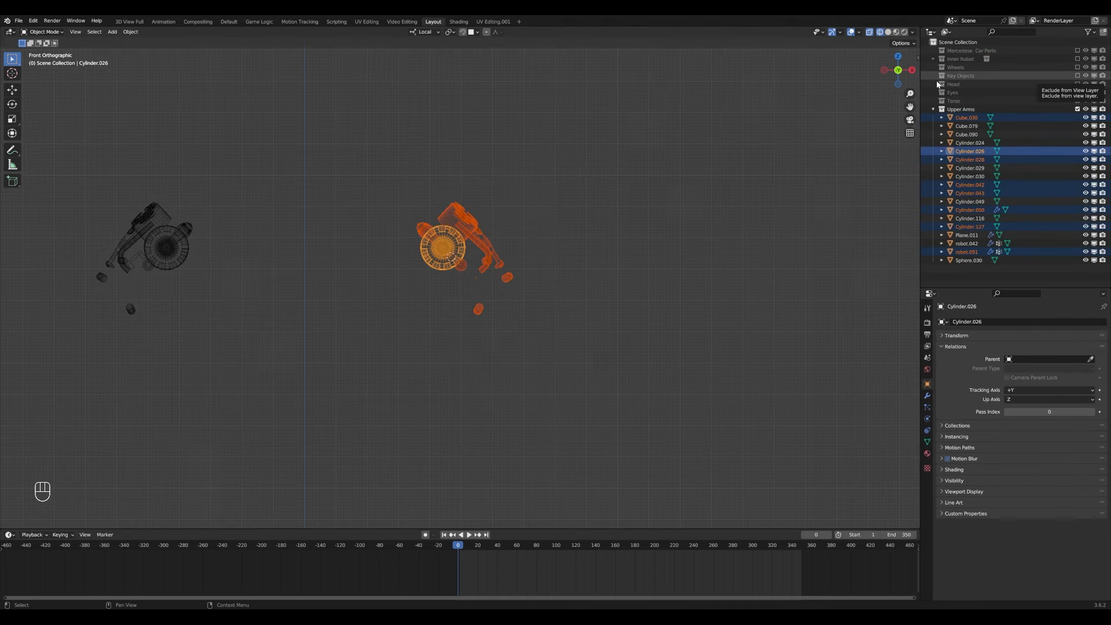
- Show the Key Objects collection and parent the robot's left Upper Arms parts to Arm upper L
left_click(1077, 76)
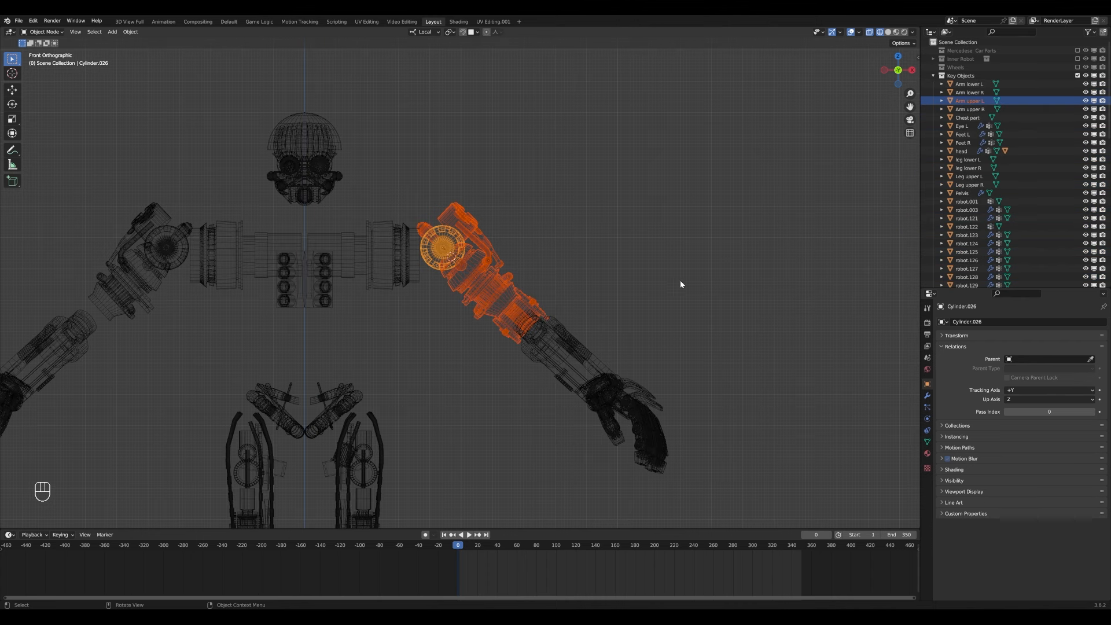
scroll(1024, 187, "down", 10)
scroll(530, 342, "up", 4)
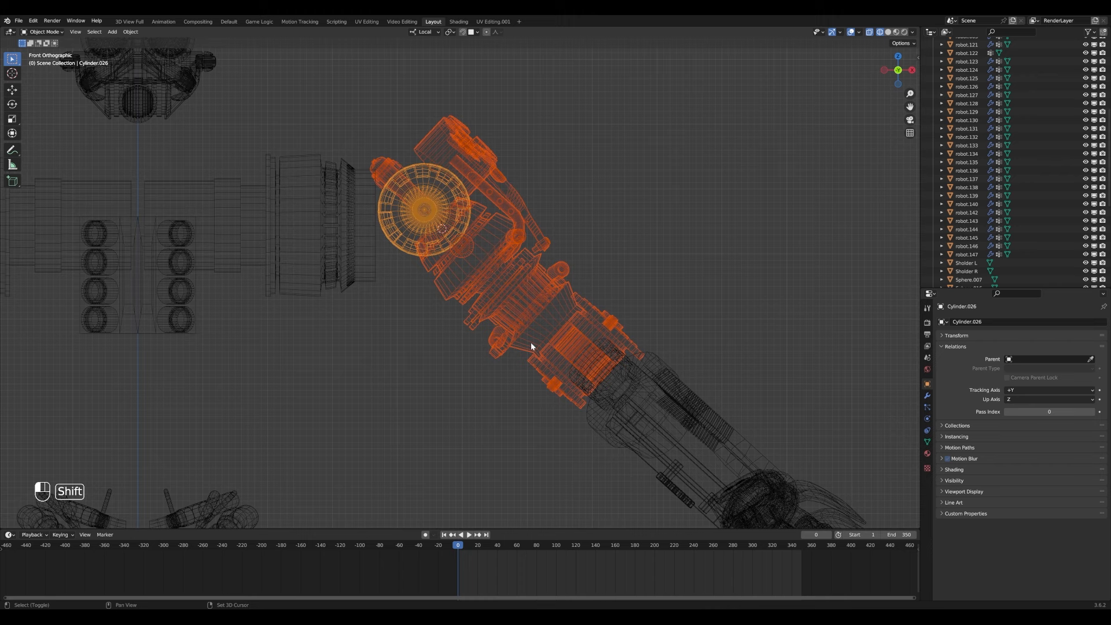
left_click(530, 343, "shift")
key("z")
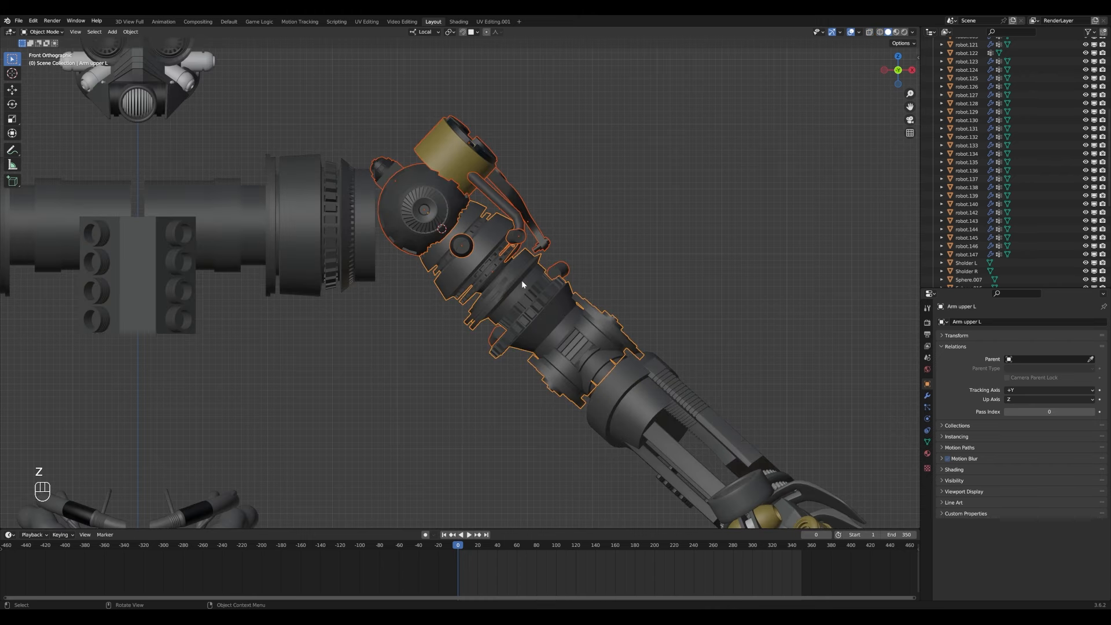
scroll(522, 280, "down", 4)
key("ctrl+p")
left_click(525, 284)
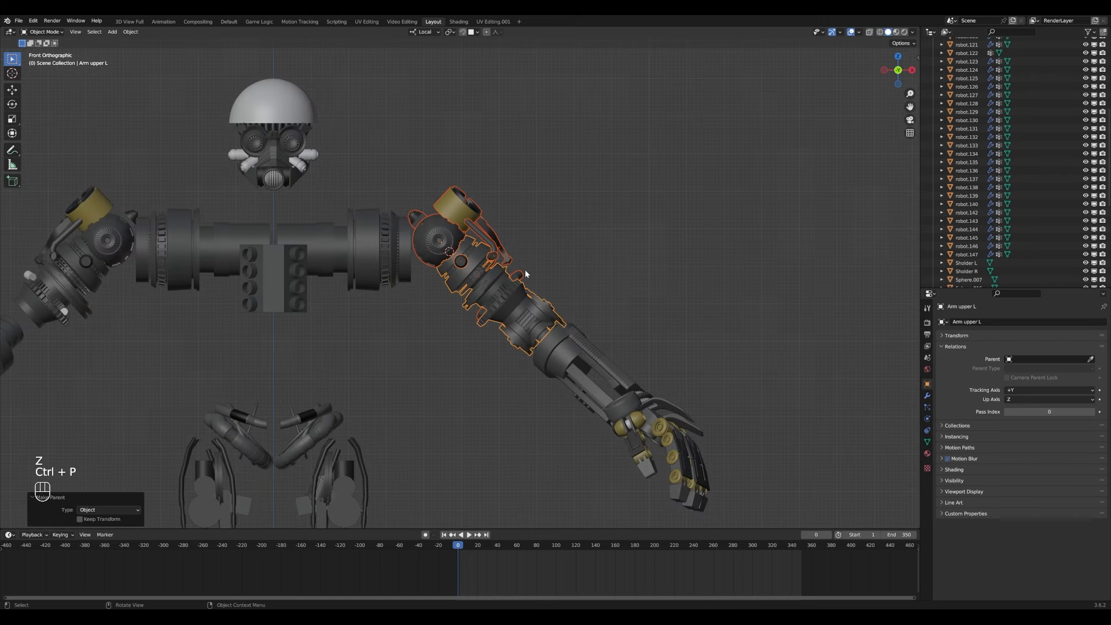
- Show the Mercedes Car Parts collection and hide the outer armour panels covering the robot's left upper arm
scroll(1081, 50, "up", 10)
left_click(1078, 51)
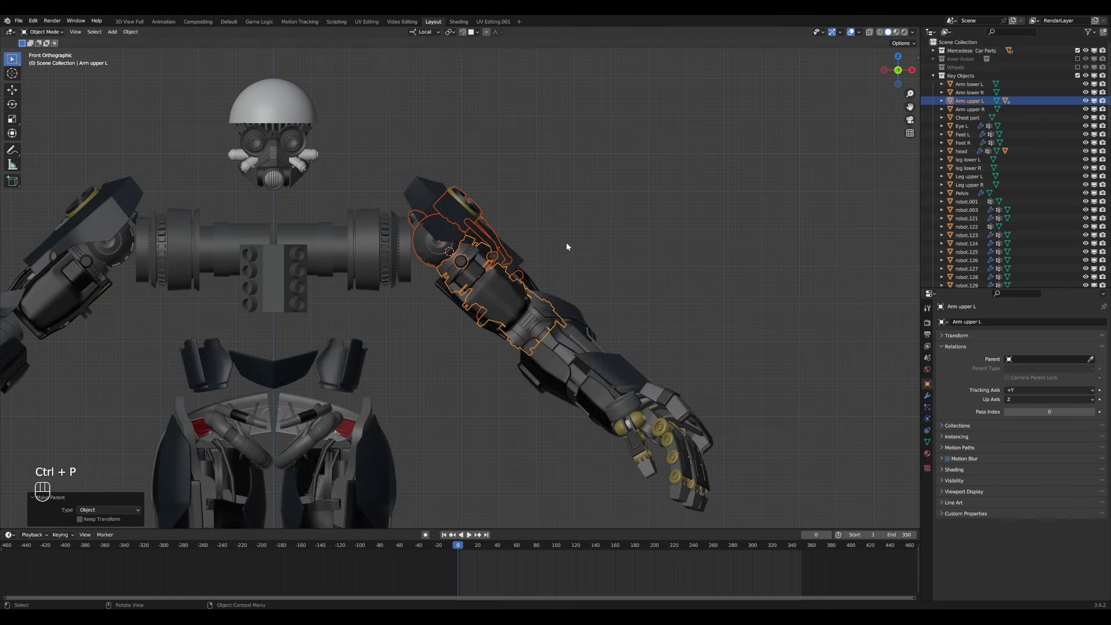
scroll(564, 246, "up", 4)
left_click(523, 312)
middle_click_drag(524, 312, 522, 265)
key("h")
left_click(508, 266)
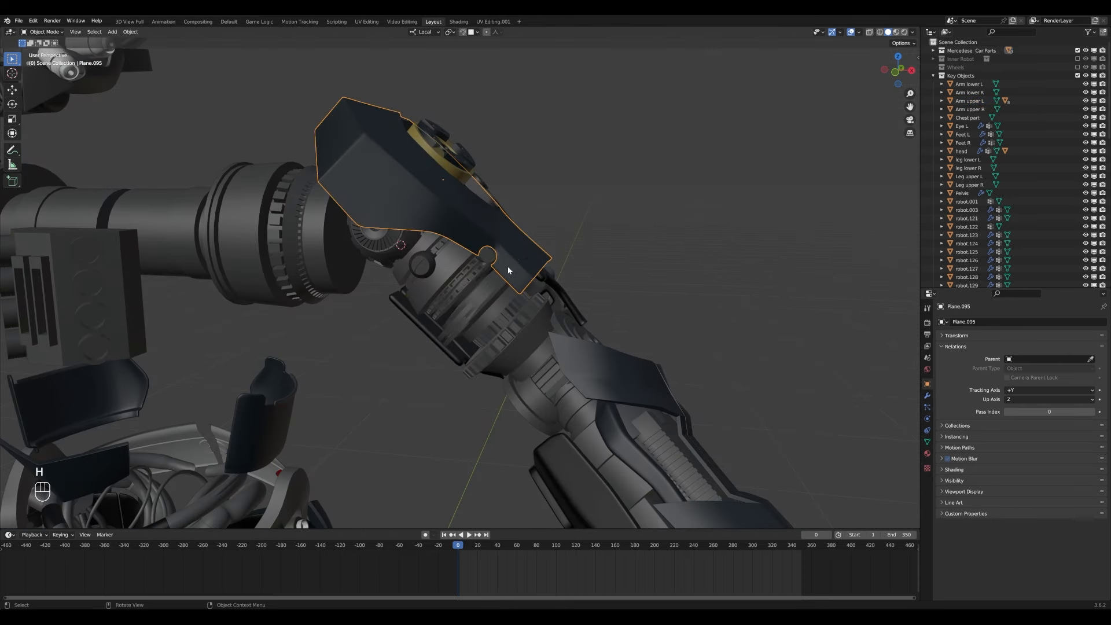
key("h")
left_click(485, 259)
left_click(588, 373)
middle_click_drag(546, 354, 469, 386)
key("alt+a")
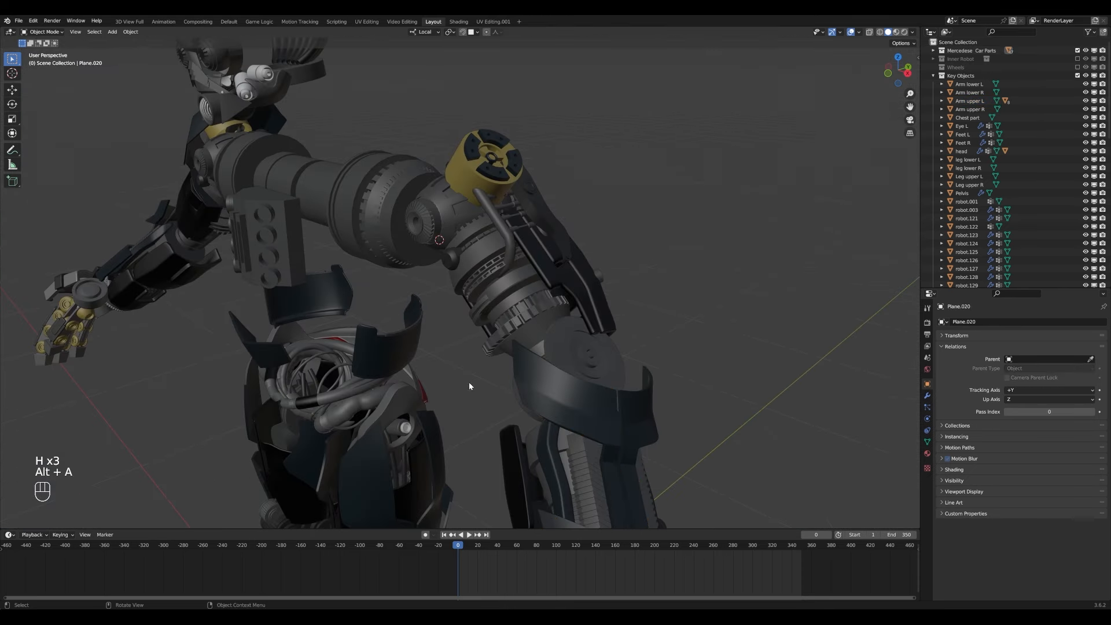
- Hide the remaining black armour panel on the robot's left upper arm
left_click(550, 268)
key("g")
right_click(617, 326)
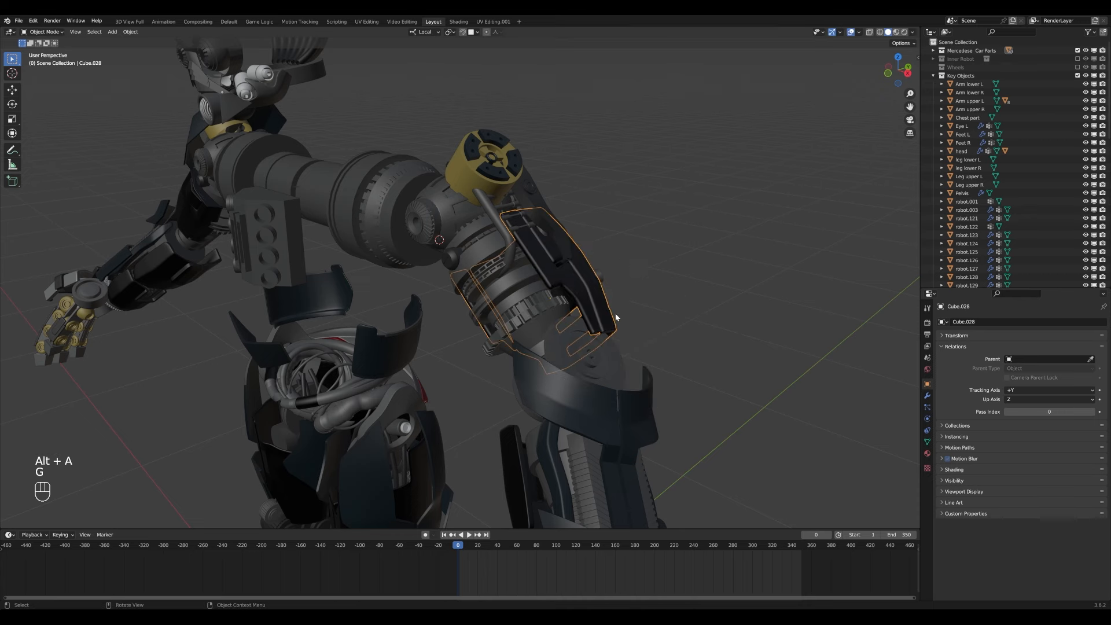
key("h")
scroll(557, 300, "up", 4)
middle_click_drag(560, 259, 326, 286)
- Reveal all hidden left upper arm armour panels and parent them to Arm upper L
key("alt+h")
scroll(325, 286, "up", 3)
left_click(326, 286, "shift")
key("ctrl+p")
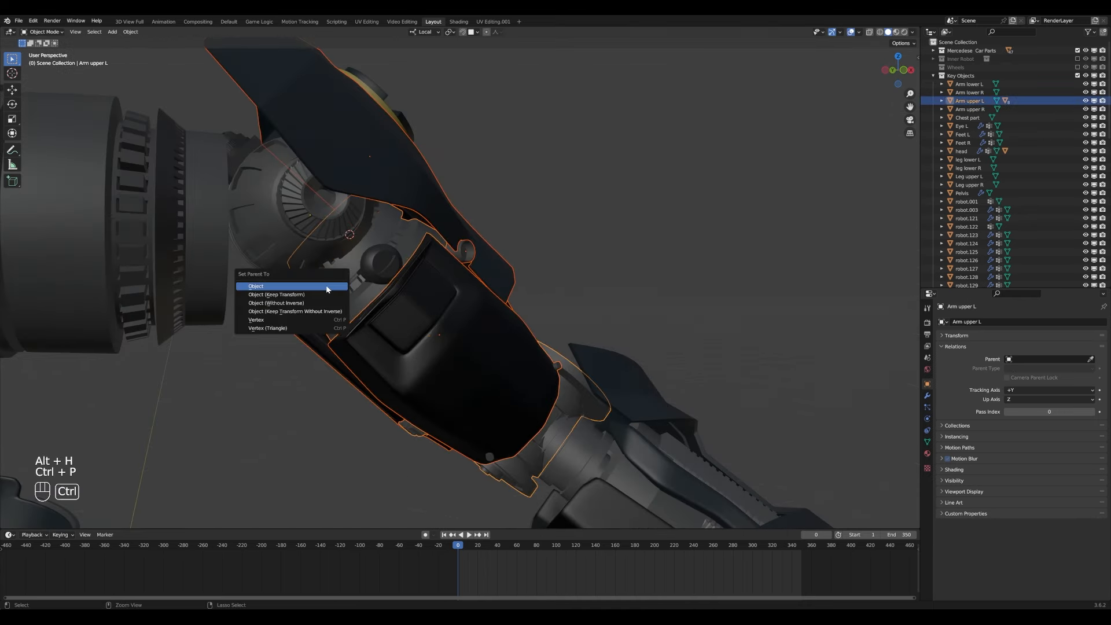
left_click(326, 286)
key("alt+a")
- Test-rotate and test-move Arm upper L to check its parented parts, cancelling both transforms
left_click(326, 286)
scroll(326, 286, "down", 6)
key("r")
right_click(486, 255)
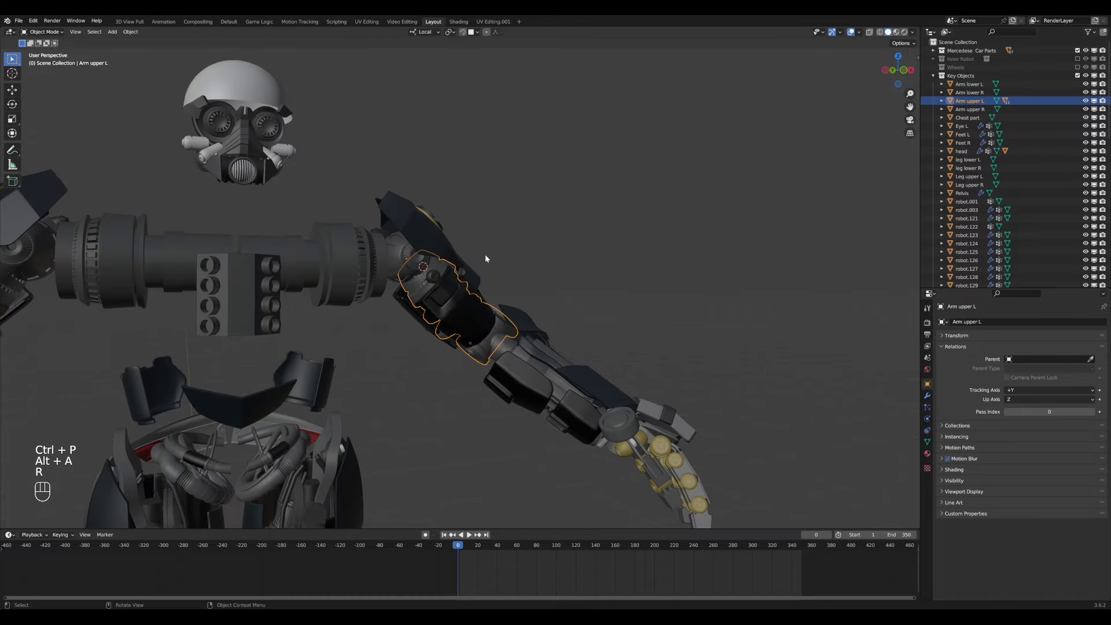
middle_click_drag(485, 255, 435, 274)
key("g")
right_click(377, 401)
- Hide the robot's right shoulder plate, yellow cylinder and shoulder joint pieces one by one
middle_click_drag(376, 401, 349, 288)
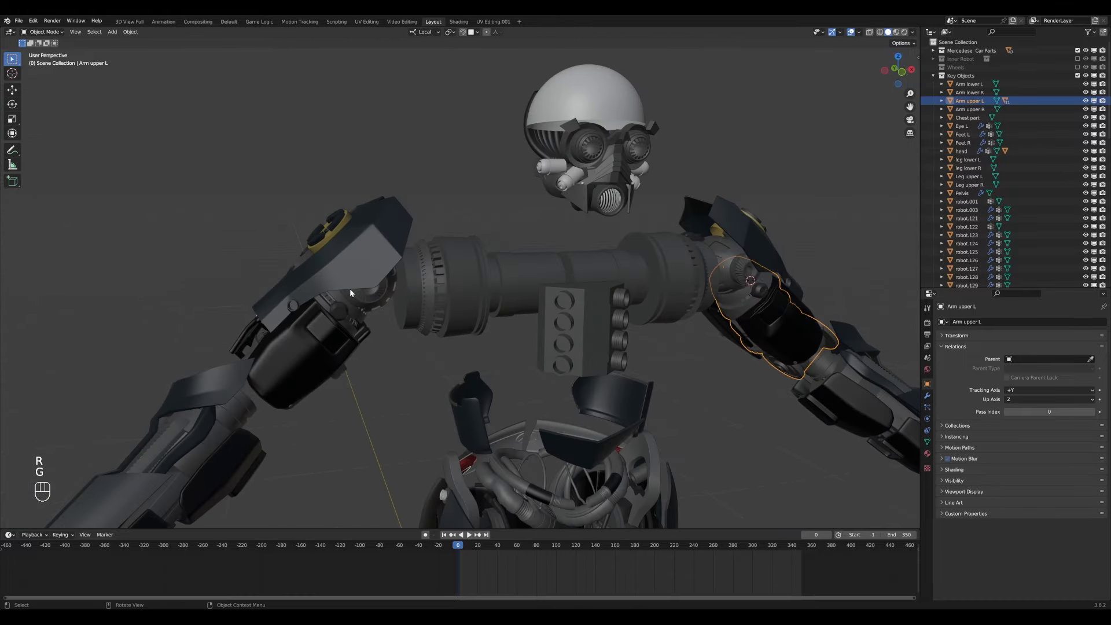
left_click(351, 289)
key("KP_Decimal")
key("h")
left_click(456, 317)
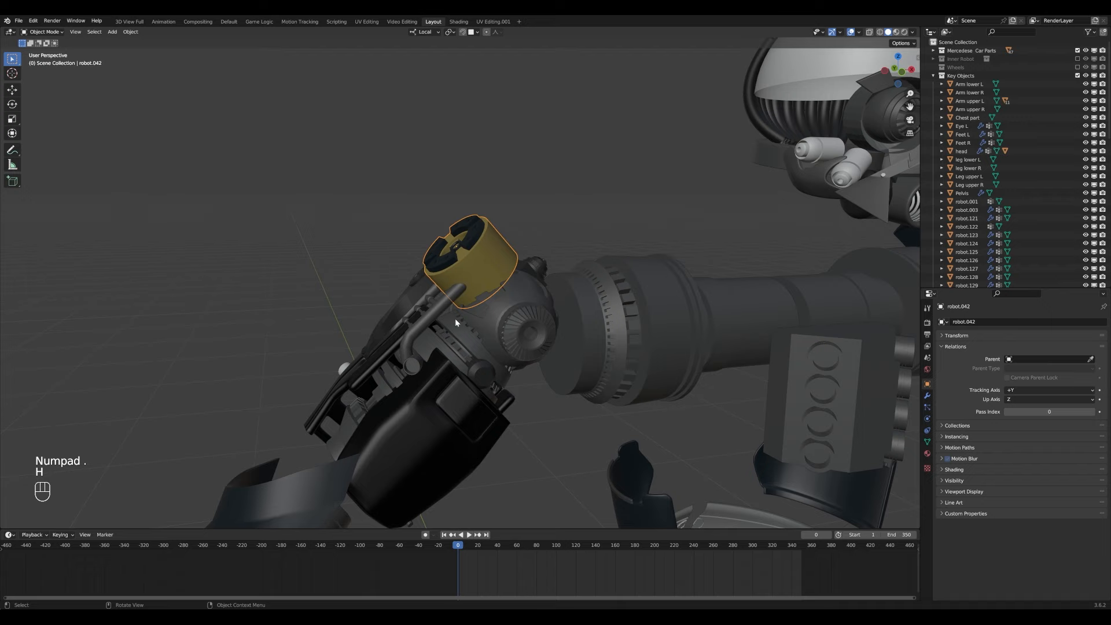
key("h")
left_click(446, 307)
middle_click_drag(446, 307, 467, 314)
key("h")
left_click(481, 309)
key("h")
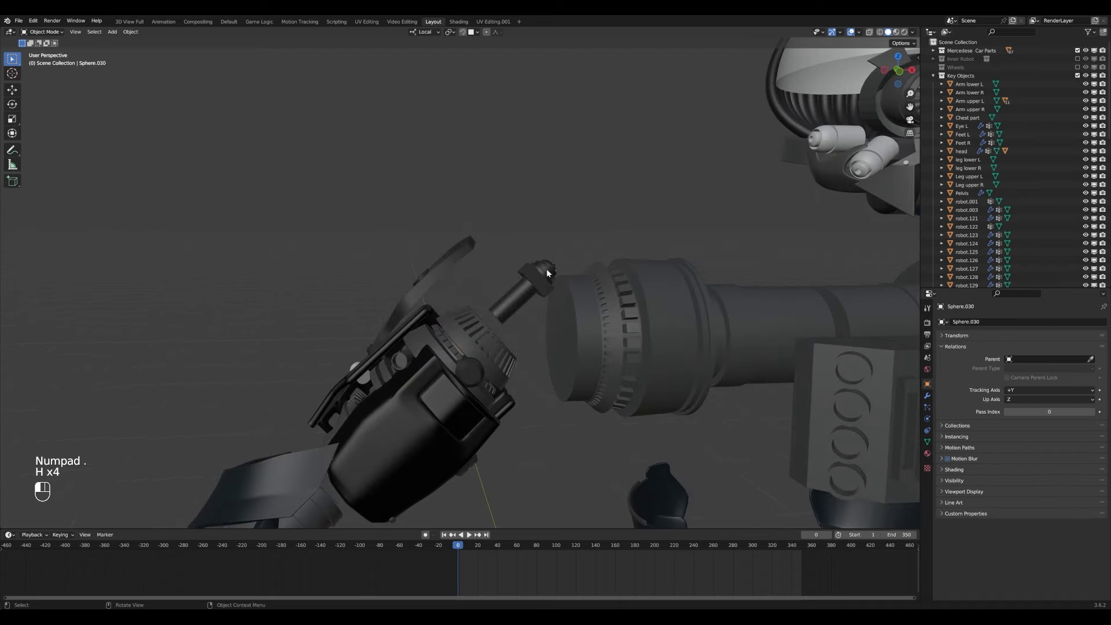
left_click(547, 274)
key("h")
- Hide the remaining armour panels around the robot's right upper arm one by one
left_click(459, 253)
middle_click_drag(459, 253, 467, 356)
key("h")
left_click(415, 281)
key("h")
left_click(409, 333)
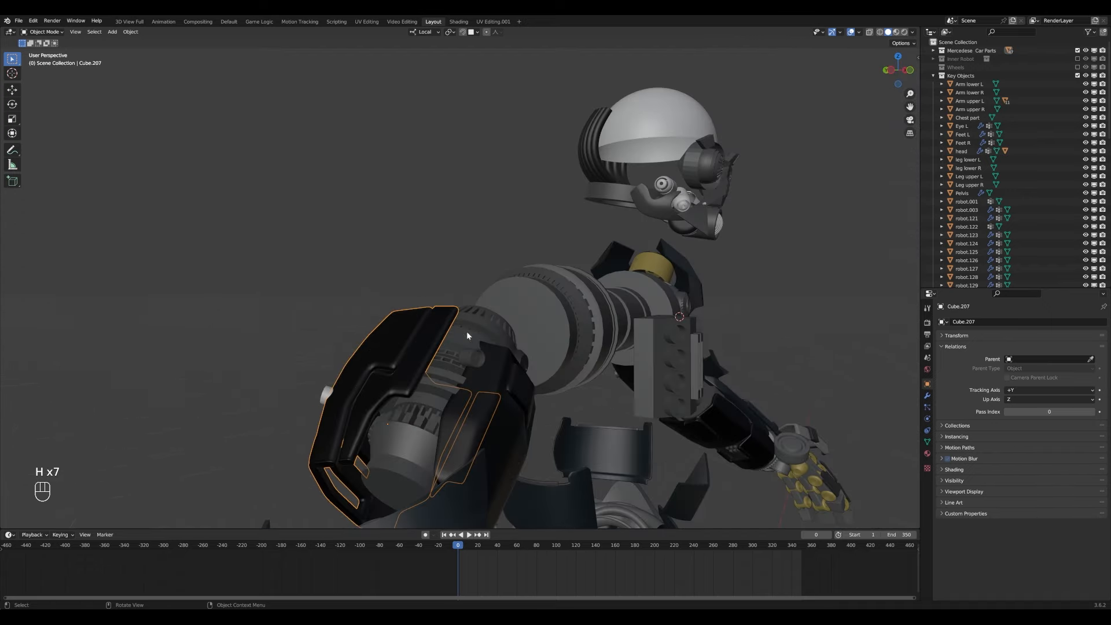
key("h")
left_click(333, 398)
key("h")
left_click(467, 416)
middle_click_drag(498, 422, 493, 305)
key("h")
left_click(459, 373)
key("h")
left_click(389, 360)
key("h")
- Reveal all hidden right upper arm parts and parent them to Arm upper R
key("alt+h")
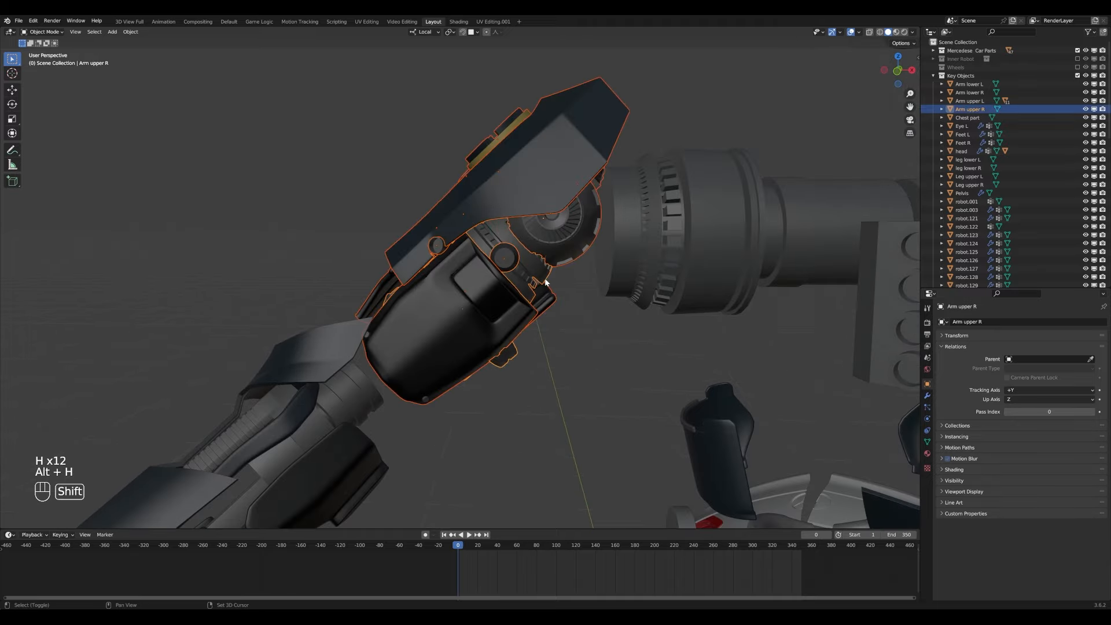
key("ctrl+p")
left_click(545, 279)
key("alt+a")
- Select Arm upper R and test-move it to check that its parented parts follow
left_click(549, 271)
scroll(505, 338, "down", 8)
middle_click_drag(505, 338, 500, 309)
key("z")
key("g")
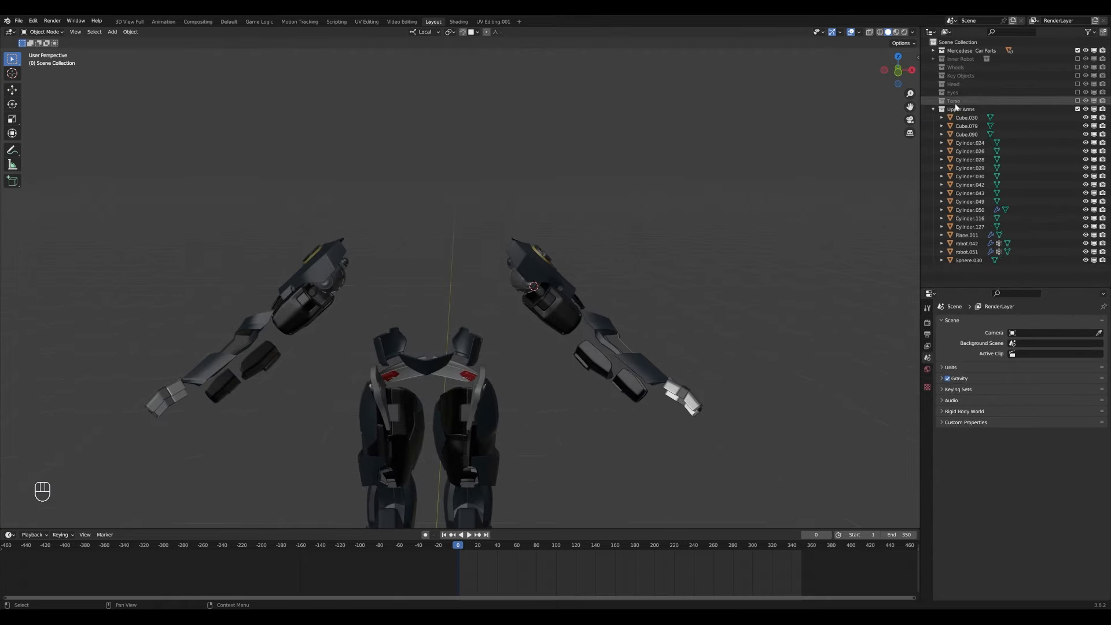
- Move the upper arm armour parts on both sides into the existing Upper Arms collection
left_click(933, 109)
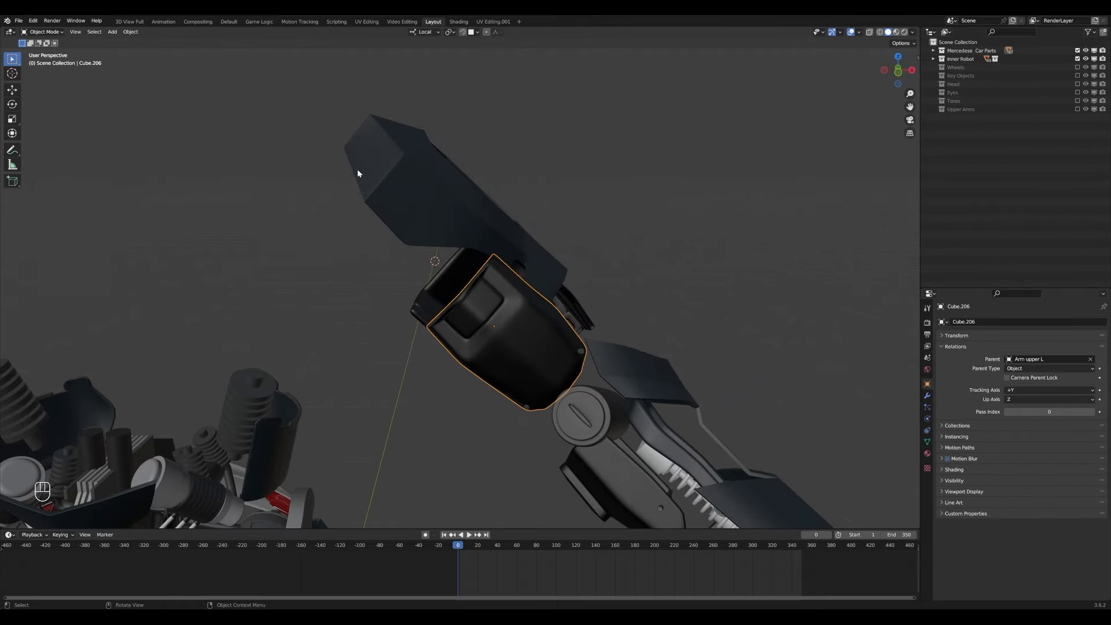
key("b")
left_click_drag(329, 130, 488, 370)
middle_click_drag(631, 301, 563, 291)
key("b")
key("m")
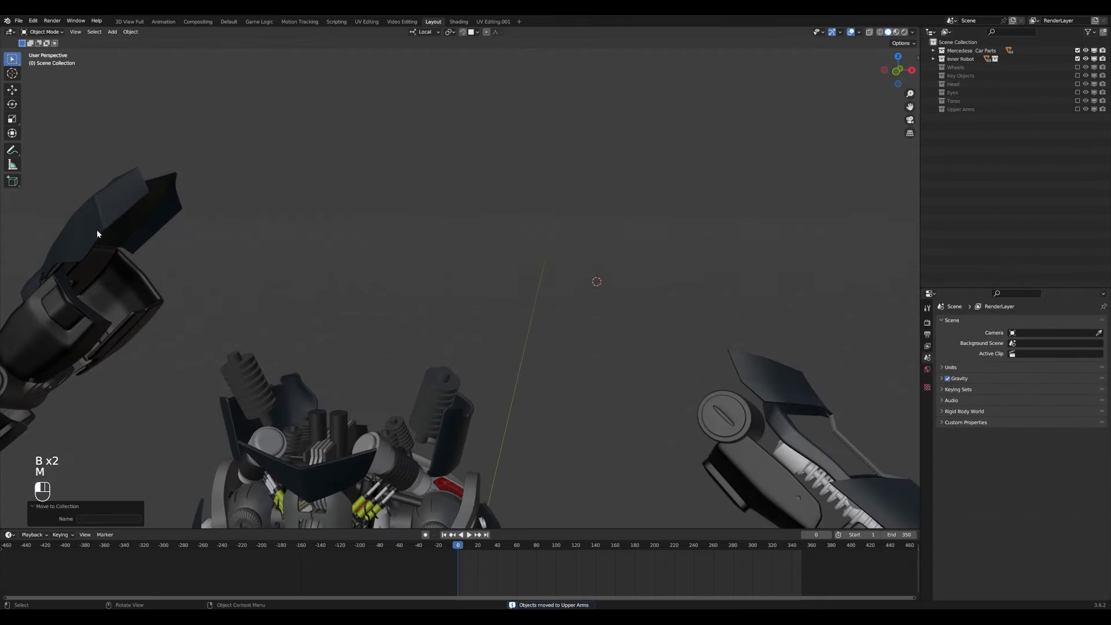
key("b")
left_click_drag(243, 124, 435, 305)
key("m")
left_click(394, 287)
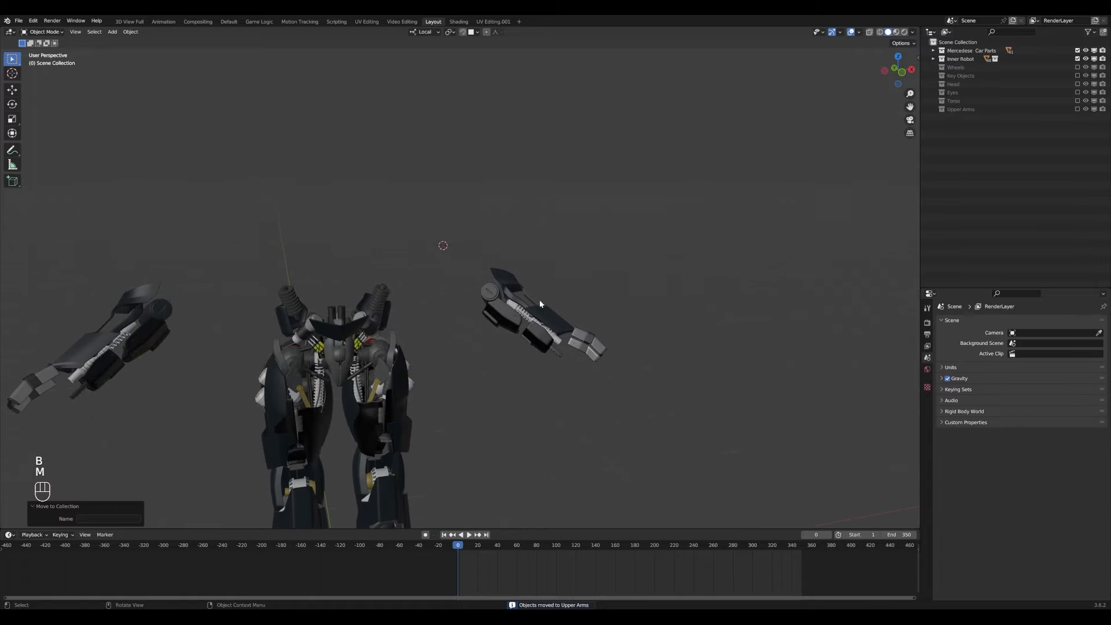
- Hide the hand parts on both sides so only the lower arm parts remain on the arms
key("b")
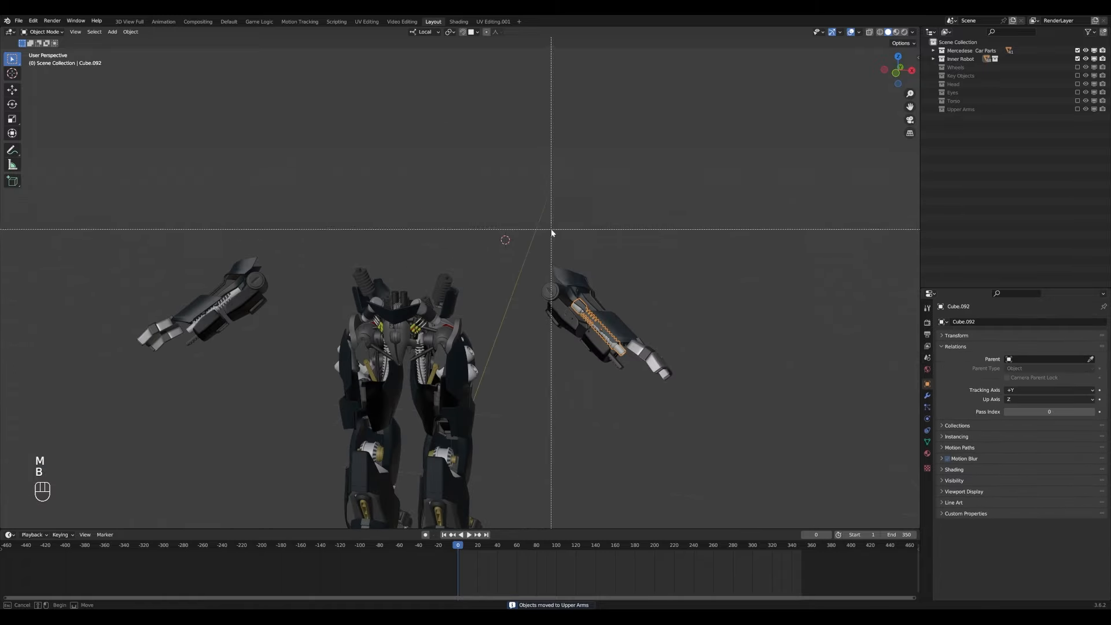
left_click_drag(550, 231, 554, 348)
key("KP_Decimal")
key("h")
key("b")
left_click_drag(376, 173, 652, 457)
middle_click_drag(598, 418, 533, 347, "shift")
scroll(521, 335, "down", 3)
middle_click_drag(486, 312, 692, 327, "shift")
middle_click_drag(691, 327, 648, 326)
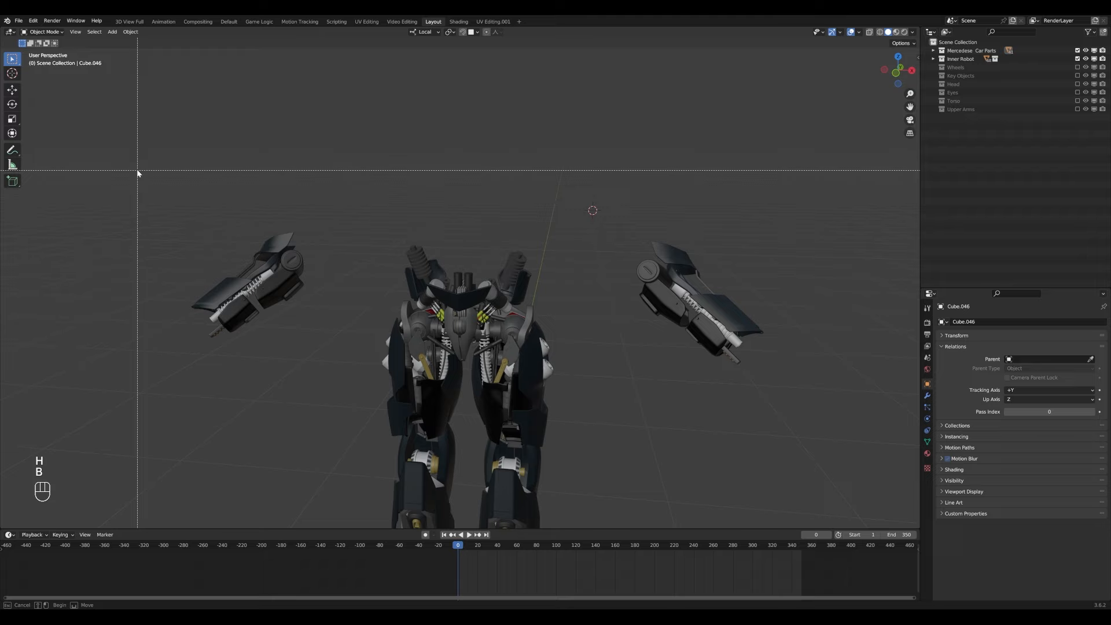
- Select the lower arm parts on both sides and move them into a new collection named Lower Arms
left_click_drag(137, 171, 321, 408)
key("b")
left_click_drag(640, 186, 767, 370)
key("m")
left_click(567, 335)
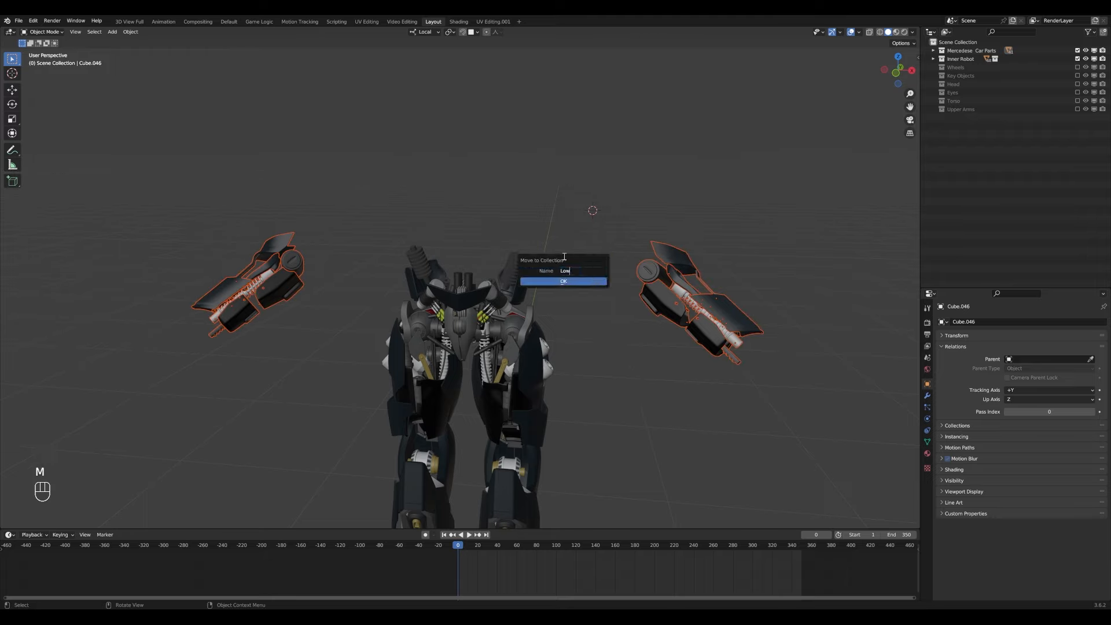
type("Lower Arms")
key("Return")
- Exclude the Mercedes Car Parts and Inner Robot collections and show Key Objects beside Lower Arms
left_click(932, 117)
left_click(1077, 51)
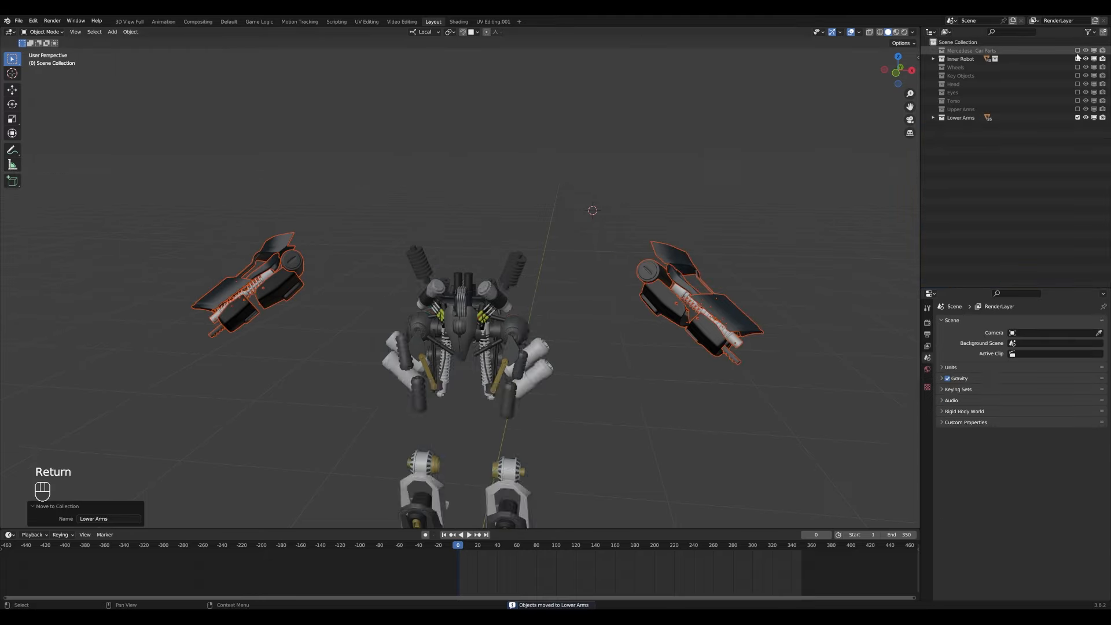
left_click(1077, 59)
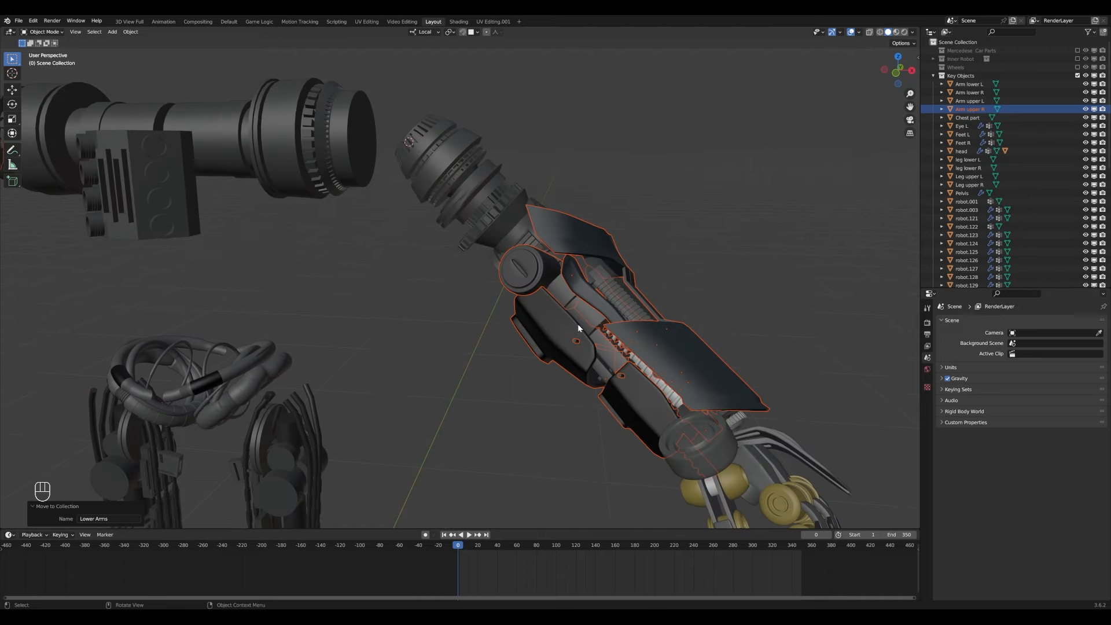
- Select the robot's left Lower Arms parts and parent them to Arm lower L
key("z")
left_click(1077, 76)
scroll(589, 310, "up", 2)
left_click_drag(484, 226, 589, 310)
key("z")
scroll(587, 304, "down", 4)
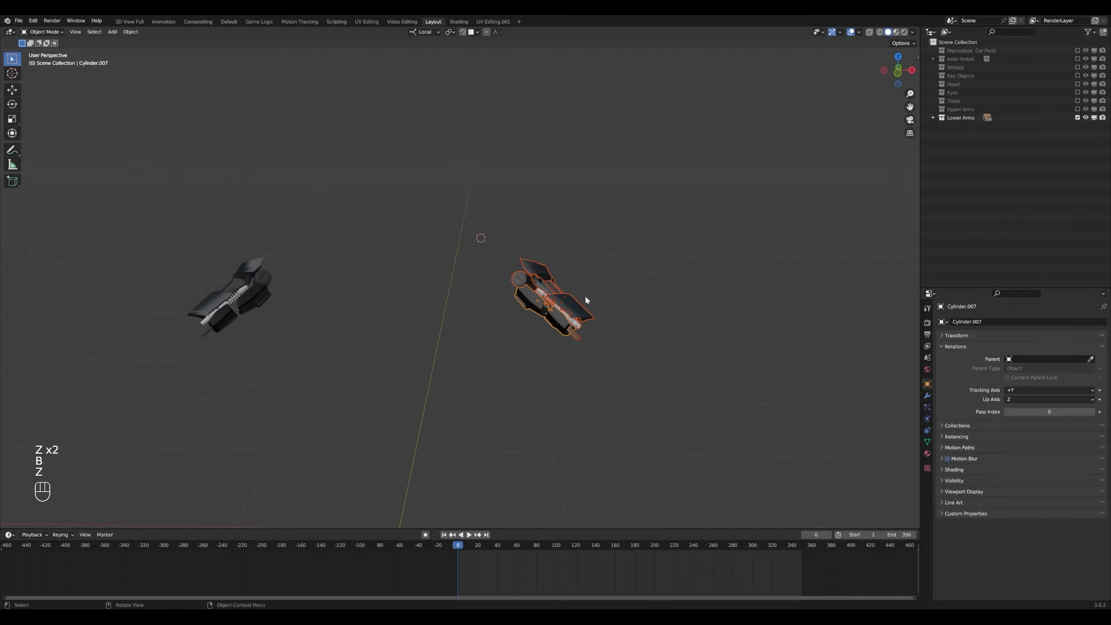
key("z")
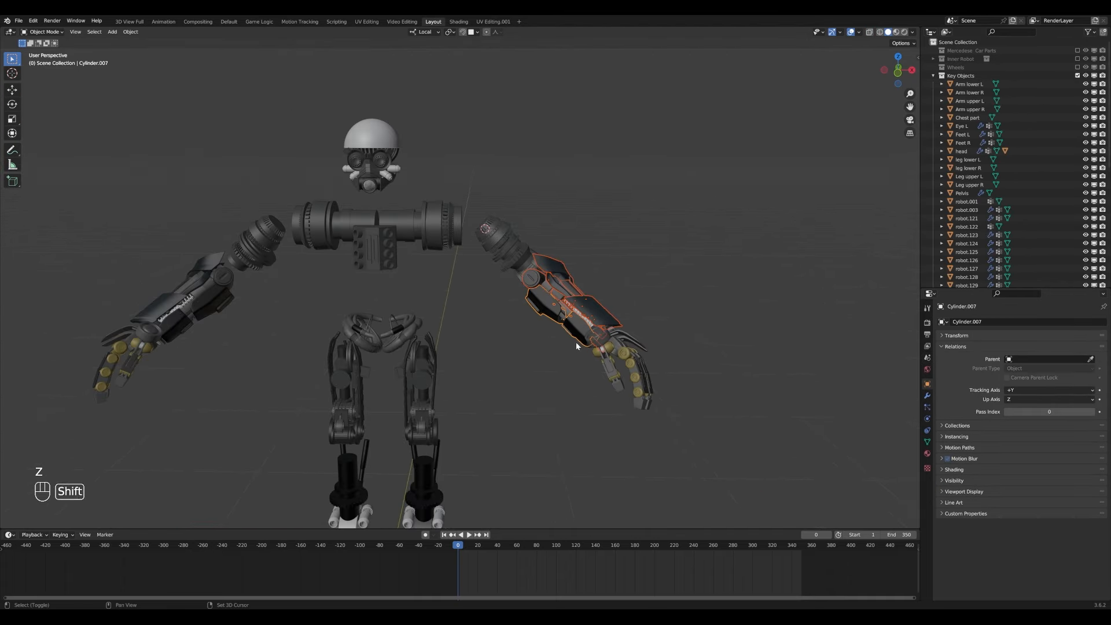
key("z")
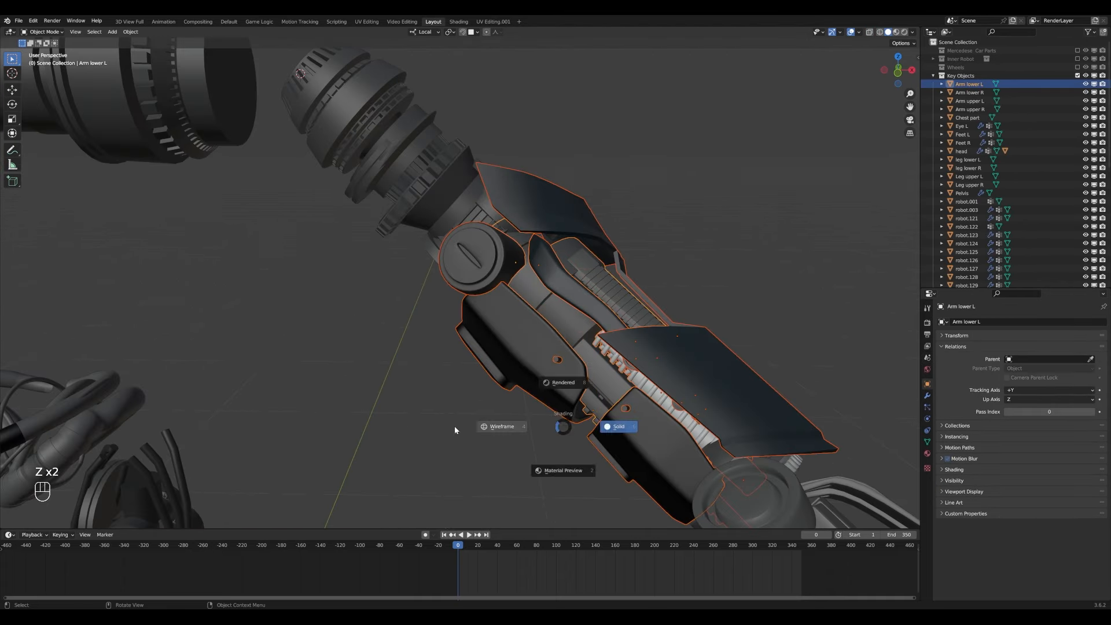
key("ctrl+p")
left_click(530, 414)
- Select the robot's right Lower Arms parts and parent them to Arm lower R
key("z")
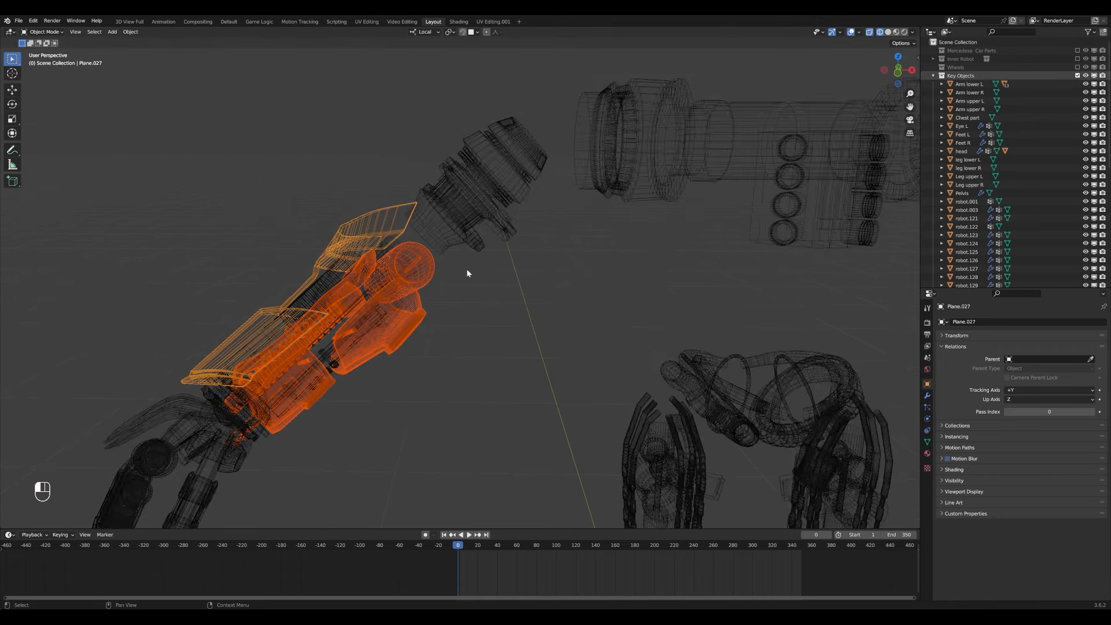
key("z")
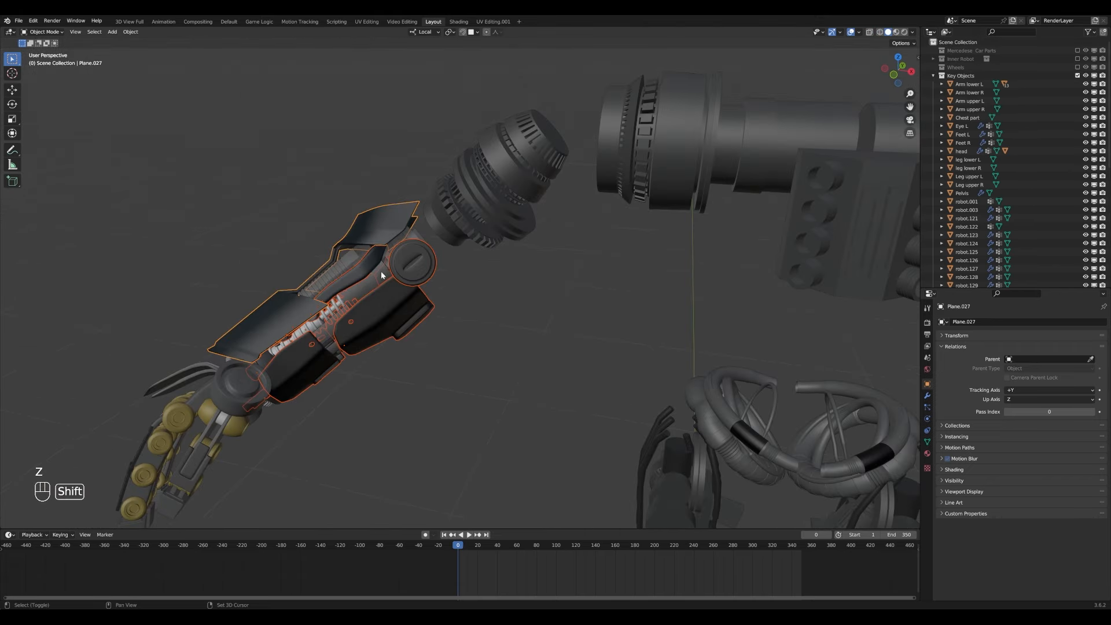
key("ctrl+p")
left_click(396, 284)
key("alt+a")
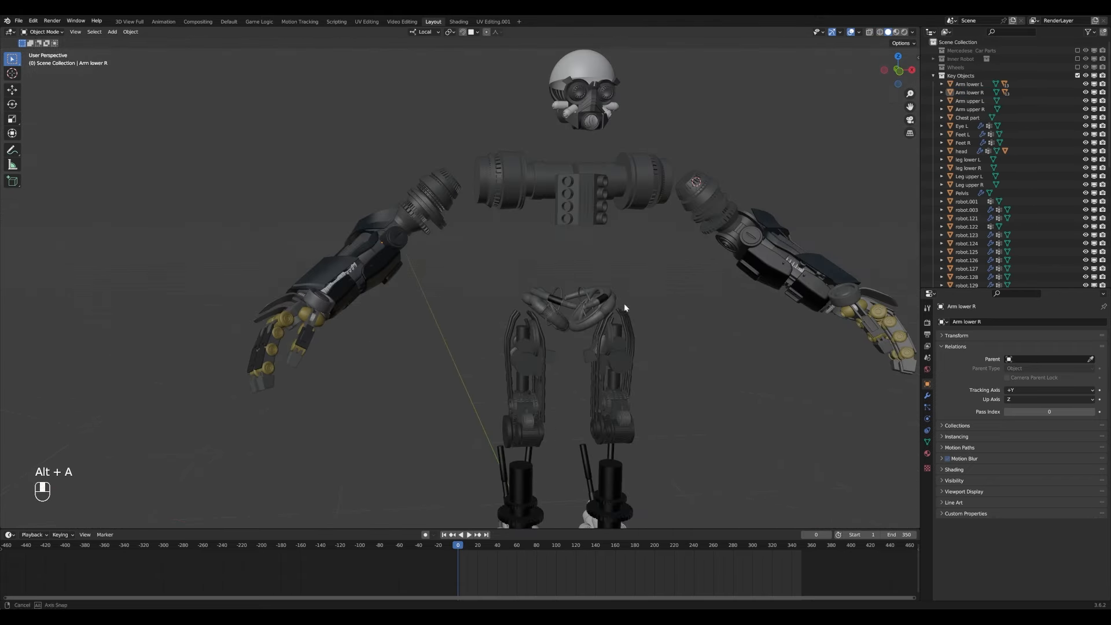
- Show the Mercedes Car Parts and Inner Robot collections in front view and hide the pelvis parts one by one
key("KP_1")
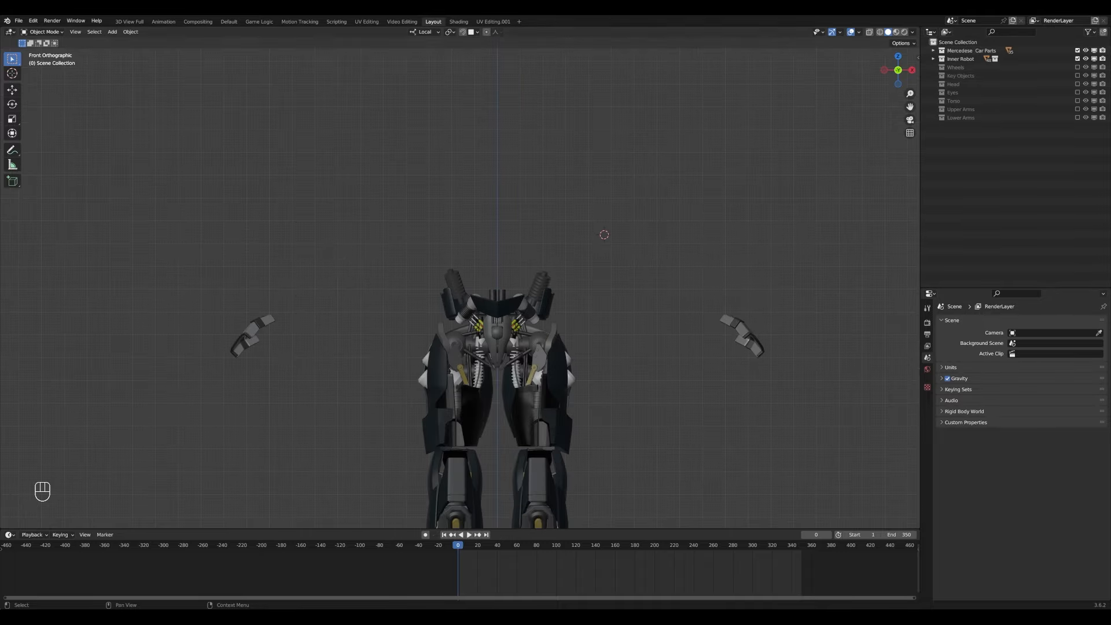
left_click(564, 213)
scroll(566, 317, "up", 3)
key("h")
key("h")
key("h")
key("h")
key("h")
left_click(526, 307)
key("h")
key("h")
key("h")
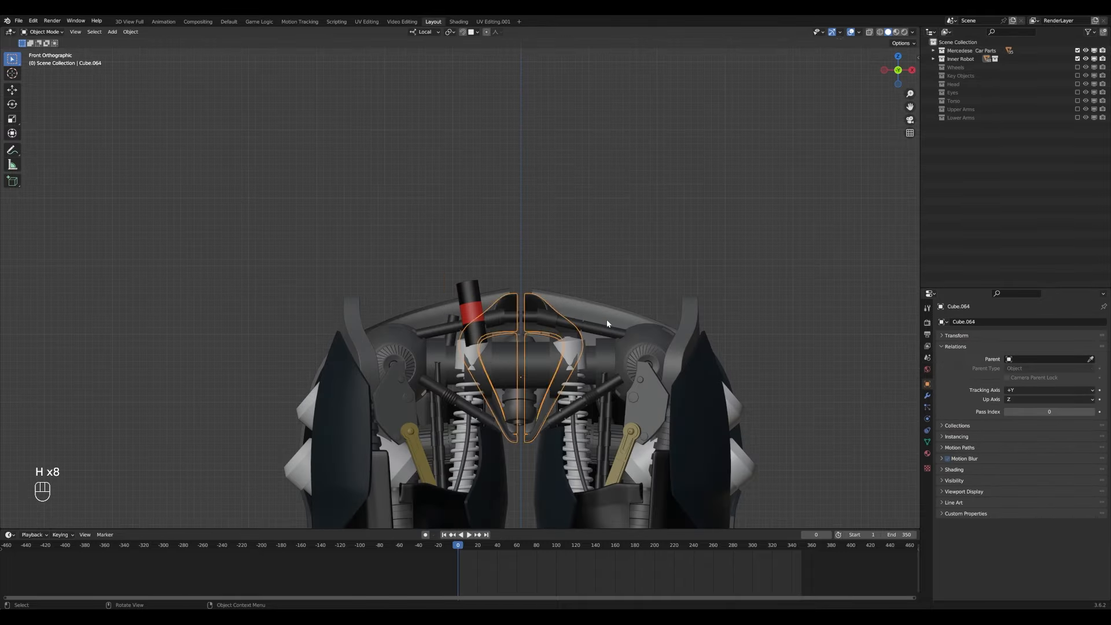
key("h")
key("h")
key("h")
left_click(517, 342)
middle_click_drag(608, 325, 580, 313)
key("h")
key("h")
key("h")
left_click(478, 341)
key("h")
- Reveal the hidden pelvis parts, check them in isolation and move them into a new collection named Pelvis
key("alt+h")
key("KP_1")
key("KP_Divide")
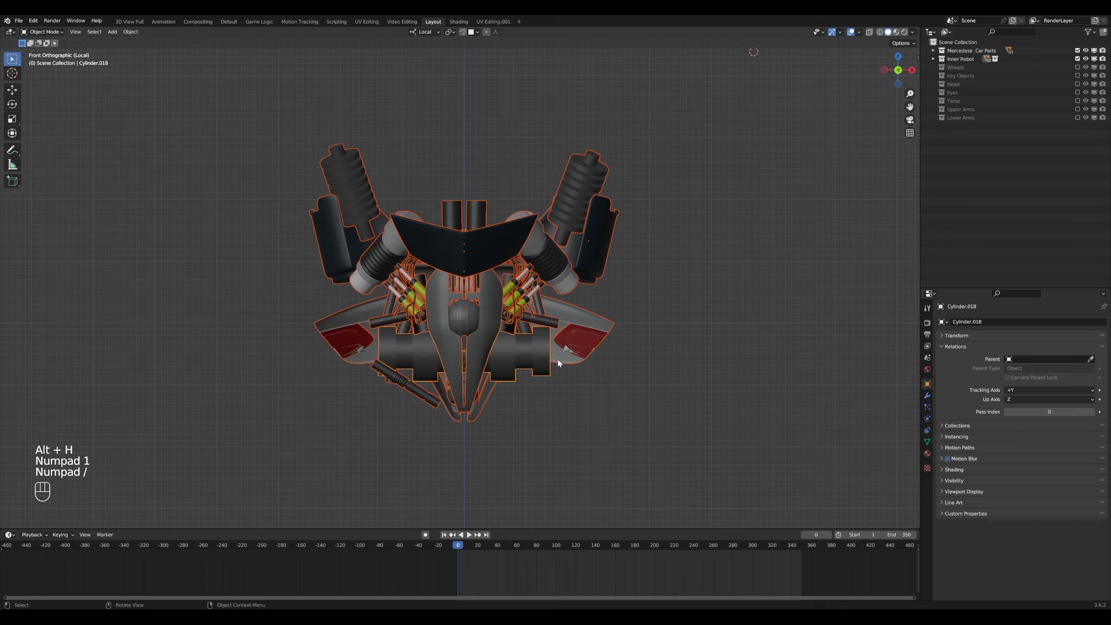
key("KP_Divide")
key("m")
left_click(559, 365)
type("Pelvis")
key("Return")
- Exclude Mercedes Car Parts and Inner Robot, and display Key Objects with the Pelvis collection in wireframe
left_click_drag(1077, 50, 1077, 59)
left_click(1077, 76)
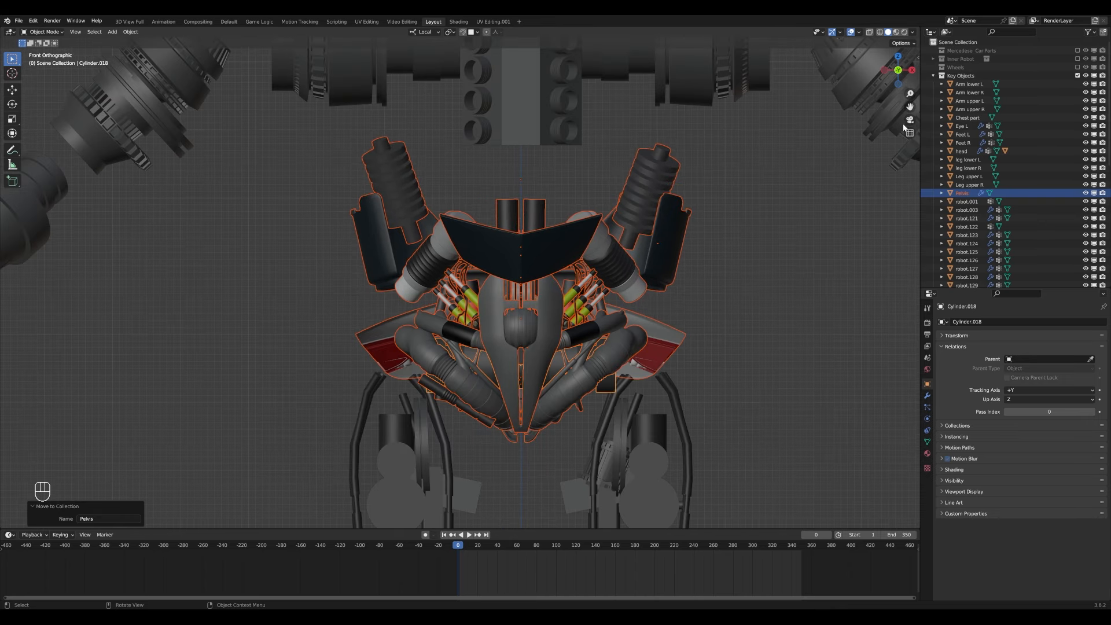
left_click(962, 194, "ctrl")
scroll(459, 283, "down", 4)
key("z")
scroll(446, 394, "down", 3)
scroll(955, 223, "down", 10)
left_click_drag(949, 288, 955, 549)
- Select every object in the Pelvis collection and parent them to the Pelvis key object
left_click(967, 420)
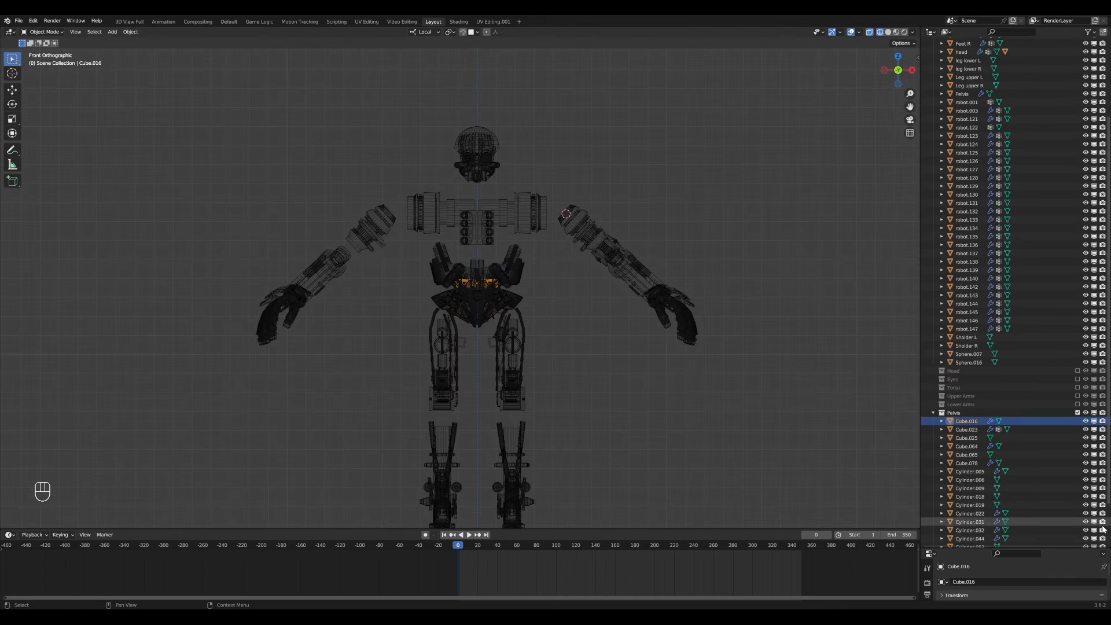
scroll(972, 525, "down", 10)
left_click(978, 533, "shift")
scroll(1007, 304, "up", 12)
left_click(962, 193, "ctrl")
scroll(439, 380, "up", 5)
key("ctrl+p")
left_click(438, 379)
- Exclude the Key Objects and Pelvis collections and show Mercedes Car Parts in solid shading
left_click(933, 76)
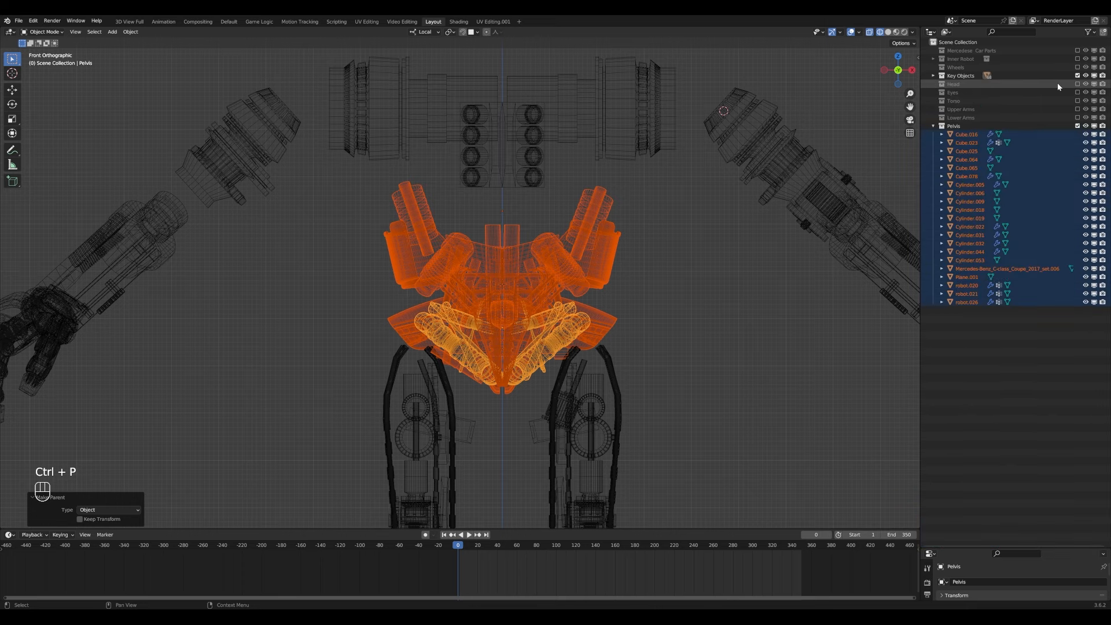
left_click(1077, 75)
key("z")
key("alt+a")
left_click(1077, 126)
left_click(1078, 51)
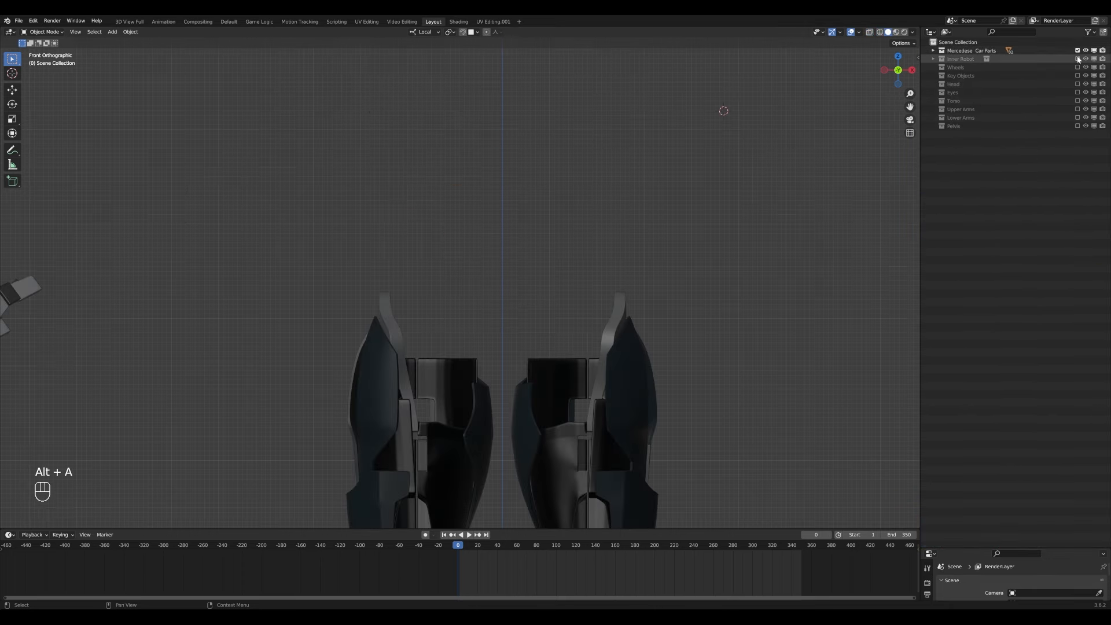
- Display the Inner Robot collection alongside the Mercedes car parts and switch the viewport to wireframe
left_click(1077, 59)
scroll(689, 278, "down", 7)
left_click(513, 359)
middle_click_drag(517, 363, 500, 313, "shift")
scroll(499, 301, "up", 6)
key("z")
middle_click_drag(470, 134, 464, 196, "shift")
- Select the outer armor parts of both hands and display the Key Objects collection
left_click(848, 177)
scroll(848, 177, "down", 3)
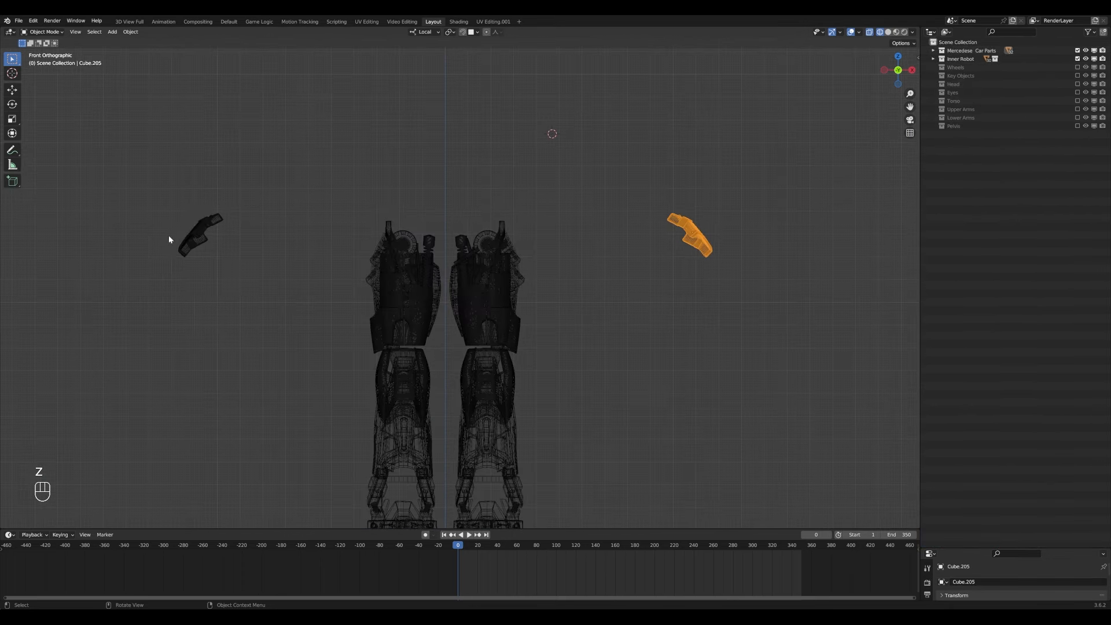
key("b")
left_click_drag(169, 200, 227, 257)
key("m")
scroll(868, 150, "up", 2)
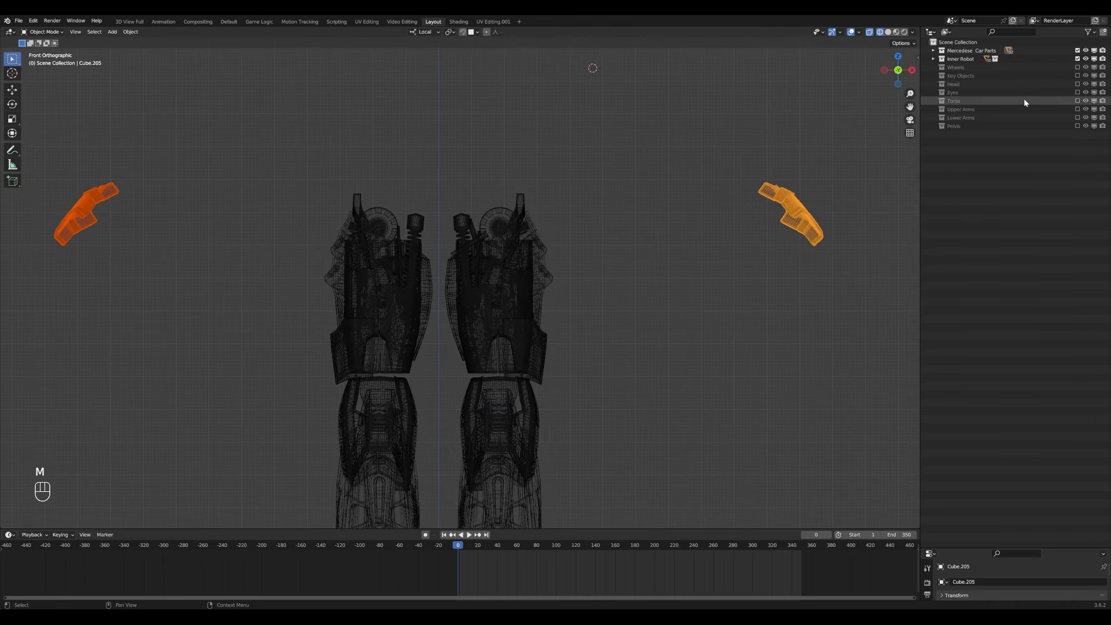
left_click(1077, 76)
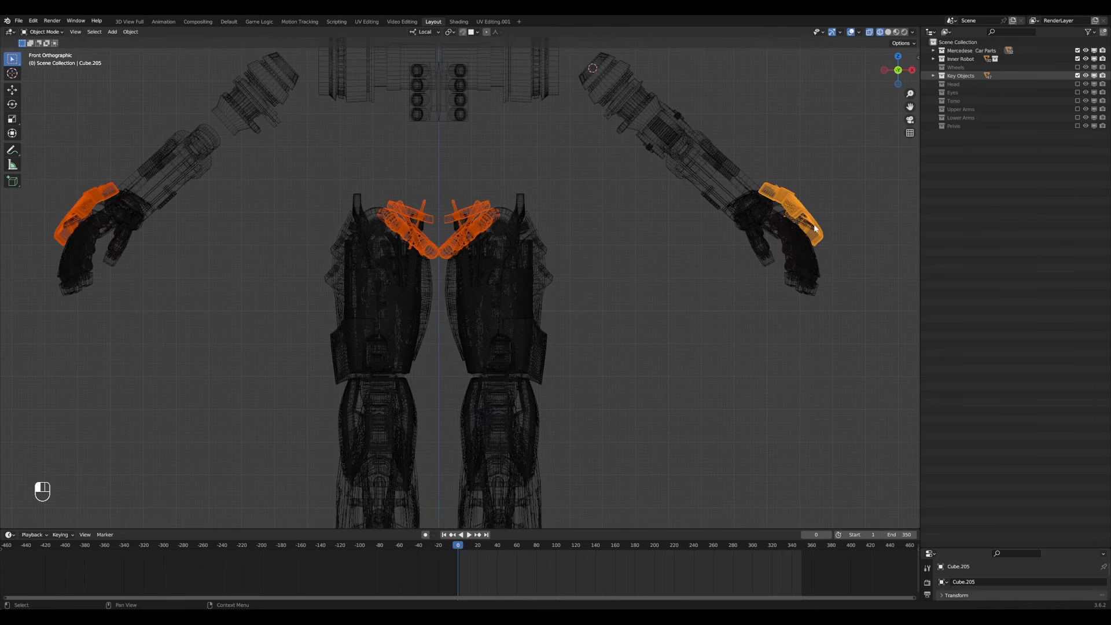
- In solid shading, select and hide the left hand's armor, fingers, palm and thumb parts in turn
scroll(550, 299, "up", 4)
middle_click_drag(765, 236, 571, 329, "shift")
key("z")
key("h")
left_click(597, 382)
key("h")
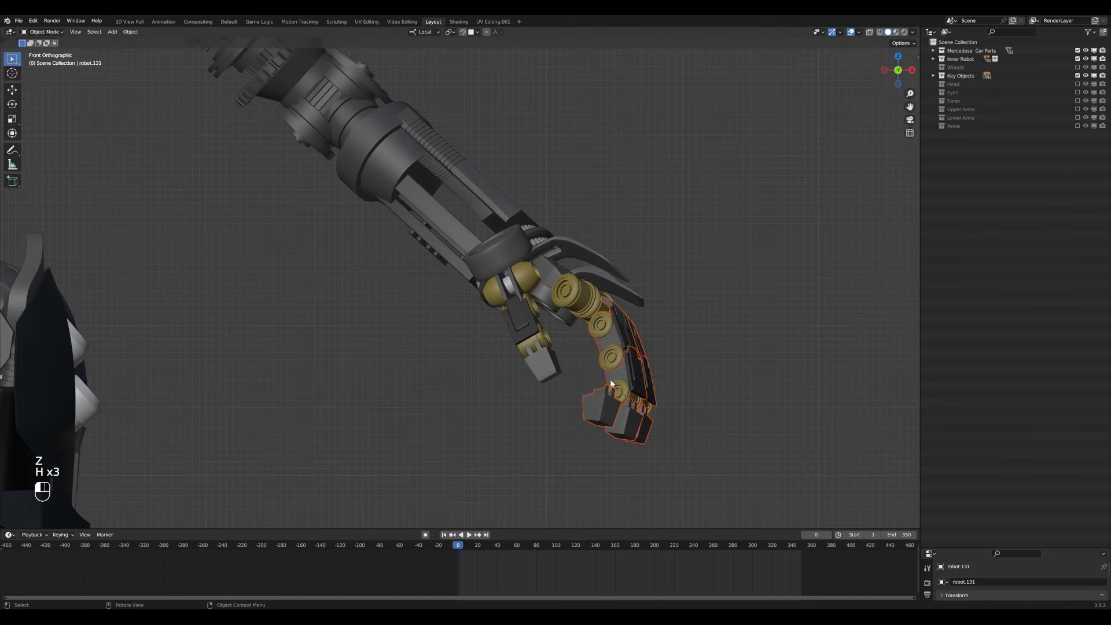
key("h")
key("h")
middle_click_drag(610, 379, 564, 385)
left_click_drag(546, 363, 703, 493)
key("h")
left_click_drag(606, 222, 717, 397)
key("h")
- Select and hide the right hand parts, and reveal all hidden objects so both hands are selected
scroll(521, 310, "down", 7)
middle_click_drag(173, 324, 344, 393, "shift")
key("n")
left_click_drag(322, 366, 458, 469)
key("h")
scroll(437, 359, "up", 2)
key("alt+h")
key("z")
key("z")
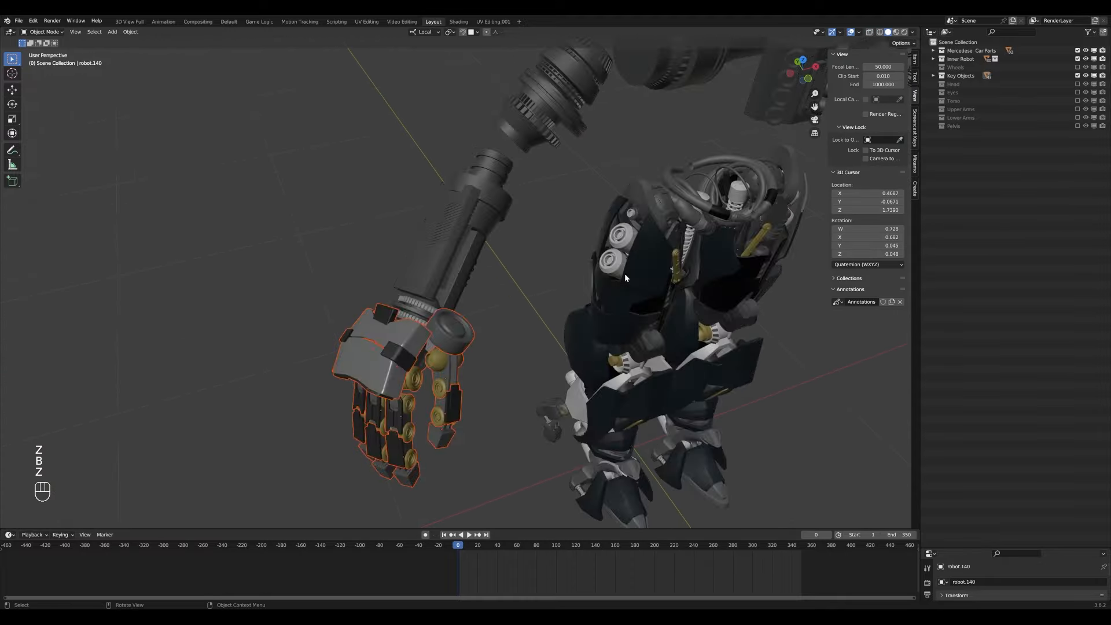
- Move the selected hand parts into a new collection named Hands and exclude that collection
scroll(624, 273, "down", 4)
middle_click_drag(624, 273, 614, 303)
key("z")
key("m")
left_click(529, 291)
type("Hands")
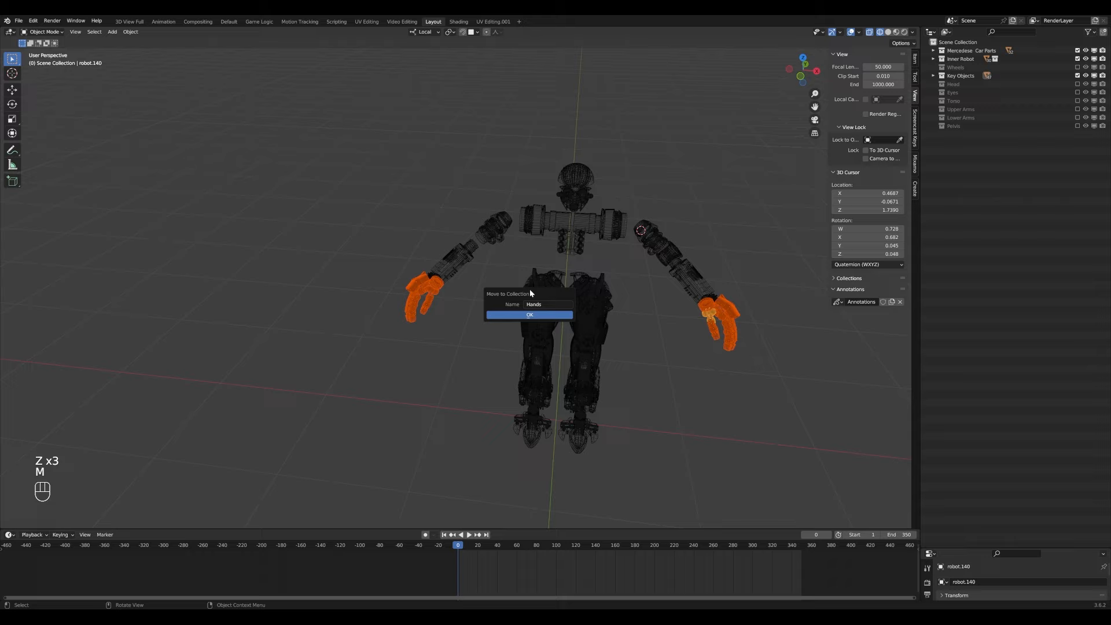
key("Return")
left_click(933, 134)
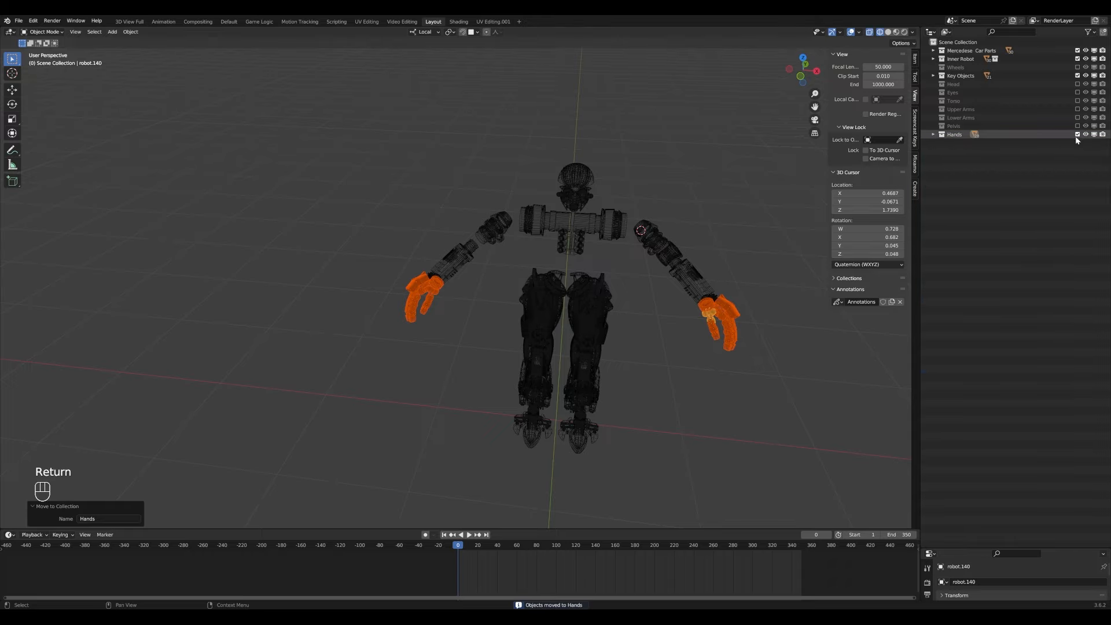
left_click(1077, 134)
- Return to the solid front view and exclude the Key Objects collection
key("z")
scroll(636, 329, "up", 3)
middle_click_drag(458, 304, 453, 282)
left_click(606, 286)
key("KP_1")
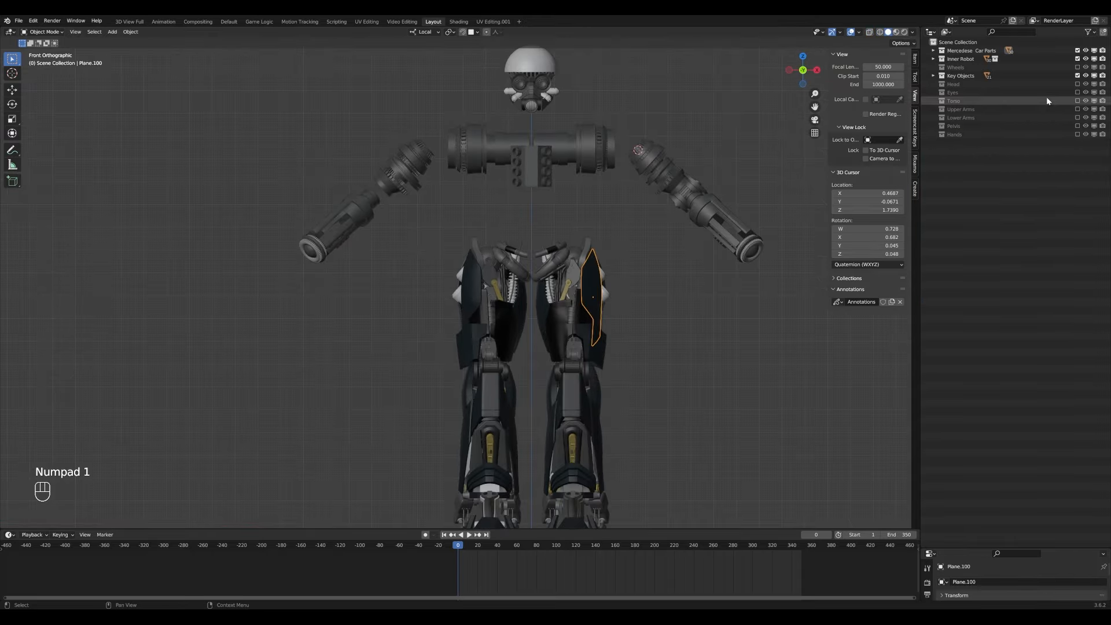
left_click(1077, 76)
- Select all upper leg parts in wireframe, move them into a new collection named Upper Leg and exclude it
scroll(585, 349, "down", 3)
middle_click_drag(585, 349, 547, 332, "shift")
scroll(547, 333, "up", 5)
key("z")
key("b")
left_click_drag(235, 149, 675, 373)
key("m")
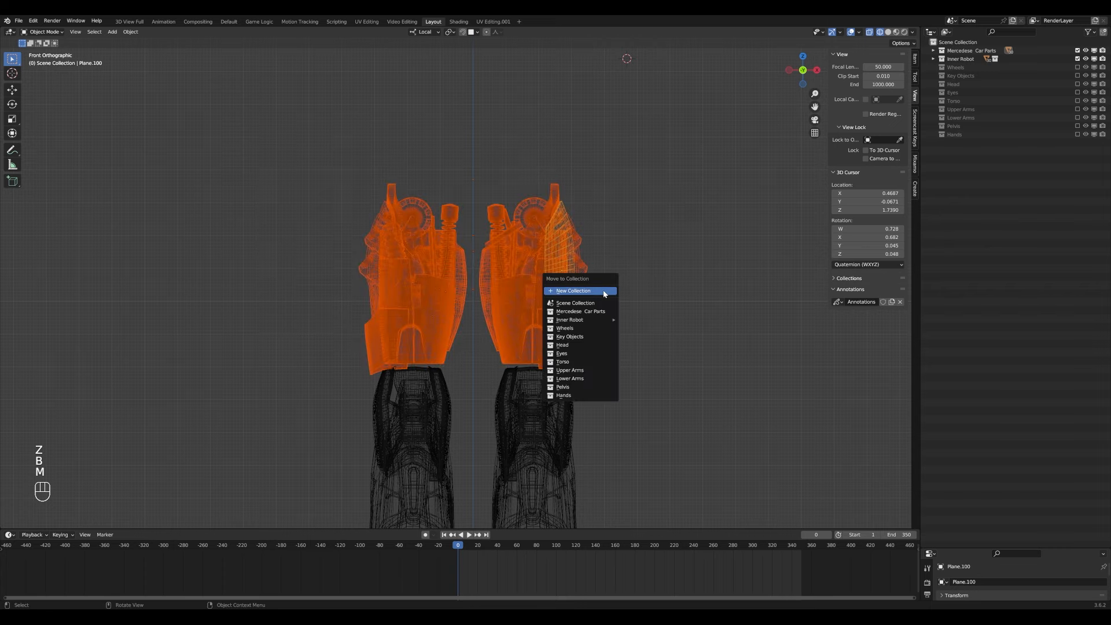
left_click(603, 293)
type("Up")
key("Return")
left_click(1077, 143)
- Select the lower leg parts without the feet, move them into a new collection named Lower Leg and exclude it
scroll(460, 347, "down", 5)
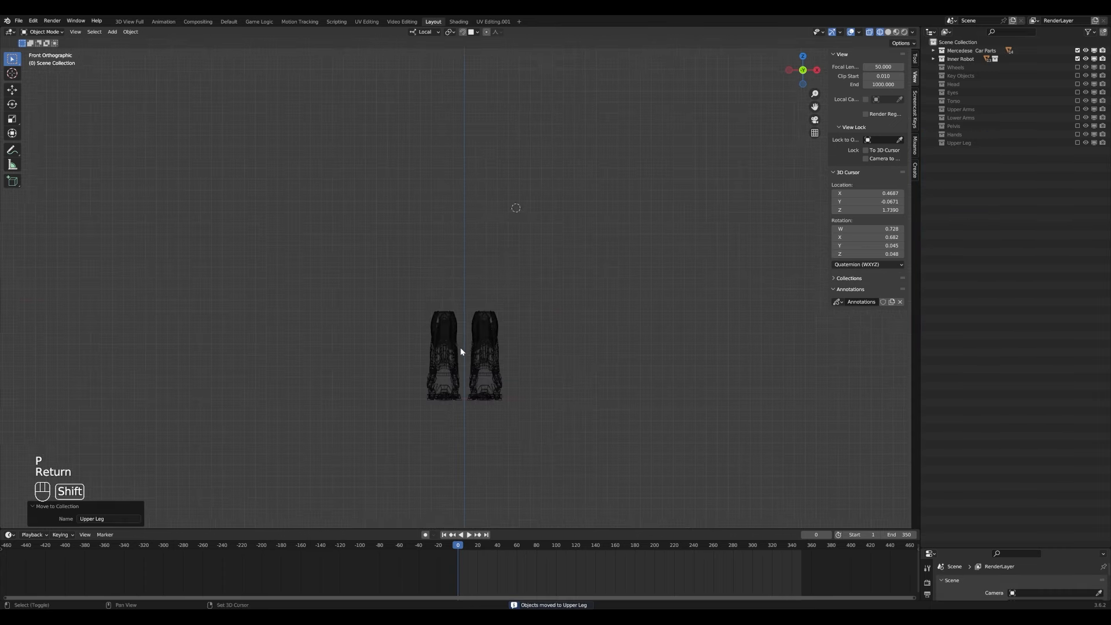
middle_click_drag(460, 350, 477, 271, "shift")
key("b")
left_click_drag(335, 167, 616, 319)
key("z")
key("KP_3")
scroll(550, 370, "up", 3)
key("z")
key("b")
middle_click_drag(513, 381, 628, 454)
scroll(555, 301, "down", 3)
key("z")
middle_click_drag(551, 283, 537, 328, "shift")
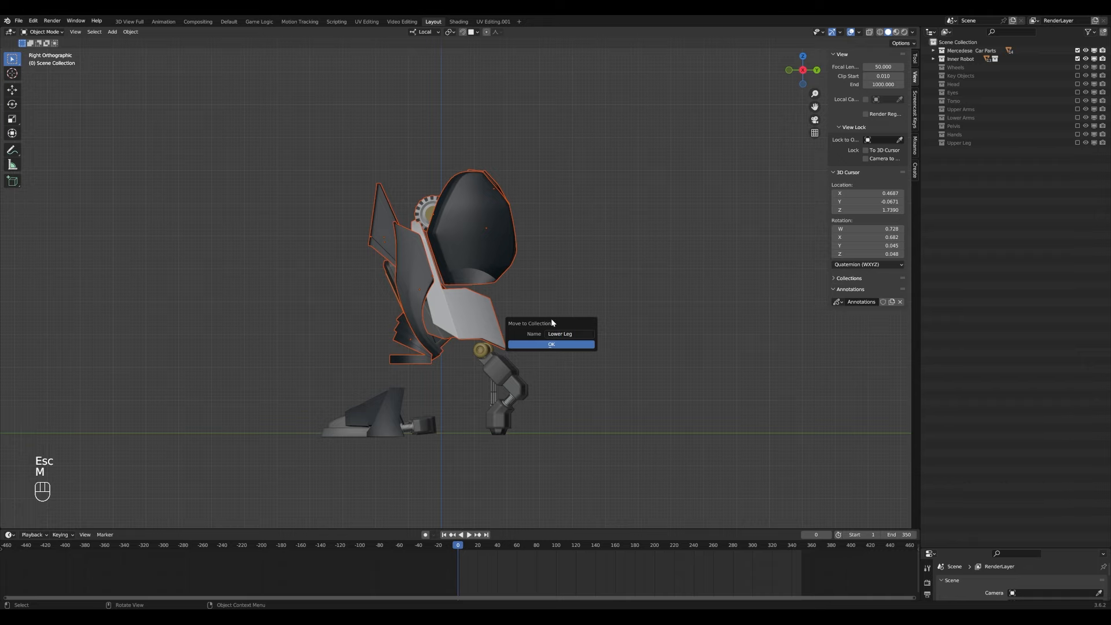
key("Return")
left_click(1077, 151)
- Select the remaining foot parts, move them into a new collection named Feet and exclude it
left_click(384, 410)
key("b")
left_click_drag(262, 294, 541, 470)
key("z")
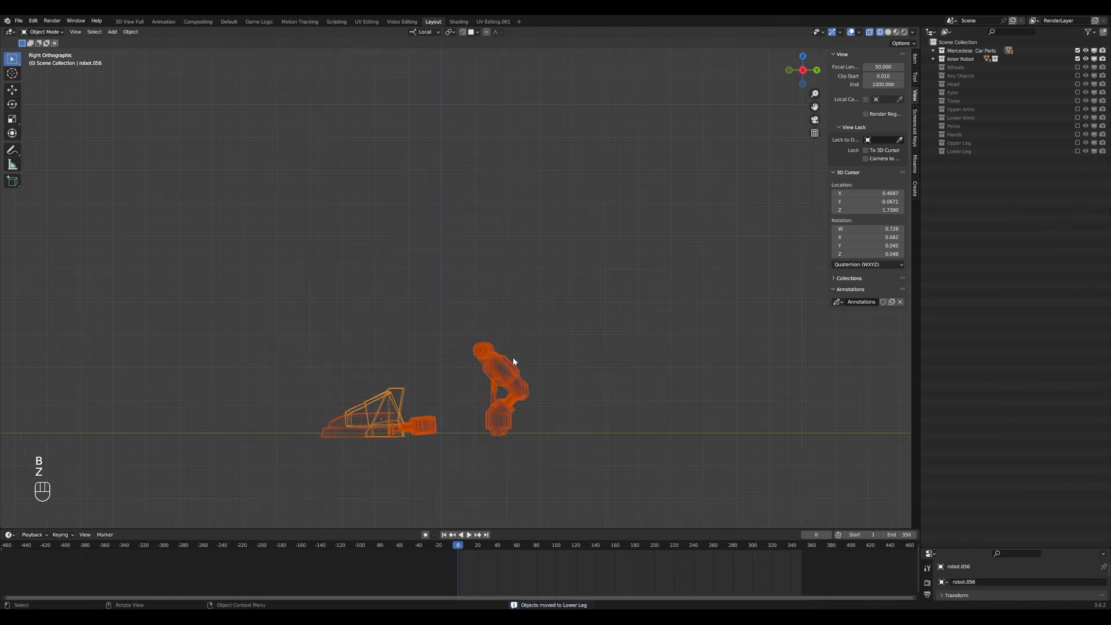
key("m")
left_click(514, 359)
key("Return")
left_click(1077, 160)
- Display the Upper Leg collection and frame all its objects in the front view
left_click(1077, 142)
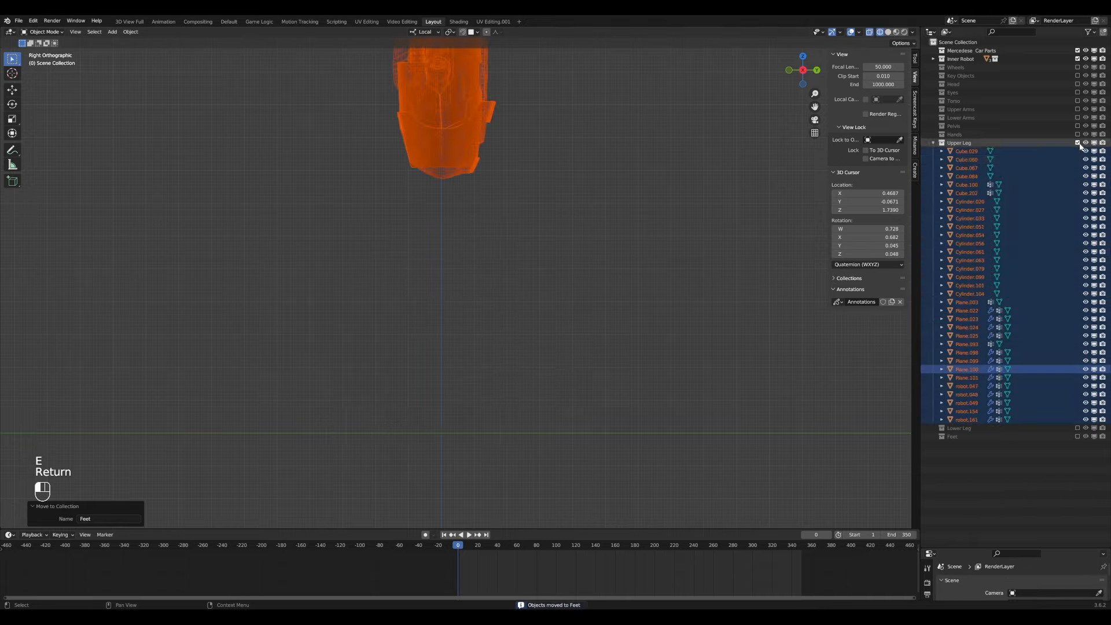
left_click(967, 152)
left_click(965, 421, "shift")
scroll(492, 277, "down", 5)
middle_click_drag(493, 278, 491, 279)
key("KP_1")
key("KP_Decimal")
- Select only the left upper leg parts and set their origins to geometry
key("alt+a")
key("b")
left_click_drag(463, 180, 654, 504)
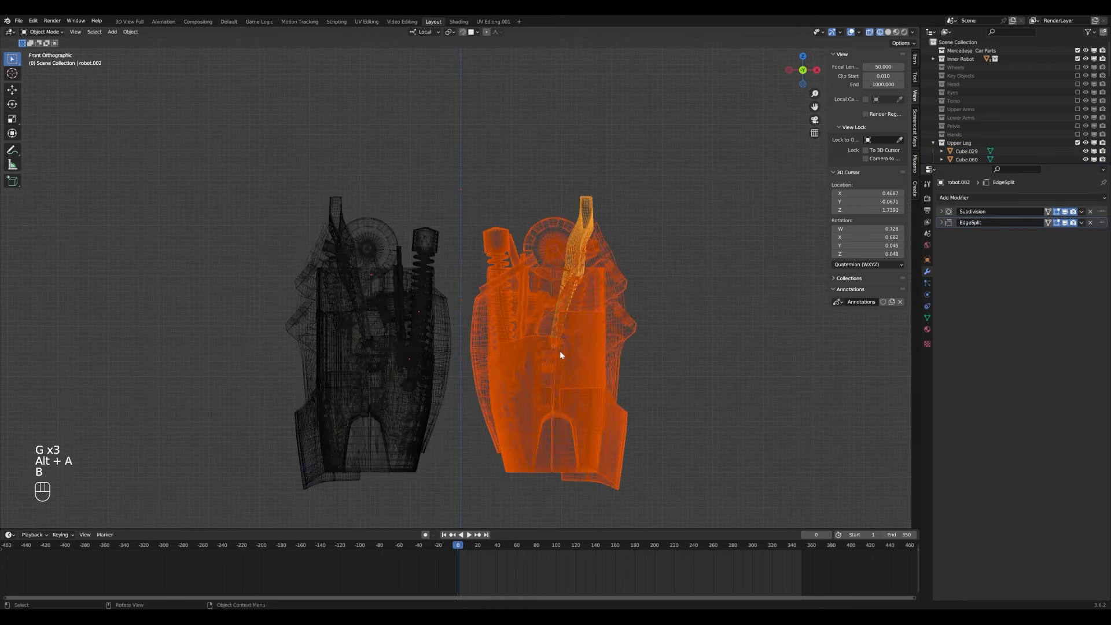
key("z")
right_click(570, 325)
mouse_move(543, 325)
left_click(625, 335)
- Display Key Objects, parent the left upper leg parts to Leg upper L and test-move that key object
scroll(625, 335, "down", 4)
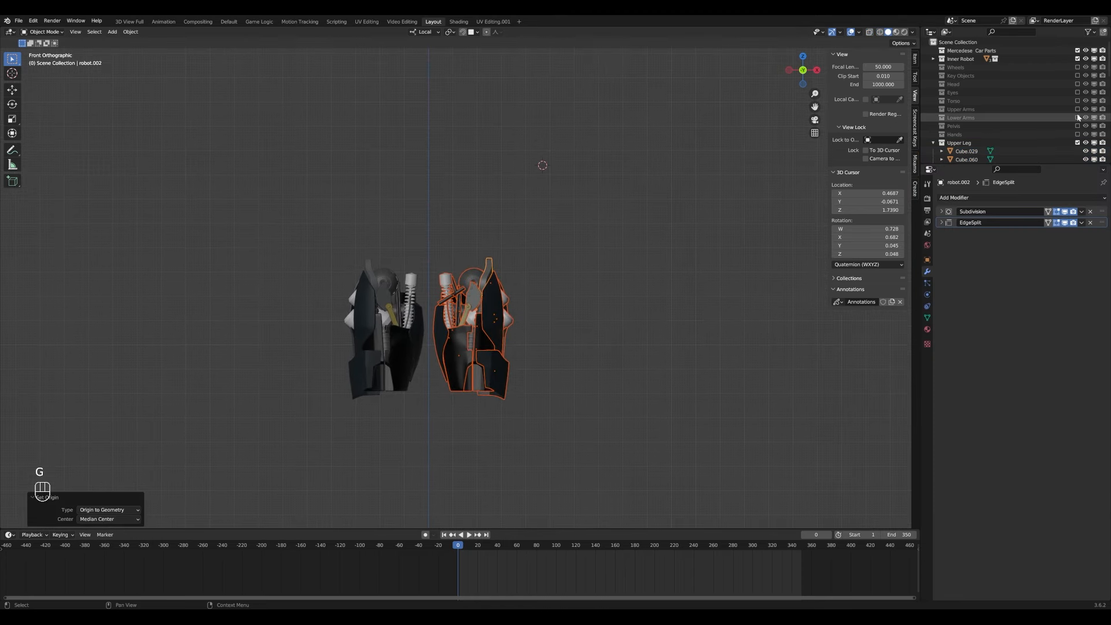
left_click(1078, 77)
scroll(459, 281, "up", 3)
left_click(496, 491, "shift")
key("ctrl+p")
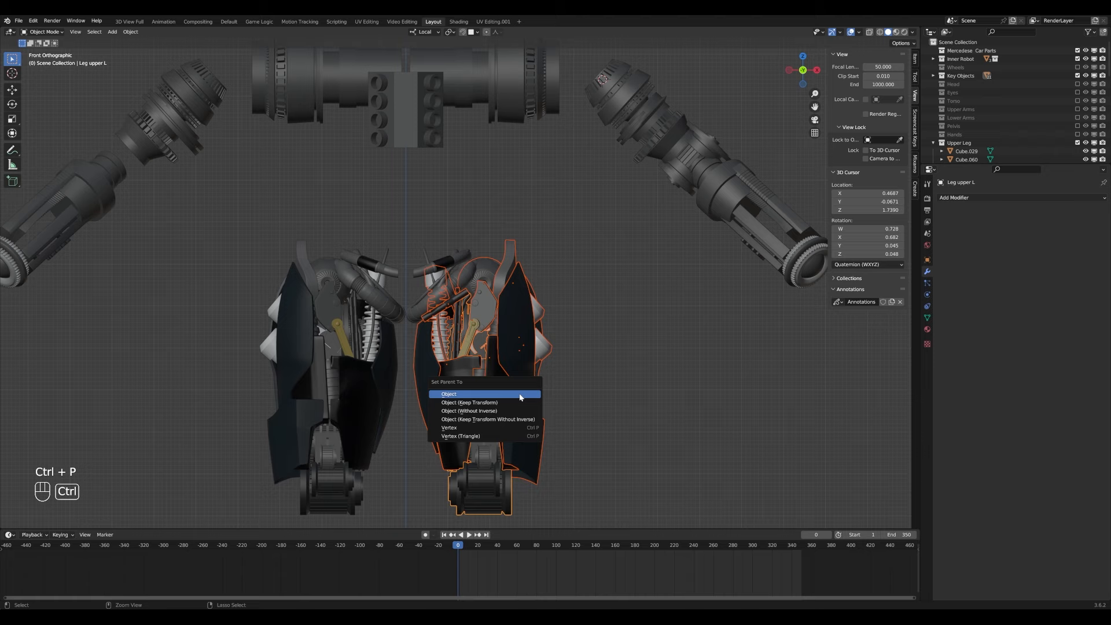
left_click(520, 396)
key("alt+a")
left_click(492, 489)
key("g")
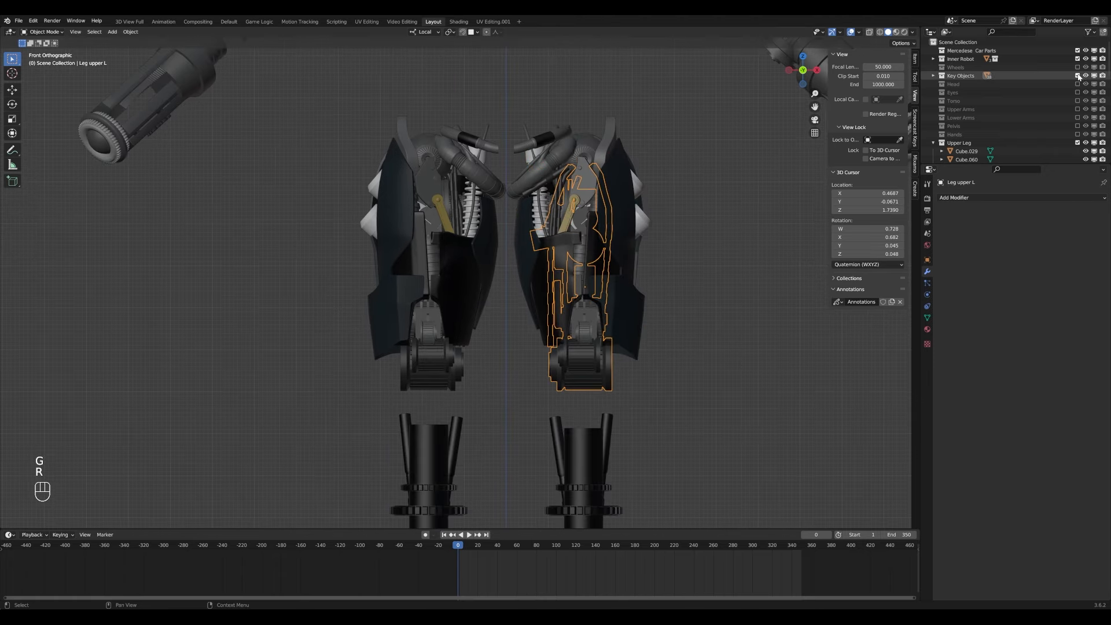
- Select the right upper leg parts and set their origins to geometry
left_click_drag(317, 54, 501, 403)
key("z")
right_click(440, 249)
left_click(538, 248)
left_click(1077, 75)
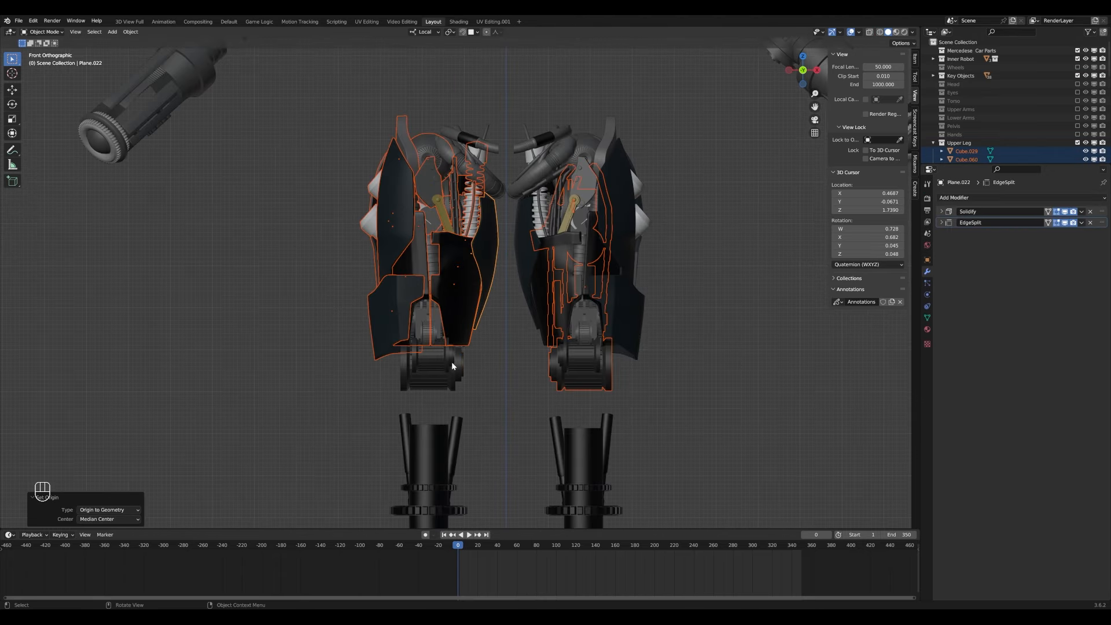
- Try to parent the current selection to the Leg upper R key object
left_click(450, 365, "shift")
key("ctrl+p")
left_click(447, 370)
left_click(452, 369)
key("z")
key("g")
right_click(321, 321)
key("z")
key("ctrl+z")
key("ctrl+z")
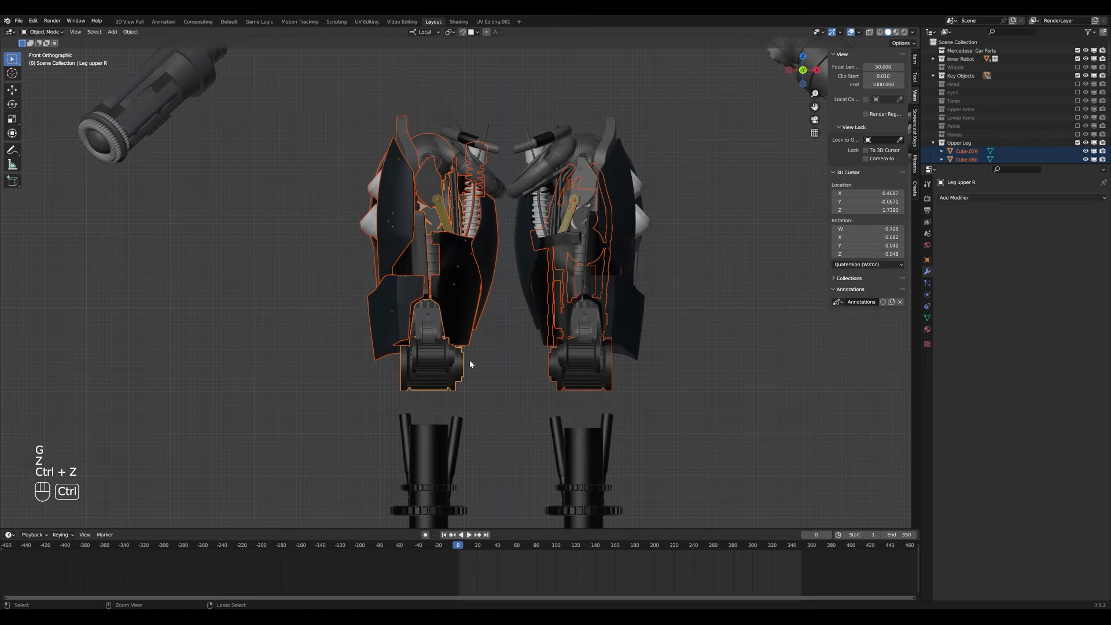
- Reselect only the right upper leg parts, parent them to Leg upper R and test both upper leg key objects
left_click(456, 367)
key("g")
key("z")
key("b")
left_click_drag(324, 62, 506, 353)
key("b")
left_click_drag(501, 104, 581, 191, "shift")
left_click(449, 382, "shift")
key("ctrl+p")
key("alt+a")
key("g")
key("z")
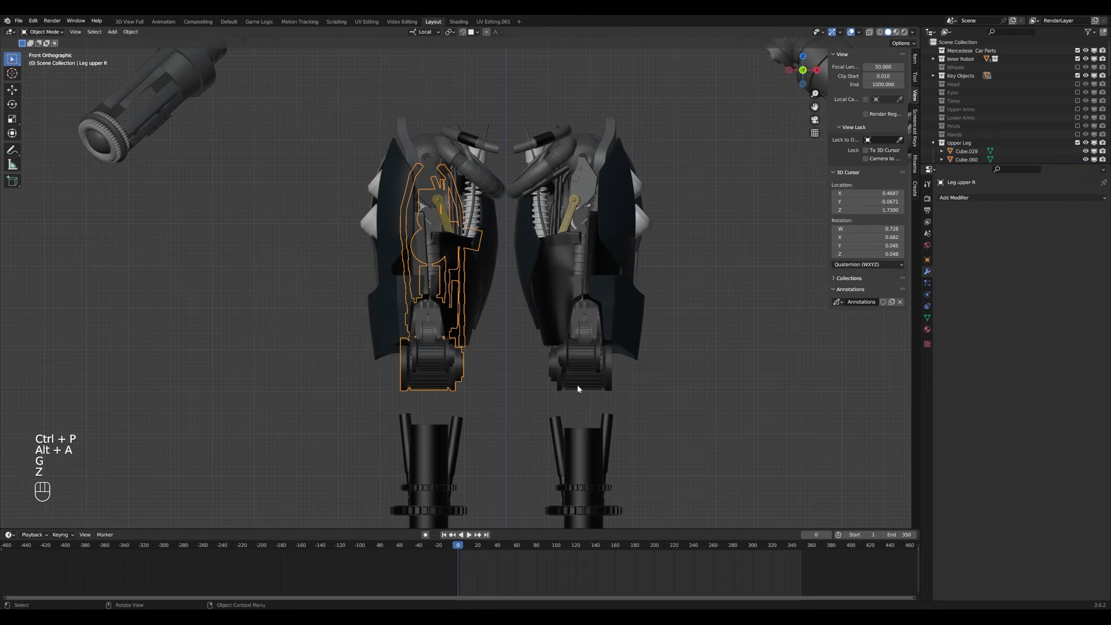
left_click(577, 384)
key("z")
- Show the Lower Leg collection instead of Upper Leg and select the left lower leg parts, leaving out other key objects
key("alt+a")
key("b")
left_click_drag(425, 213, 613, 434)
scroll(607, 427, "down", 5)
key("b")
left_click_drag(525, 192, 440, 145, "shift")
key("z")
key("z")
key("b")
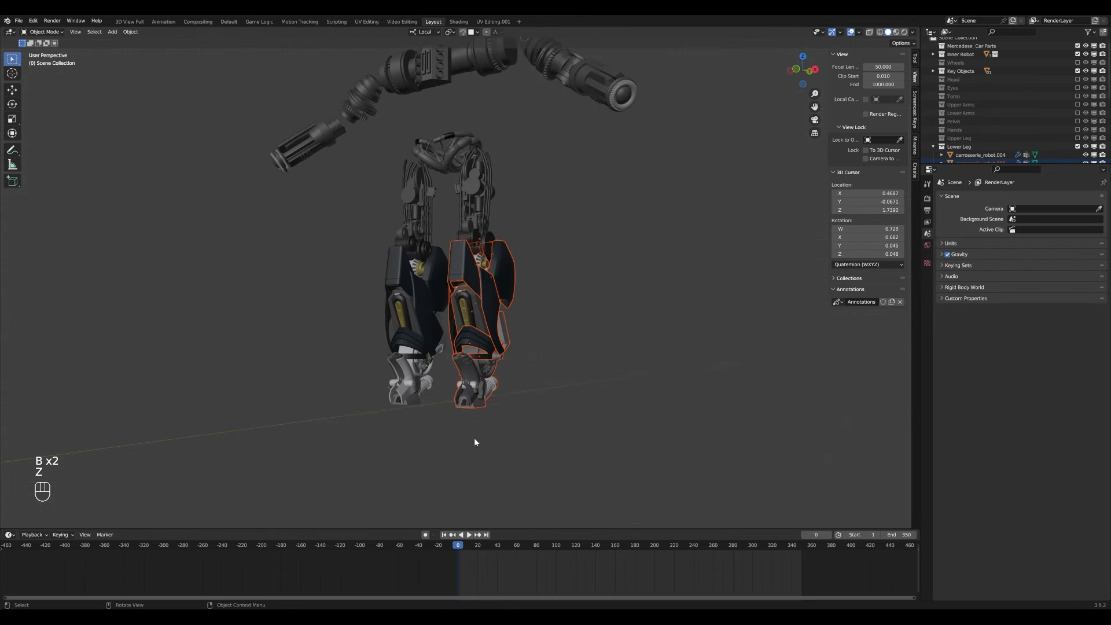
left_click_drag(442, 428, 512, 393, "shift")
key("z")
- Parent the selected left lower leg parts to the leg lower L key object and test-move it
left_click(526, 234, "shift")
middle_click_drag(543, 252, 546, 374)
key("g")
left_click(456, 358, "shift")
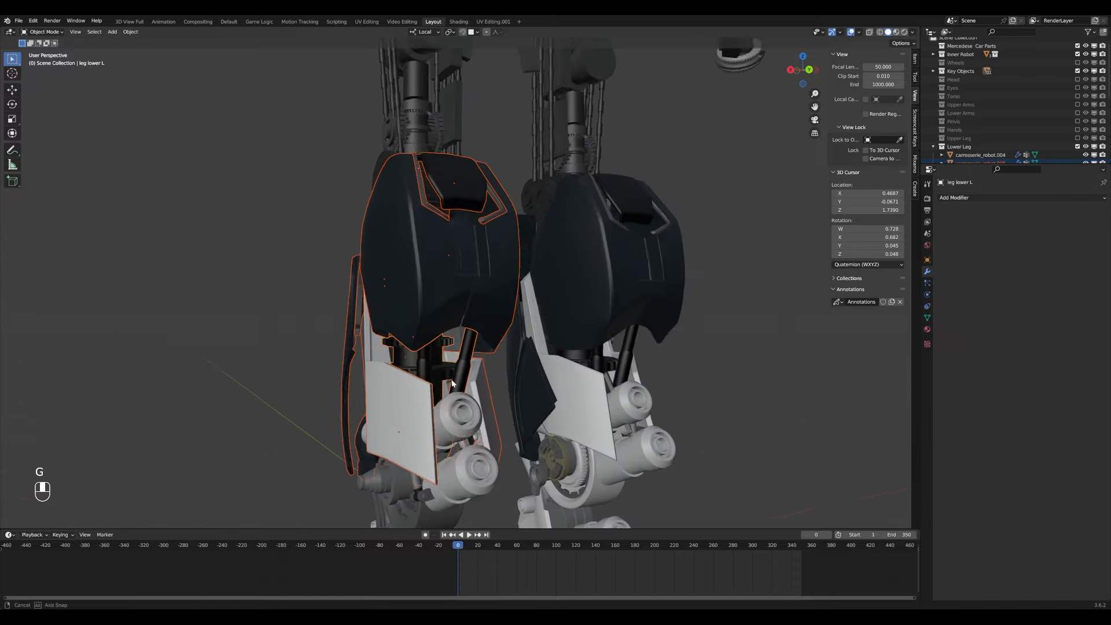
key("g")
key("ctrl+p")
left_click(454, 357)
key("alt+a")
left_click(449, 357)
key("g")
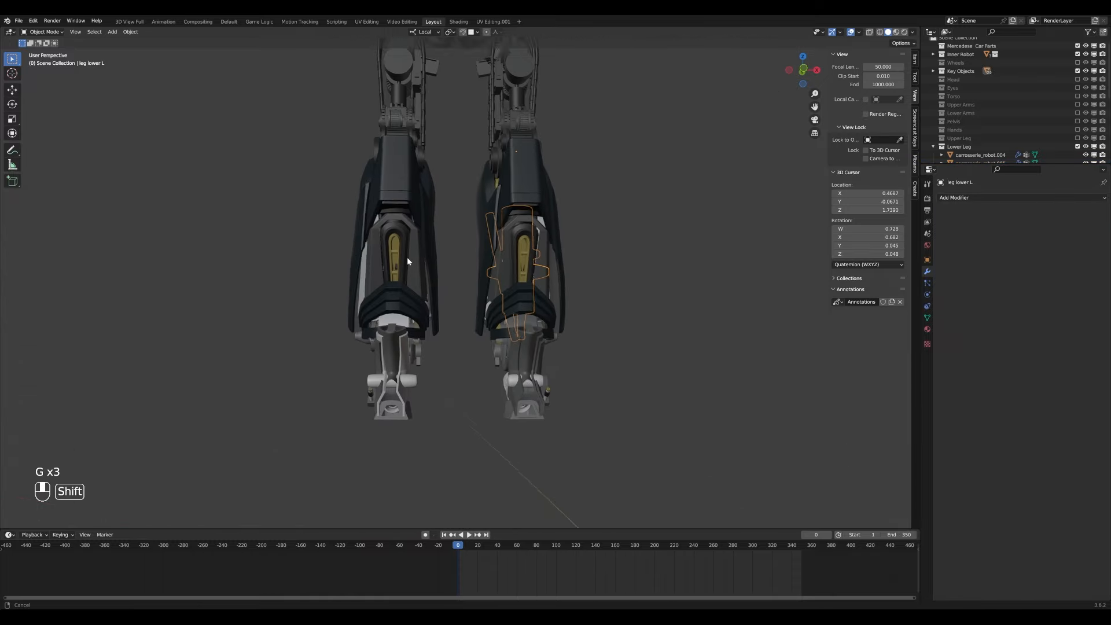
- Box-select the right lower leg parts in wireframe shading
key("z")
key("b")
left_click_drag(305, 193, 493, 413)
key("z")
key("z")
key("b")
middle_click_drag(390, 170, 535, 254)
key("b")
key("z")
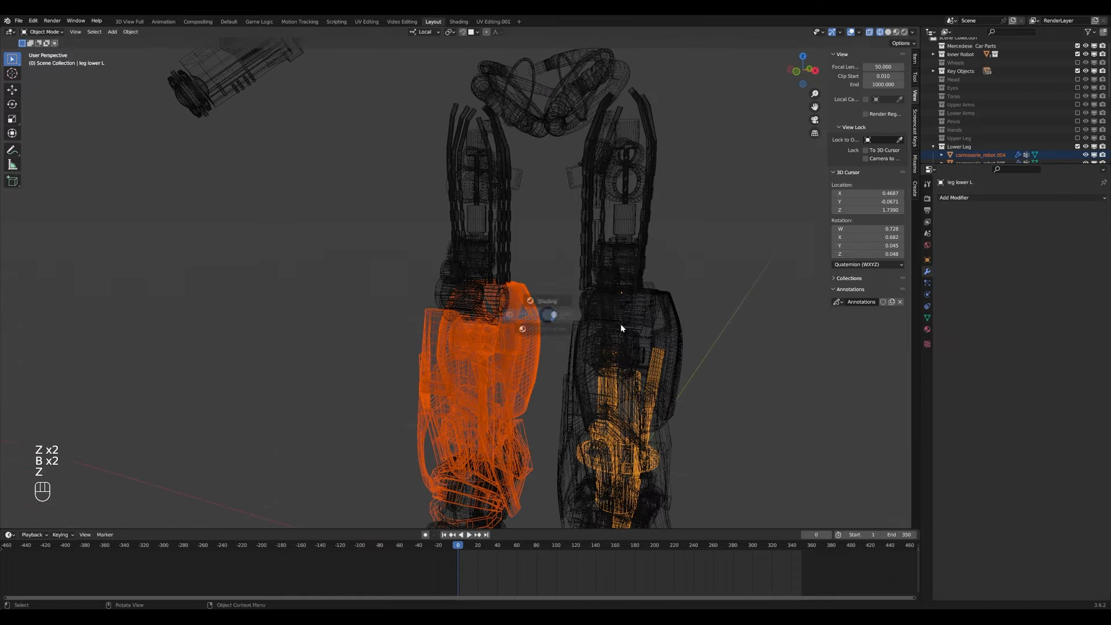
- Refine the right lower leg selection from the other side and make the leg lower R key object active
middle_click_drag(621, 324, 484, 283)
scroll(600, 342, "down", 3)
key("z")
key("b")
middle_click_drag(243, 128, 388, 382)
key("z")
key("z")
scroll(473, 363, "up", 3)
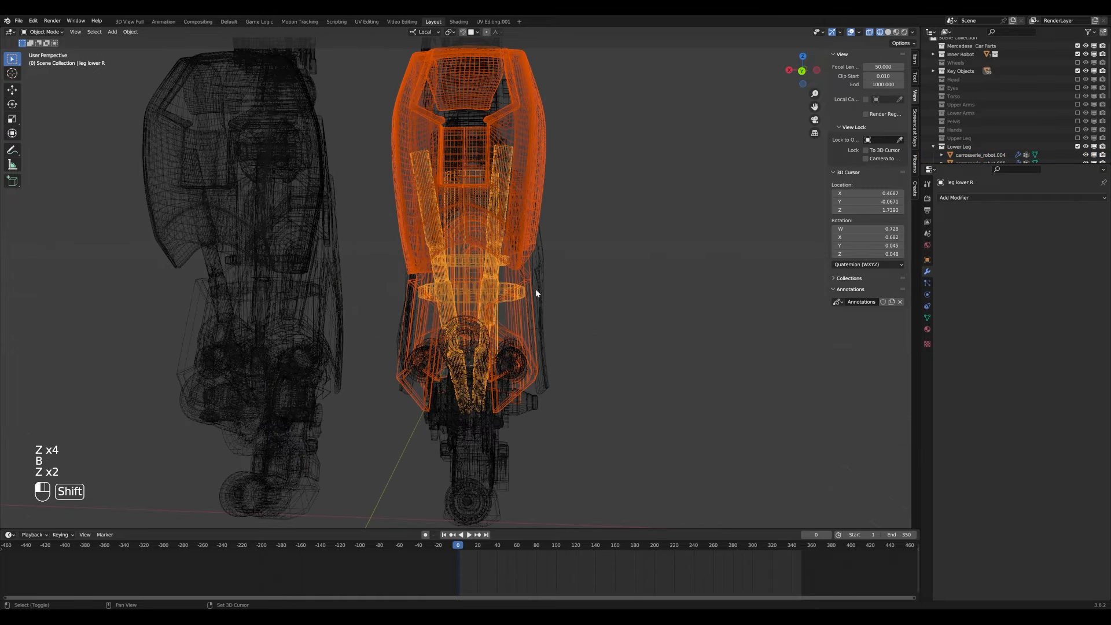
key("z")
middle_click_drag(536, 290, 359, 301)
- Temporarily hide the right lower leg parts to examine the exposed inner joint piece, and unhide them
key("g")
key("h")
middle_click_drag(581, 287, 492, 255)
left_click(457, 212)
key("h")
middle_click_drag(457, 212, 515, 262)
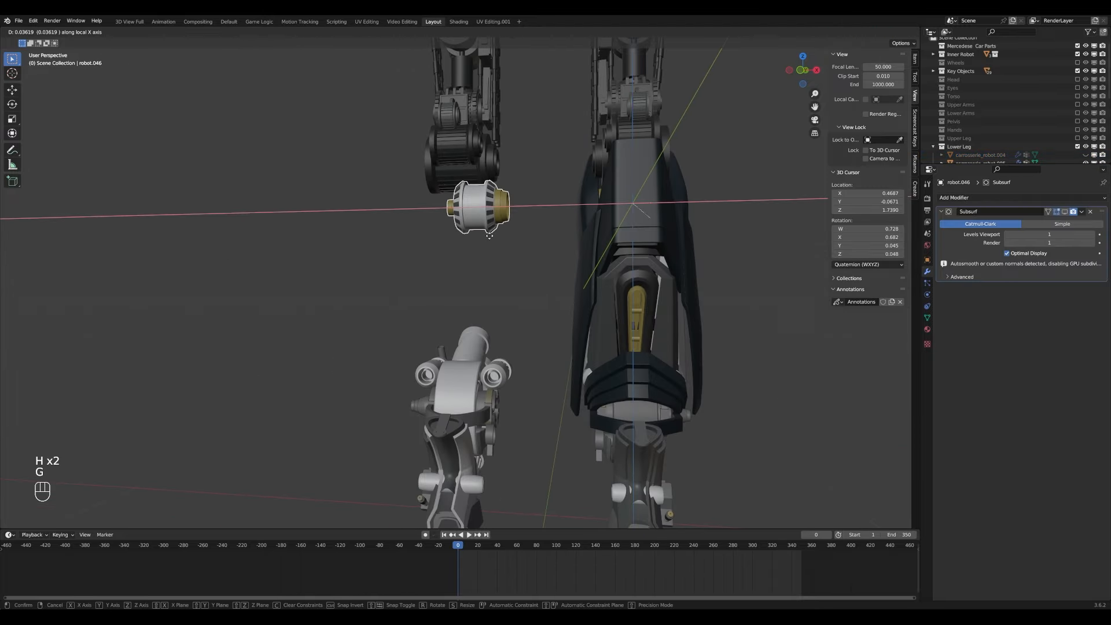
key("alt+h")
- Parent the selected right lower leg parts to the leg lower R key object and test-move the lower leg
key("z")
key("z")
key("ctrl+p")
left_click(388, 328)
key("alt+a")
left_click(472, 302)
key("g")
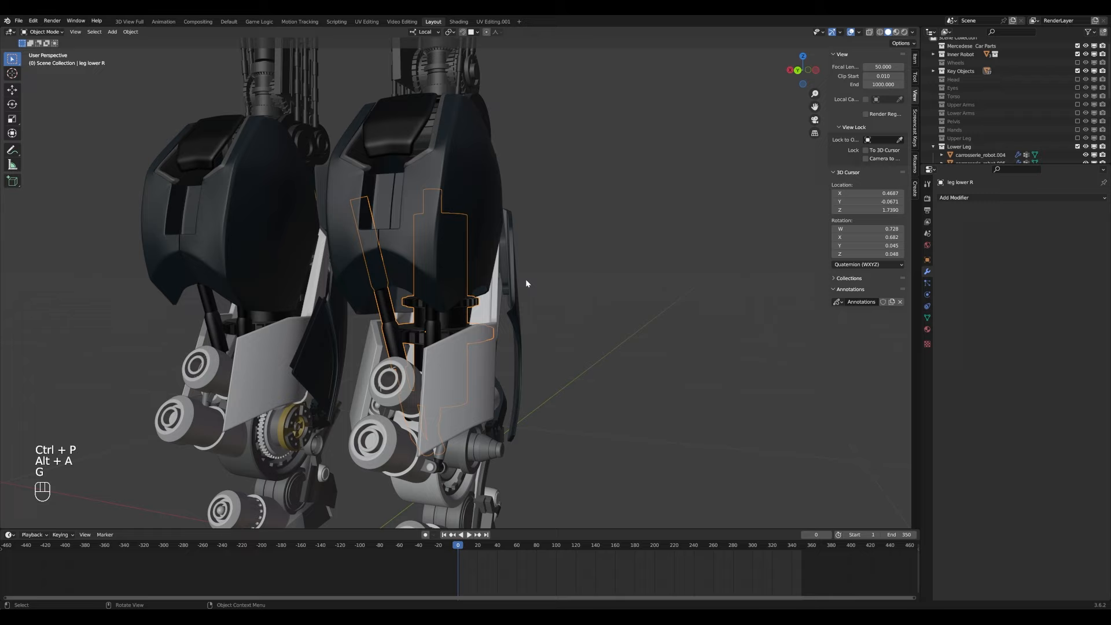
key("KP_1")
key("g")
left_click(516, 290)
key("g")
key("alt+a")
- Show the Feet collection instead of Lower Leg
key("KP_1")
left_click(450, 370)
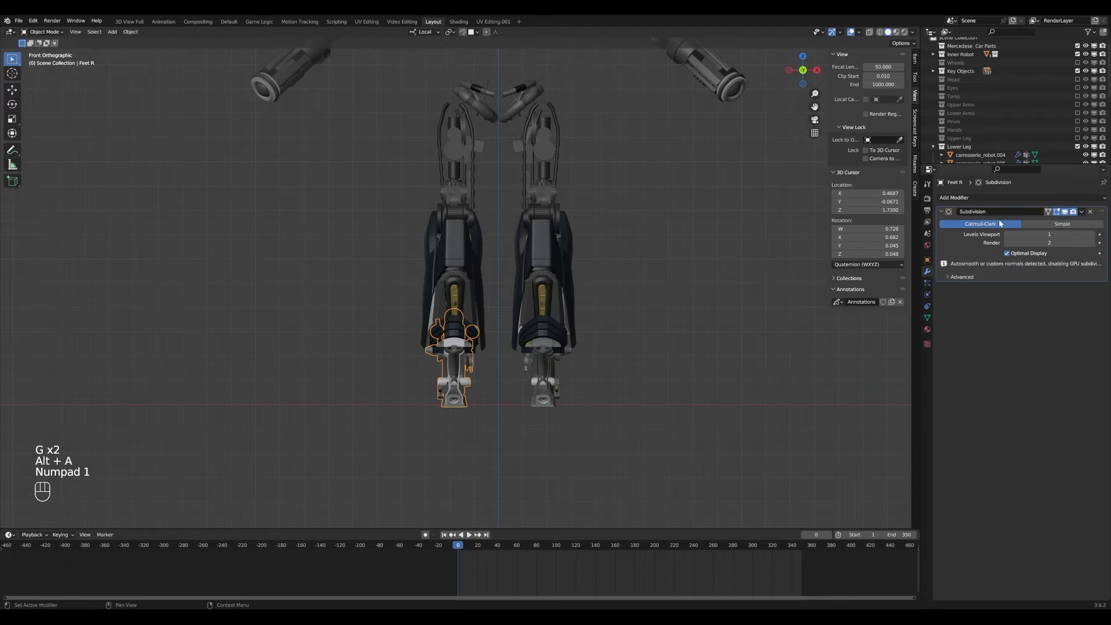
left_click(1077, 146)
left_click(1077, 155)
- Select the left foot parts, leave out the lower leg key object and make Feet L the active object
scroll(481, 301, "up", 4)
key("z")
key("alt+a")
left_click_drag(482, 231, 665, 449)
key("z")
key("z")
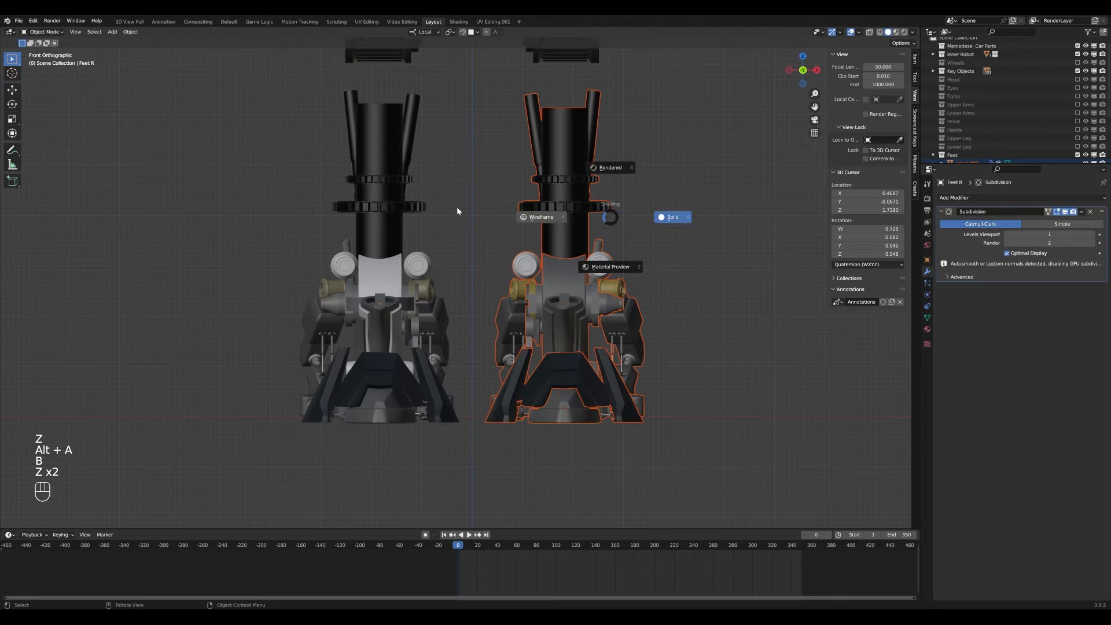
middle_click_drag(456, 208, 573, 255)
left_click(577, 455, "shift")
left_click(549, 408, "shift")
mouse_move(577, 454)
middle_mouse_down()
mouse_move(613, 405)
mouse_move(551, 337)
middle_mouse_up()
- Parent the selected left foot parts to the Feet L key object and test-rotate it
key("ctrl+p")
left_click(551, 338)
key("alt+a")
key("KP_2")
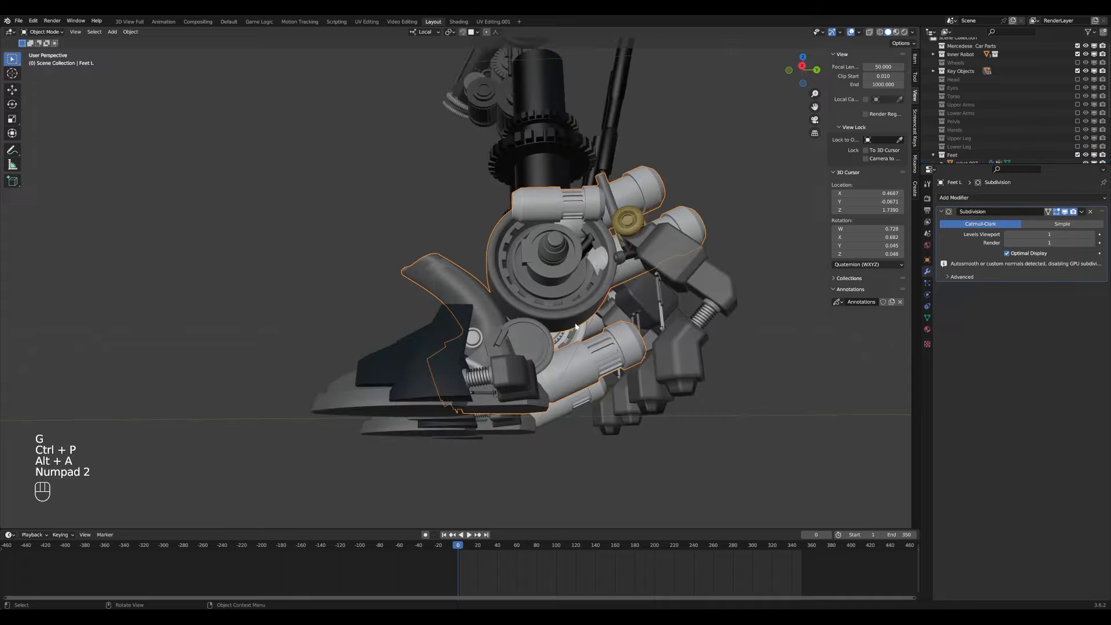
key("KP_3")
key("r")
left_click(433, 380)
- Select the right foot parts without the lower leg key object and make Feet R the active object
key("z")
key("b")
left_click_drag(258, 247, 447, 529)
key("b")
key("z")
middle_click_drag(341, 371, 473, 368)
left_click(462, 324, "shift")
middle_click_drag(463, 324, 347, 359)
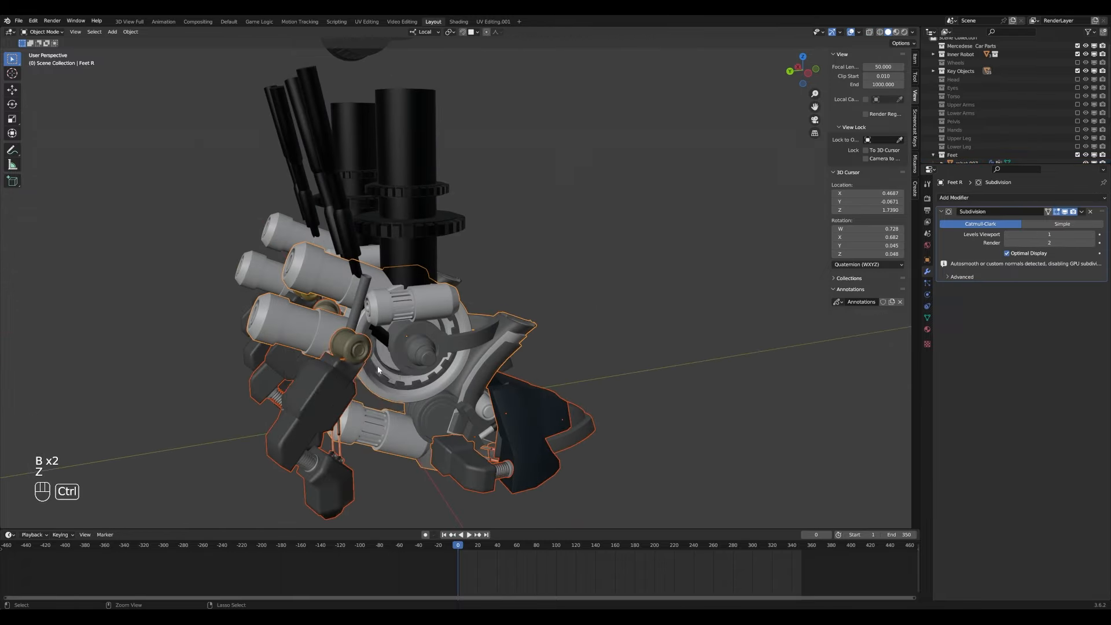
- Parent the selected right foot parts to the Feet R key object and test-move it
key("ctrl+p")
left_click(341, 362)
key("alt+a")
key("g")
scroll(370, 324, "down", 5)
key("g")
key("g")
- Show the Wheels collection and parent the left shoulder wheel to the Sholder L key object
key("KP_1")
scroll(420, 307, "down", 4)
middle_click_drag(421, 306, 405, 444, "shift")
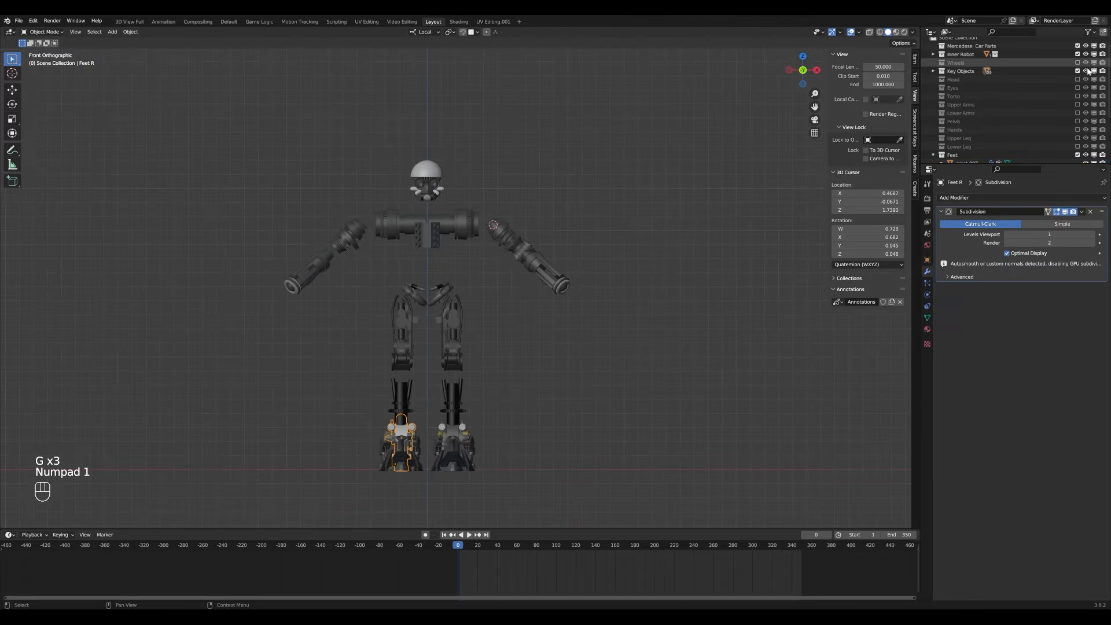
left_click(485, 203)
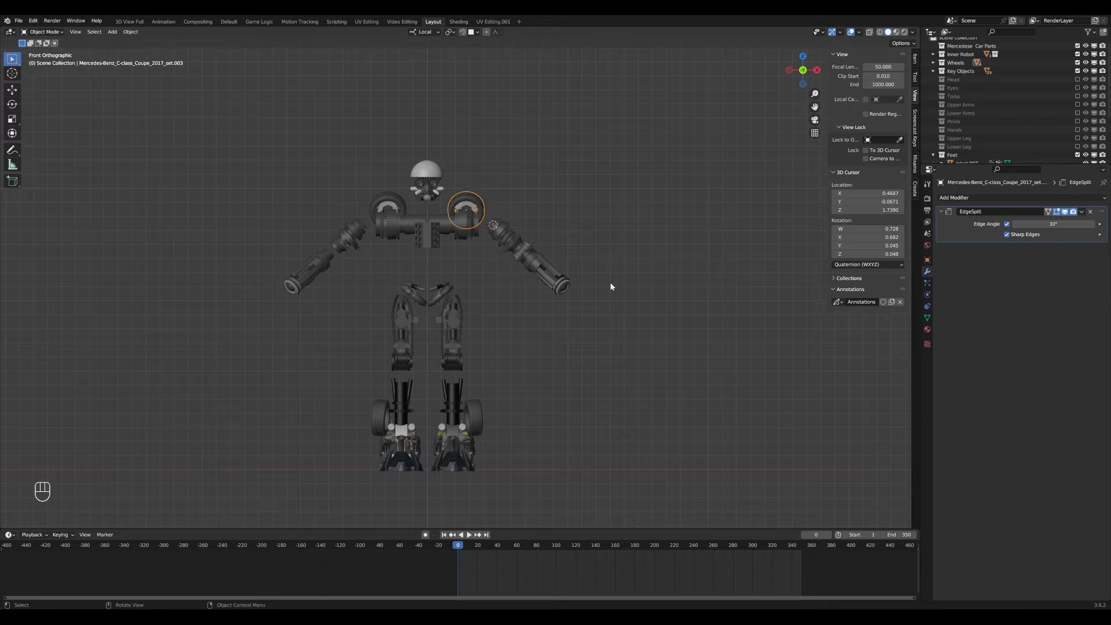
middle_click_drag(610, 283, 492, 320)
key("ctrl+p")
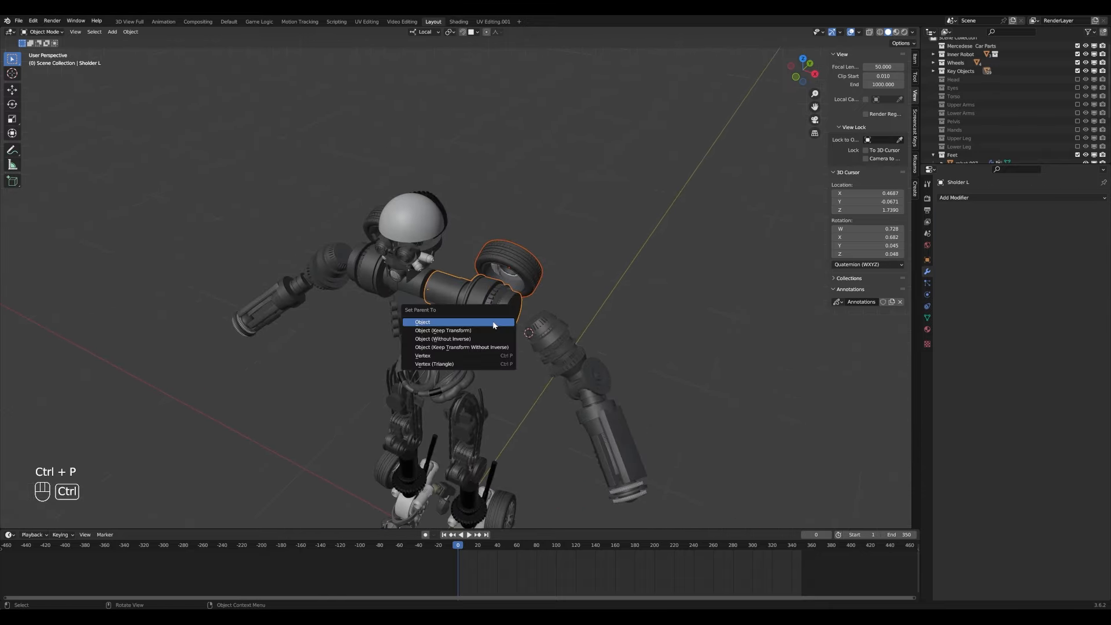
left_click(491, 321)
- Select the right shoulder wheel together with Sholder R as the active object
middle_click_drag(418, 272, 414, 255)
key("alt+a")
left_click(404, 324, "shift")
left_click(404, 324, "shift")
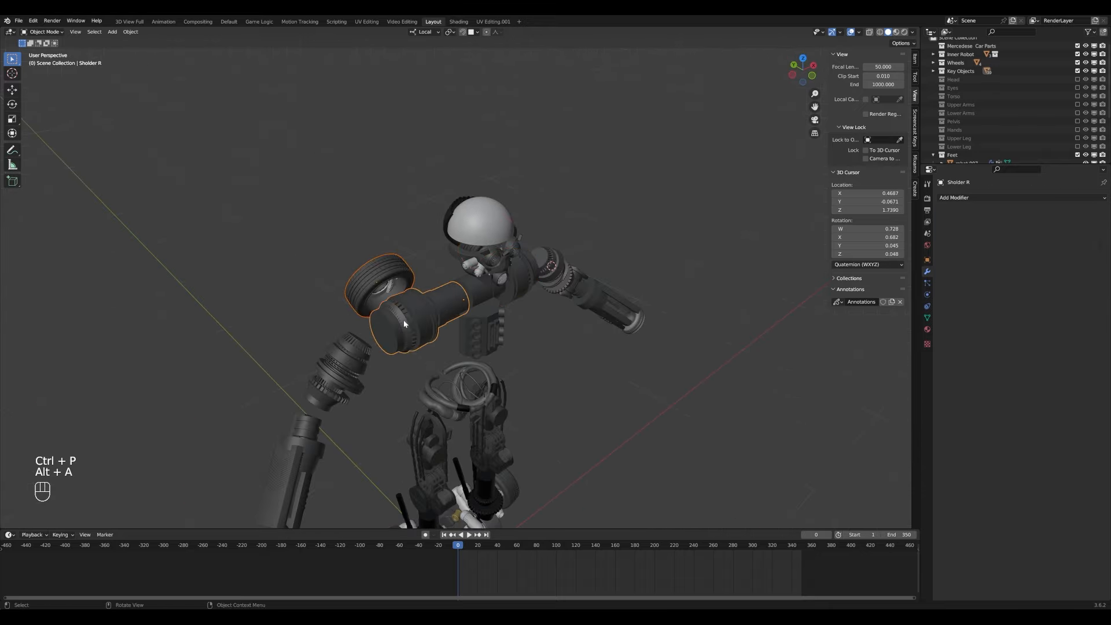
- Parent the right shoulder wheel to the Sholder R object
key("ctrl+p")
left_click(405, 324)
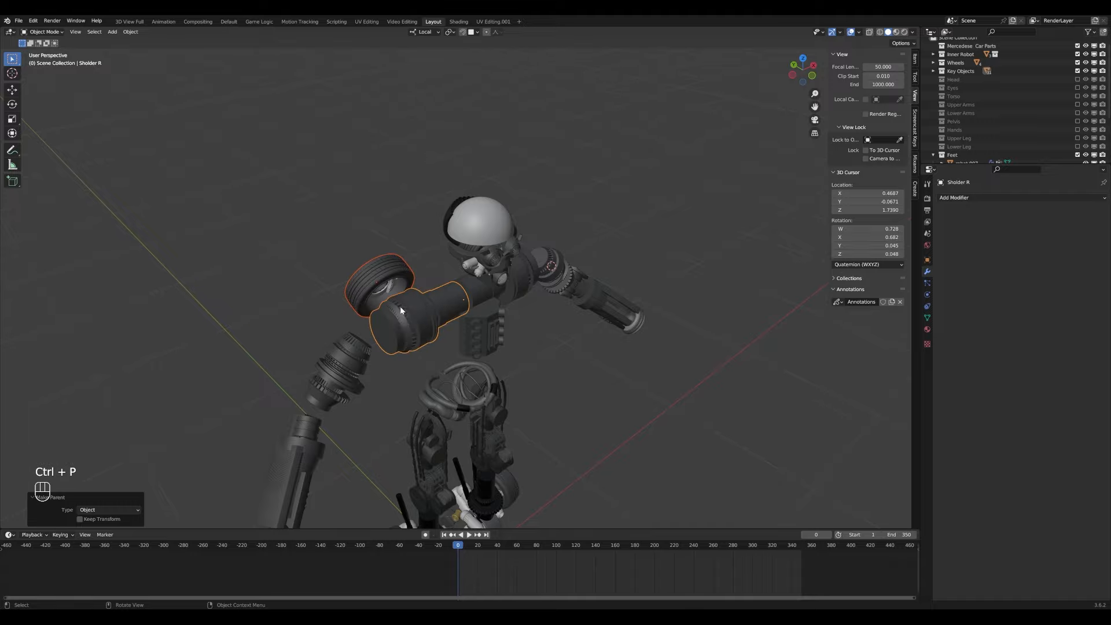
middle_click_drag(404, 324, 480, 227, "shift")
key("alt+a")
- Parent the right lower-leg wheel to the leg lower R object, using the Object parent type
left_click(464, 336)
middle_click_drag(464, 335, 457, 276, "shift")
key("KP_Decimal")
scroll(462, 277, "down", 5)
middle_click_drag(316, 331, 541, 272)
left_click(544, 205, "shift")
key("ctrl+p")
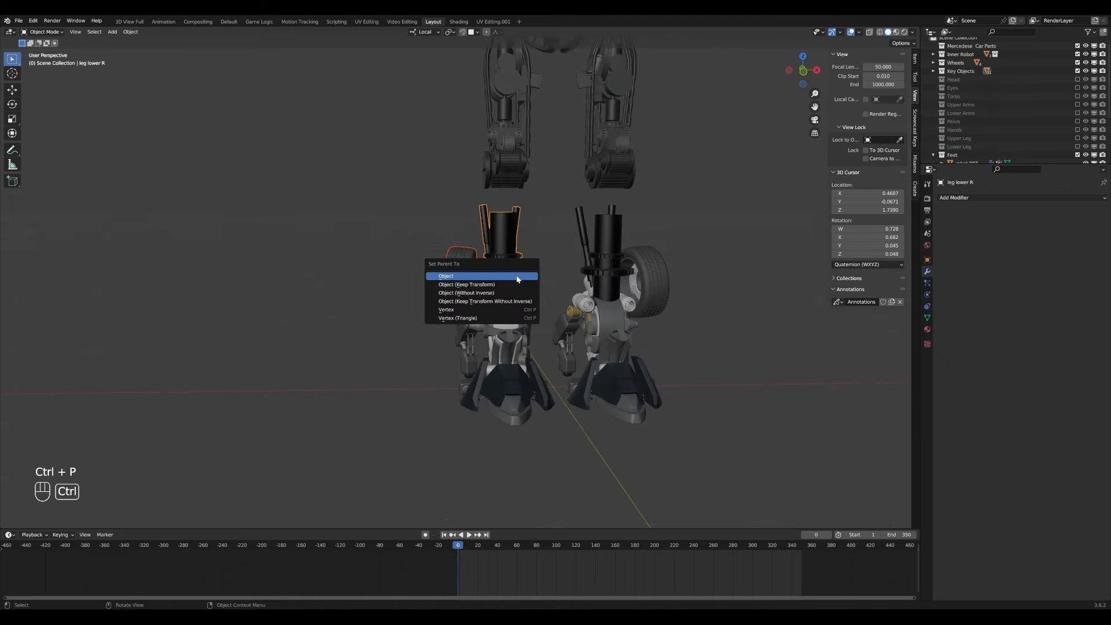
left_click(536, 274)
- Parent the left lower-leg wheel to the leg lower L object
left_click(656, 285)
left_click(612, 254, "shift")
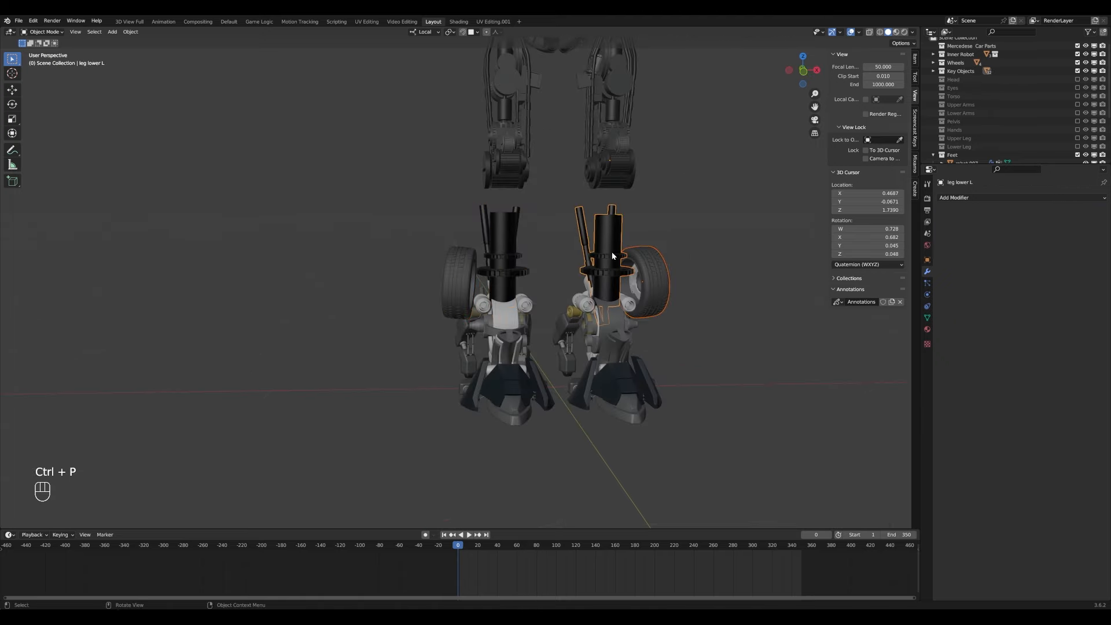
key("ctrl+p")
left_click(612, 255)
key("alt+a")
- Enable the disabled collections from Head through Lower Leg and clear the selection
scroll(578, 289, "down", 4)
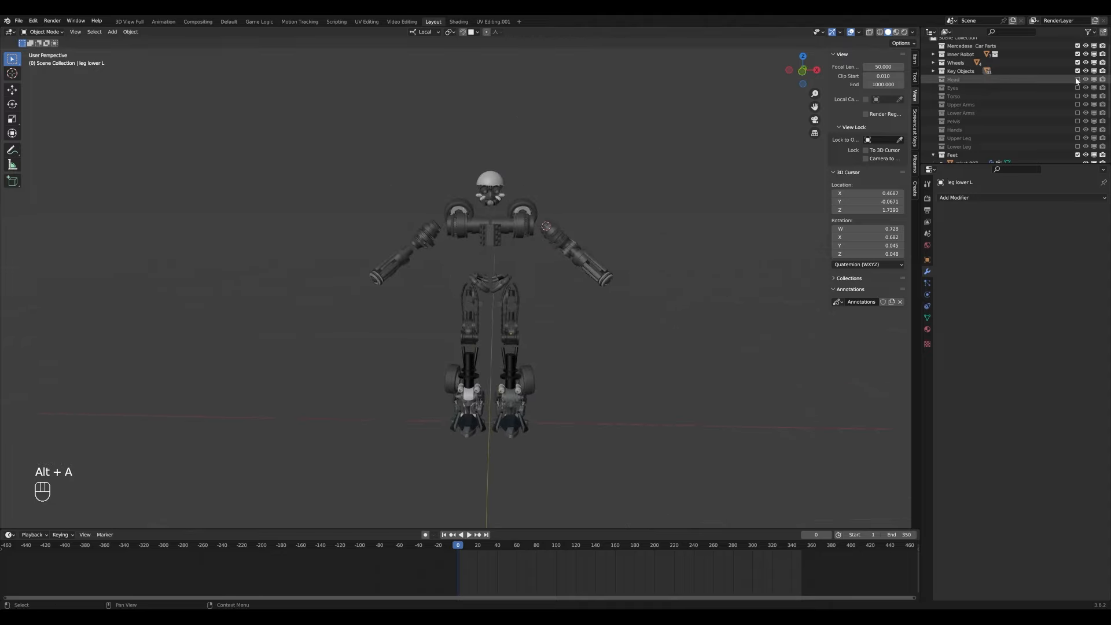
left_click_drag(1078, 88, 1079, 150)
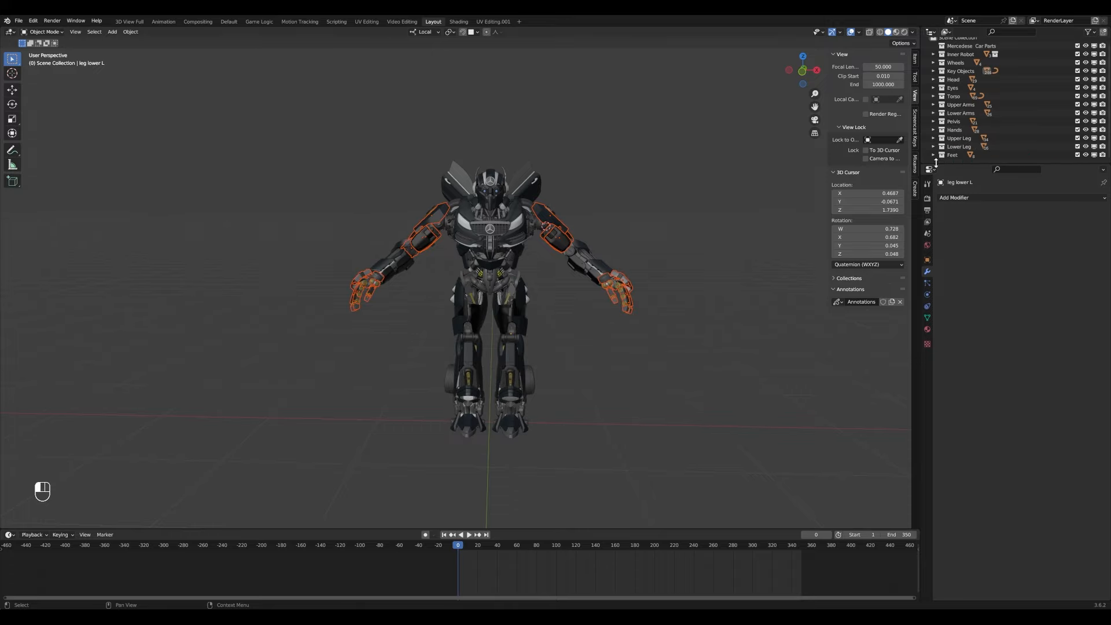
key("alt+a")
scroll(491, 260, "up", 4)
key("alt+a")
- Expand the Key Objects collection and test-rotate Arm lower L and Arm lower R to check their attached parts
left_click(933, 71)
left_click(969, 79)
scroll(670, 283, "down", 4)
scroll(669, 283, "up", 3)
key("r")
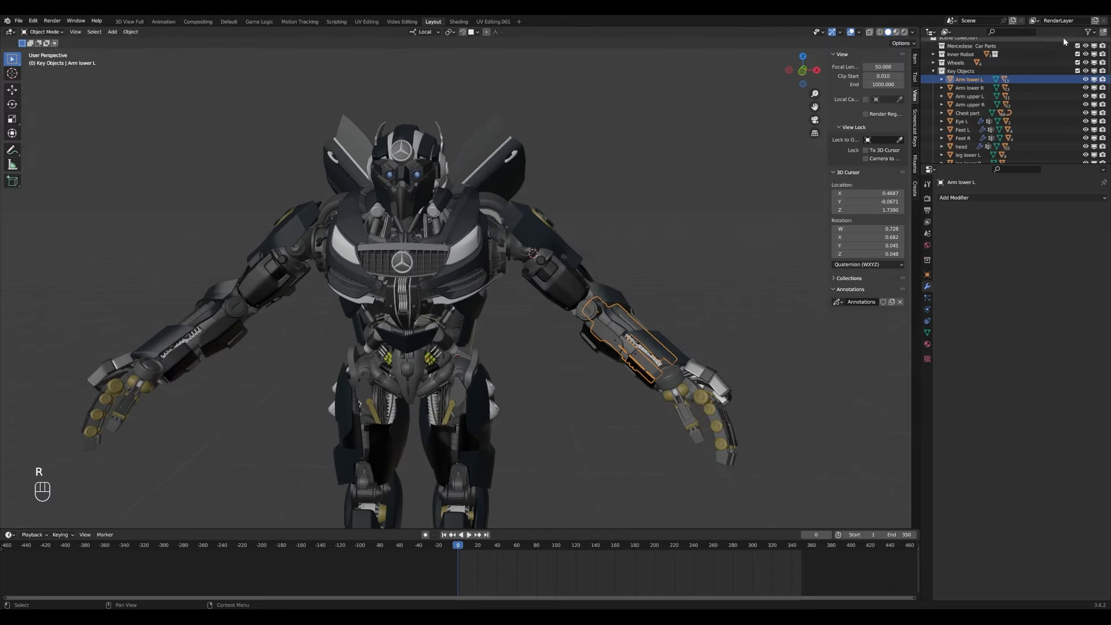
left_click(969, 88)
key("r")
- Test-rotate Arm upper L and Arm upper R to check their attached parts
middle_click_drag(492, 301, 690, 293, "shift")
left_click(970, 97)
key("r")
middle_click_drag(845, 310, 731, 317, "shift")
left_click(969, 105)
key("r")
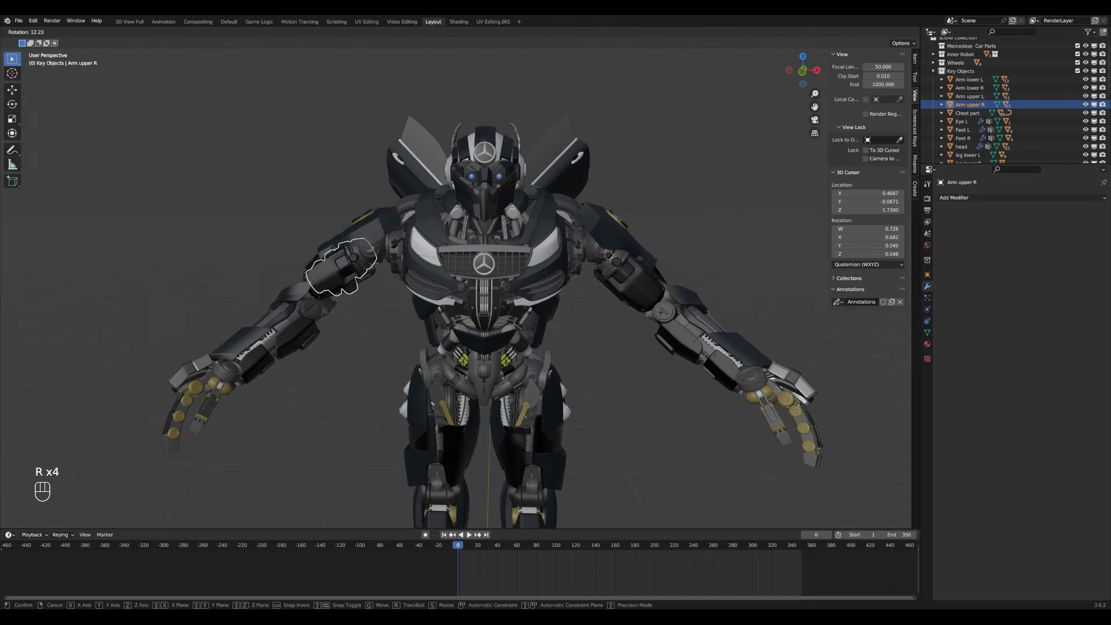
left_click(751, 262)
- Test-rotate Eye L and Feet L to check their attached parts, and frame the head object
left_click(964, 122)
key("r")
left_click(963, 131)
key("r")
scroll(672, 341, "down", 4)
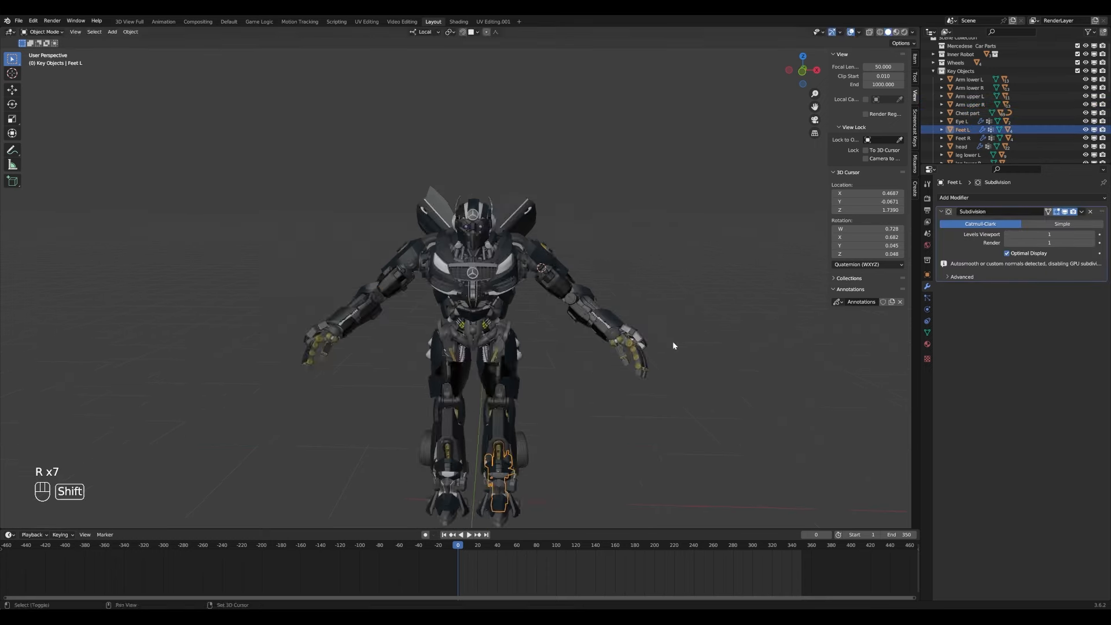
middle_click_drag(673, 341, 649, 233, "shift")
scroll(649, 233, "up", 2)
key("r")
left_click(961, 147)
key("KP_Decimal")
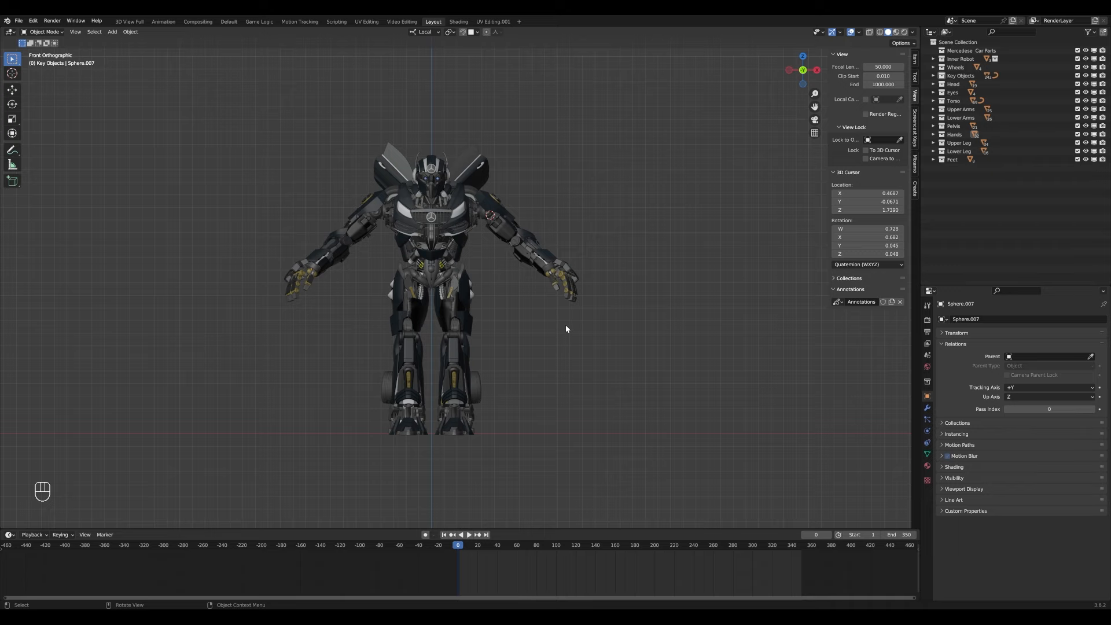
- Add a Human (Meta-Rig) armature to the scene
scroll(566, 328, "up", 1)
key("shift+a")
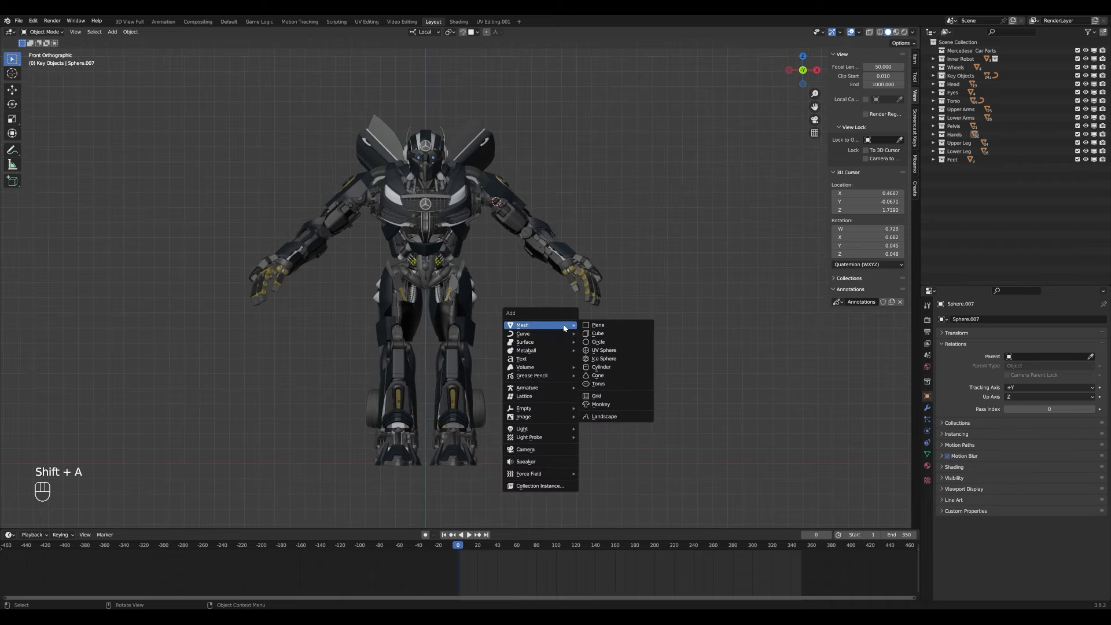
mouse_move(535, 428)
mouse_move(538, 391)
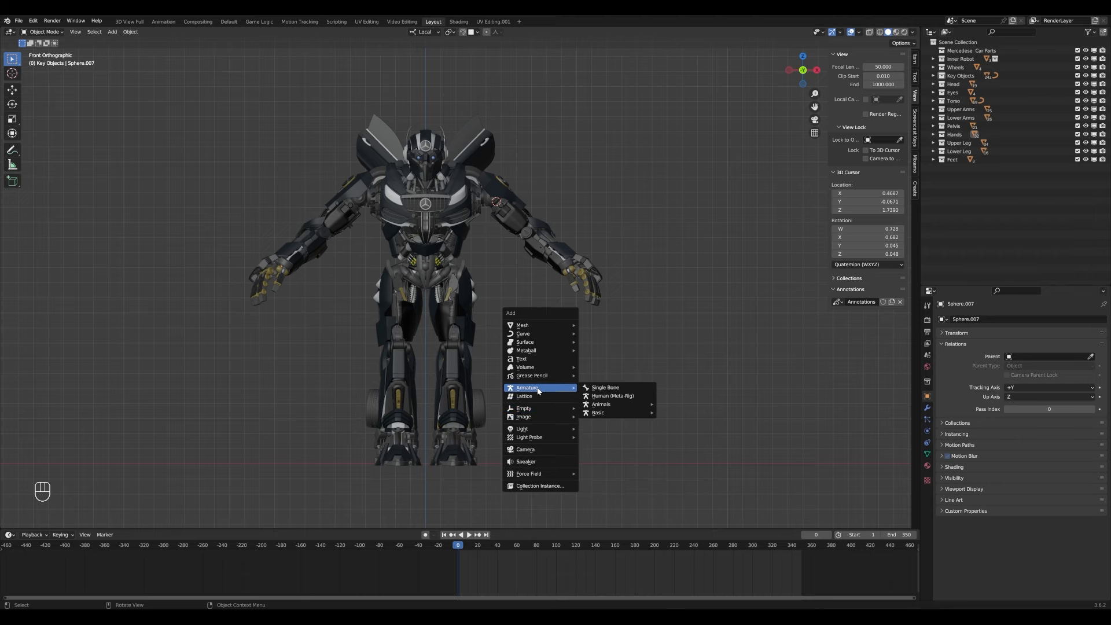
left_click(608, 398)
scroll(508, 220, "down", 6)
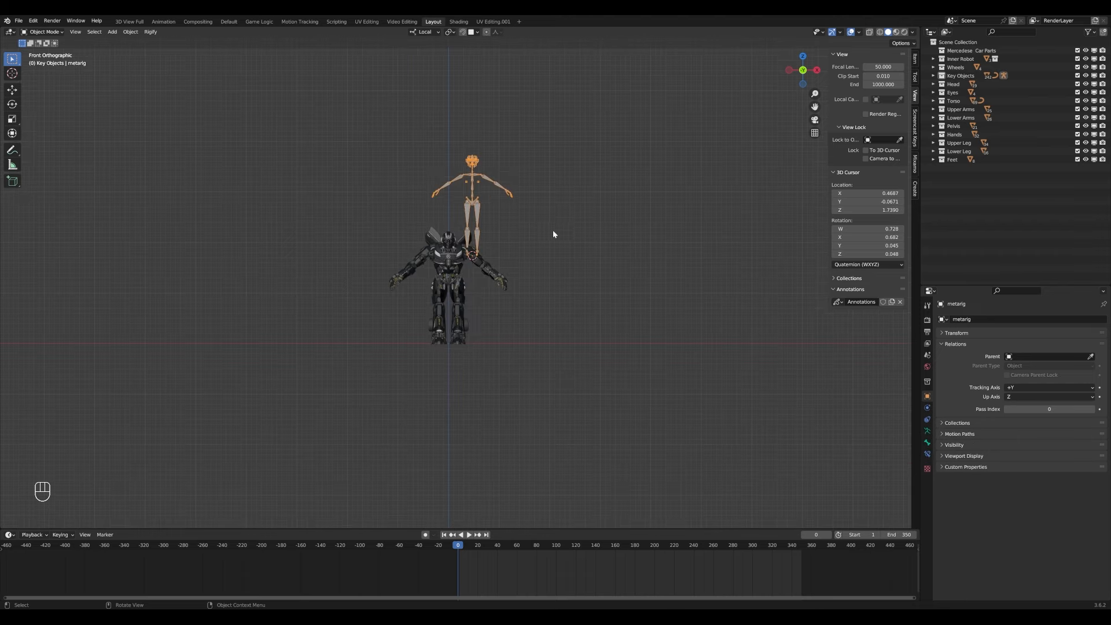
- Reset the 3D cursor to the world origin and snap the metarig to it
key("shift+s")
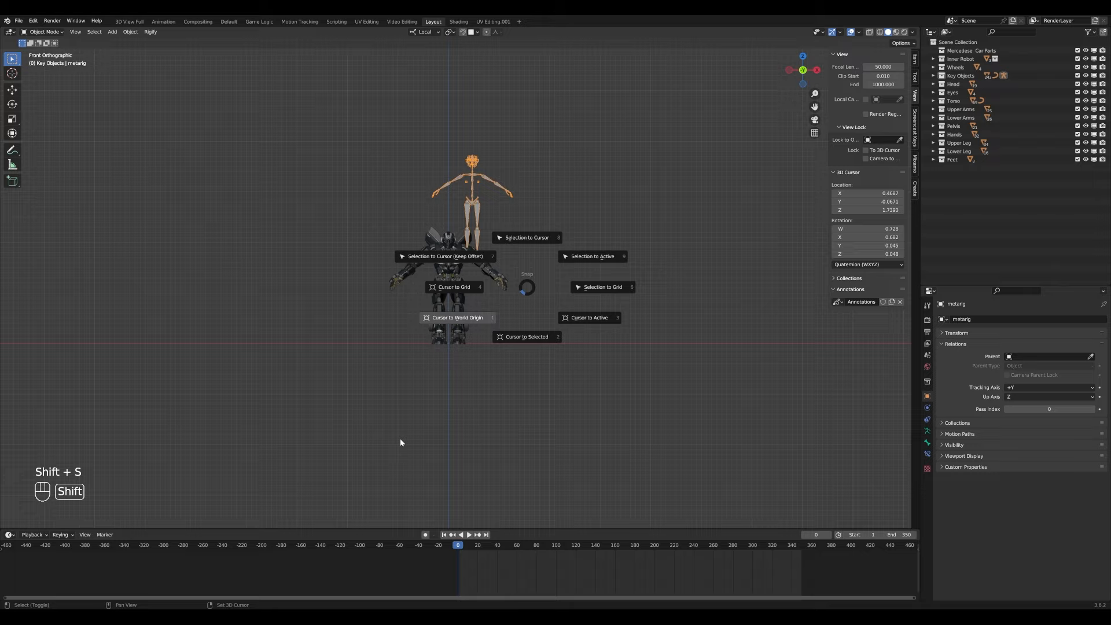
left_click(400, 442)
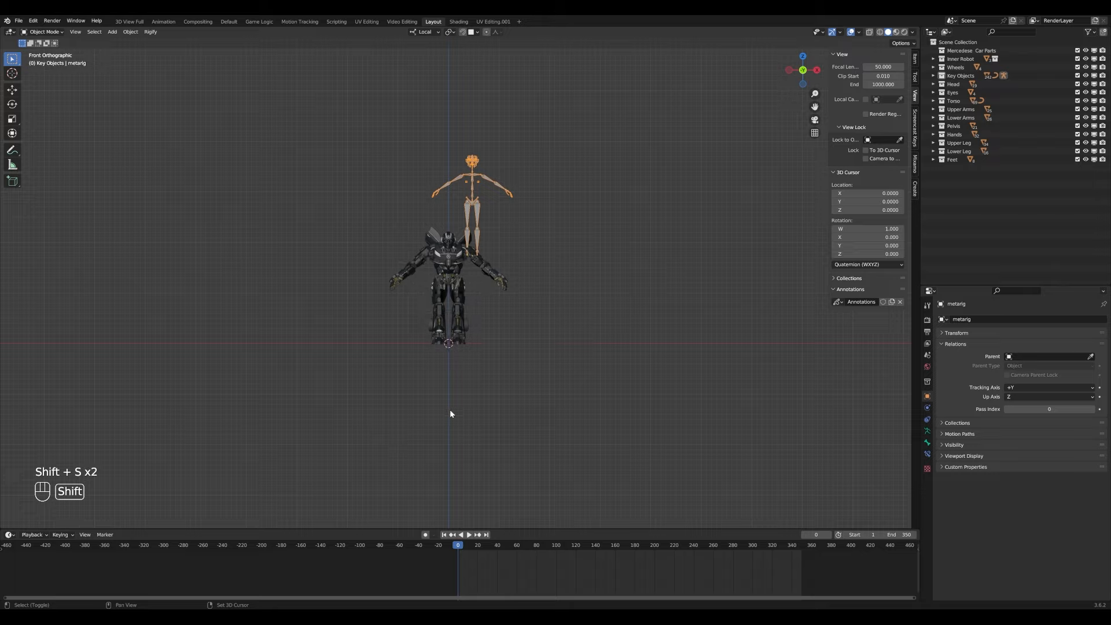
key("shift+s")
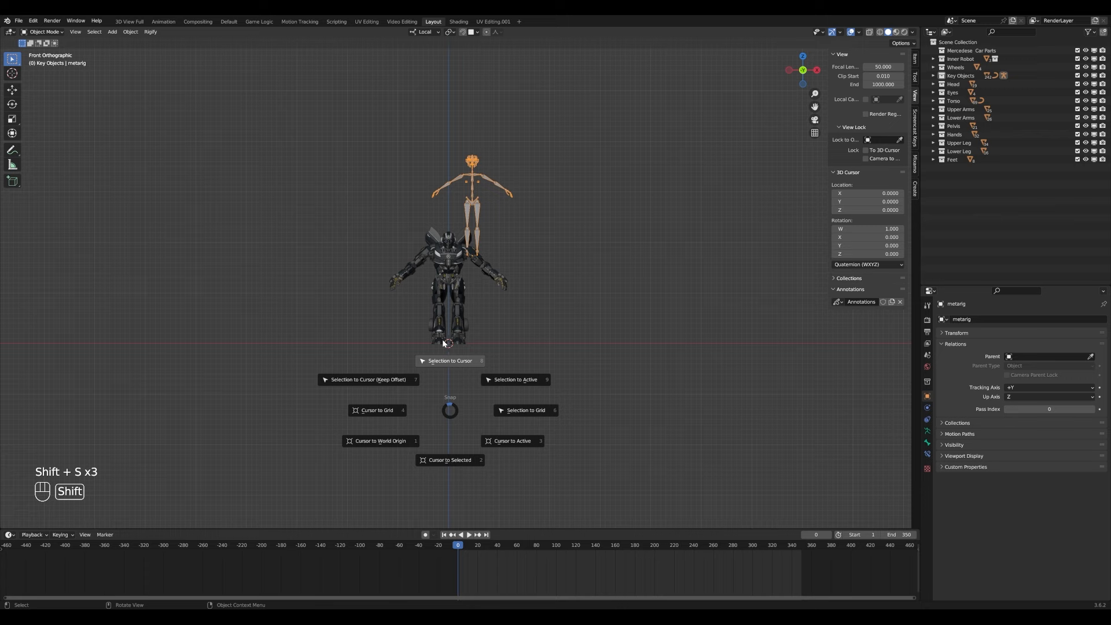
left_click(444, 343)
- Display the robot and metarig in wireframe shading
key("z")
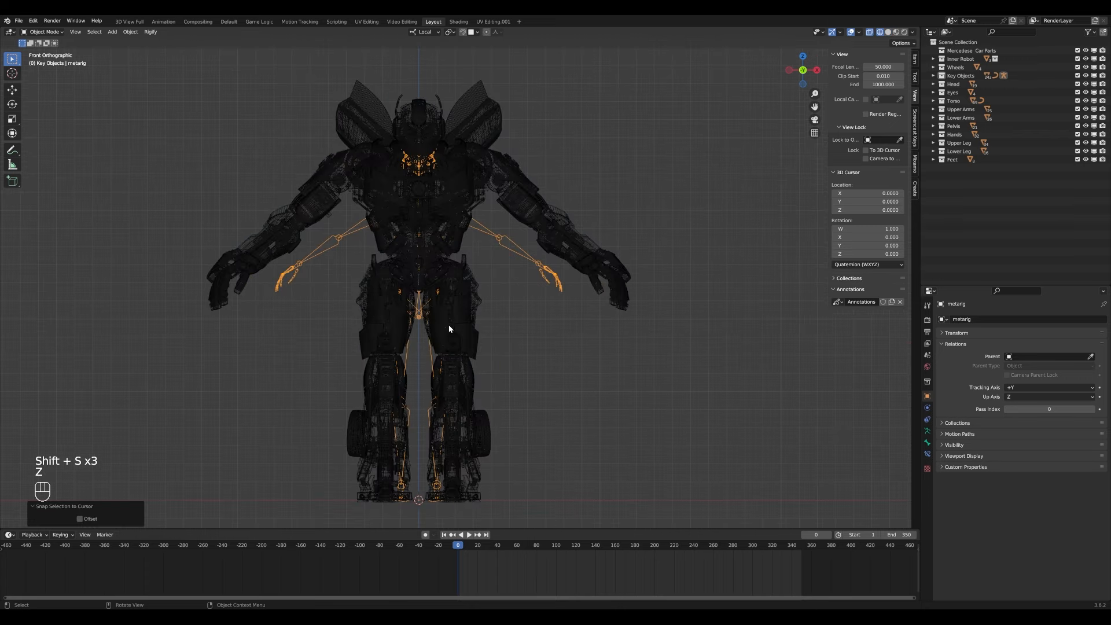
scroll(479, 358, "up", 3)
key("z")
key("z")
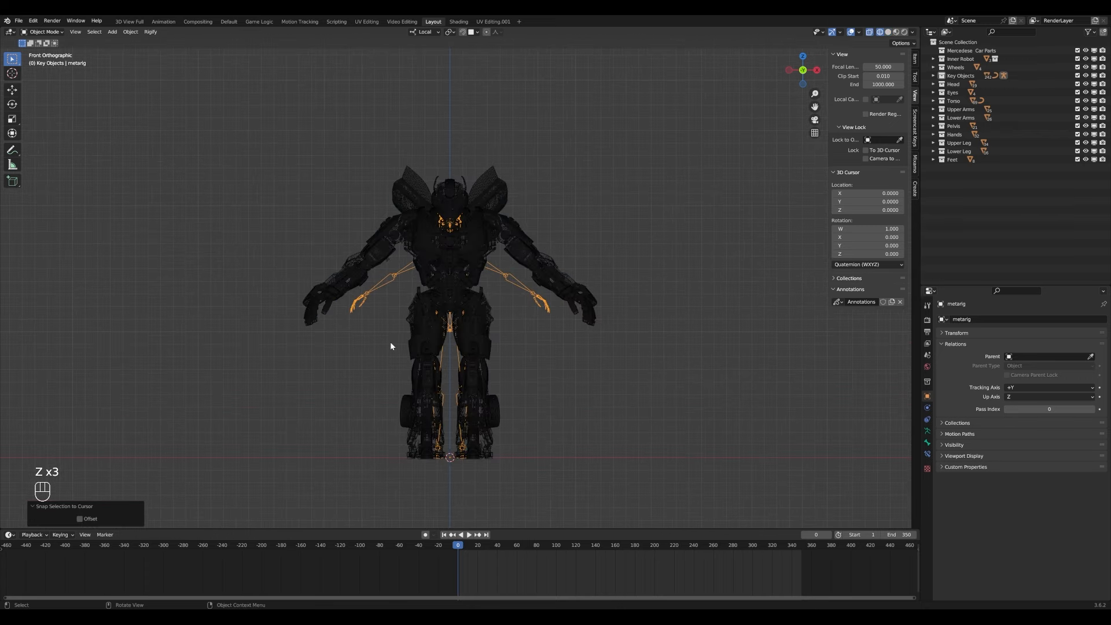
- Scale the metarig uniformly in Object Mode by about 1.12 to fit the robot's height
key("Tab")
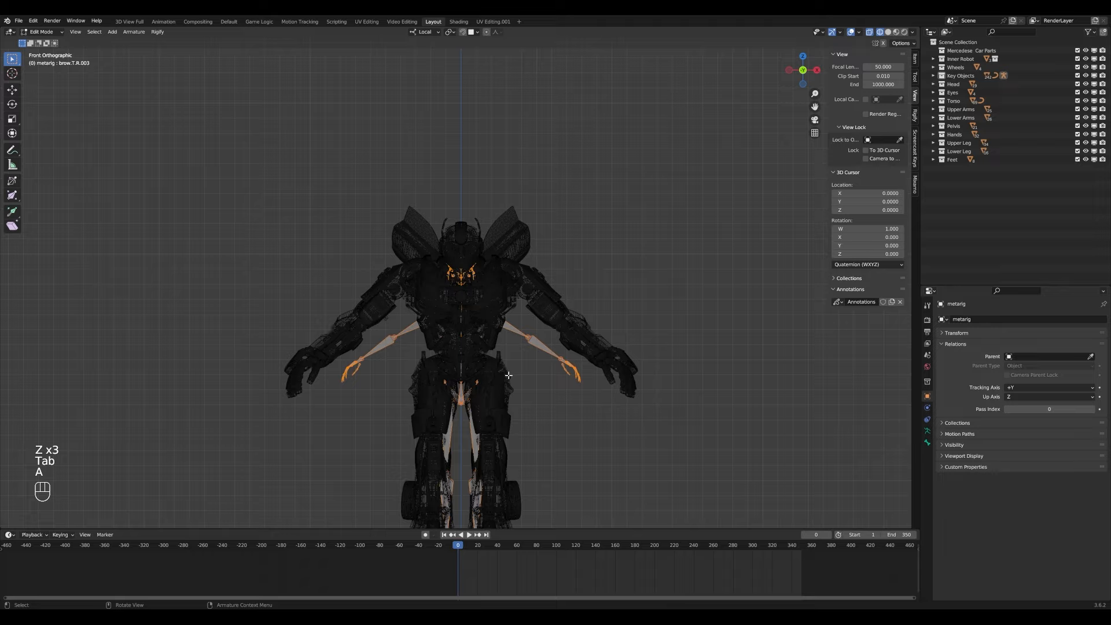
scroll(509, 375, "up", 5)
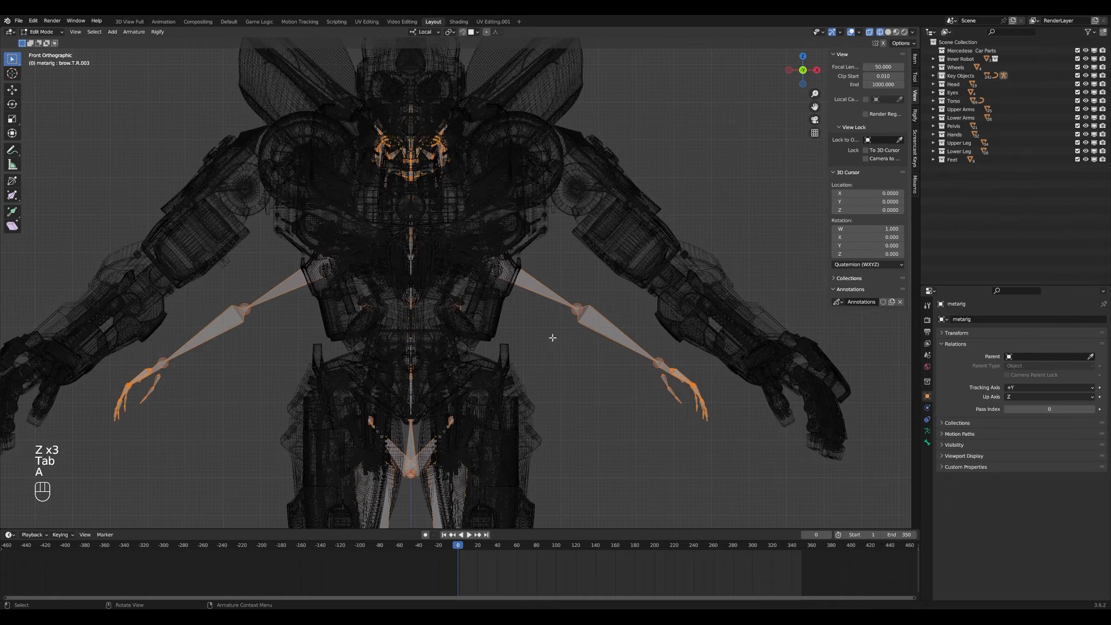
key("a")
scroll(559, 298, "down", 3)
key("Tab")
scroll(541, 298, "down", 5, "shift")
key("s")
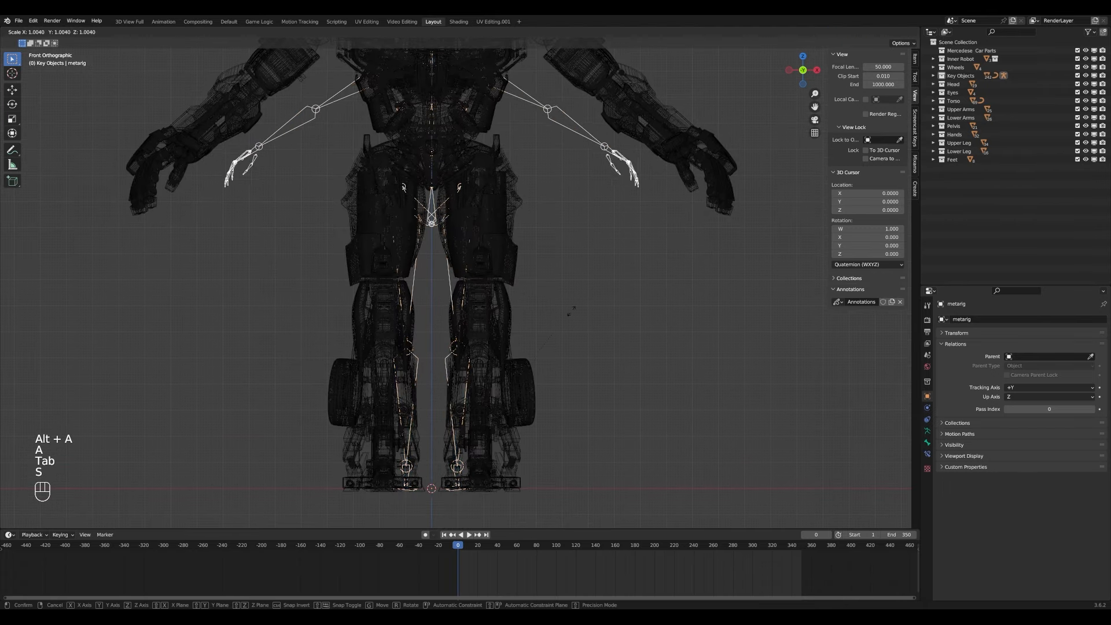
key("s")
left_click(553, 315)
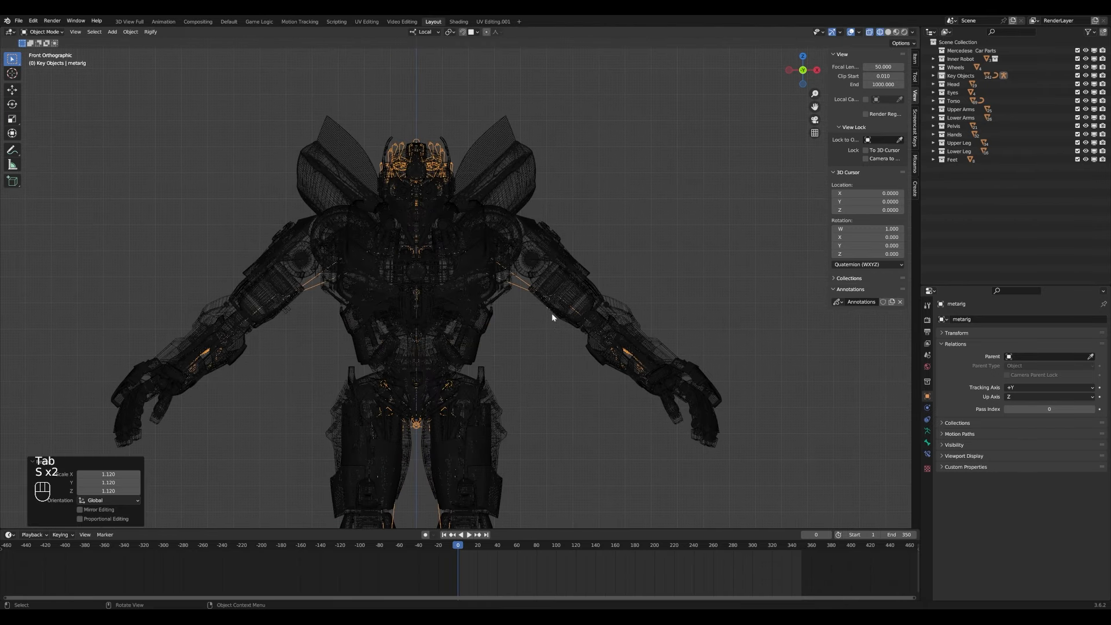
- Edit the metarig in side view and raise its knee joints about 0.18 m to the robot's knees
key("z")
middle_click_drag(487, 342, 574, 228, "shift")
key("Tab")
key("z")
key("KP_3")
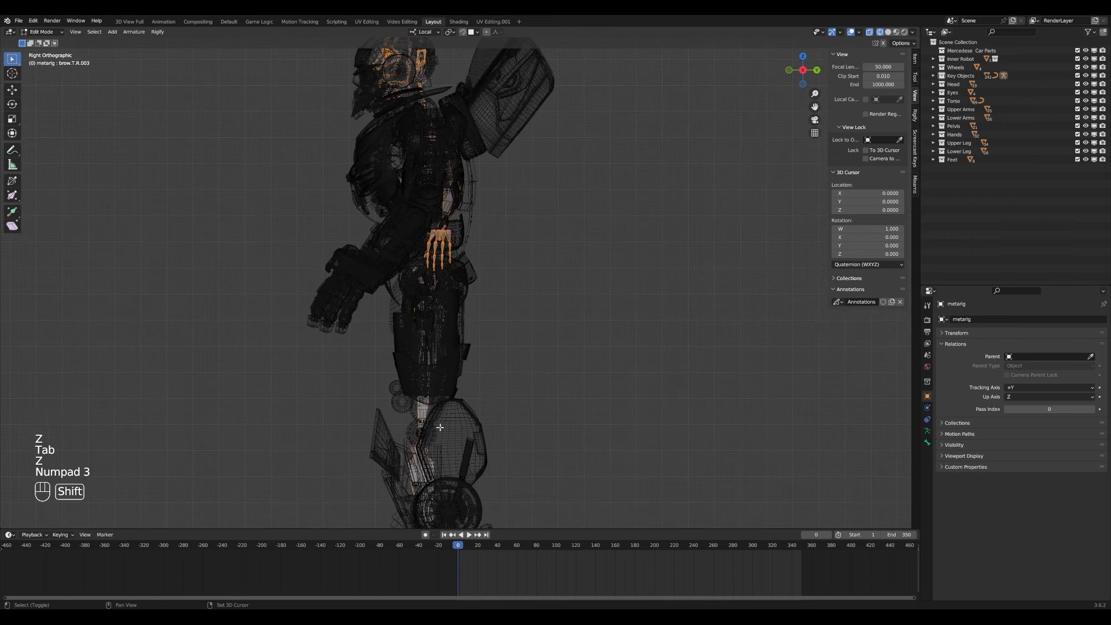
middle_click_drag(442, 427, 471, 232, "shift")
scroll(471, 231, "up", 3)
key("alt+a")
key("b")
left_click_drag(430, 219, 500, 297)
key("g")
left_click(498, 230)
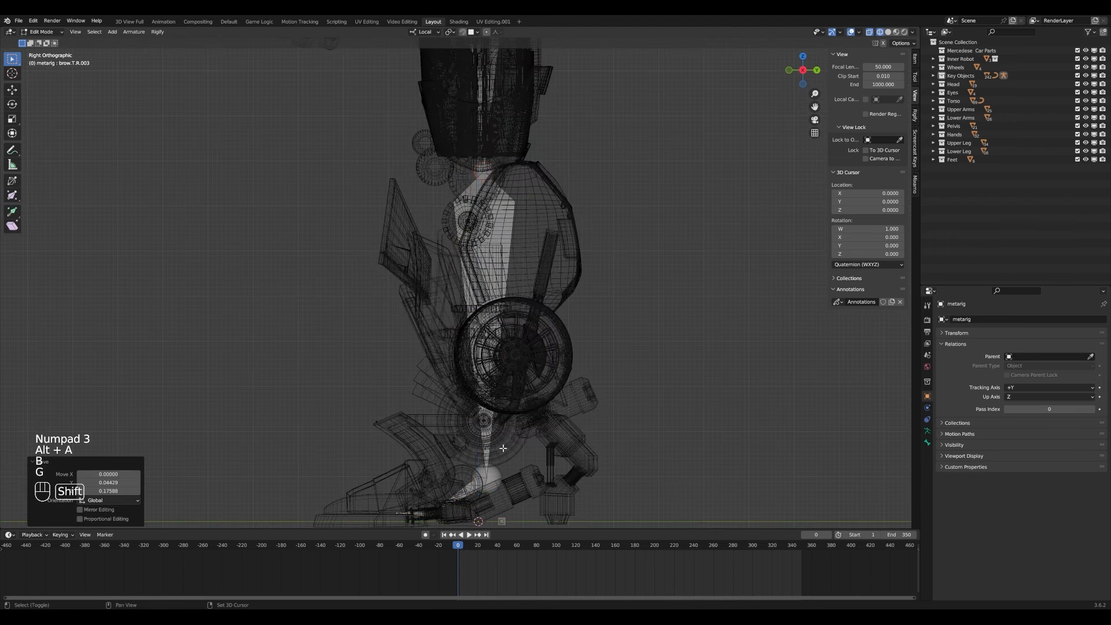
- Move the metarig's ankle joints to the robot's ankles in side view
middle_click_drag(478, 443, 463, 282, "shift")
key("alt+a")
key("b")
key("g")
left_click_drag(464, 282, 523, 389)
left_click(489, 362)
- Try to move the metarig's heel bones back to the robot's heels in side view
key("alt+a")
key("b")
key("g")
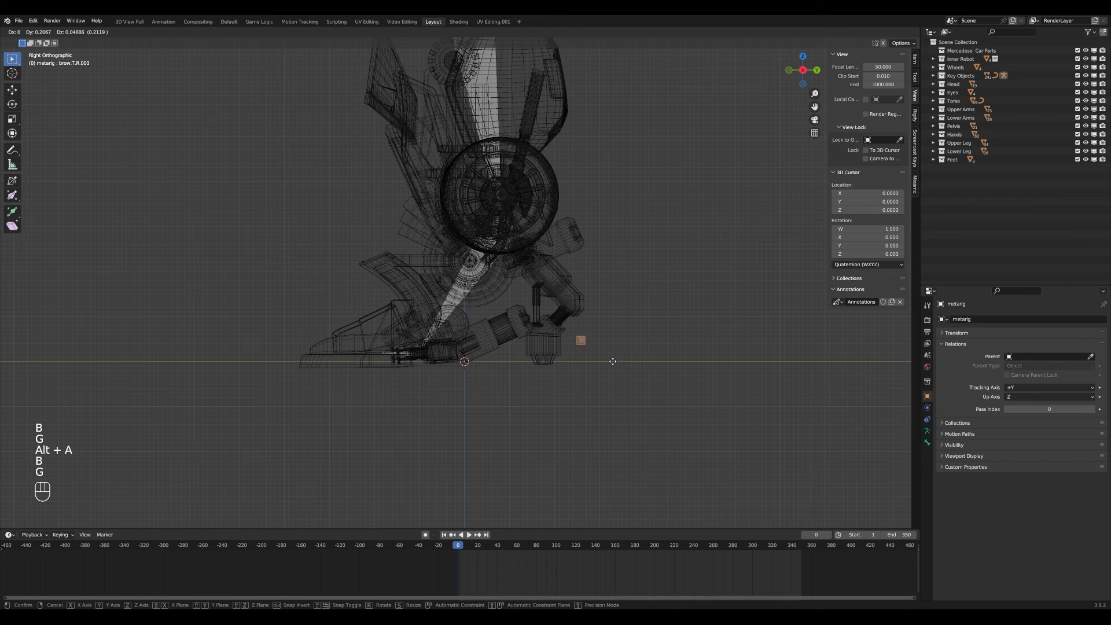
left_click(604, 369)
key("z")
key("z")
key("alt+a")
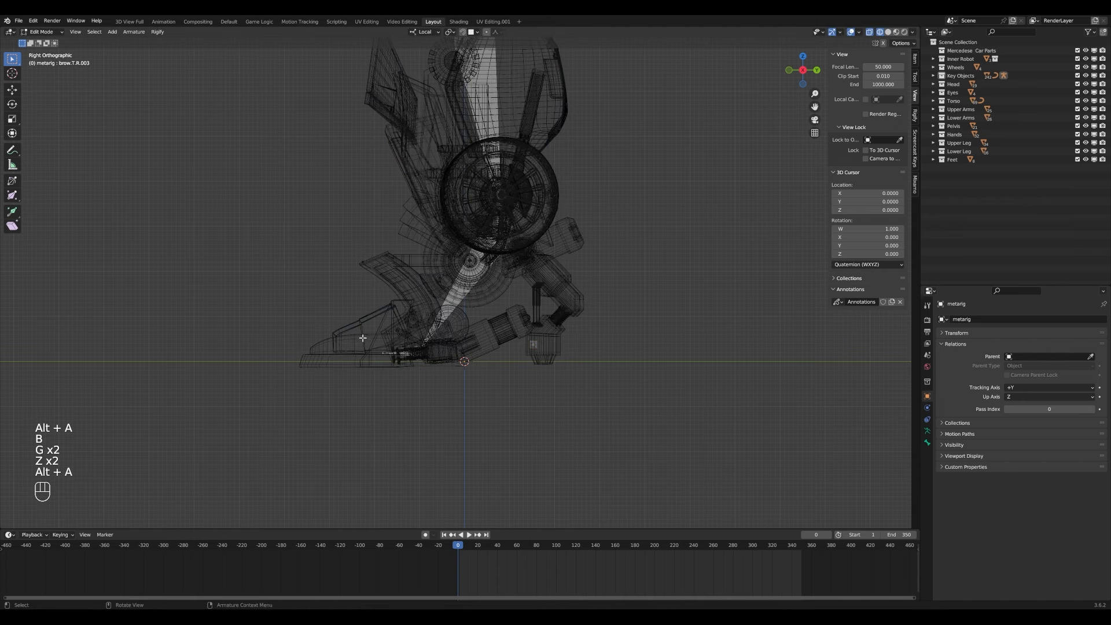
- Try to move the metarig's toe tips forward about 0.18 m to the robot's toes
left_click(317, 377)
key("KP_7")
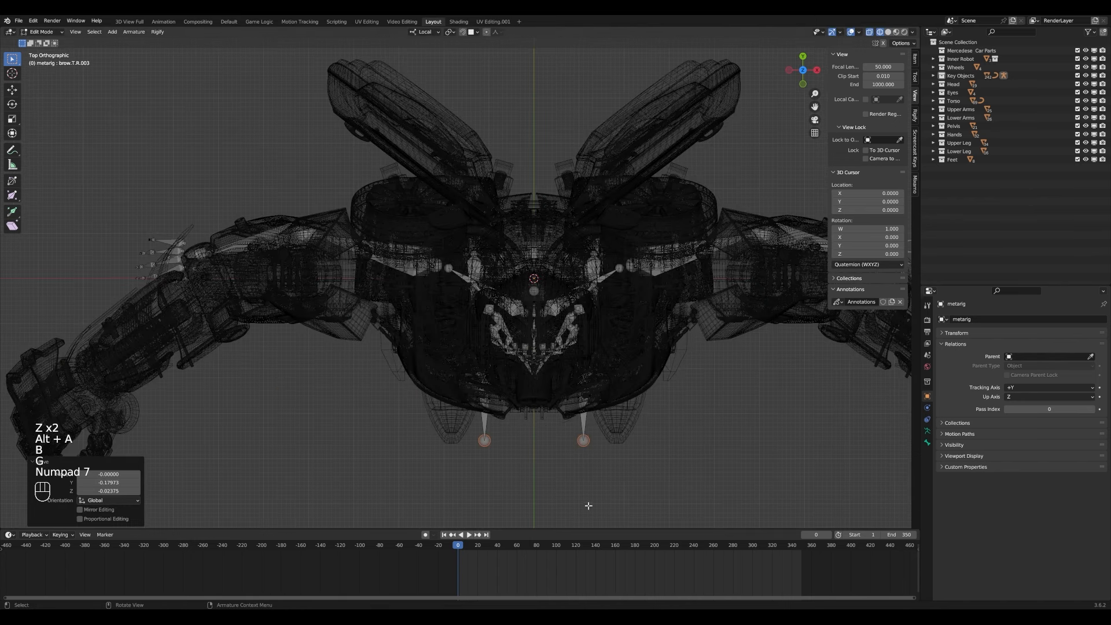
right_click(624, 447)
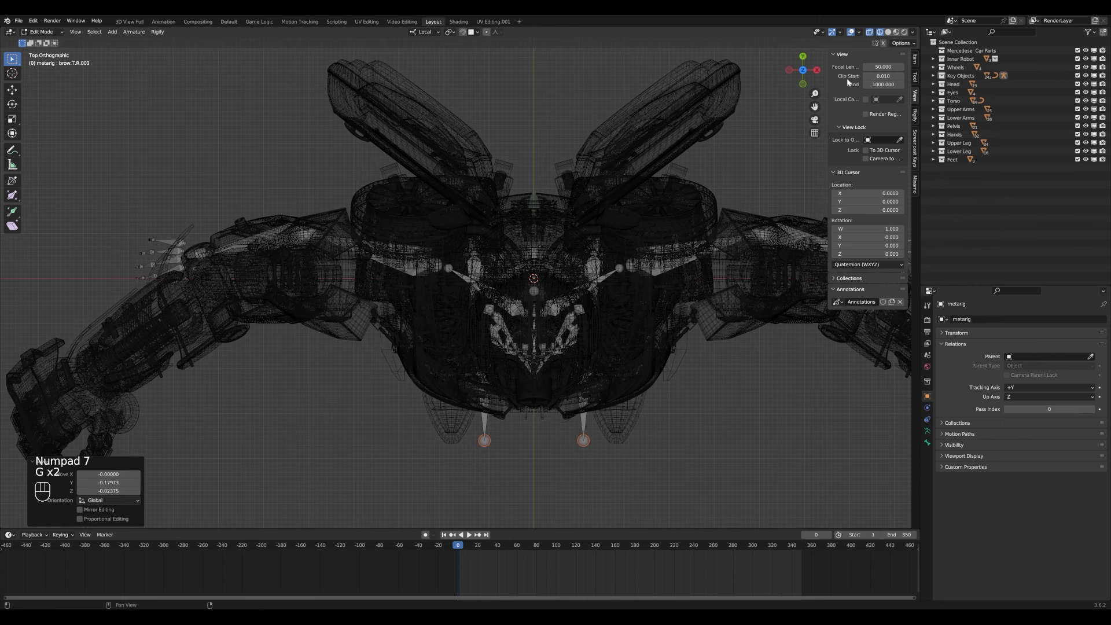
- Undo the last heel and toe bone edits and view the legs from the front
middle_click_drag(535, 411, 524, 328)
key("ctrl+z")
key("ctrl+z")
key("ctrl+z")
key("ctrl+z")
key("KP_1")
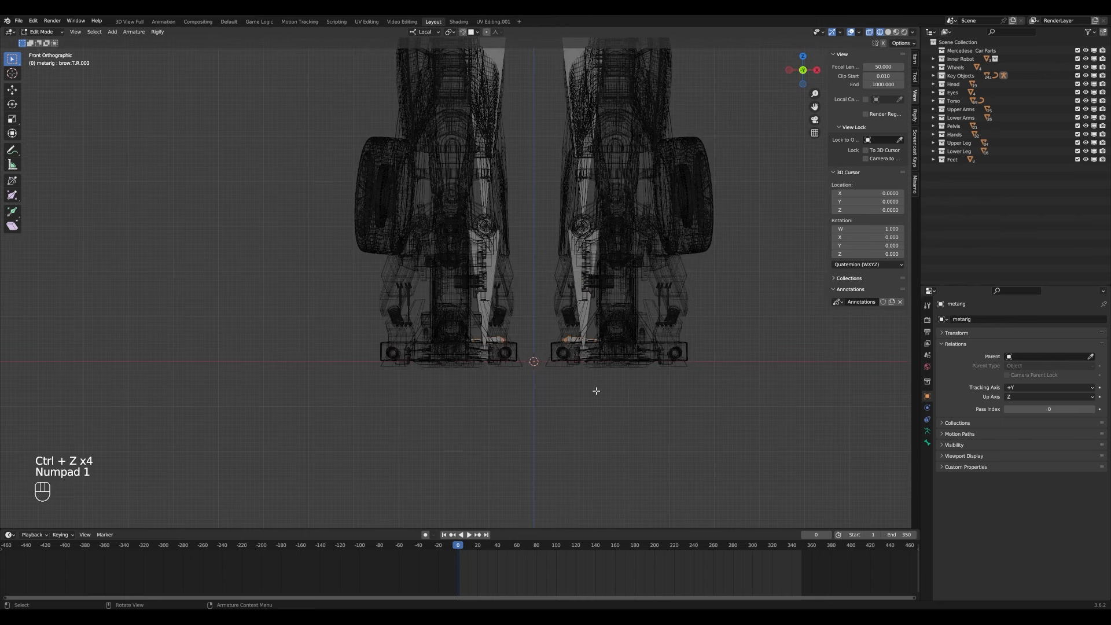
middle_click_drag(692, 122, 579, 296, "shift")
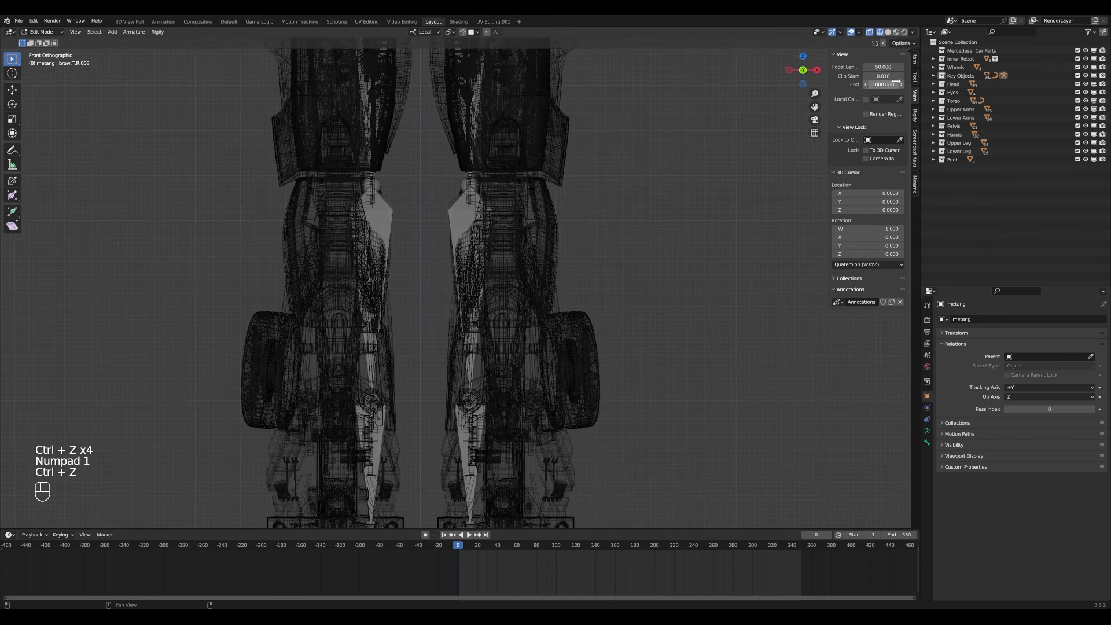
- Turn on X-Axis Mirror for editing the armature
left_click(915, 60)
left_click(915, 93)
left_click(914, 81)
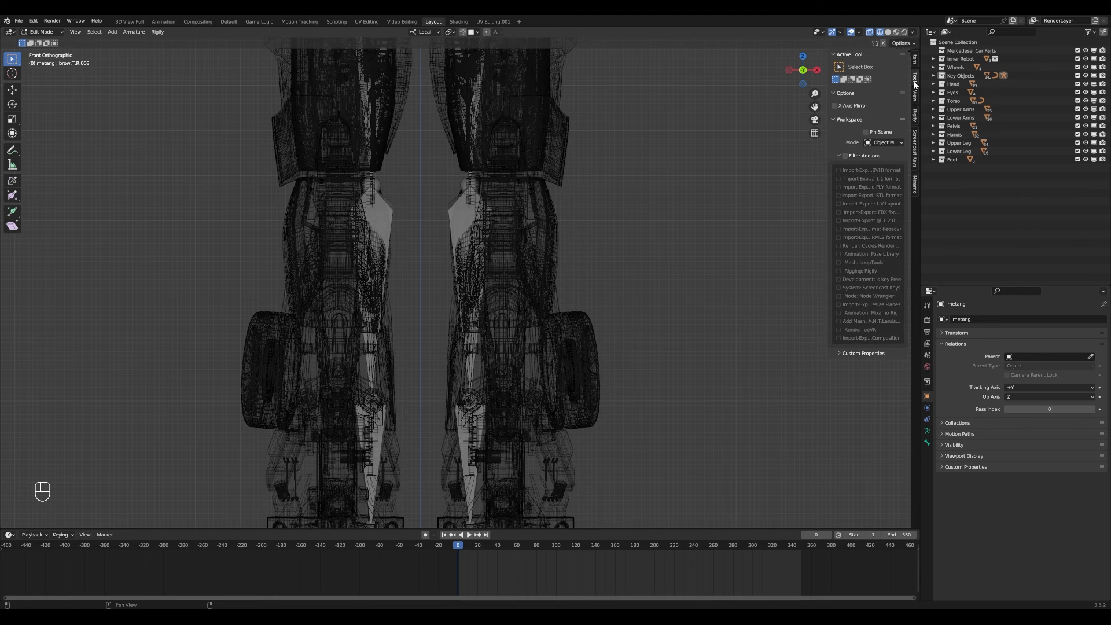
scroll(568, 404, "down", 2)
key("g")
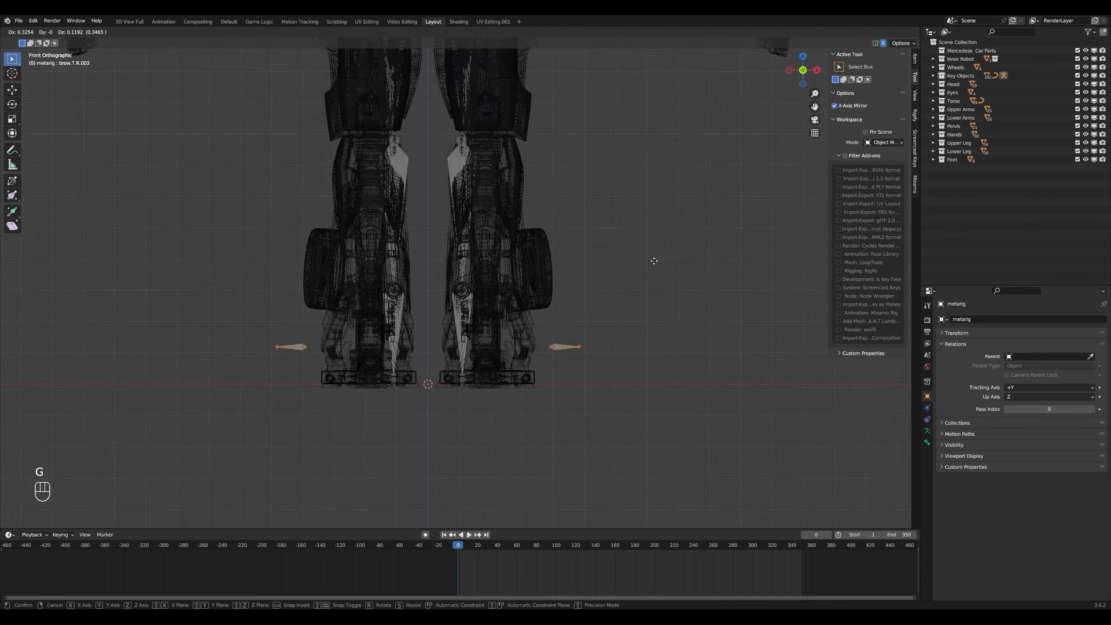
left_click(465, 346)
key("g")
right_click(519, 357)
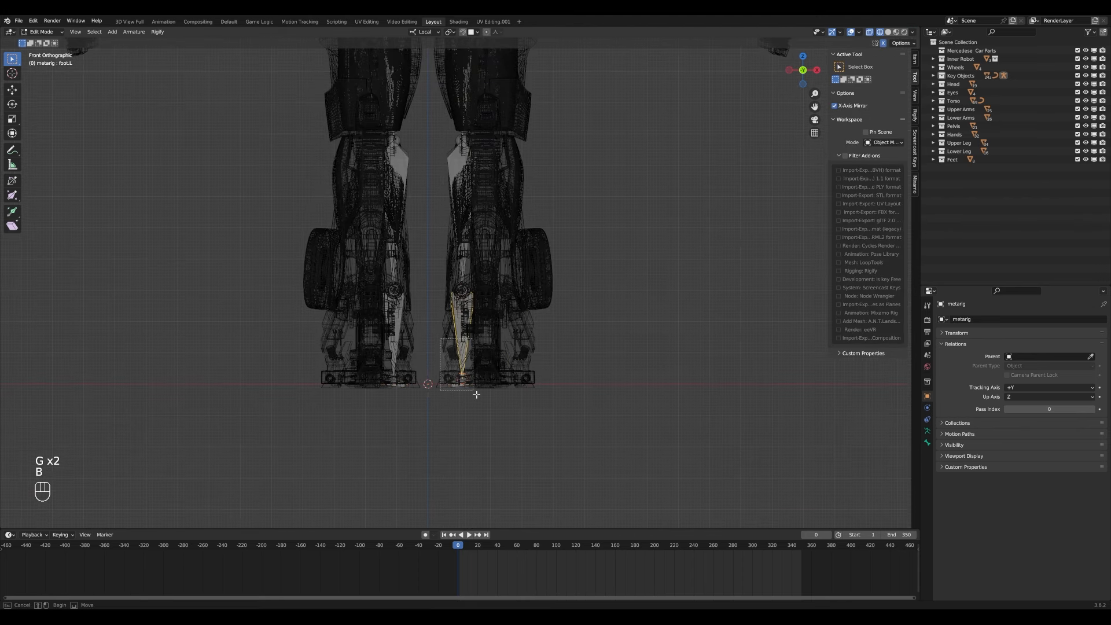
- Move the left foot's bones and ankle joint outward to the centre of the robot's foot in front view
left_click_drag(476, 395, 477, 395)
key("g")
left_click(525, 390)
- Move the metarig's left knee joint outward about 0.11 m to the centre of the robot's knee
middle_click_drag(501, 231, 500, 406, "shift")
key("alt+a")
key("b")
left_click_drag(443, 302, 473, 333)
key("g")
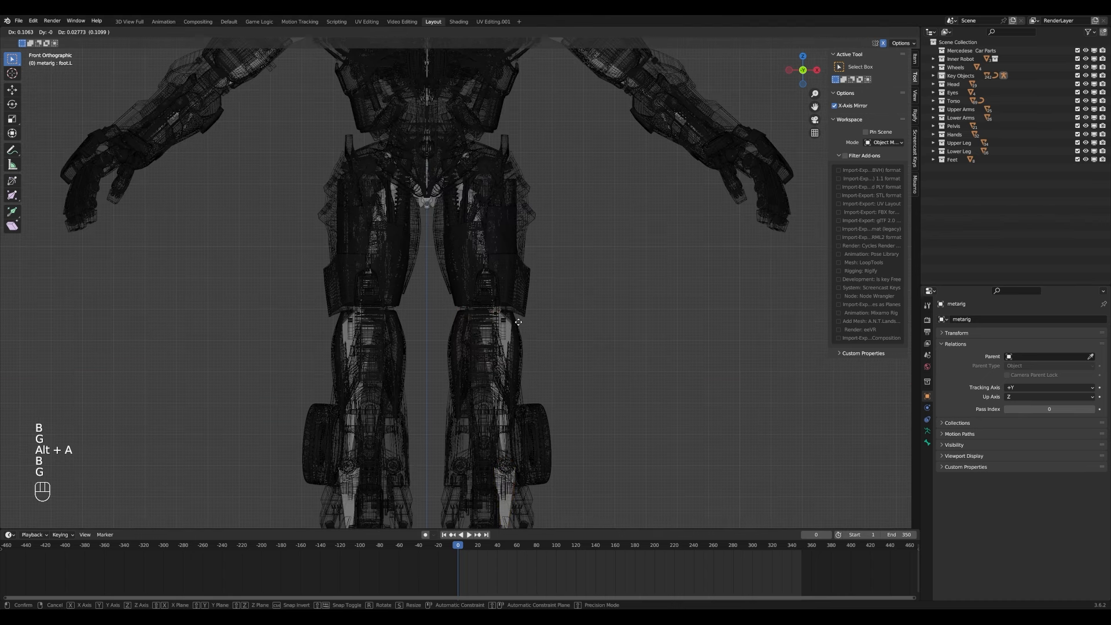
left_click(519, 322)
- Move the metarig's left hip joint outward about 0.12 m to the robot's hip in front view
middle_click_drag(517, 301, 537, 414, "shift")
key("alt+a")
key("b")
left_click_drag(454, 256, 482, 296)
key("g")
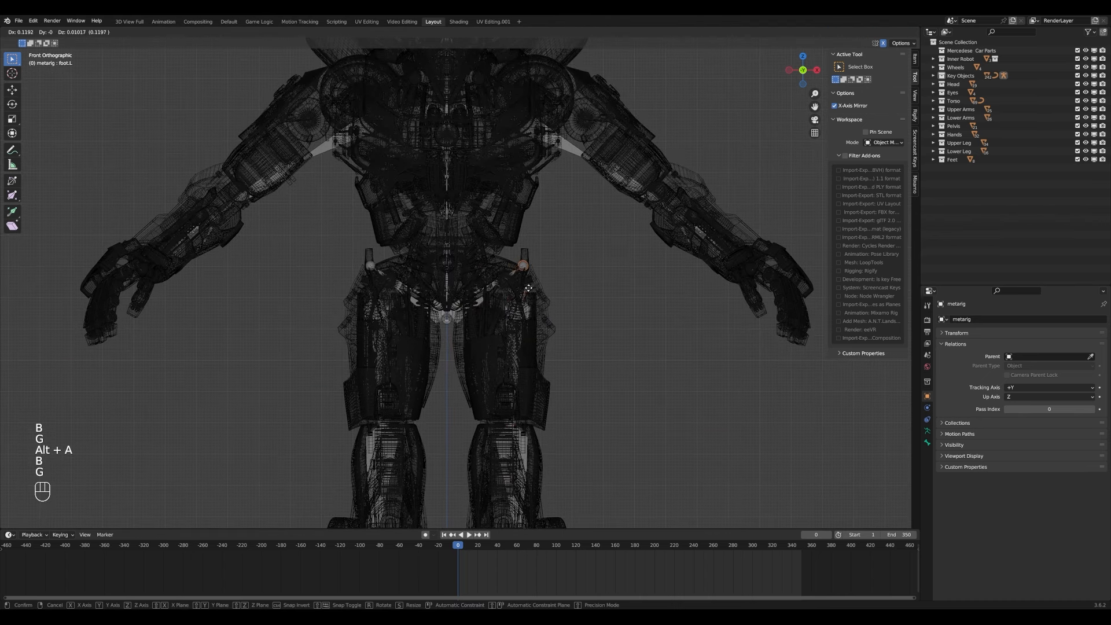
left_click(529, 288)
- Return to solid shading and enable In Front display for the metarig so its bones draw over the robot
key("z")
key("a")
key("KP_3")
key("z")
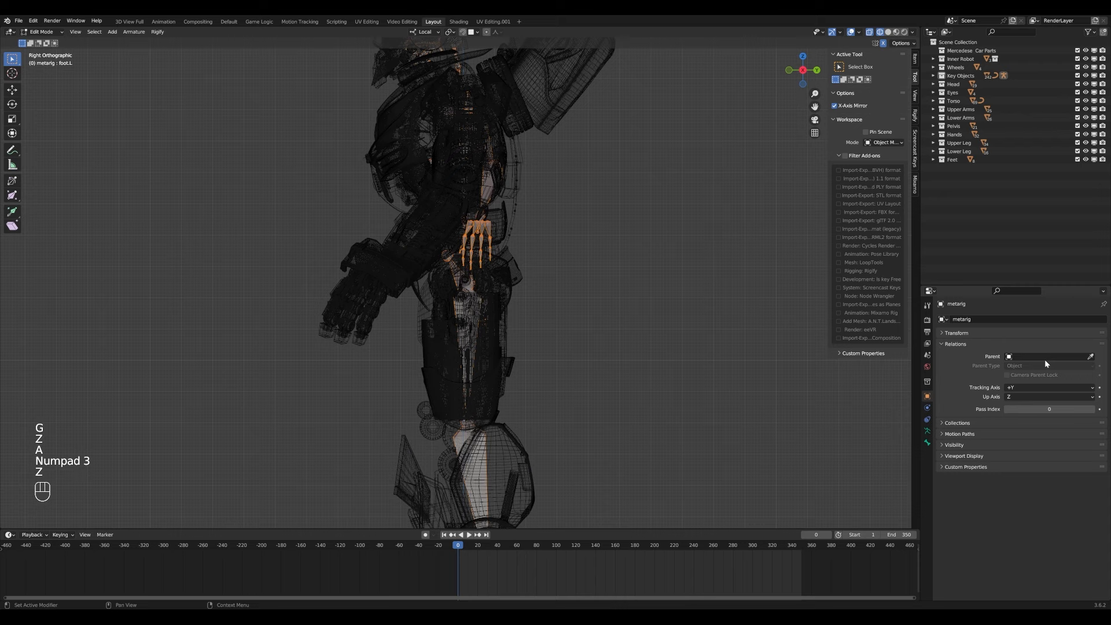
left_click(974, 456)
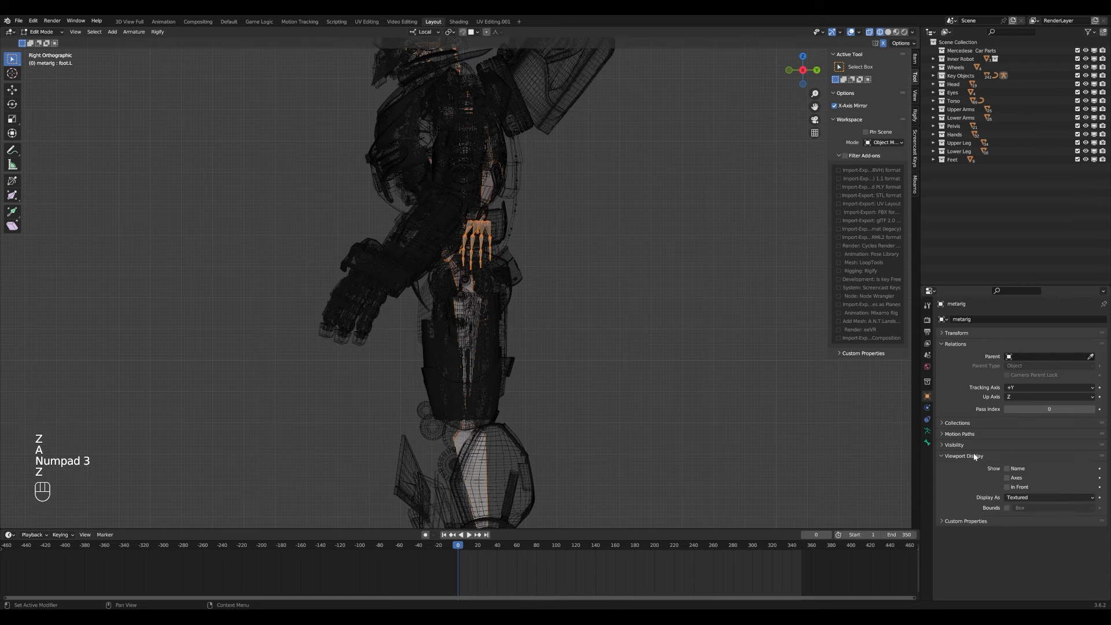
left_click(1007, 487)
left_click(510, 376)
- Move the left pelvis tip and thigh head together about 0.07 m inward and 0.04 m down in front view
key("KP_1")
scroll(503, 359, "up", 3)
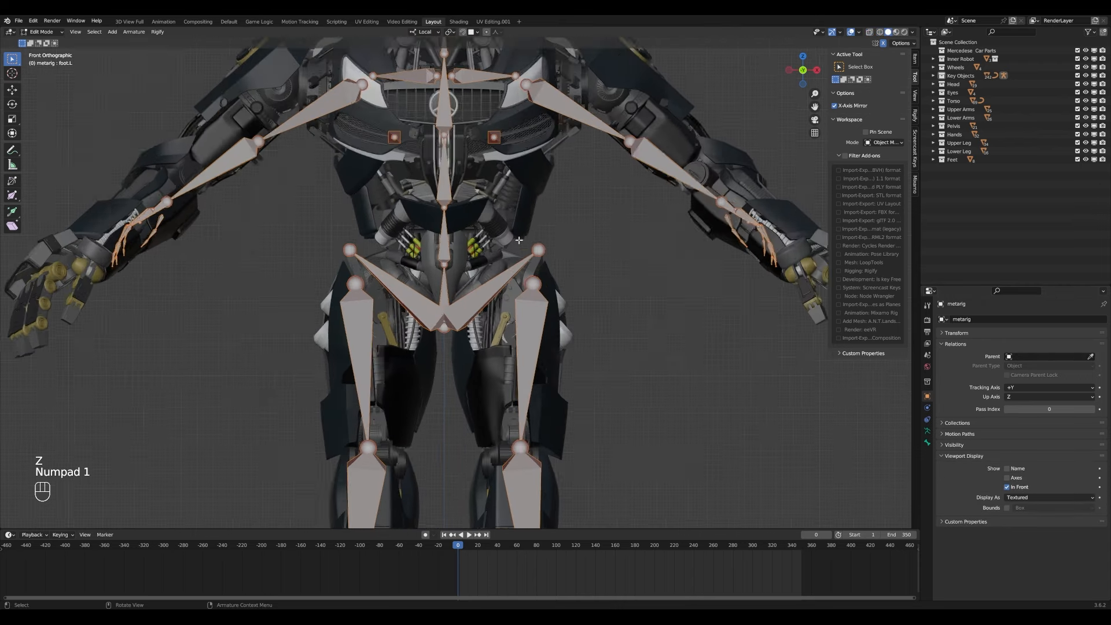
key("alt+a")
key("b")
left_click_drag(535, 214, 590, 298)
key("g")
left_click(554, 314)
- Nudge the left knee joint onto the centre of the robot's knee in front view
middle_click_drag(552, 491, 478, 80, "shift")
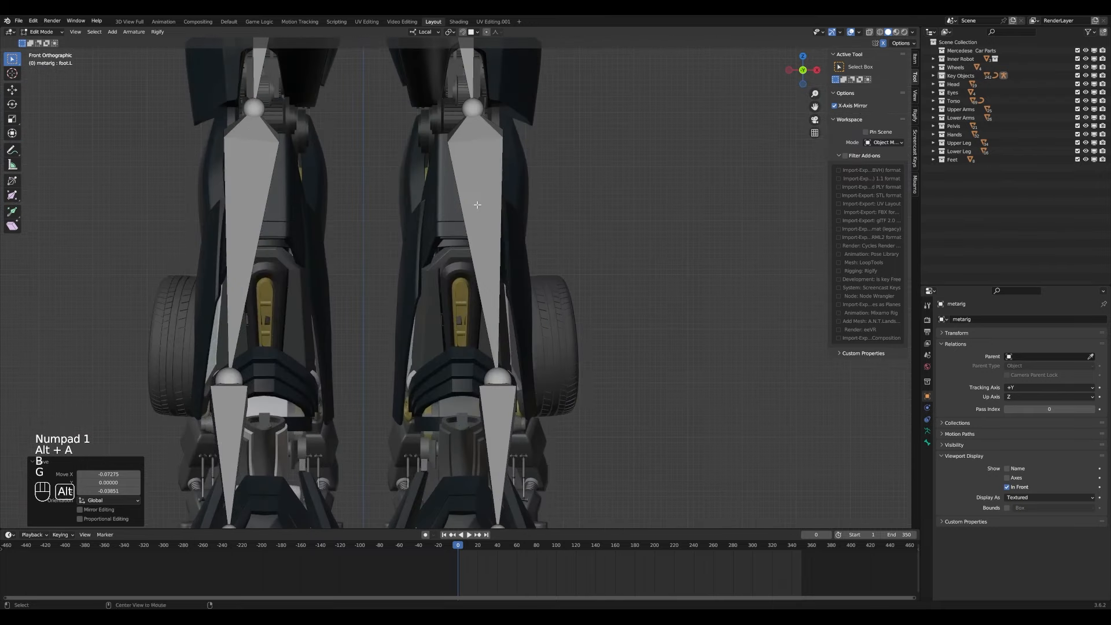
key("alt+a")
key("b")
left_click_drag(438, 88, 489, 122)
key("g")
left_click(485, 128)
- Move the left ankle joint and foot bones about 0.07 m inward along X to centre them in the robot's foot
scroll(485, 128, "down", 2)
middle_click_drag(485, 231, 485, 129, "shift")
key("alt+a")
key("b")
left_click_drag(406, 198, 576, 420)
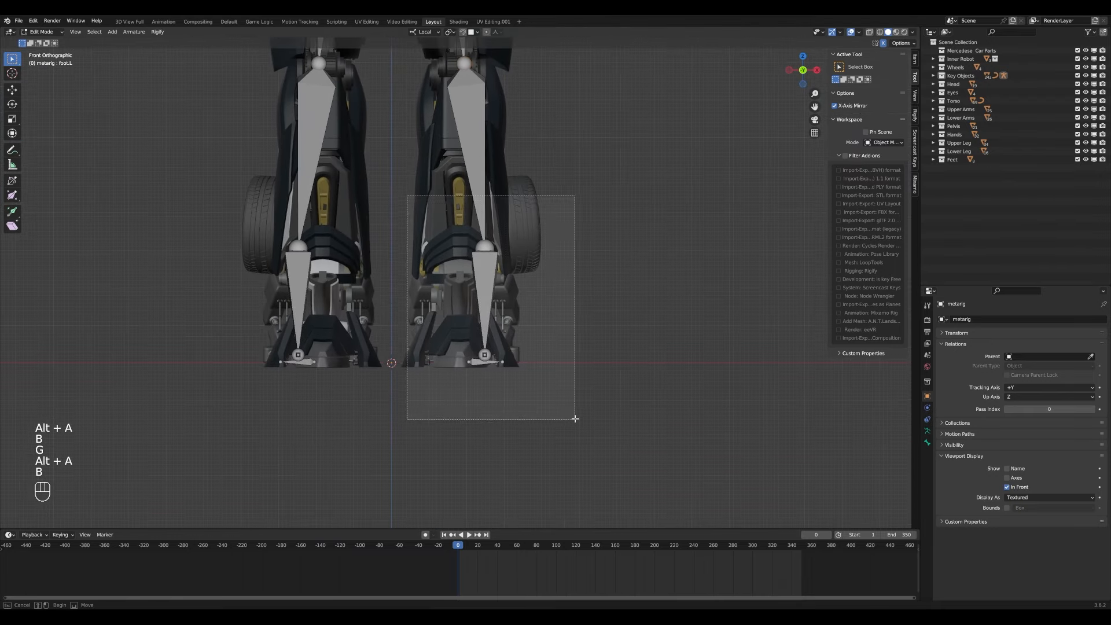
key("g")
key("x")
left_click(538, 409)
middle_click_drag(521, 354, 532, 399, "shift")
key("r")
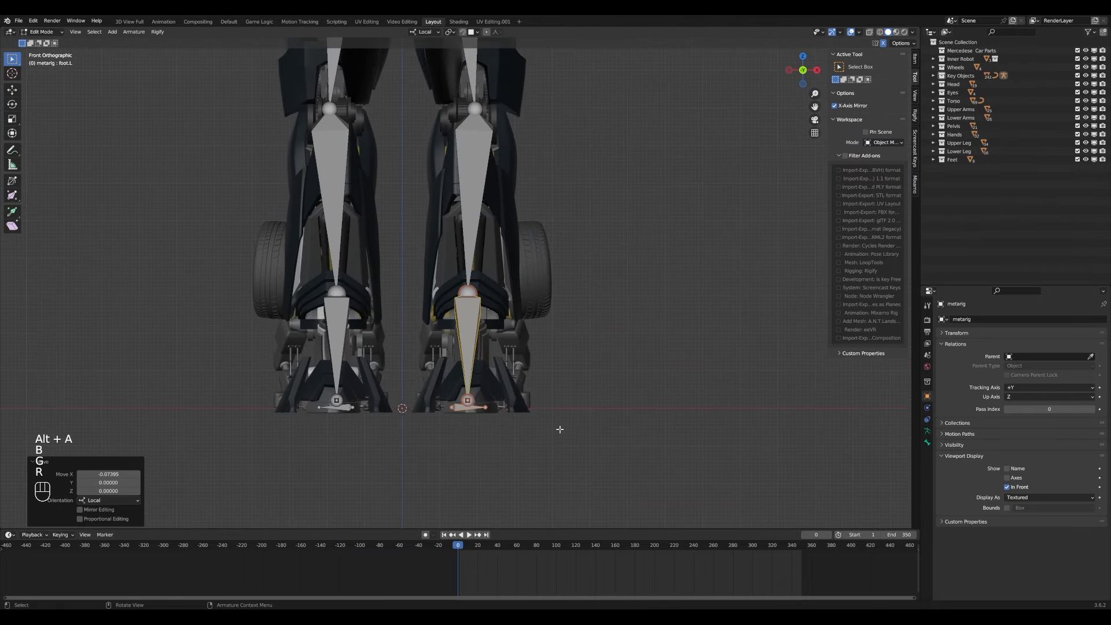
- In side view, move the ankle joint about 0.07 m forward and 0.08 m down, and bring the toe joint toward the foot's front
key("KP_3")
key("alt+a")
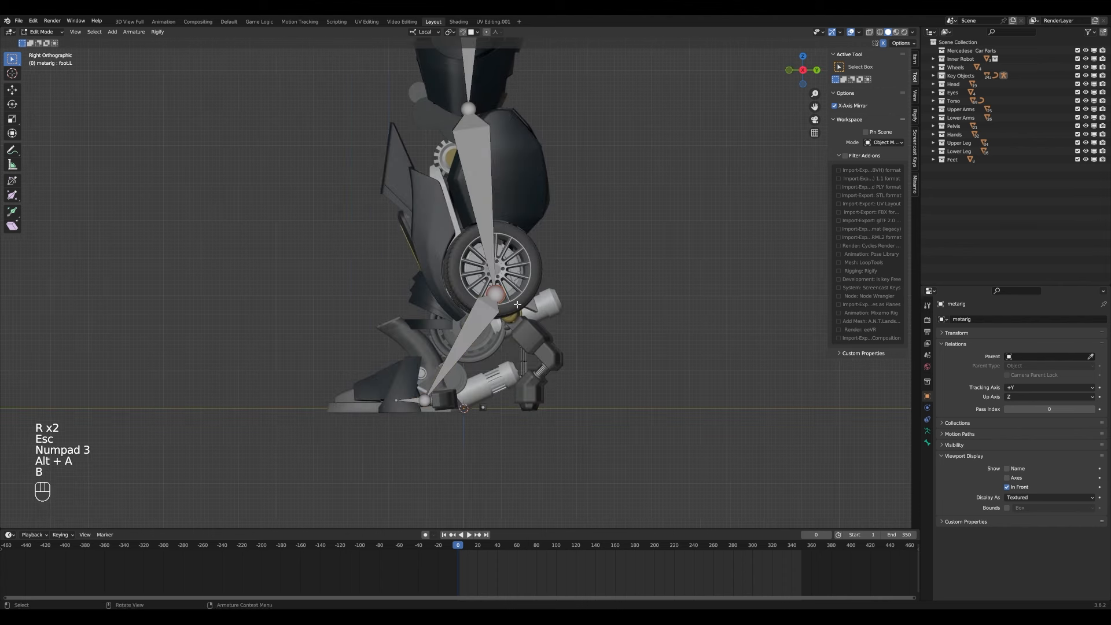
key("g")
left_click(491, 334)
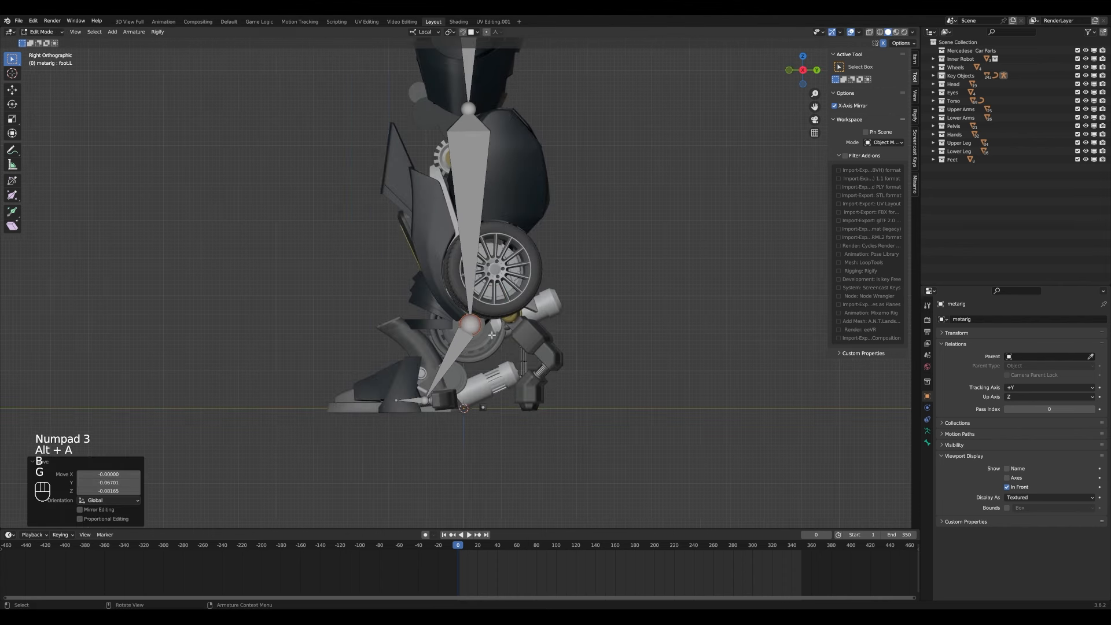
key("alt+a")
left_click(334, 419)
- Move the knee joint about 0.02 m forward and 0.05 m down in side view, using wireframe shading to align it
middle_click_drag(504, 139, 495, 332, "shift")
key("alt+a")
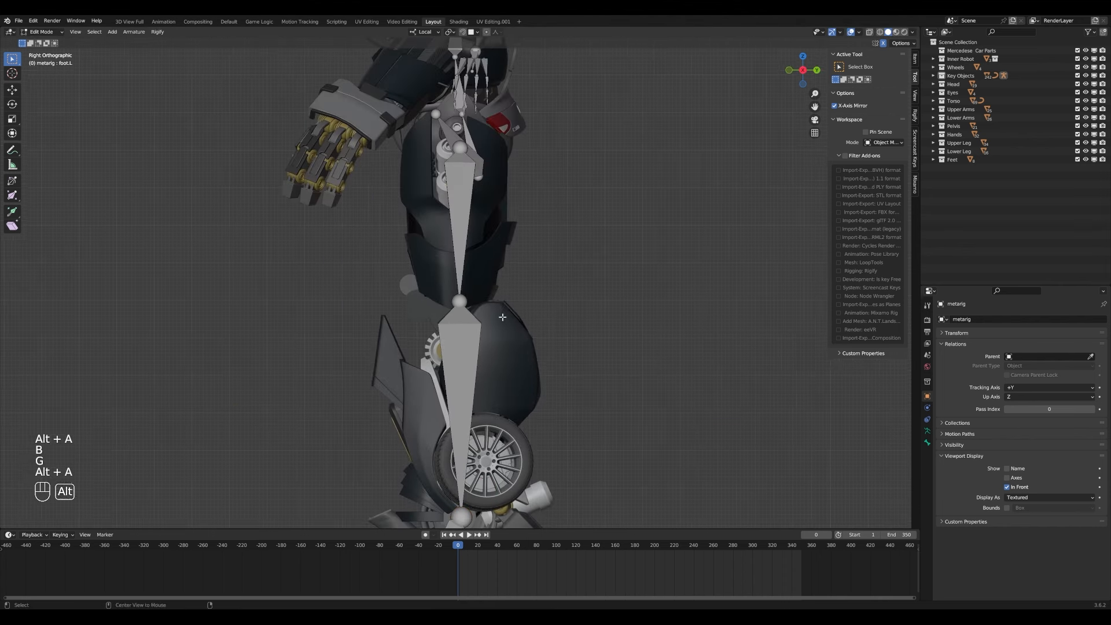
key("z")
left_click(435, 326)
key("b")
left_click_drag(426, 278, 483, 313)
key("g")
left_click(469, 344)
key("z")
left_click(524, 345)
key("KP_1")
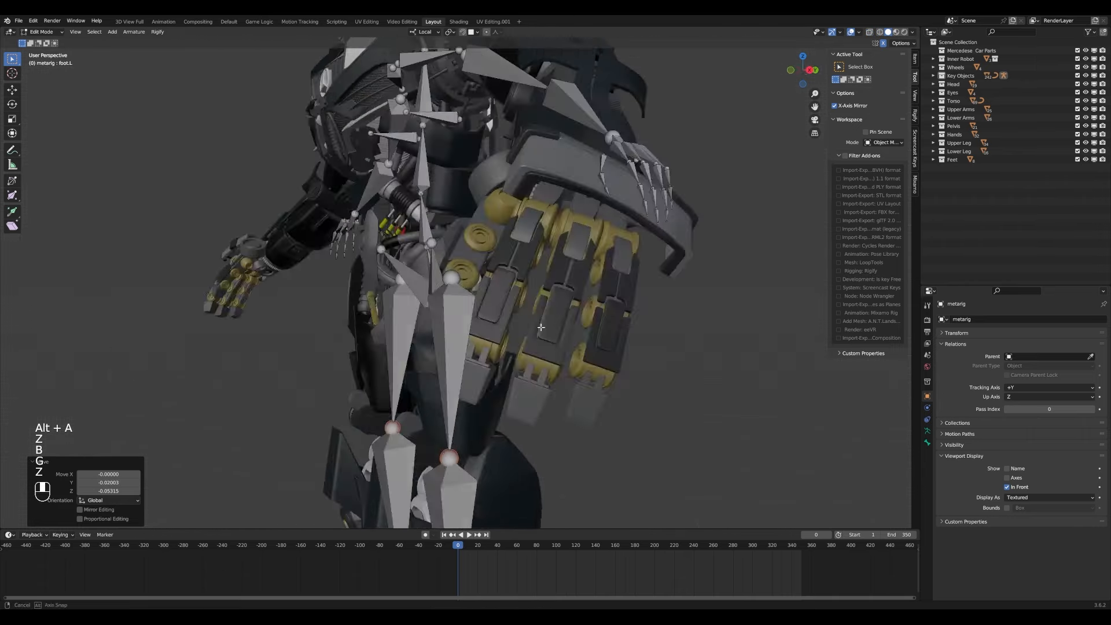
middle_click_drag(547, 188, 504, 341, "shift")
key("z")
left_click(491, 330)
key("alt+a")
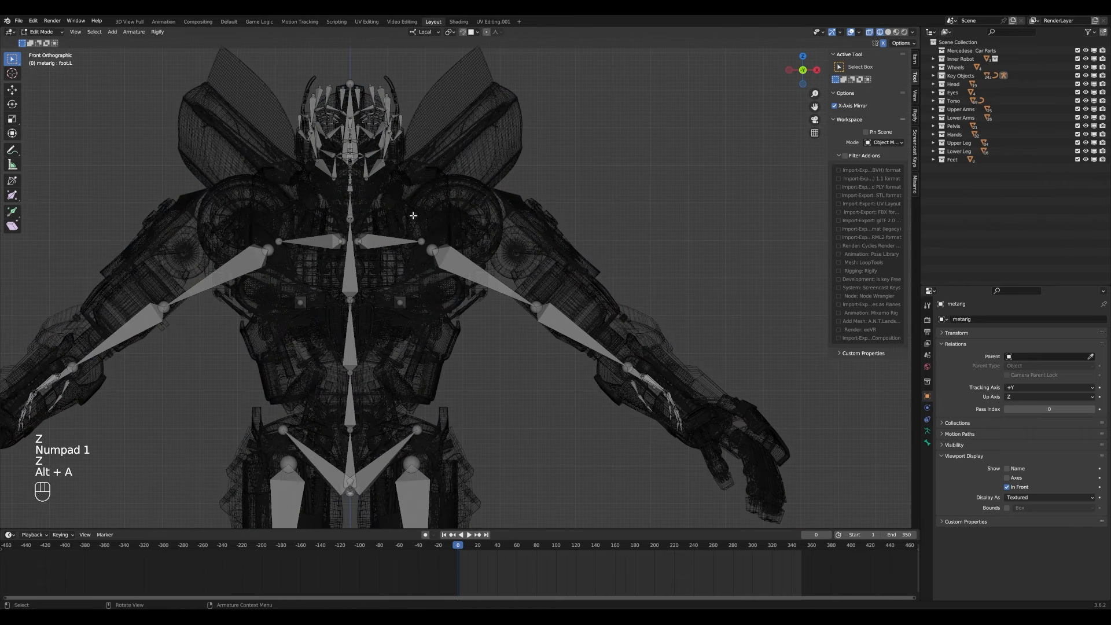
key("b")
key("g")
mouse_move(403, 222)
left_mouse_down()
mouse_move(458, 272)
mouse_move(560, 331)
left_mouse_up()
left_click(518, 244)
key("alt+a")
key("b")
key("g")
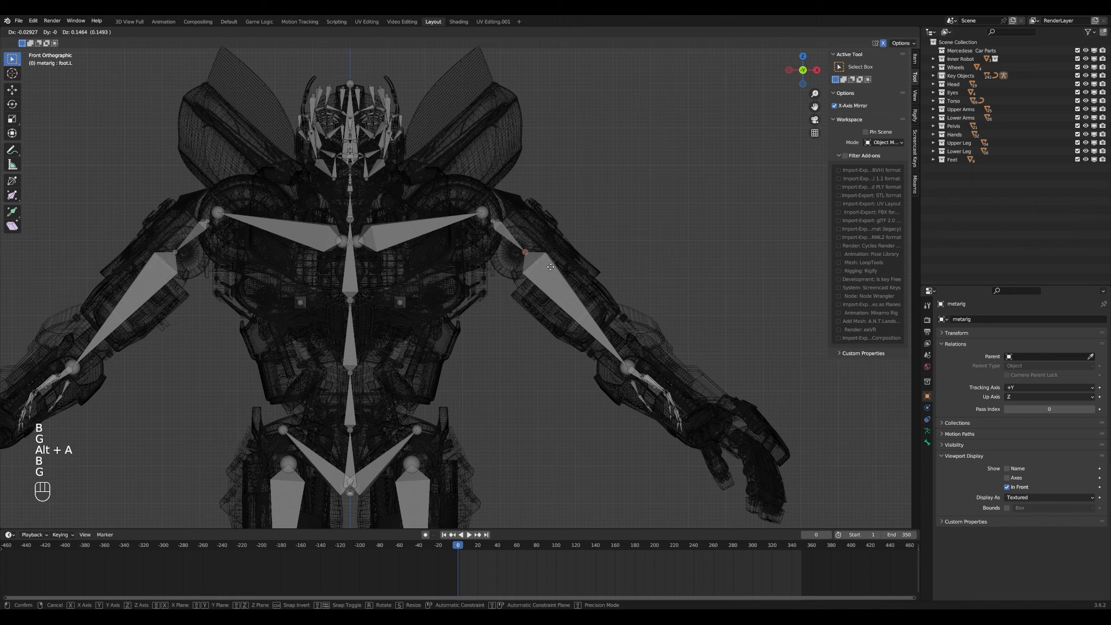
right_click(569, 319)
key("z")
left_click(623, 317)
key("ctrl+z")
key("ctrl+z")
key("ctrl+z")
key("z")
- Move the left shoulder joints up and outward to the robot's shoulder, and the elbow joint down and outward to its elbow
key("g")
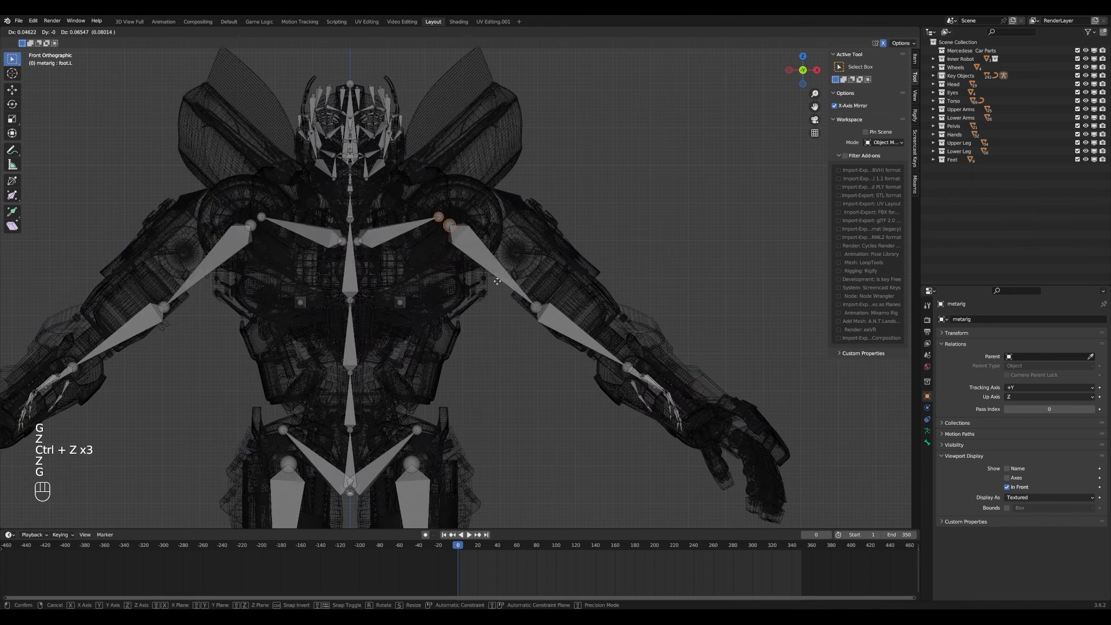
left_click(599, 302)
key("alt+a")
key("b")
left_click_drag(516, 287, 552, 314)
key("g")
left_click(623, 345)
- Move the left wrist joint and hand bones about 0.25 m outward and 0.18 m down in front view
key("alt+a")
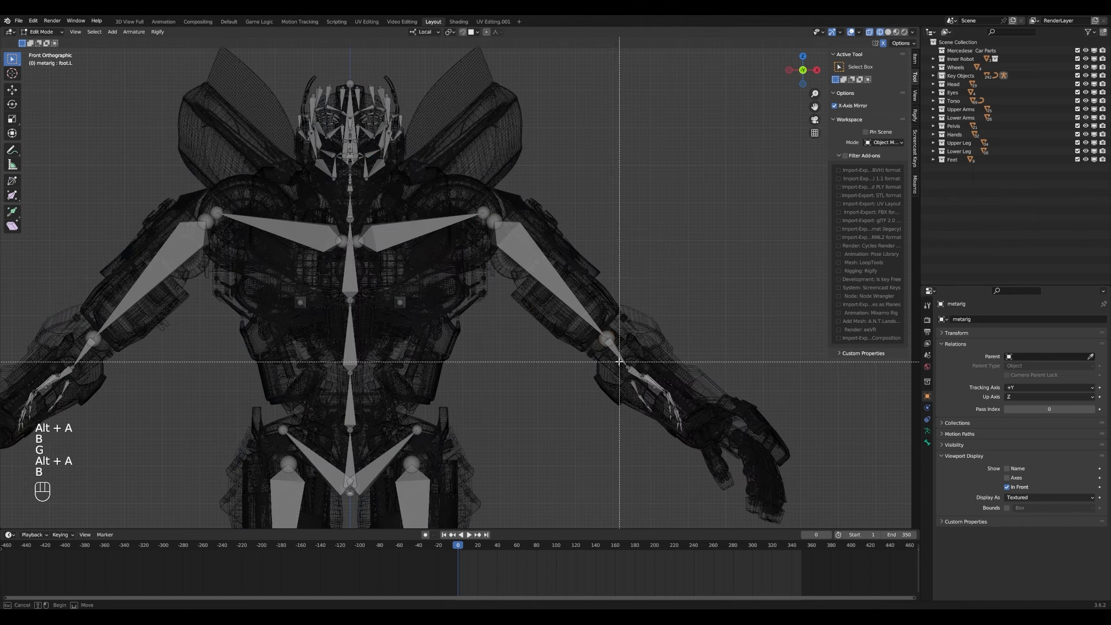
key("b")
left_click_drag(616, 359, 687, 407)
key("g")
left_click(782, 473)
- In side view, move the left hand bones forward onto the robot's hand and rotate them to match its tilt
key("z")
key("KP_7")
key("KP_4")
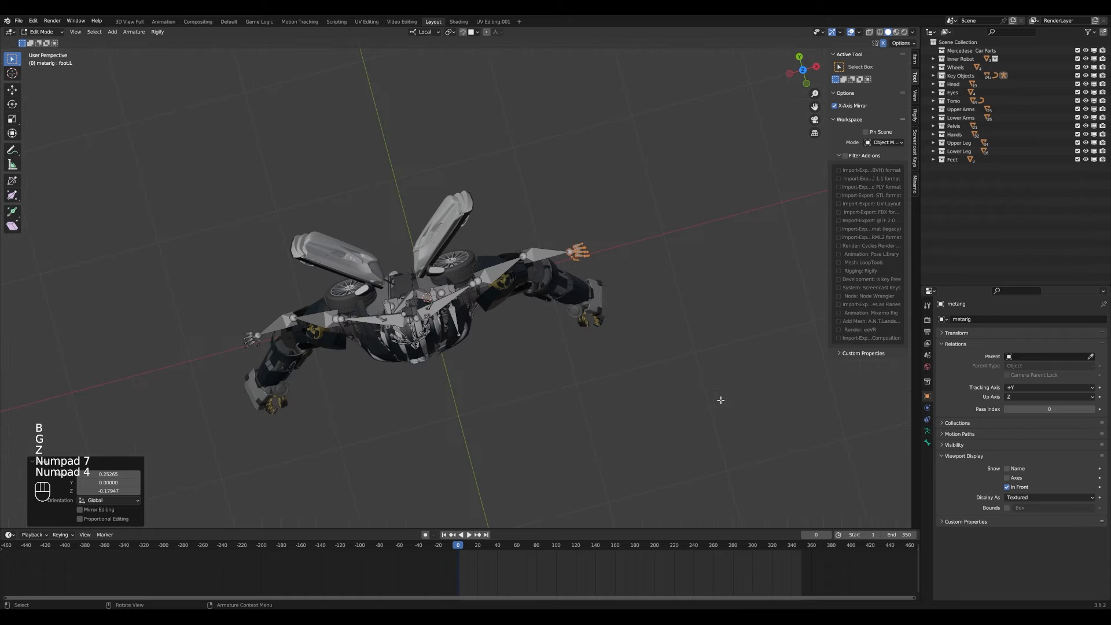
key("KP_Decimal")
key("KP_7")
key("KP_3")
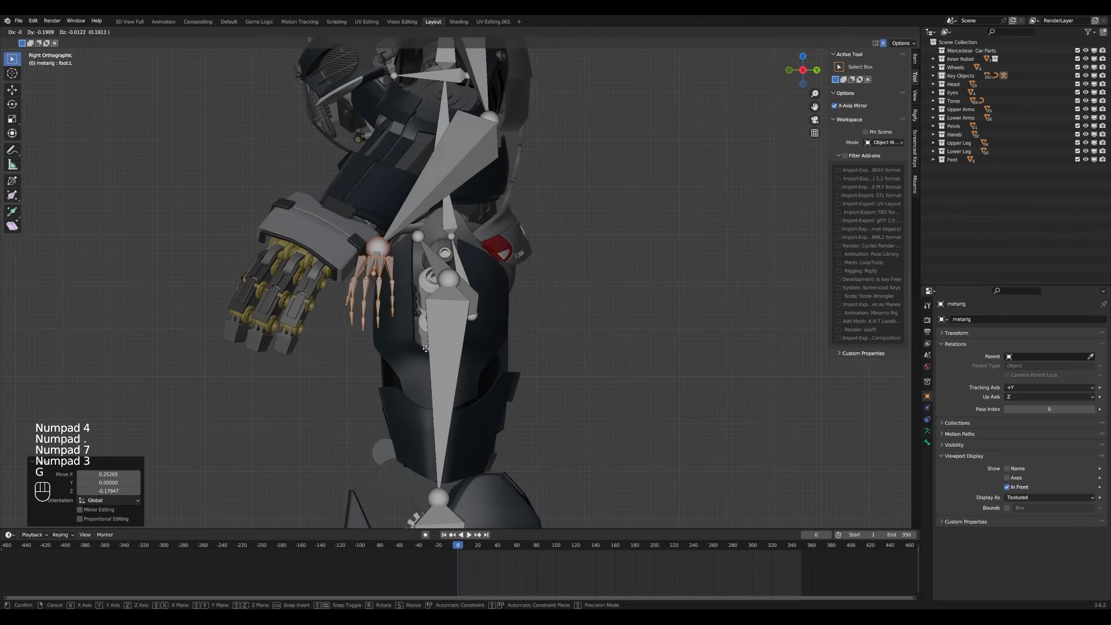
key("g")
key("r")
left_click(320, 355)
key("g")
left_click(292, 360)
- Move the left elbow joint about 0.12 m forward and 0.05 m up into the robot's elbow
key("z")
mouse_move(525, 134)
middle_mouse_down("shift")
mouse_move(517, 293)
mouse_move(561, 327)
middle_mouse_up("shift")
left_click(461, 294)
left_click(485, 277)
key("z")
key("g")
left_click(473, 283)
scroll(473, 283, "down", 5)
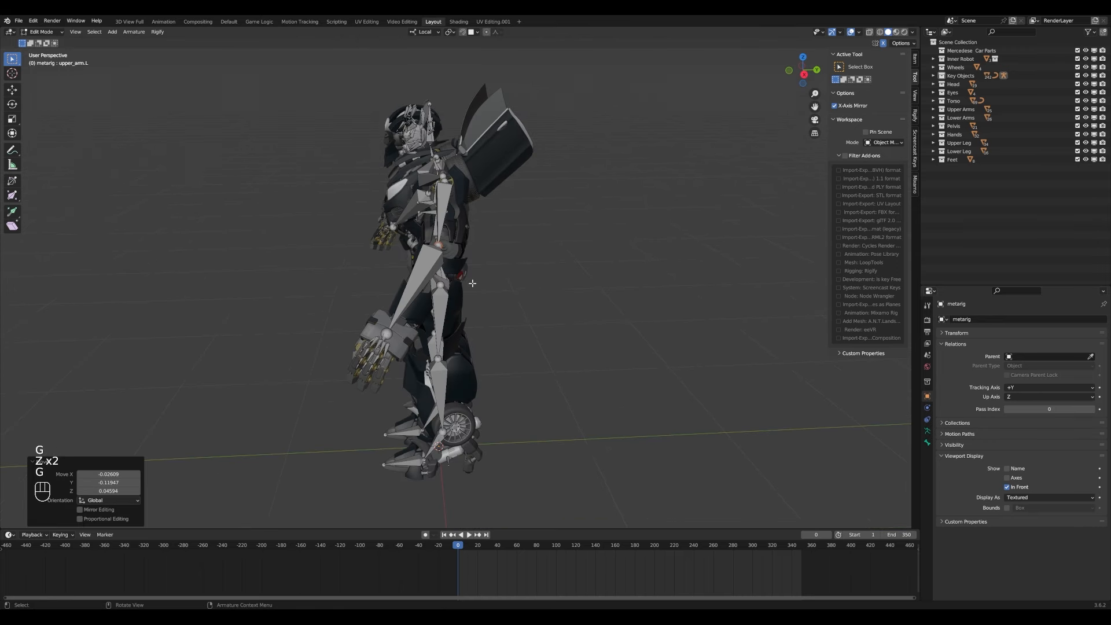
- Select all head and face bones in the wireframe side view and move them forward and slightly down into the robot's head
key("KP_1")
key("KP_3")
key("KP_Decimal")
key("z")
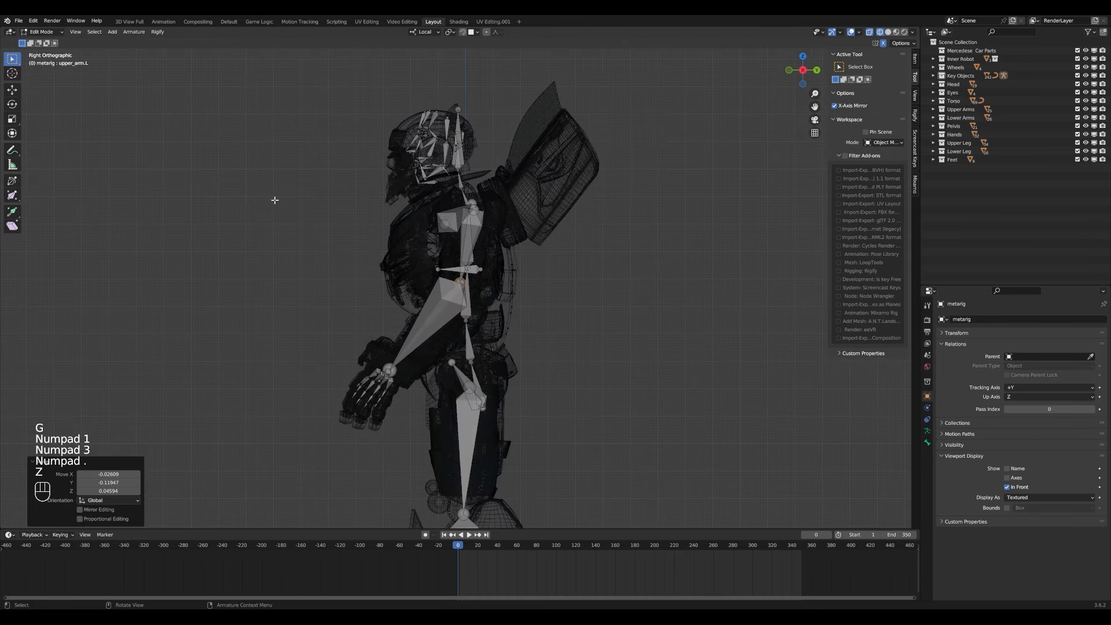
key("alt+a")
key("b")
left_click_drag(294, 157, 528, 475)
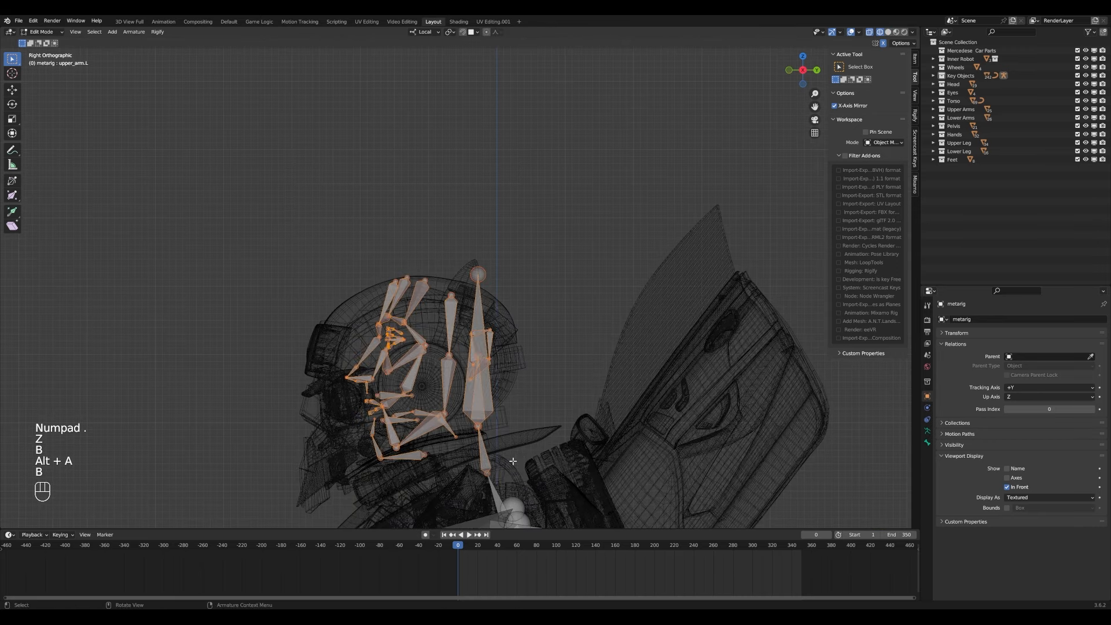
middle_click_drag(498, 444, 489, 347, "shift")
key("g")
left_click(434, 363)
- Adjust the middle neck joint, and move the neck's base joint about 0.05 m forward and 0.02 m down in side view
key("alt+a")
key("b")
left_click_drag(486, 400, 521, 443)
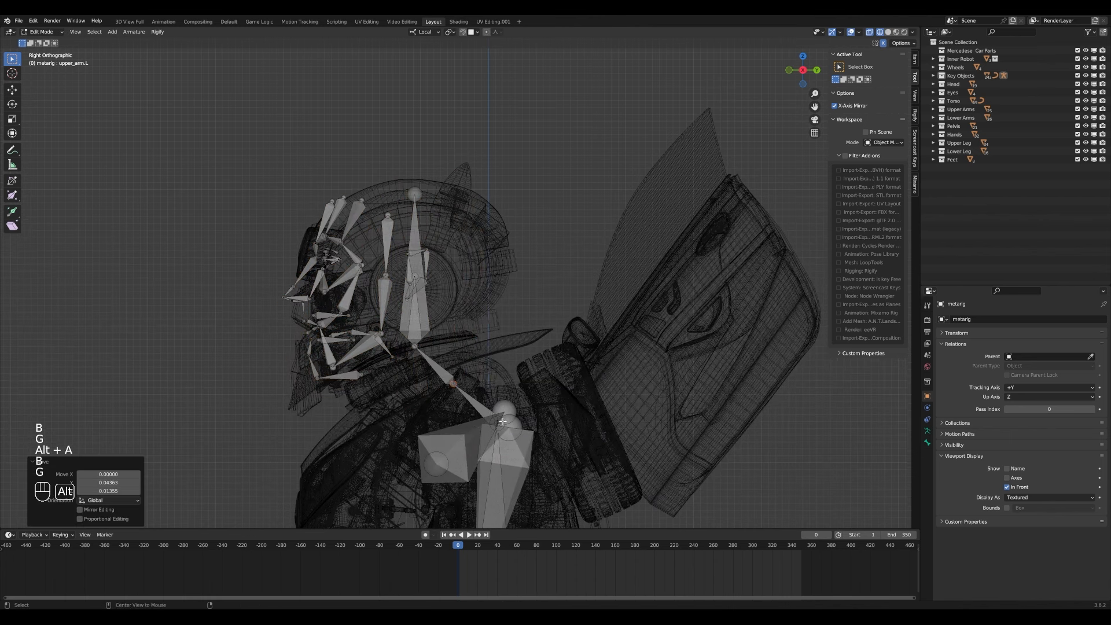
key("g")
left_click(485, 453)
scroll(470, 457, "down", 3)
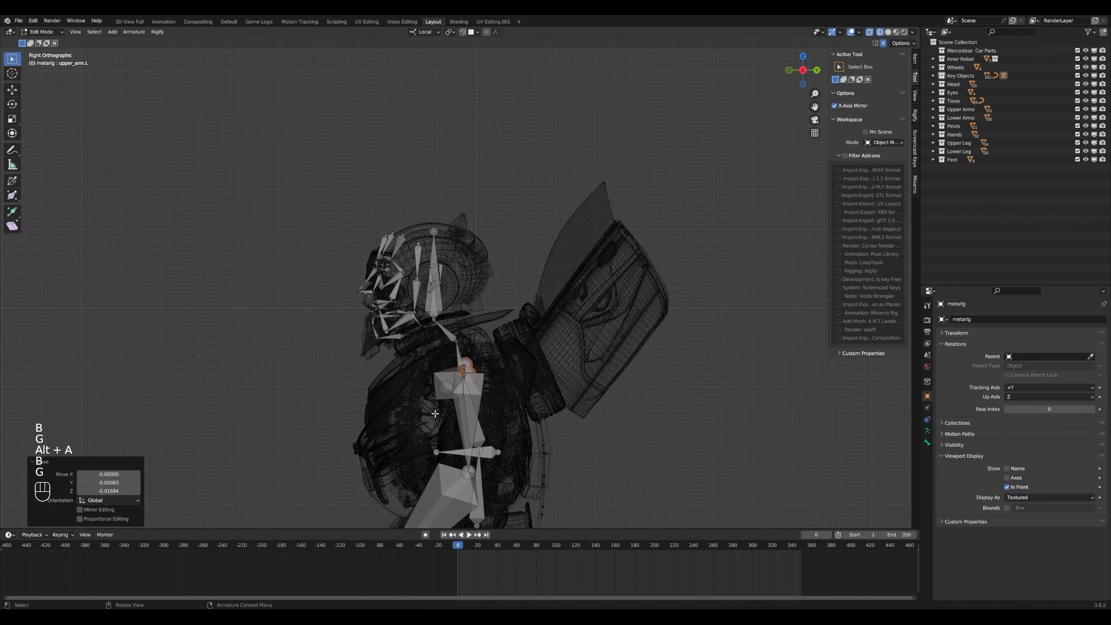
- Move the inner end of the left shoulder bone about 0.02 m forward and 0.01 m down in side view
left_click(443, 388)
key("g")
left_click(432, 393)
key("z")
left_click(546, 399)
key("KP_1")
key("KP_Decimal")
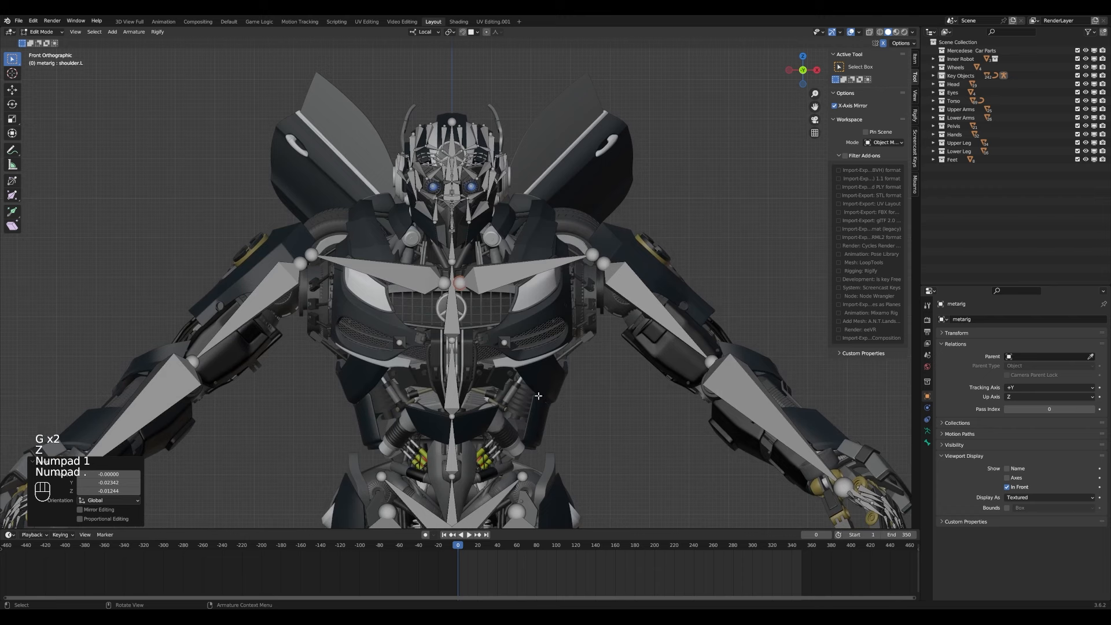
- Refine the head bones' position in side view, and move the middle neck joint about 0.03 m forward and 0.02 m down
key("z")
left_click(400, 218)
key("b")
left_click_drag(400, 218, 570, 371)
key("KP_3")
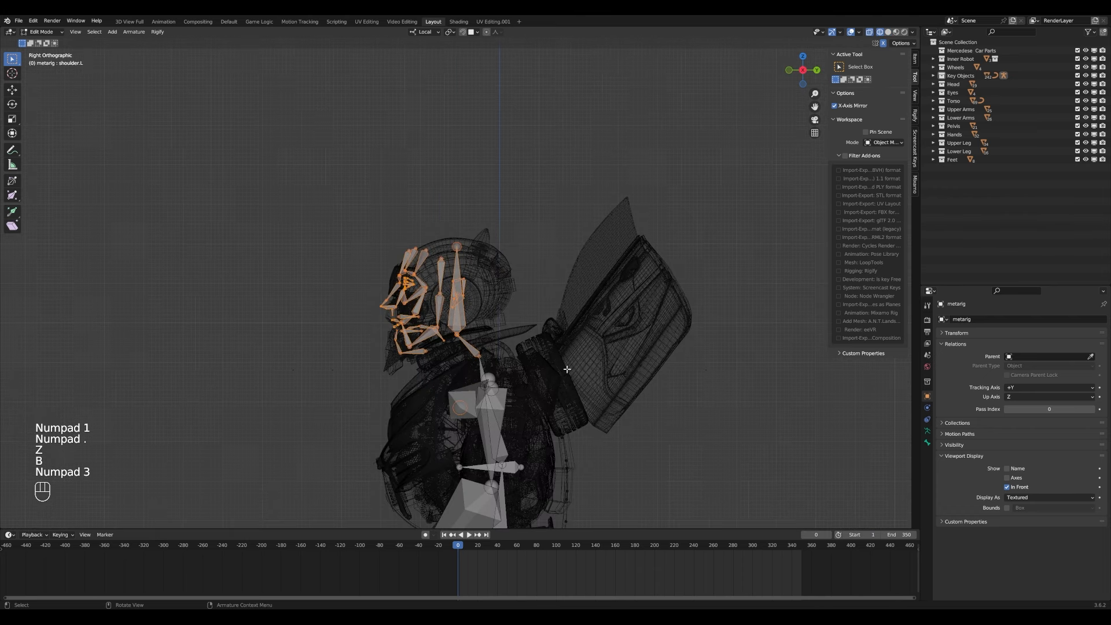
key("KP_Decimal")
key("b")
key("g")
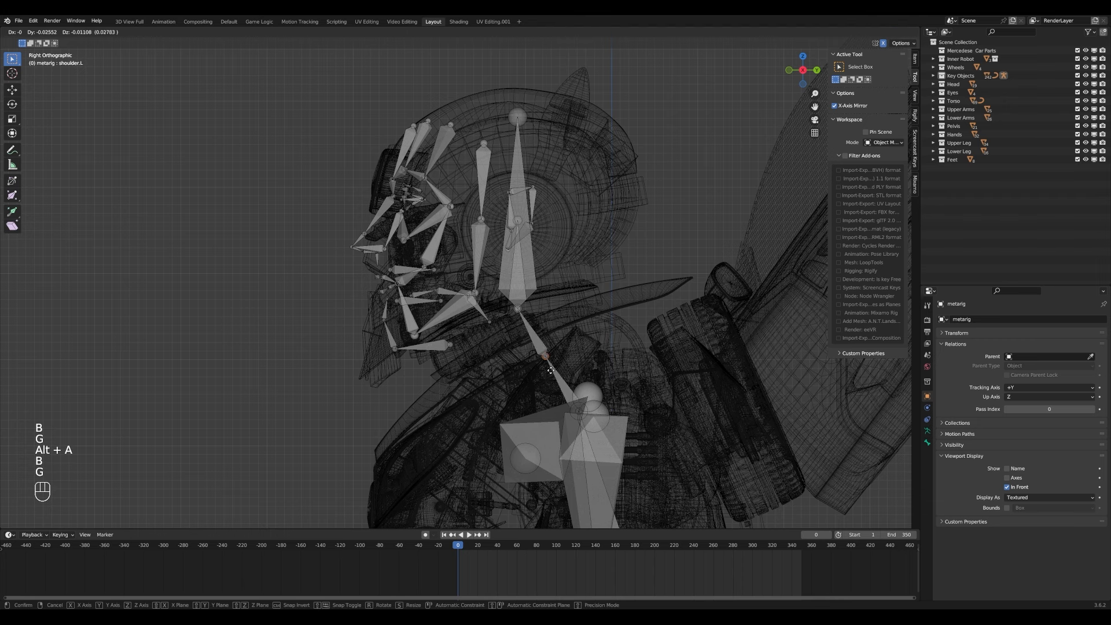
left_click(550, 370)
key("z")
key("KP_1")
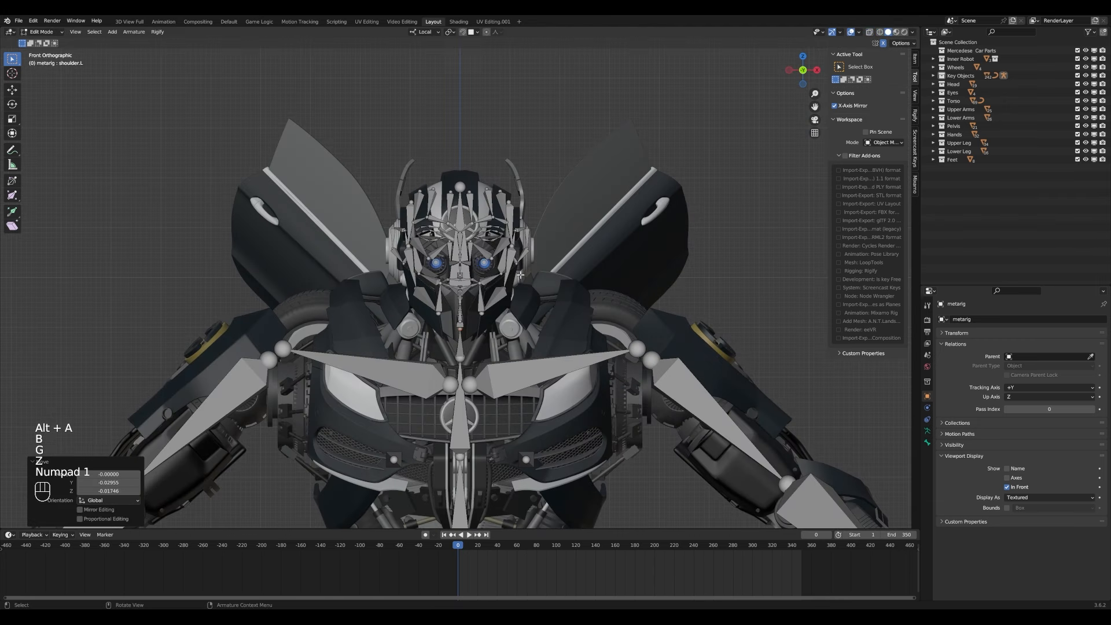
scroll(520, 275, "down", 3)
key("KP_2")
key("KP_3")
key("z")
scroll(509, 269, "up", 3)
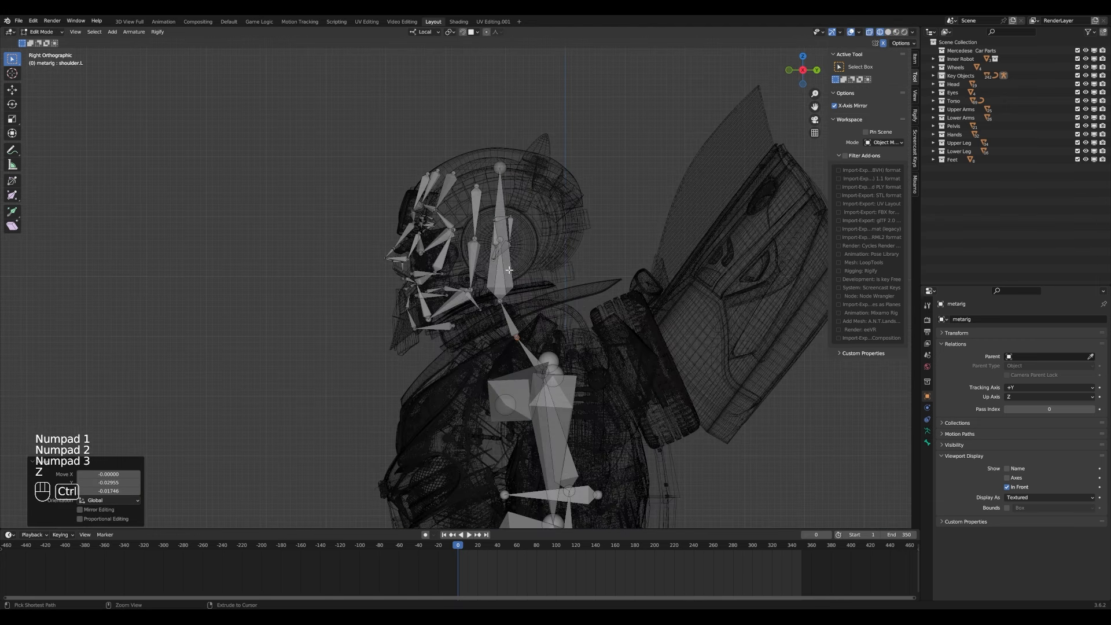
right_click_drag(301, 334, 605, 295, "ctrl")
left_click(628, 259)
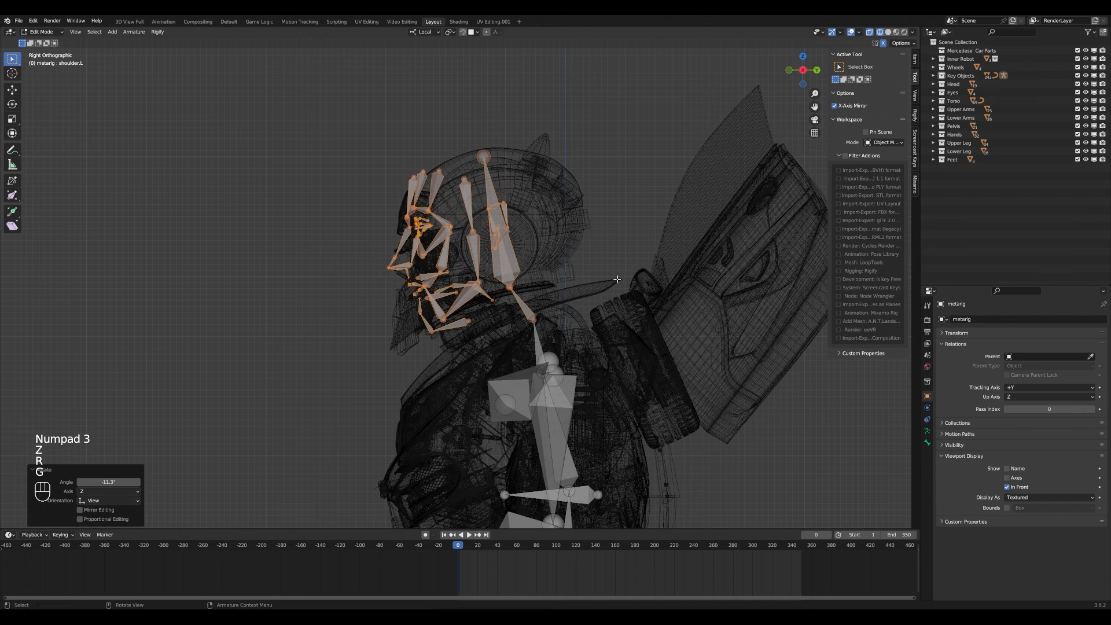
left_click_drag(540, 320, 550, 325, "shift")
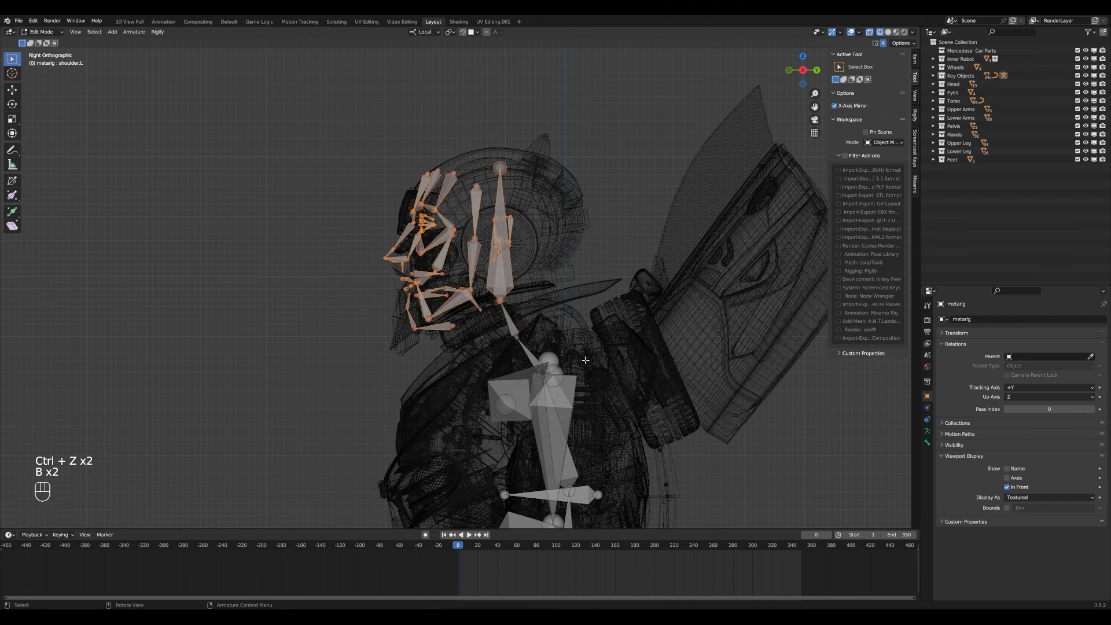
- Rotate and move the head and face bones in side view to match the robot's face, finishing with a rotation of about 3.5°
key("r")
left_click(605, 328)
key("g")
left_click(599, 345)
key("z")
key("r")
left_click(608, 348)
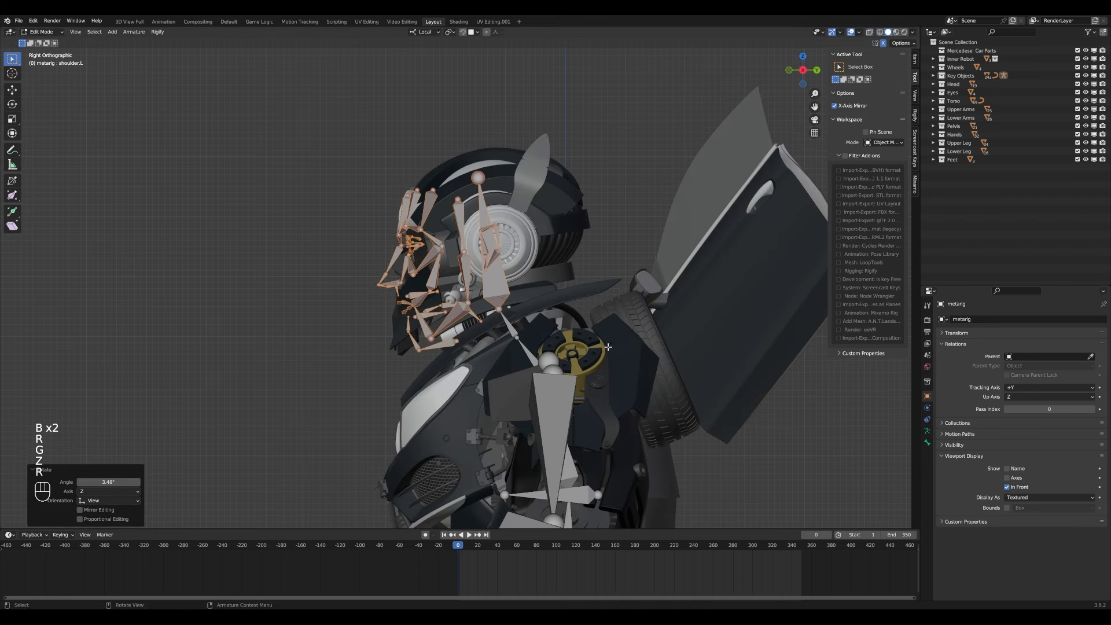
key("g")
left_click(611, 348)
- Rotate the head and face bones about their local X axis and lower them about 0.017 m in front view
middle_click_drag(611, 347, 686, 352)
key("KP_1")
scroll(623, 346, "up", 1)
key("r")
key("x")
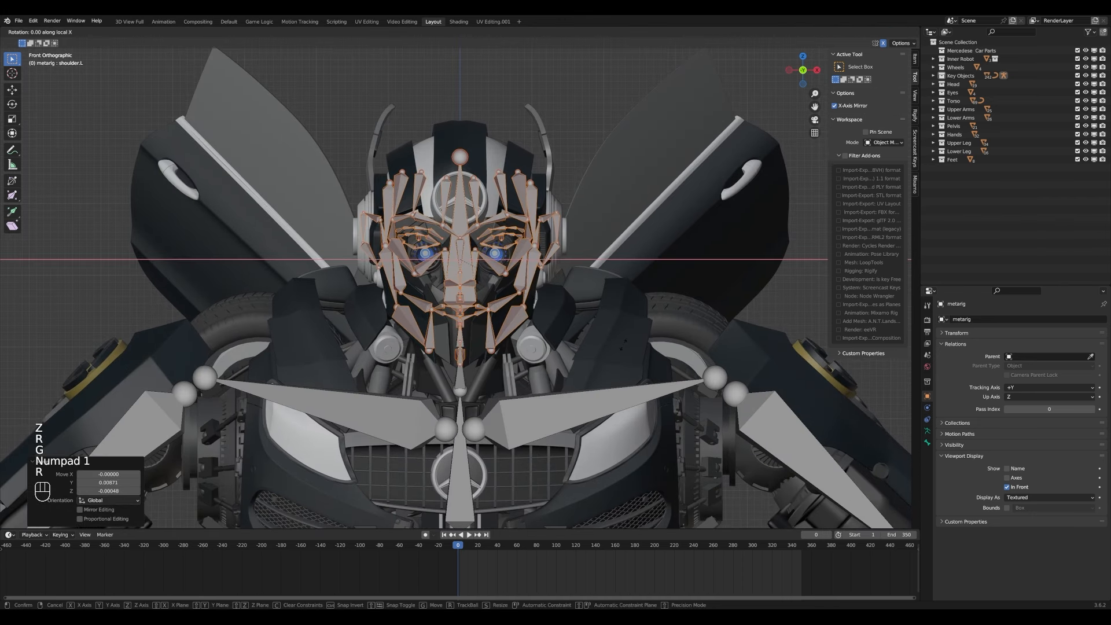
left_click(601, 353)
key("g")
left_click(601, 365)
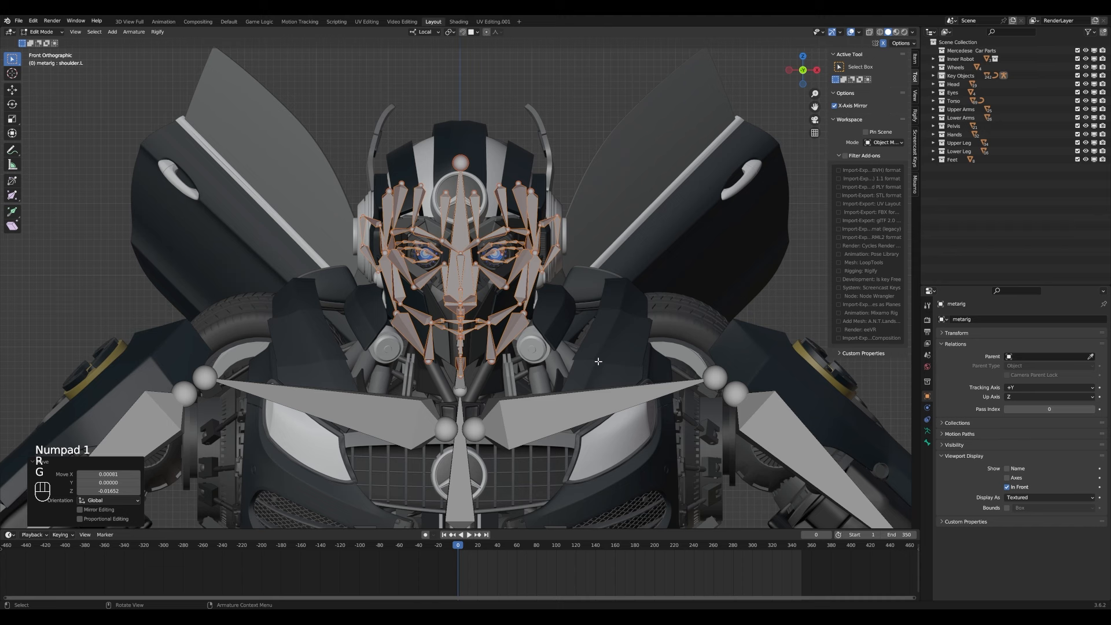
- Undo the last change to the head and face bones, and reposition and scale them to 0.965 in front view
key("ctrl+z")
scroll(599, 361, "up", 2)
key("g")
left_click(551, 314)
key("s")
left_click(552, 314)
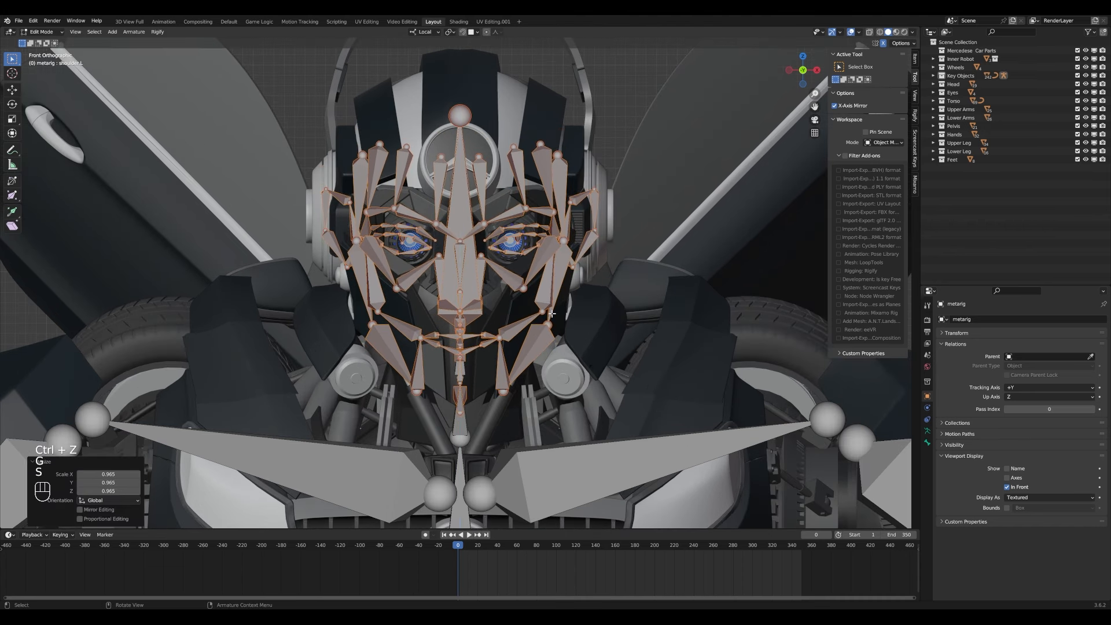
- Deselect the bones and examine the fitted metarig across the robot's whole body, including the left arm and hand
scroll(552, 314, "down", 7)
middle_click_drag(550, 509, 722, 335, "shift")
key("alt+a")
key("z")
key("z")
scroll(636, 366, "down", 4)
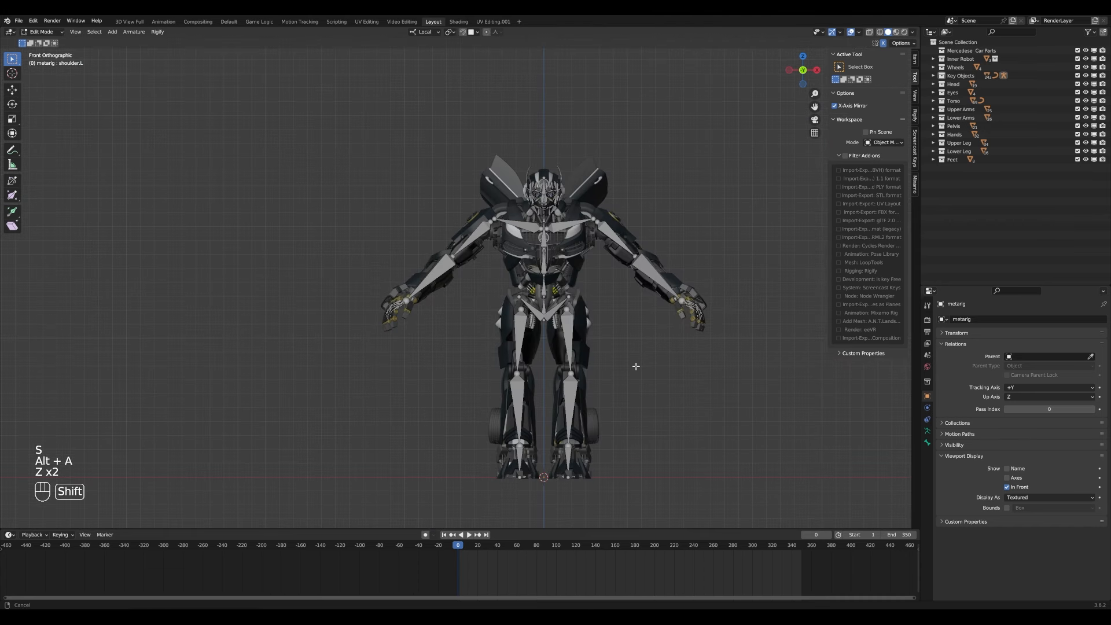
middle_click_drag(636, 366, 552, 324)
key("KP_1")
key("Tab")
scroll(547, 341, "down", 7)
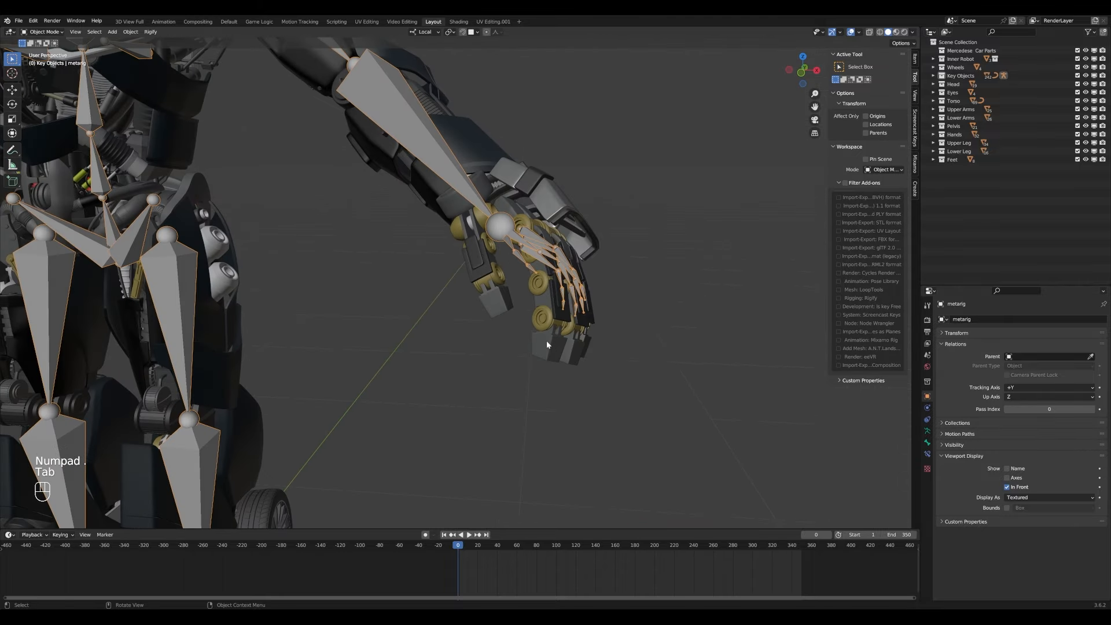
scroll(463, 347, "up", 2)
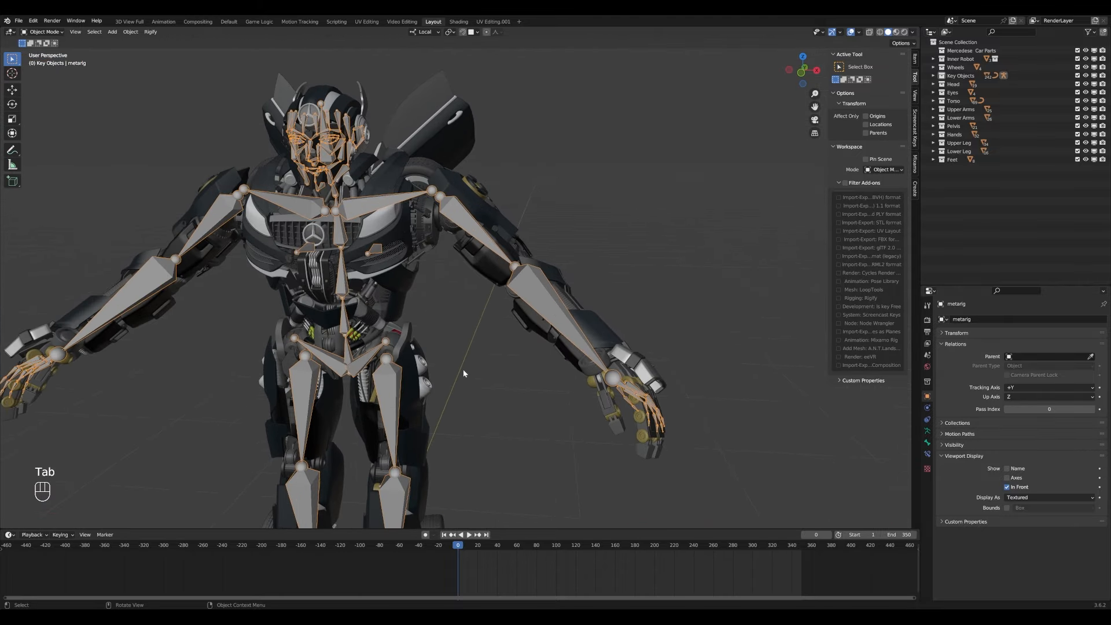
middle_click_drag(431, 402, 491, 361, "shift")
key("KP_1")
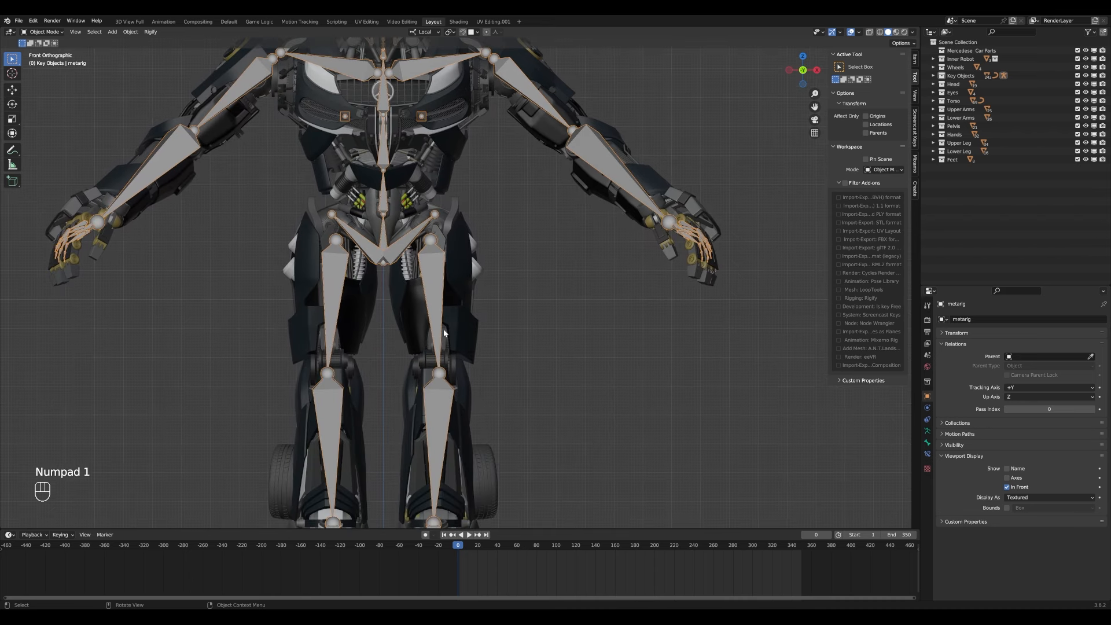
- Adjust the position of the metarig's knee joints in side view against the wireframe of the robot's legs
key("Tab")
key("KP_3")
key("z")
middle_click_drag(522, 406, 456, 351, "shift")
scroll(456, 351, "up", 2)
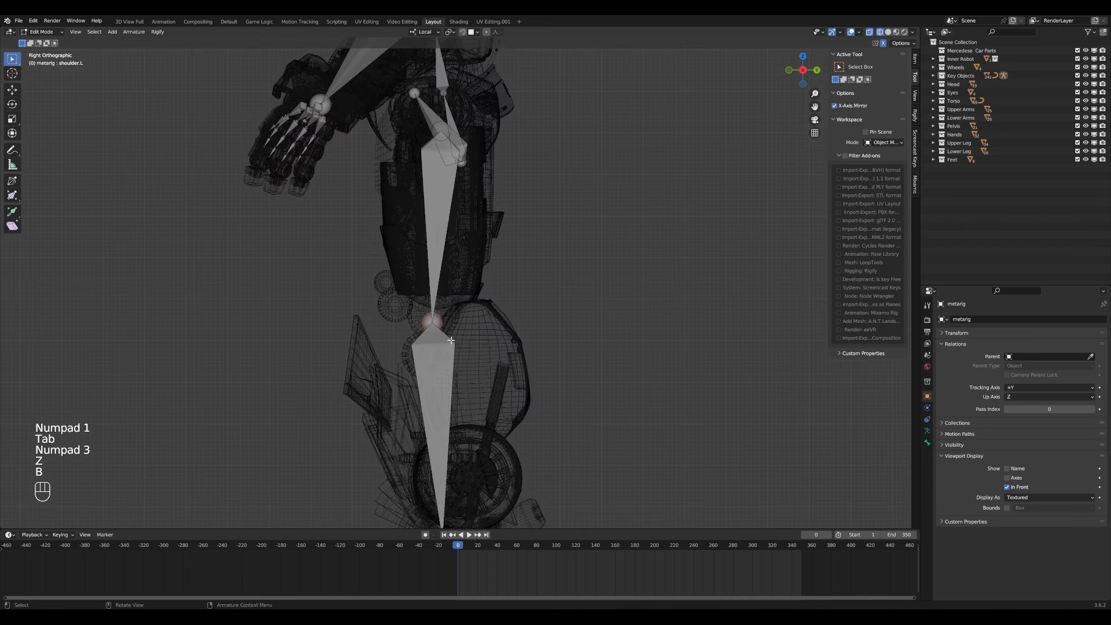
key("g")
right_click(461, 322)
scroll(463, 399, "down", 5)
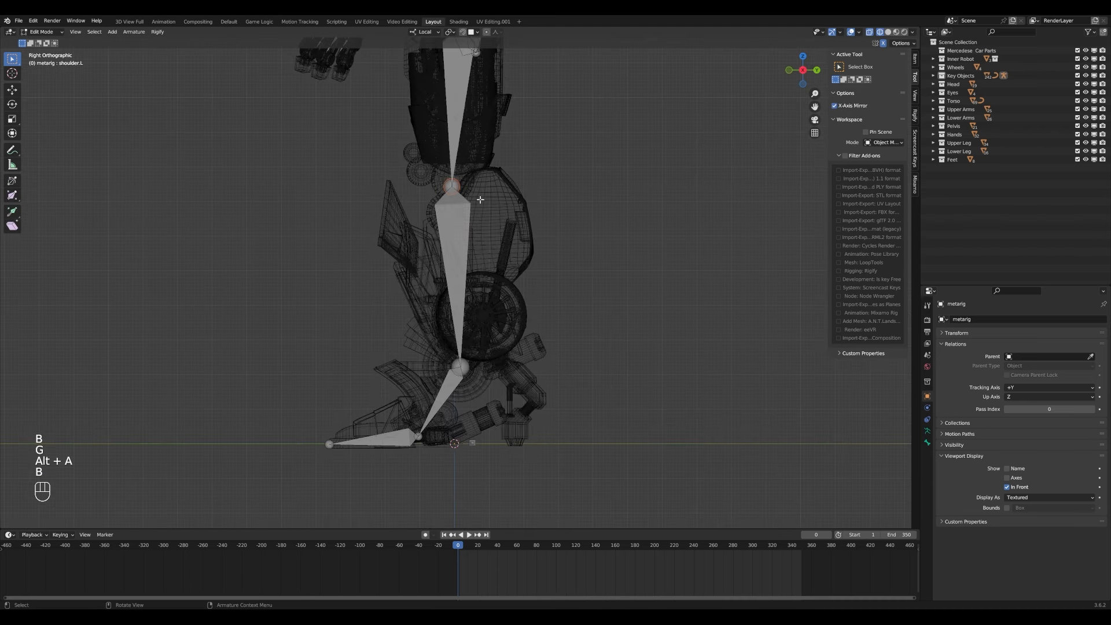
key("g")
left_click(480, 200)
key("alt+a")
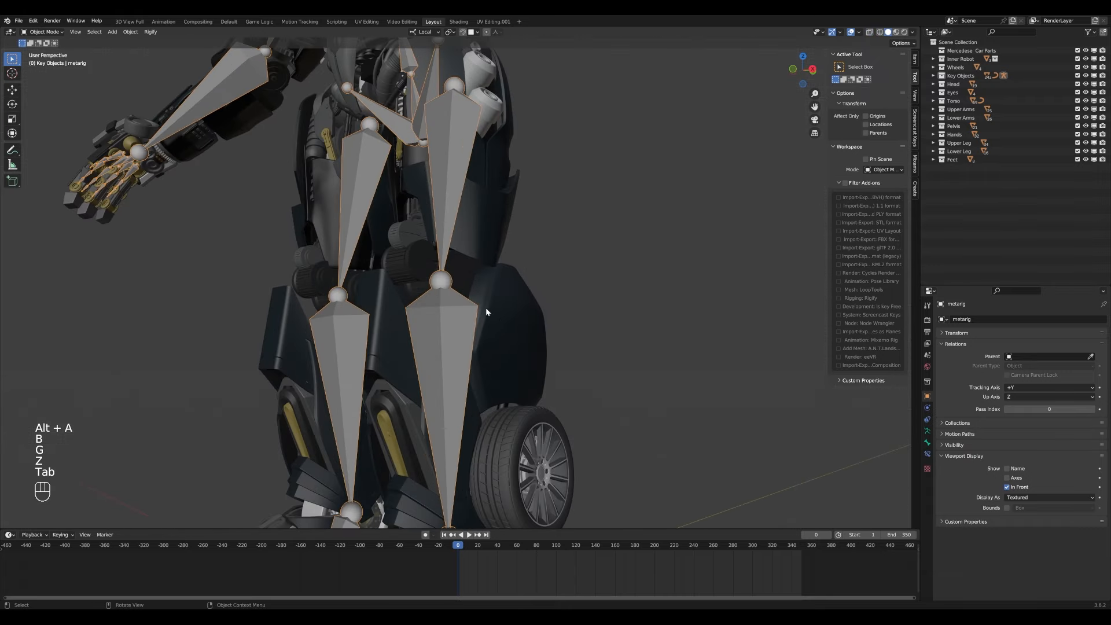
- Turn on In Front display for the left upper leg object to inspect its knee end
left_click(458, 279)
middle_click_drag(458, 281, 487, 352)
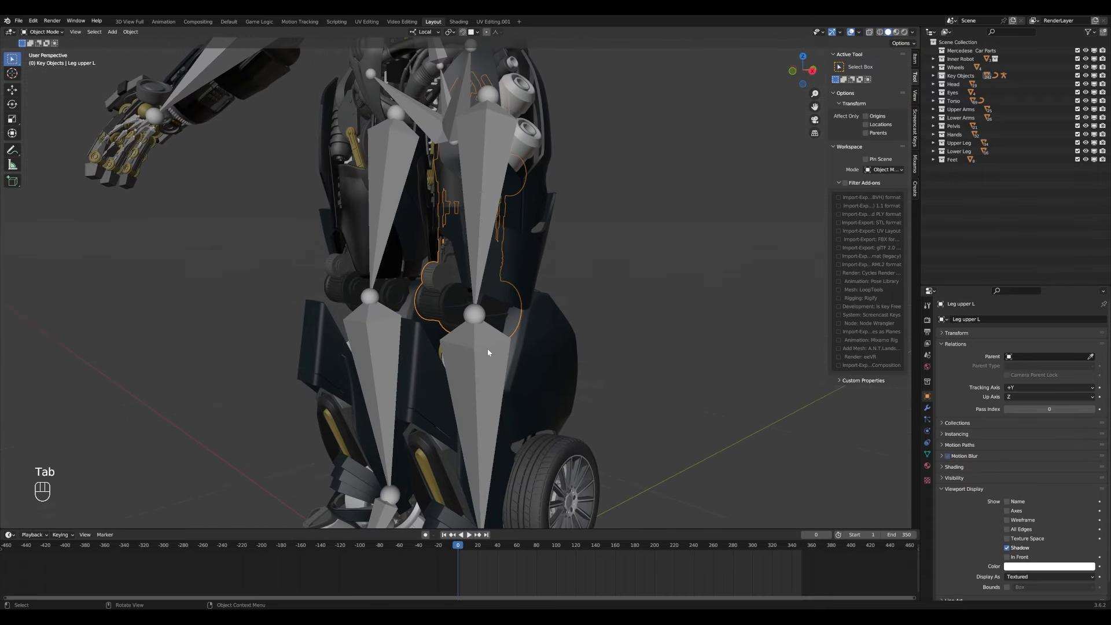
left_click(1018, 550)
left_click(1008, 557)
scroll(596, 343, "down", 3)
middle_click_drag(596, 342, 541, 342)
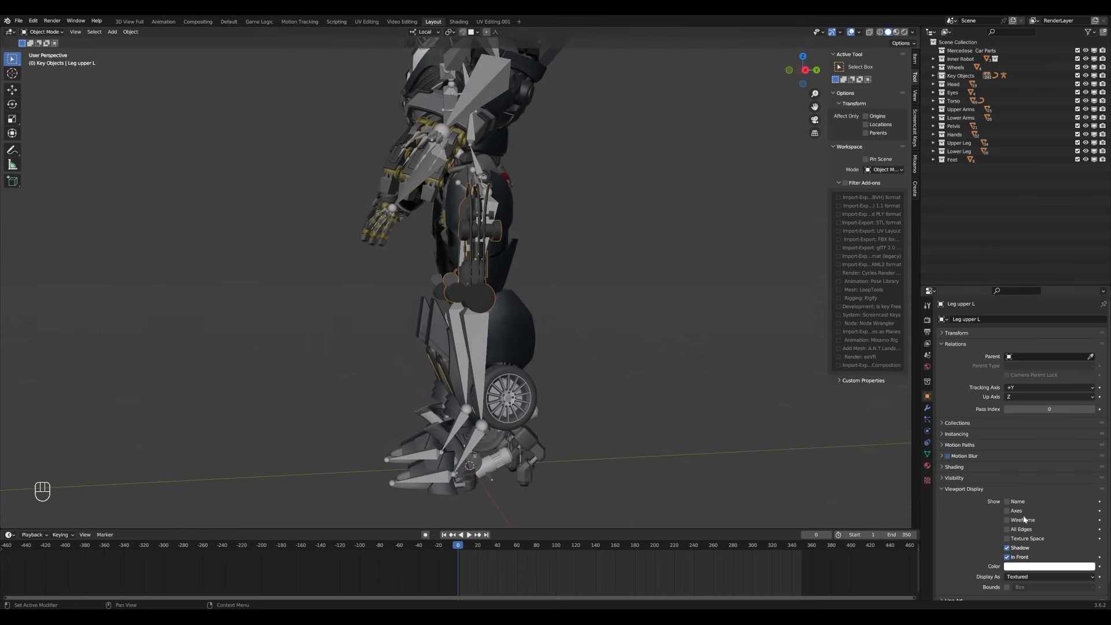
- Turn off In Front display for the metarig to view the robot's knees without the overlaid bones
scroll(431, 329, "up", 2)
left_click(498, 375)
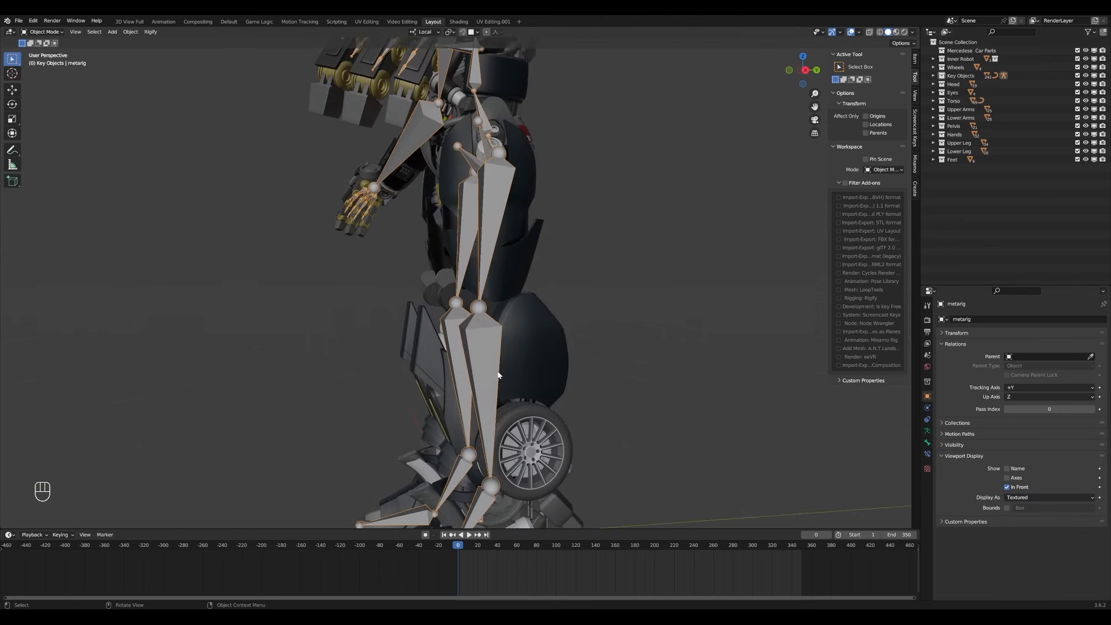
left_click(1007, 488)
middle_click_drag(486, 314, 556, 301)
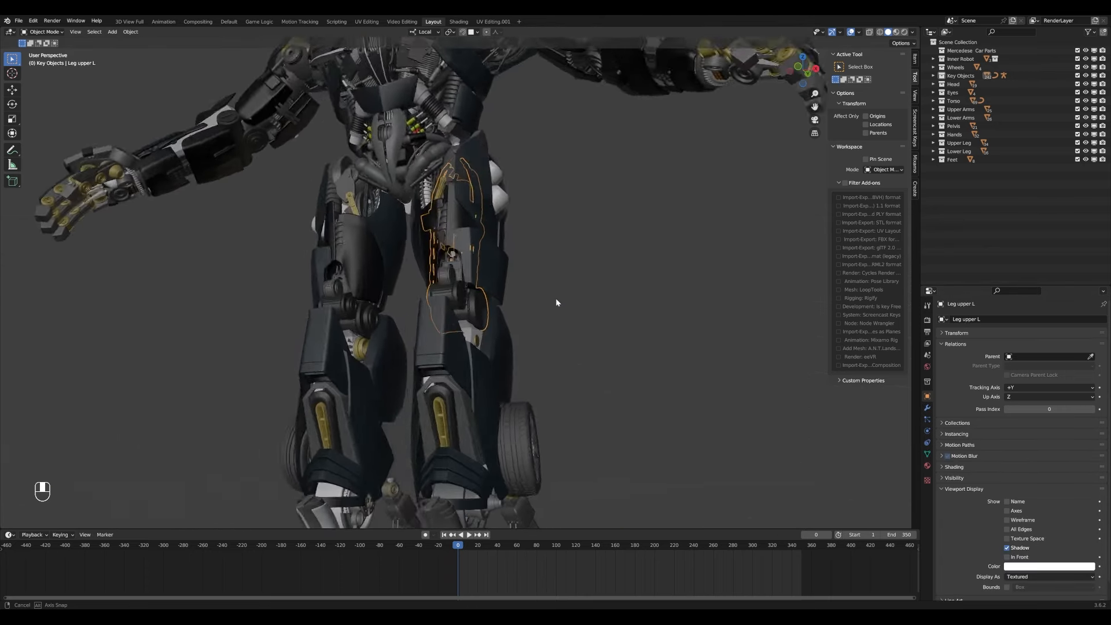
scroll(556, 301, "up", 6)
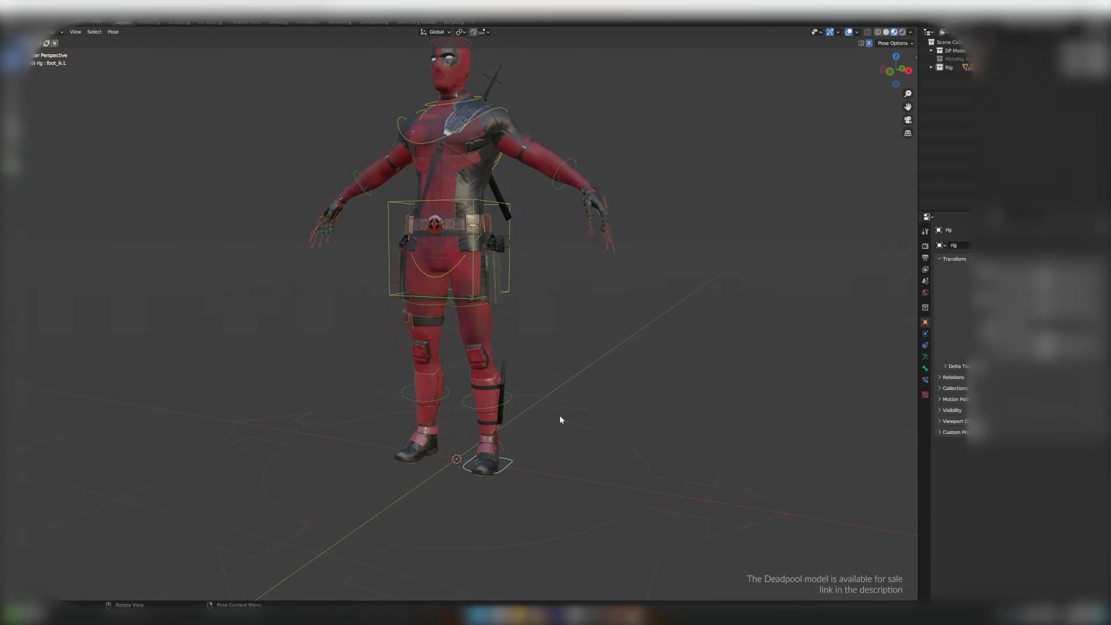
- Examine the rigged Deadpool character's body and left arm as a reference
middle_click_drag(560, 416, 578, 397)
key("KP_5")
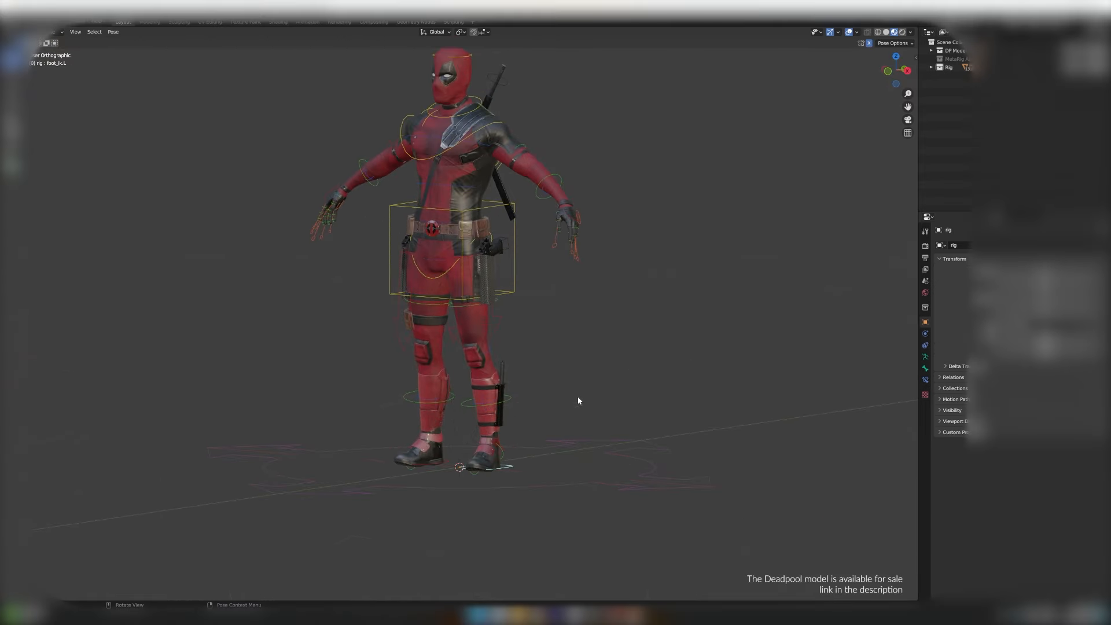
scroll(543, 366, "up", 2)
scroll(631, 459, "down", 3)
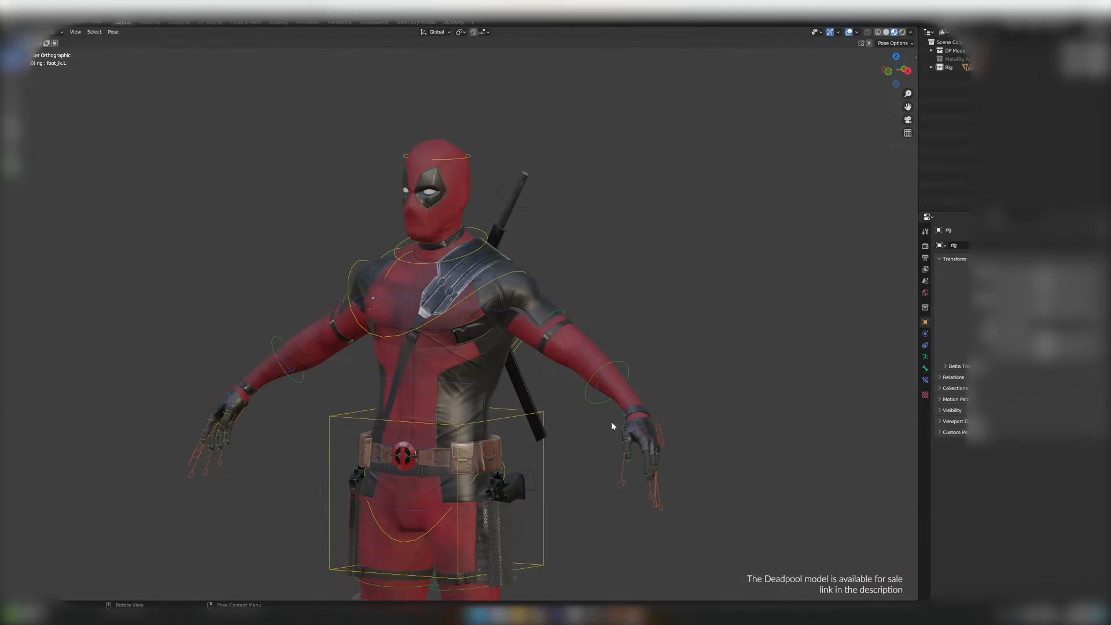
scroll(678, 435, "up", 1)
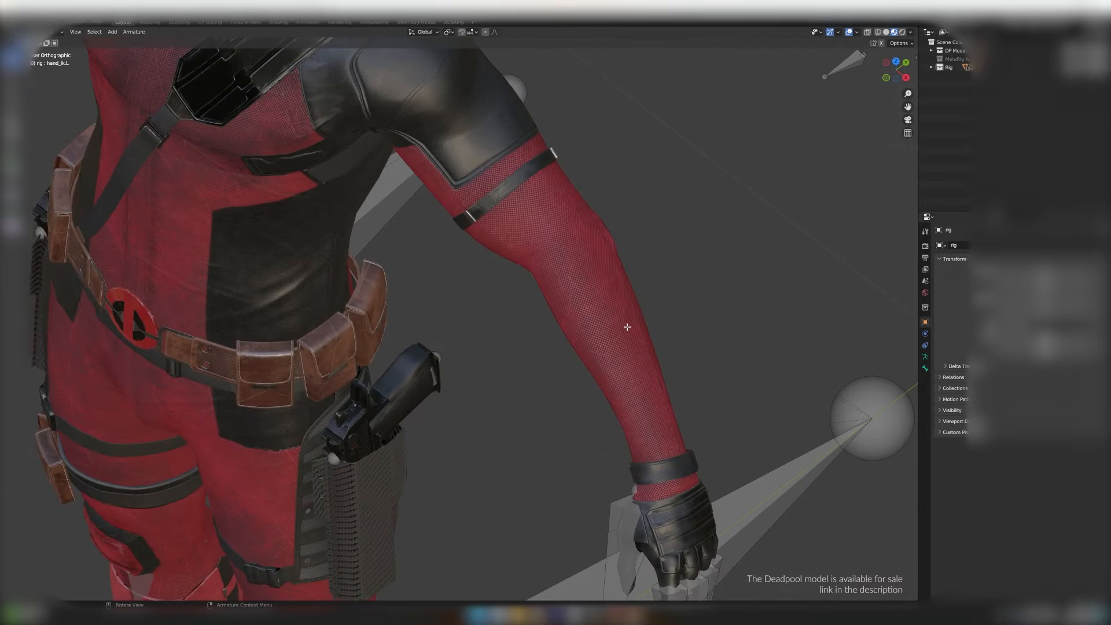
- Inspect the Deadpool rig's left arm bones in edit mode with wireframe shading, and return to the shaded pose view
scroll(627, 327, "down", 2)
key("a")
key("alt+p")
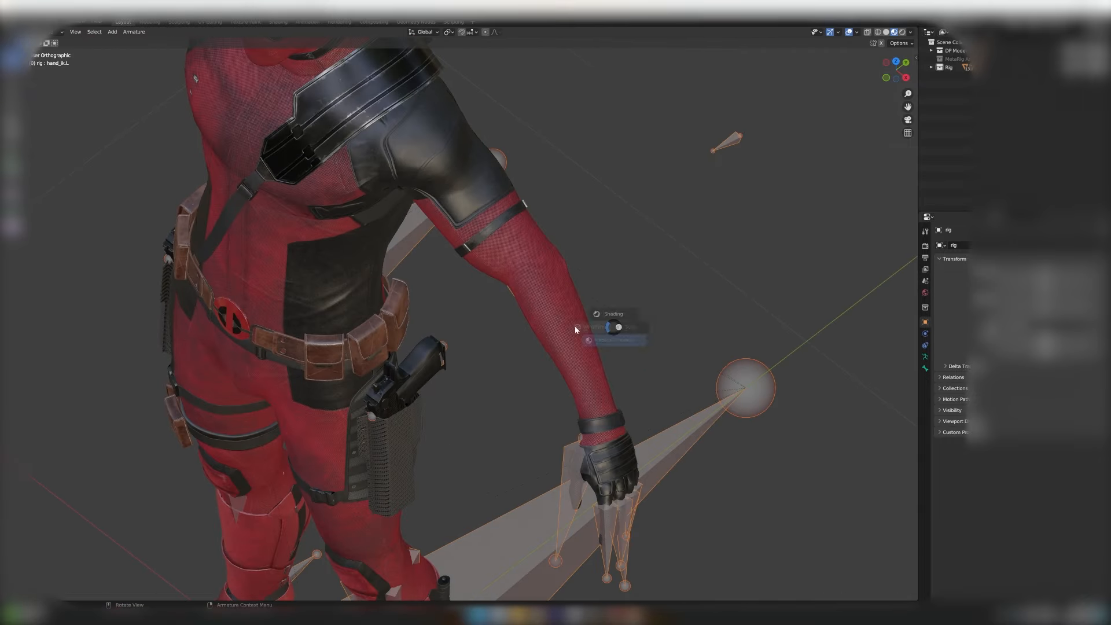
left_click(617, 340)
key("shift+z")
key("alt+a")
scroll(533, 325, "up", 5)
key("b")
left_click_drag(526, 220, 580, 280)
middle_click_drag(581, 283, 620, 258)
scroll(615, 275, "down", 5)
key("shift+z")
key("Tab")
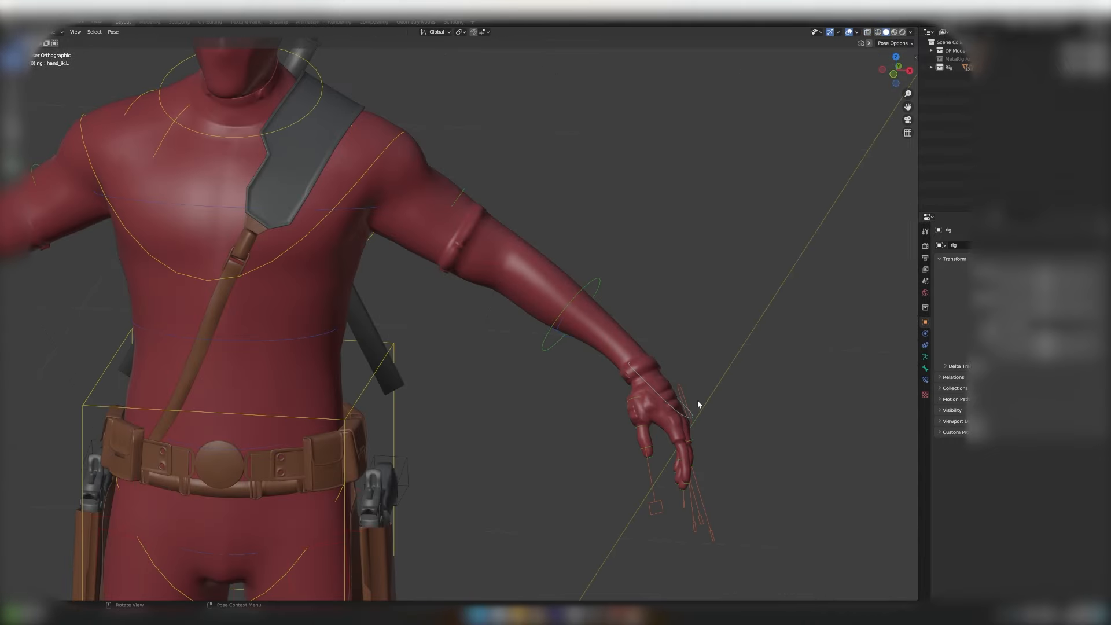
middle_click_drag(696, 400, 599, 446)
key("z")
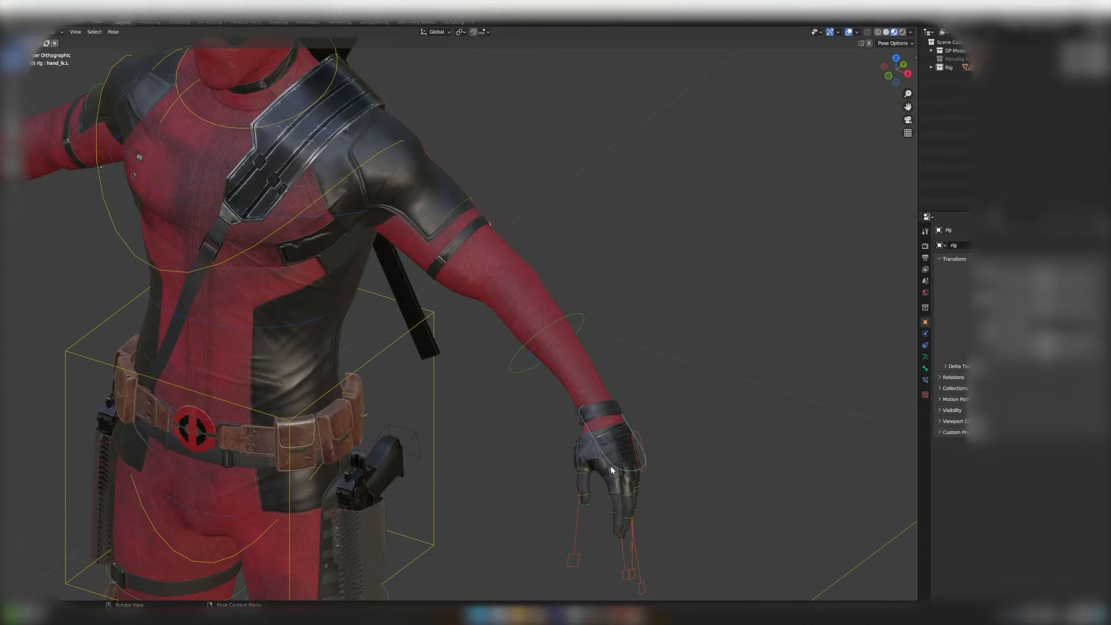
scroll(610, 466, "down", 4)
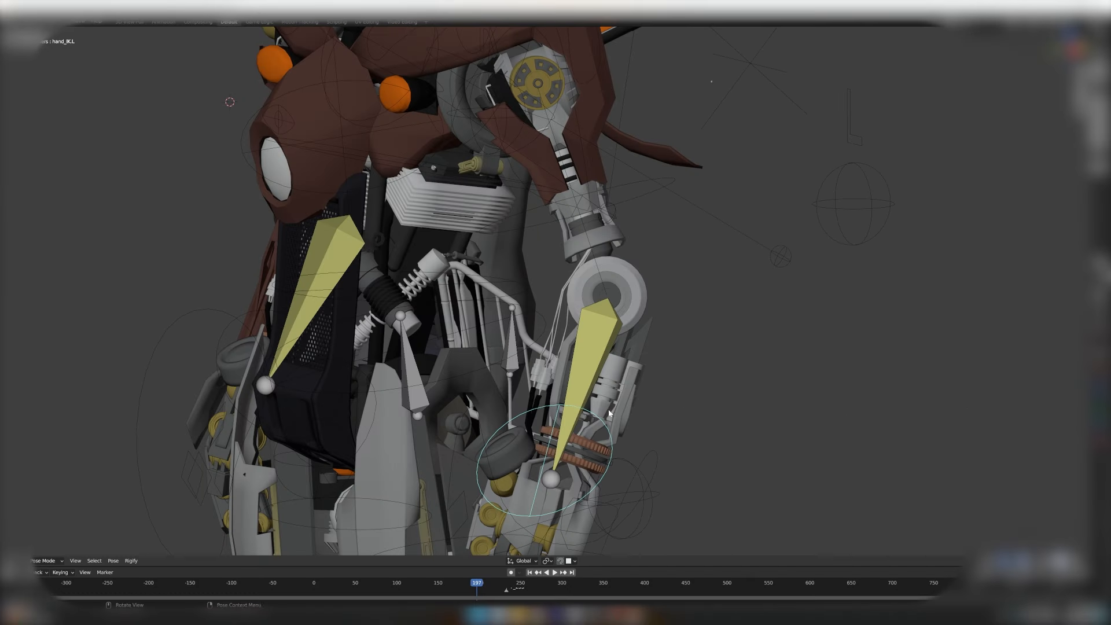
- Try moving the left hand IK control on the motorcycle robot to bend its arm at the elbow
middle_click_drag(610, 413, 632, 384, "shift")
key("g")
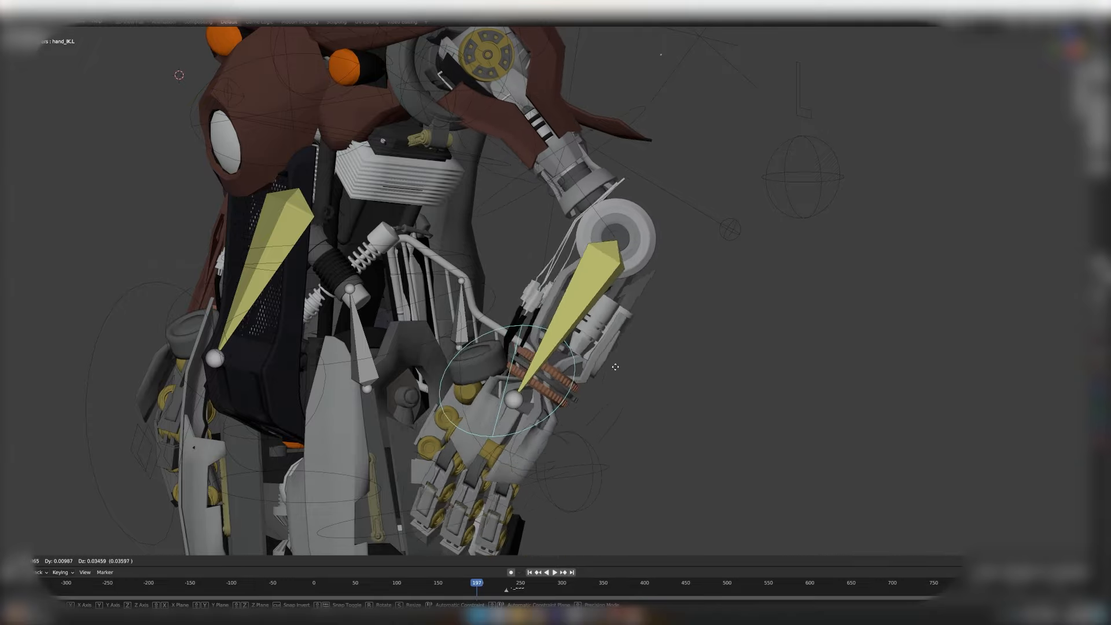
left_click(615, 367)
middle_click_drag(615, 366, 674, 422)
scroll(670, 416, "down", 3)
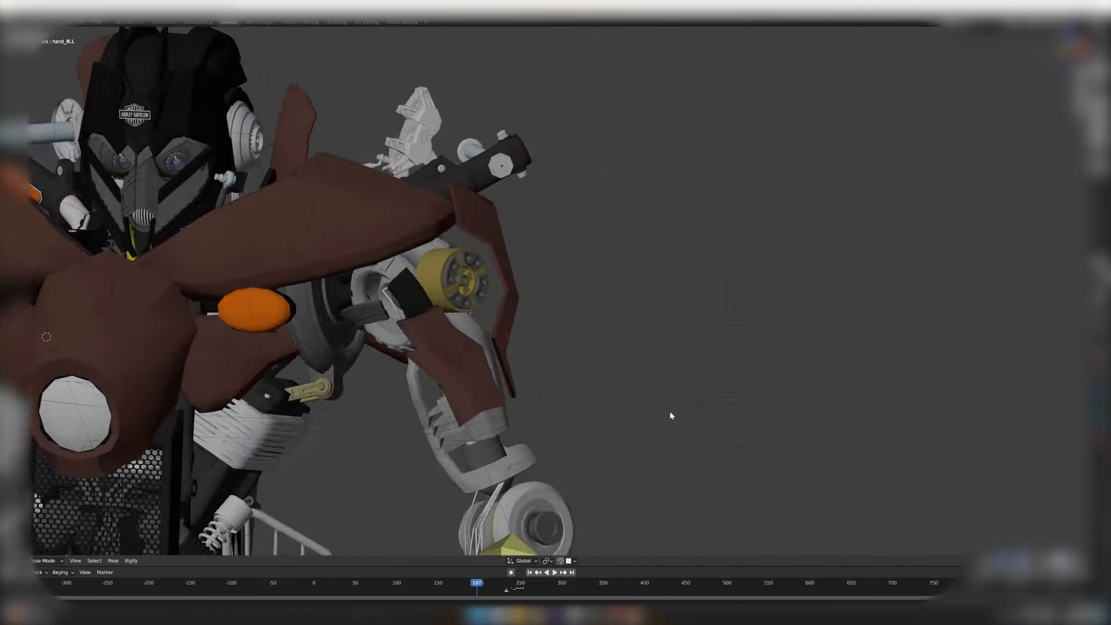
- Test the motorcycle robot's left shoulder and elbow motion by moving the hand IK control again
scroll(671, 416, "down", 2)
middle_click_drag(568, 384, 651, 395)
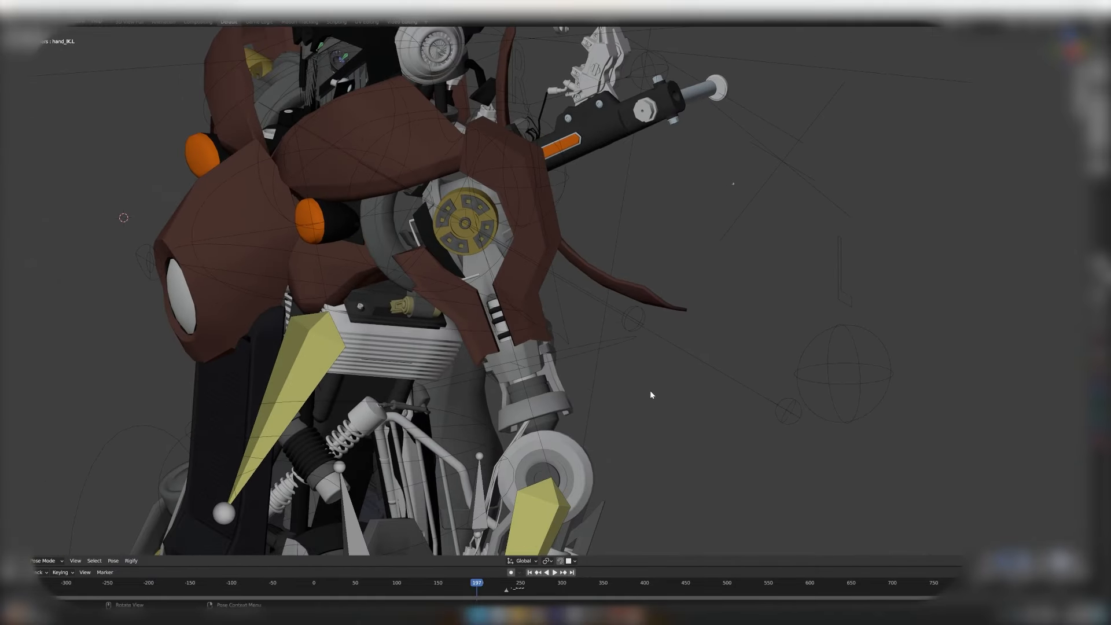
key("g")
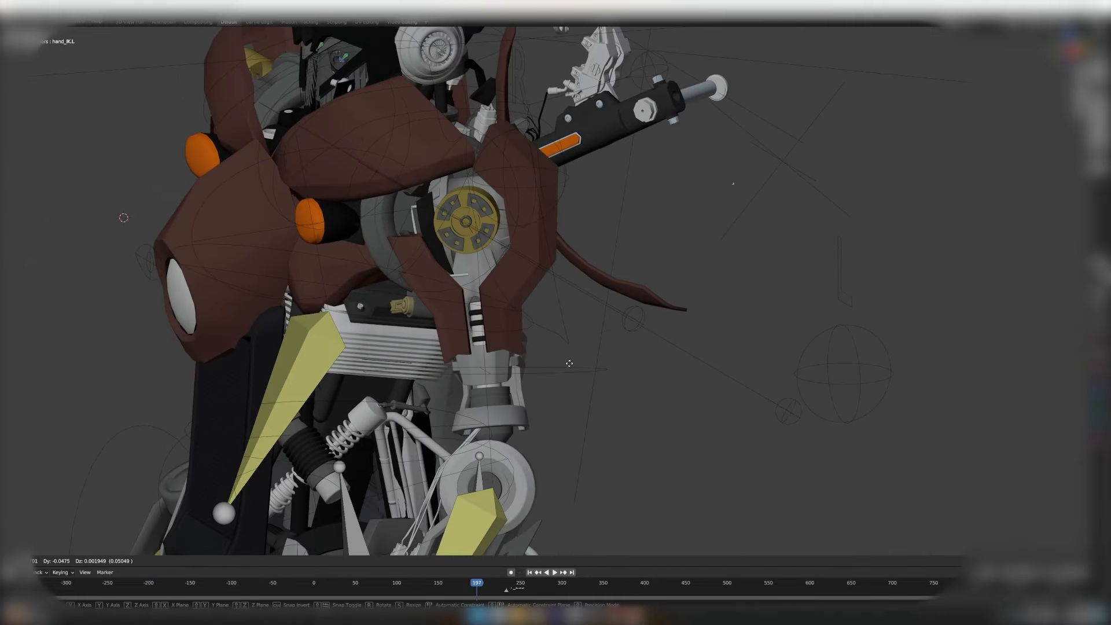
left_click(602, 347)
scroll(602, 347, "down", 5)
middle_click_drag(602, 347, 694, 358)
middle_click_drag(608, 399, 635, 384, "shift")
scroll(635, 383, "up", 4)
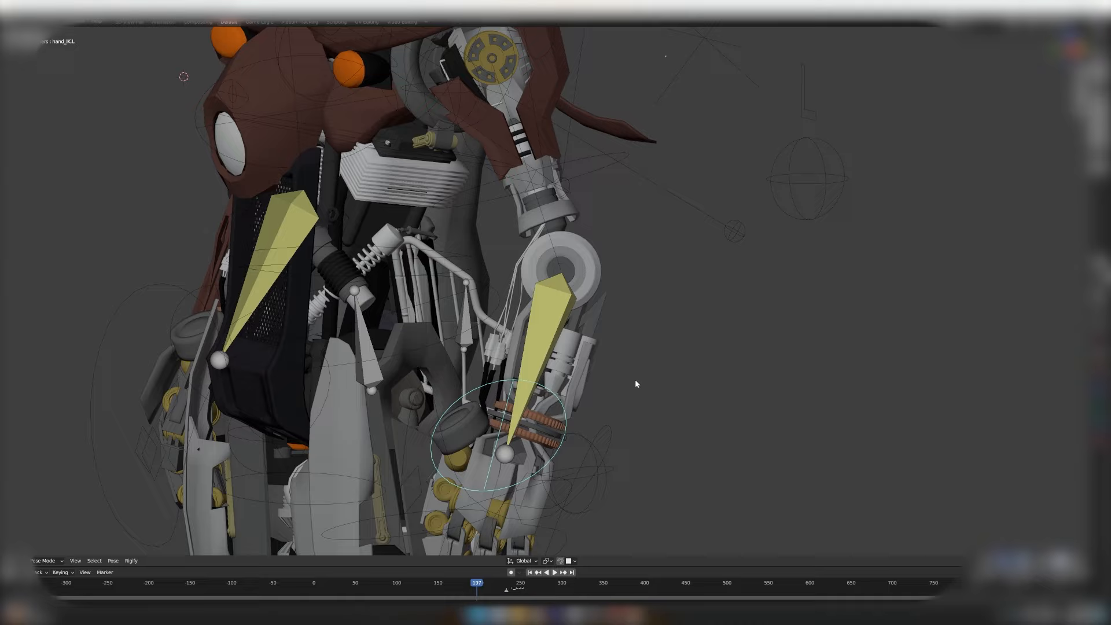
key("g")
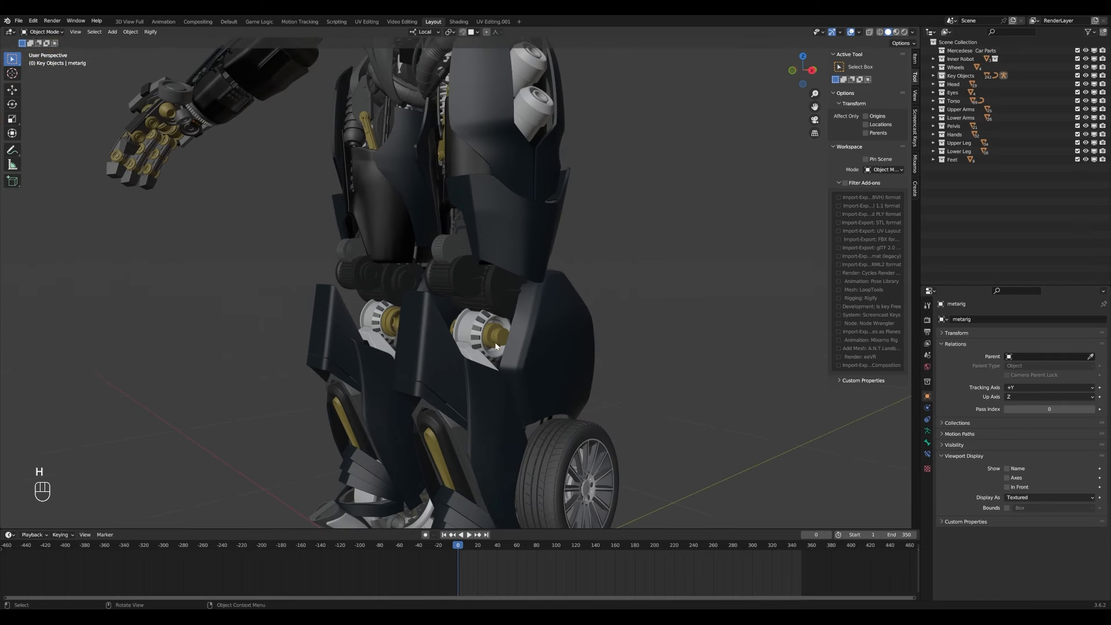
- Try rotating the cylindrical part of the Mercedes robot's left knee about its local X axis
left_click(508, 348)
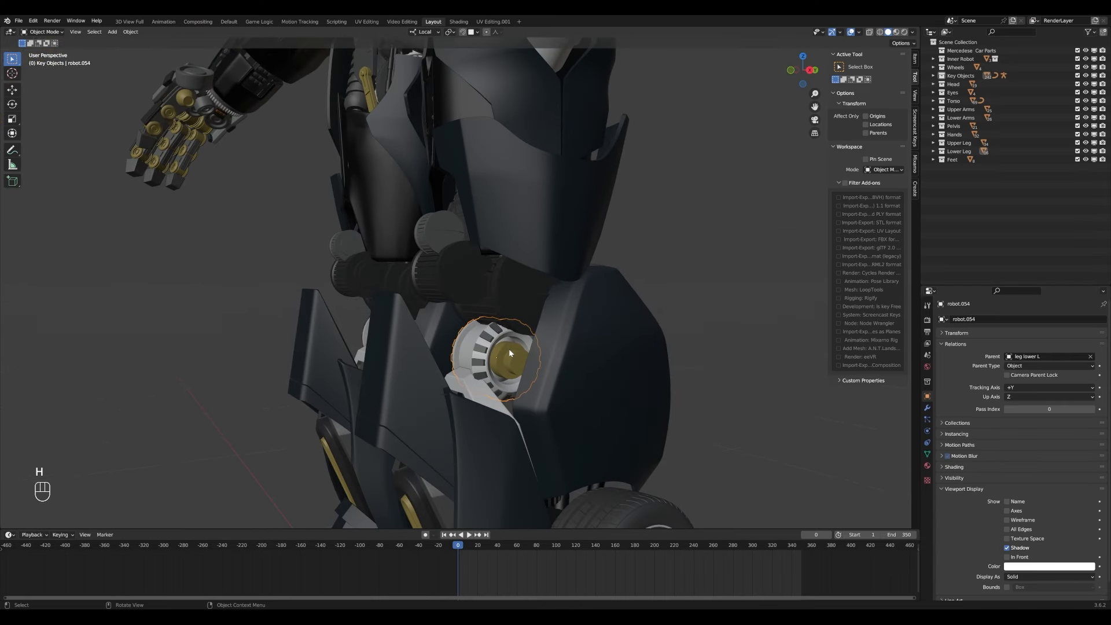
middle_click_drag(509, 348, 497, 389)
key("g")
key("g")
key("r")
key("r")
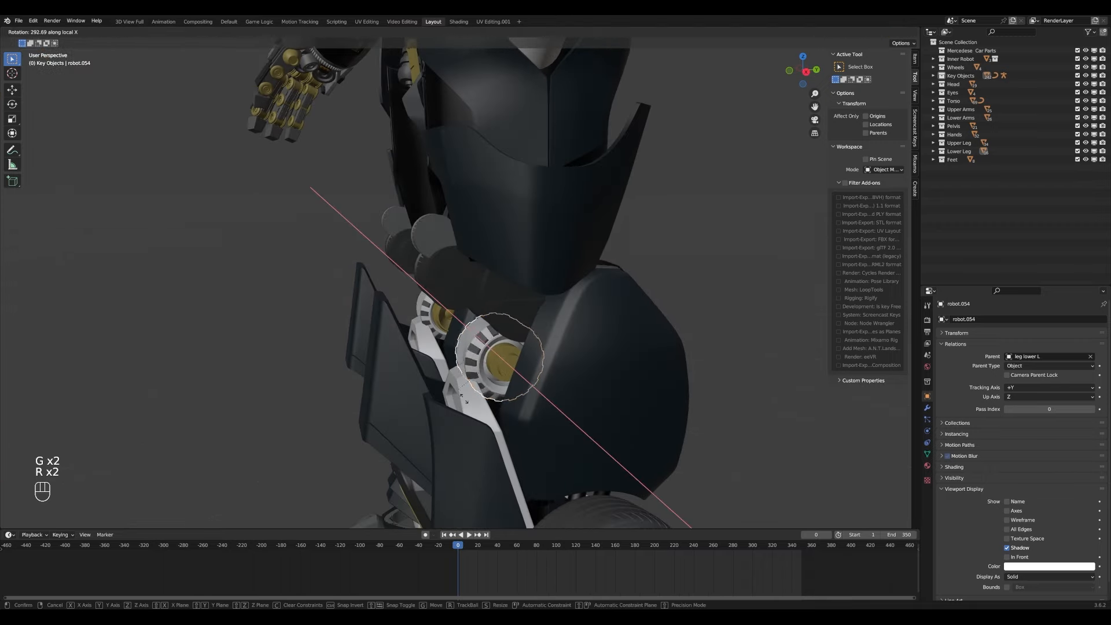
left_click(509, 396)
- Unhide all hidden objects and turn on In Front display for the metarig
key("alt+h")
key("alt+a")
key("Tab")
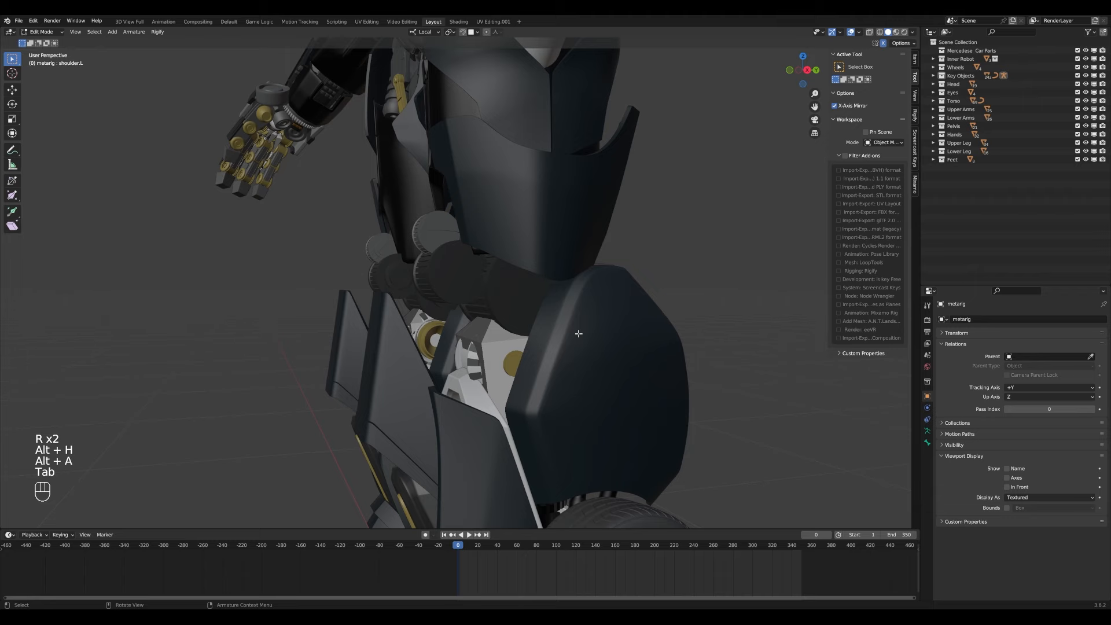
key("Tab")
left_click(1006, 487)
- Lower the metarig's left knee joint about 0.102 m along Z onto the centre of the robot's knee cylinder
key("z")
key("Tab")
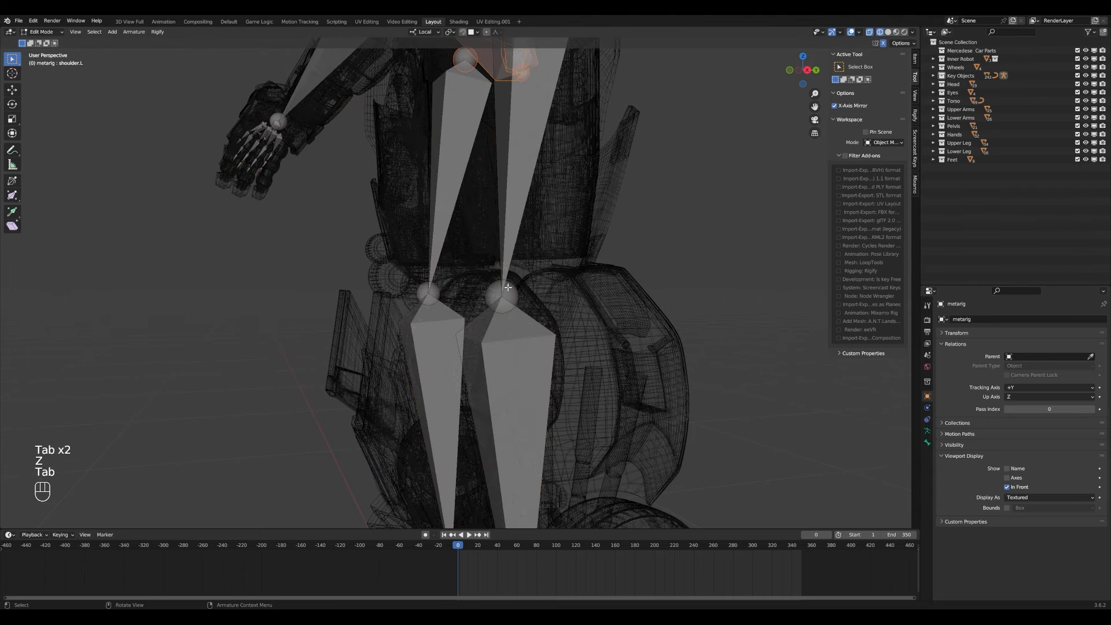
left_click(508, 287)
scroll(507, 287, "up", 5)
key("g")
key("z")
left_click(611, 383)
key("z")
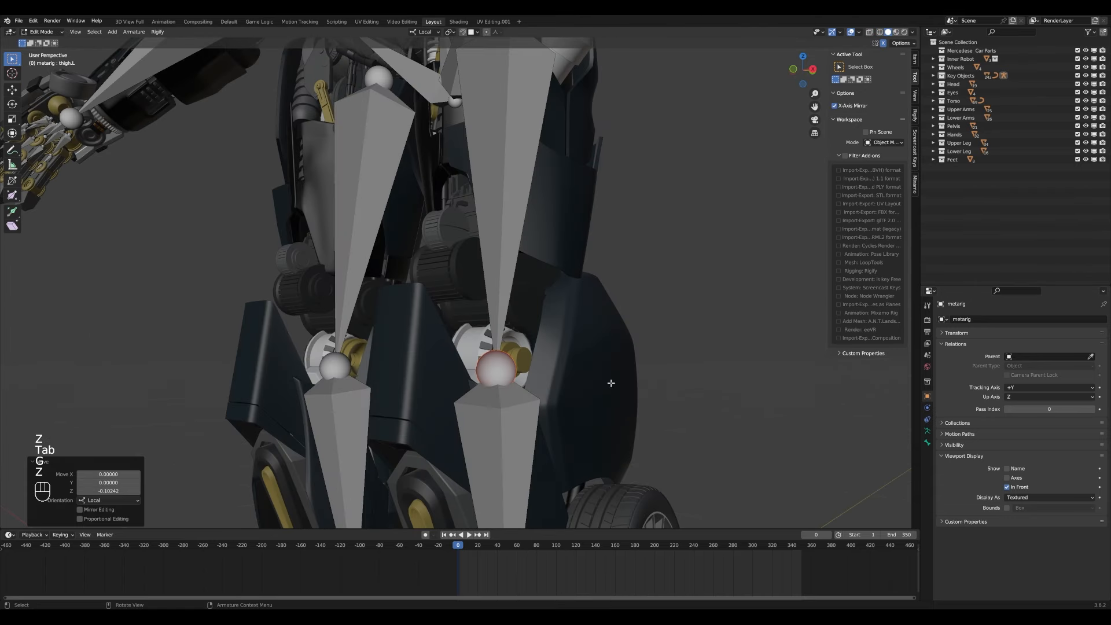
- Isolate the left knee's cylindrical part in local view
key("Tab")
left_click(489, 361)
middle_click_drag(489, 362, 483, 398)
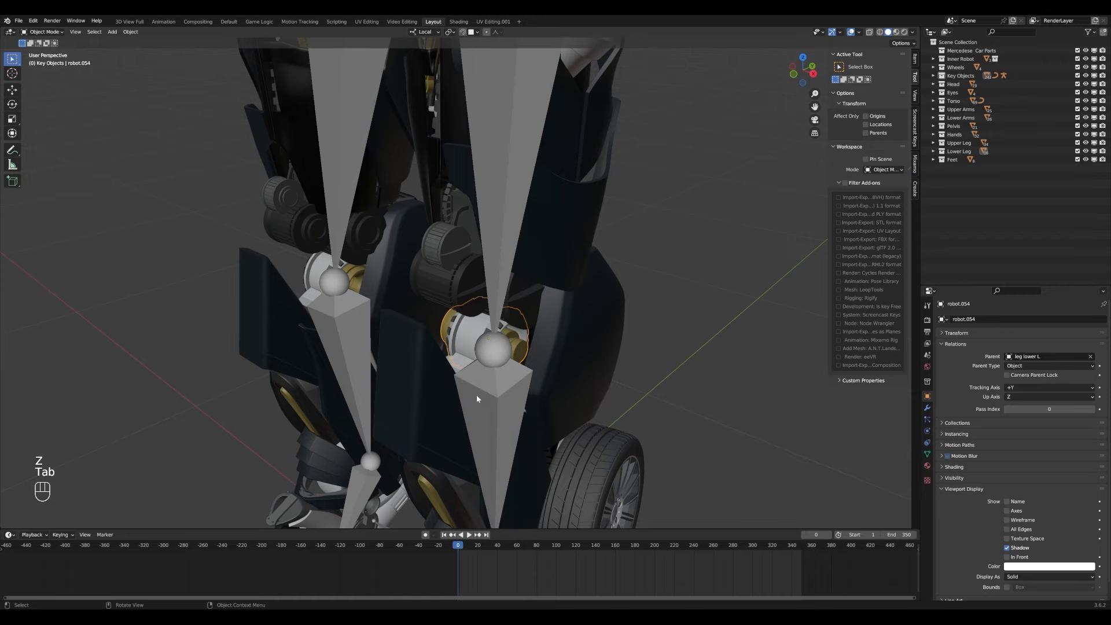
key("KP_Divide")
middle_click_drag(477, 395, 546, 322)
- Select all of the knee cylinder's geometry in edit mode and place the 3D cursor at its centre
key("Tab")
key("a")
scroll(522, 283, "down", 4)
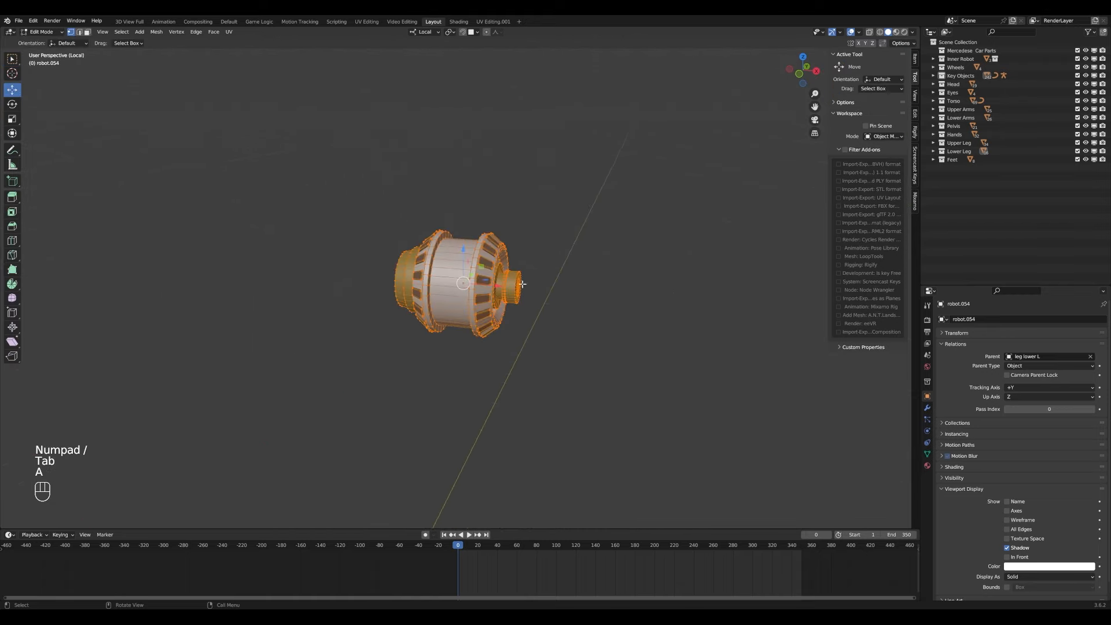
middle_click_drag(522, 284, 532, 317)
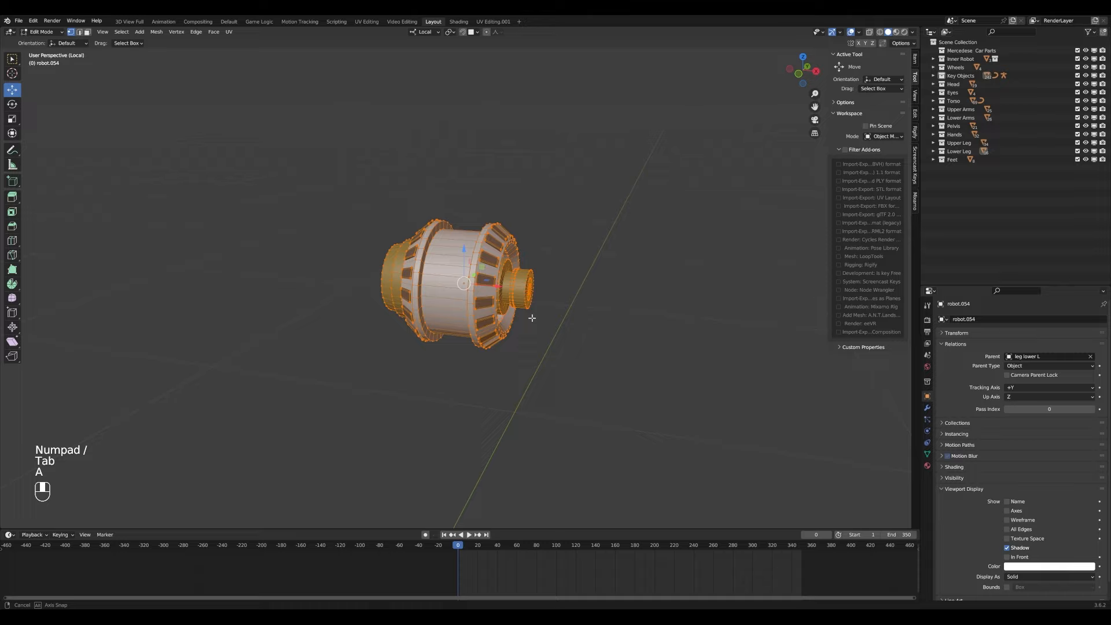
key("shift+s")
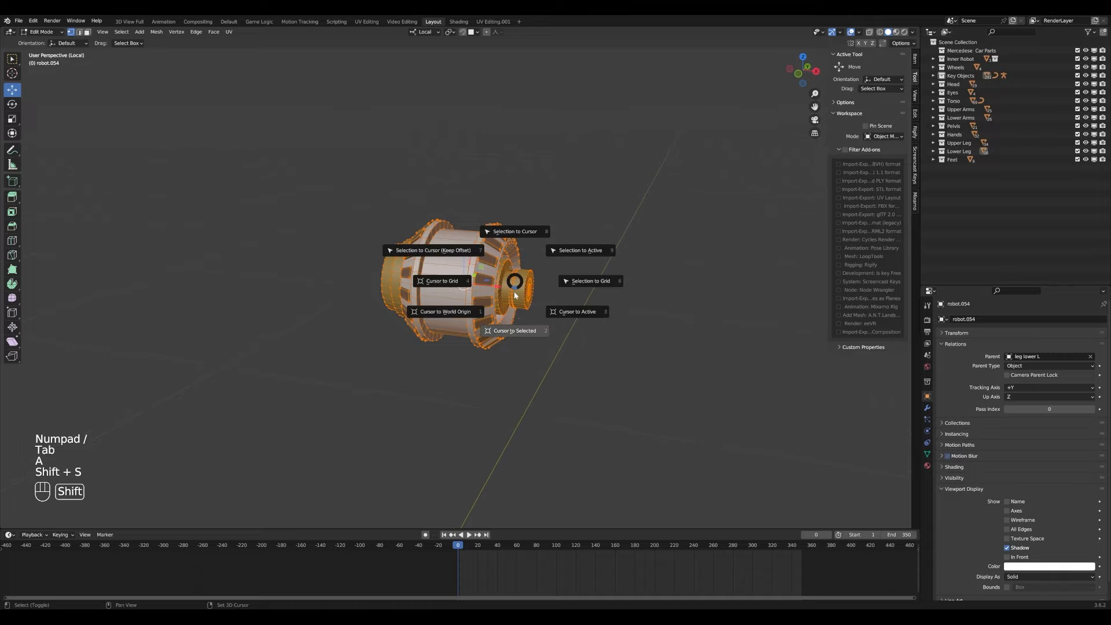
left_click(526, 332)
- Check the 3D cursor's position inside the knee cylinder in wireframe shading, and return from local view to the whole robot
key("Tab")
key("z")
left_click(440, 310)
scroll(543, 340, "up", 1)
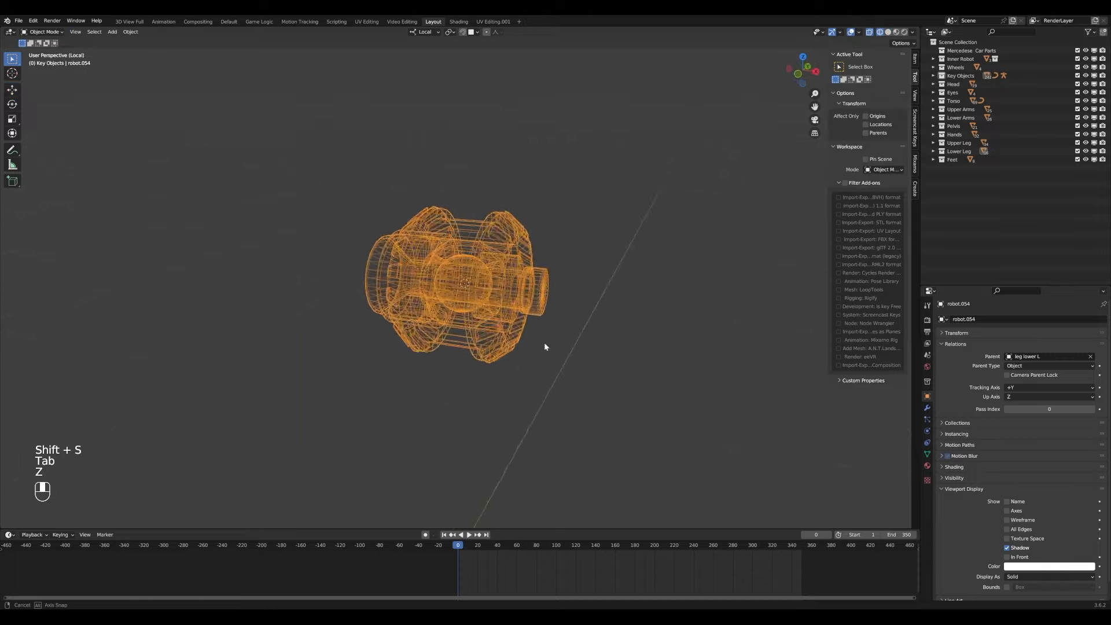
middle_click_drag(544, 342, 564, 369)
key("z")
left_click(630, 374)
key("KP_Divide")
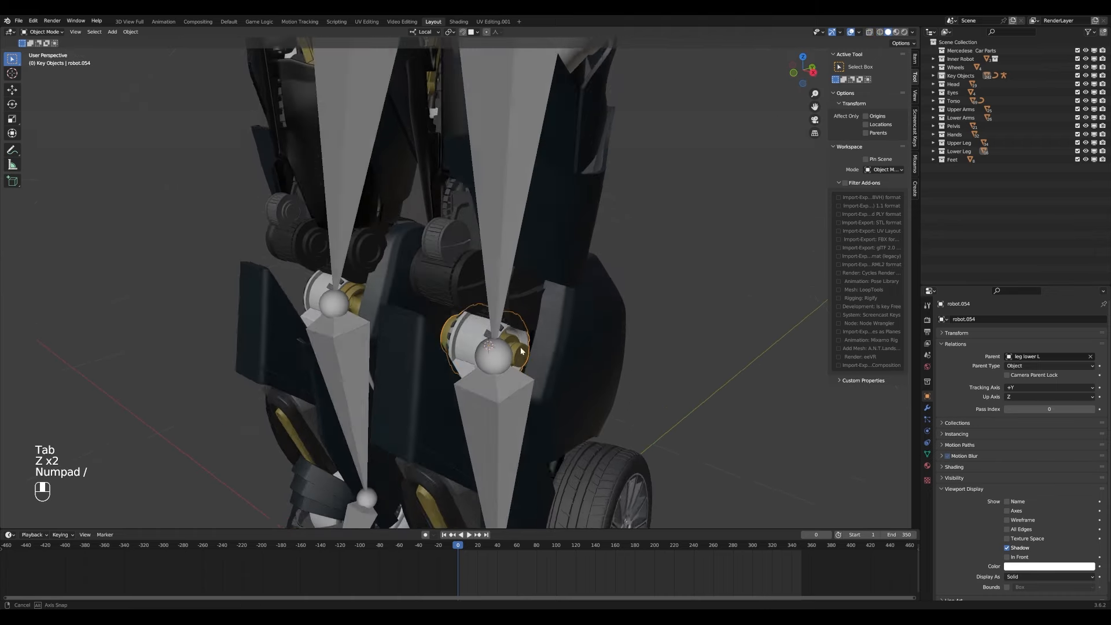
middle_click_drag(492, 363, 511, 371)
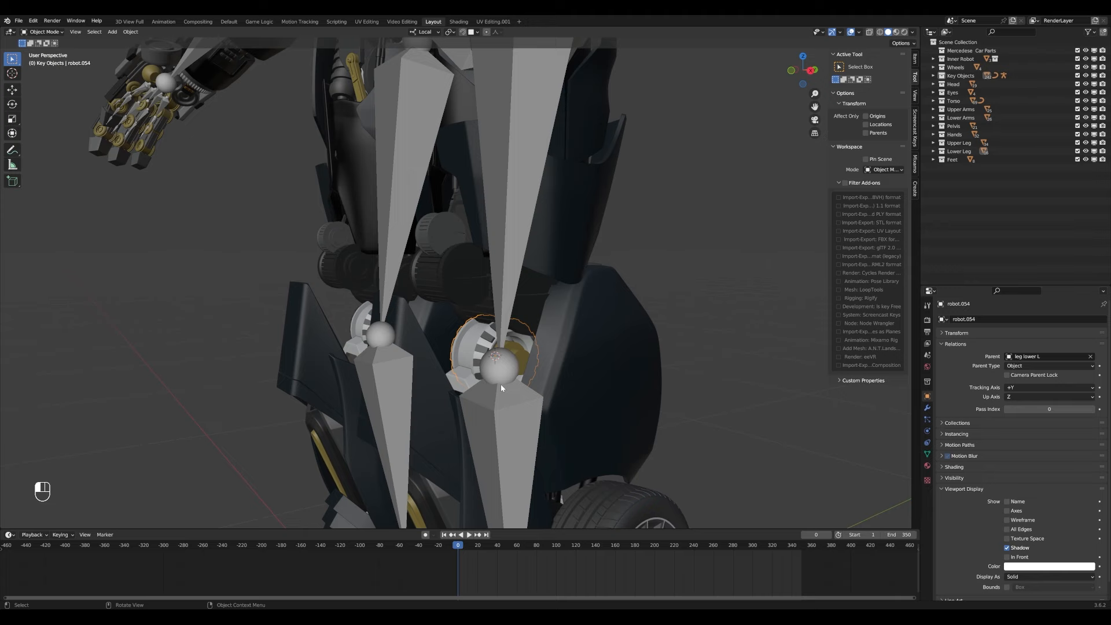
- Snap the metarig's left knee joint to the 3D cursor at the centre of the knee cylinder
left_click(501, 385)
scroll(495, 371, "down", 5)
scroll(482, 350, "up", 3)
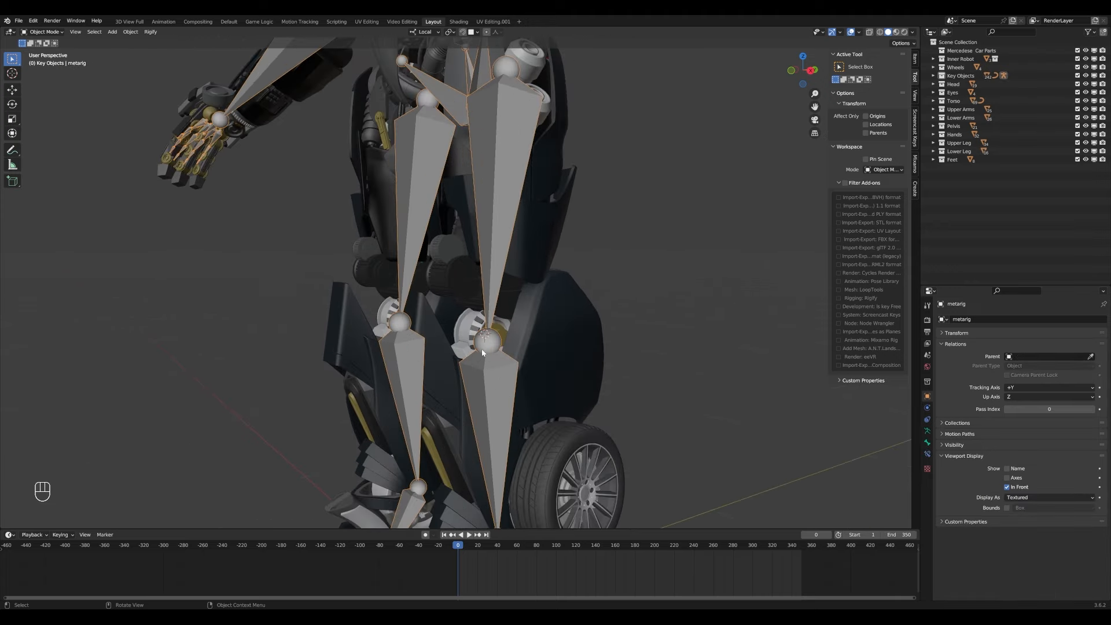
scroll(483, 352, "up", 2)
key("Tab")
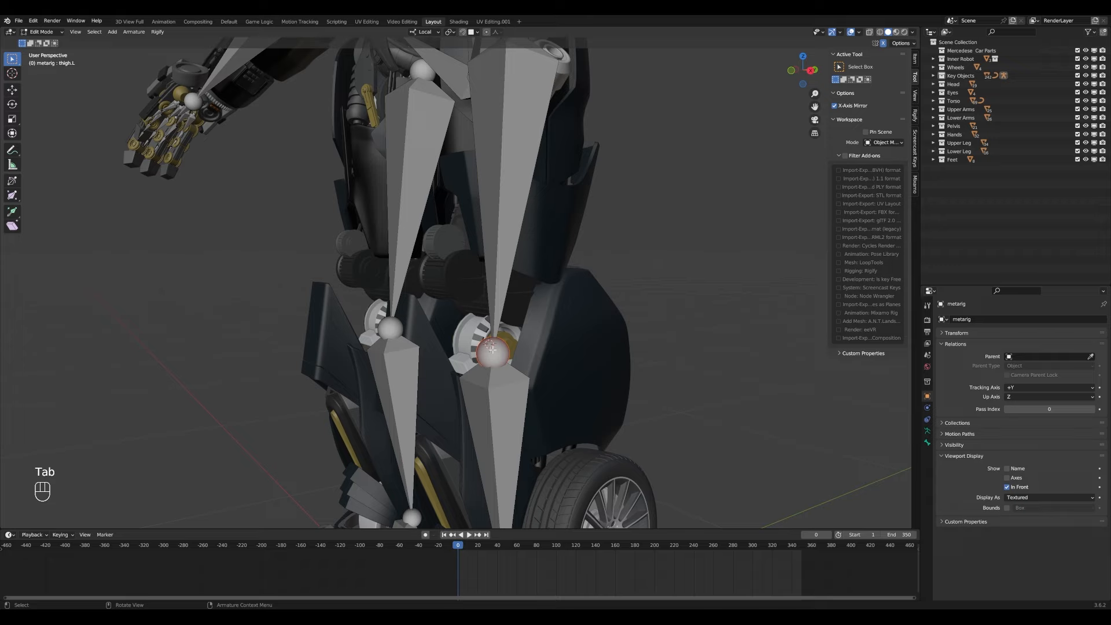
key("shift+s")
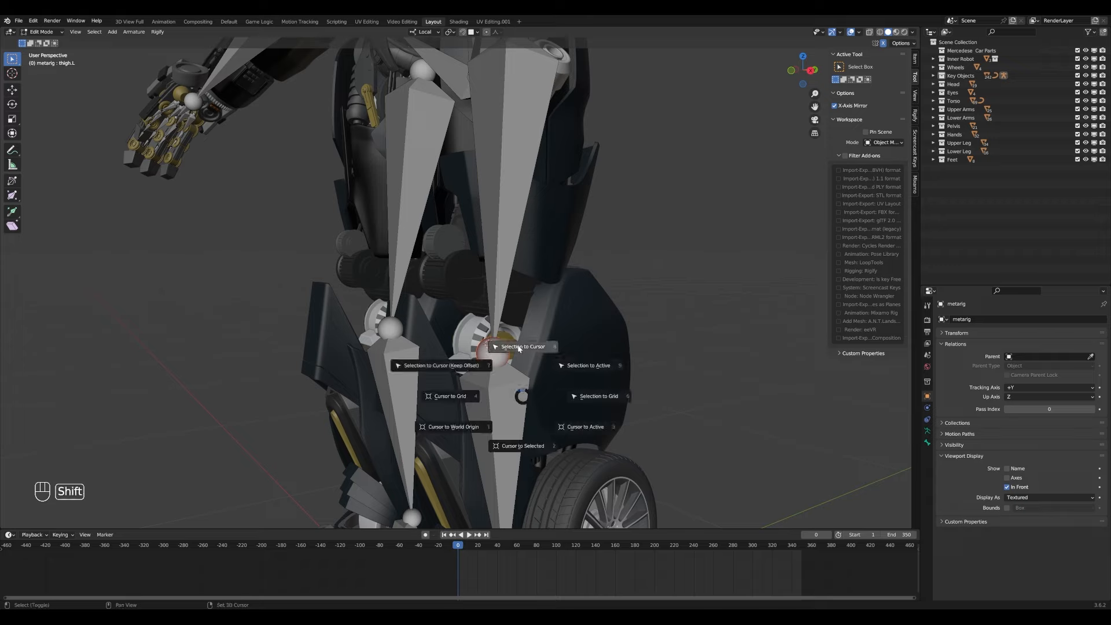
left_click(519, 348)
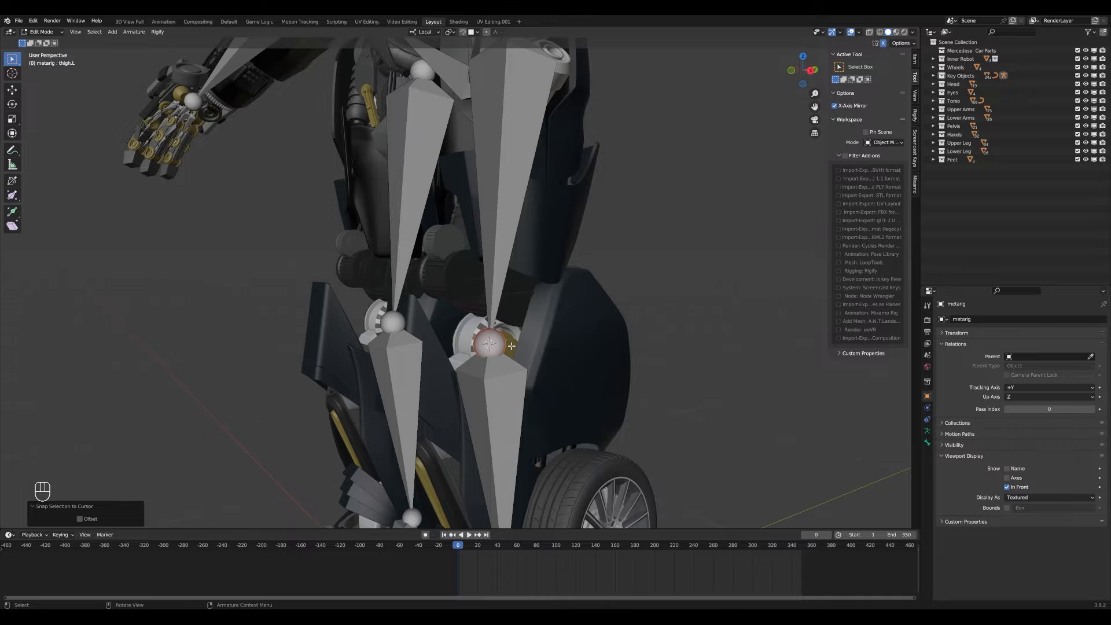
mouse_move(508, 346)
middle_mouse_down()
mouse_move(571, 349)
mouse_move(578, 330)
mouse_move(533, 322)
mouse_move(494, 354)
middle_mouse_up()
- Turn off In Front display for the metarig
key("shift+z")
scroll(495, 354, "down", 3)
key("shift+z")
mouse_move(578, 521)
middle_mouse_down("shift")
mouse_move(558, 385)
mouse_move(500, 371)
mouse_move(524, 369)
mouse_move(481, 371)
middle_mouse_up("shift")
scroll(501, 371, "up", 2)
scroll(524, 369, "up", 1)
left_click(1015, 490)
- Examine how the metarig's left shoulder and upper arm joints line up with the robot's shoulder parts
mouse_move(482, 371)
right_mouse_down("ctrl")
mouse_move(599, 354)
mouse_move(483, 364)
right_mouse_up("ctrl")
scroll(483, 347, "down", 4)
mouse_move(468, 151)
middle_mouse_down("shift")
mouse_move(462, 323)
mouse_move(578, 330)
middle_mouse_up("shift")
middle_click_drag(477, 197, 498, 399, "shift")
scroll(503, 370, "up", 4)
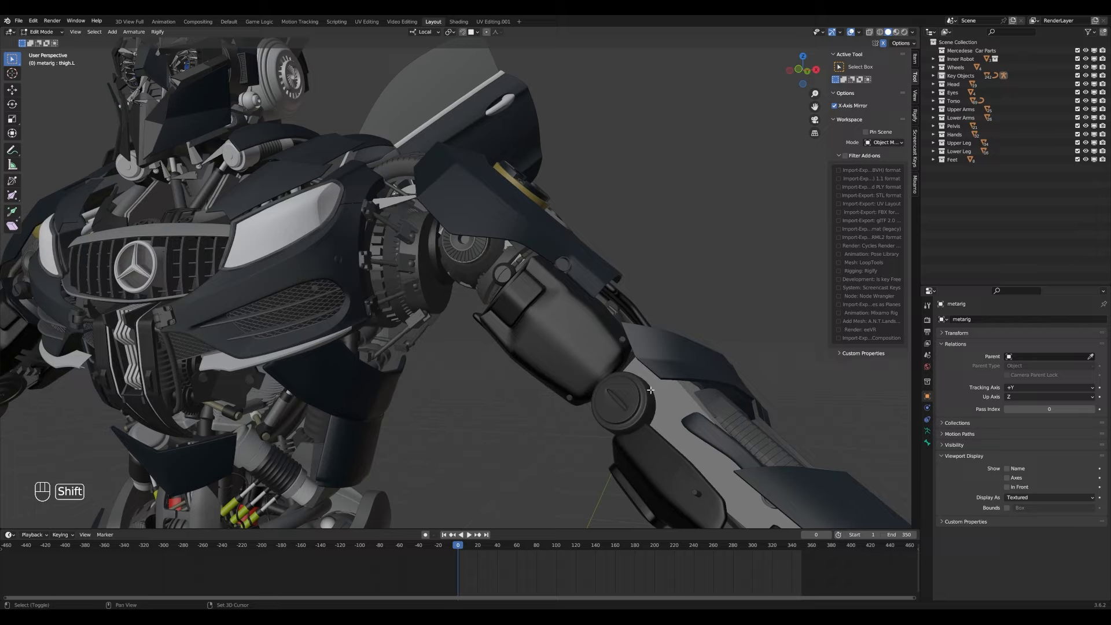
middle_click_drag(613, 277, 649, 371, "shift")
scroll(650, 371, "up", 2)
right_click_drag(624, 351, 627, 353, "ctrl")
middle_click_drag(619, 354, 596, 379)
middle_click_drag(457, 267, 548, 324, "shift")
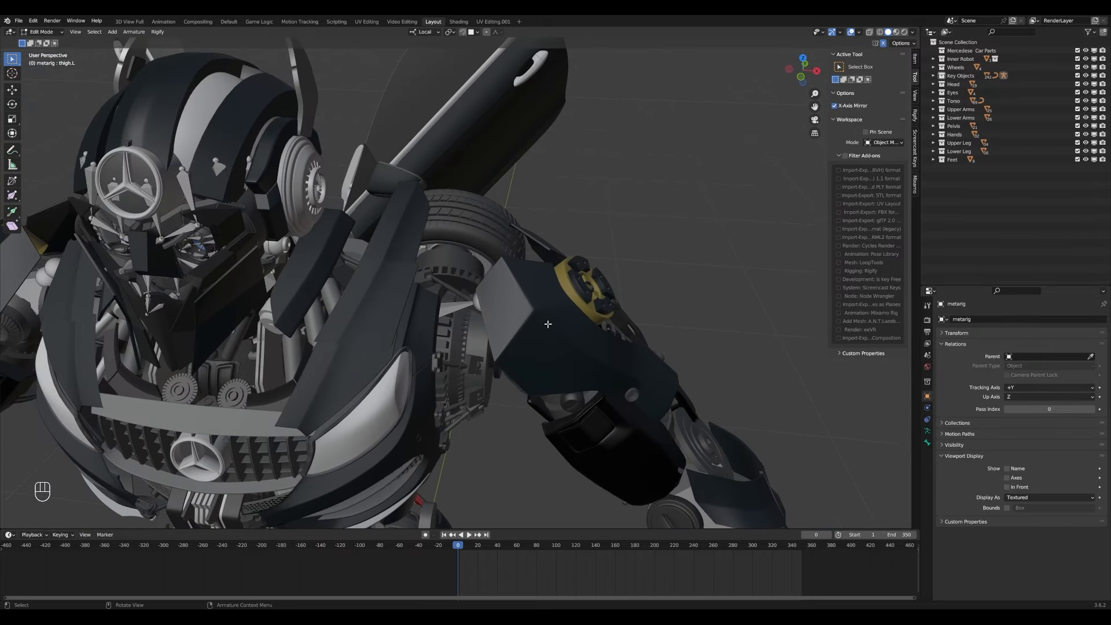
right_click_drag(510, 316, 502, 317, "ctrl")
mouse_move(502, 417)
middle_mouse_down()
mouse_move(498, 367)
mouse_move(495, 431)
middle_mouse_up()
scroll(494, 406, "up", 2)
scroll(521, 359, "up", 2)
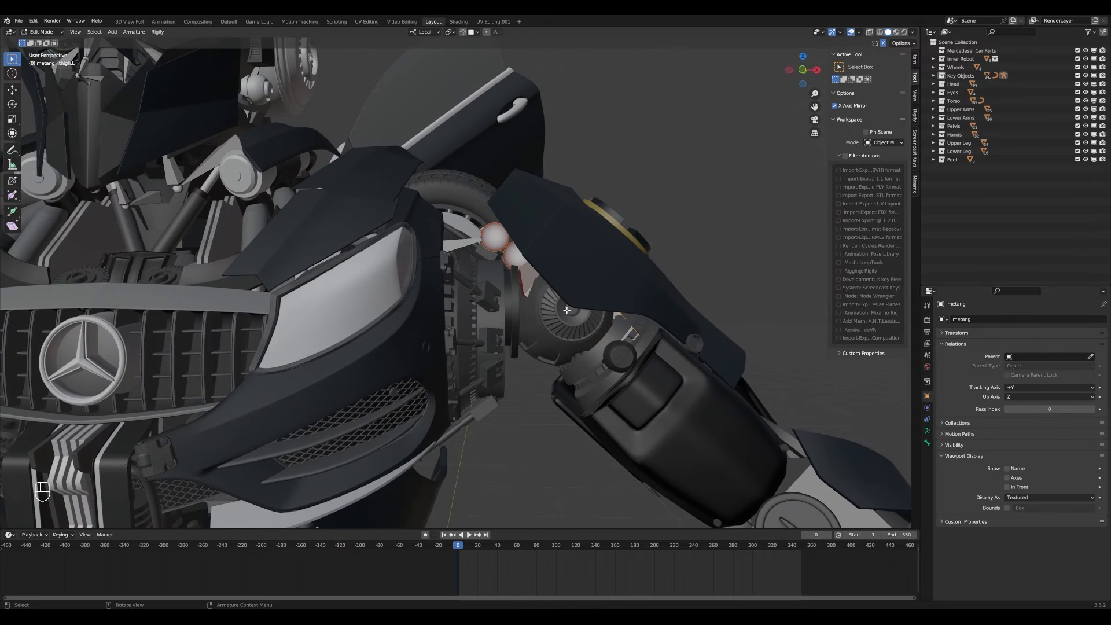
middle_click_drag(549, 329, 562, 295)
left_click(533, 260)
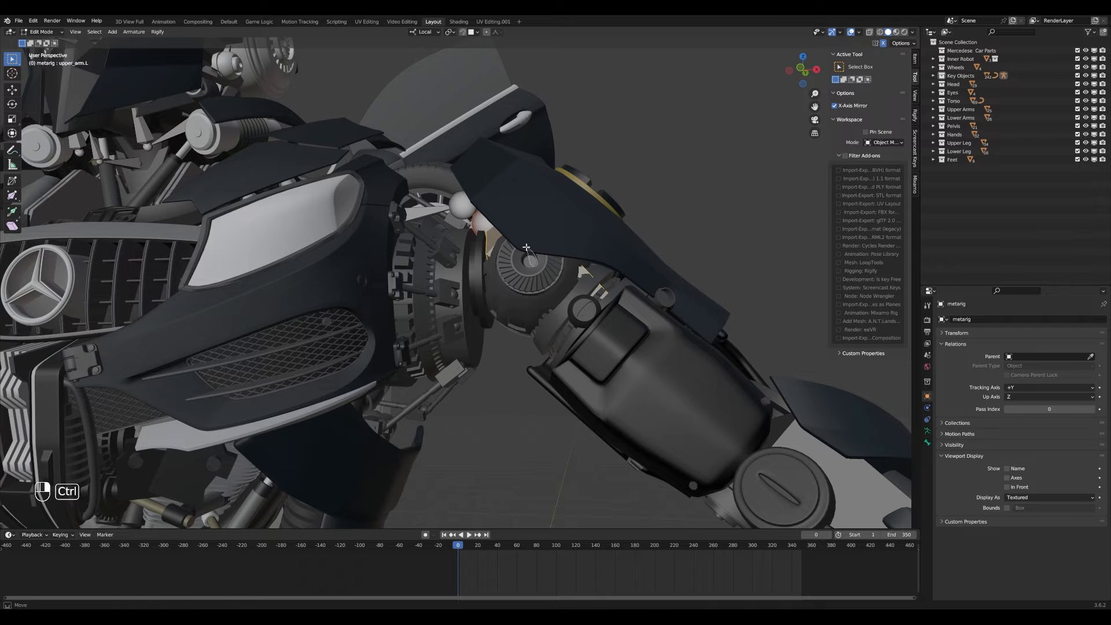
- Examine the robot's elbows, forearms and left hand against the metarig's arm and finger bones
middle_click_drag(795, 470, 625, 278)
middle_click_drag(497, 283, 441, 346)
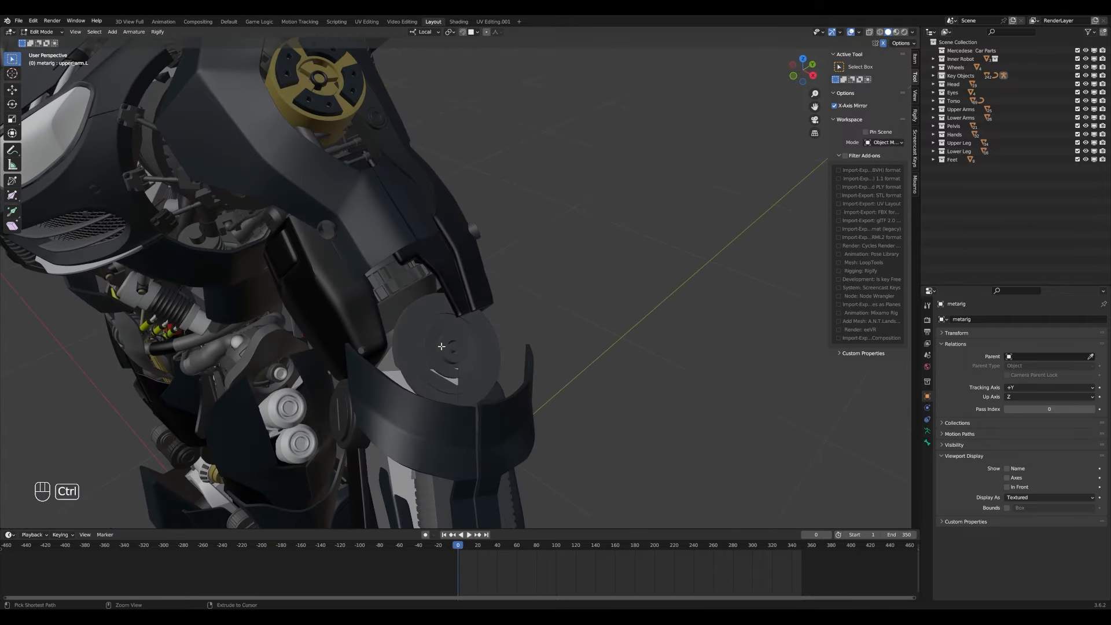
middle_click_drag(276, 176, 619, 301, "shift")
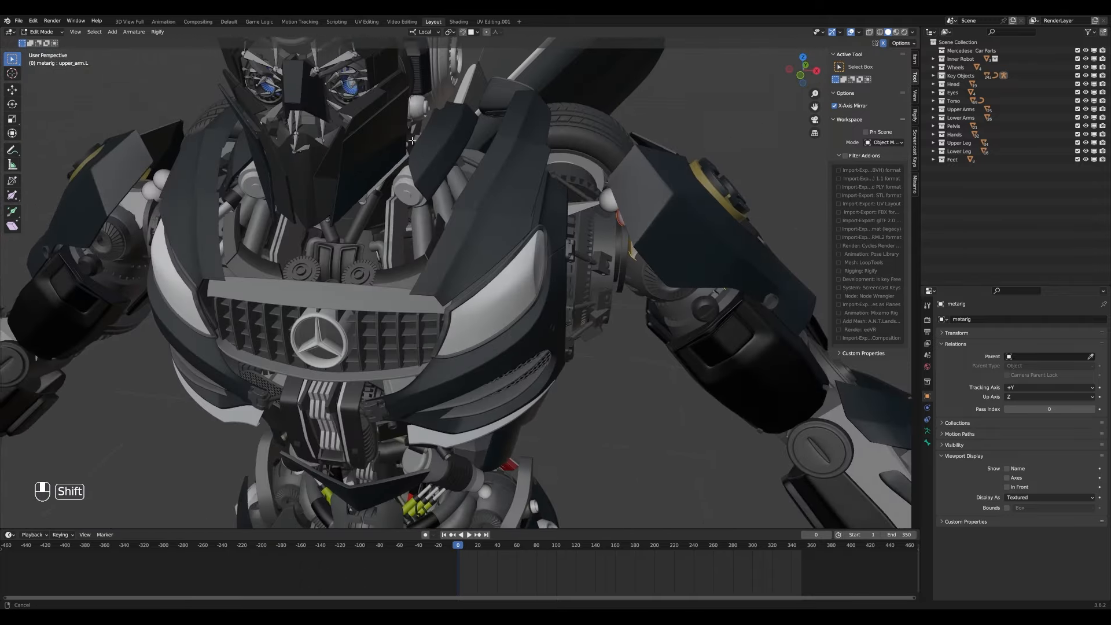
middle_click_drag(370, 243, 486, 347, "shift")
middle_click_drag(486, 347, 492, 301)
scroll(400, 261, "down", 5)
middle_click_drag(399, 261, 490, 297)
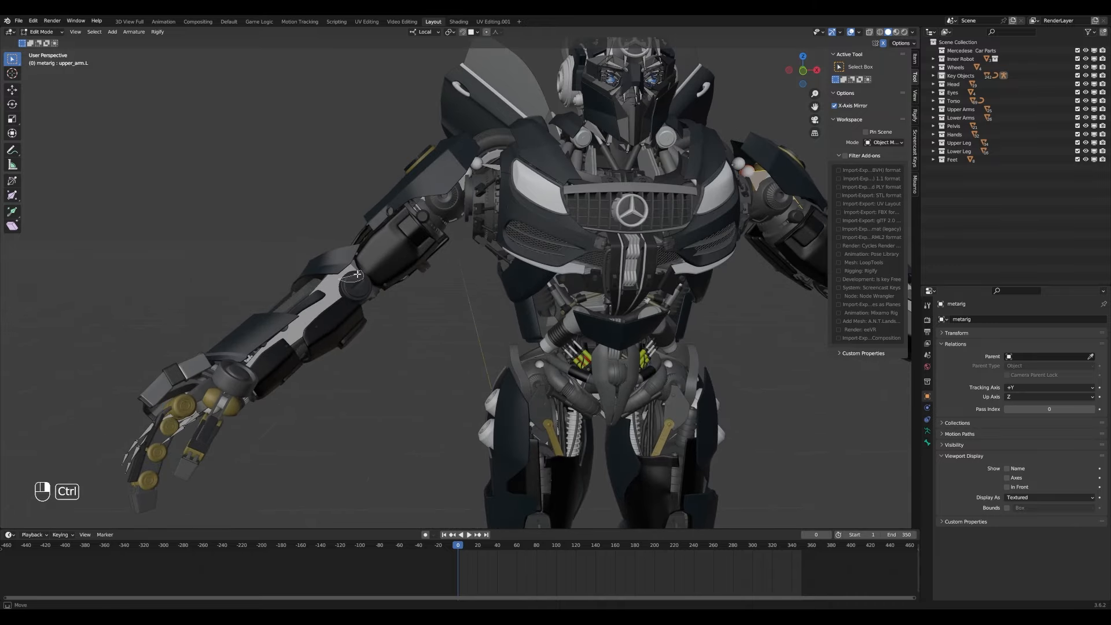
right_click_drag(358, 274, 357, 274, "ctrl")
scroll(370, 274, "down", 2)
mouse_move(683, 313)
middle_mouse_down("shift")
mouse_move(489, 259)
mouse_move(278, 232)
middle_mouse_up("shift")
middle_click_drag(588, 315, 526, 351)
scroll(525, 351, "up", 5)
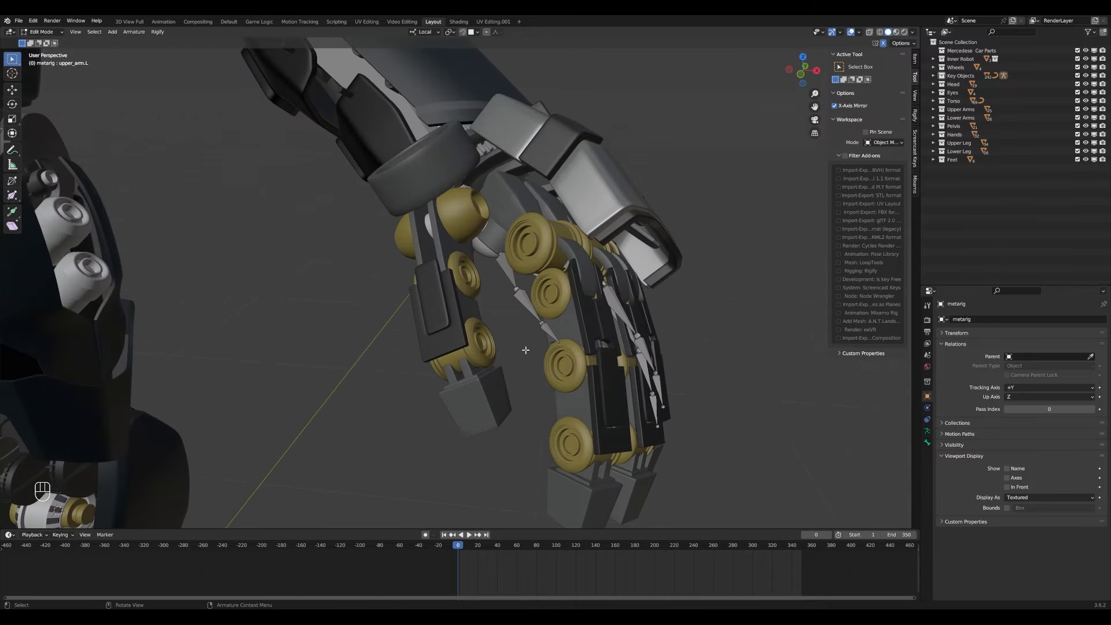
- Place the 3D cursor at the centre of the end face of the robot's left thumb tip part
left_click(553, 341)
key("KP_Decimal")
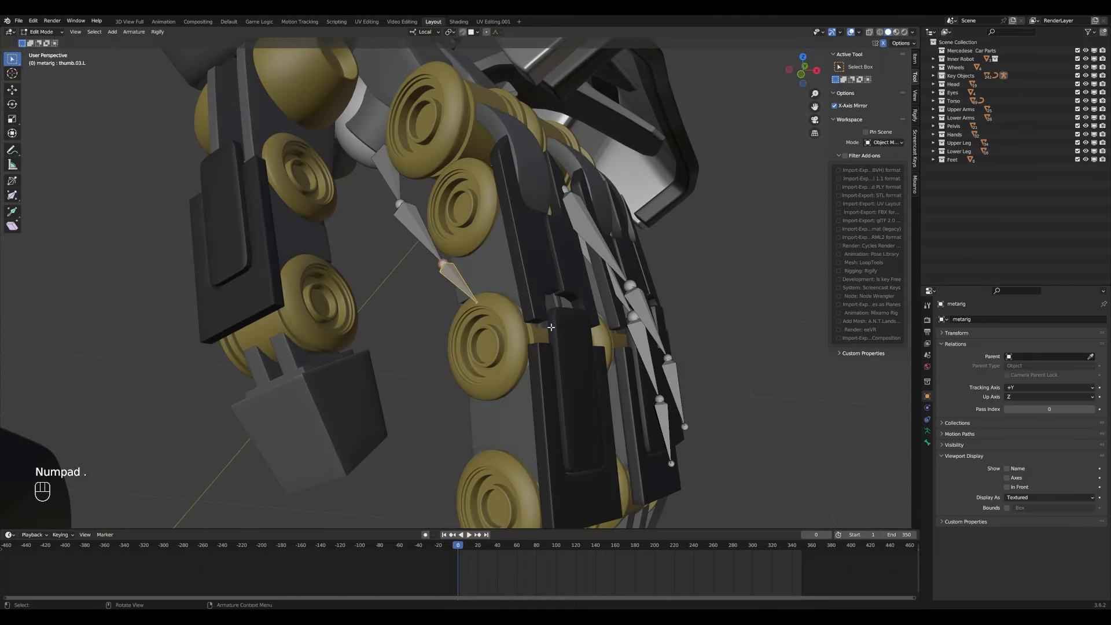
middle_click_drag(477, 324, 428, 341)
key("Tab")
left_click(349, 357)
key("Tab")
middle_click_drag(451, 439, 461, 360)
key("shift+s")
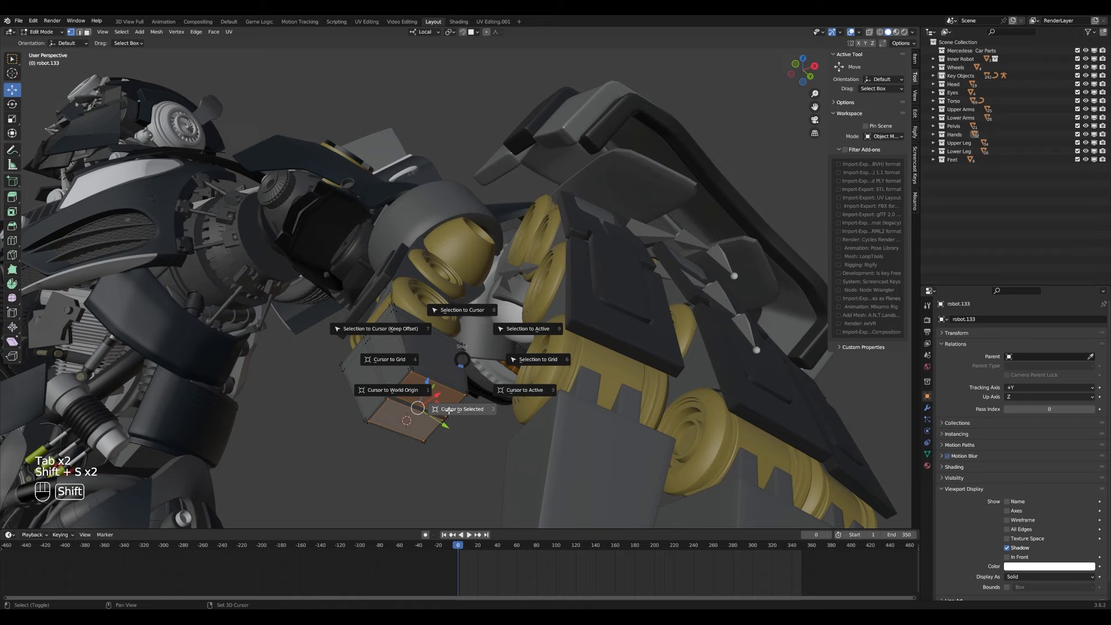
left_click(449, 410)
key("Tab")
middle_click_drag(452, 321, 463, 374)
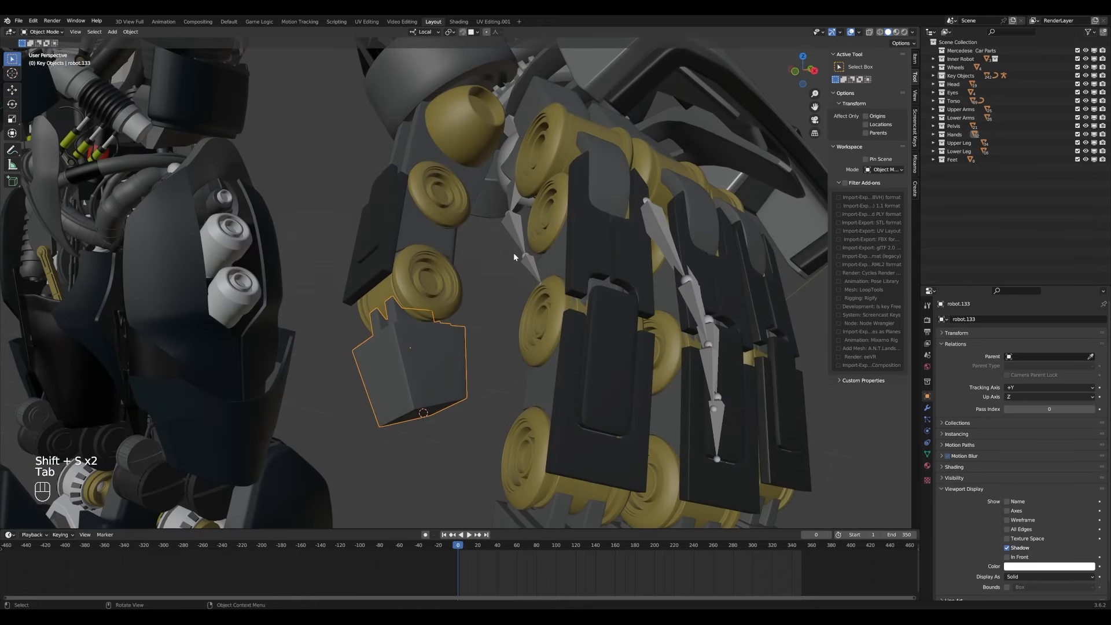
- Select the metarig, turn on its In Front display and keep solid shading
left_click(520, 248)
key("z")
left_click(486, 310)
mouse_move(510, 283)
middle_mouse_down()
mouse_move(498, 301)
mouse_move(539, 313)
mouse_move(541, 283)
middle_mouse_up()
left_click(1007, 487)
key("z")
left_click(546, 380)
- Box-select the left thumb's bones in edit mode and move them about -0.029 X, -0.053 Y and -0.020 Z onto the robot's thumb
key("Tab")
left_click(512, 296)
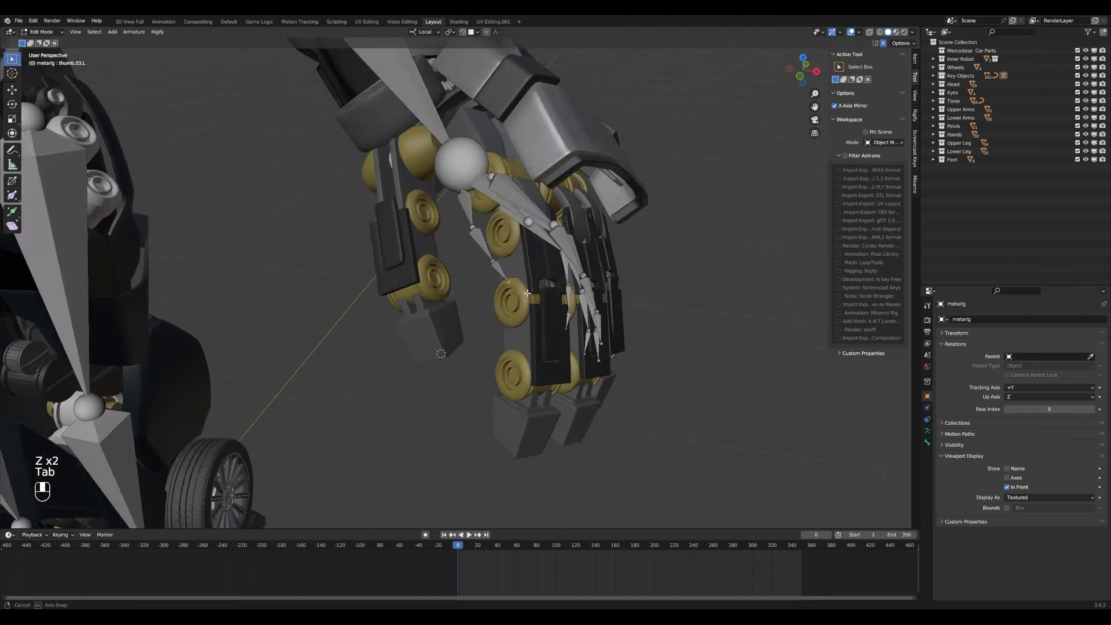
scroll(498, 249, "up", 2)
key("b")
left_click_drag(466, 191, 544, 296)
middle_click_drag(535, 292, 496, 290)
key("g")
left_click(431, 356)
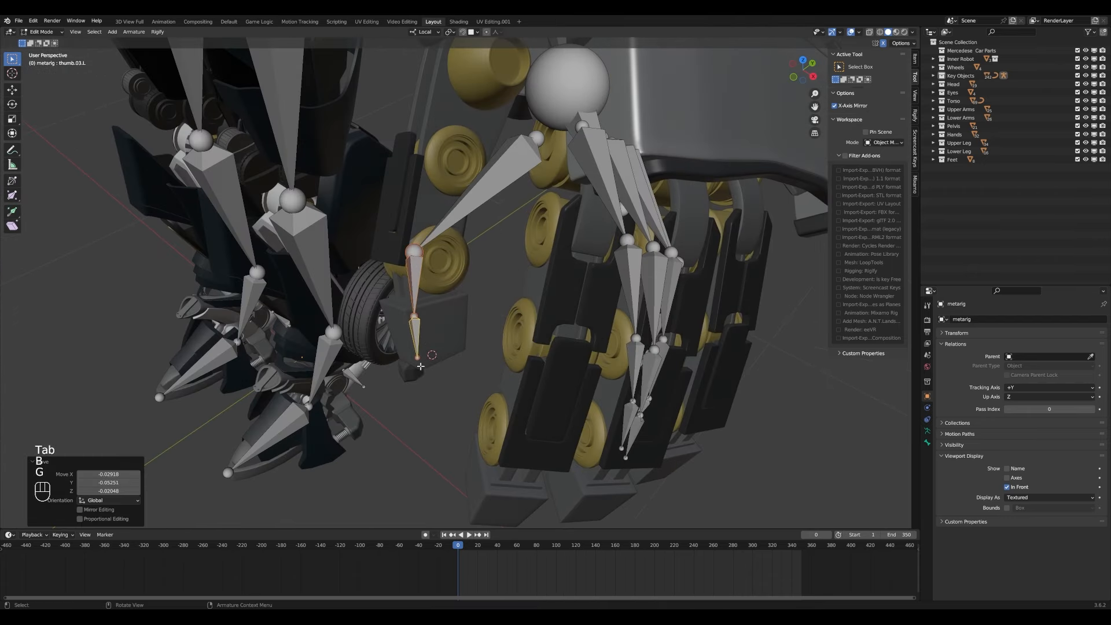
- Snap the end joint of the metarig's left thumb tip bone to the 3D cursor
left_click(446, 355)
middle_click_drag(445, 354, 474, 344)
key("g")
right_click(481, 425)
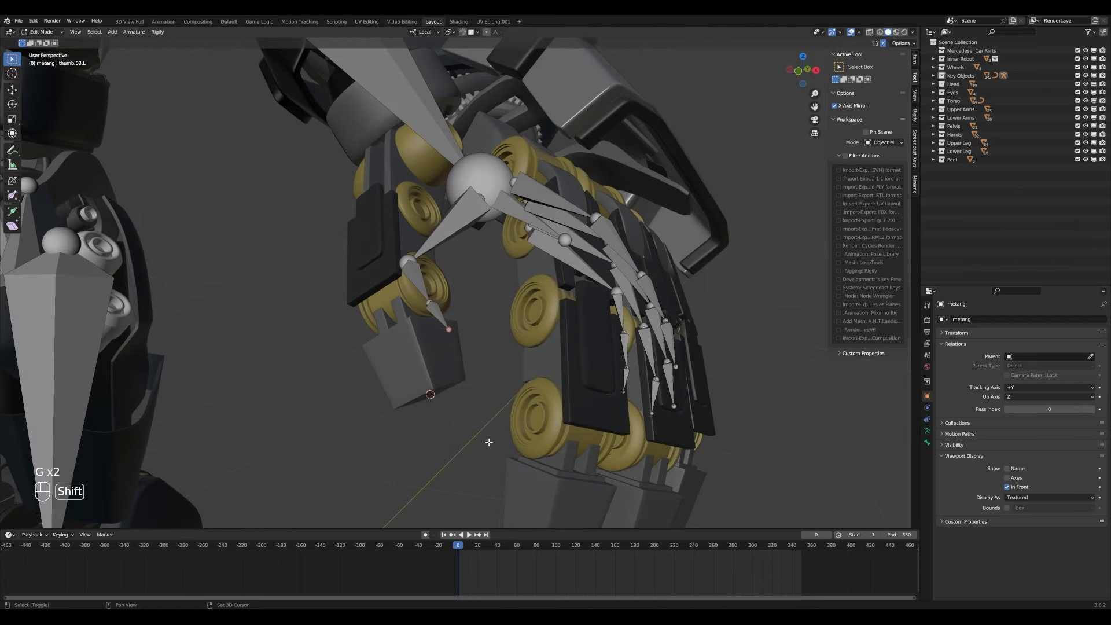
key("shift+s")
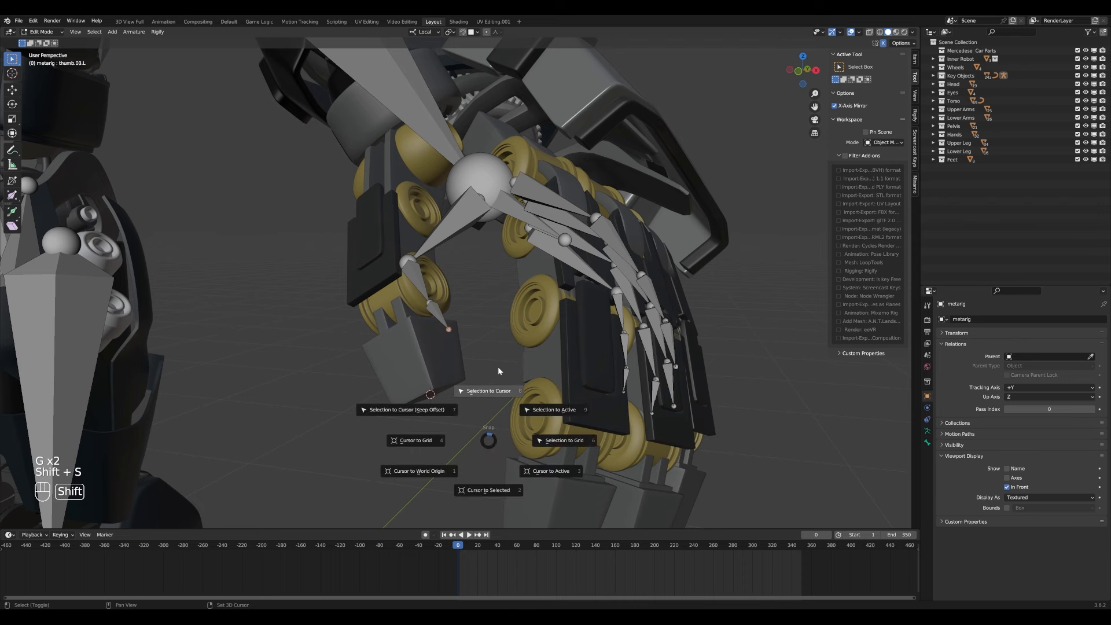
left_click(498, 369)
middle_click_drag(497, 369, 463, 362)
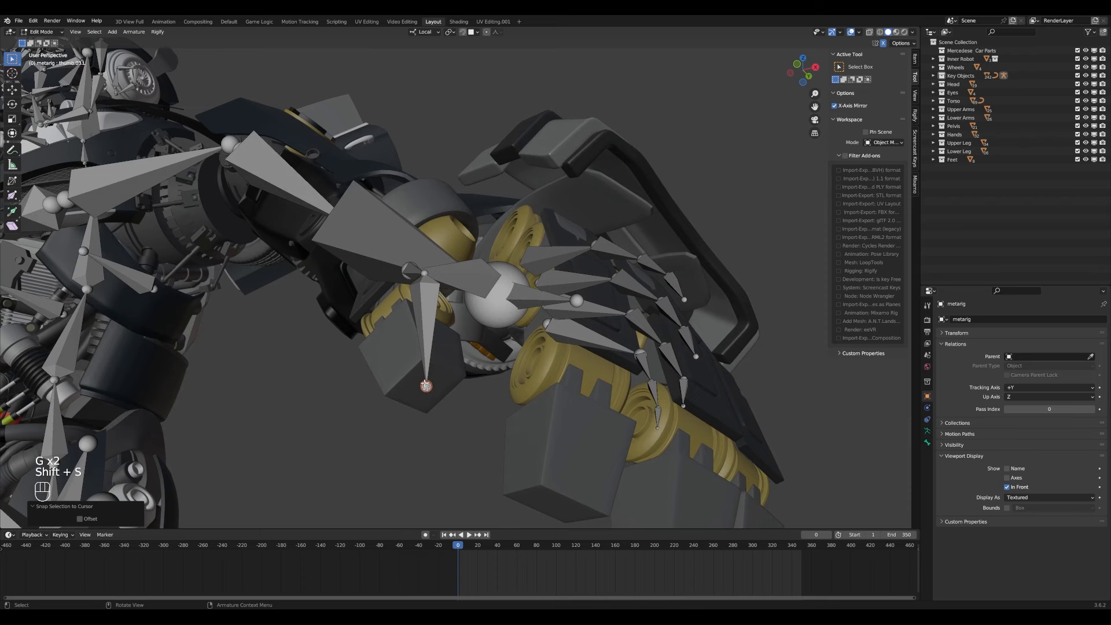
- Open the robot thumb's middle segment for mesh editing and select geometry on its lower gold knuckle
key("Tab")
left_click(390, 339)
mouse_move(390, 339)
middle_mouse_down()
mouse_move(403, 345)
mouse_move(390, 299)
mouse_move(400, 328)
middle_mouse_up()
left_click(433, 282)
key("Tab")
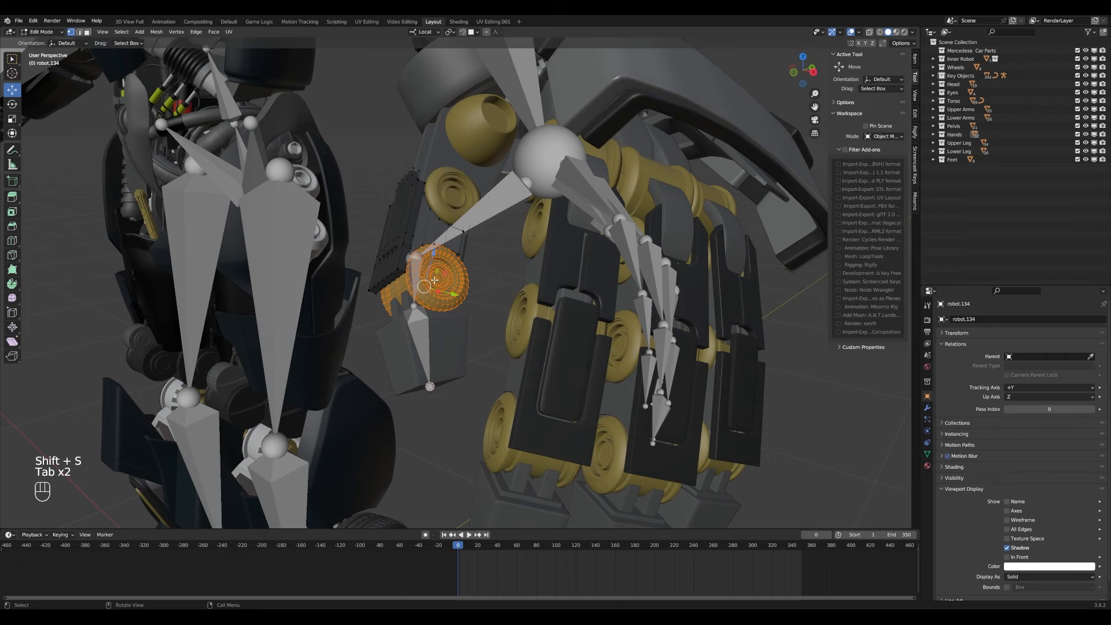
left_click(434, 277)
scroll(435, 277, "up", 3)
middle_click_drag(435, 277, 316, 348)
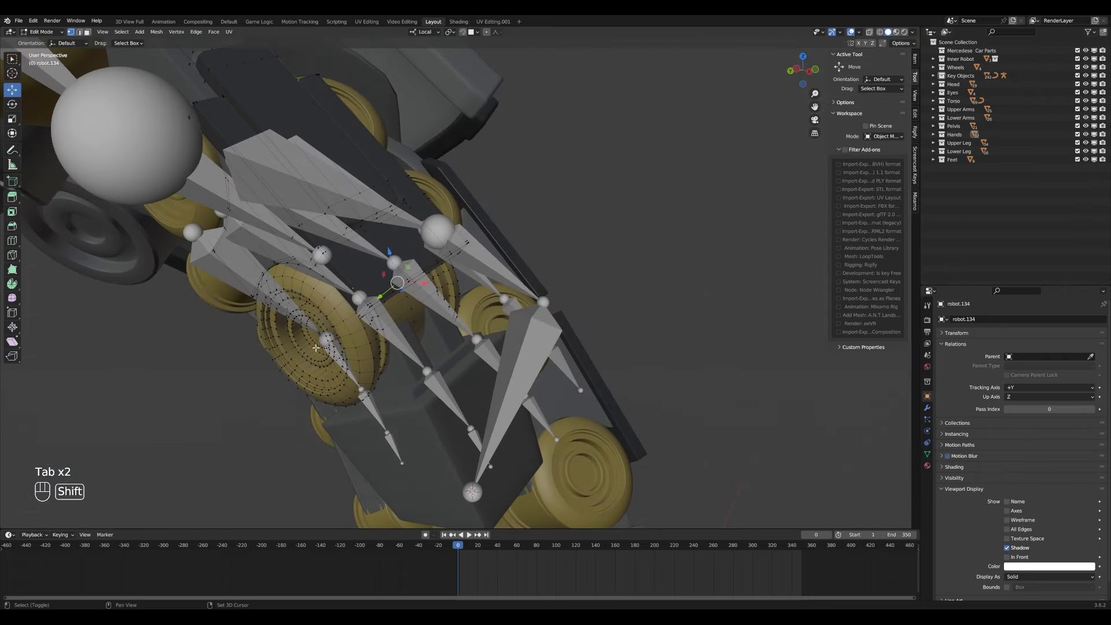
key("shift+s")
key("Escape")
middle_click_drag(520, 344, 539, 286)
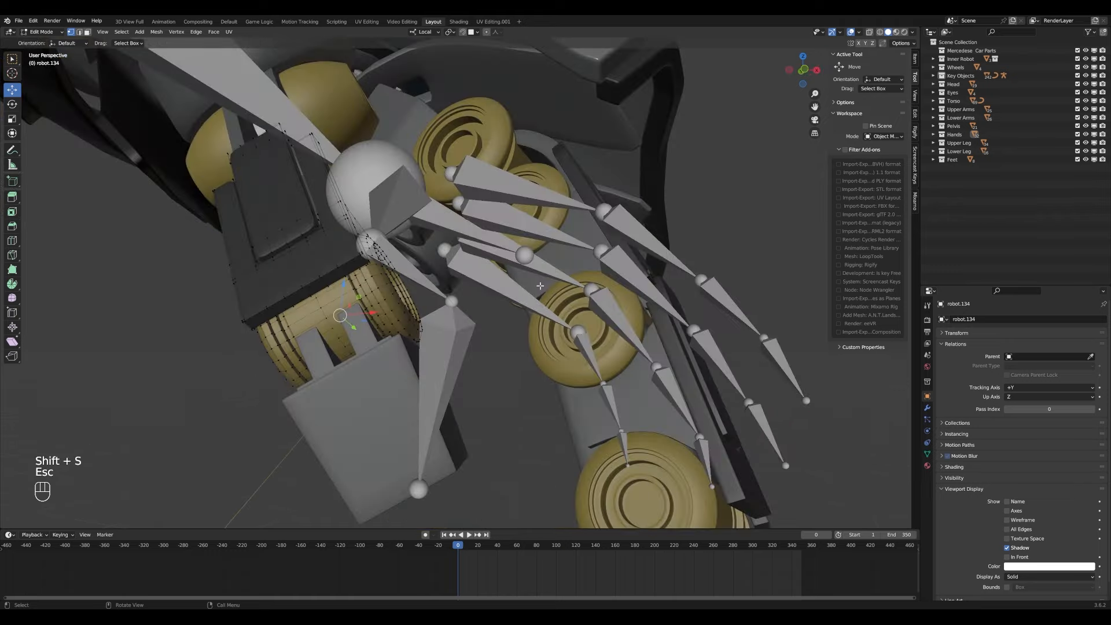
- Place the 3D cursor at the centre of the thumb's lower gold knuckle in local view, and return to the whole robot
key("KP_Divide")
middle_click_drag(607, 311, 565, 263)
key("shift+s")
left_click(560, 317)
middle_click_drag(560, 316, 575, 379)
key("z")
key("z")
key("KP_Divide")
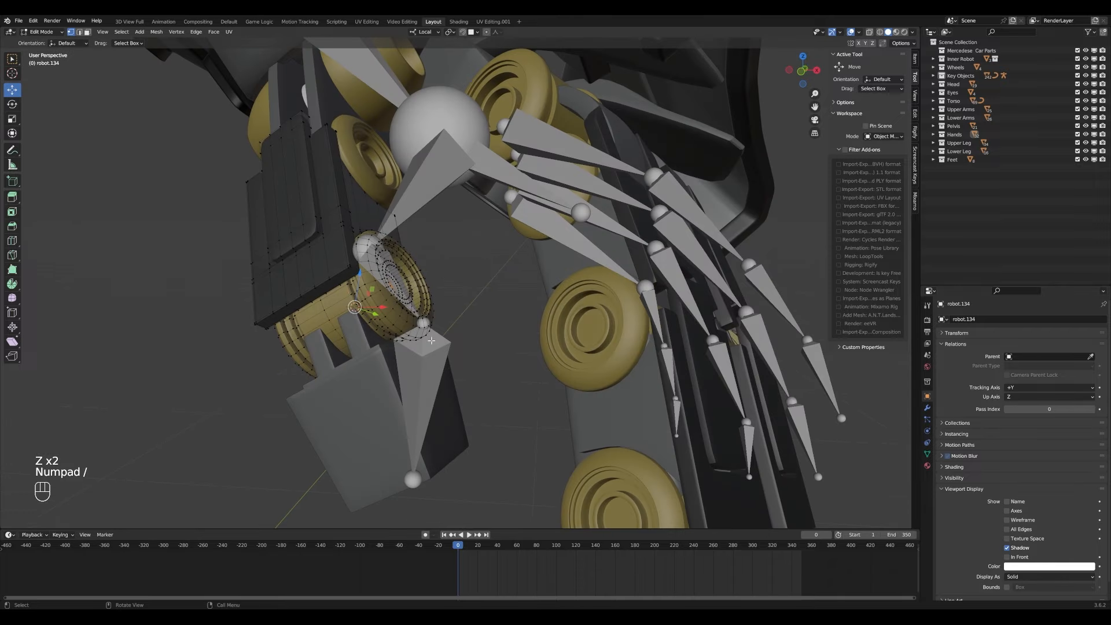
key("Tab")
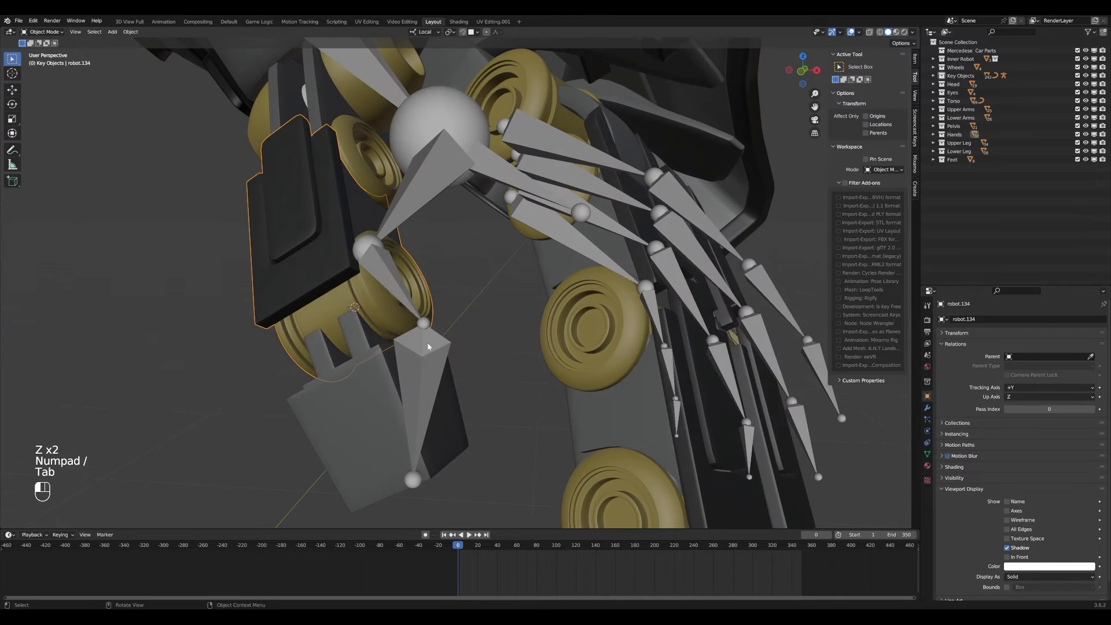
- Snap the joint between the metarig's second and third left thumb bones to the 3D cursor
left_click(428, 346)
key("Tab")
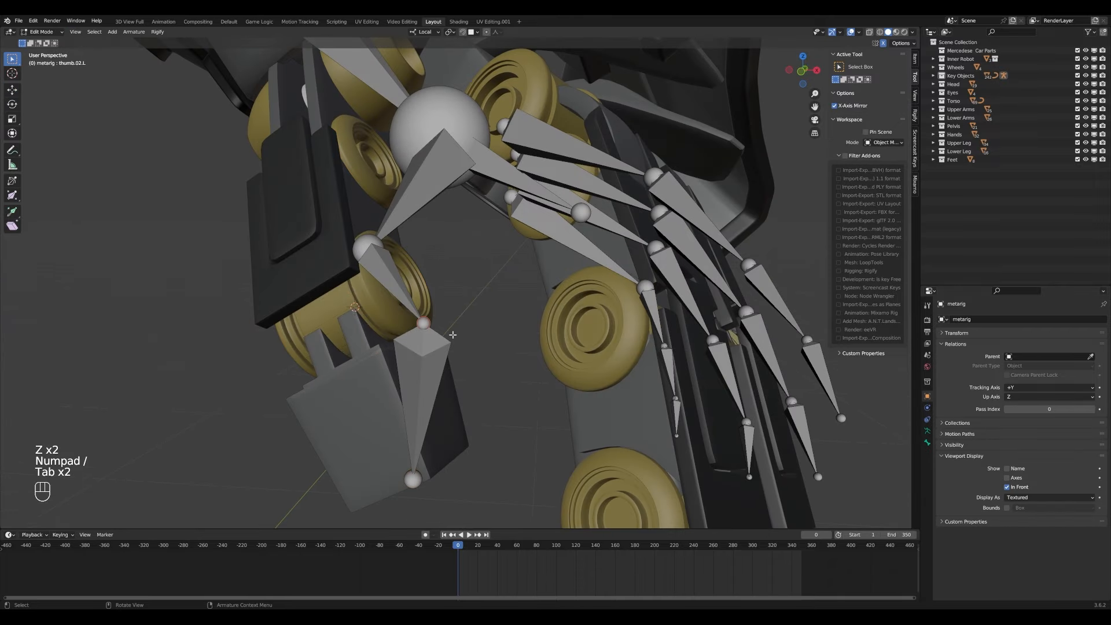
middle_click_drag(453, 335, 514, 319, "shift")
key("shift+s")
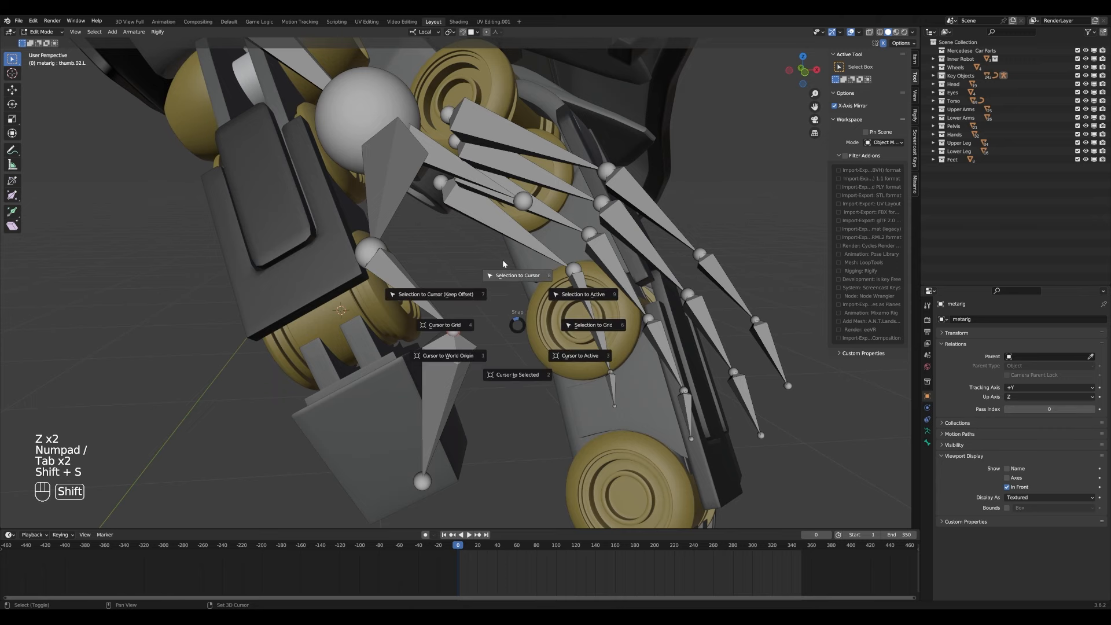
left_click(502, 260)
middle_click_drag(503, 260, 477, 267)
scroll(480, 266, "down", 3)
middle_click_drag(477, 267, 510, 255, "shift")
middle_click_drag(510, 255, 481, 257)
- Place the 3D cursor at the centre of the lower gold knuckle on the robot thumb's upper segment, using local view for mesh editing
key("Tab")
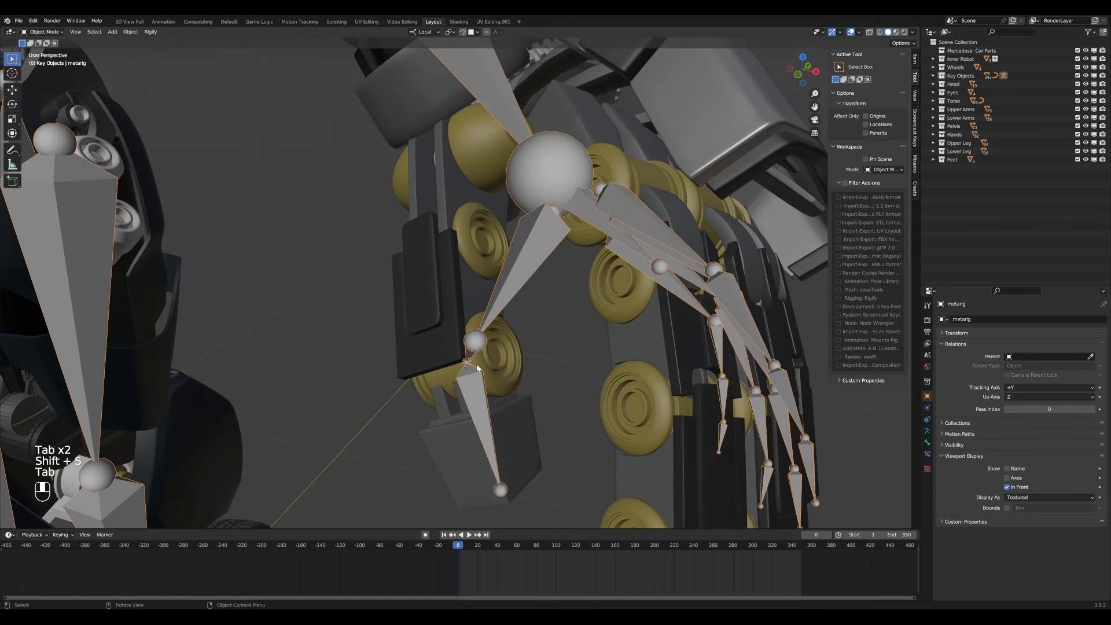
left_click(481, 257)
key("Tab")
key("KP_Divide")
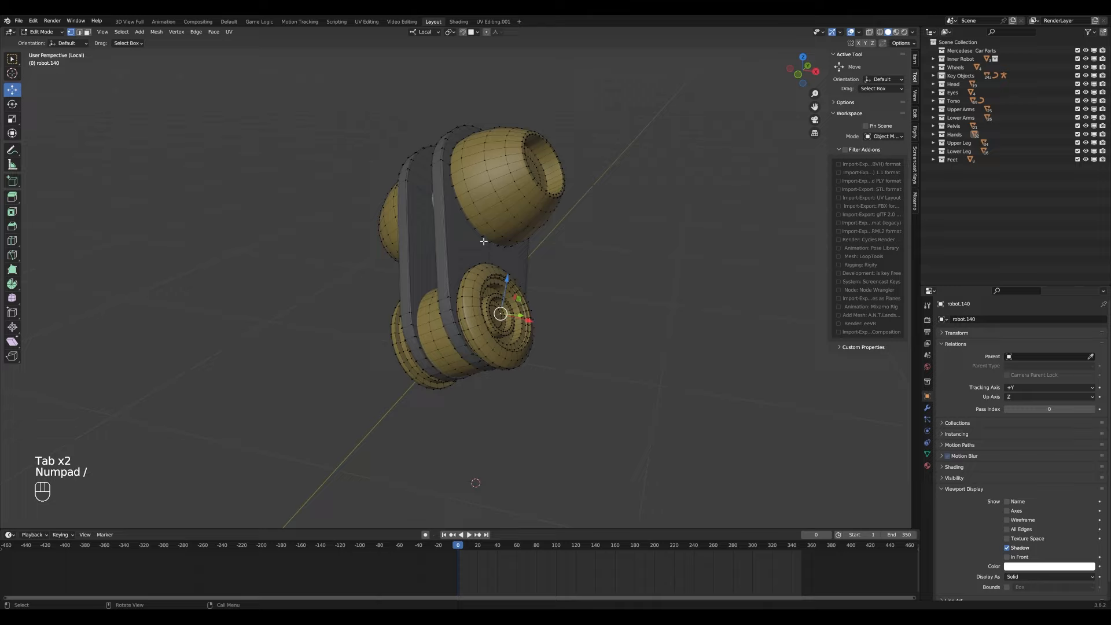
scroll(480, 246, "down", 3)
middle_click_drag(383, 348, 492, 327)
key("shift+s")
left_click(599, 323)
key("Tab")
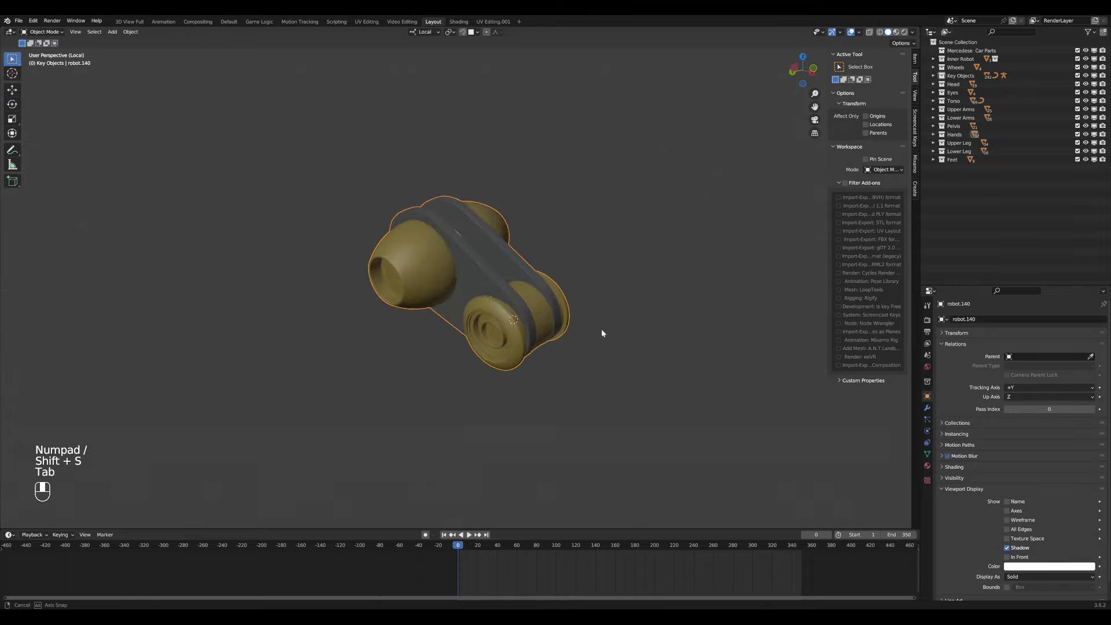
middle_click_drag(602, 329, 560, 339)
key("KP_Divide")
- Try to snap the base joint of the metarig's first left thumb bone to the 3D cursor
left_click(527, 260)
middle_click_drag(528, 260, 638, 226)
key("Tab")
left_click(625, 227)
key("shift+s")
left_click(582, 280)
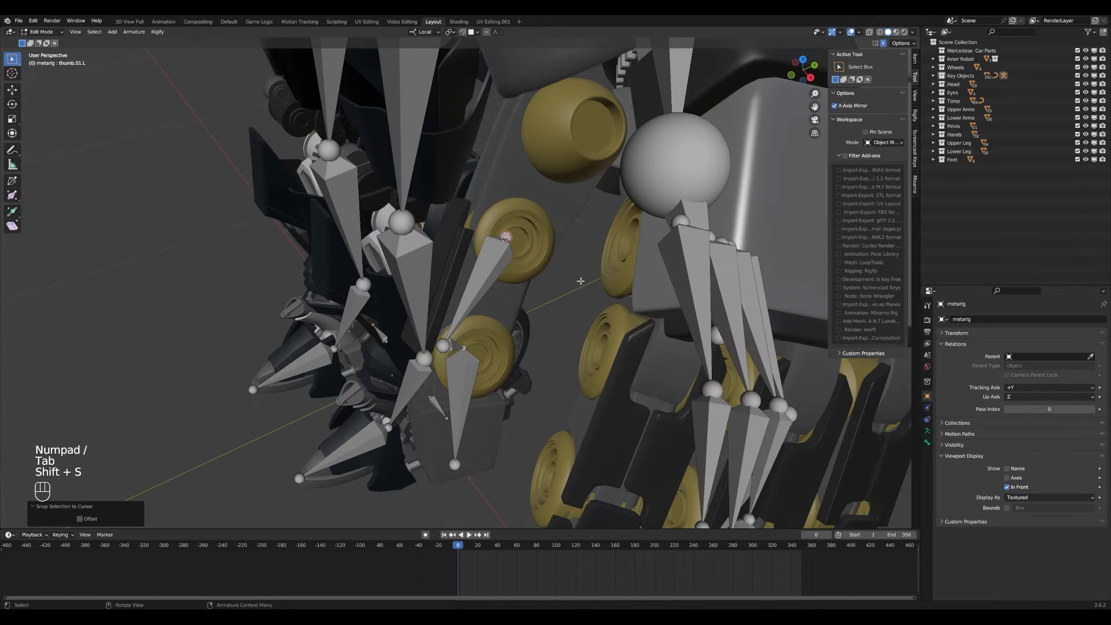
middle_click_drag(582, 280, 605, 255)
key("ctrl+z")
key("ctrl+z")
- Snap the joint between the metarig's first and second left thumb bones to the 3D cursor
left_click(457, 326)
key("shift+s")
middle_click_drag(463, 261, 498, 224)
- Place the 3D cursor at the centre of the upper gold knuckle on the robot thumb's upper segment
key("Tab")
left_click(501, 274)
key("Tab")
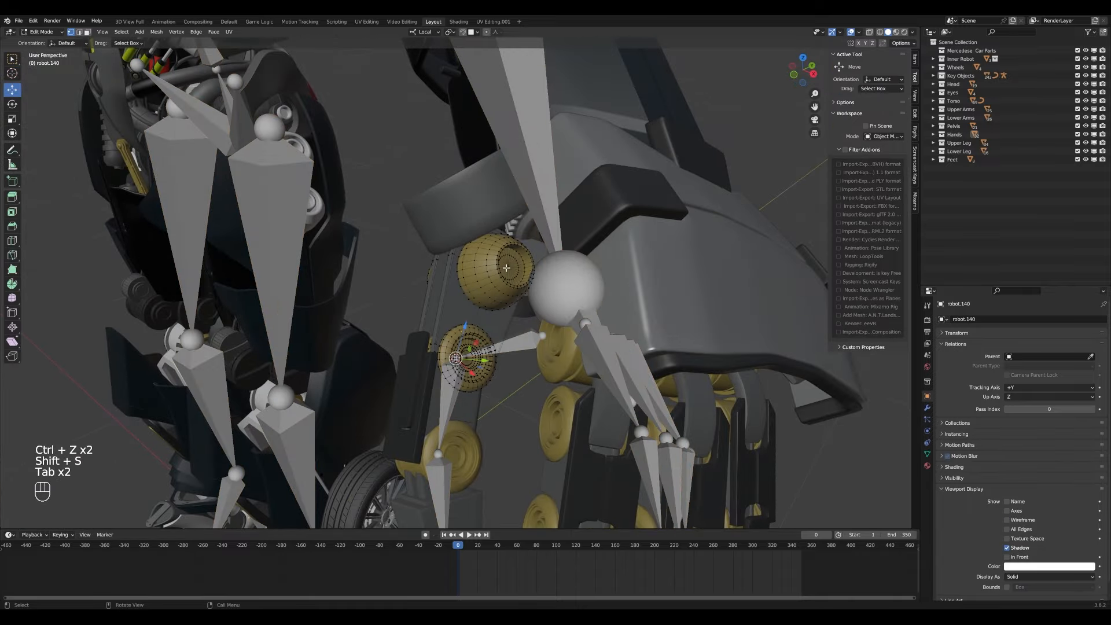
left_click(519, 265)
key("shift+s")
left_click(485, 369)
key("Tab")
mouse_move(484, 370)
middle_mouse_down()
mouse_move(511, 344)
mouse_move(549, 361)
mouse_move(456, 358)
mouse_move(479, 378)
mouse_move(522, 375)
mouse_move(618, 328)
mouse_move(523, 321)
mouse_move(459, 262)
middle_mouse_up()
- Snap the base of the metarig's first left thumb bone to the 3D cursor at the upper knuckle
left_click(512, 343)
key("Tab")
left_click(520, 334)
key("shift+s")
key("Tab")
- Turn off the metarig's In Front display in the solid view
key("z")
key("z")
left_click(1014, 487)
- Rotate the tip segment of the robot's finger about its knuckle
mouse_move(457, 271)
right_mouse_down("ctrl")
mouse_move(493, 365)
mouse_move(527, 331)
mouse_move(510, 312)
right_mouse_up("ctrl")
mouse_move(509, 313)
middle_mouse_down()
mouse_move(522, 395)
mouse_move(640, 349)
mouse_move(608, 338)
middle_mouse_up()
middle_click_drag(606, 363, 629, 392)
left_click(617, 432)
key("r")
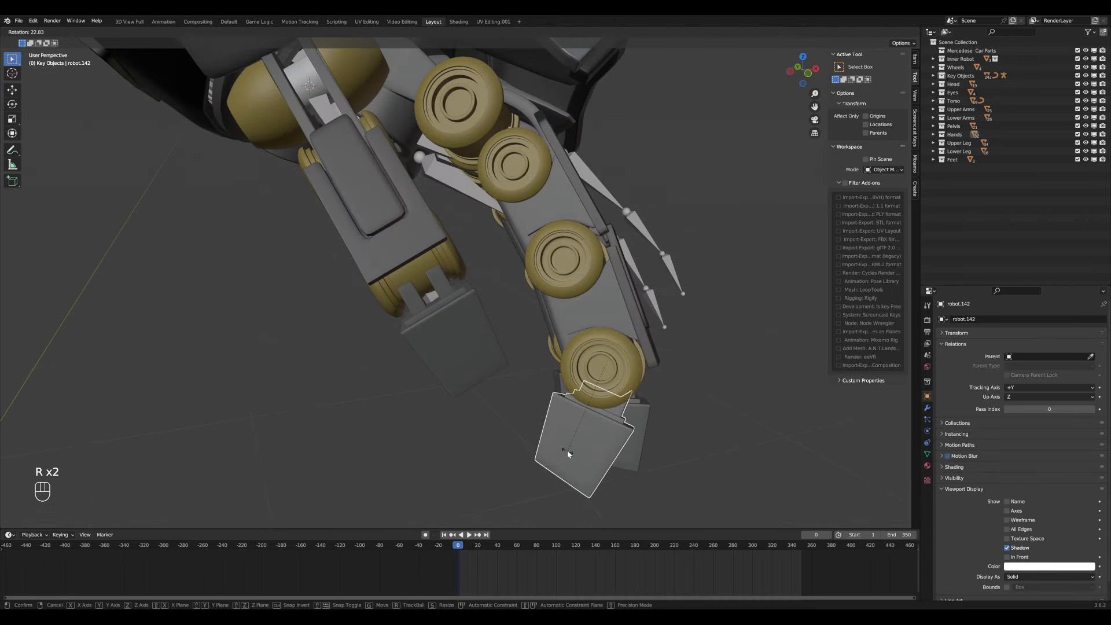
key("r")
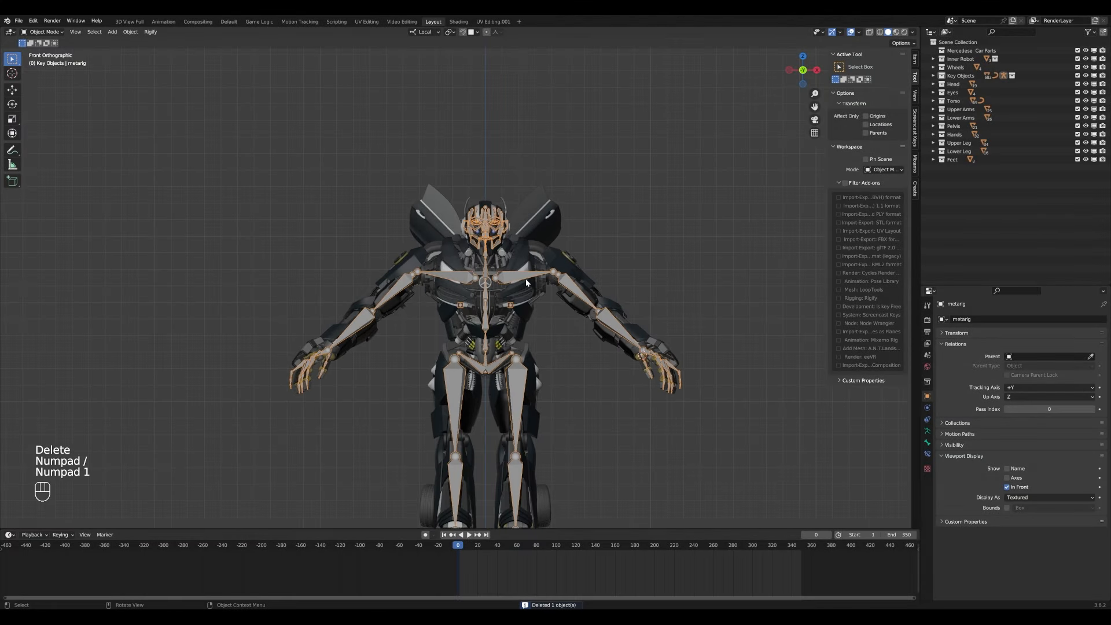
- Set the metarig's bone display type to Stick
key("KP_3")
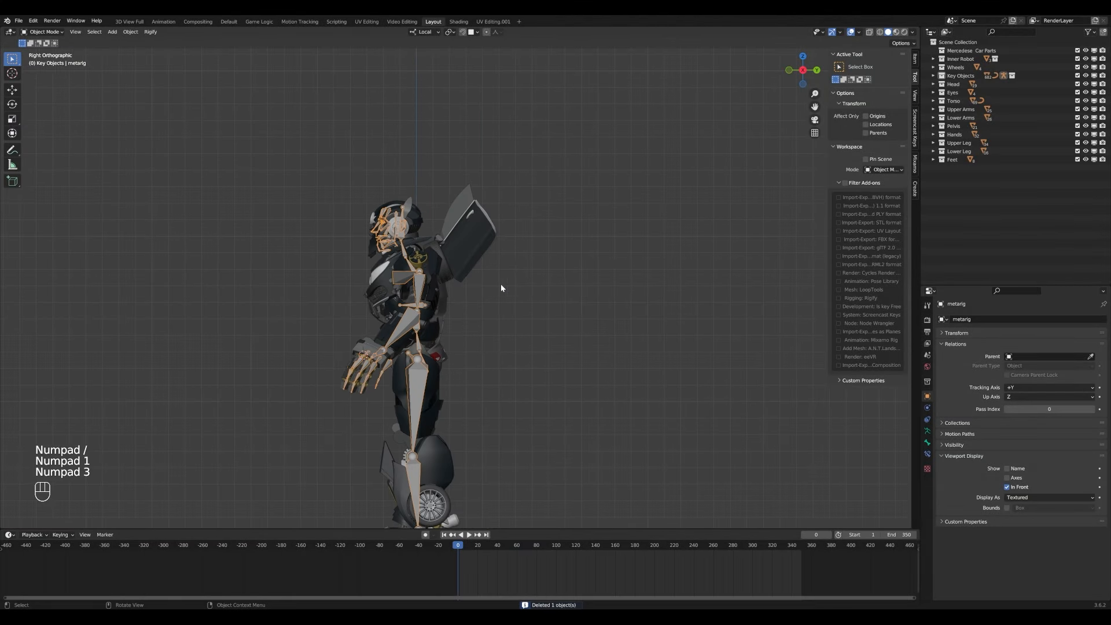
scroll(501, 284, "up", 4)
middle_click_drag(435, 334, 676, 380)
key("KP_Decimal")
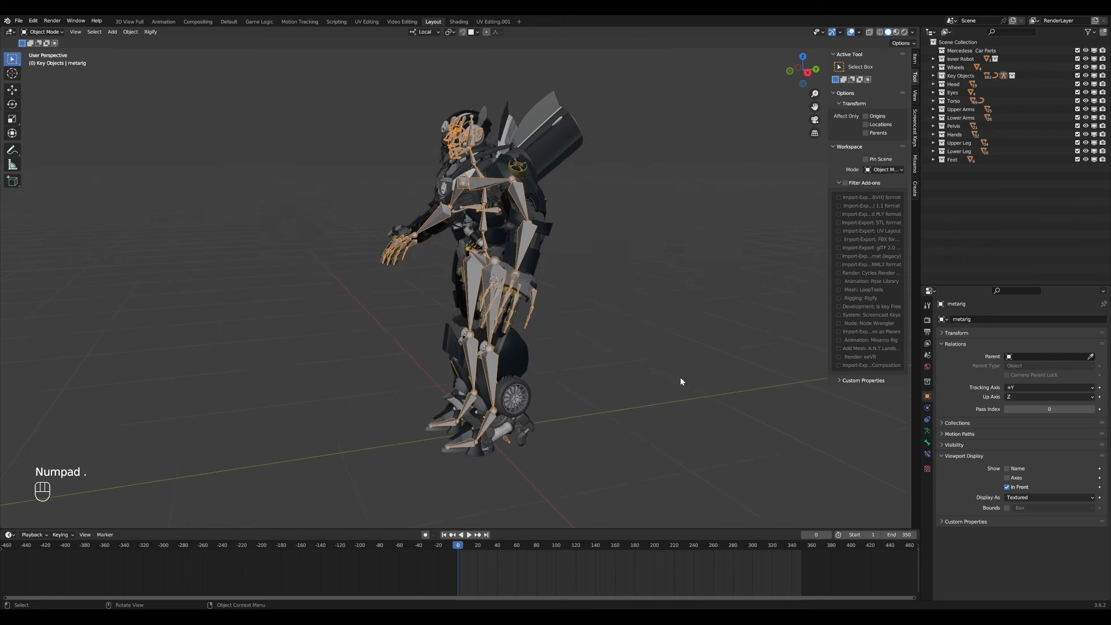
middle_click_drag(529, 338, 554, 341)
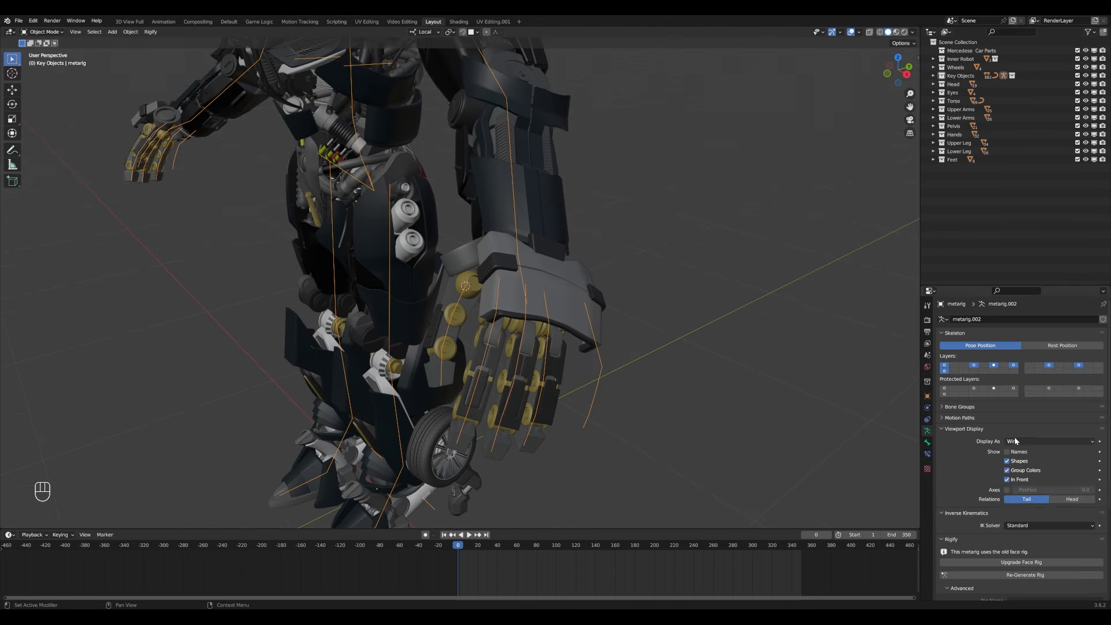
left_click(1049, 441)
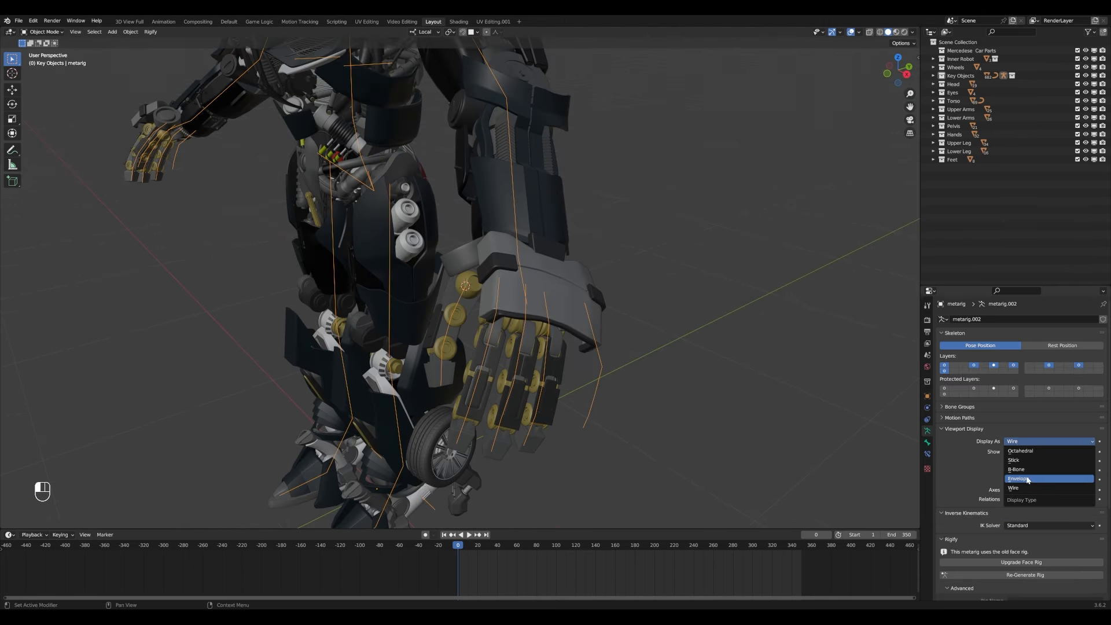
left_click(1049, 463)
- Examine from the front how the metarig's thigh bones line up with the centres of the robot's hip joints
middle_click_drag(402, 312, 498, 301)
middle_click_drag(521, 208, 592, 335, "shift")
scroll(520, 289, "up", 3)
key("KP_1")
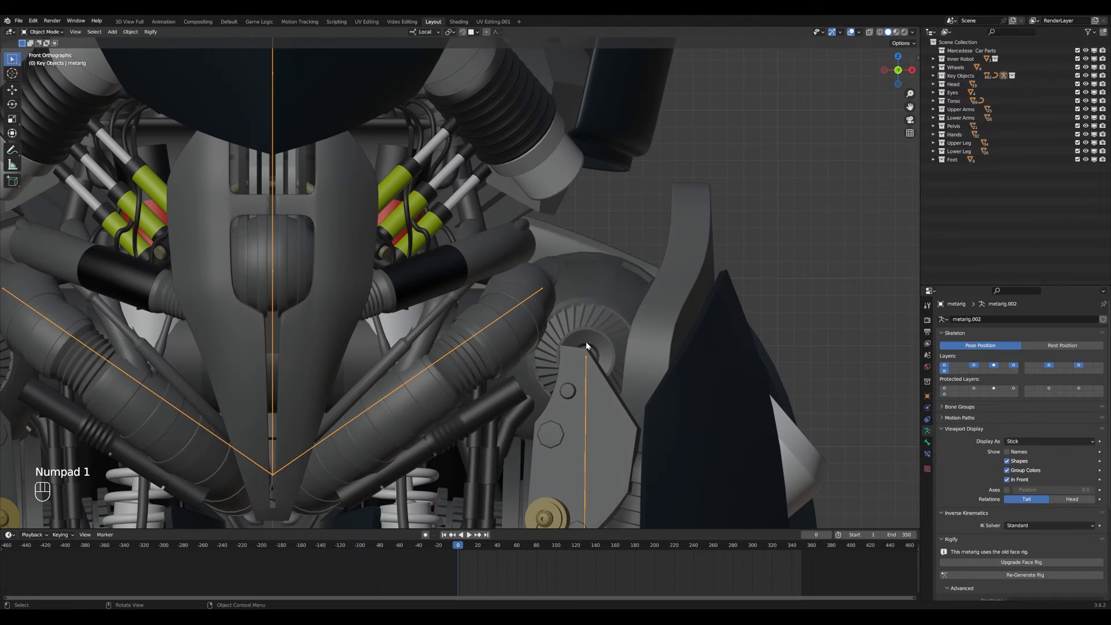
left_click_drag(580, 367, 604, 352, "ctrl")
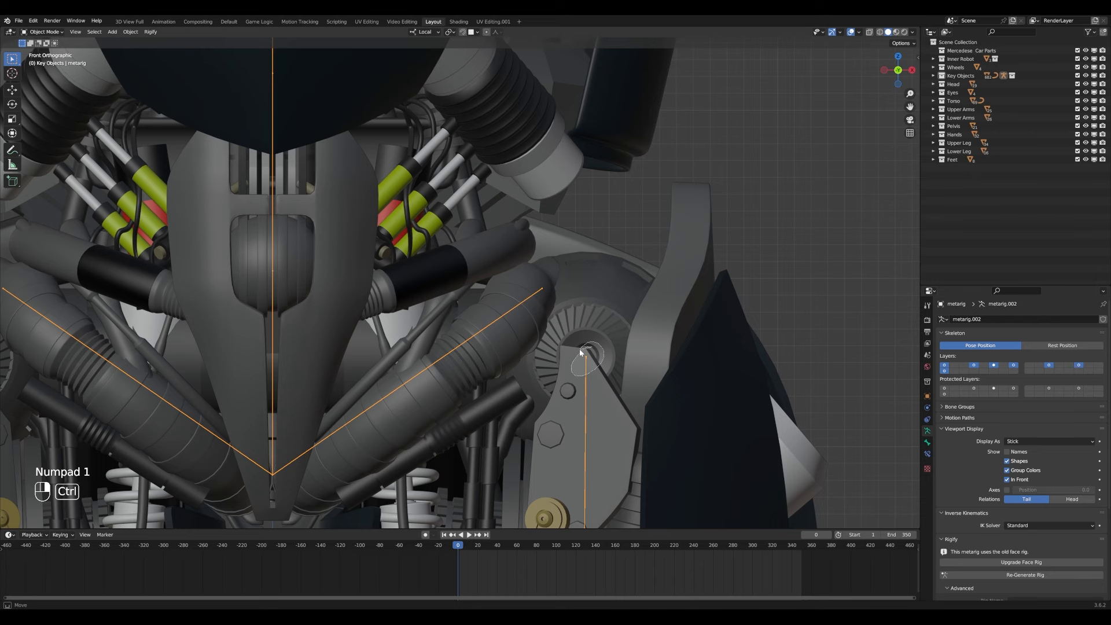
left_click_drag(580, 351, 583, 349, "ctrl")
scroll(582, 345, "down", 4)
left_click(394, 304, "ctrl")
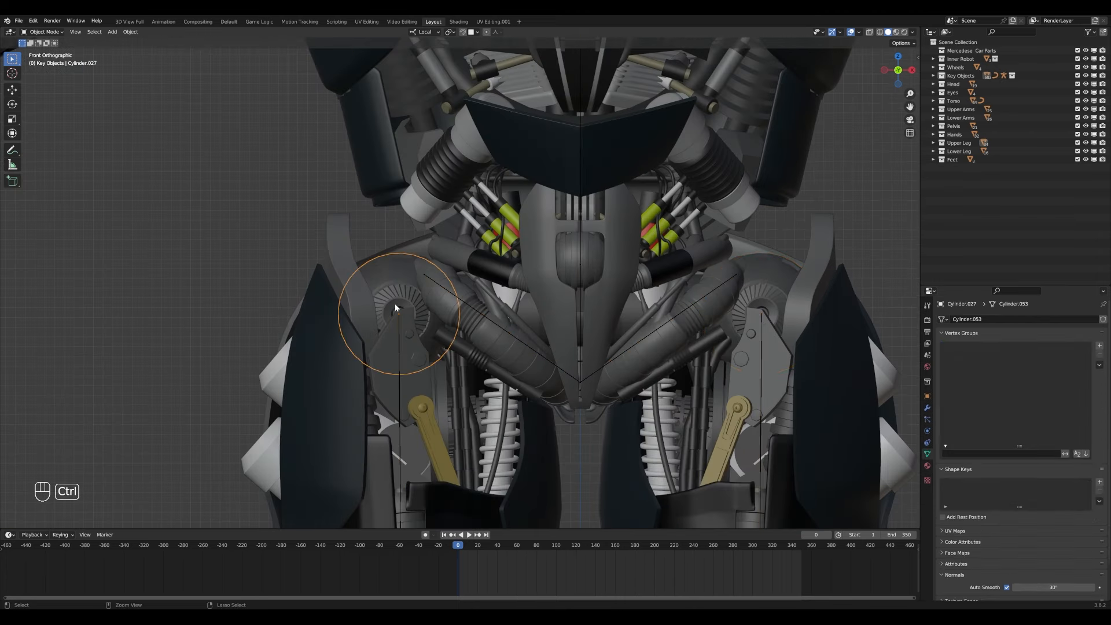
scroll(407, 336, "down", 5)
- Examine from the front where the metarig's right upper arm bone meets the centre of the robot's shoulder joint
scroll(274, 262, "up", 8)
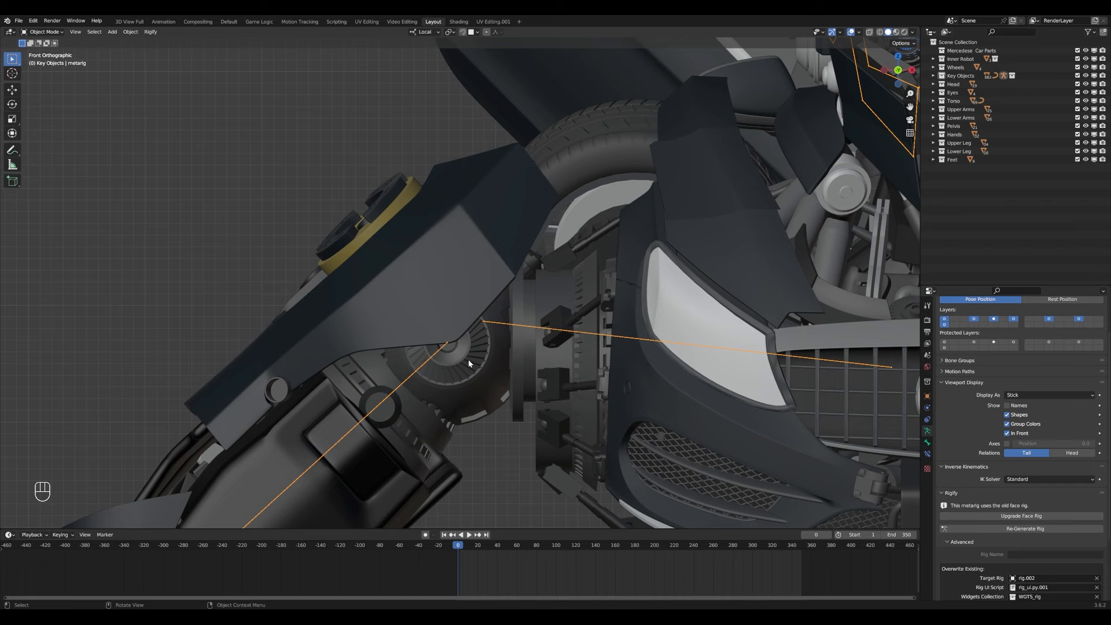
left_click(469, 360)
scroll(470, 365, "up", 2)
left_click(440, 371)
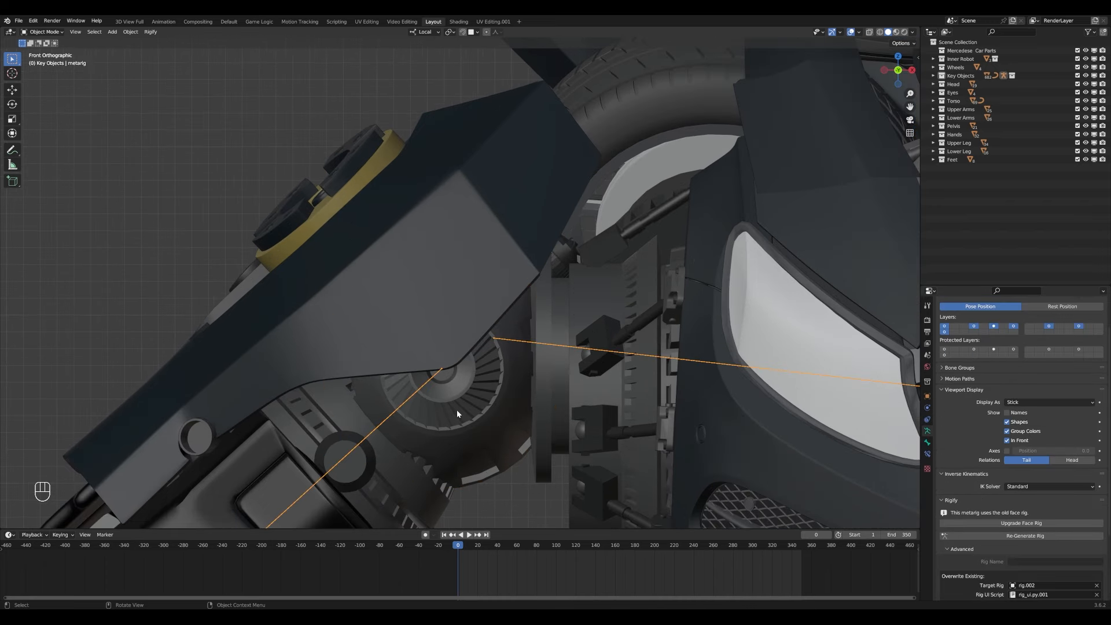
left_click(441, 341, "ctrl")
scroll(447, 376, "down", 4)
scroll(413, 398, "up", 6)
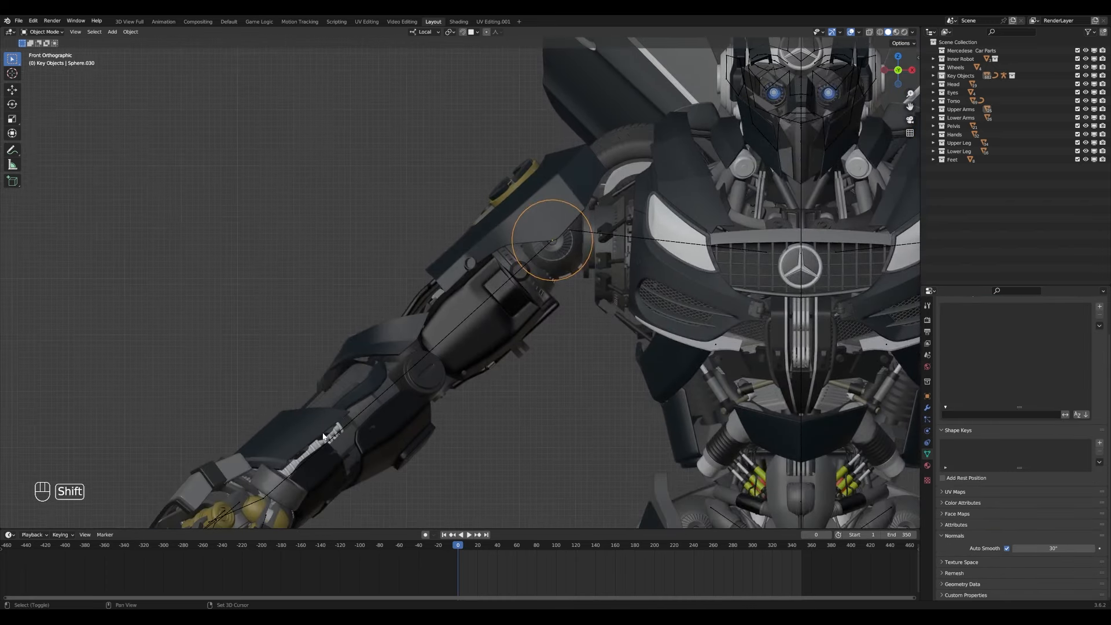
- Inspect the robot's right arm and hand meshes around the wrist in wireframe
left_click(433, 386)
middle_click_drag(433, 386, 413, 274)
key("Tab")
key("Tab")
left_click(413, 275)
key("z")
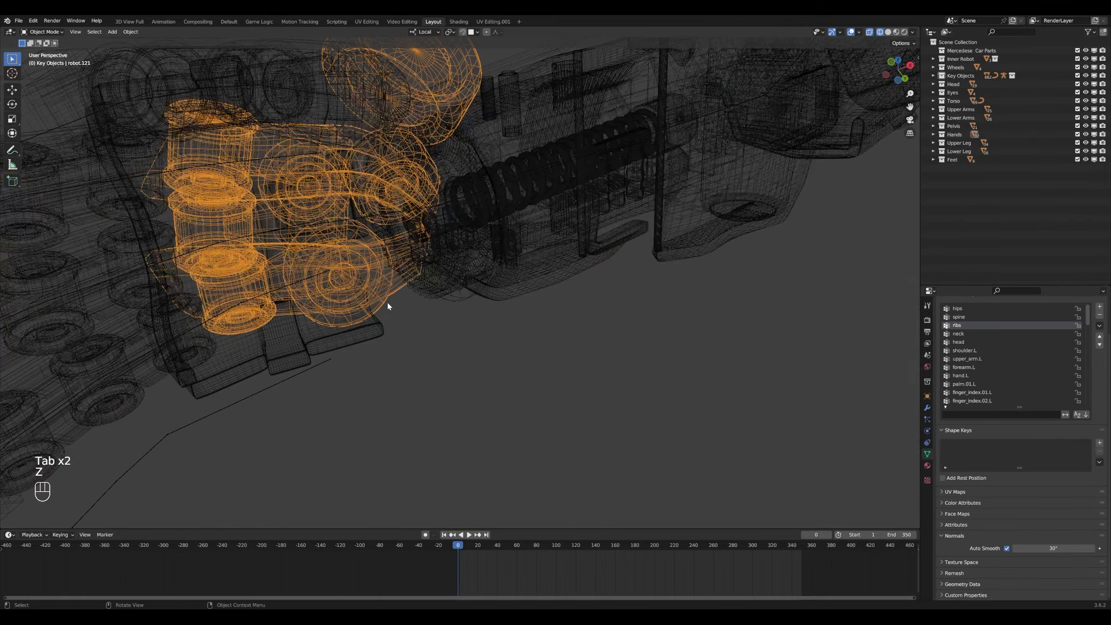
key("z")
- Hide the hand mesh covering the right wrist and check the geometry of the ring behind it
key("g")
left_click(433, 248)
key("h")
middle_click_drag(432, 248, 453, 197)
key("Tab")
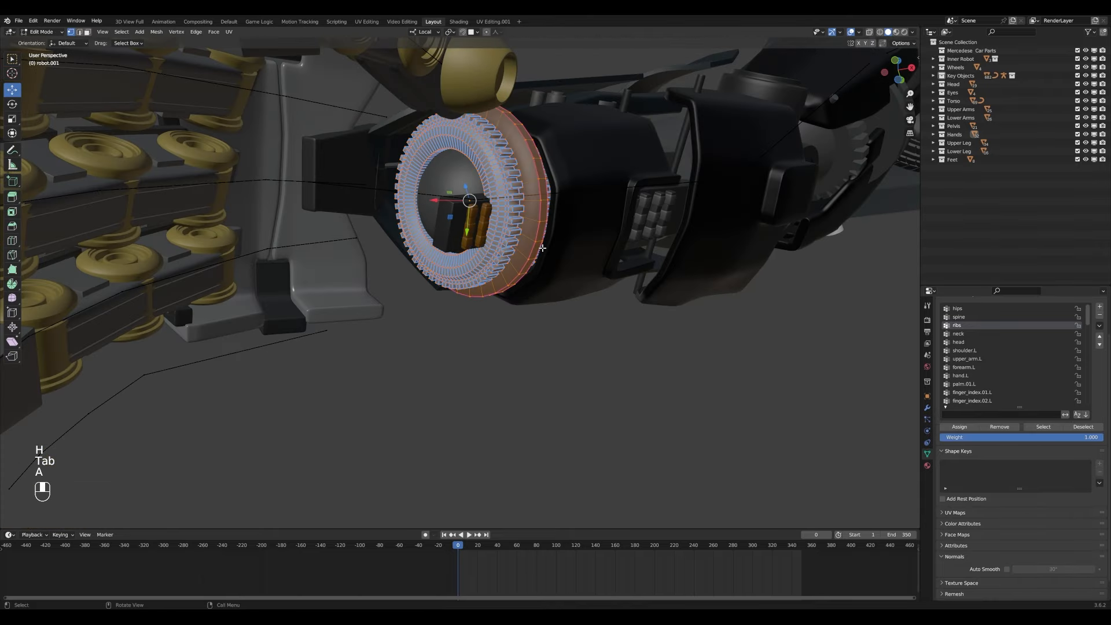
key("a")
key("Tab")
- Focus on the ball joint inside the right wrist, and reveal all hidden objects again
left_click(513, 239)
key("KP_Decimal")
key("Tab")
middle_click_drag(523, 285, 476, 391)
key("Tab")
key("alt+h")
key("alt+a")
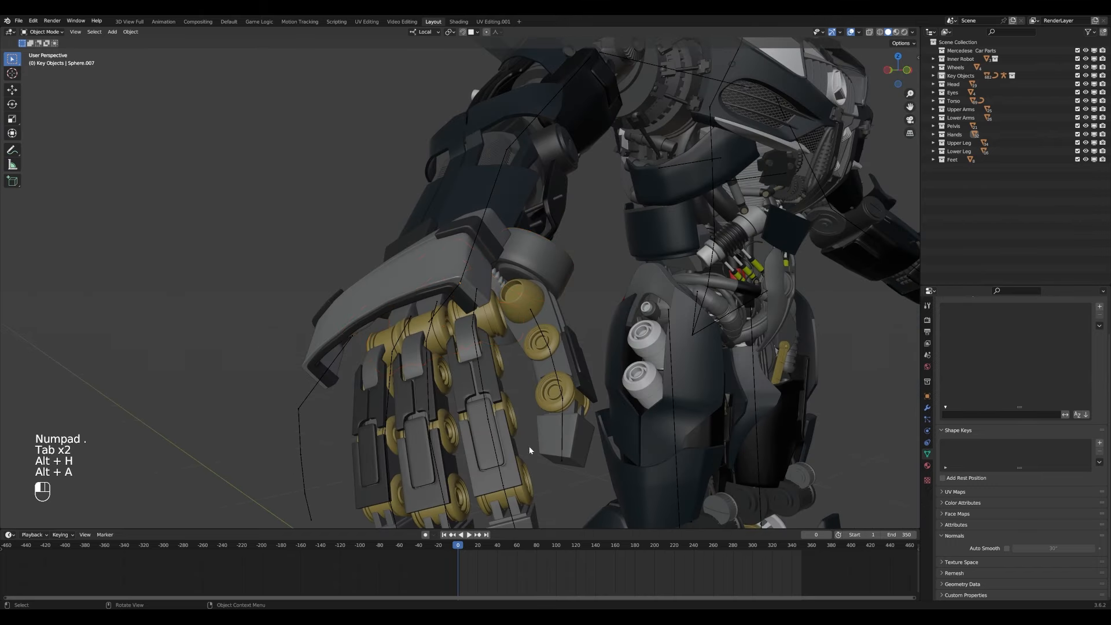
- Delete the unused little-finger bones, including palm.04.R, from the metarig's hand
left_click(487, 436)
left_click(490, 435)
middle_click_drag(491, 435, 370, 354)
key("Tab")
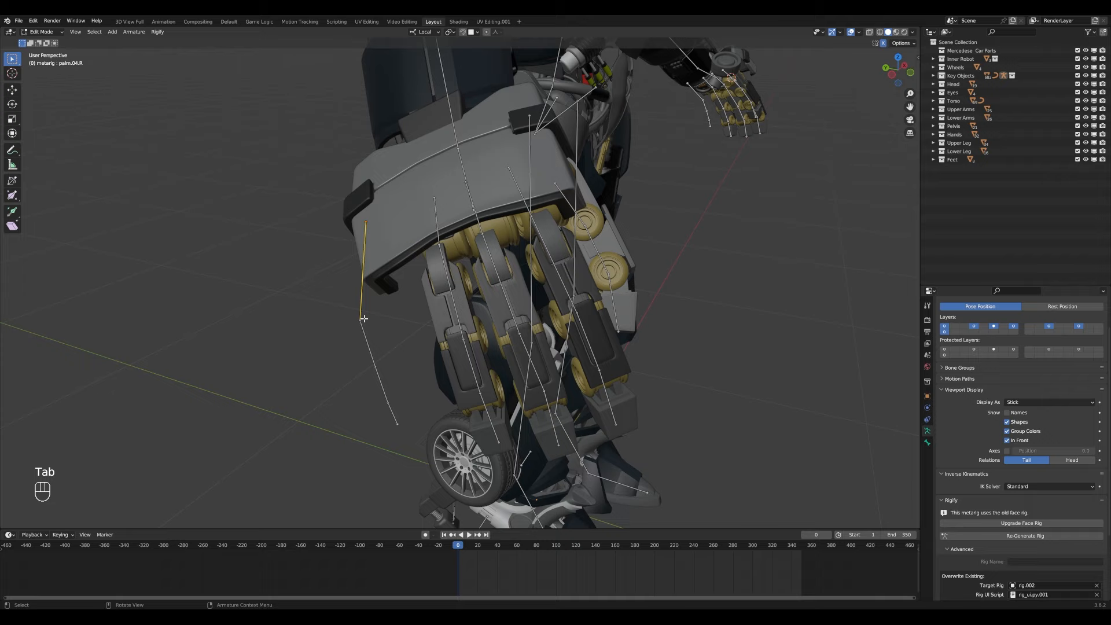
left_click(371, 350, "shift")
key("Delete")
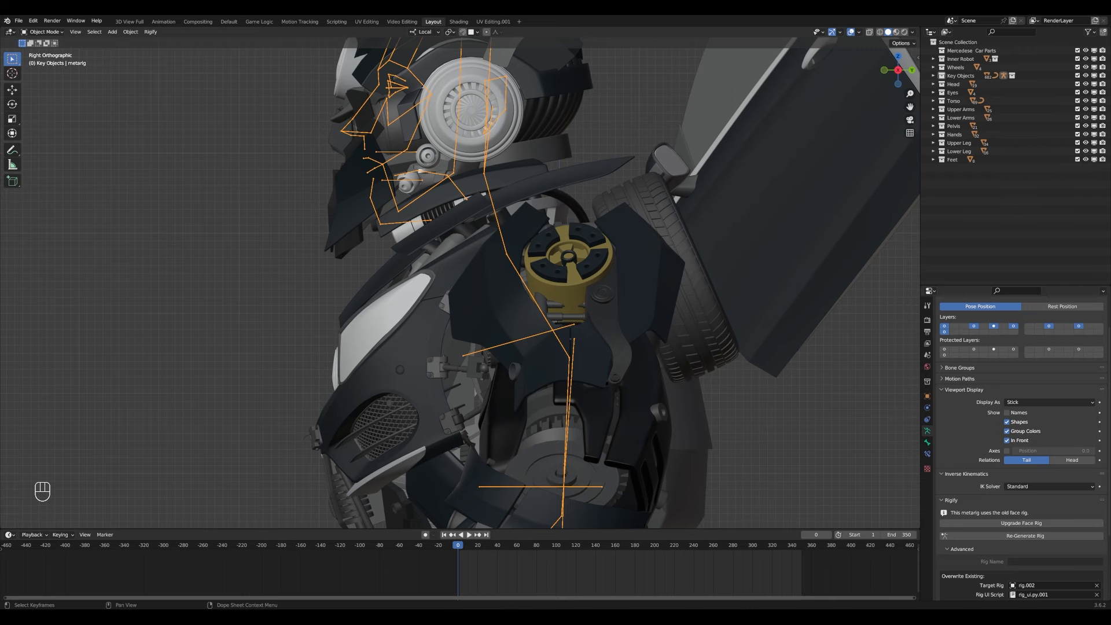
- Set the metarig's bone display type to Octahedral and isolate the metarig in local view
key("KP_1")
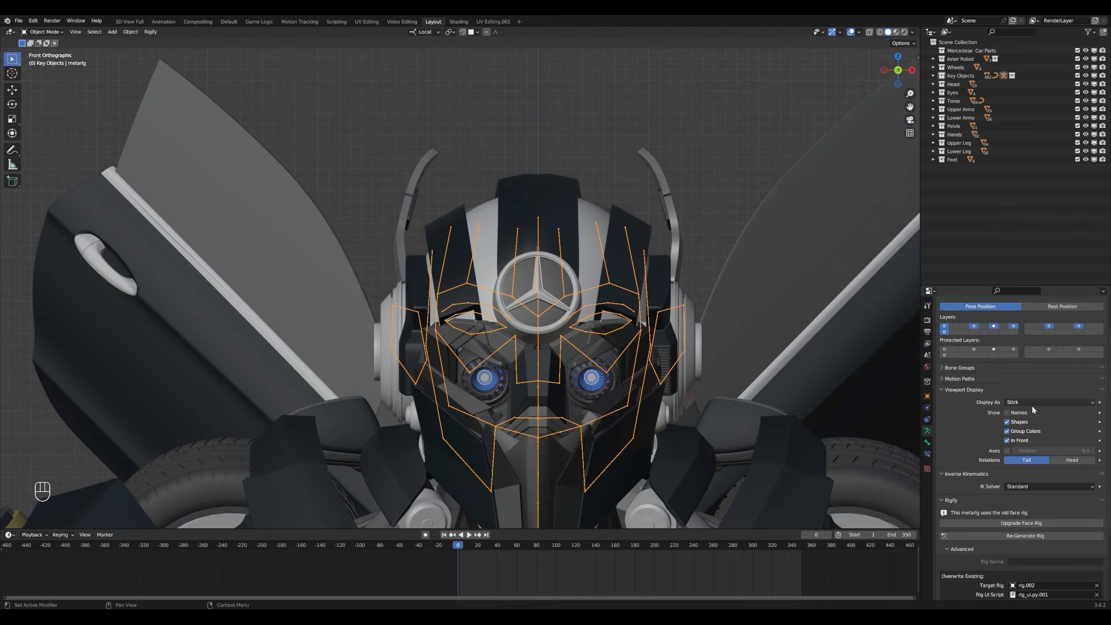
left_click(1033, 403)
left_click(1036, 412)
key("KP_3")
key("KP_Divide")
key("KP_1")
key("KP_Decimal")
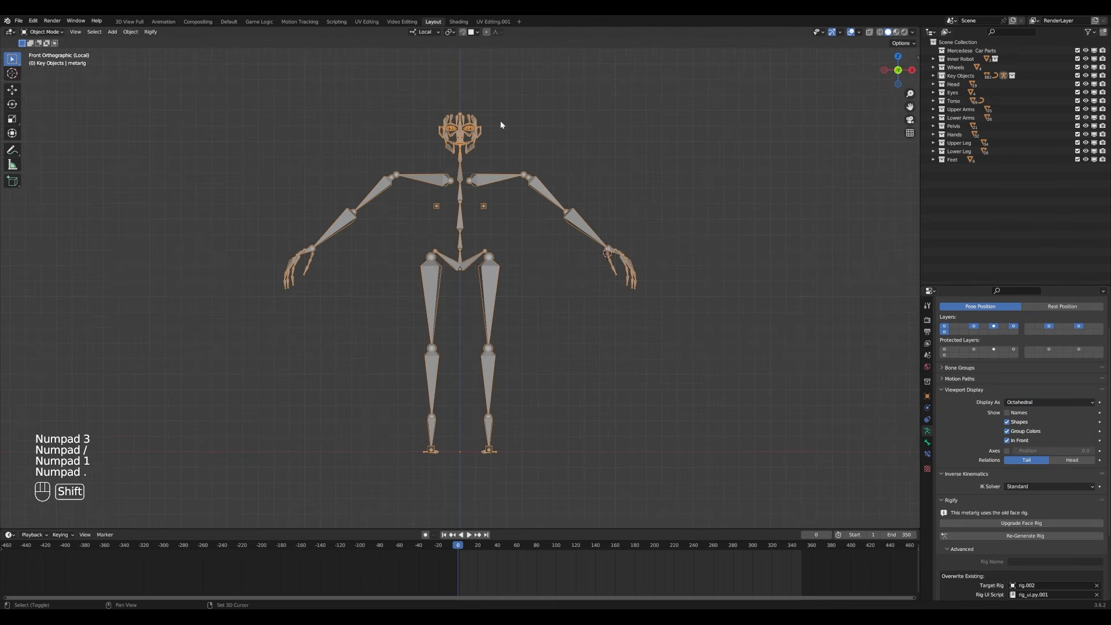
- Box-select the metarig's facial bones from the side in wireframe edit mode
key("KP_3")
scroll(475, 357, "up", 3)
key("z")
key("alt+a")
key("Tab")
key("b")
left_click_drag(530, 154, 380, 415)
key("alt+a")
key("b")
scroll(370, 197, "up", 1)
scroll(382, 190, "up", 2)
key("b")
left_click_drag(425, 153, 515, 253)
- Add the linked eyelid and lower brow bone chains on both sides to the facial bone selection
key("KP_1")
key("KP_Decimal")
scroll(498, 295, "up", 3)
left_click(530, 299, "shift")
key("ctrl+l")
left_click(325, 302, "shift")
key("ctrl+l")
left_click(360, 260, "shift")
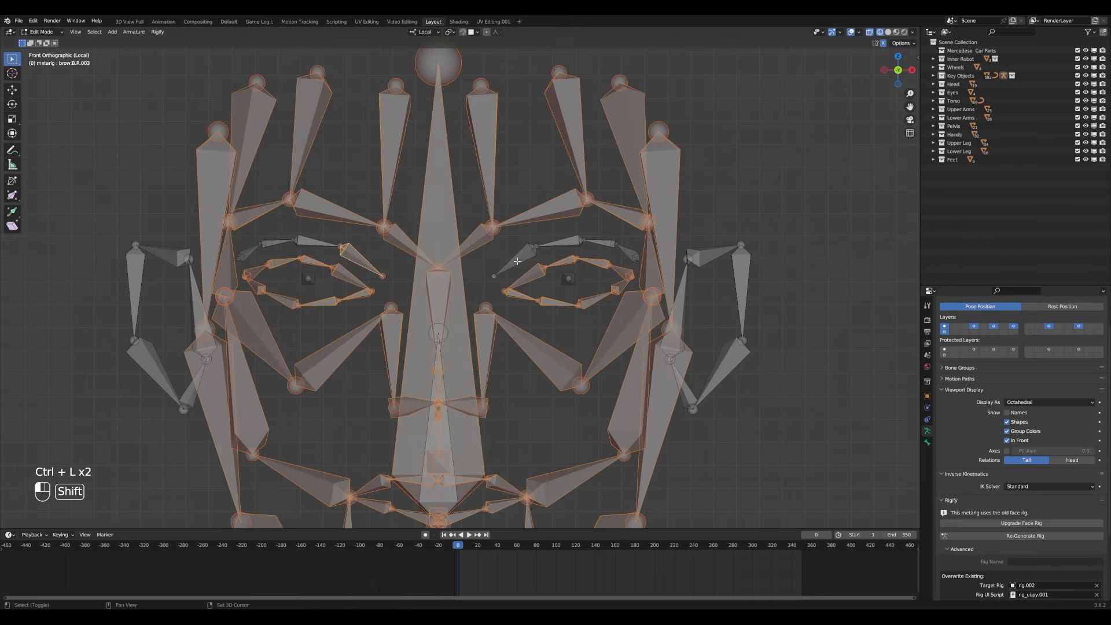
left_click(517, 261, "shift")
key("ctrl+l")
- Delete the selected facial bones from the metarig
key("Delete")
middle_click_drag(707, 189, 550, 297)
key("Delete")
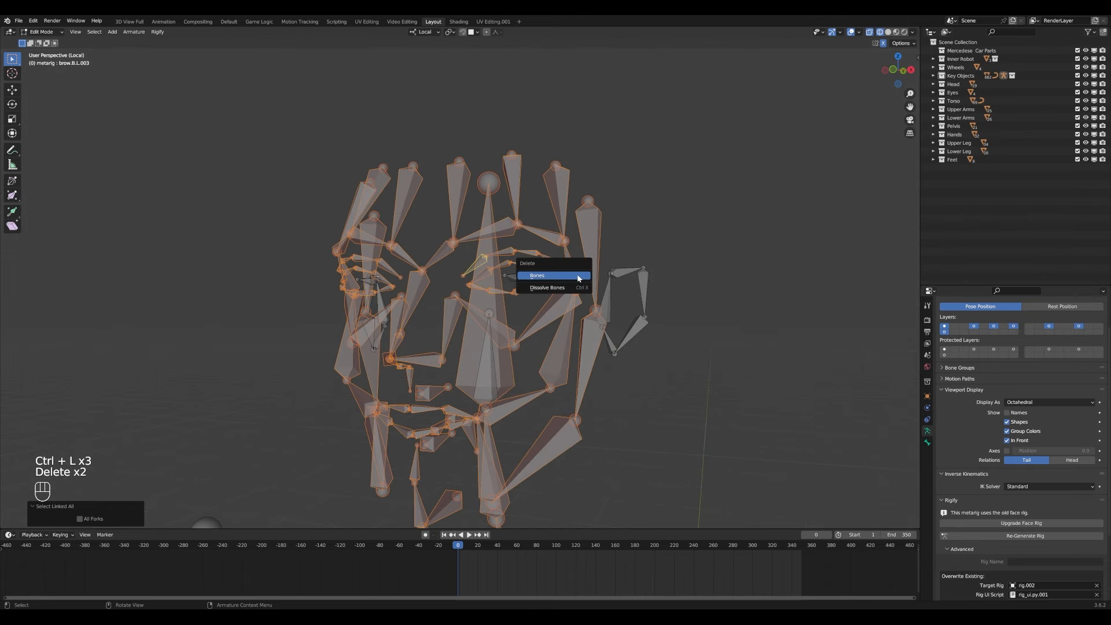
left_click(579, 278)
- Leave local view and delete the leftover ear bones on both sides of the metarig's head
key("KP_3")
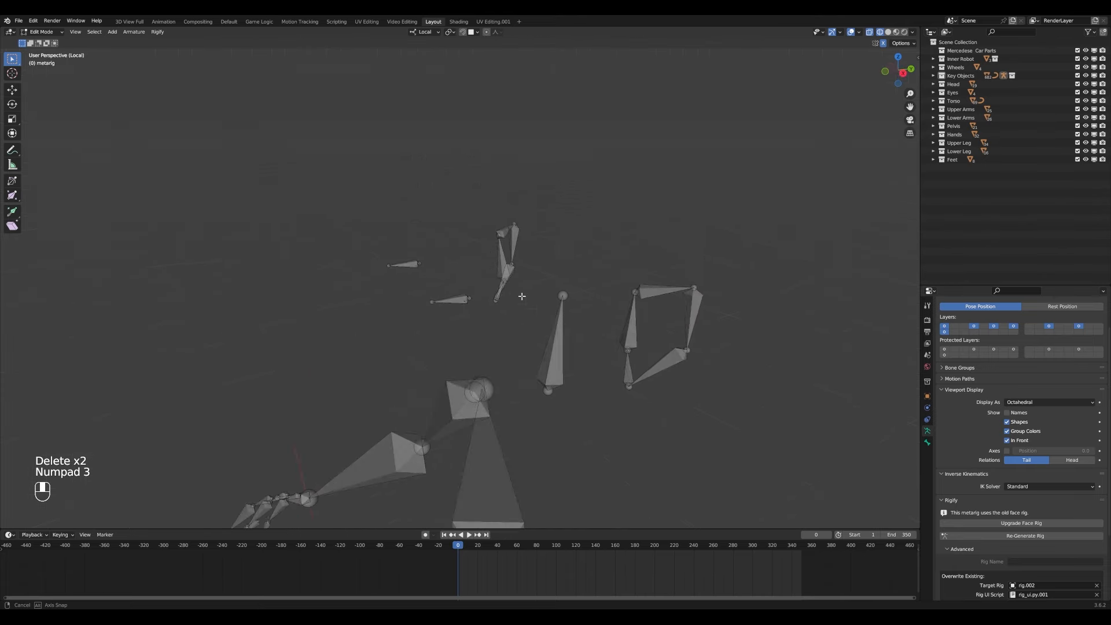
key("KP_Divide")
middle_click_drag(538, 300, 604, 312)
key("b")
left_click_drag(639, 272, 541, 379)
middle_click_drag(538, 360, 604, 347)
key("b")
left_click_drag(347, 255, 465, 402)
key("Delete")
left_click(485, 325)
- Finish editing the metarig and return to solid shading to view the remaining head and eye bones
key("KP_3")
key("a")
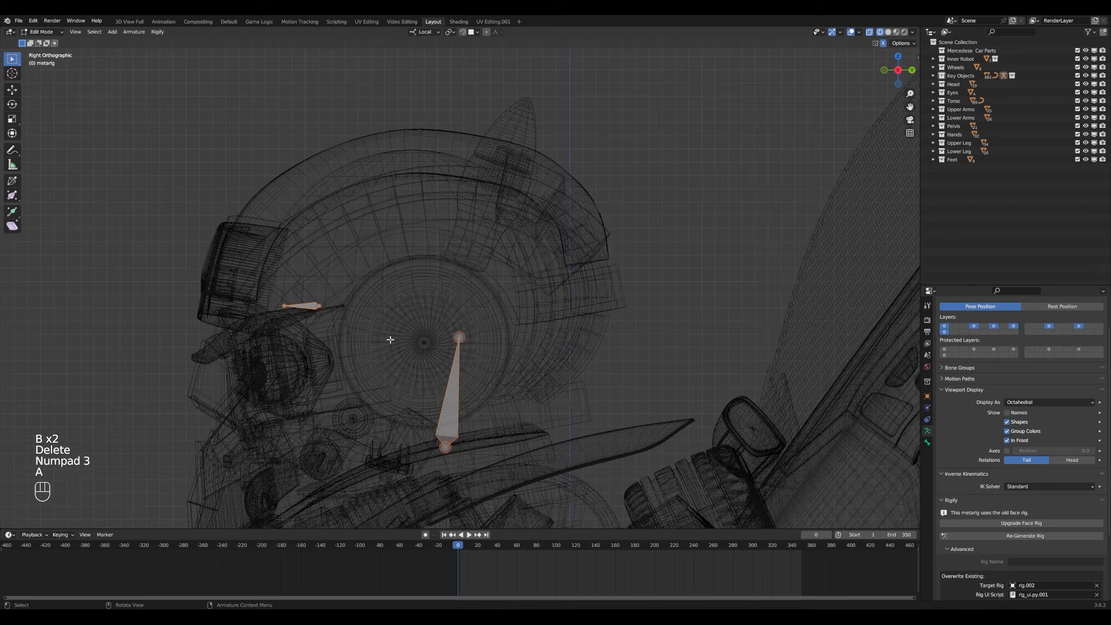
key("Tab")
key("z")
middle_click_drag(464, 334, 562, 316)
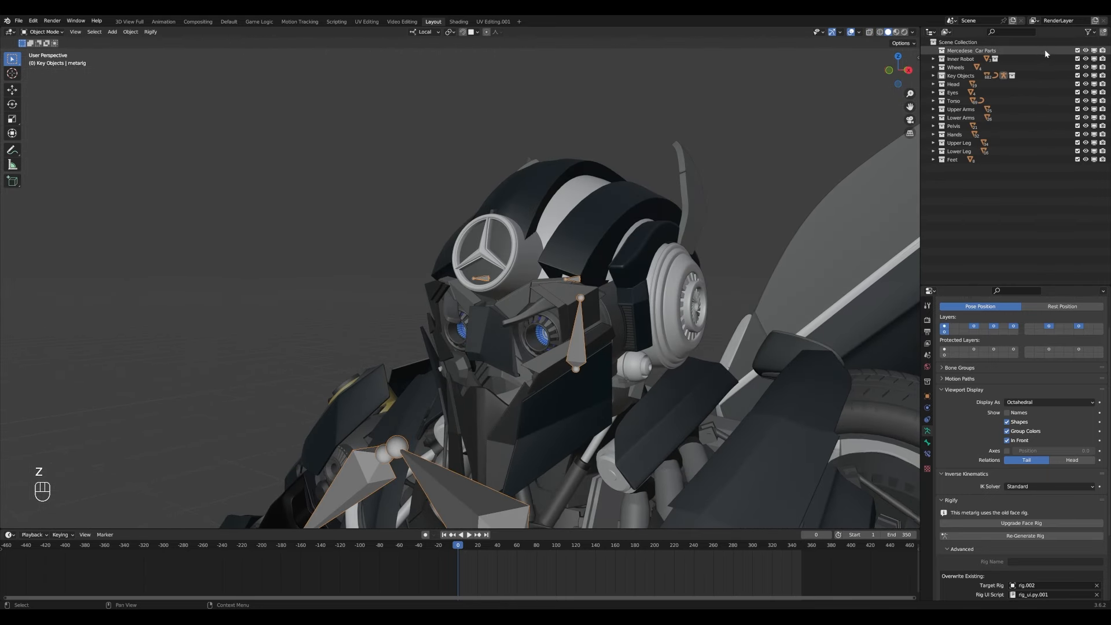
- Move the metarig into a new collection named M Rig
key("ctrl+z")
key("m")
left_click(524, 208)
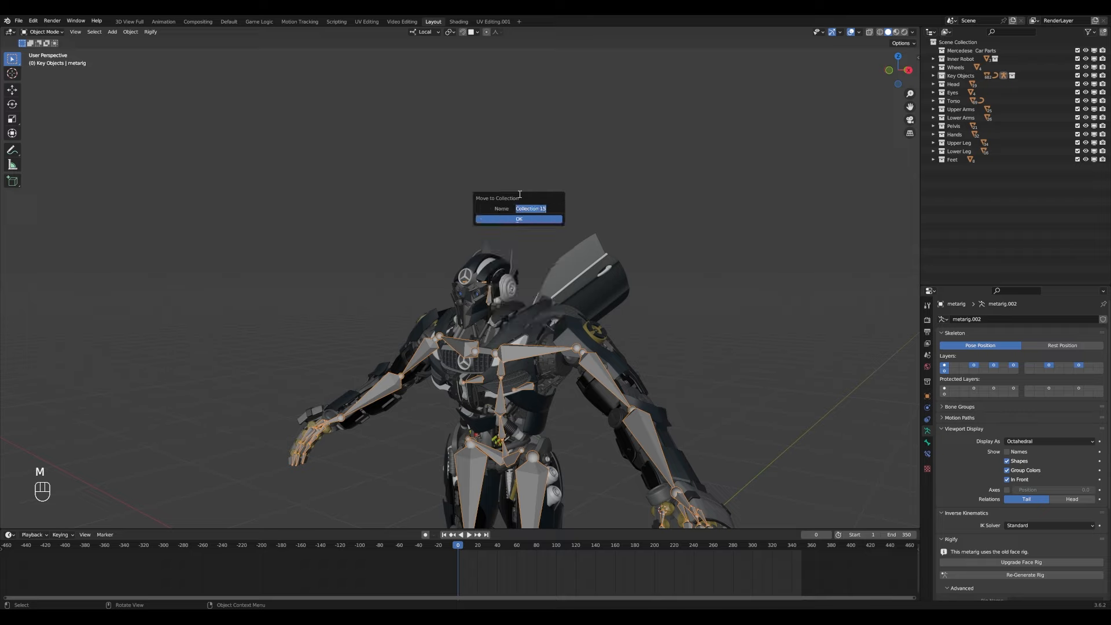
type("M R")
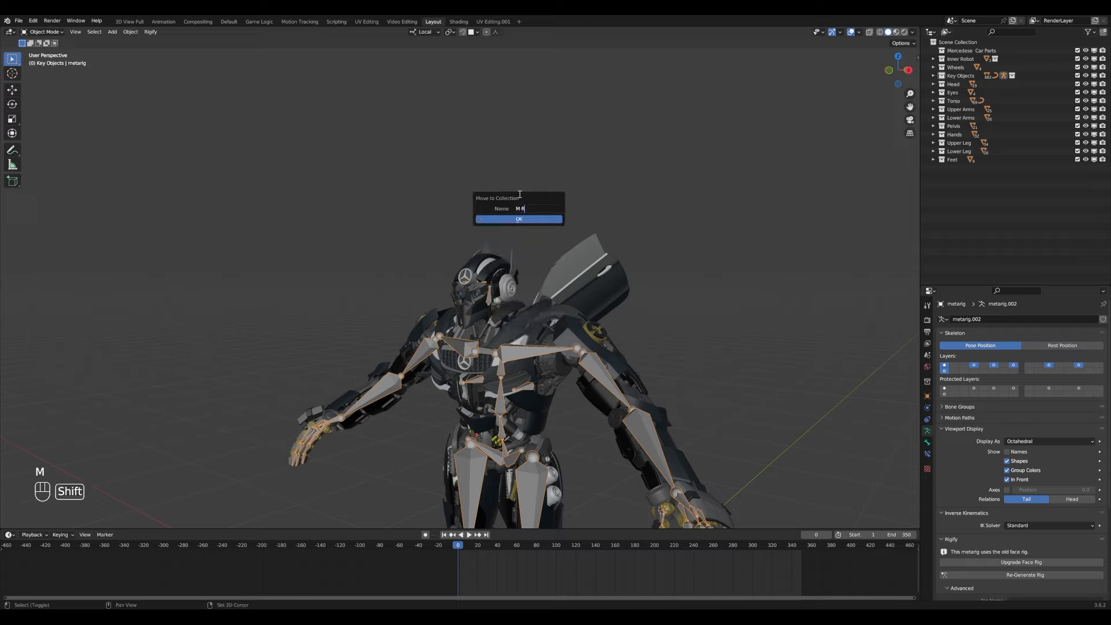
type("ig")
key("Return")
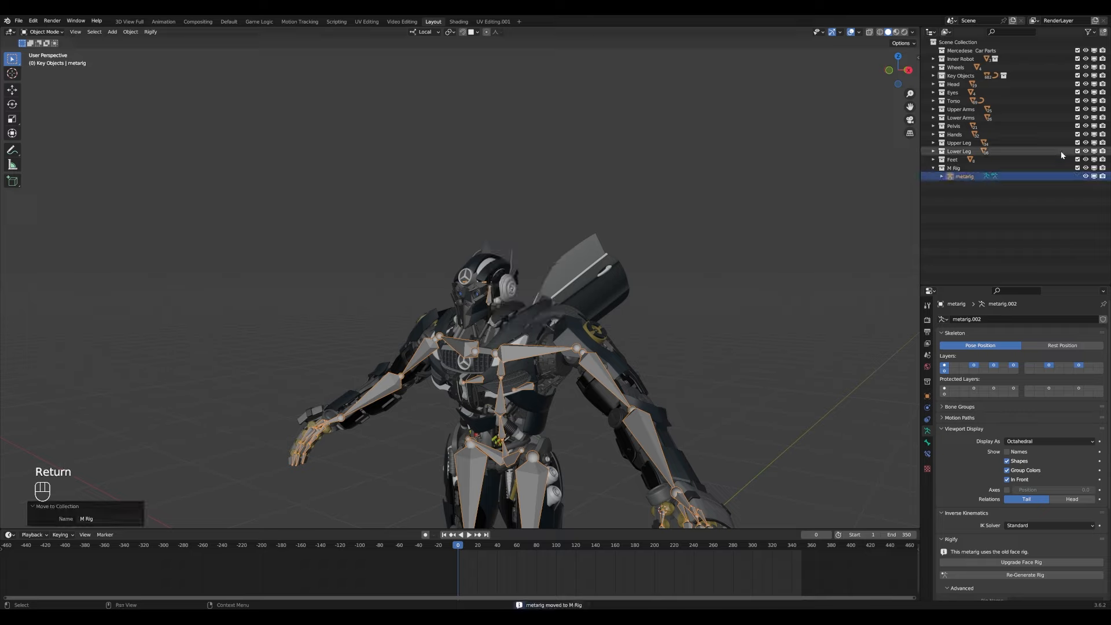
- Leave only the M Rig and Eyes collections enabled and select the robot's eye
left_click(934, 168)
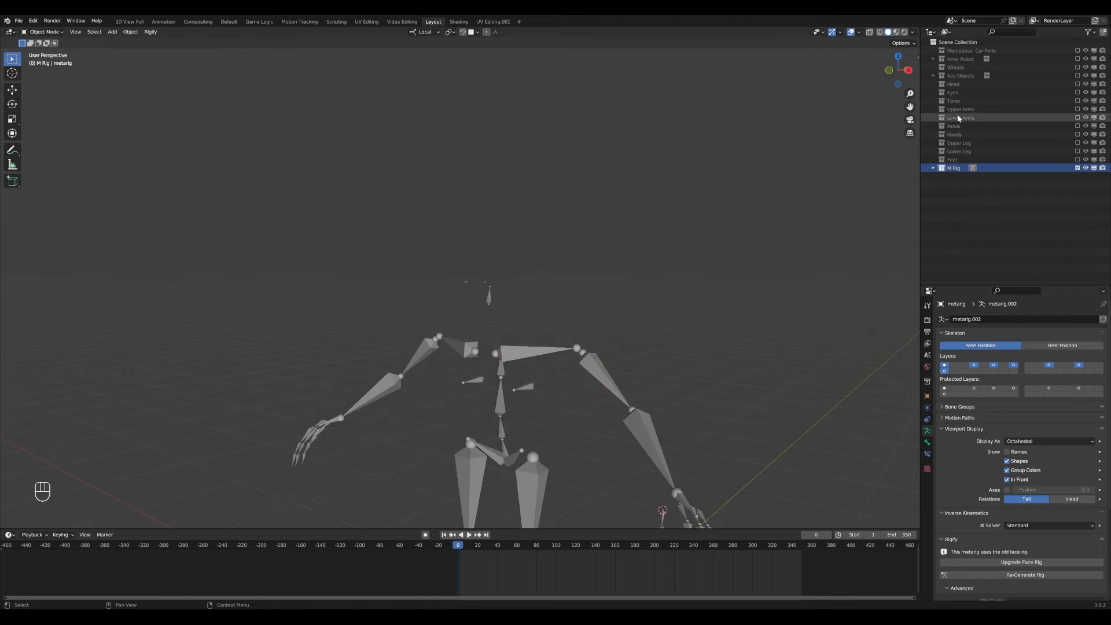
left_click(1078, 93)
scroll(457, 286, "up", 6)
left_click(524, 319)
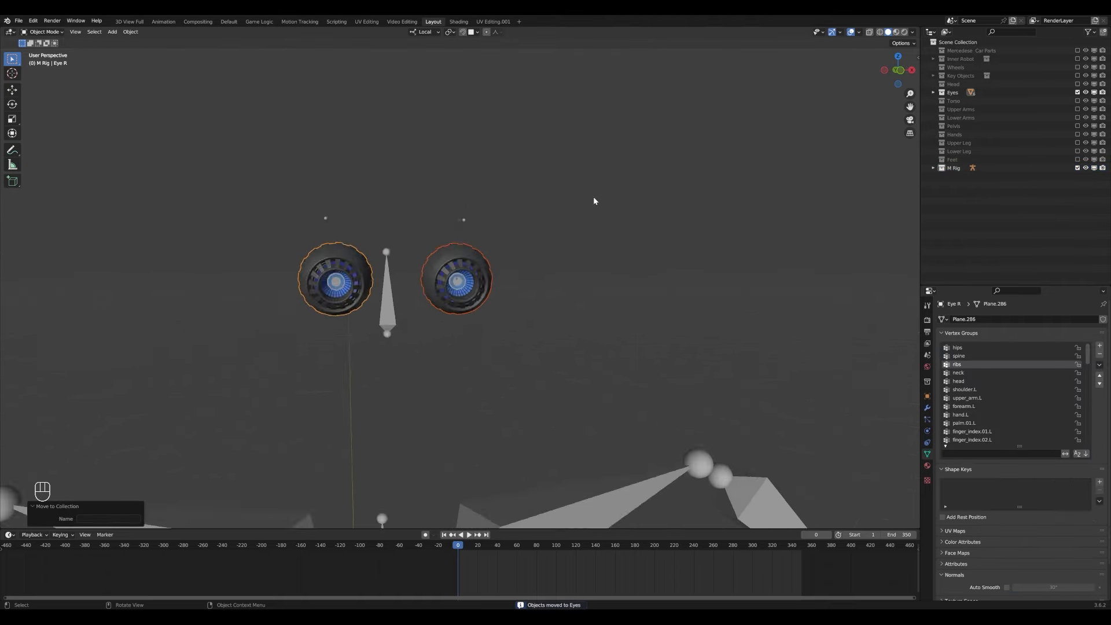
- Snap the 3D cursor to the centre of the left eye's mesh geometry
middle_click_drag(594, 201, 508, 203)
key("KP_3")
scroll(482, 283, "up", 5)
left_click(483, 285)
middle_click_drag(483, 285, 615, 300)
key("Tab")
key("a")
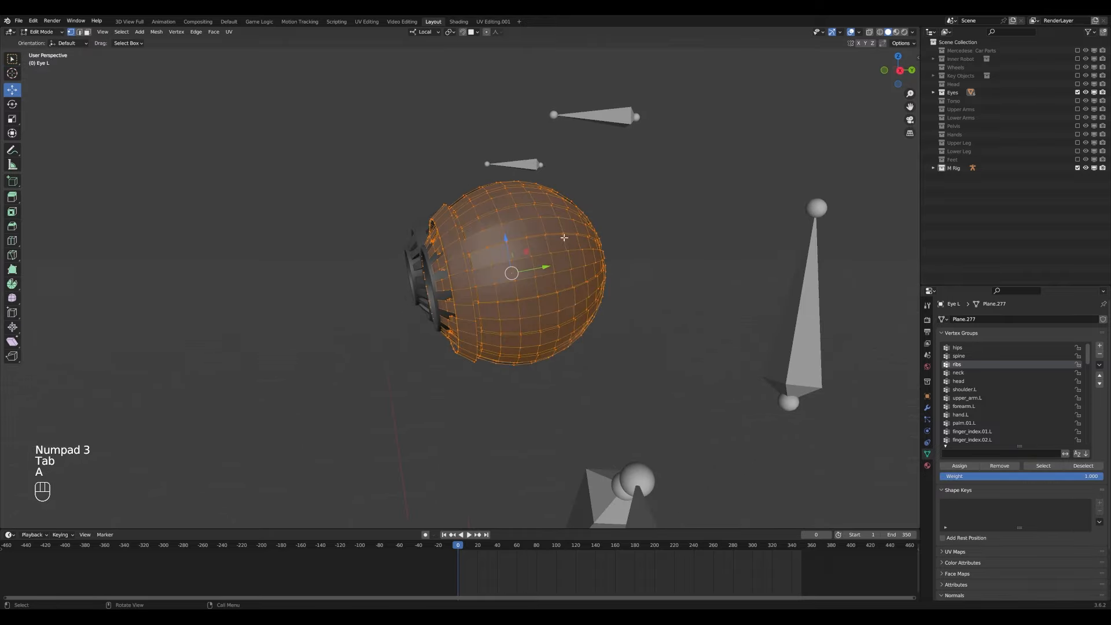
key("shift+s")
left_click(558, 280)
left_click(540, 270, "alt")
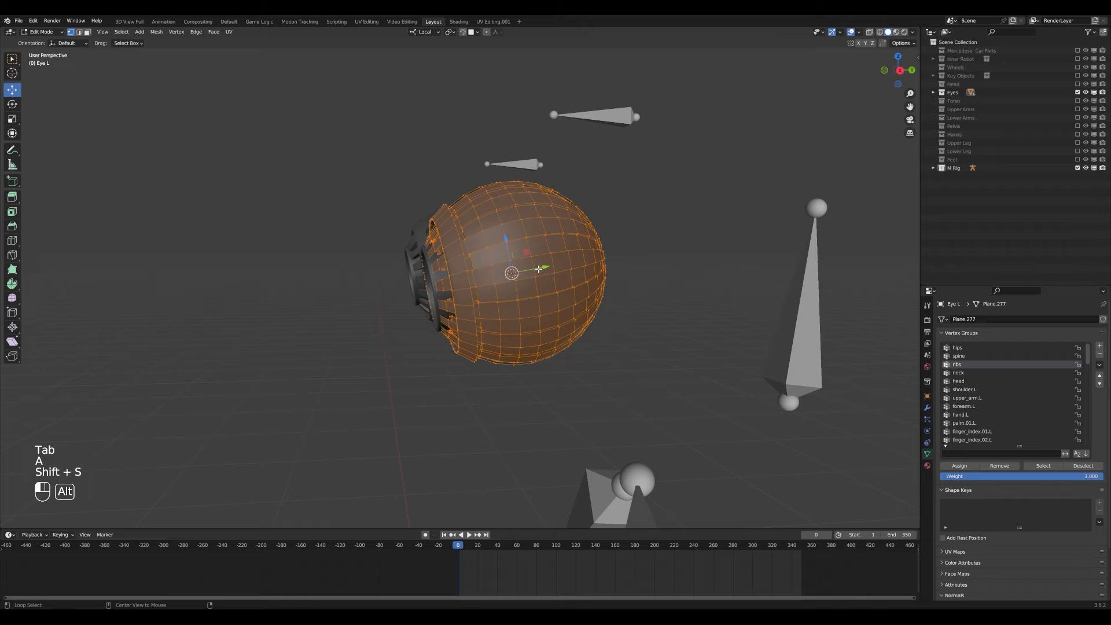
- Edit the metarig and snap its eye.L bone to the 3D cursor at the centre of the left eye
middle_click_drag(540, 270, 597, 295)
key("Tab")
key("shift")
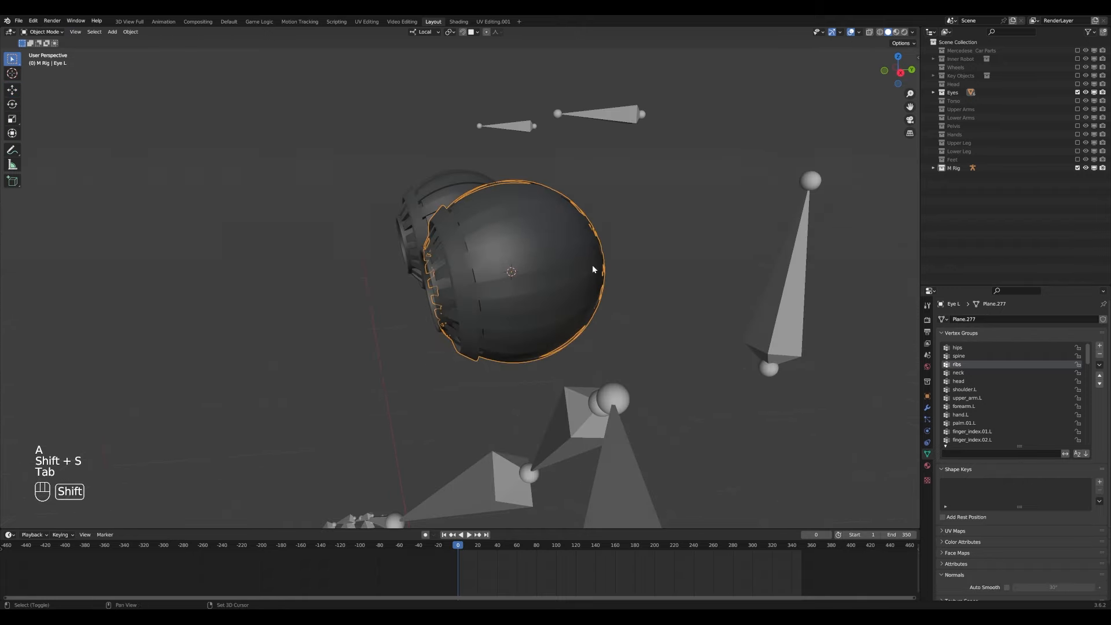
key("shift+s")
left_click(596, 324)
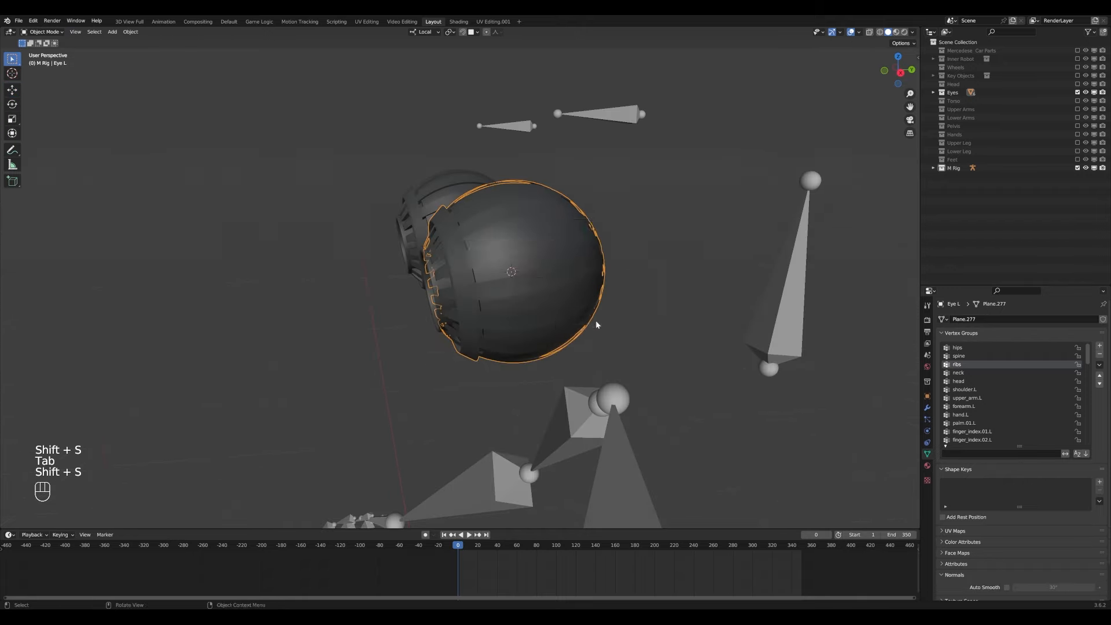
key("Tab")
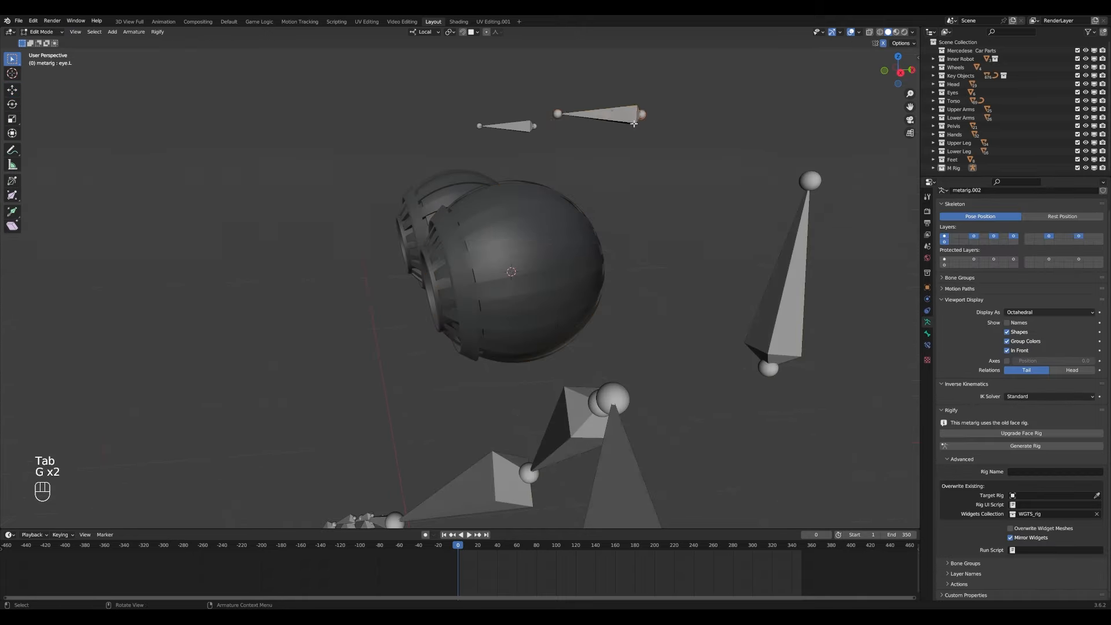
left_click(617, 117)
key("g")
right_click(636, 159)
key("shift+s")
left_click(665, 237)
key("KP_2")
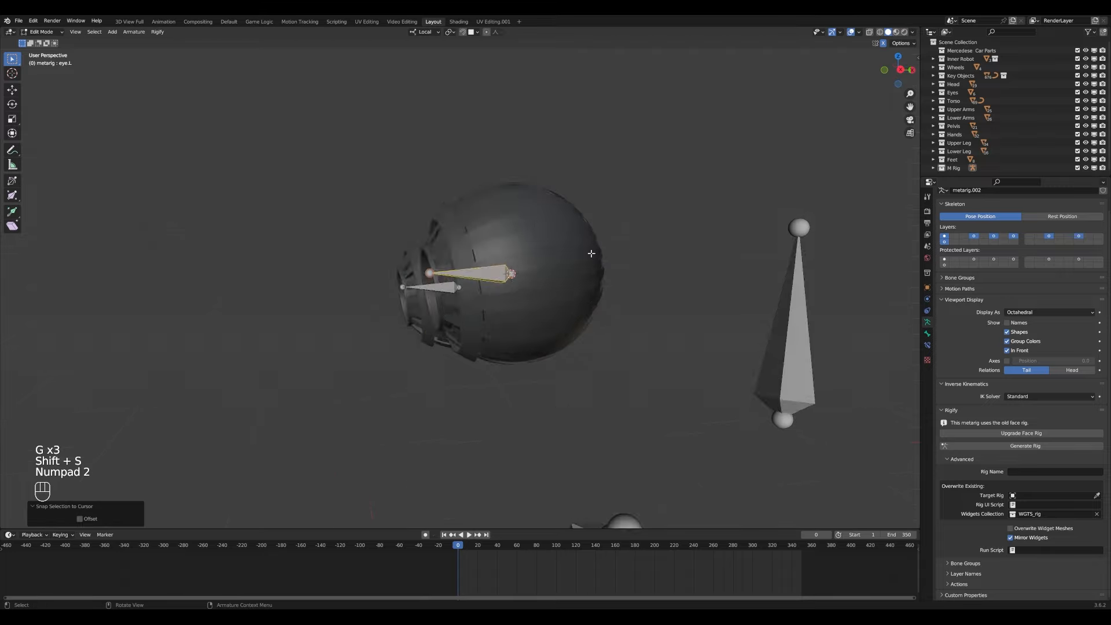
- Finish editing the metarig and check the repositioned eye bones inside the robot's head
key("KP_1")
key("KP_3")
key("z")
key("z")
key("Tab")
middle_click_drag(592, 253, 492, 302)
key("KP_Divide")
key("KP_Divide")
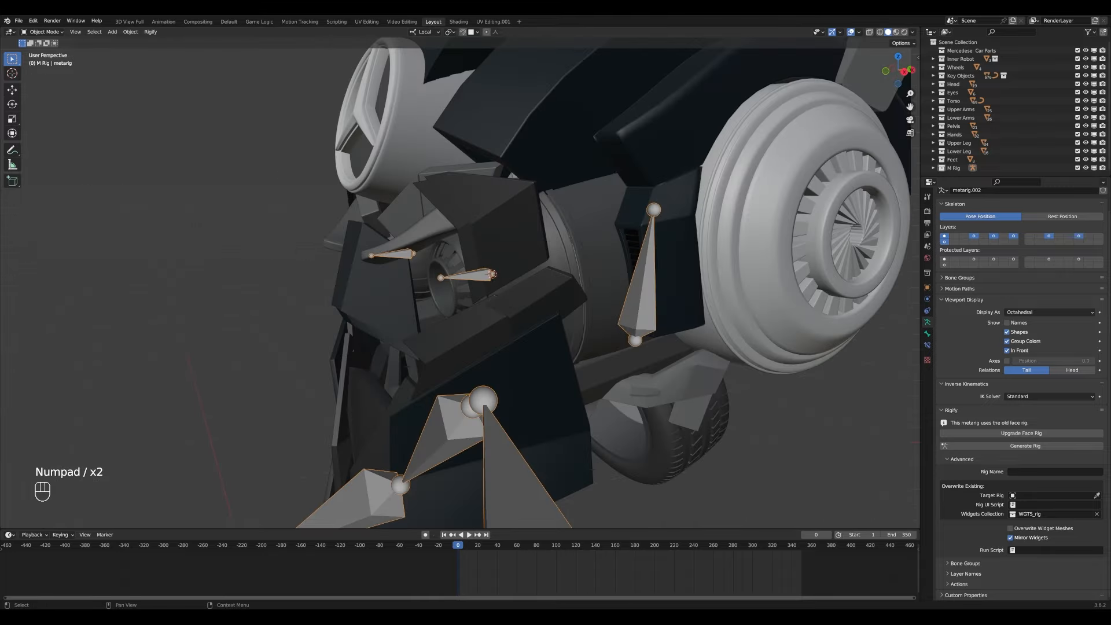
- Generate the Rigify control rig from the isolated metarig and show it together with the whole robot
key("KP_1")
key("KP_Divide")
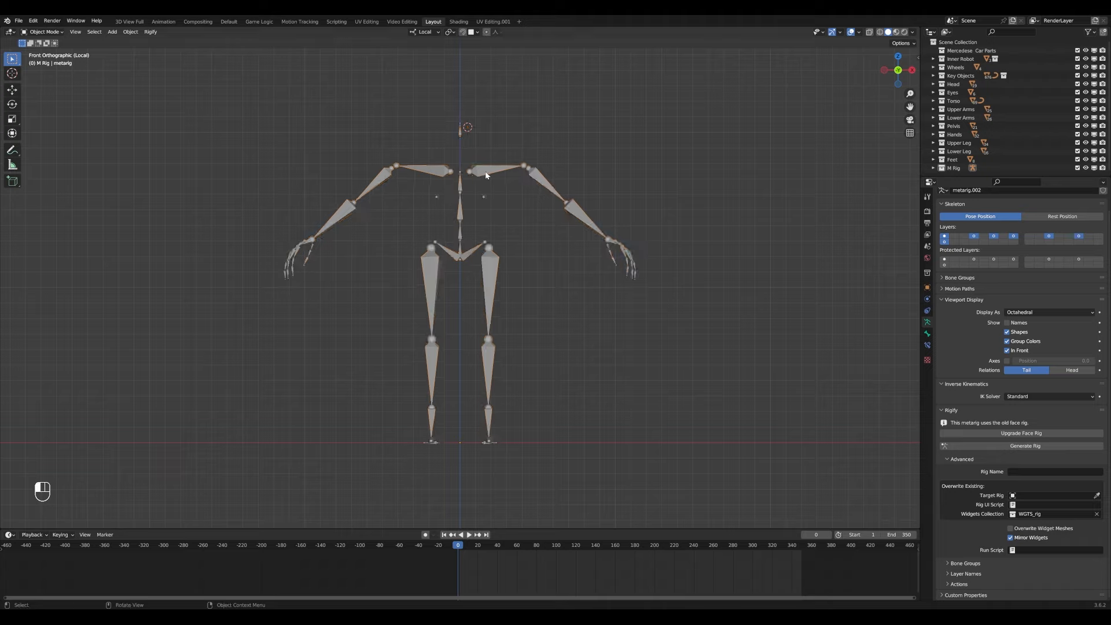
key("ctrl")
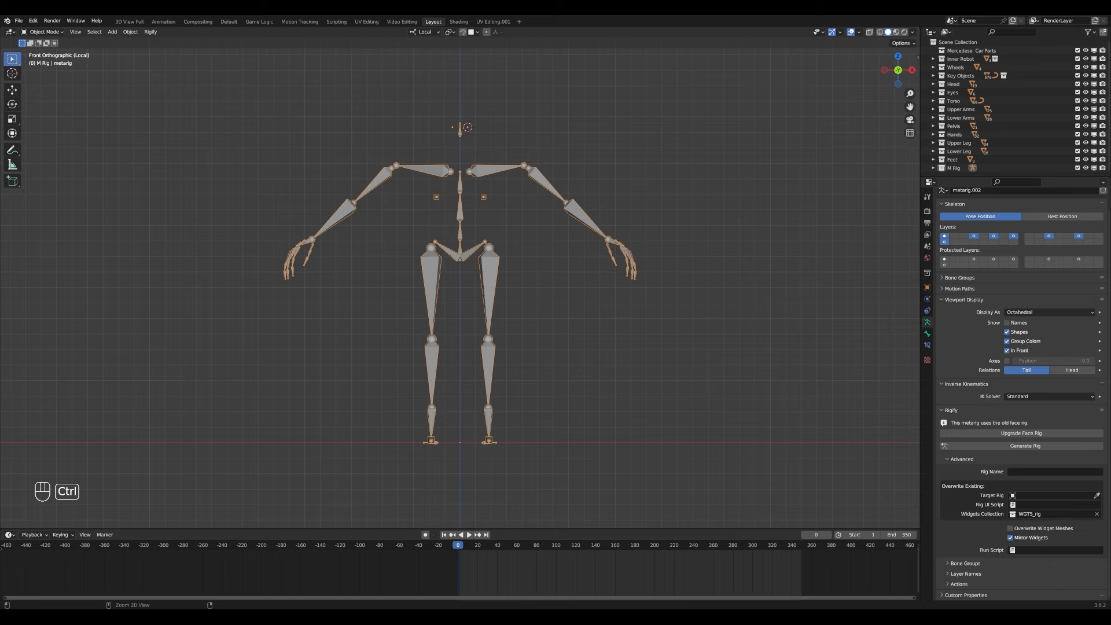
key("Delete")
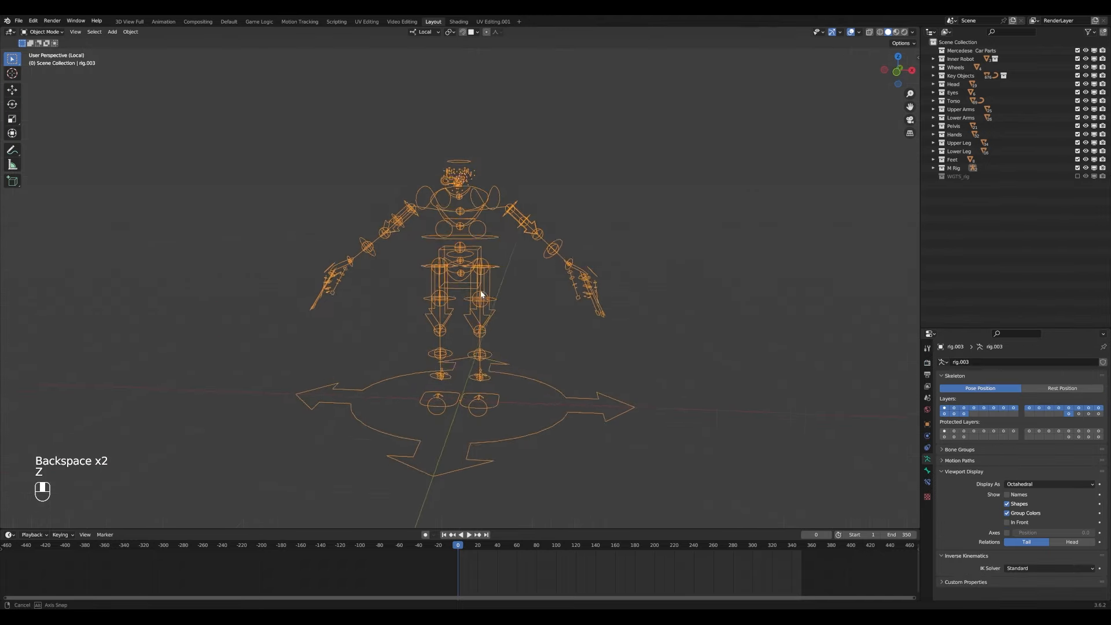
key("z")
middle_click_drag(483, 206, 472, 268)
key("KP_Divide")
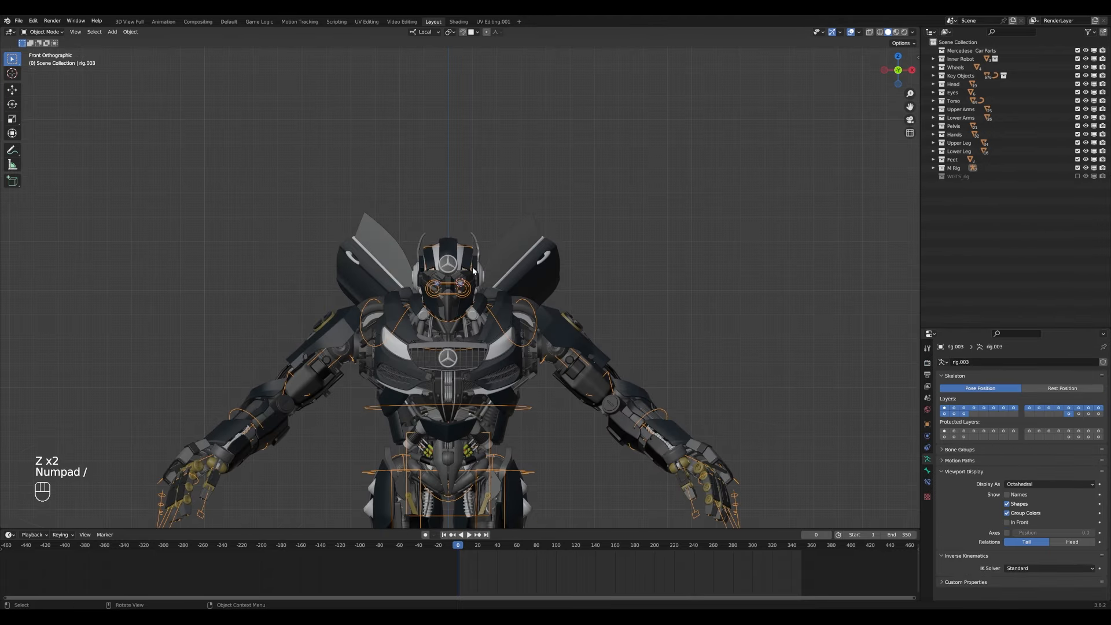
key("KP_Divide")
key("KP_Divide")
- Try moving the whole generated rig away from the robot, cancel, and briefly hide and reveal the rig
key("g")
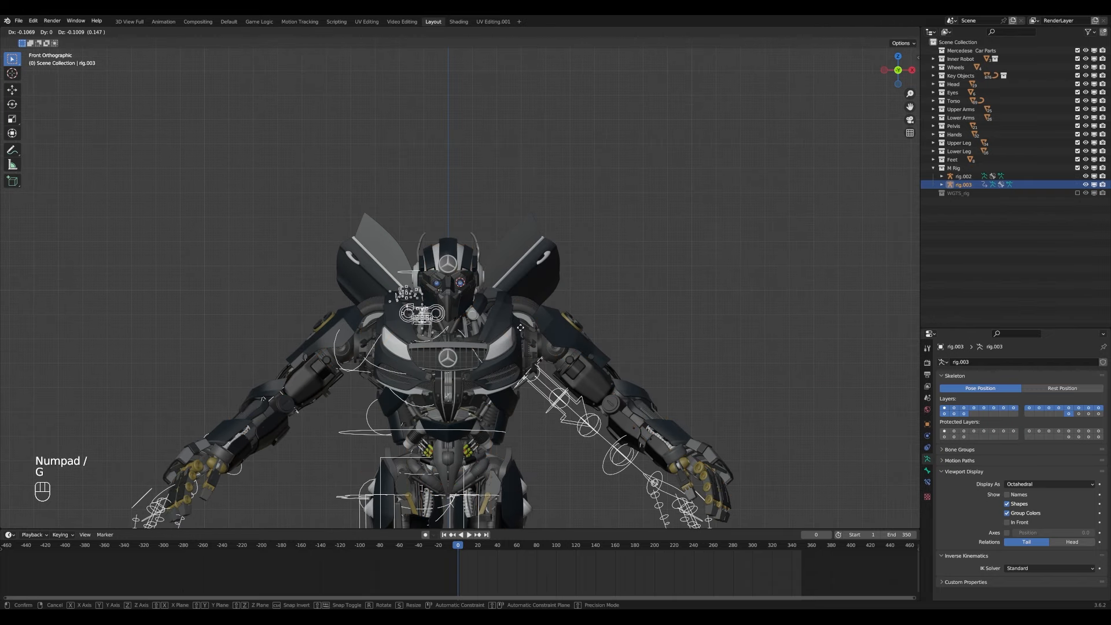
right_click(555, 290)
key("h")
middle_click_drag(525, 347, 567, 344, "shift")
key("alt+h")
key("alt+a")
- Switch the rig to Pose mode, isolate it and test-move the left hand's IK control
left_click(51, 32)
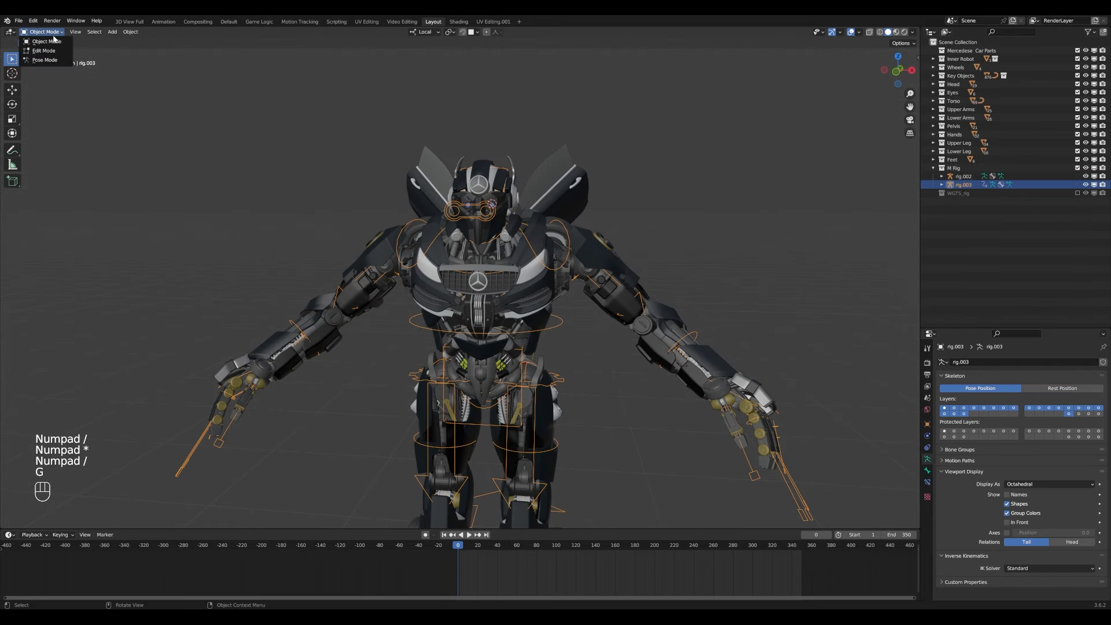
left_click(45, 60)
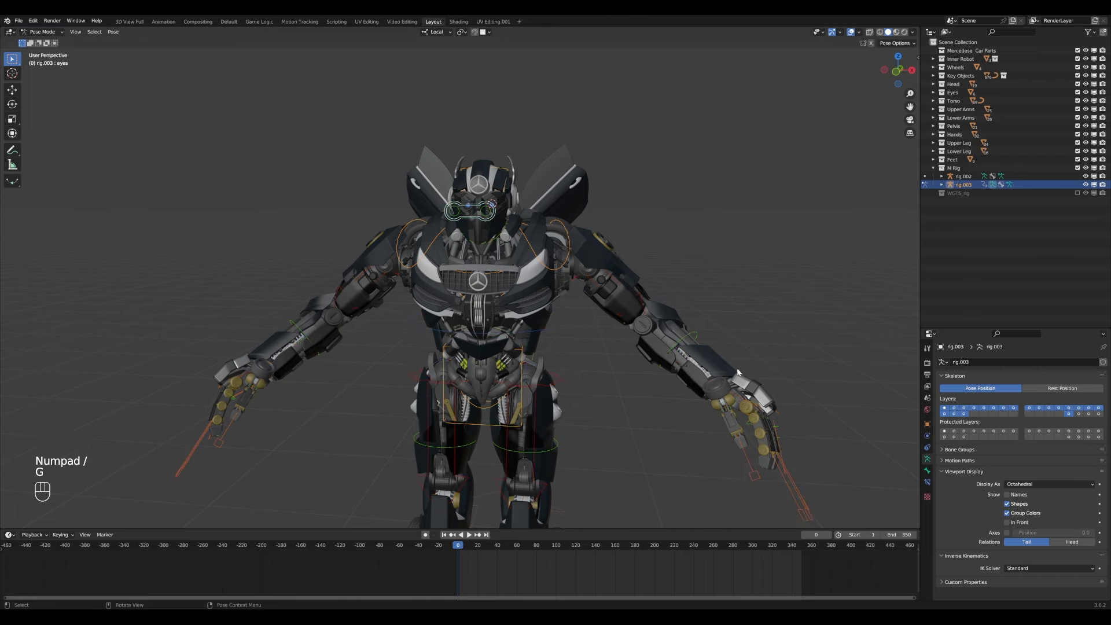
left_click(745, 422)
key("KP_Divide")
key("g")
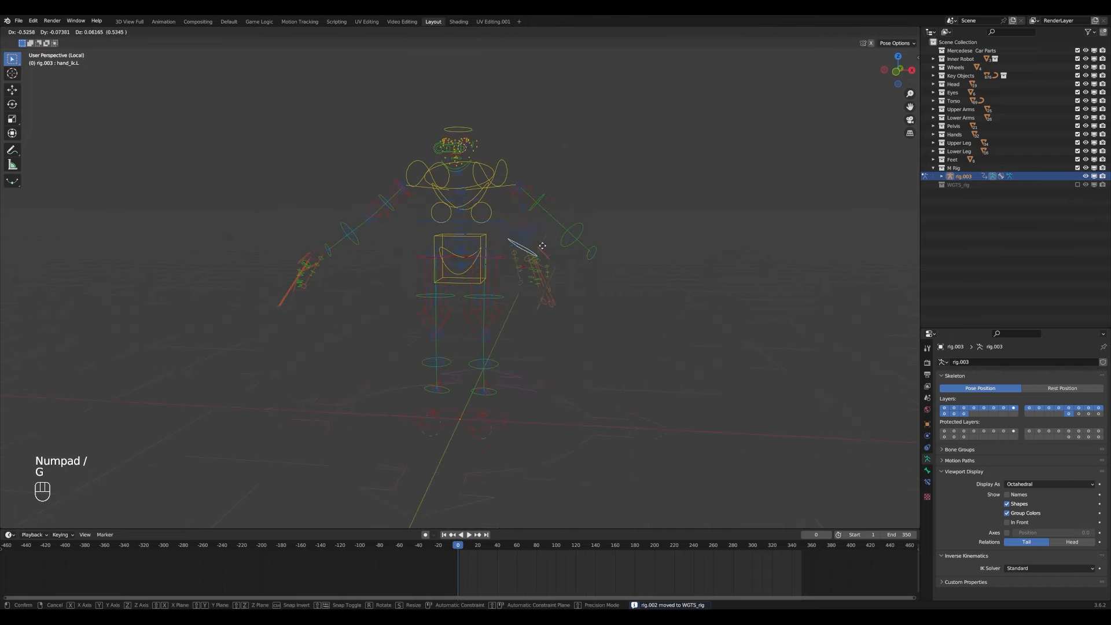
right_click(535, 248)
middle_click_drag(544, 247, 503, 284)
key("z")
- Test-move the left foot's IK control from several viewing angles, cancelling each move
left_click(496, 410)
key("g")
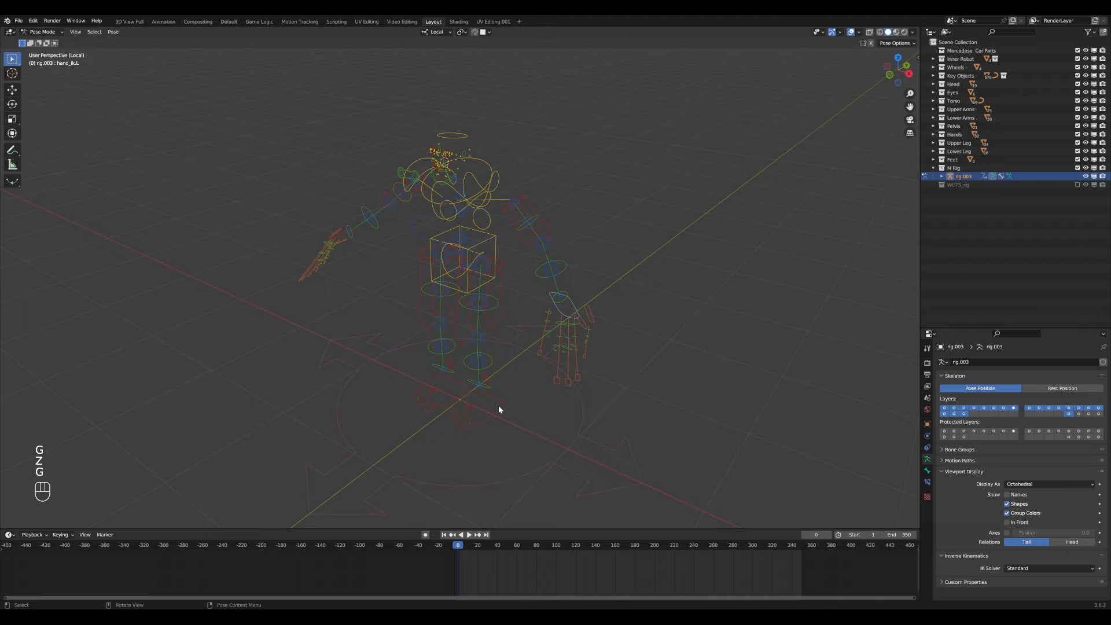
left_click(494, 409)
key("g")
right_click(495, 347)
middle_click_drag(499, 404, 467, 387)
key("g")
right_click(412, 278)
middle_click_drag(412, 278, 455, 375)
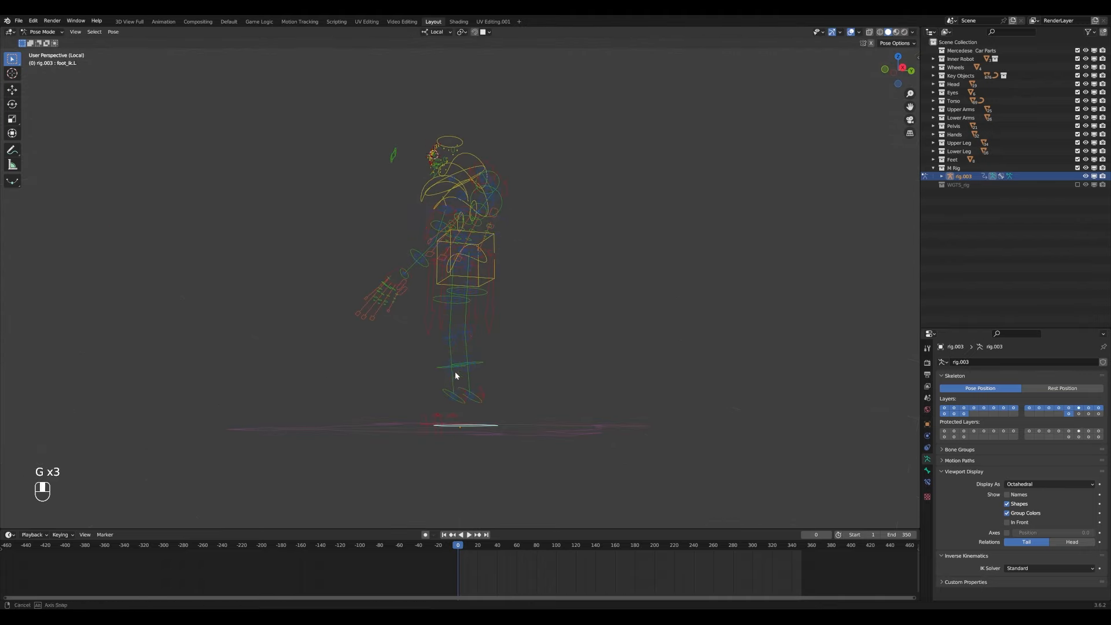
middle_click_drag(453, 414, 460, 436)
key("g")
key("z")
right_click(446, 392)
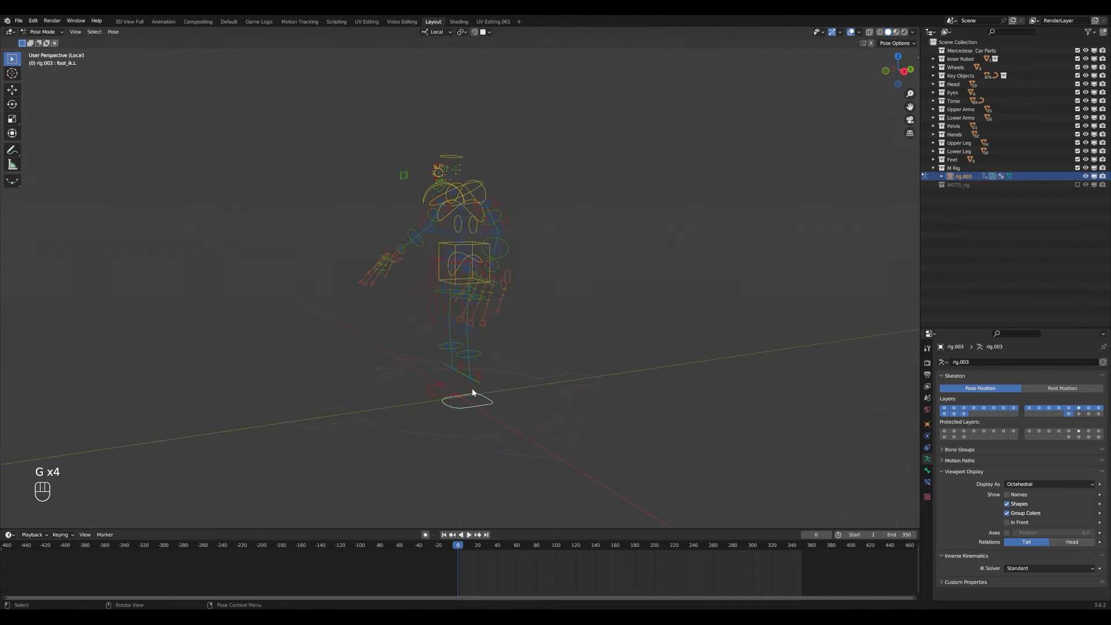
- Test-move the right foot's IK control in perspective and front view, cancelling each move
left_click(472, 390)
key("g")
right_click(447, 369)
key("KP_4")
key("KP_1")
scroll(447, 369, "up", 3)
key("g")
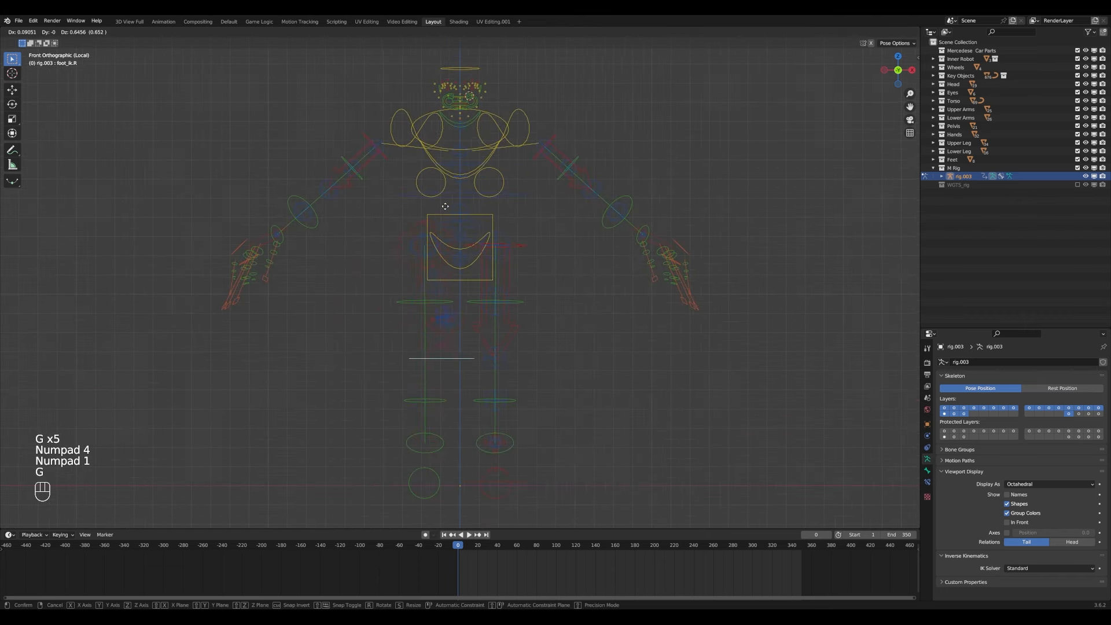
key("z")
right_click(457, 217)
- Test-move the left upper arm and hand controls, then return to Object mode with the whole robot shown
middle_click_drag(573, 136, 538, 265, "shift")
left_click(542, 264)
key("g")
right_click(590, 324)
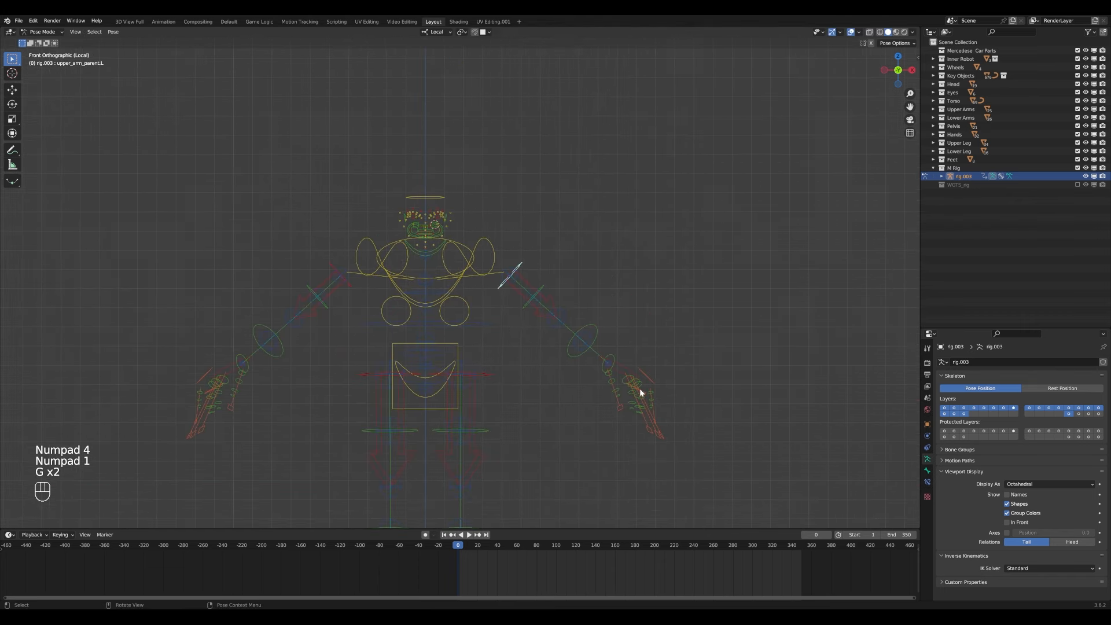
left_click(624, 362)
key("g")
right_click(635, 336)
left_click(42, 32)
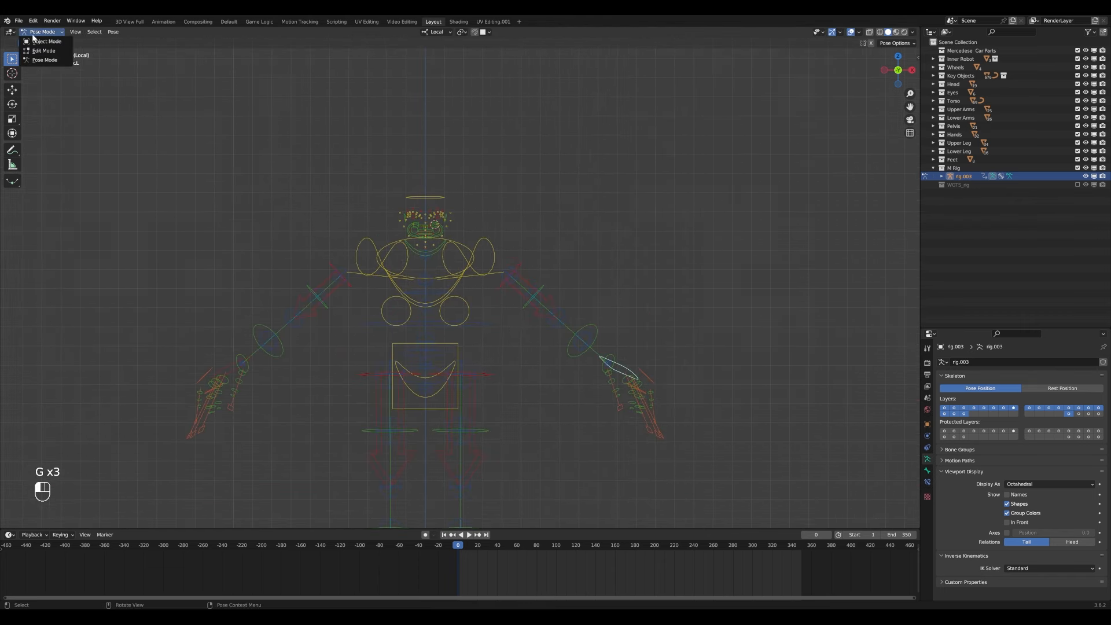
left_click(45, 39)
key("KP_Divide")
key("z")
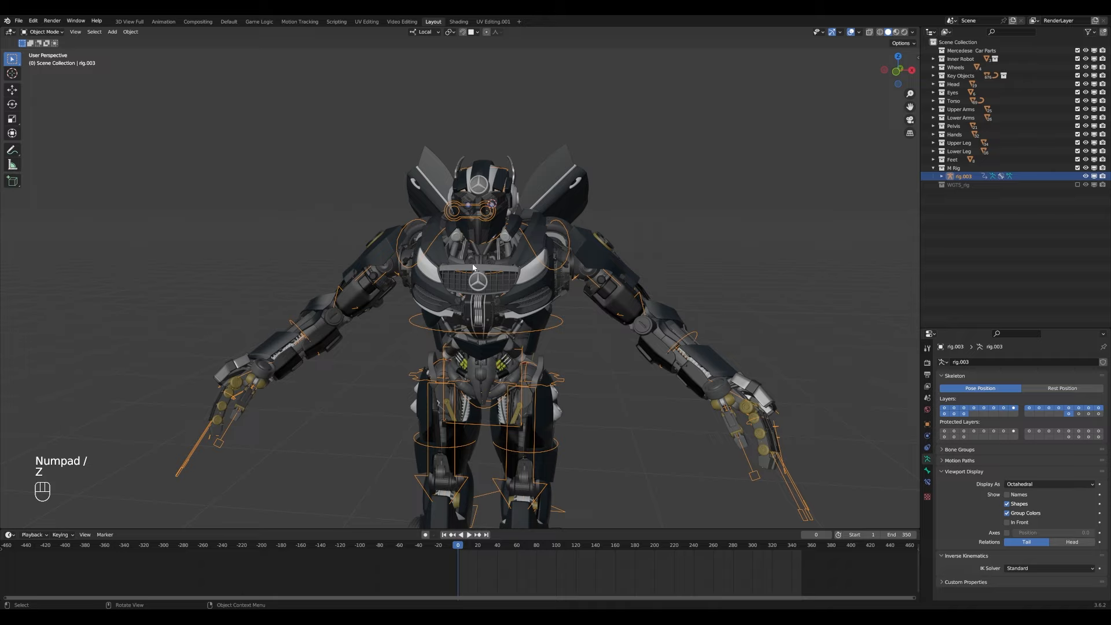
key("shift")
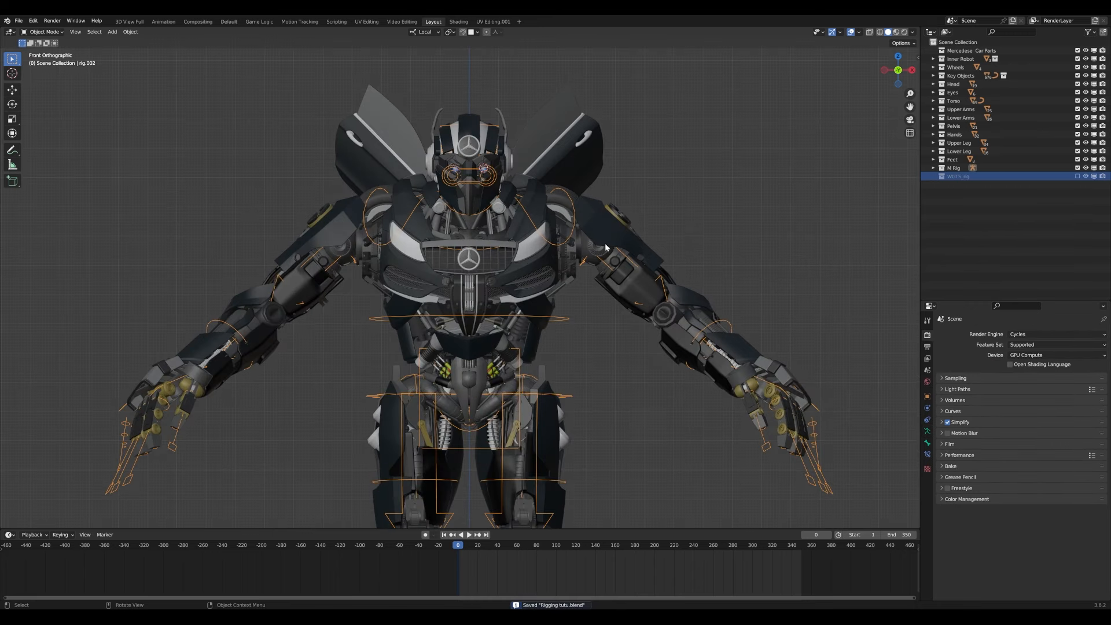
- Leave only the Key Objects, Hands and Rig collections enabled
left_click(1077, 83)
left_click_drag(1077, 93, 1077, 168)
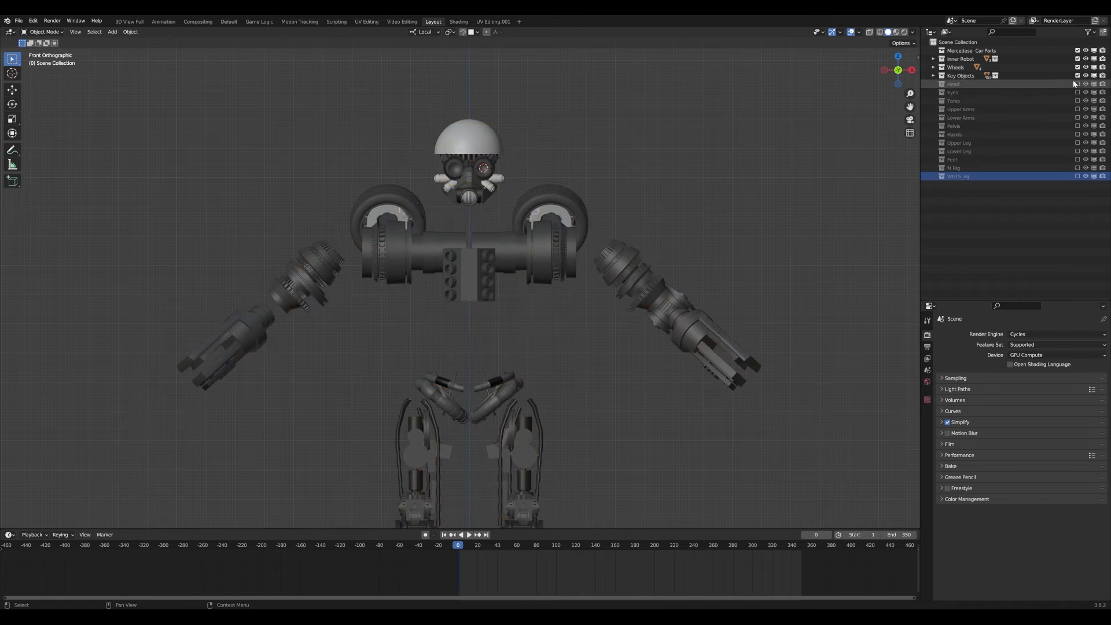
mouse_move(1077, 69)
left_mouse_down()
mouse_move(1078, 48)
mouse_move(1074, 91)
left_mouse_up()
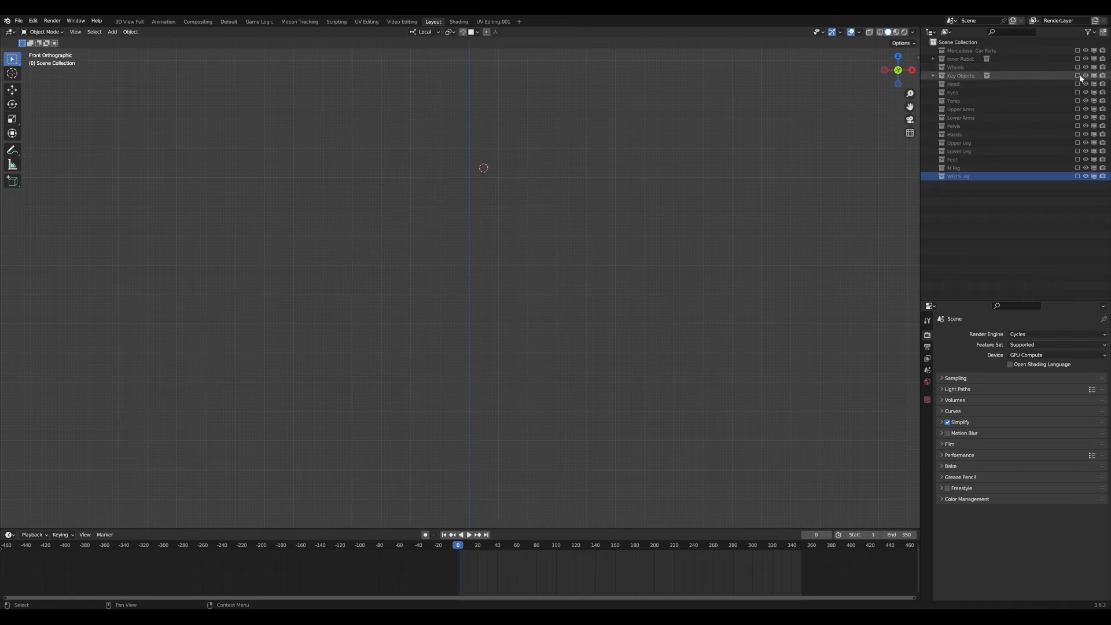
left_click(1077, 75)
left_click(1077, 176)
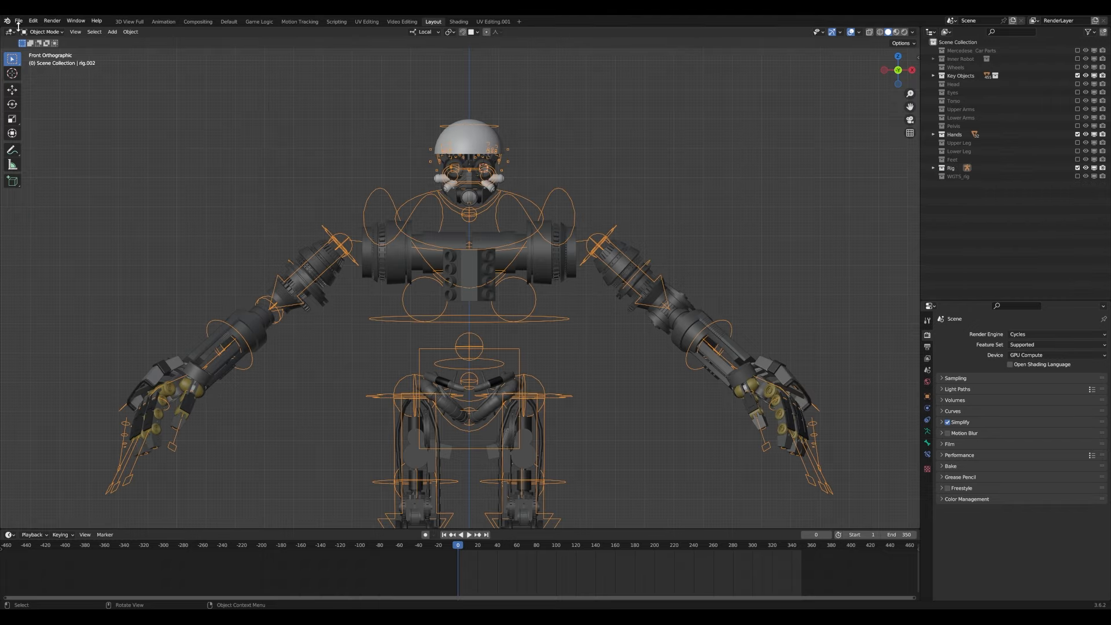
- Switch the rig to Pose mode, select the spine_fk.002 control below the chest and test its movement
left_click(36, 32)
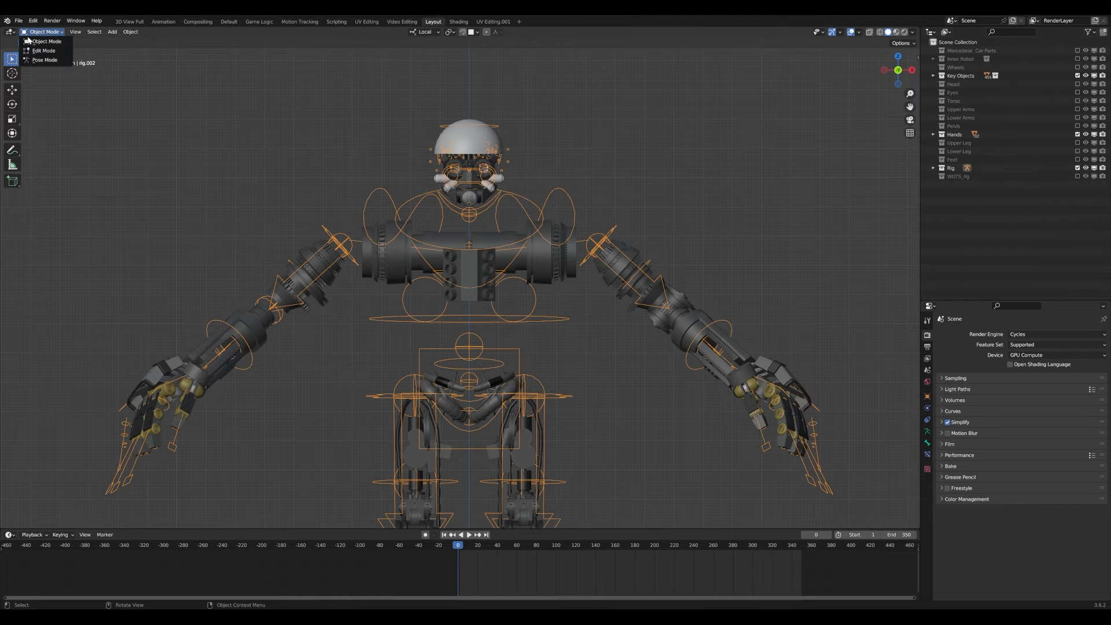
left_click(41, 60)
middle_click_drag(306, 145, 556, 319)
left_click(555, 322)
key("g")
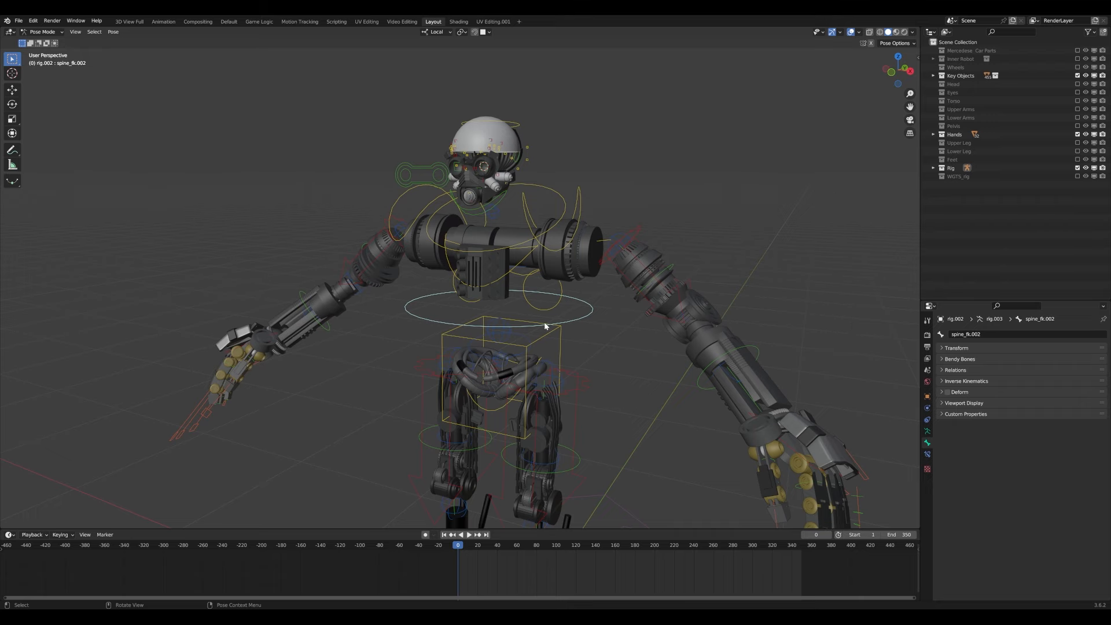
middle_click_drag(544, 323, 523, 309)
key("g")
right_click(561, 338)
scroll(563, 339, "up", 1)
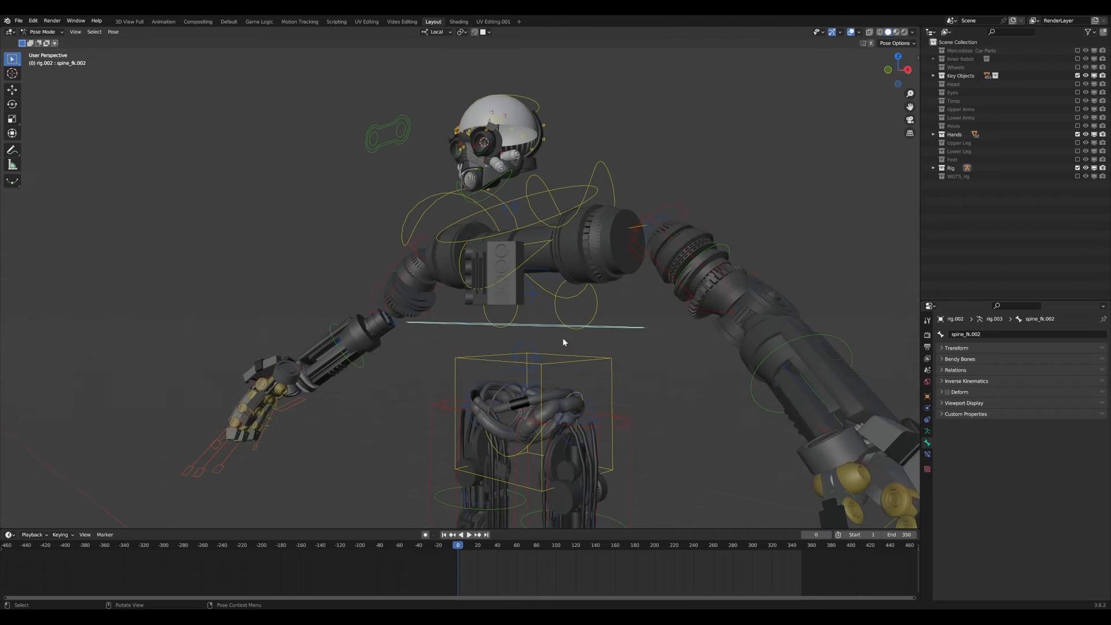
- Select the chest part in Object mode, add the rig to the selection and return to Pose mode with spine_fk.002 active
key("ctrl+Tab")
left_click(497, 300)
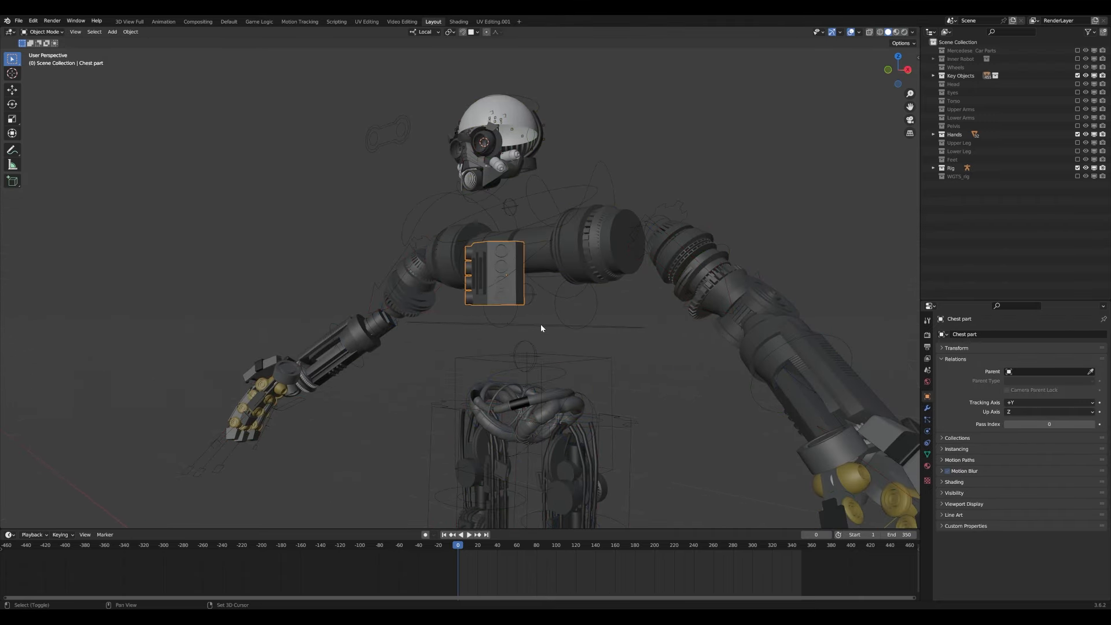
left_click(541, 326, "shift")
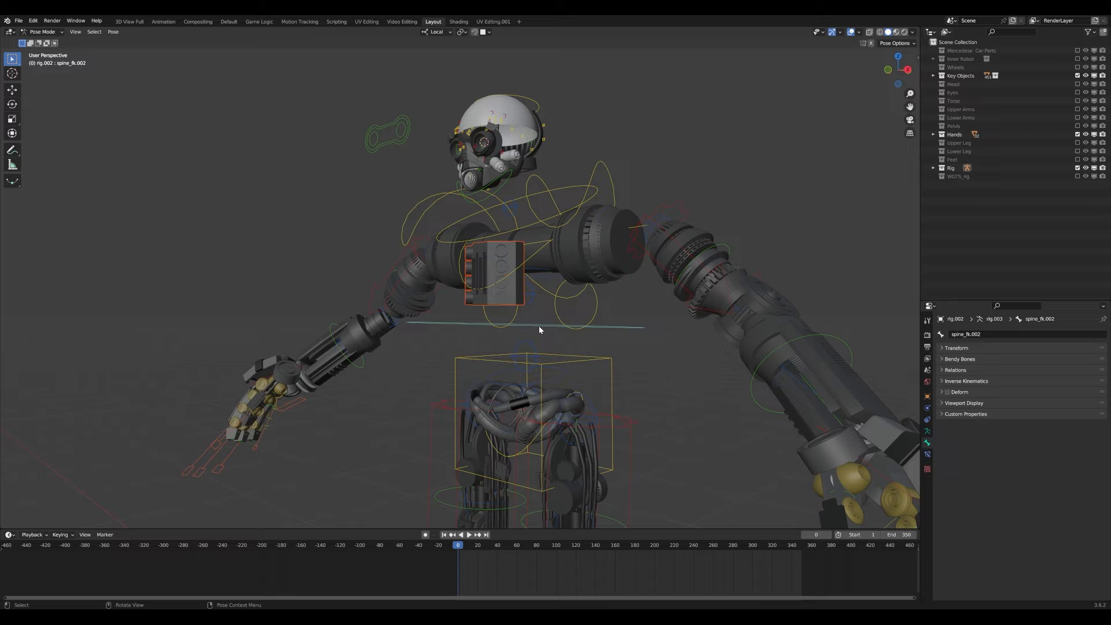
middle_click_drag(538, 325, 537, 350)
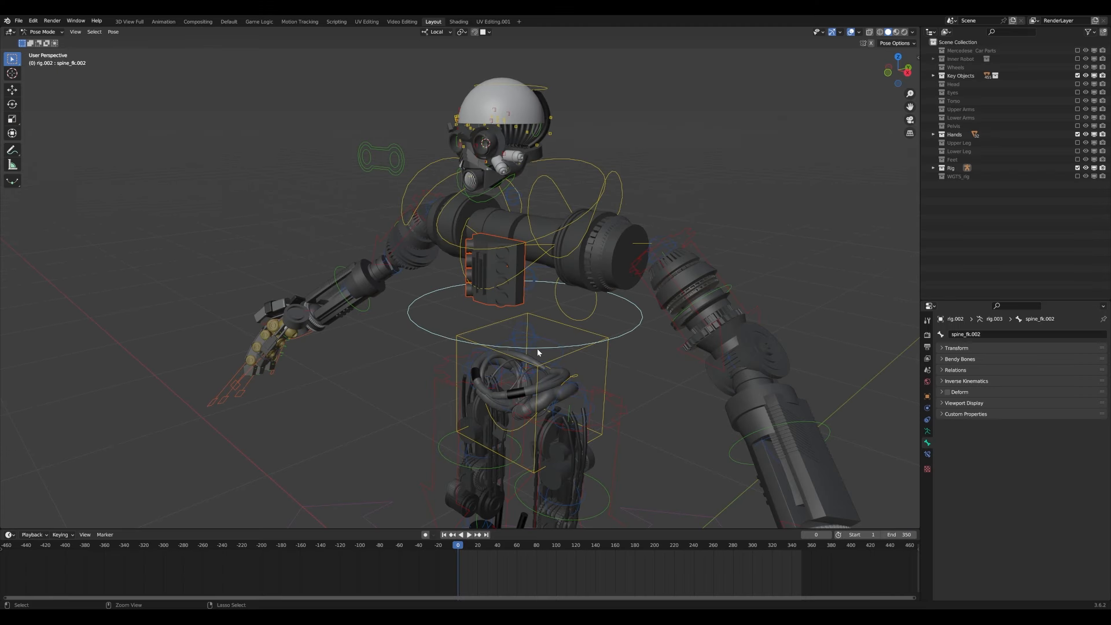
- Parent the chest part to the rig's spine_fk.002 bone
key("ctrl+p")
key("Down")
key("Down")
key("Down")
key("Down")
key("Down")
key("Down")
key("Down")
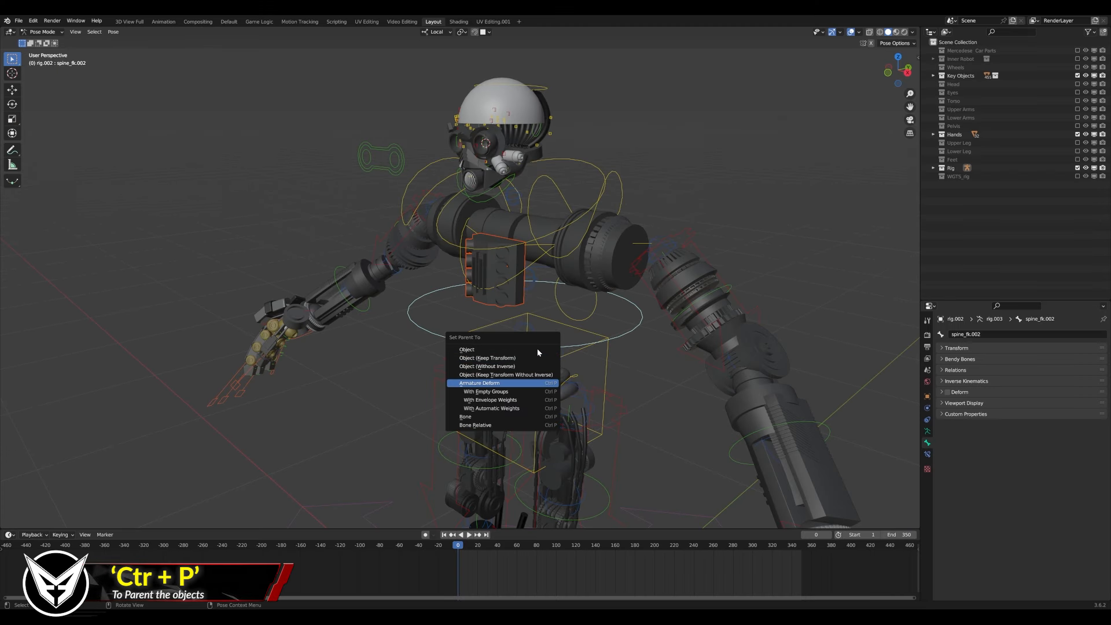
key("Return")
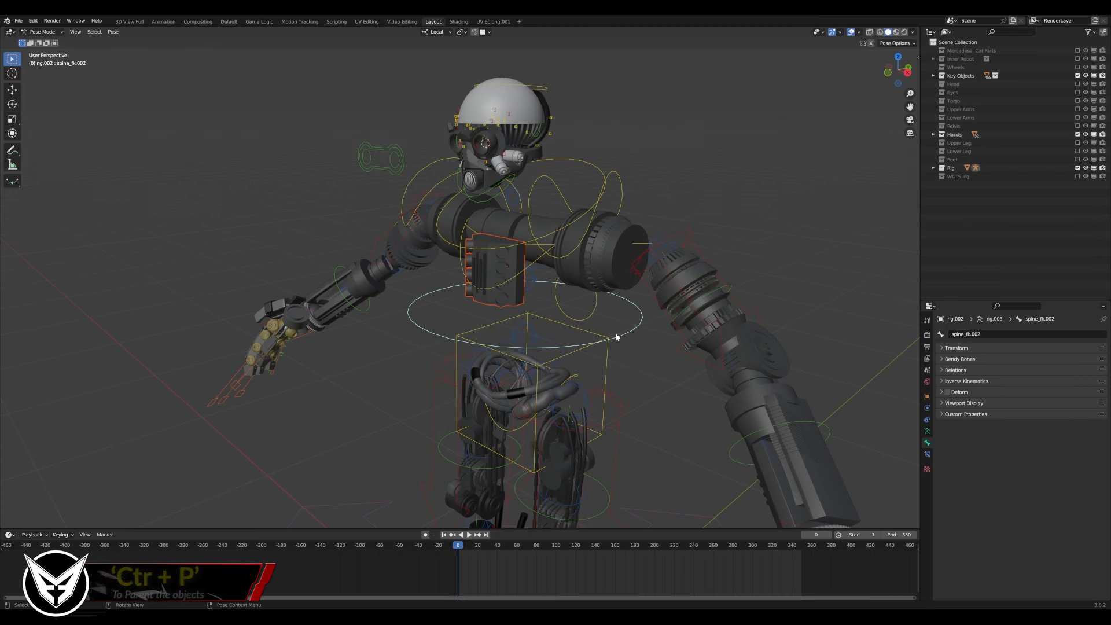
middle_click_drag(615, 332, 608, 322)
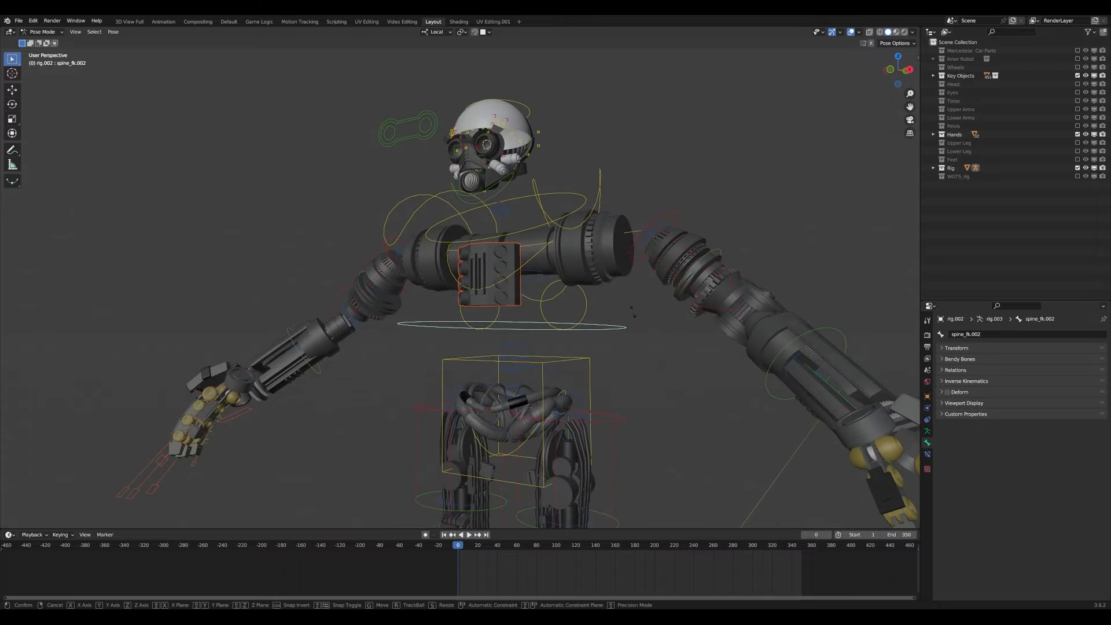
- Test the chest part's rotation with the spine_fk.002 control
key("r")
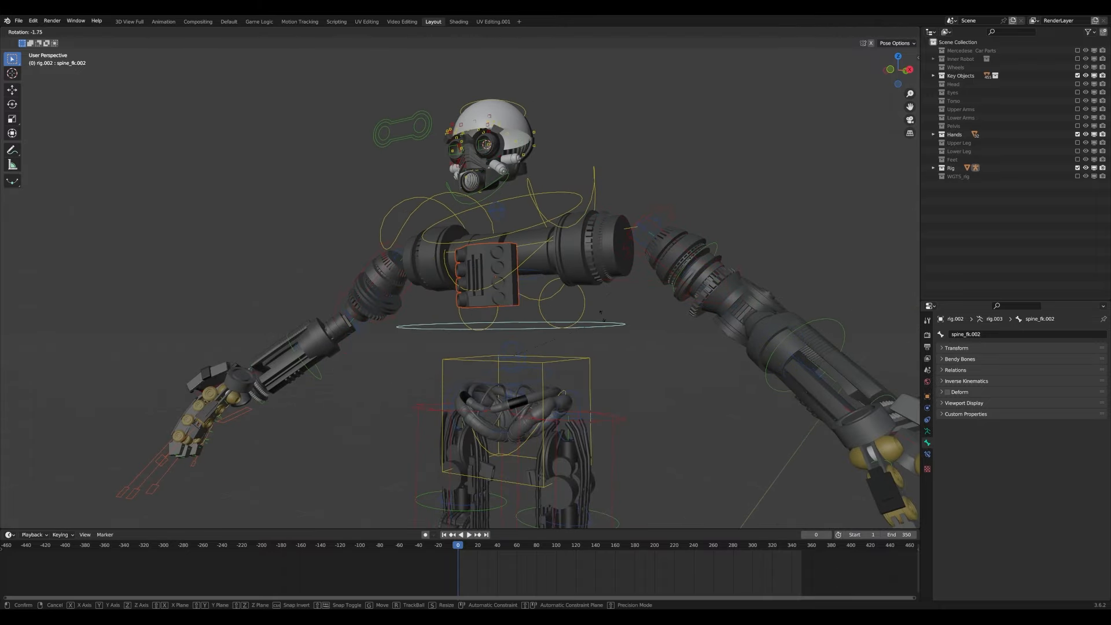
left_click(577, 262)
middle_click_drag(576, 262, 591, 263)
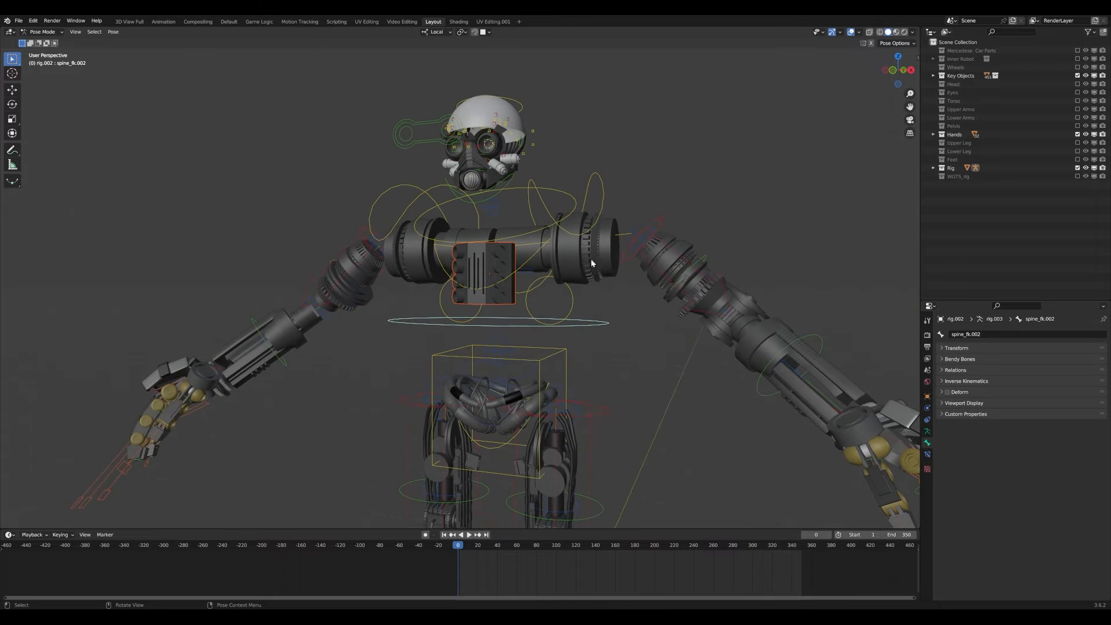
- Test-move the shoulder.L control and parent the left shoulder part to that bone
left_click(599, 220)
key("g")
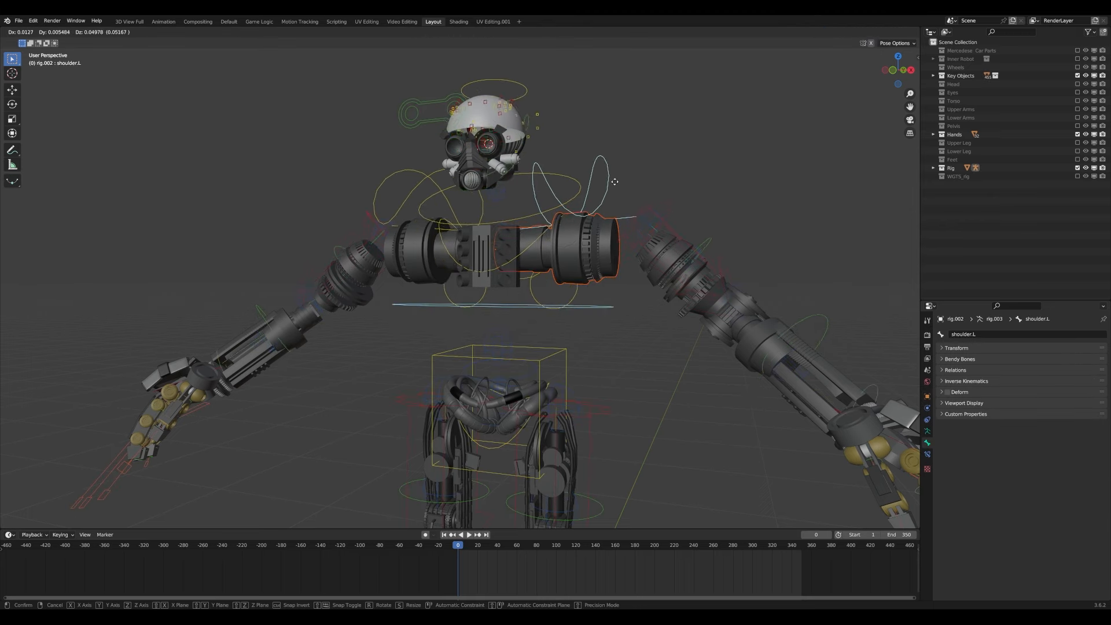
right_click(615, 182)
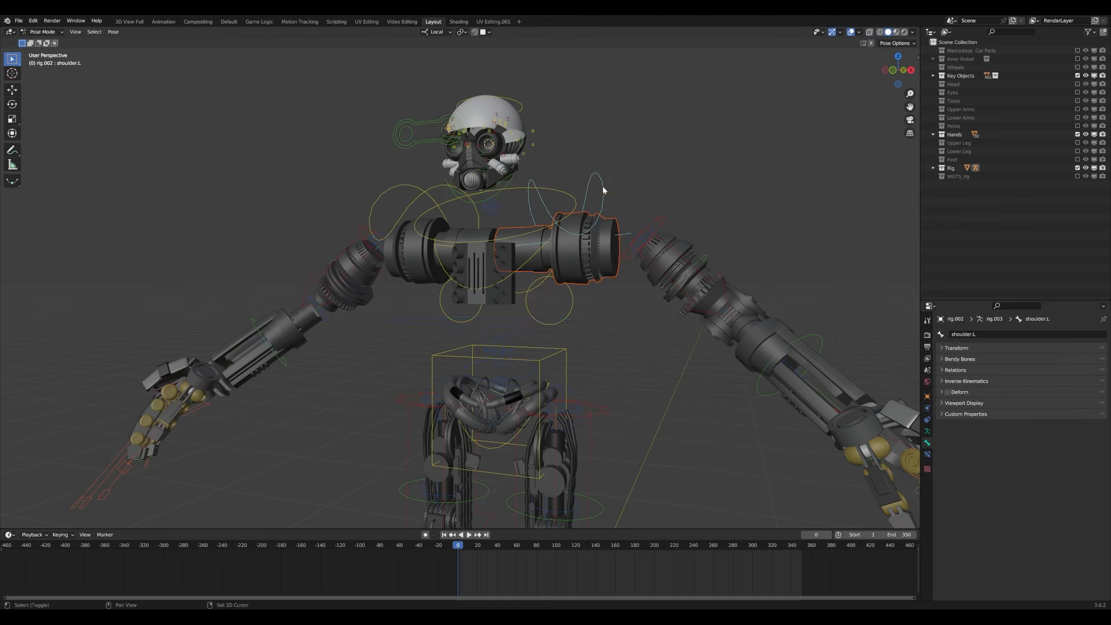
key("ctrl+p")
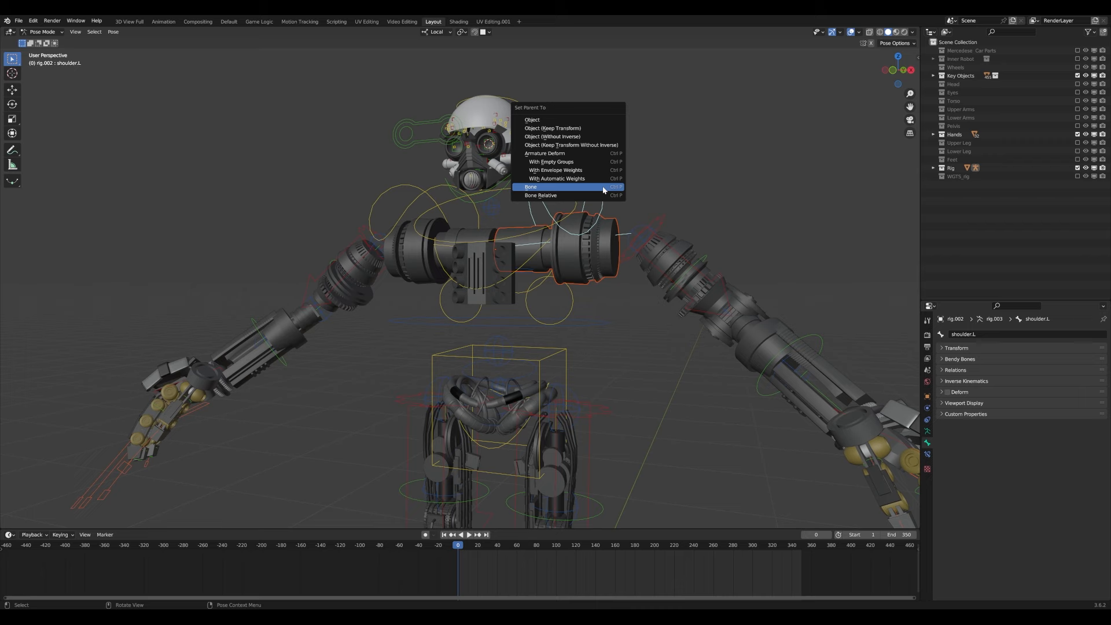
left_click(604, 189)
- Select the Sholder R part in Object mode, add the rig, and parent the part to the shoulder.R bone
left_click(394, 255)
left_click(396, 254)
middle_click_drag(347, 225, 427, 216)
left_click(377, 251)
key("ctrl+Tab")
left_click(378, 251)
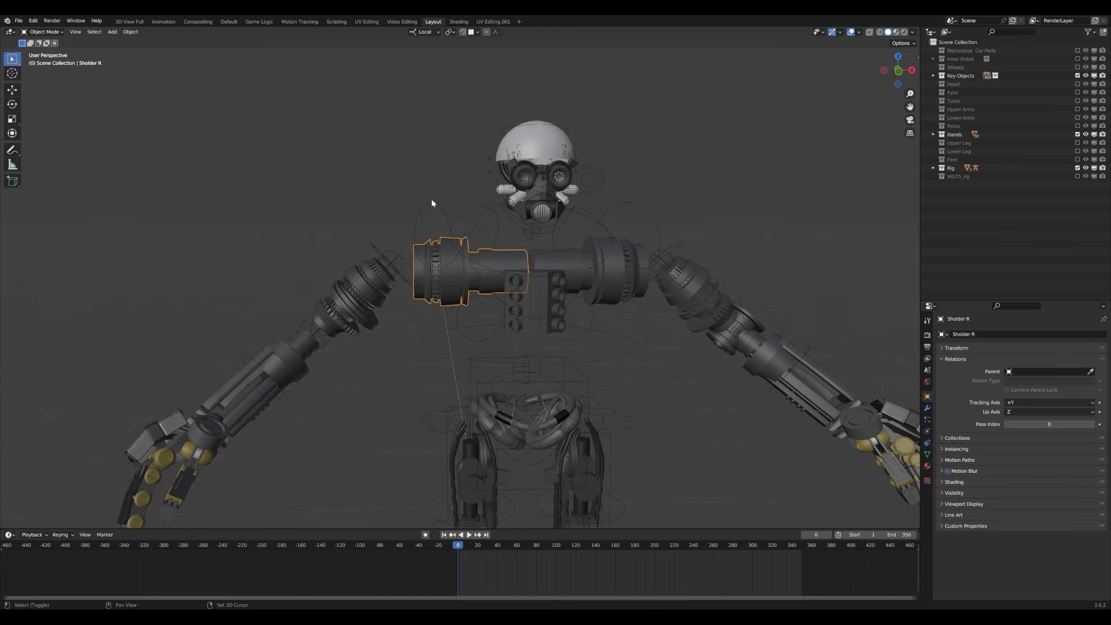
left_click(432, 199, "shift")
key("ctrl+Tab")
left_click(433, 207)
key("ctrl+p")
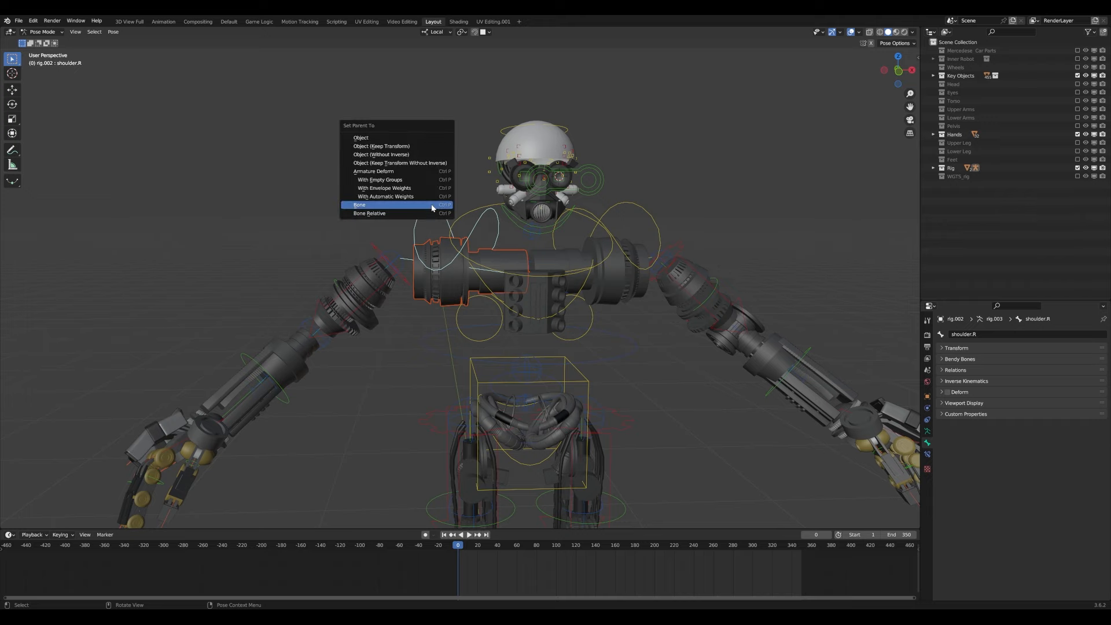
left_click(433, 206)
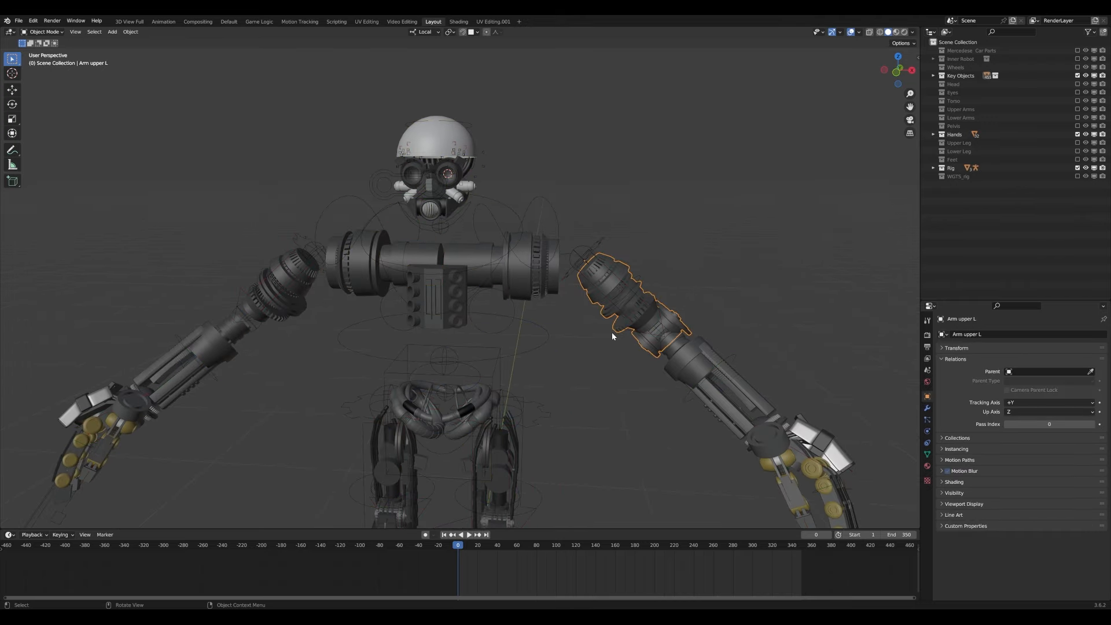
- Select the upper_arm_tweak.L control at the top of the left arm in Pose mode and test its movement
middle_click_drag(612, 336, 596, 347)
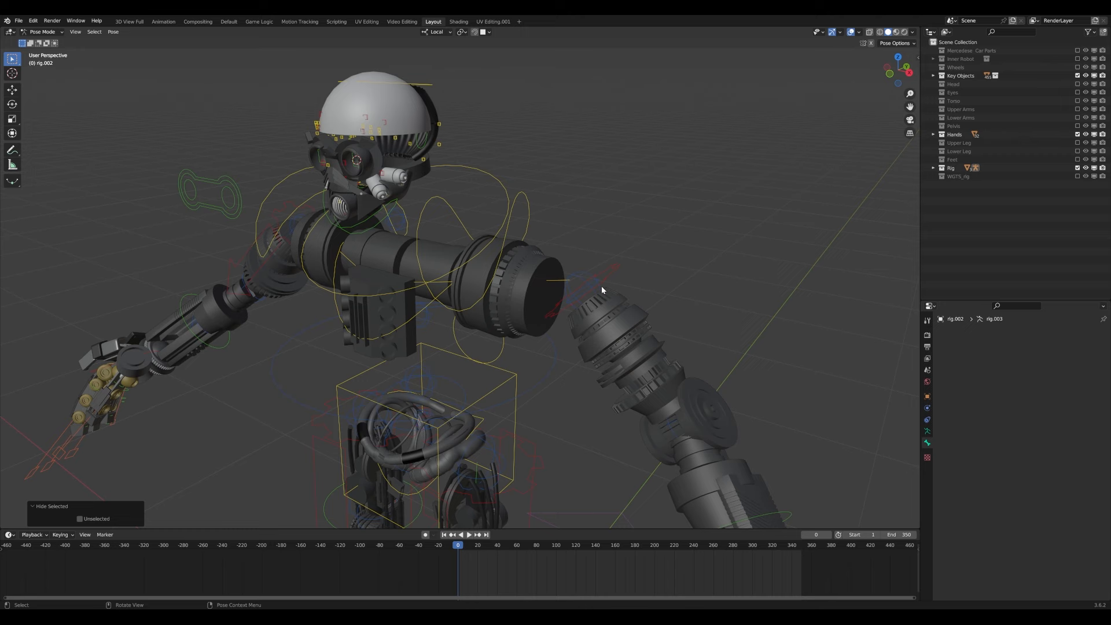
left_click(602, 286)
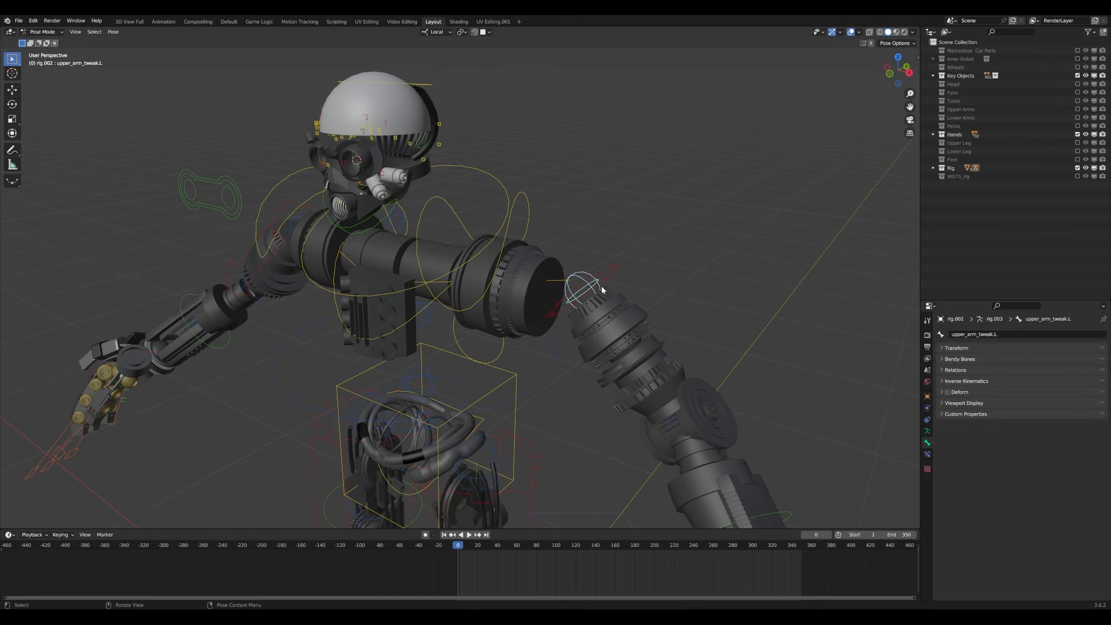
middle_click_drag(613, 340, 632, 321)
key("g")
right_click(631, 319)
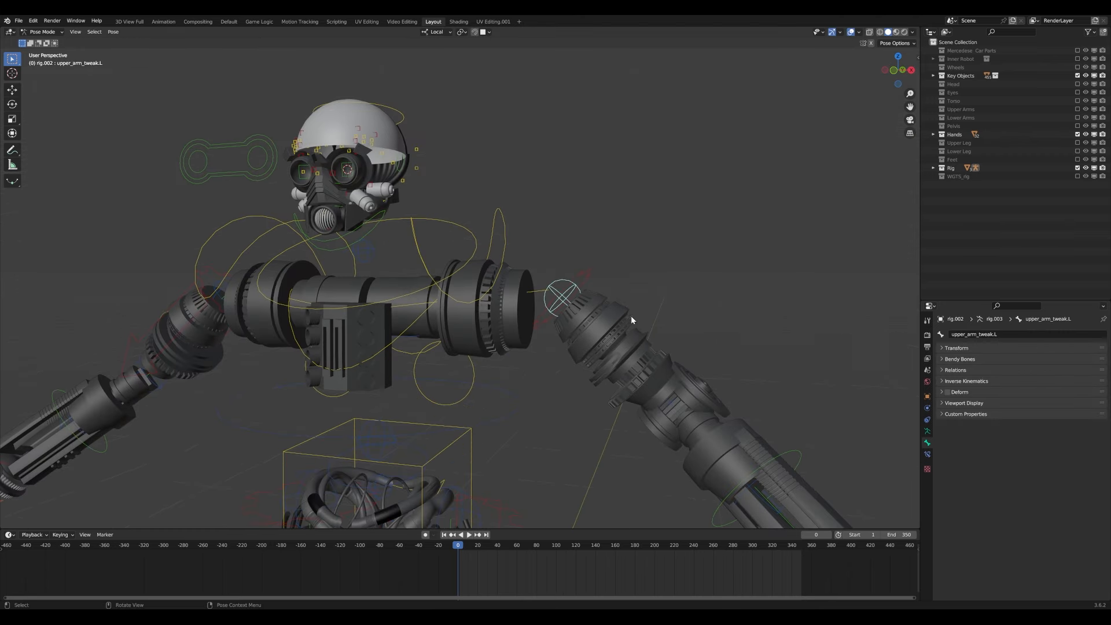
key("g")
right_click(618, 316)
- Select Arm upper L together with the rig and parent it to the upper_arm_tweak.L bone
key("ctrl+Tab")
left_click(591, 306)
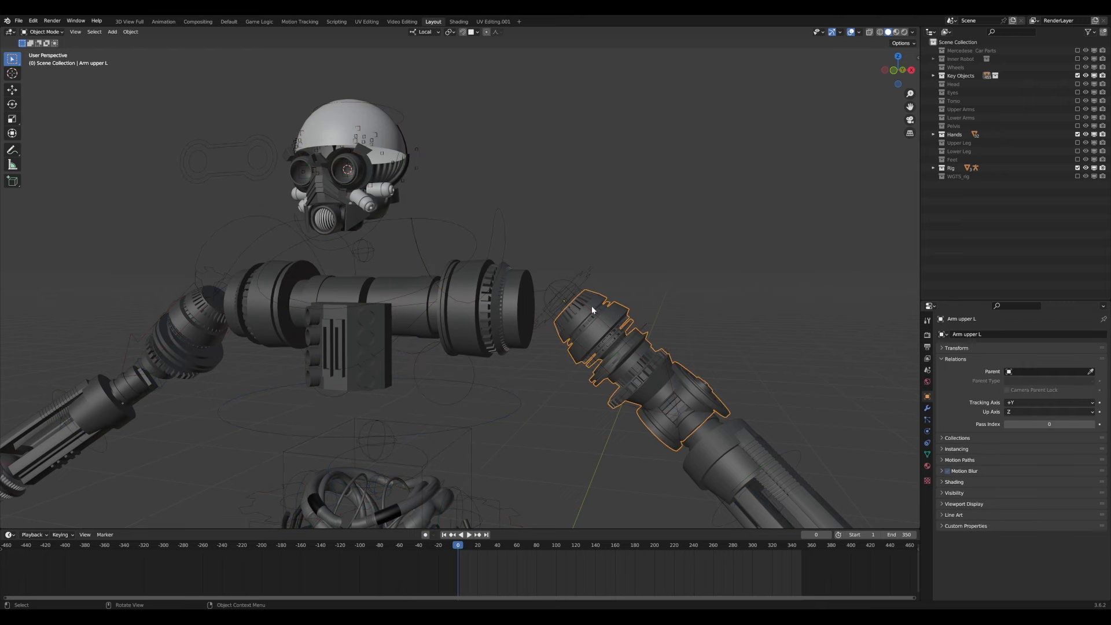
scroll(592, 306, "up", 4)
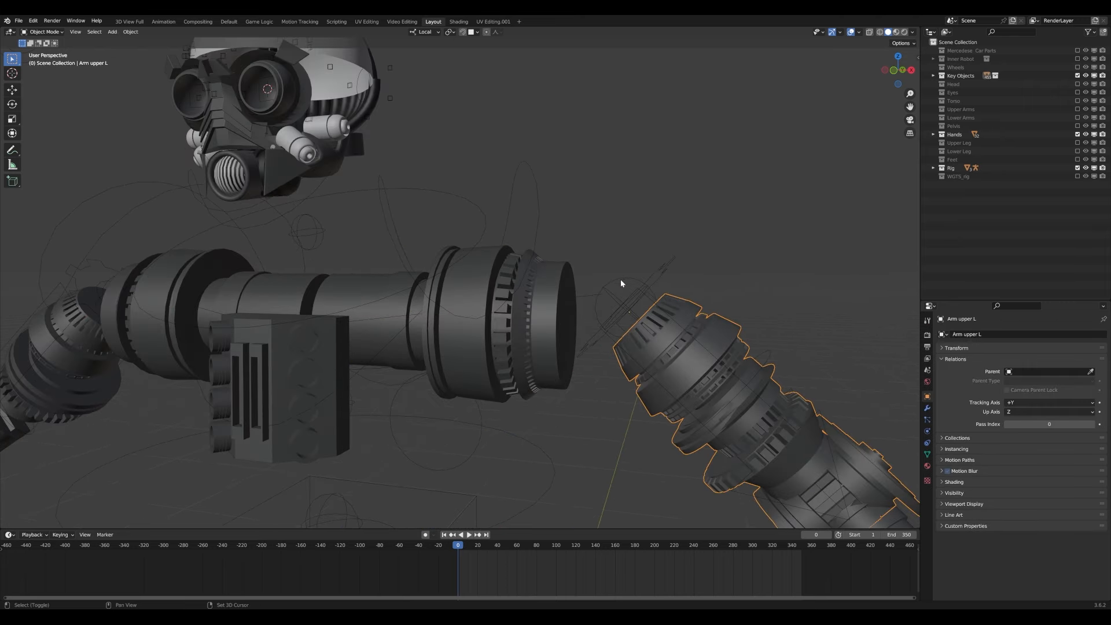
key("ctrl+Tab")
key("ctrl+p")
left_click(618, 278)
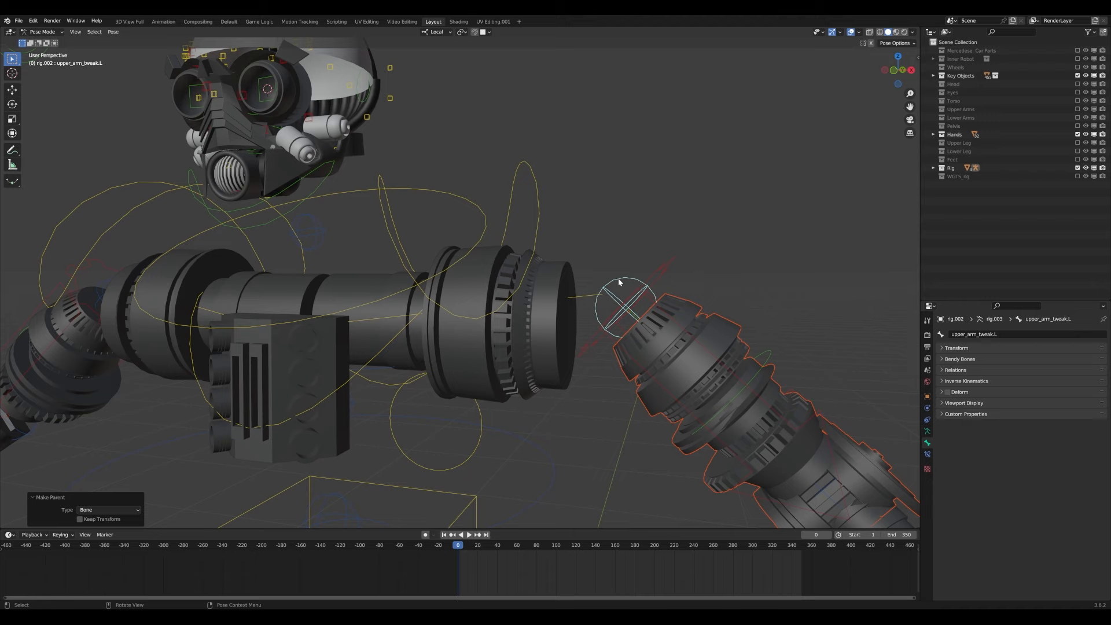
- Select Arm upper R together with the rig and parent it to the upper_arm_tweak.R bone
scroll(618, 278, "down", 6)
left_click(229, 324)
middle_click_drag(229, 324, 364, 308)
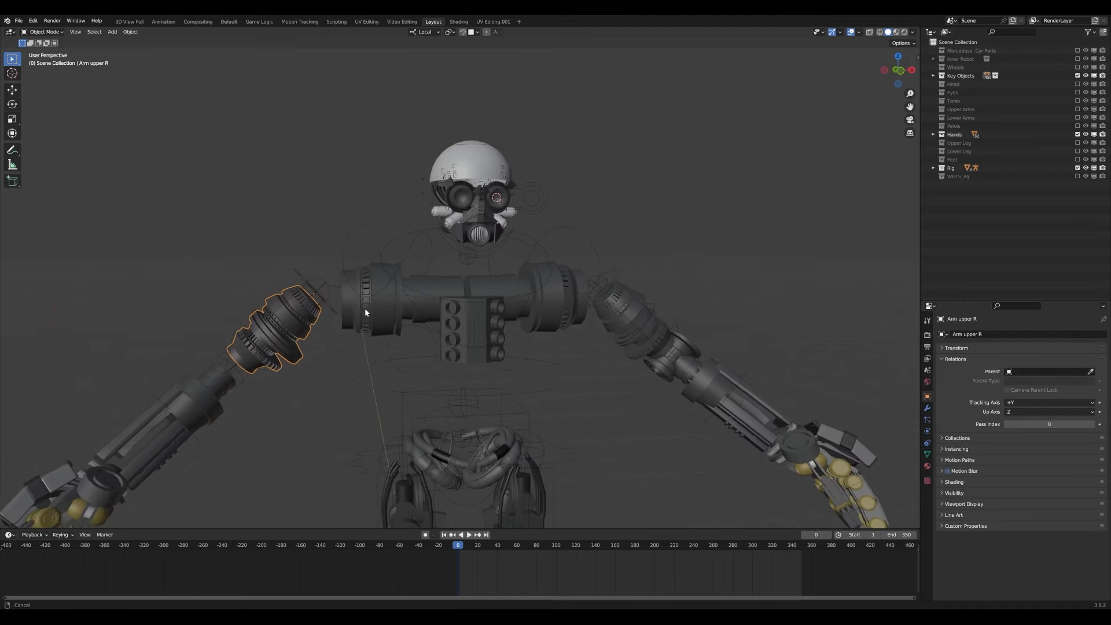
scroll(244, 279, "up", 5)
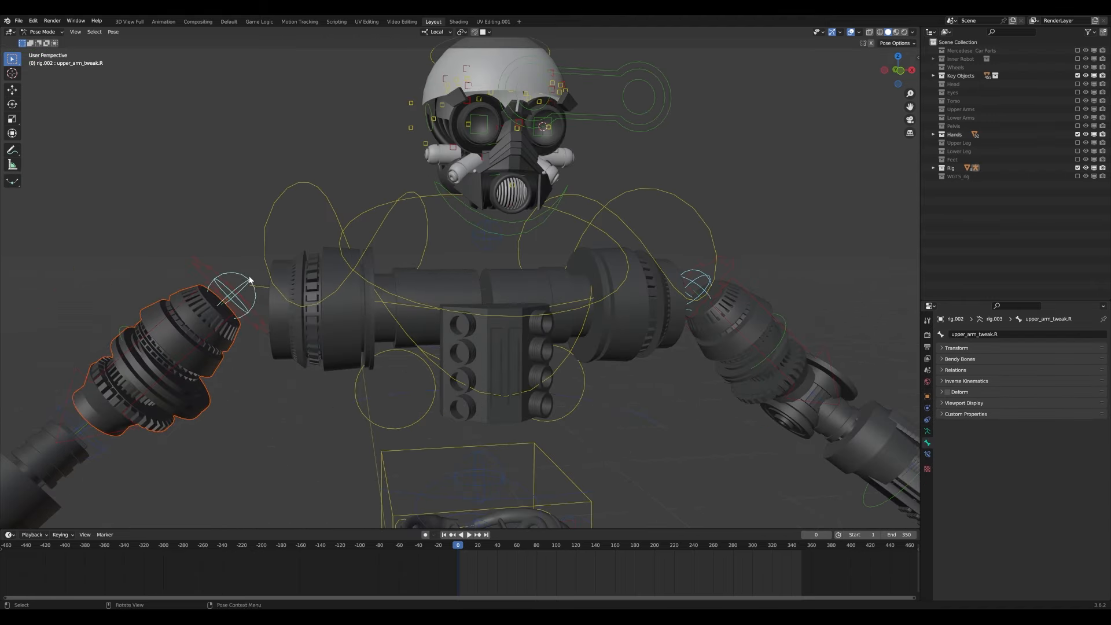
left_click(247, 265)
- Select Arm lower R in Object mode, add the rig, and parent the part to the forearm_tweak.R bone
scroll(246, 265, "down", 8)
middle_click_drag(247, 265, 394, 347)
scroll(423, 317, "up", 6)
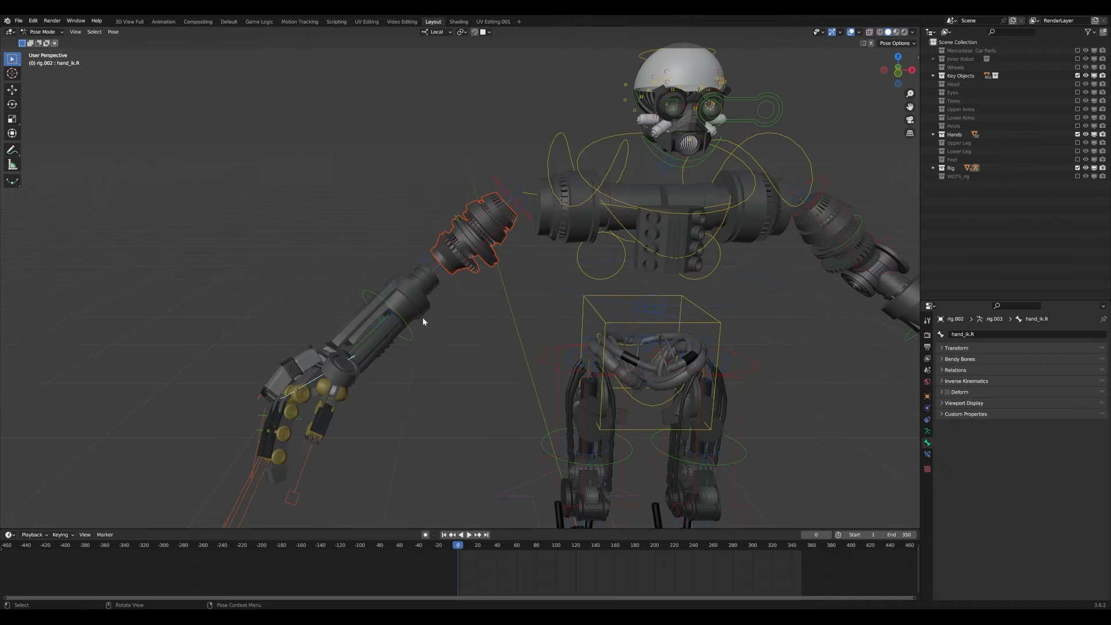
key("ctrl+Tab")
left_click(530, 292)
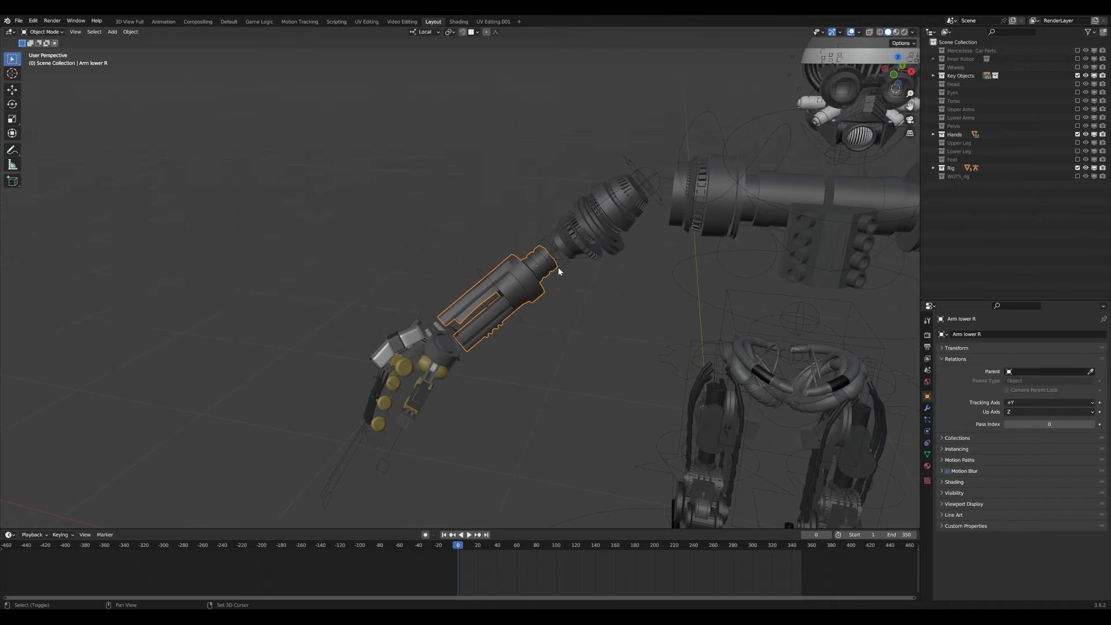
scroll(558, 267, "down", 3)
scroll(491, 315, "up", 5)
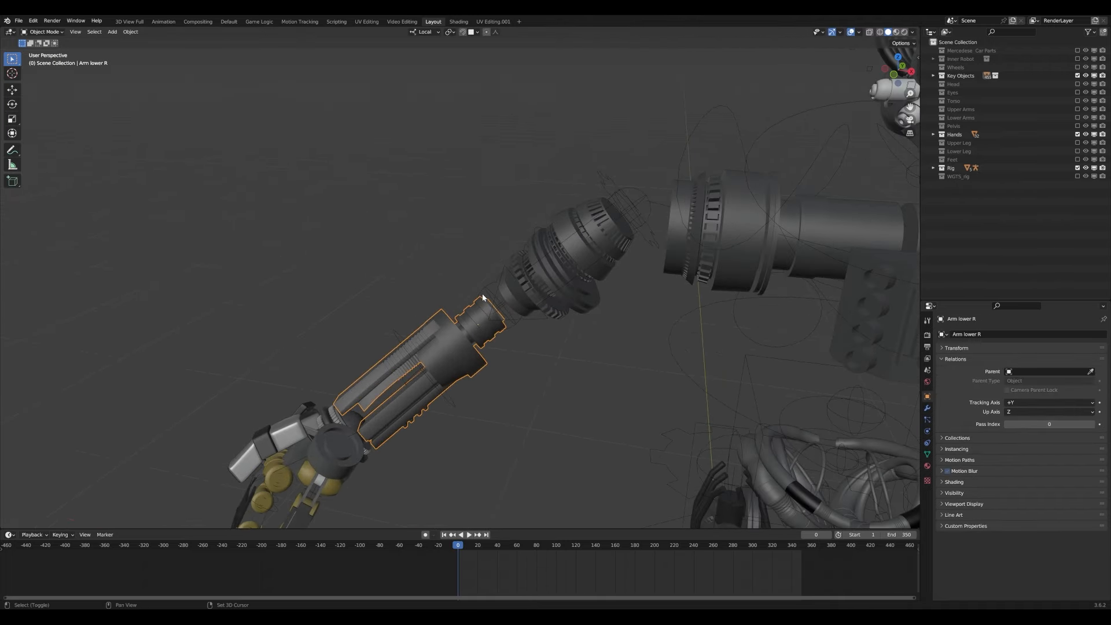
left_click(483, 293, "shift")
key("ctrl+Tab")
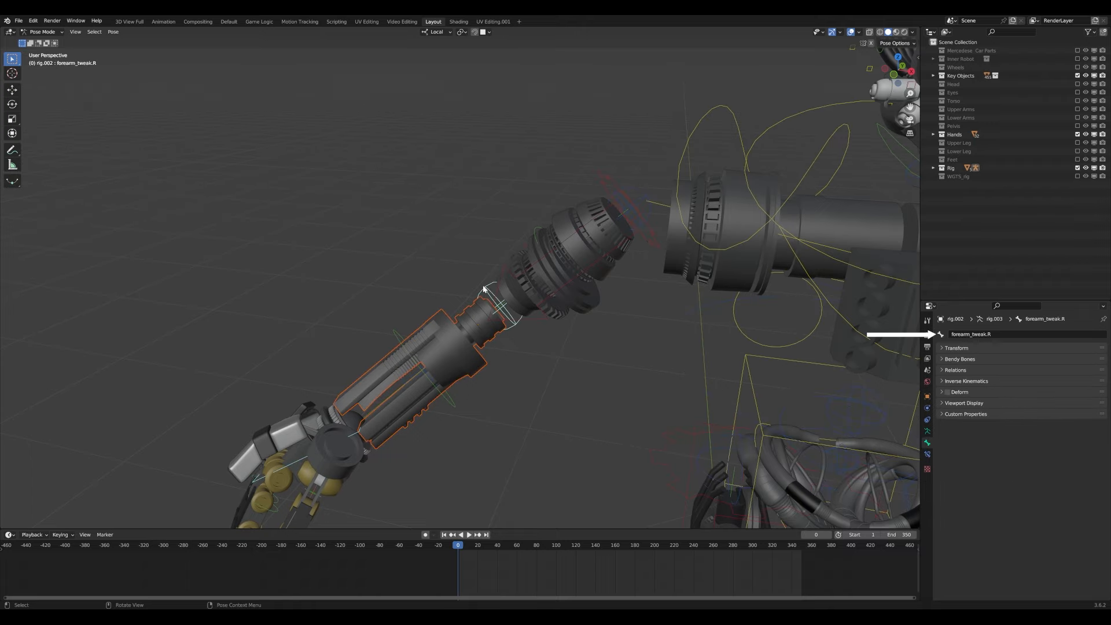
key("ctrl+p")
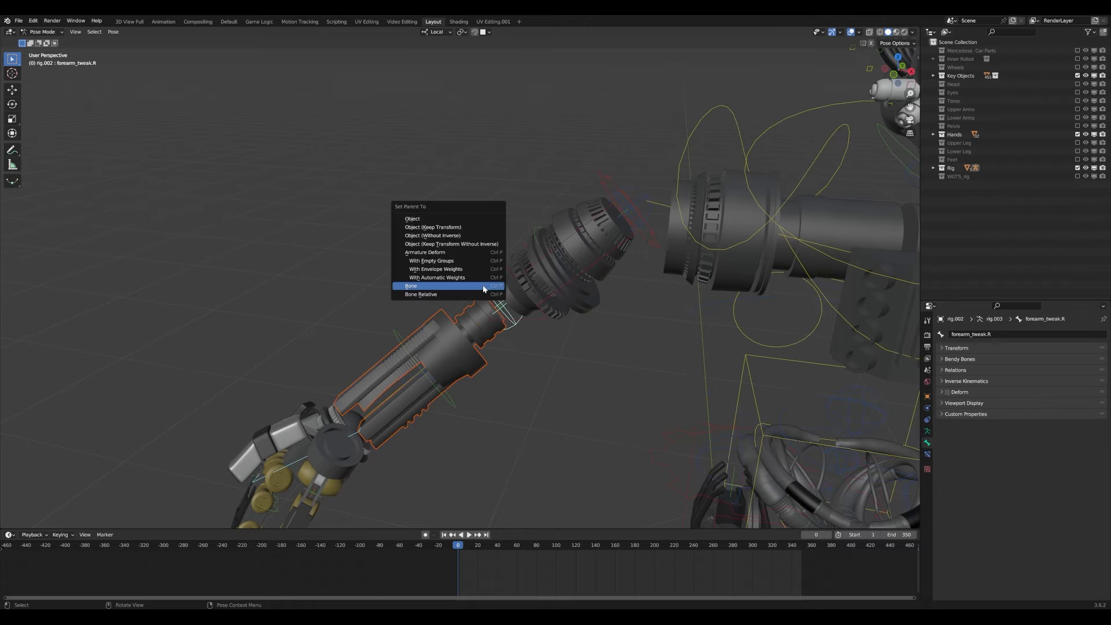
left_click(484, 289)
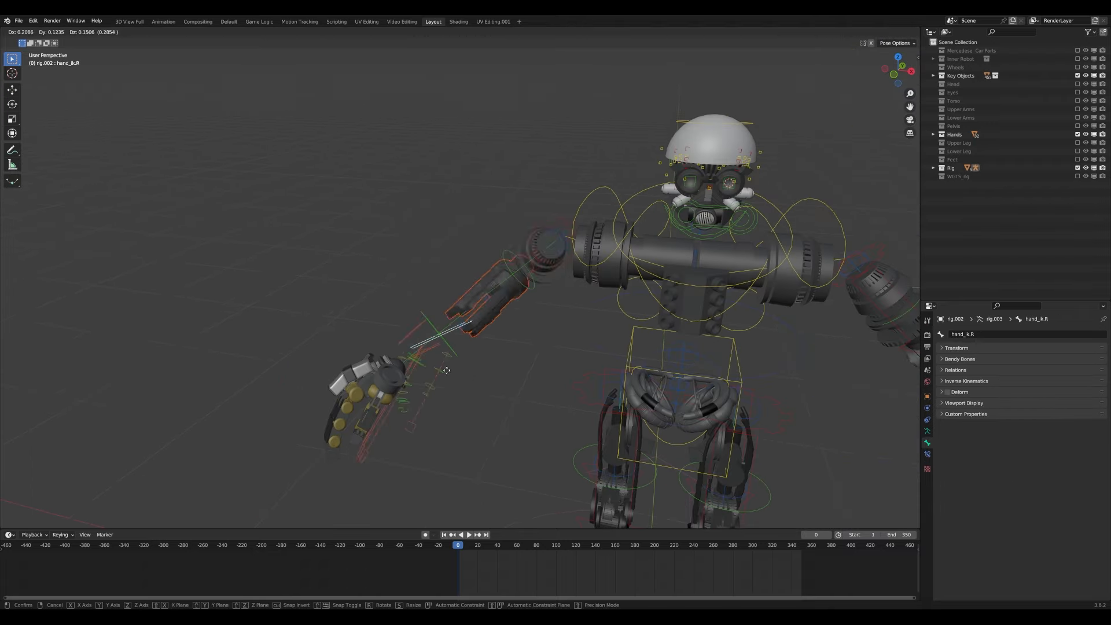
- Test the right arm's bending by moving the hand_ik.R control, cancelling the move
right_click(445, 365)
middle_click_drag(446, 364, 578, 365)
key("g")
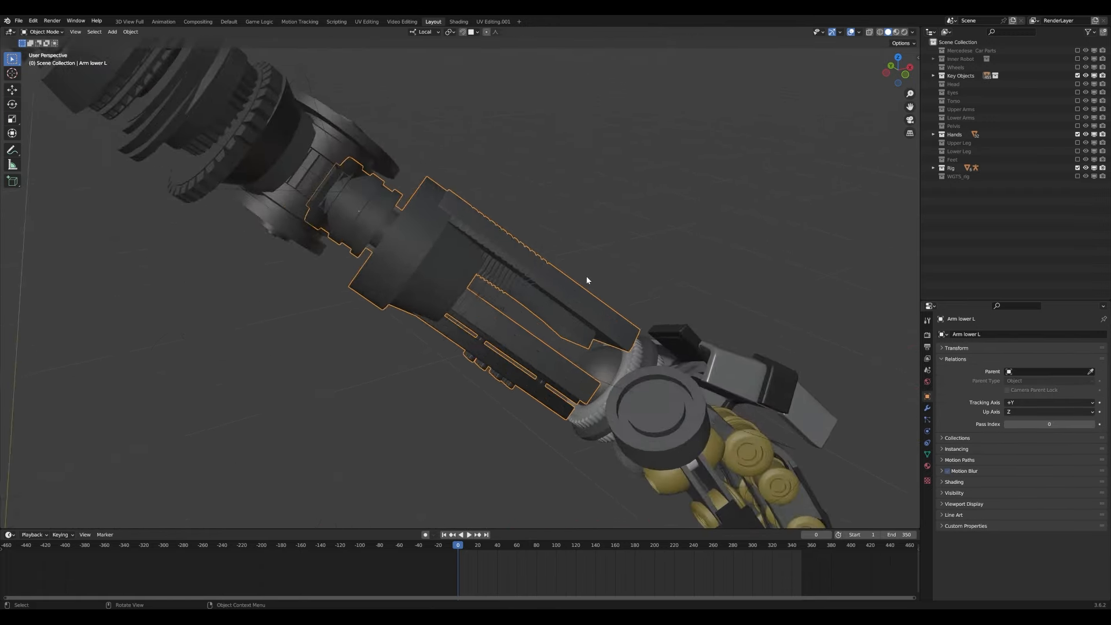
- Parent Arm lower L to the rig's forearm_tweak.L bone at the left elbow
middle_click_drag(585, 276, 453, 272, "shift")
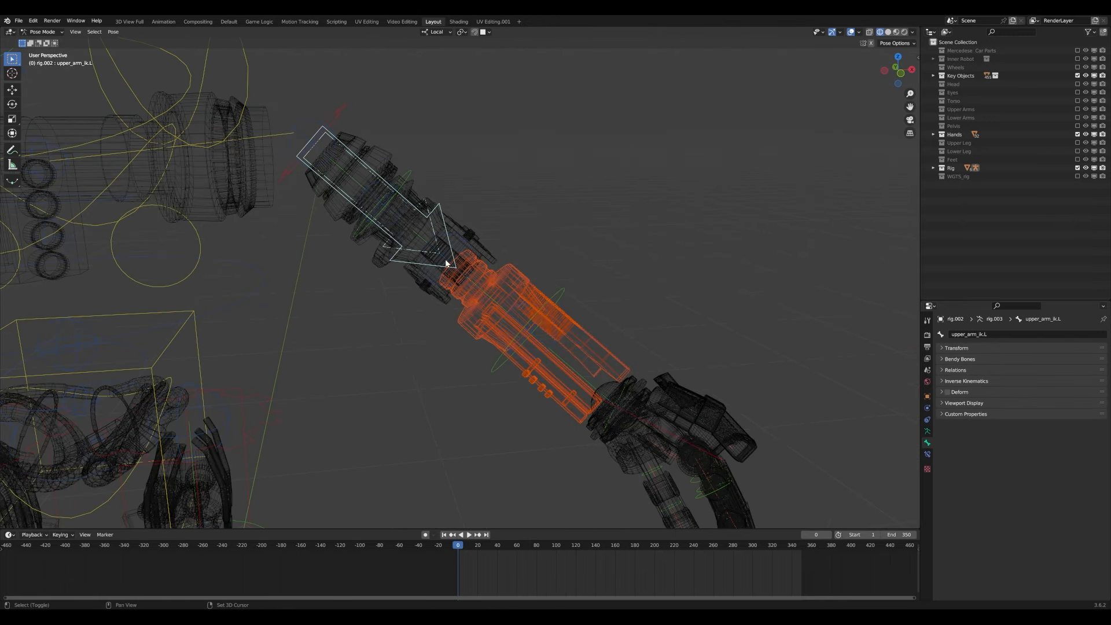
key("b")
key("Escape")
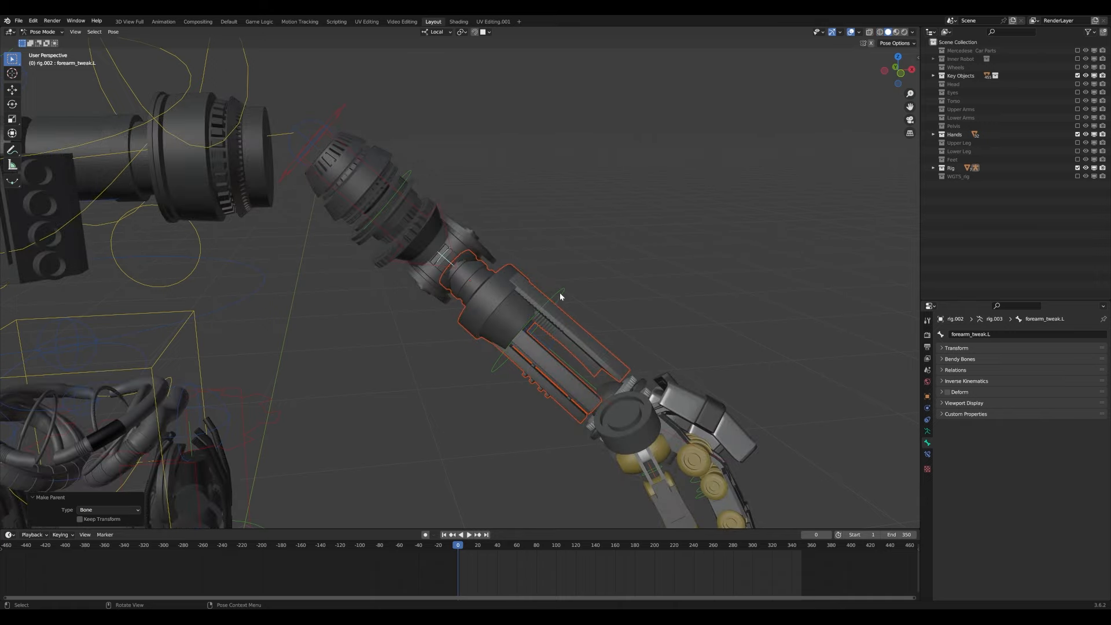
- Test the left arm's bending by moving the hand_ik.L control
scroll(560, 295, "down", 3)
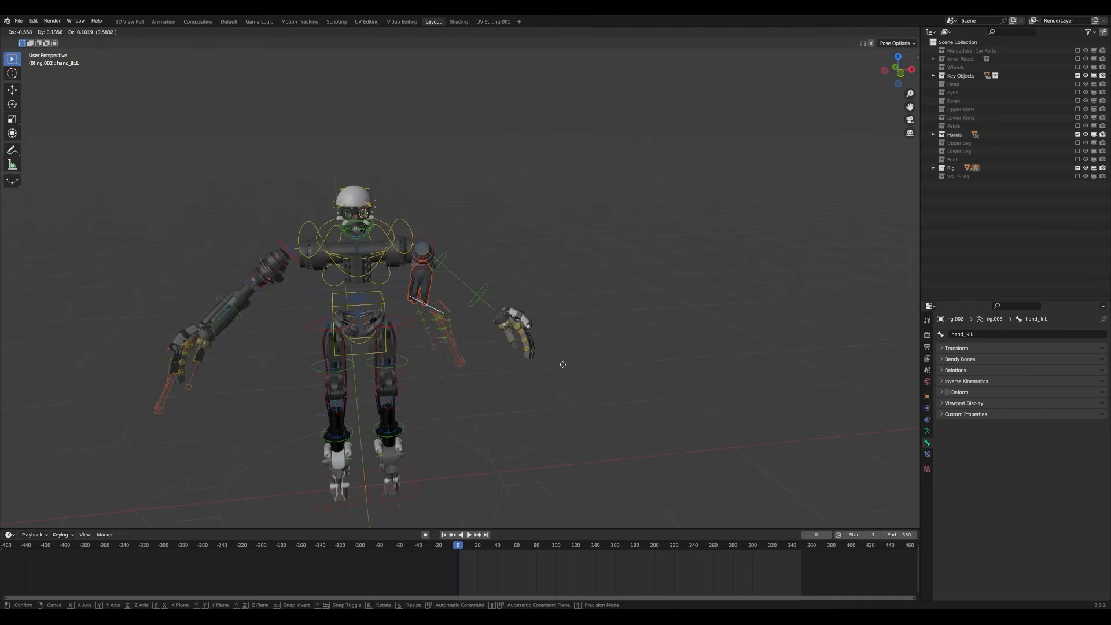
left_click_drag(560, 366, 637, 330)
middle_click_drag(637, 331, 588, 360)
- Select the left palm part robot.132 in Object mode and test-move the neighbouring hand plate
scroll(588, 360, "up", 5)
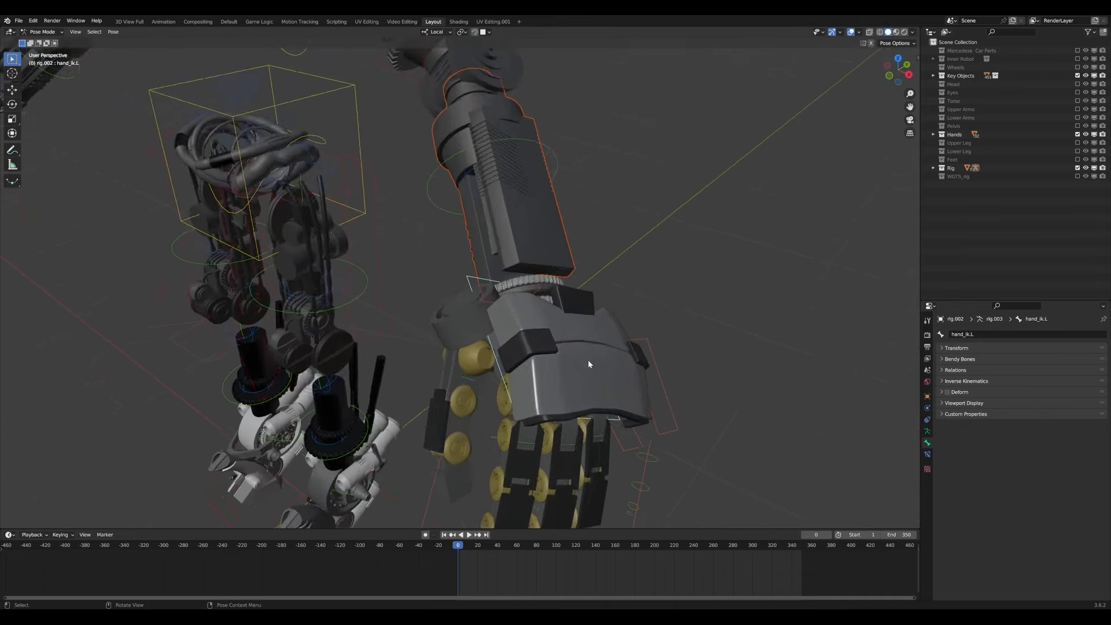
left_click(546, 347)
scroll(457, 346, "down", 4)
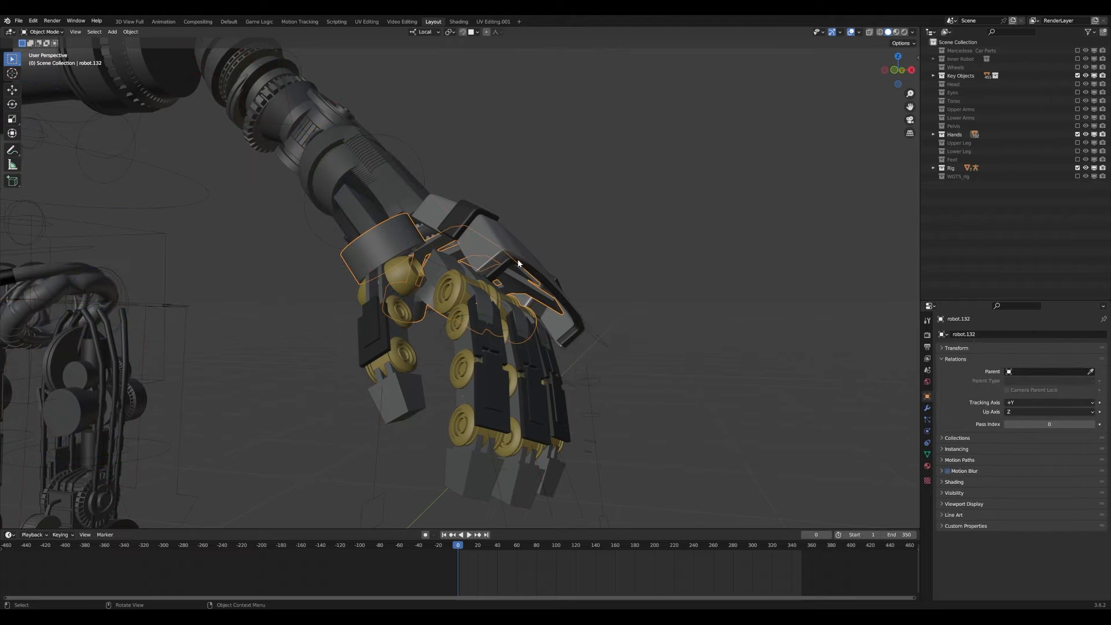
left_click(518, 258)
middle_click_drag(391, 234, 418, 259)
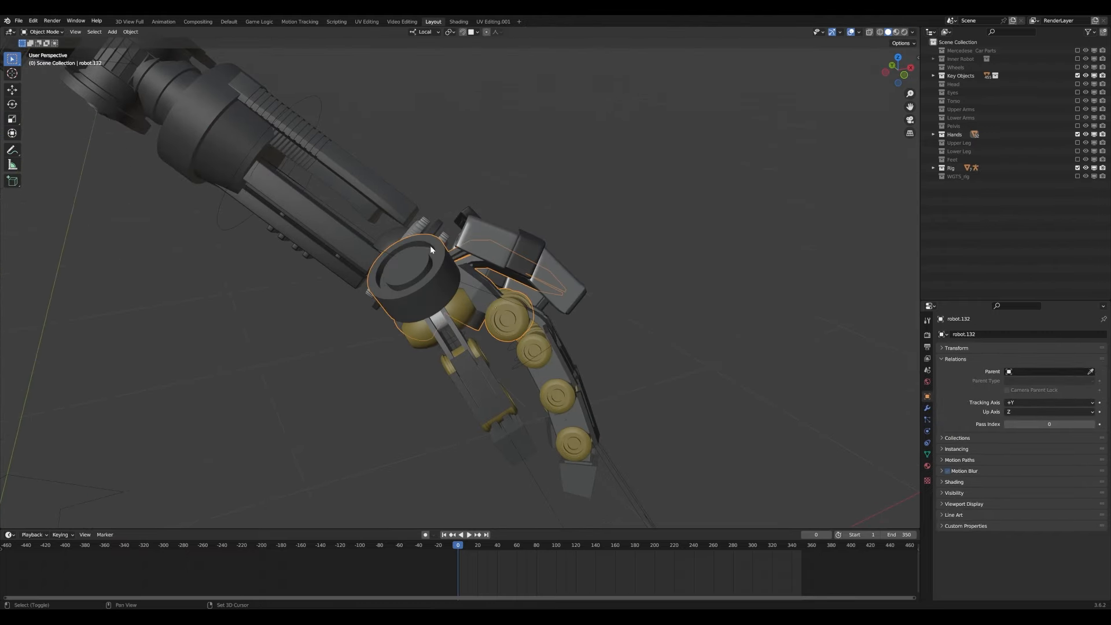
left_click(508, 231)
key("g")
right_click(519, 233)
- Add the remaining left palm and wrist parts and the rig to the selection, and return to Pose mode
middle_click_drag(447, 255, 571, 314)
left_click(443, 262, "shift")
scroll(434, 259, "up", 2)
left_click(407, 257, "shift")
key("ctrl+Tab")
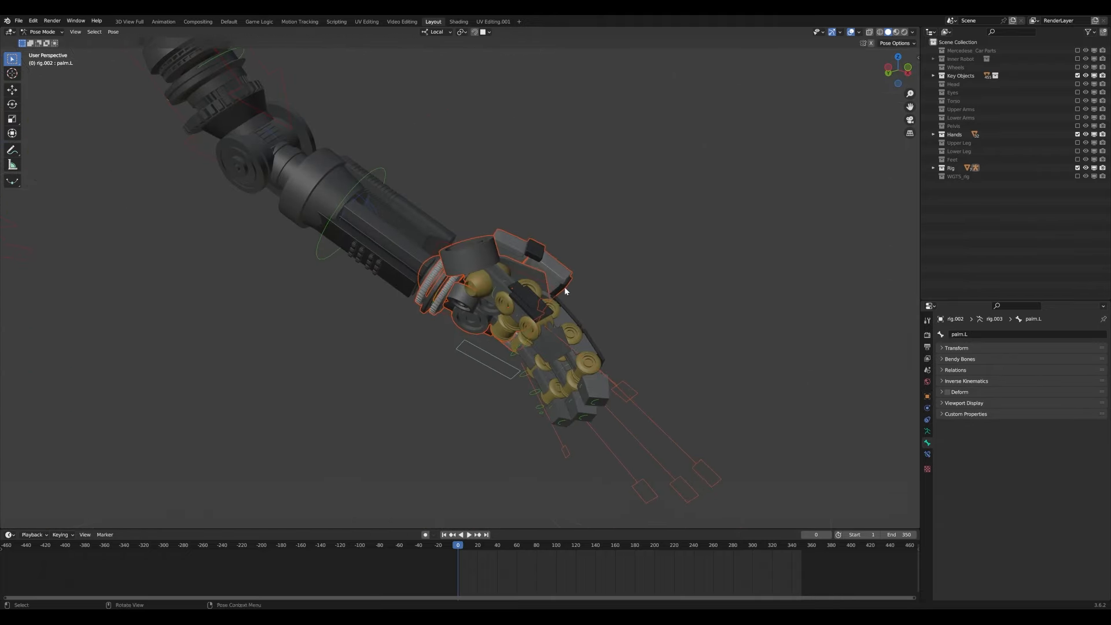
- Make hand_ik.L the active bone and parent the selected left palm and wrist parts to it
left_click(557, 286)
middle_click_drag(601, 303, 567, 348)
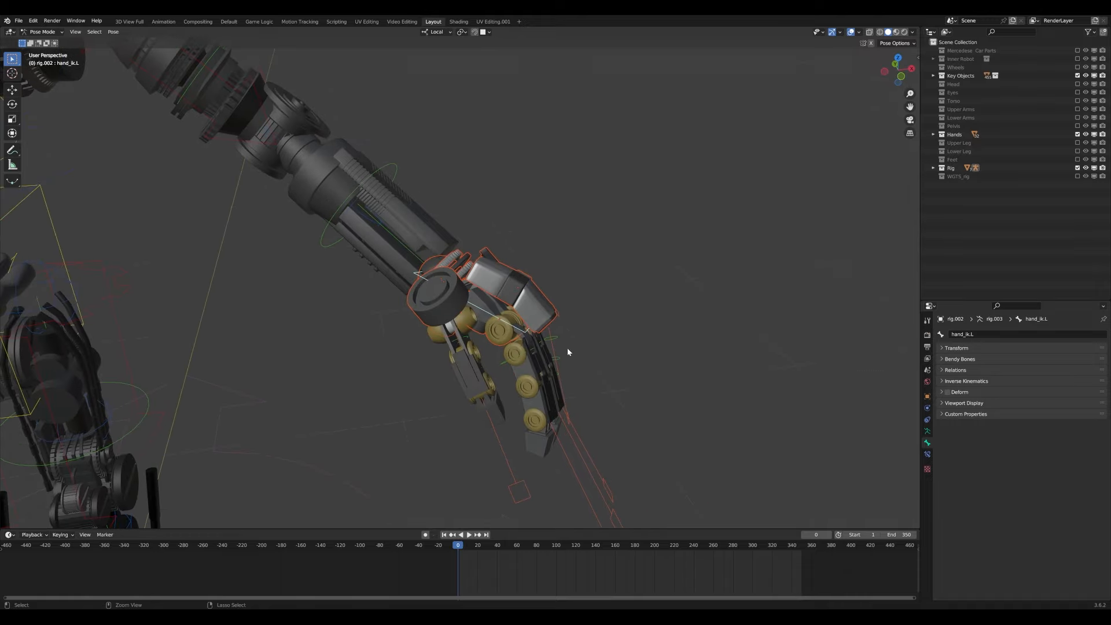
key("ctrl+p")
left_click(567, 349)
- Activate the hand_ik.L control in Pose mode and test the left hand's free rotation, cancelling each trial
key("ctrl+Tab")
middle_click_drag(567, 351, 463, 319)
left_click(500, 307)
left_click(544, 325)
key("ctrl+Tab")
key("r")
key("r")
right_click(567, 362)
key("r")
key("r")
right_click(505, 364)
scroll(506, 364, "up", 3)
key("r")
key("r")
right_click(533, 357)
scroll(533, 357, "down", 4)
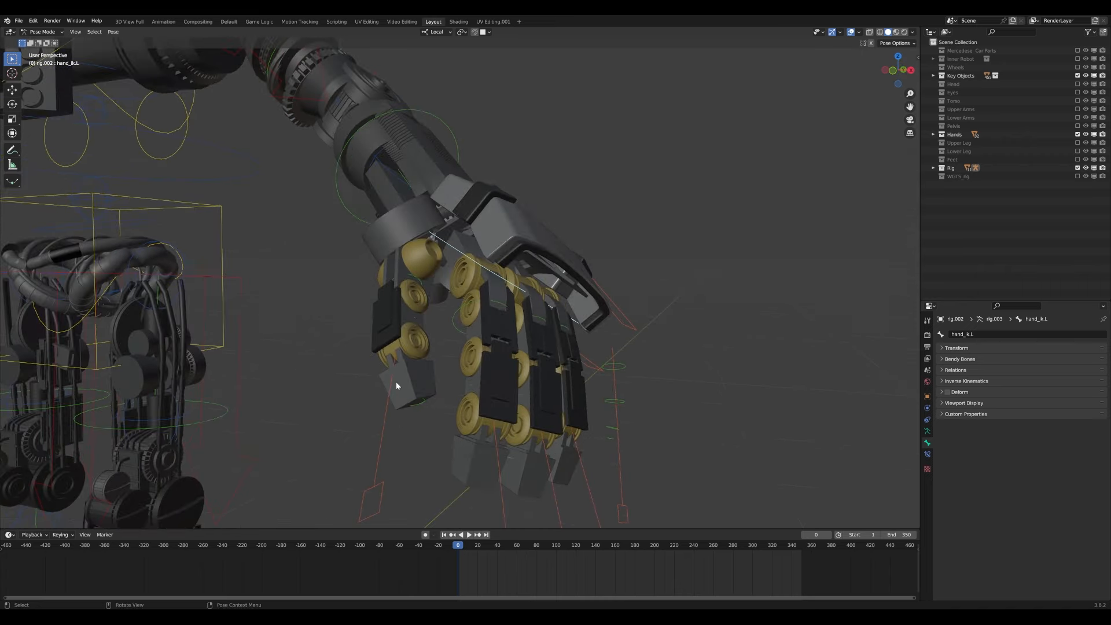
- Return to Object mode and select the tip part of the left thumb
key("ctrl+Tab")
left_click(422, 391)
middle_click_drag(422, 391, 473, 346)
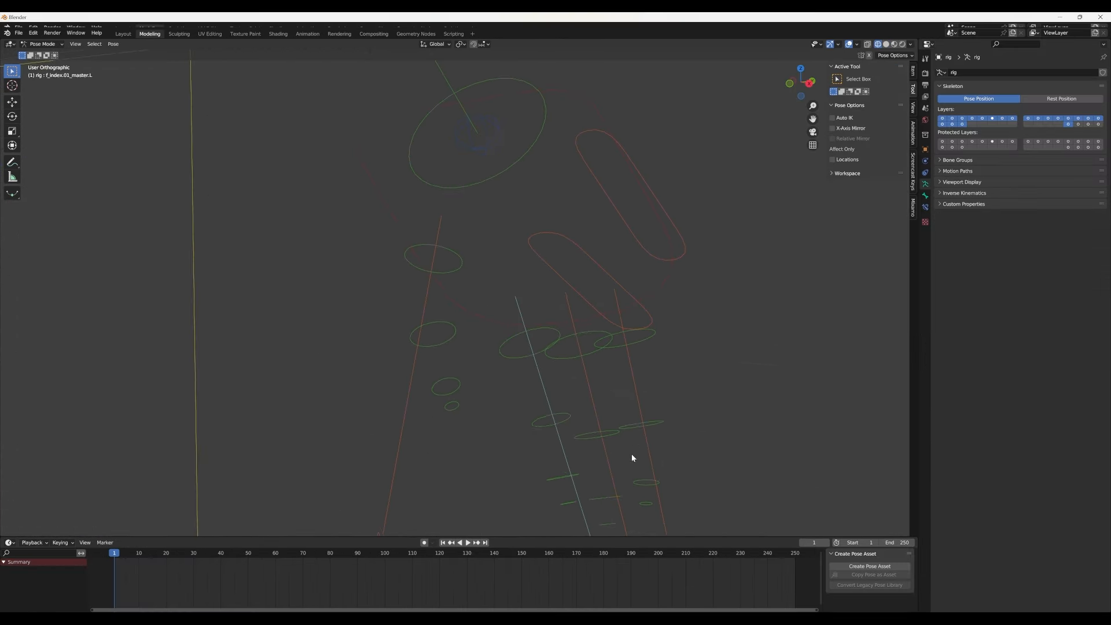
- Examine the rig's left thumb and index finger controls one at a time, including thumb.03.L and f_index.01.L.001
middle_click_drag(633, 456, 355, 330)
left_click(379, 335)
scroll(386, 334, "up", 3)
left_click(421, 324)
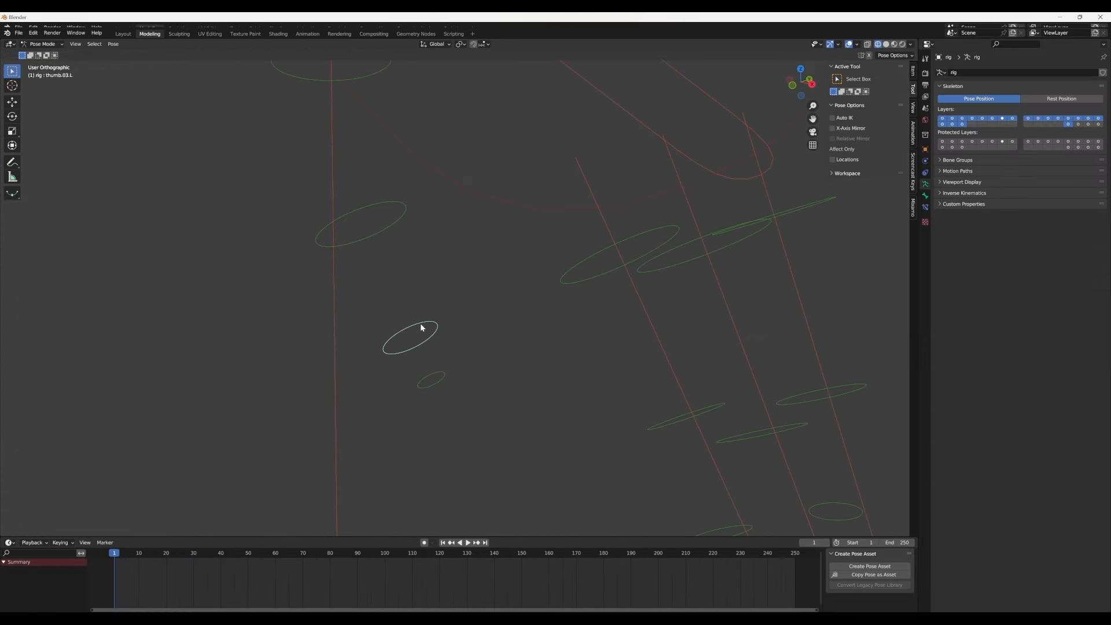
left_click(431, 379)
left_click(415, 321)
scroll(422, 221, "down", 5)
scroll(578, 278, "up", 4)
middle_click_drag(577, 278, 564, 351)
left_click(545, 350)
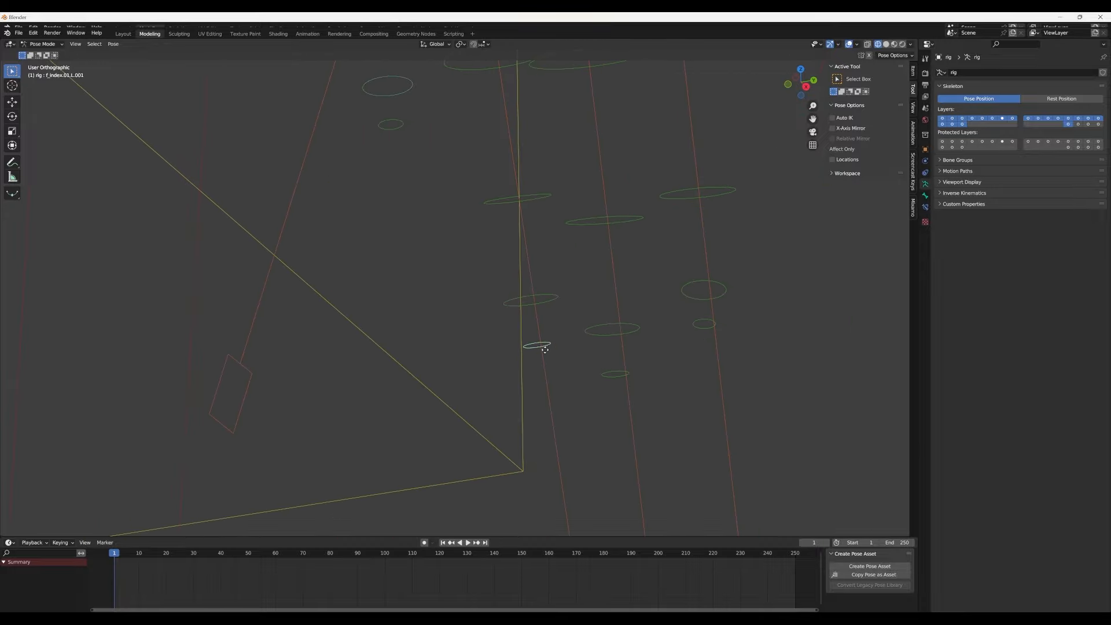
left_click(547, 298)
left_click(538, 195)
- Test moving the thumb.01.L.001 and thumb.03.L controls of the left thumb, cancelling each move
middle_click_drag(368, 167, 465, 410, "shift")
left_click(488, 366)
key("g")
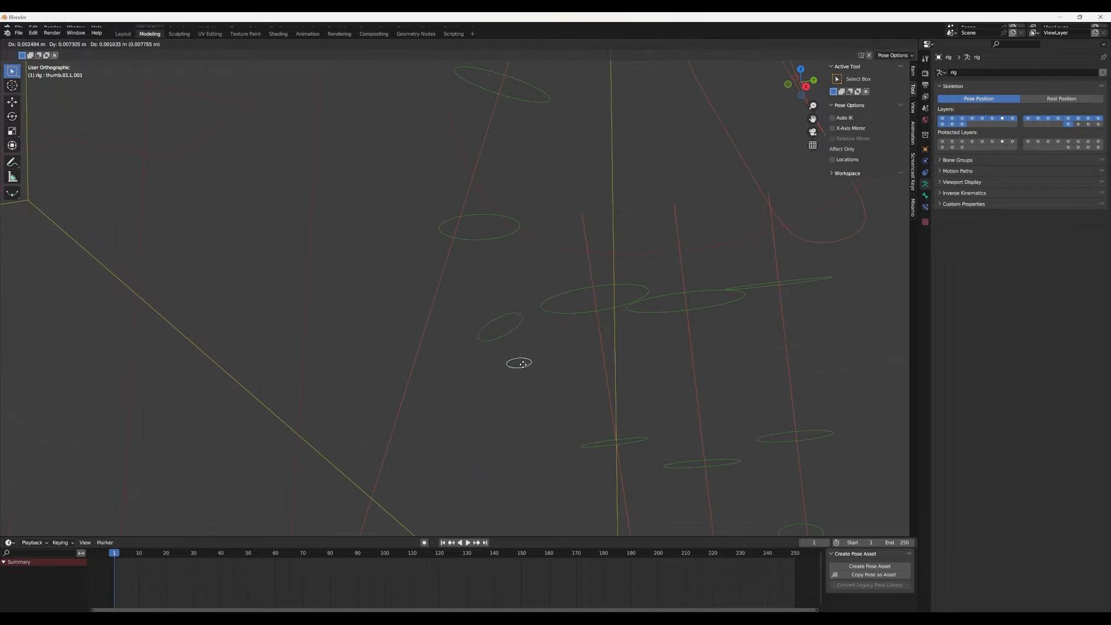
right_click(516, 363)
left_click(501, 331)
key("g")
right_click(505, 330)
scroll(496, 250, "down", 5)
scroll(581, 400, "up", 3)
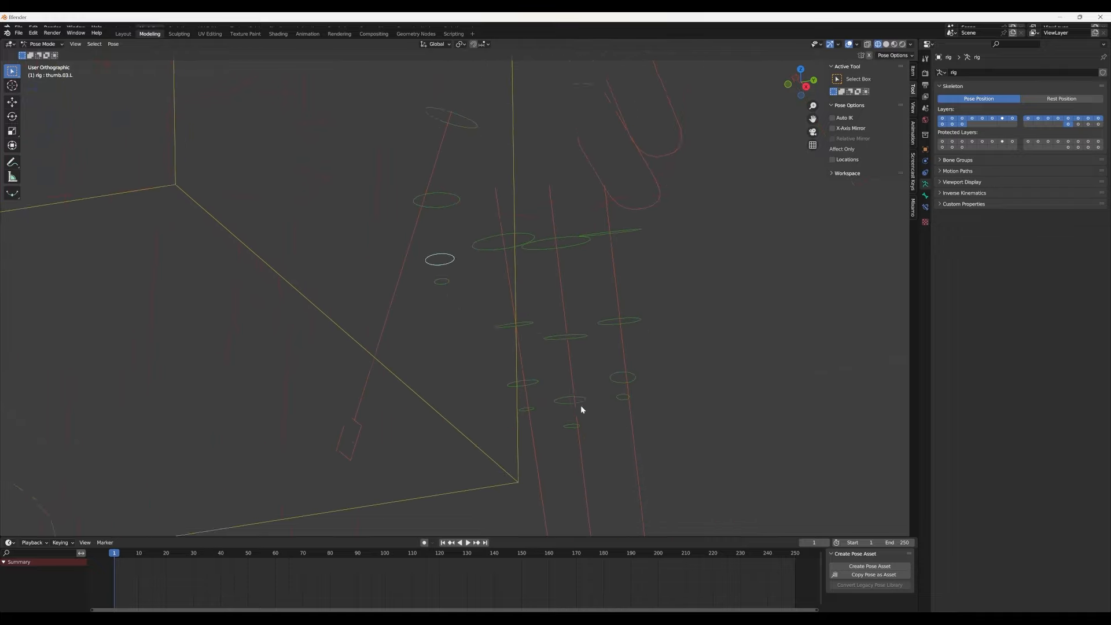
- Test moving f_index.03.L, cancel the move, and pick out the next control up the left index finger
left_click(526, 407)
left_click(543, 381)
key("g")
right_click(554, 373)
left_click(527, 299)
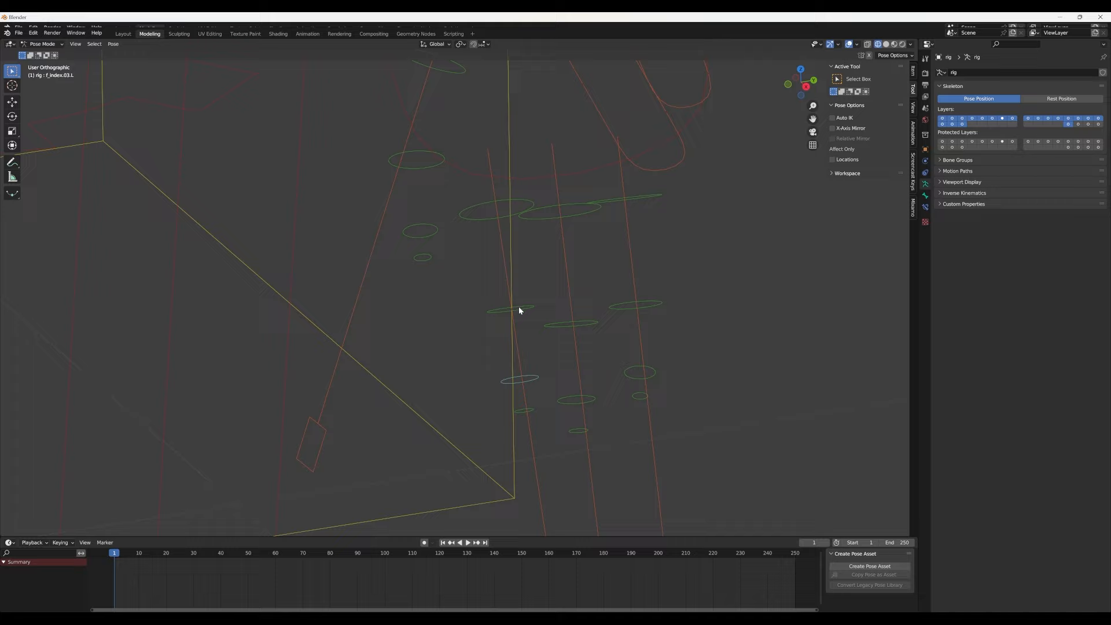
left_click(519, 307)
scroll(525, 316, "up", 1)
middle_click_drag(525, 325, 482, 434)
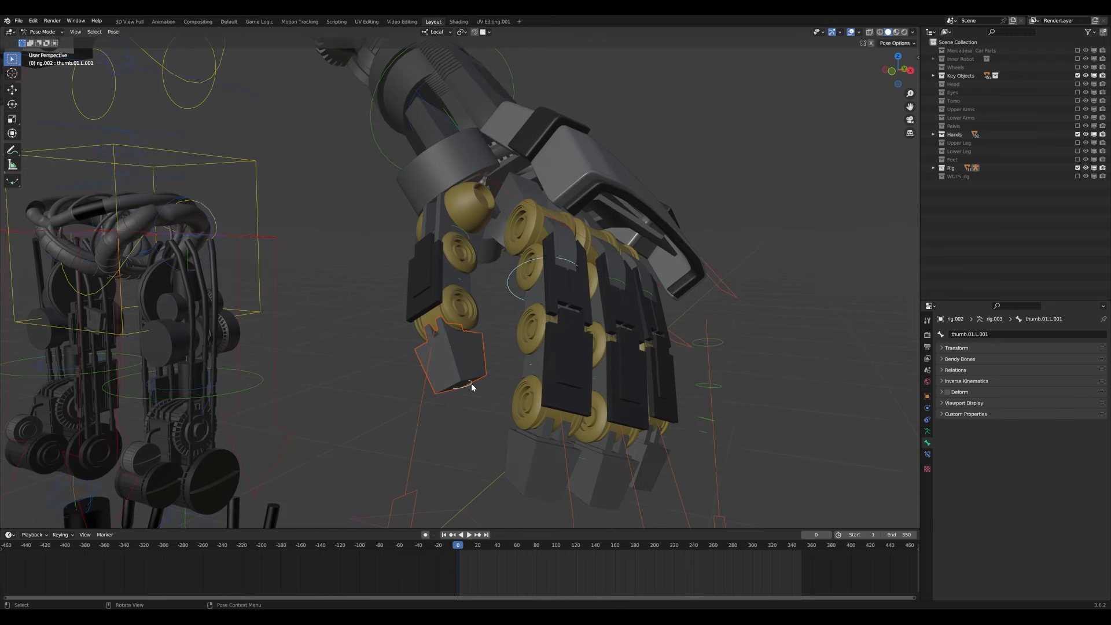
- Parent the left thumb tip part to the thumb.01.L.001 bone and return to Object mode
key("ctrl+p")
left_click(471, 383)
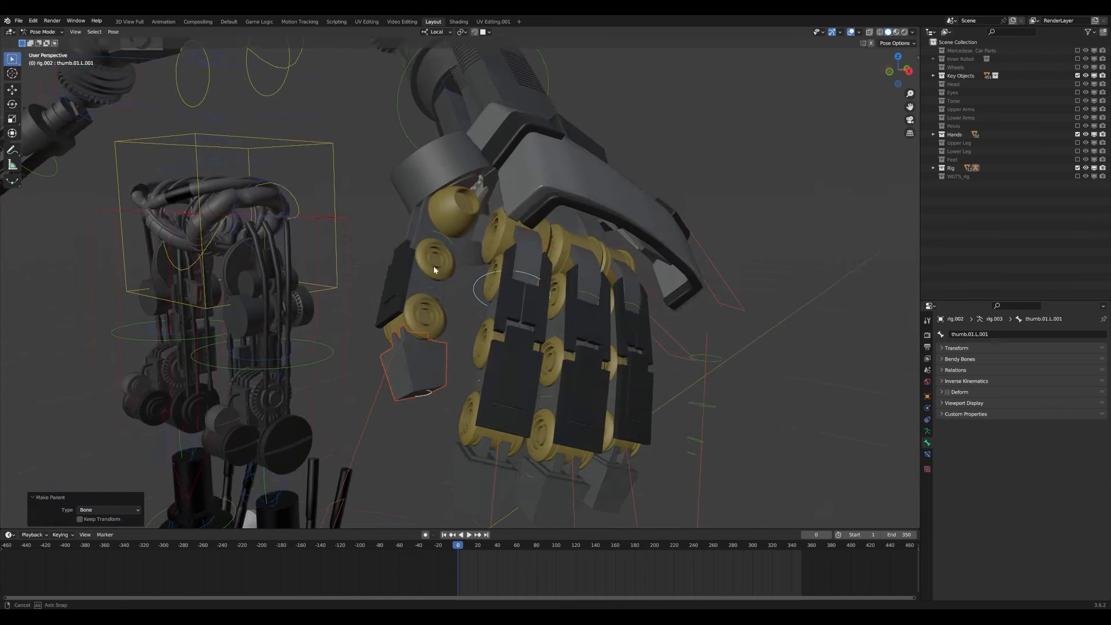
key("ctrl+Tab")
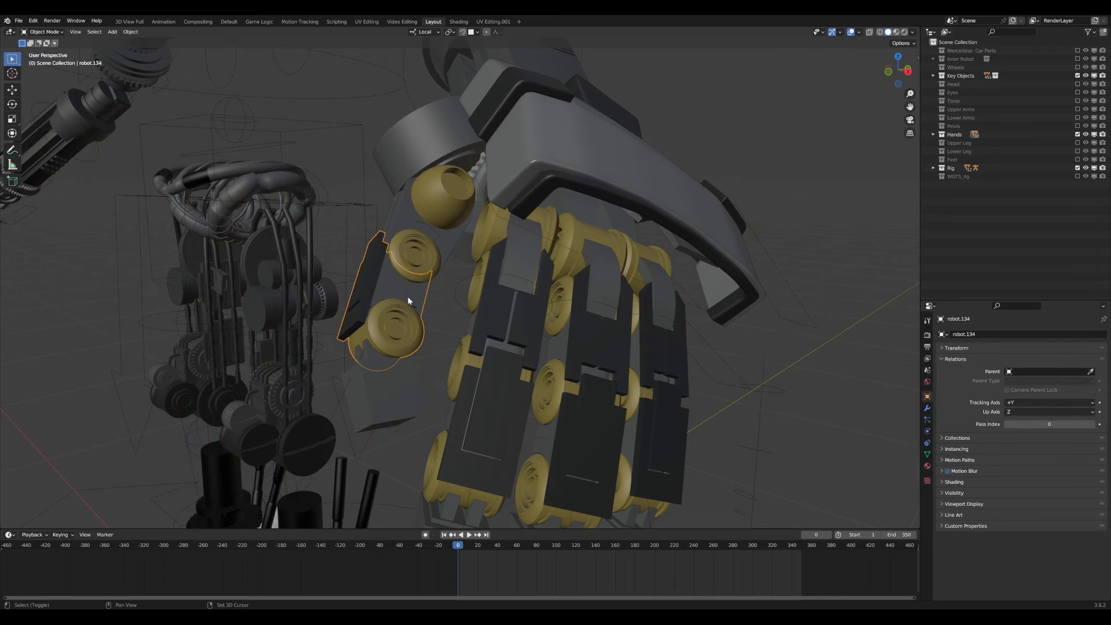
- Parent the left thumb's middle part to the thumb.02.L bone
key("z")
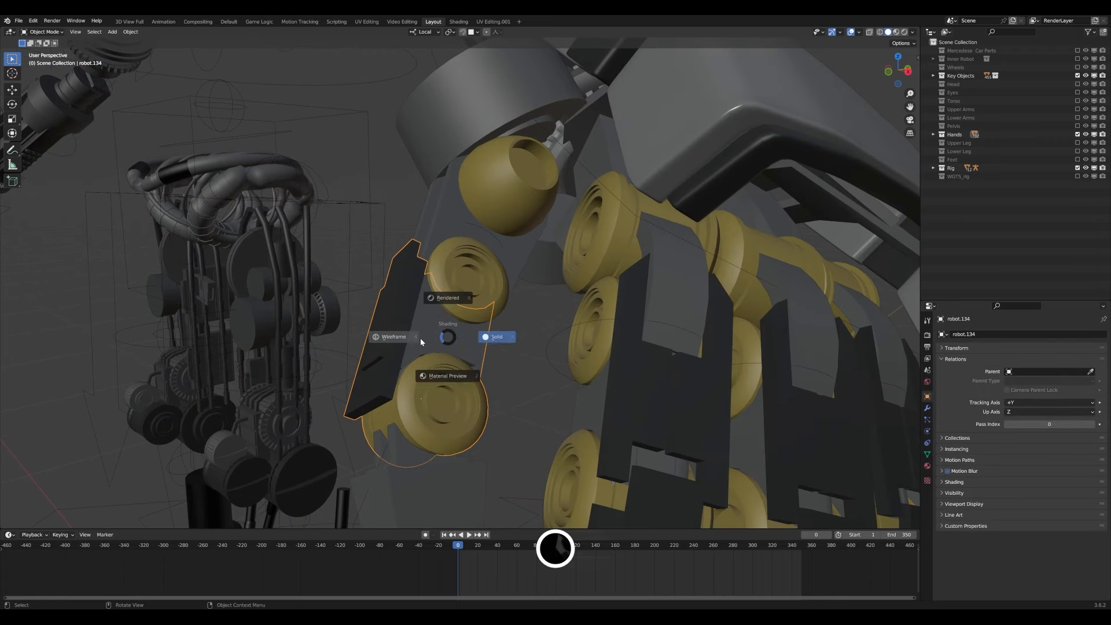
key("4")
key("z")
left_click(589, 376)
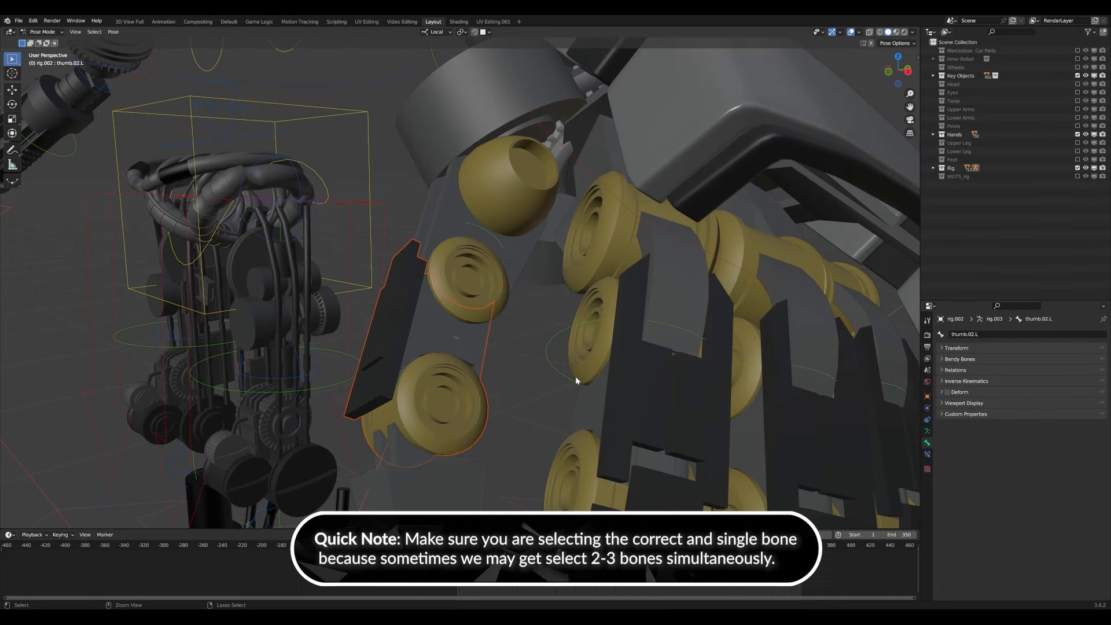
key("ctrl+p")
left_click(575, 376)
- Test scaling and rotating the left thumb with the thumb.01_master.L control
left_click(408, 387)
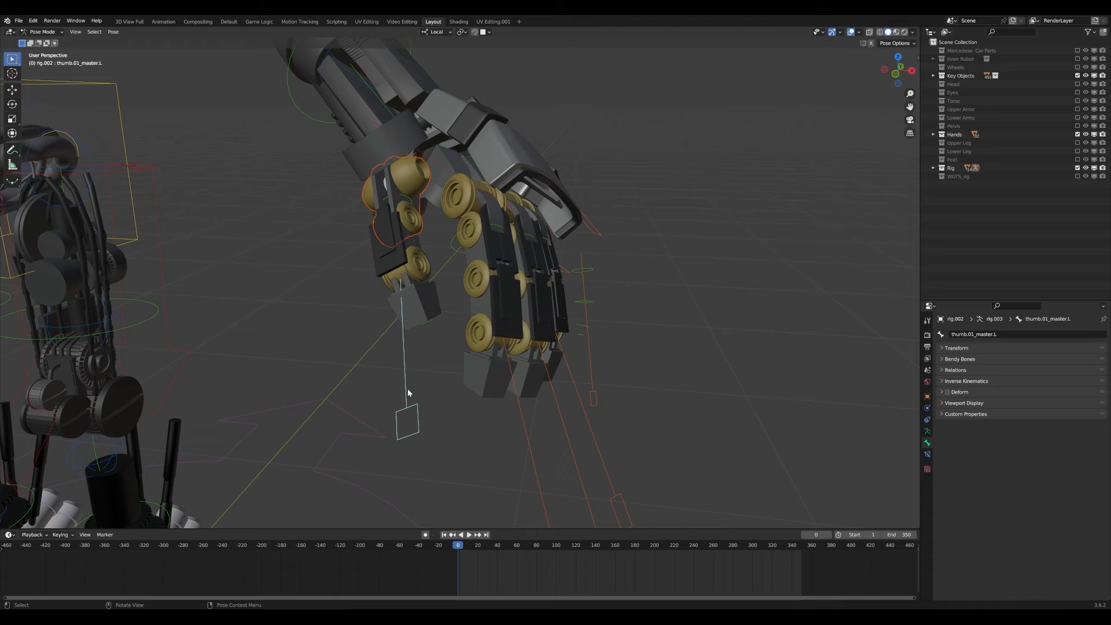
key("s")
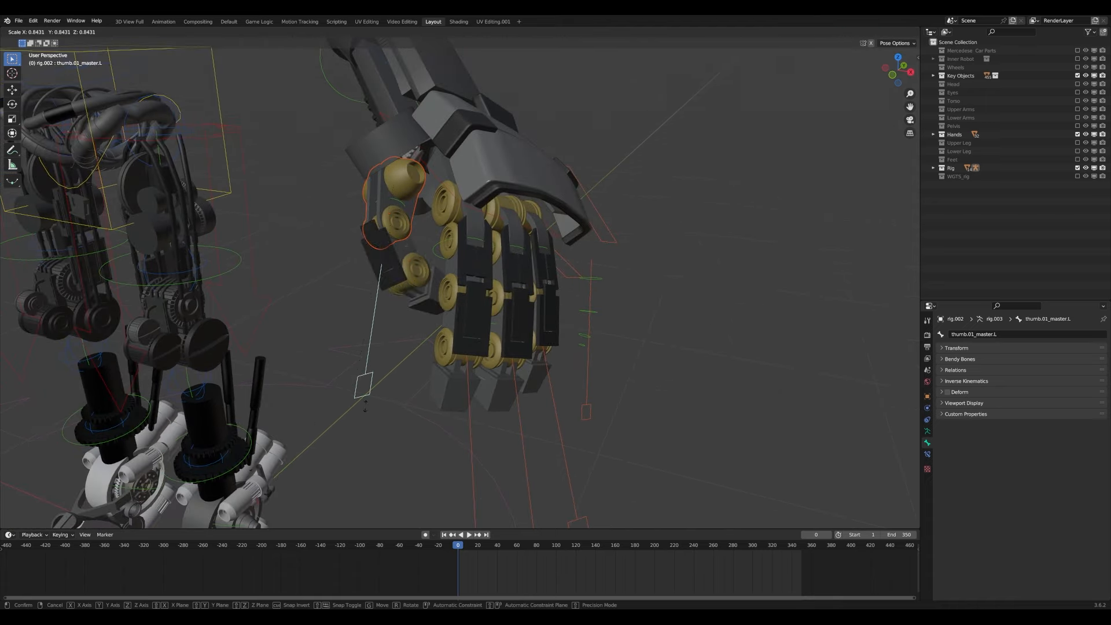
key("r")
key("r")
left_click(395, 359)
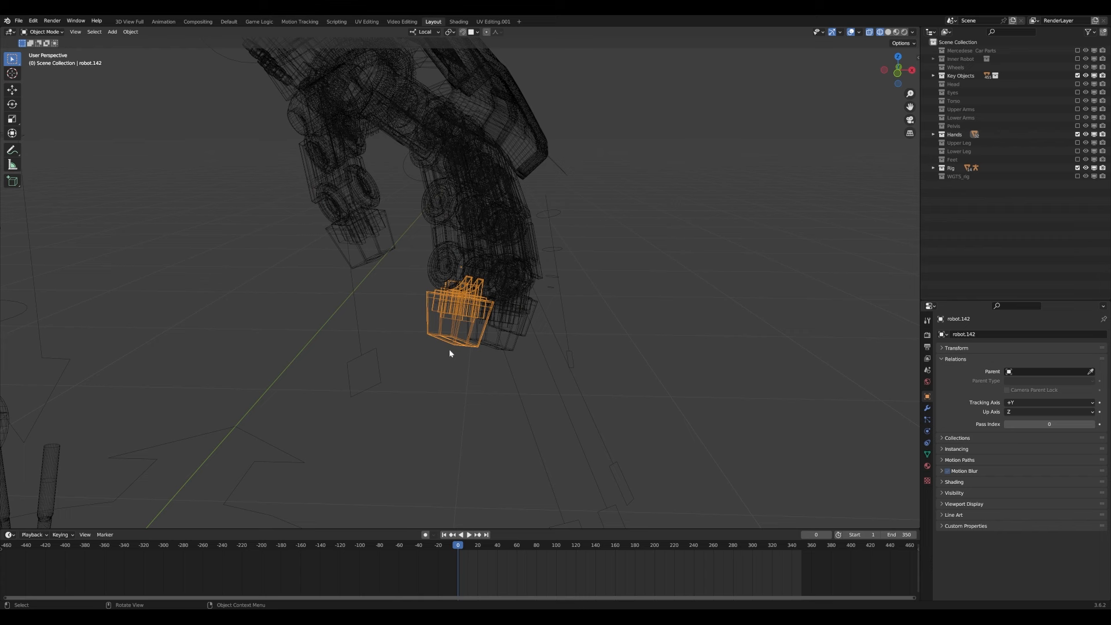
- Parent the left index fingertip part to the f_index.01.L.001 bone
middle_click_drag(449, 348, 462, 349)
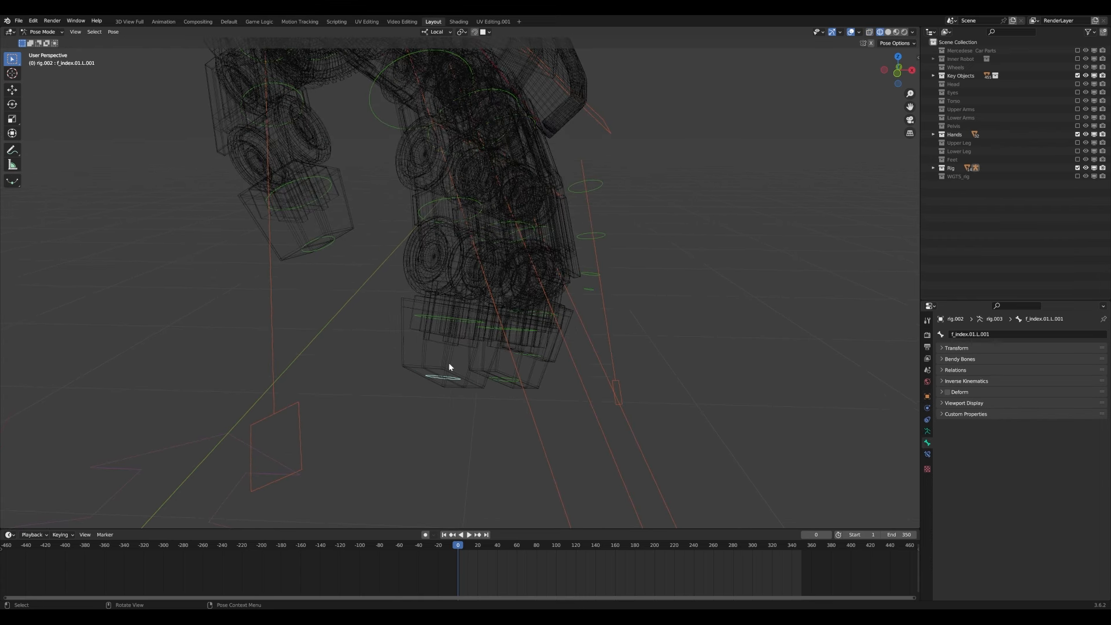
left_click(449, 362)
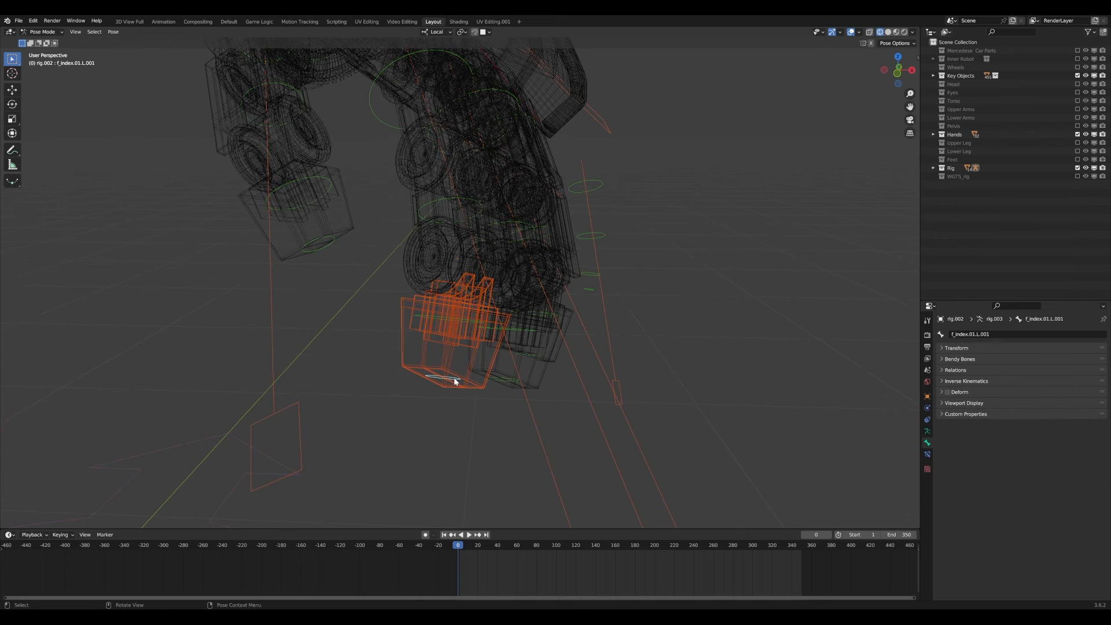
key("ctrl+p")
left_click(455, 379)
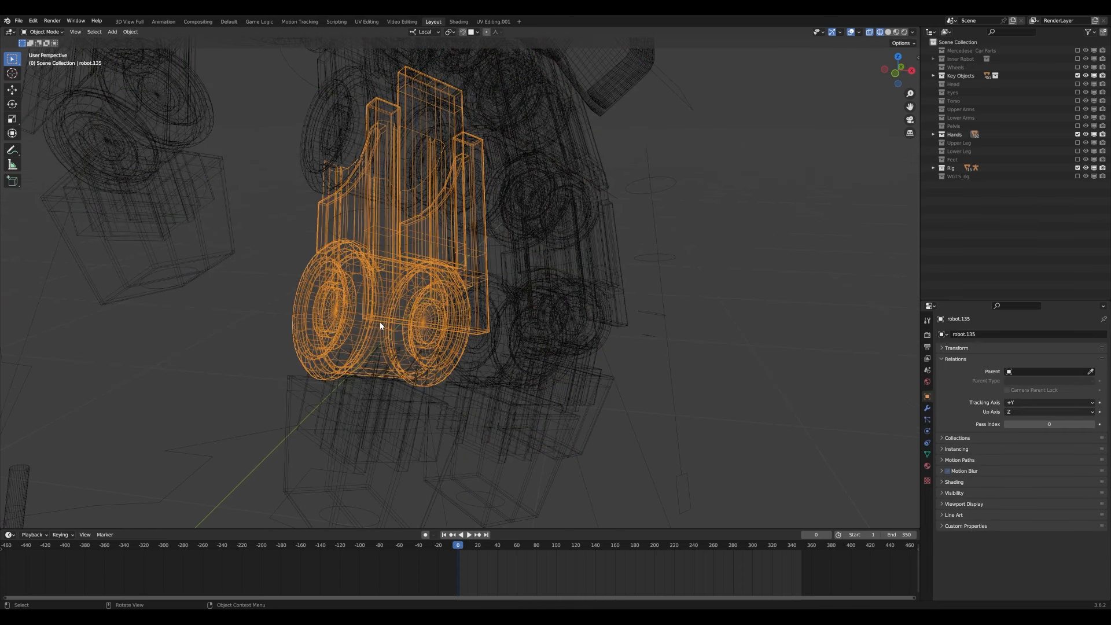
- Select the left index finger segment directly above the fingertip, checking it in solid and wireframe shading
key("z")
left_click(414, 334)
key("z")
left_click(355, 326)
left_click(392, 346, "shift")
scroll(394, 330, "down", 3)
left_click(394, 314)
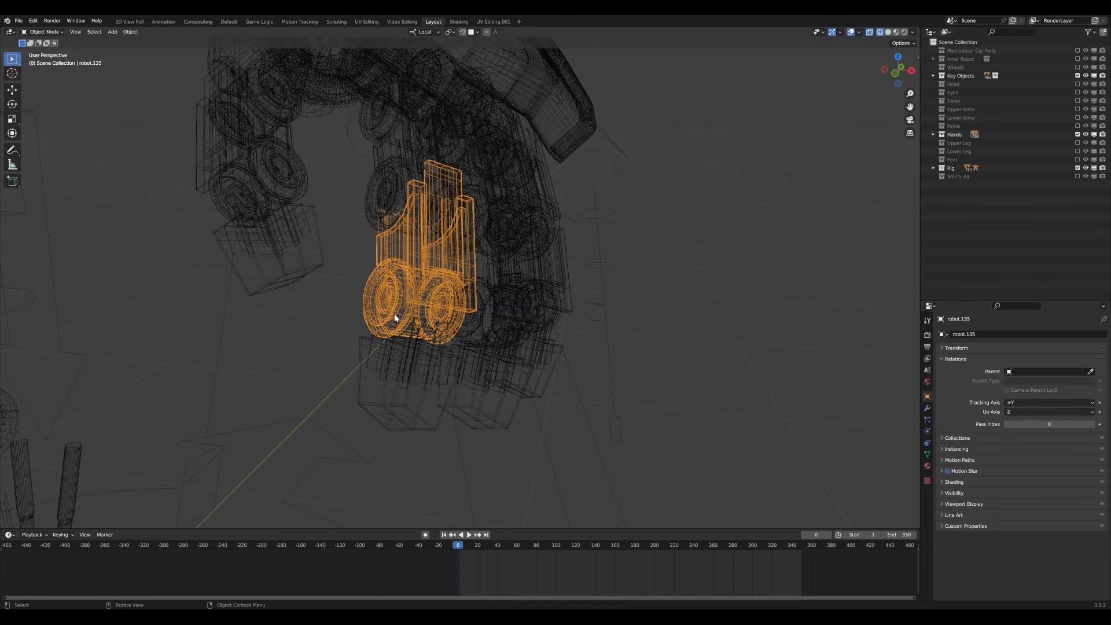
- Add the rig to the selection and parent the selected index finger segment to its matching bone
left_click(451, 433, "shift")
middle_click_drag(411, 317, 415, 325, "shift")
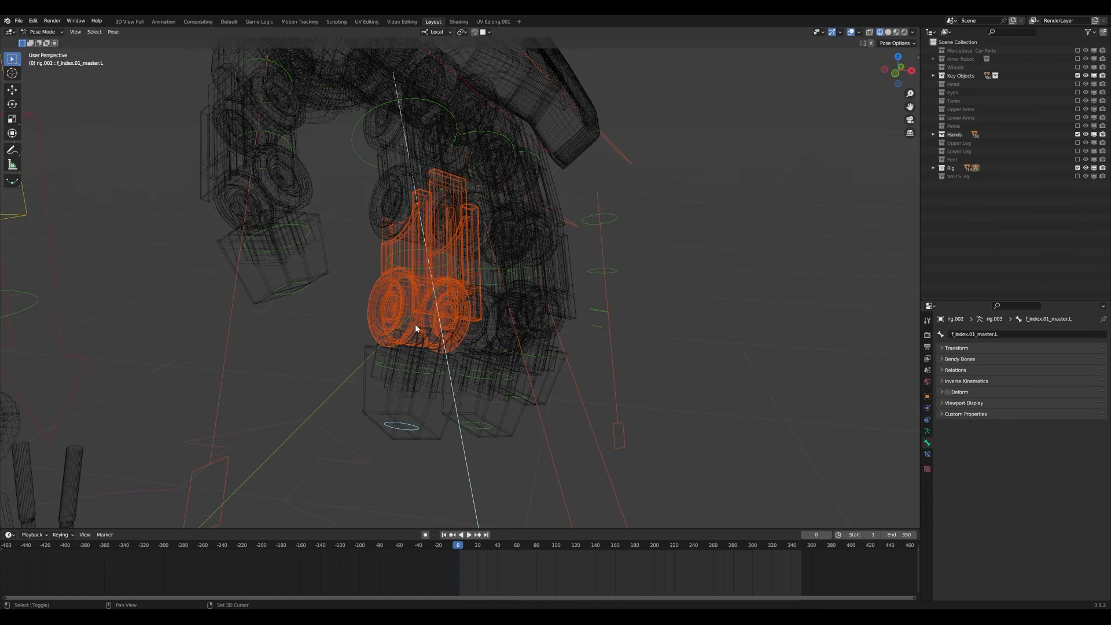
left_click(405, 254)
key("ctrl+p")
left_click(557, 385)
- Change the viewport shading and test scaling the left index finger with its master control
key("z")
left_click(550, 463)
left_click(478, 437)
left_click(477, 434)
key("s")
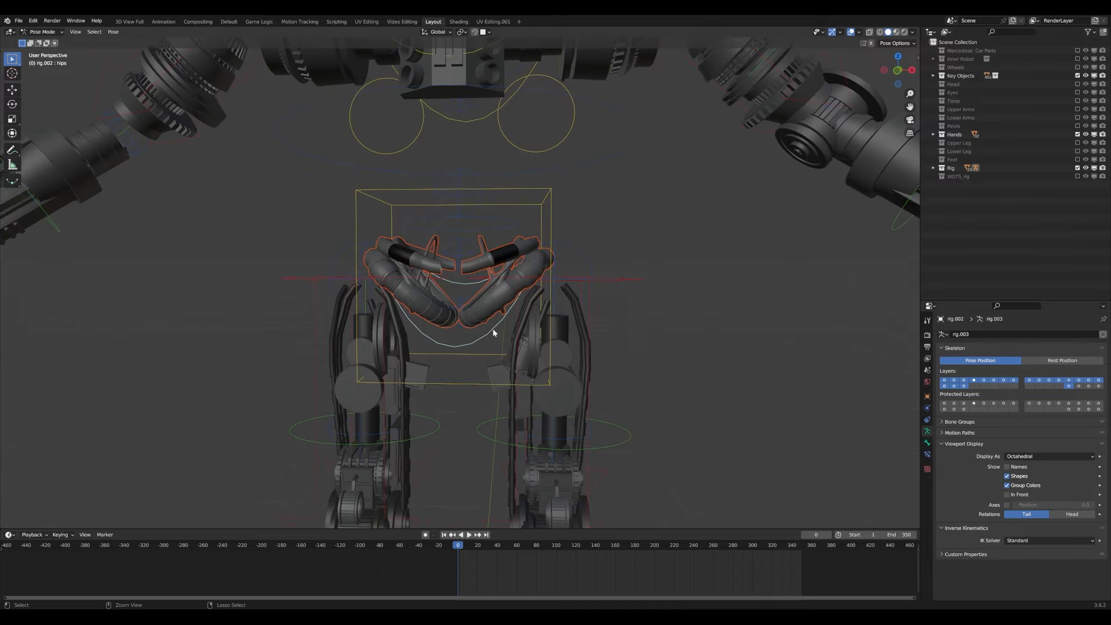
- Test rotating the hips control and moving the torso control, cancelling each trial
right_click(492, 328)
left_click(492, 328)
key("r")
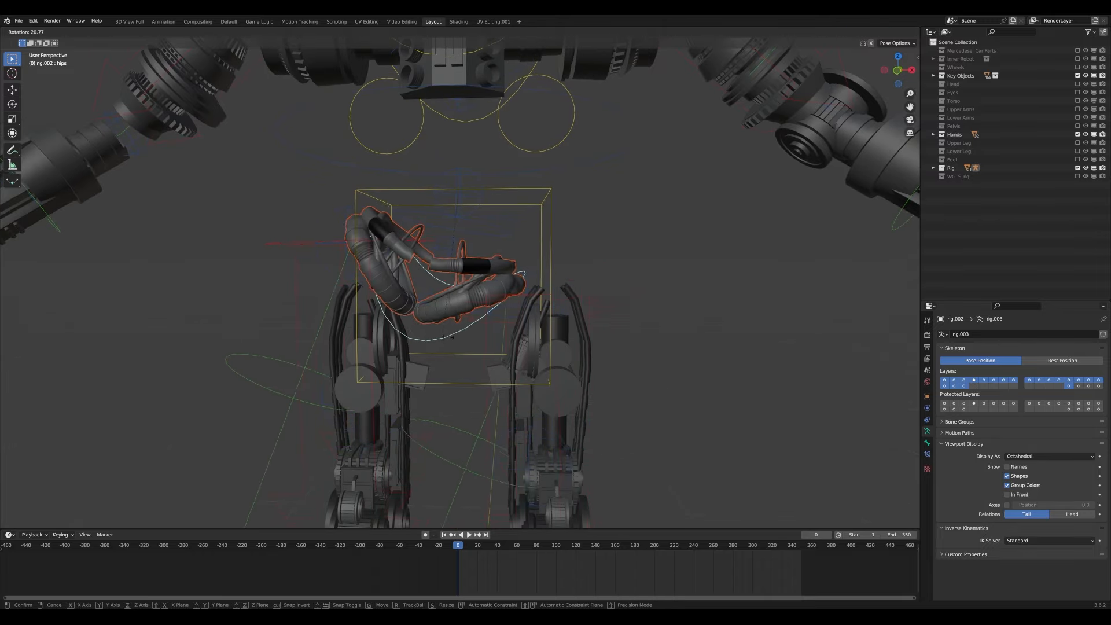
right_click(448, 336)
left_click(547, 185)
key("g")
right_click(559, 251)
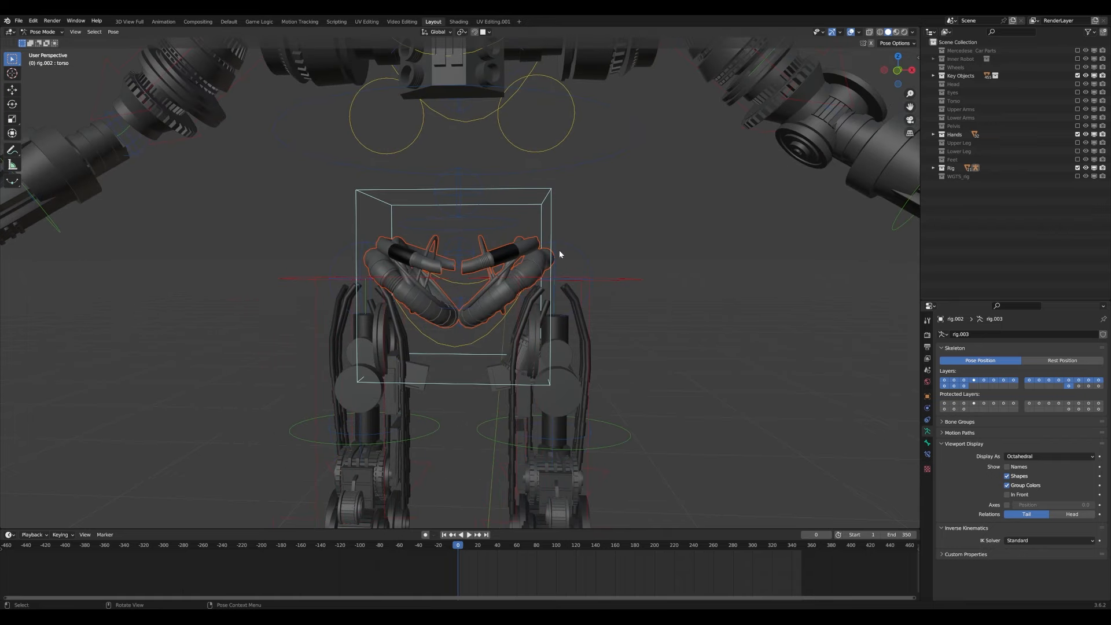
left_click(504, 329)
key("r")
right_click(498, 325)
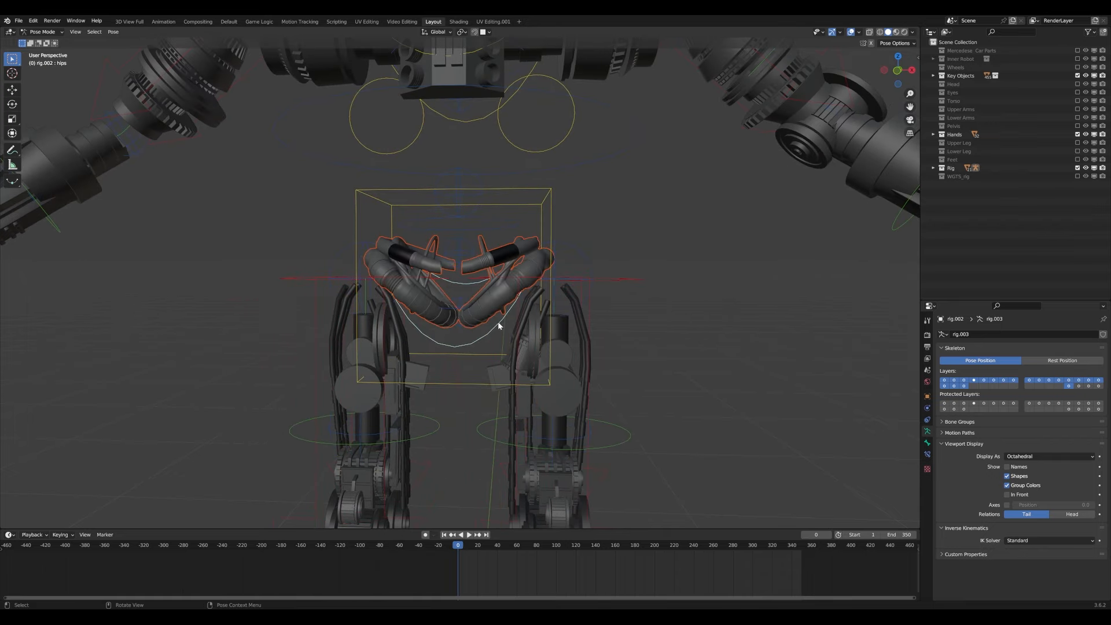
- Locate the thigh_tweak.L control and test moving the Leg upper L part, cancelling each trial
scroll(499, 325, "down", 3)
left_click(532, 292)
scroll(538, 306, "up", 5)
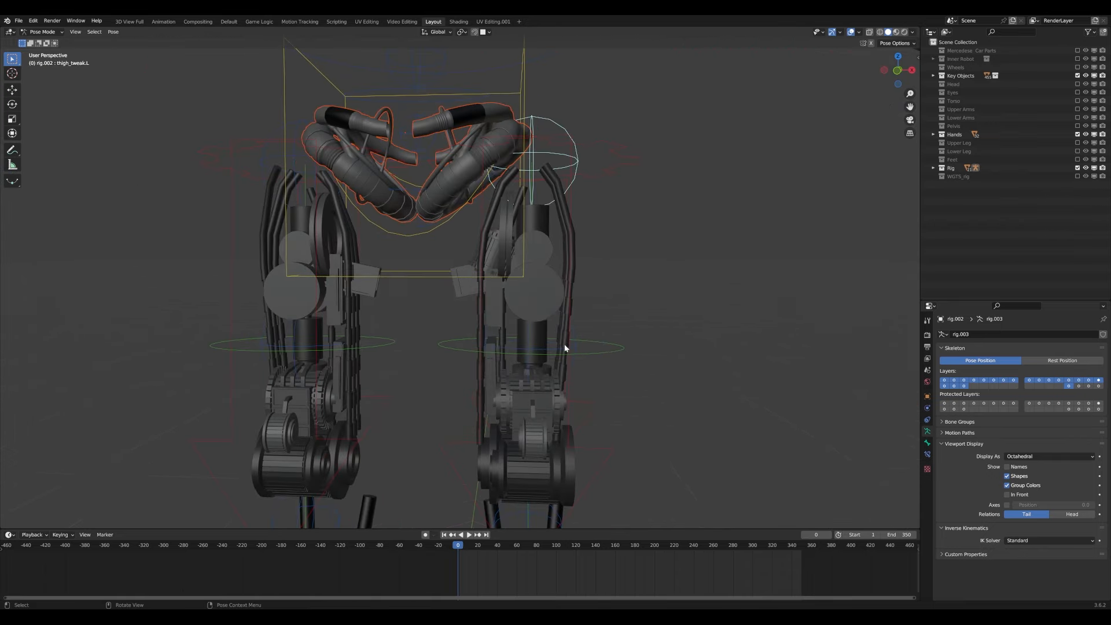
left_click(571, 278)
key("r")
right_click(545, 295)
left_click(544, 296)
key("g")
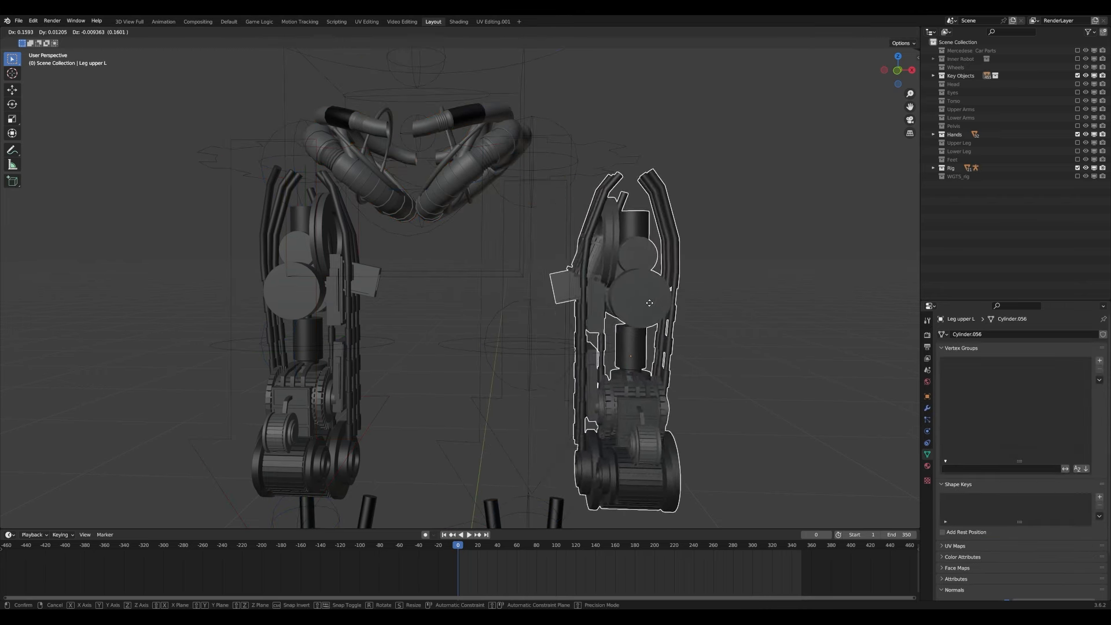
right_click(603, 241)
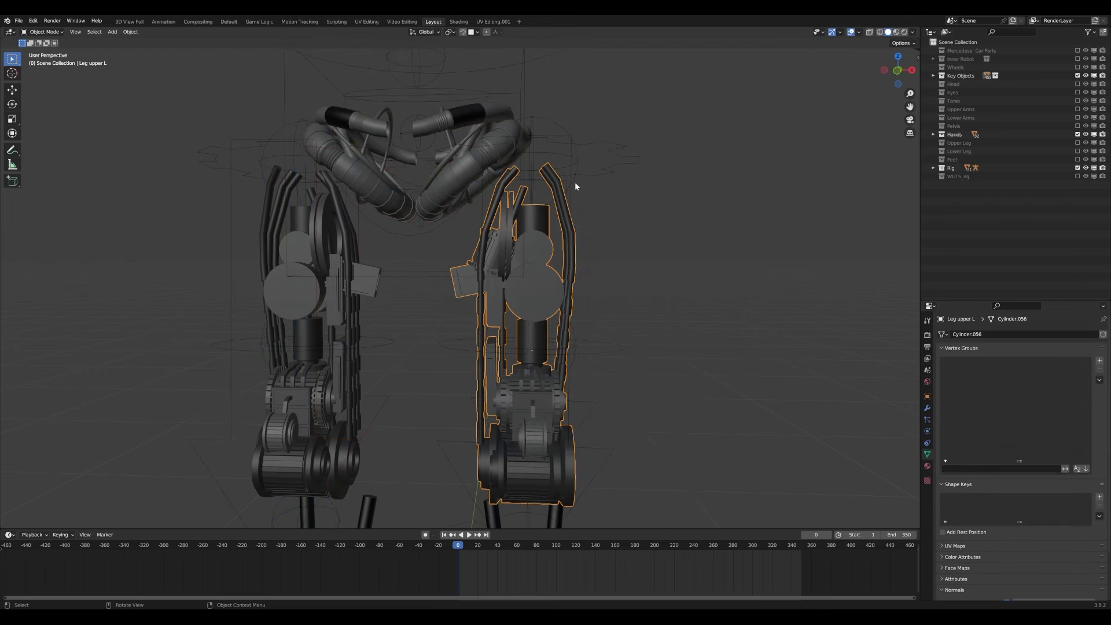
- Parent the Leg upper L part to the thigh_tweak.L bone
left_click(556, 123, "shift")
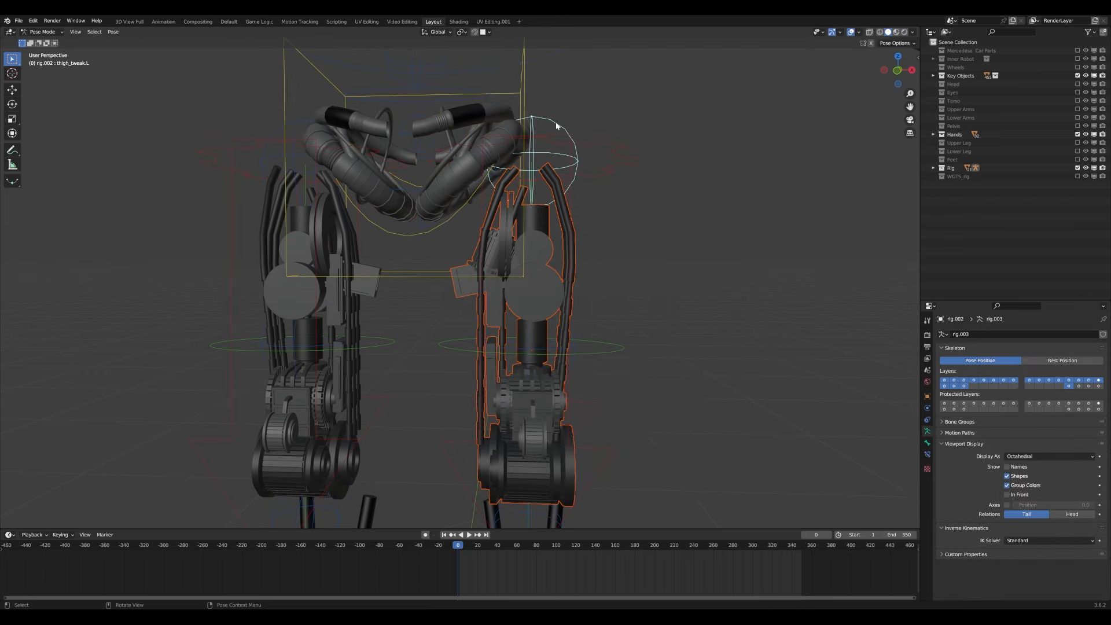
middle_click_drag(556, 126, 570, 323)
key("ctrl+p")
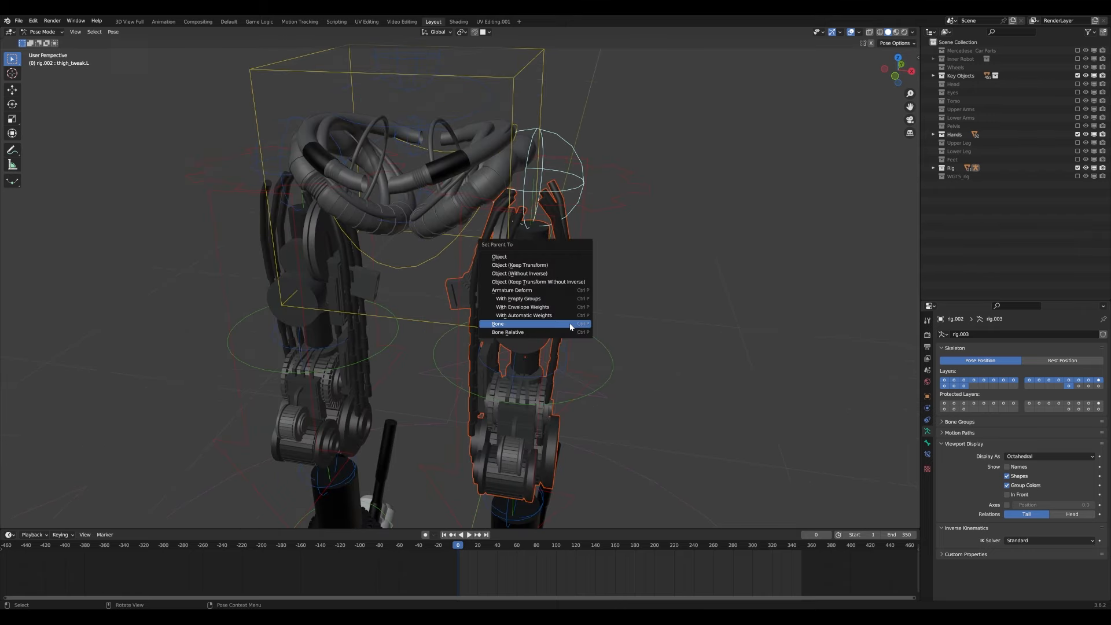
left_click(570, 323)
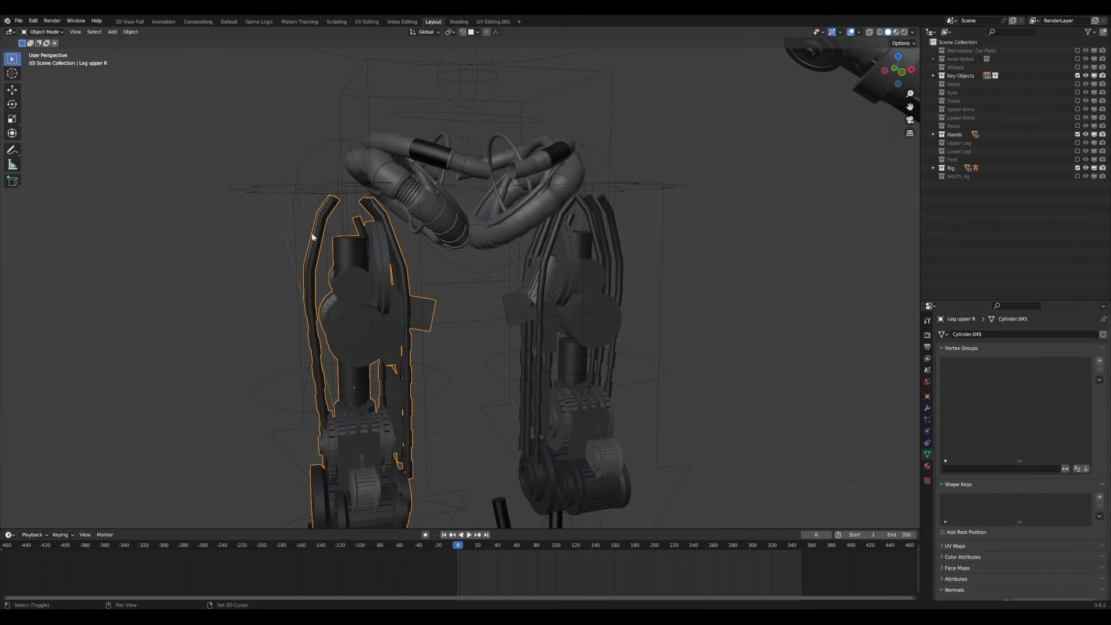
- Parent the Leg upper R part to the thigh_tweak.R bone
left_click(310, 152, "shift")
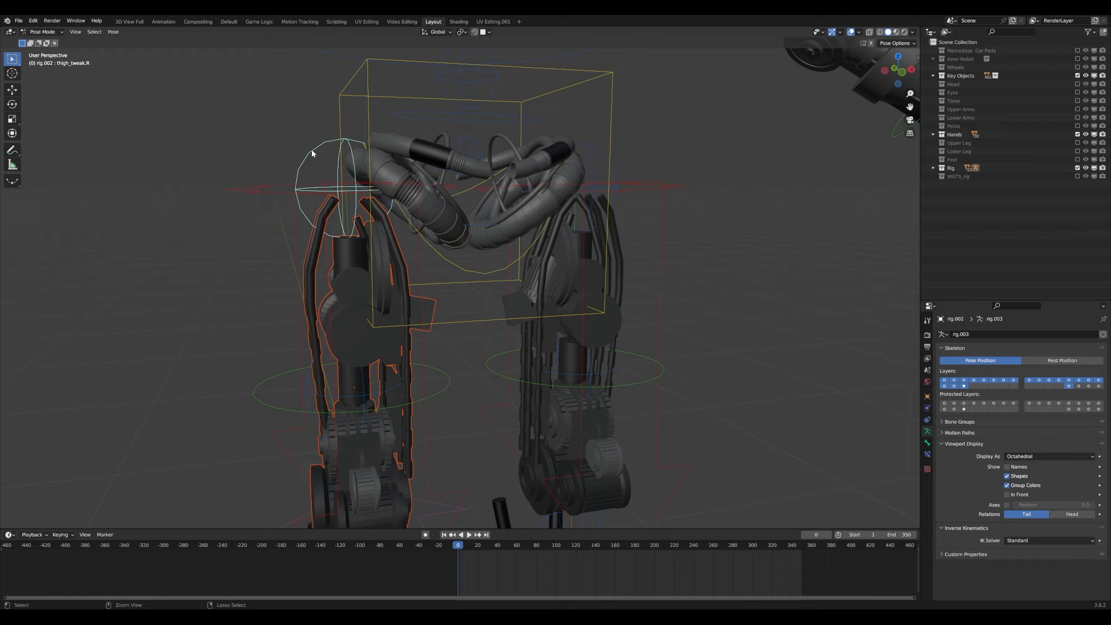
key("ctrl+p")
left_click(239, 150)
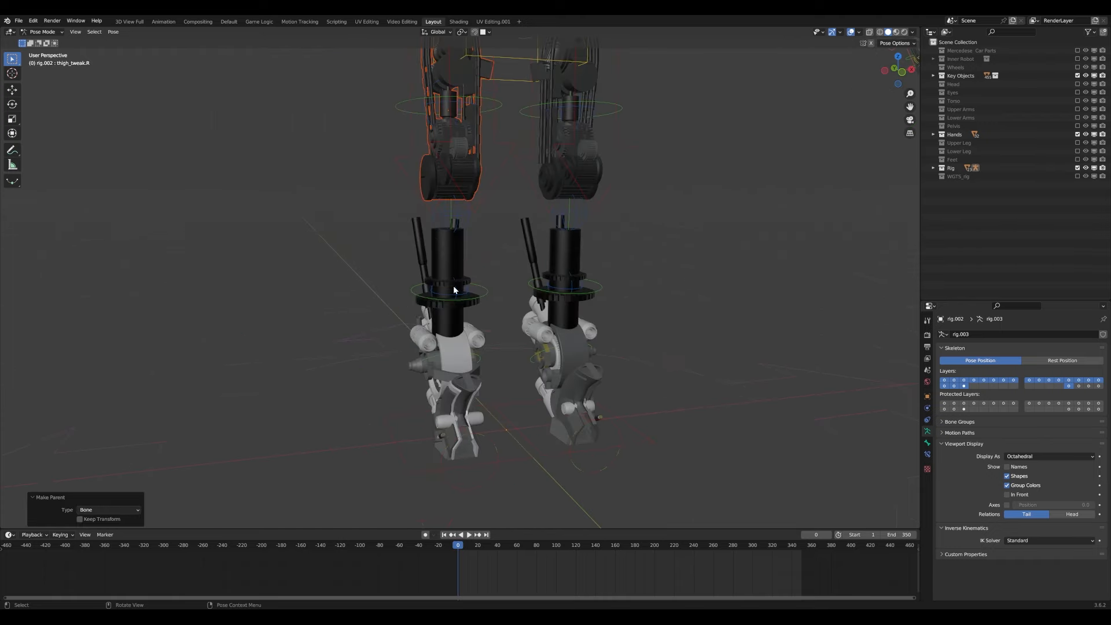
- Parent the leg lower R part to the shin_tweak.R bone
left_click(454, 285)
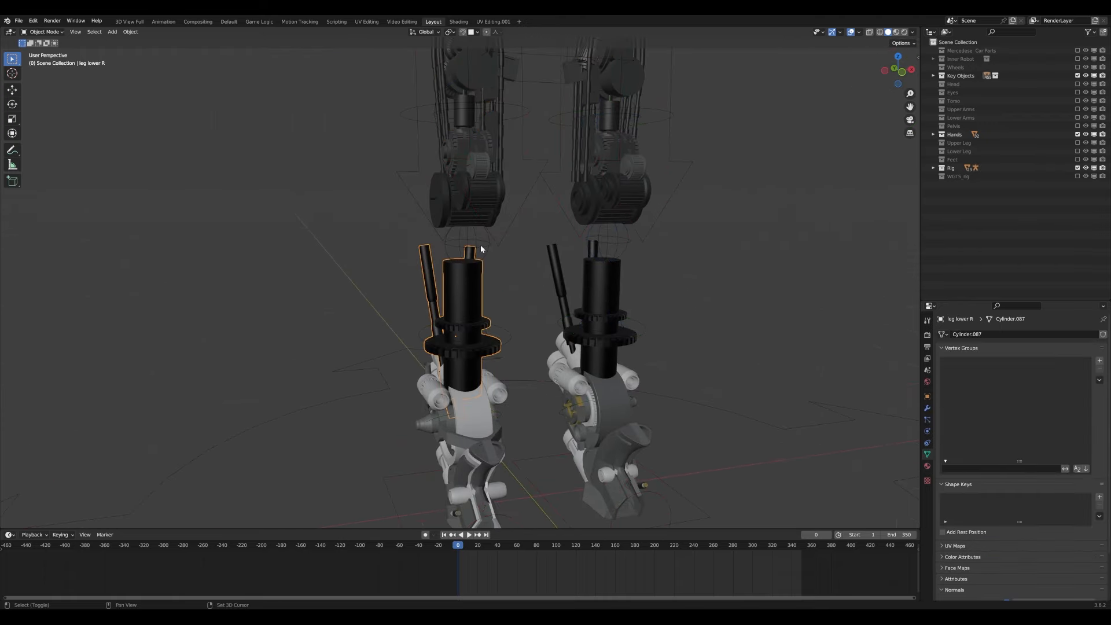
left_click(480, 245)
key("ctrl+p")
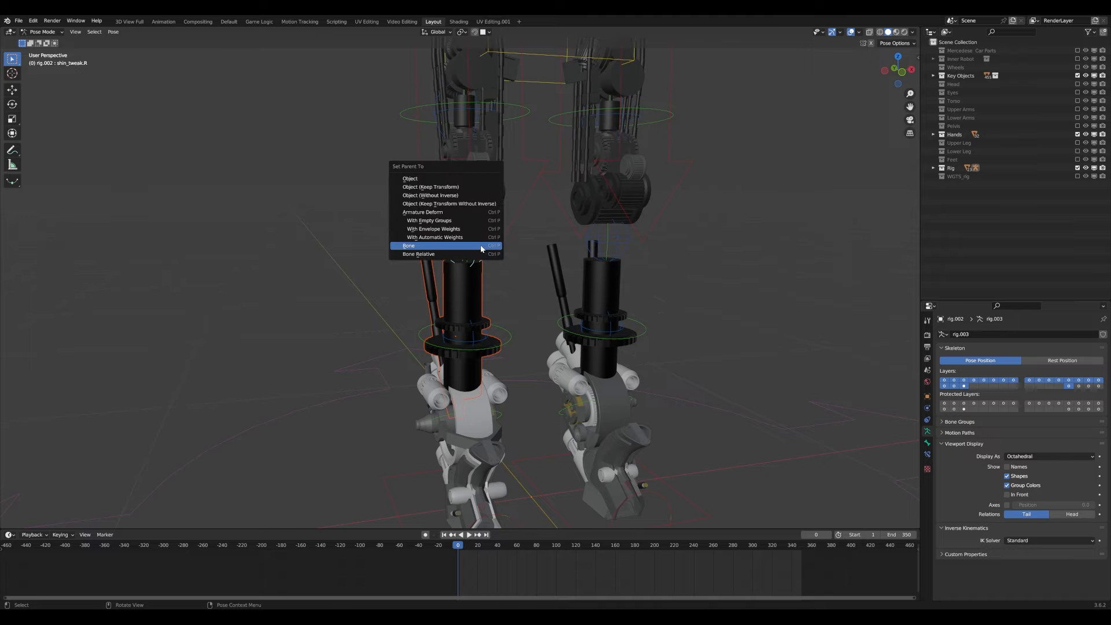
left_click(481, 248)
- Select the left lower leg part with the rig and parent it to the shin_tweak.L bone alone
key("ctrl+Tab")
left_click(609, 300)
left_click(623, 237, "shift")
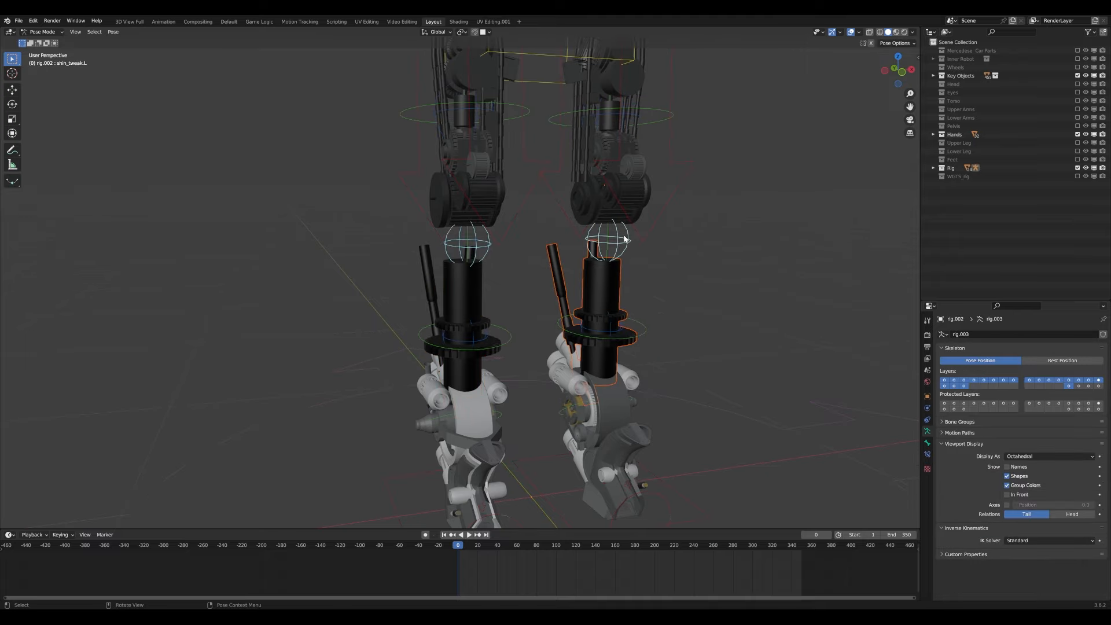
left_click(624, 239)
key("ctrl+p")
left_click(624, 241)
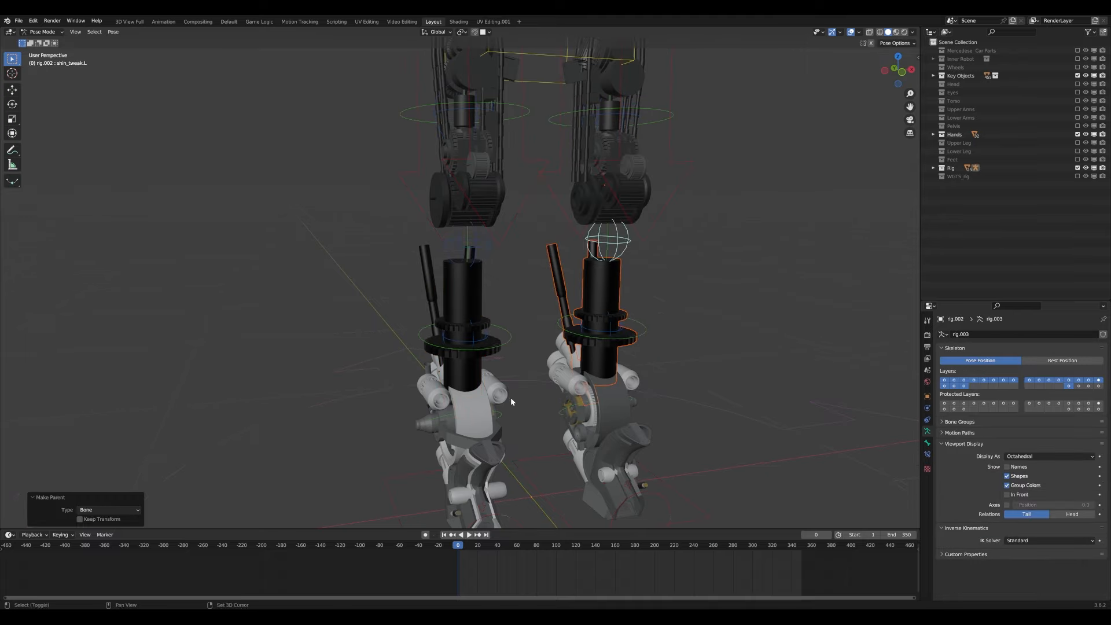
- Parent the Feet R part to the rig's foot_ik.R bone
middle_click_drag(511, 397, 501, 276, "shift")
scroll(497, 278, "up", 1)
key("ctrl+Tab")
left_click(457, 300)
mouse_move(443, 302)
middle_mouse_down()
mouse_move(505, 306)
mouse_move(453, 311)
middle_mouse_up()
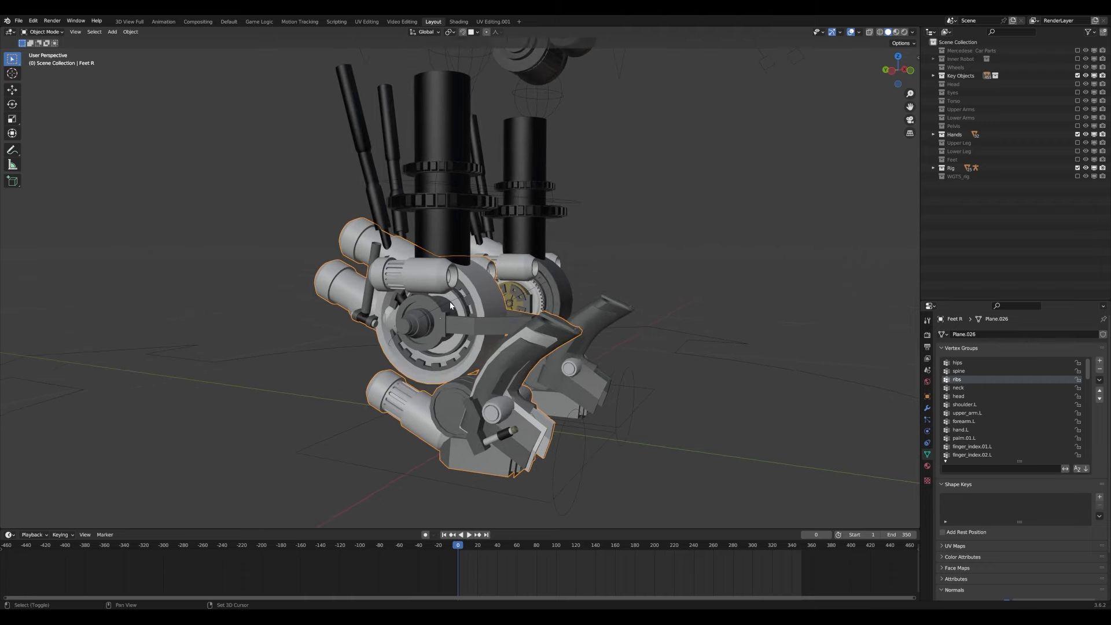
scroll(448, 335, "down", 3)
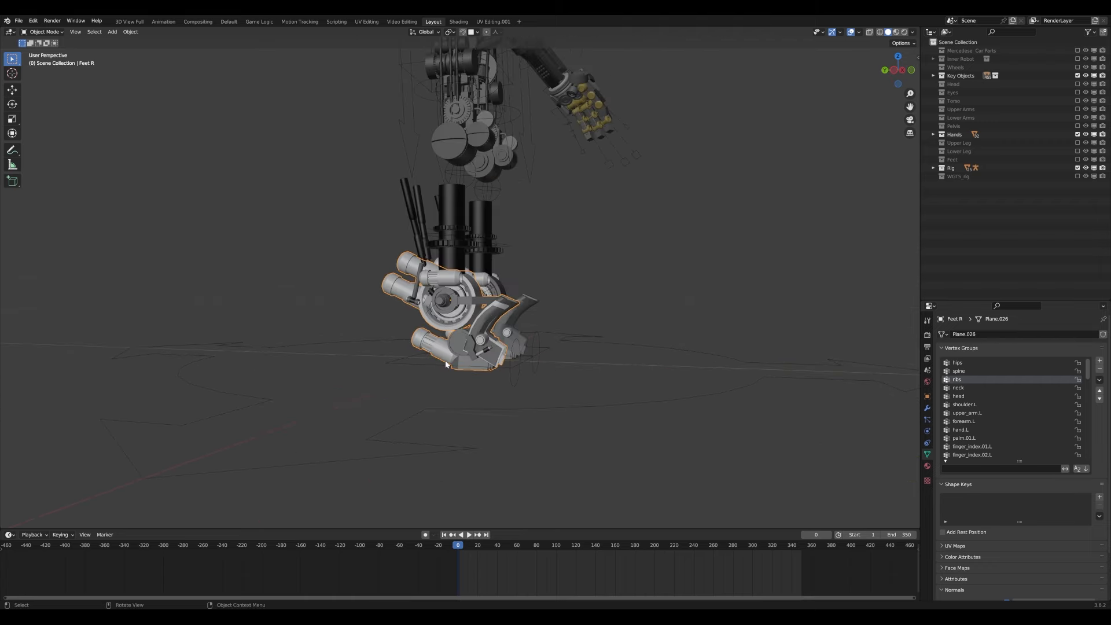
key("ctrl+Tab")
left_click(418, 362)
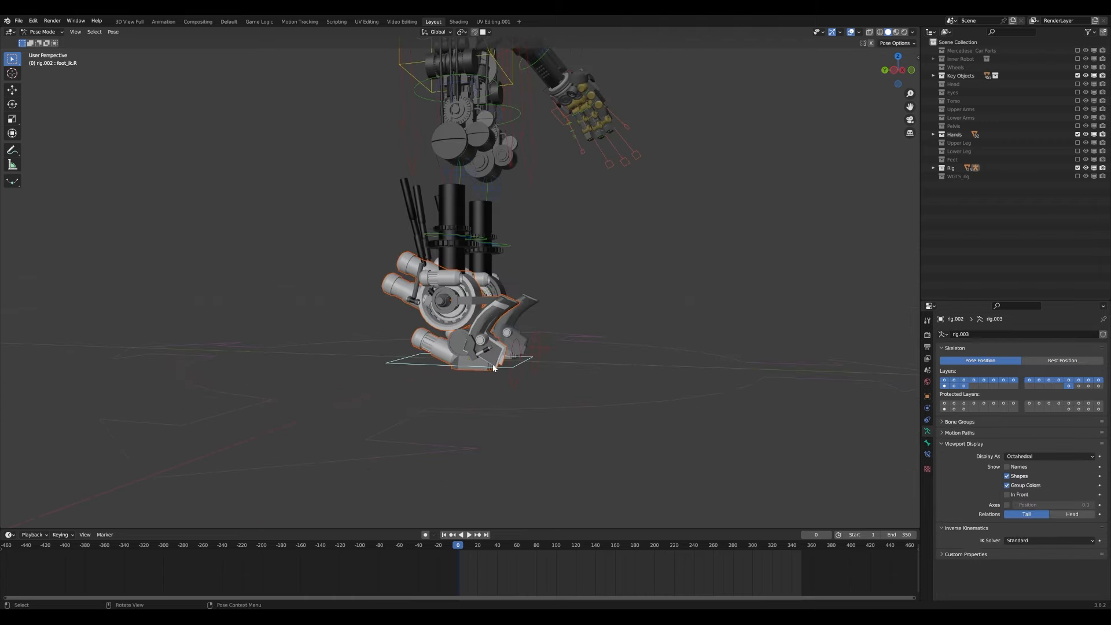
middle_click_drag(493, 368, 522, 411)
key("ctrl+p")
left_click(460, 387)
- Try moving the foot_ik.R control upward and forward, including along Z only, to test the right leg and foot
key("KP_5")
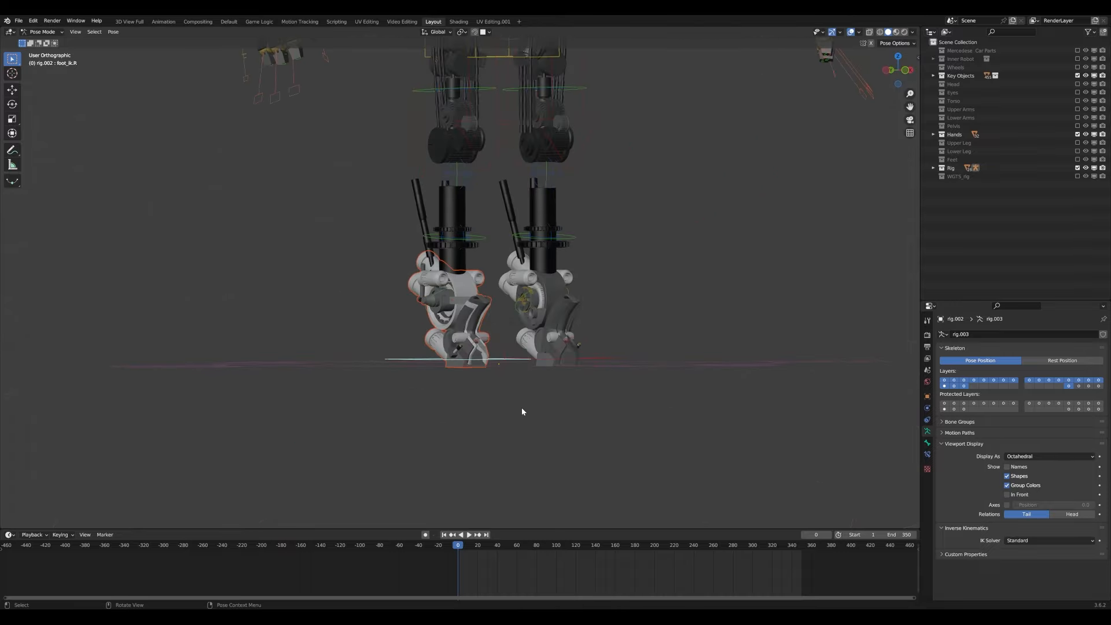
key("ctrl+KP_3")
key("g")
middle_click_drag(524, 359, 359, 370)
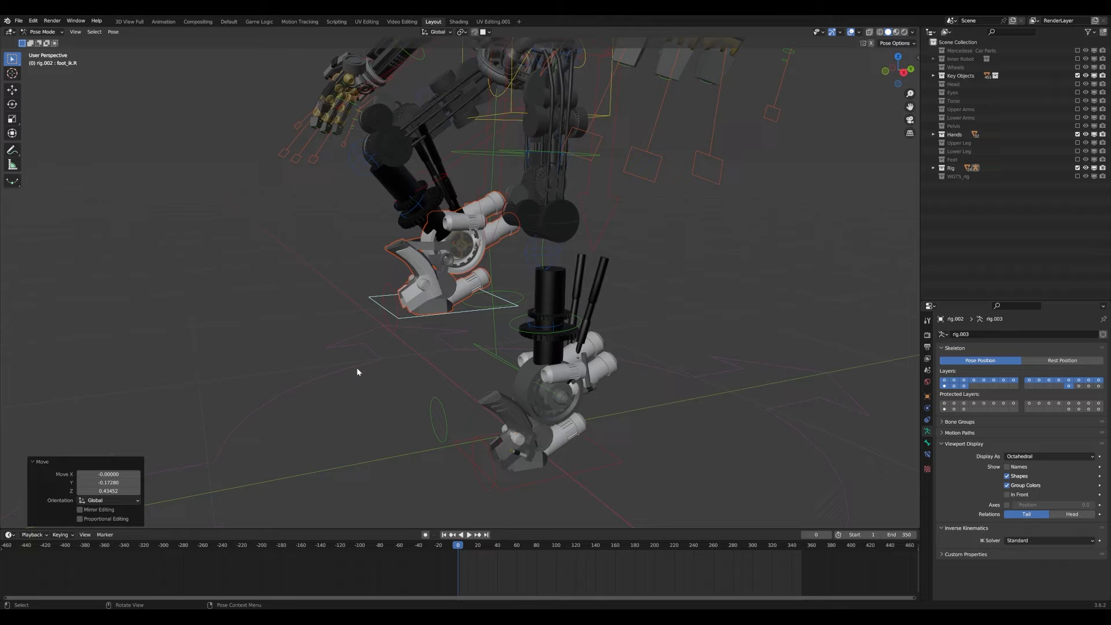
key("g")
key("z")
right_click(434, 373)
middle_click_drag(434, 373, 485, 358)
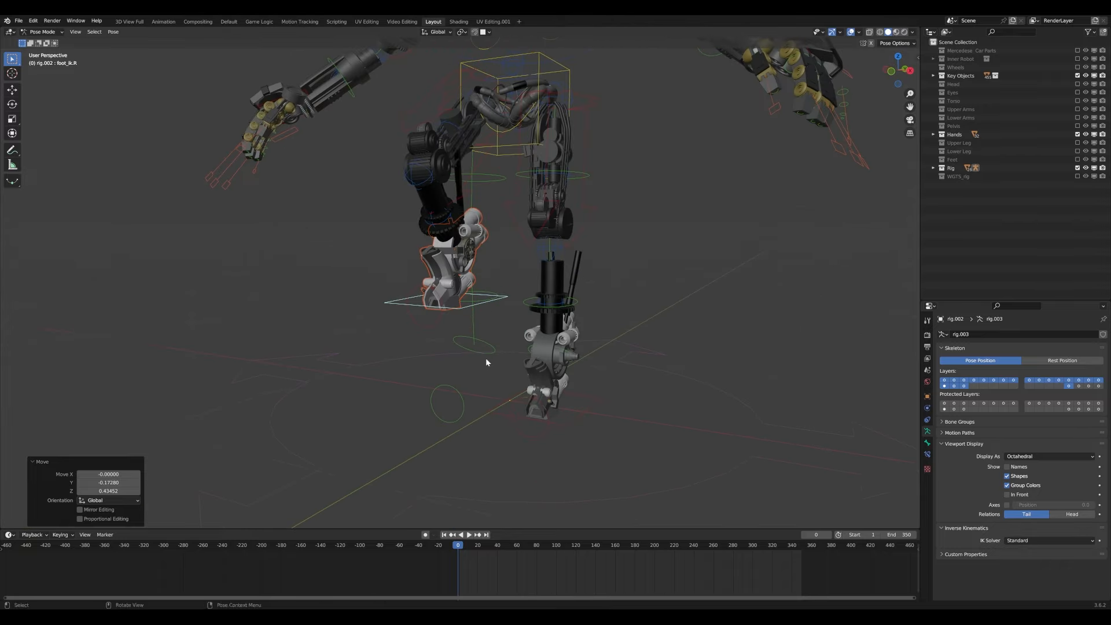
key("g")
key("z")
right_click(500, 433)
- Parent the left foot part to the rig's foot_ik.L bone
left_click(565, 415)
middle_click_drag(565, 414, 543, 363)
scroll(544, 363, "up", 3)
left_click(543, 363)
left_click(648, 437, "shift")
left_click(648, 437, "shift")
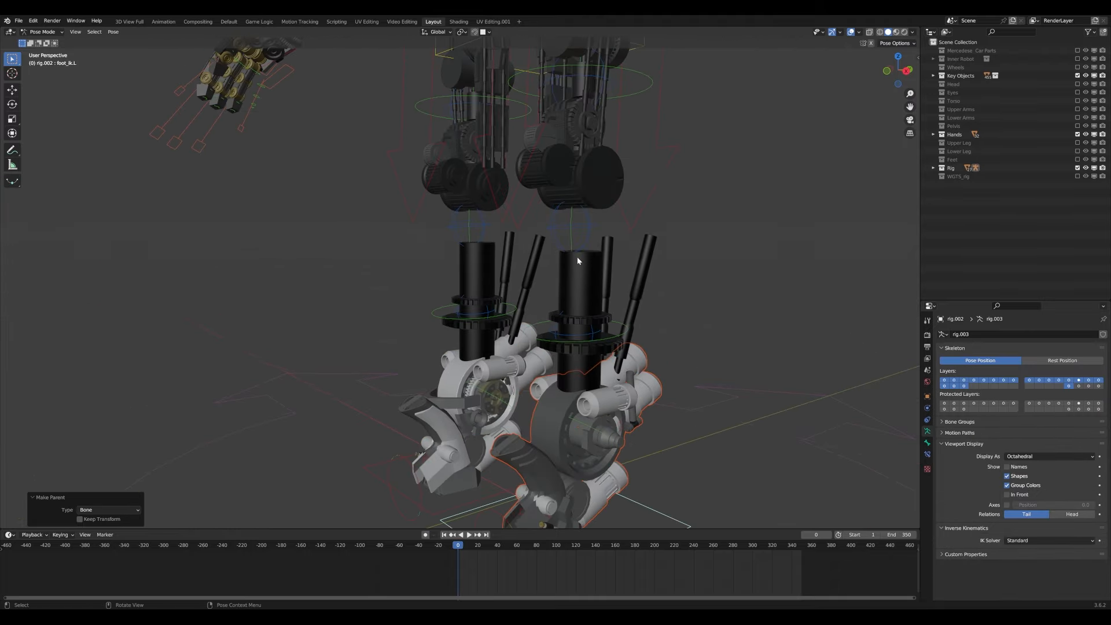
- Select the left upper leg part together with the rig's thigh_tweak.L bone
left_click(578, 256)
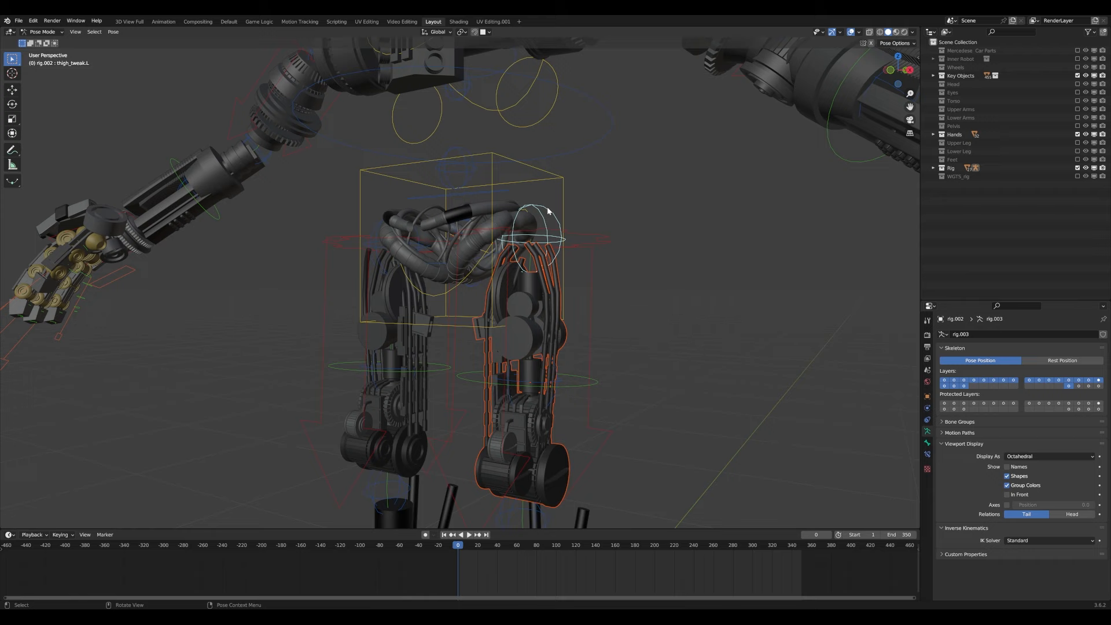
left_click(547, 207, "shift")
scroll(511, 425, "down", 5)
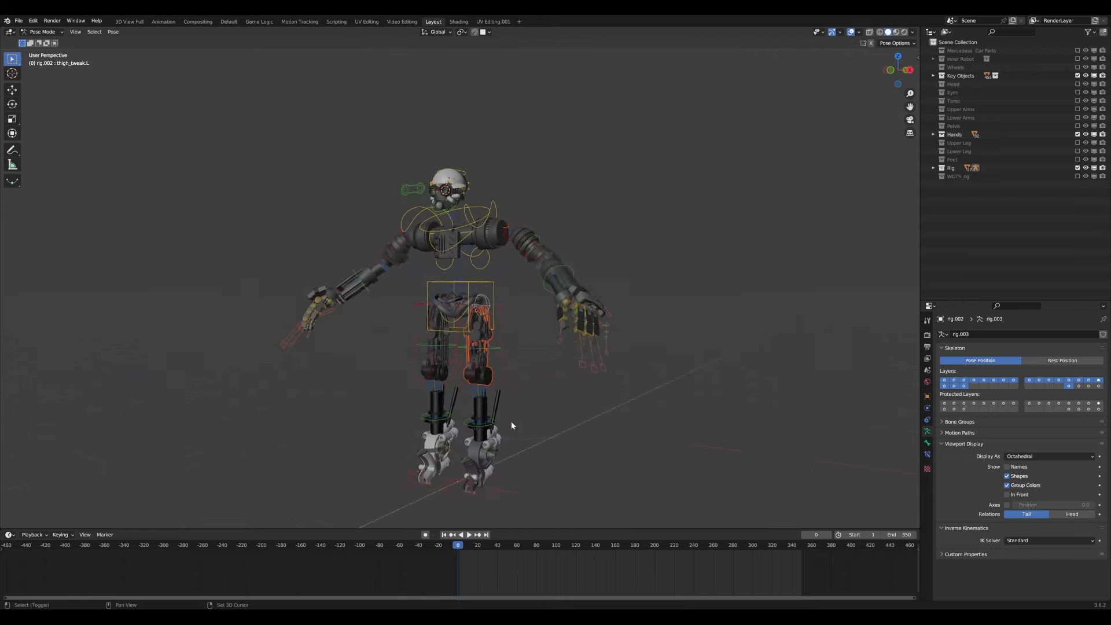
- Try moving the foot_ik.L control along Z to test the left leg
middle_click_drag(511, 426, 504, 354, "shift")
left_click(496, 414)
key("g")
key("z")
right_click(506, 387)
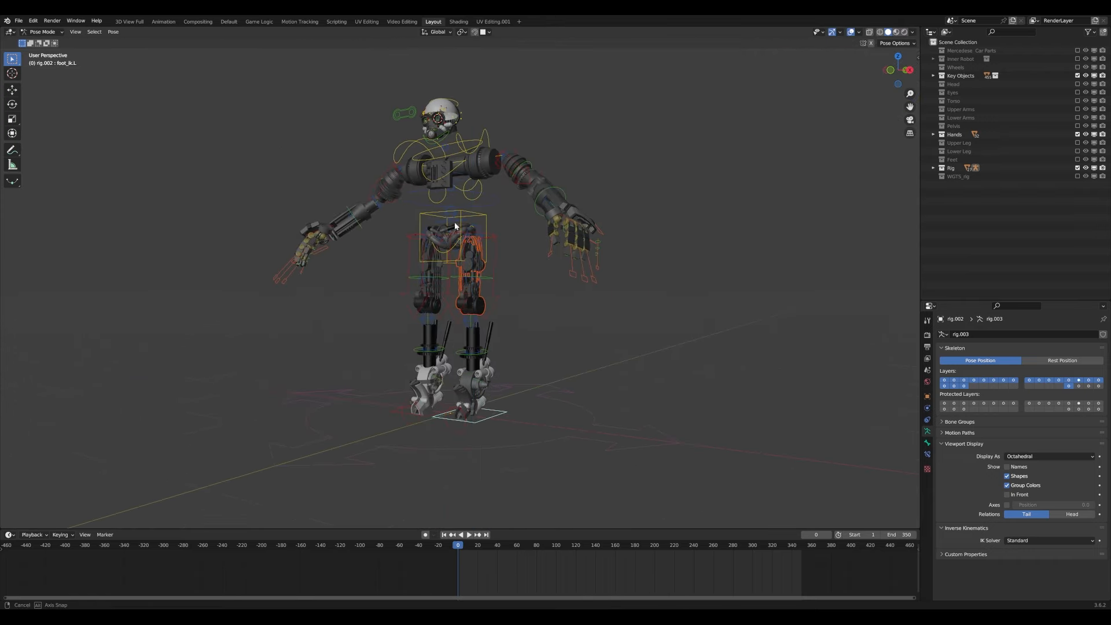
middle_click_drag(455, 226, 492, 222)
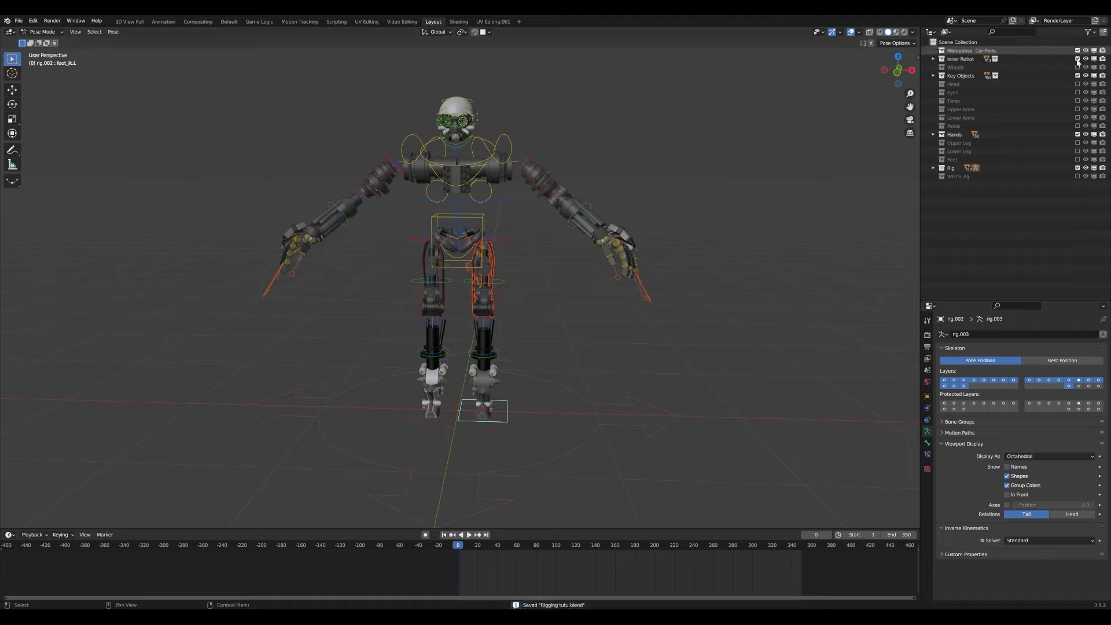
- Include all the robot part collections in the view layer and try a free rotation of the spine_fk.002 control
left_click_drag(1077, 68, 1077, 160)
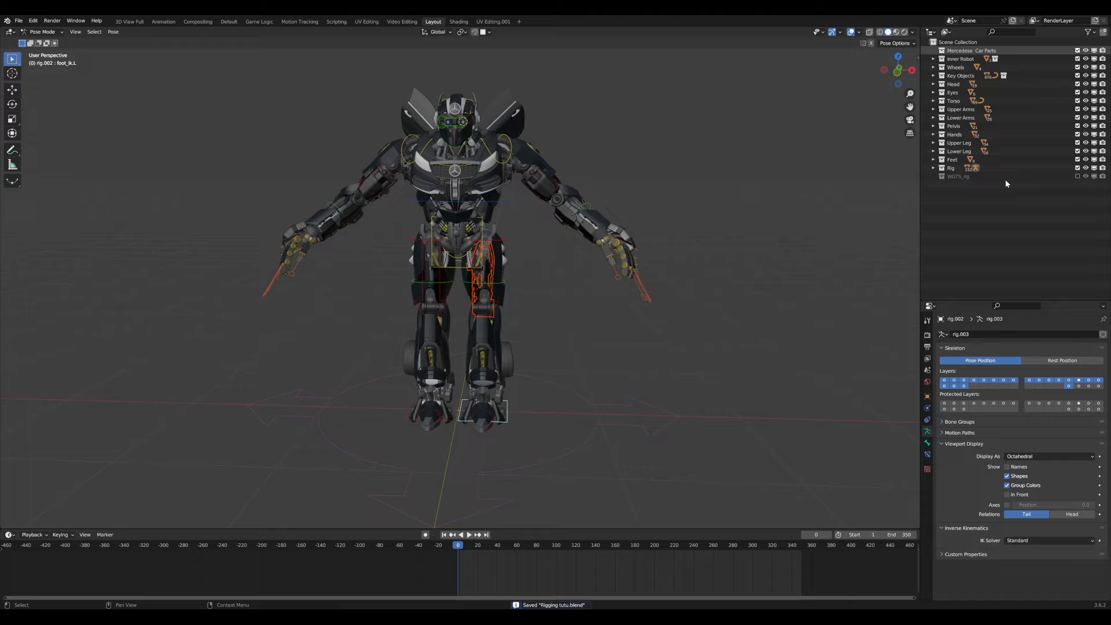
middle_click_drag(428, 347, 597, 358)
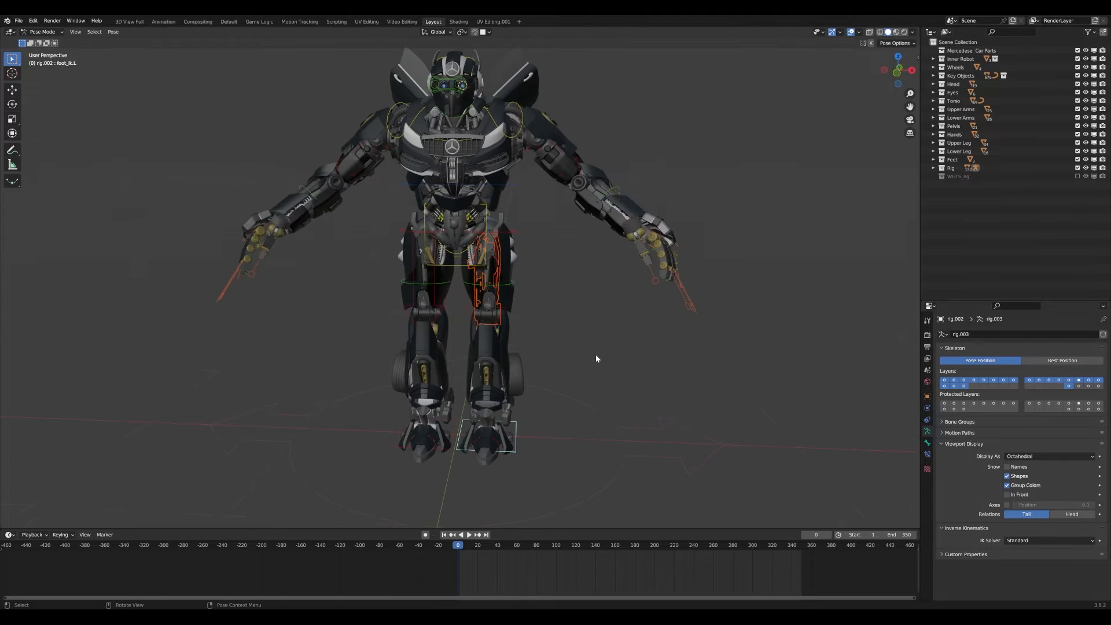
key("r")
key("r")
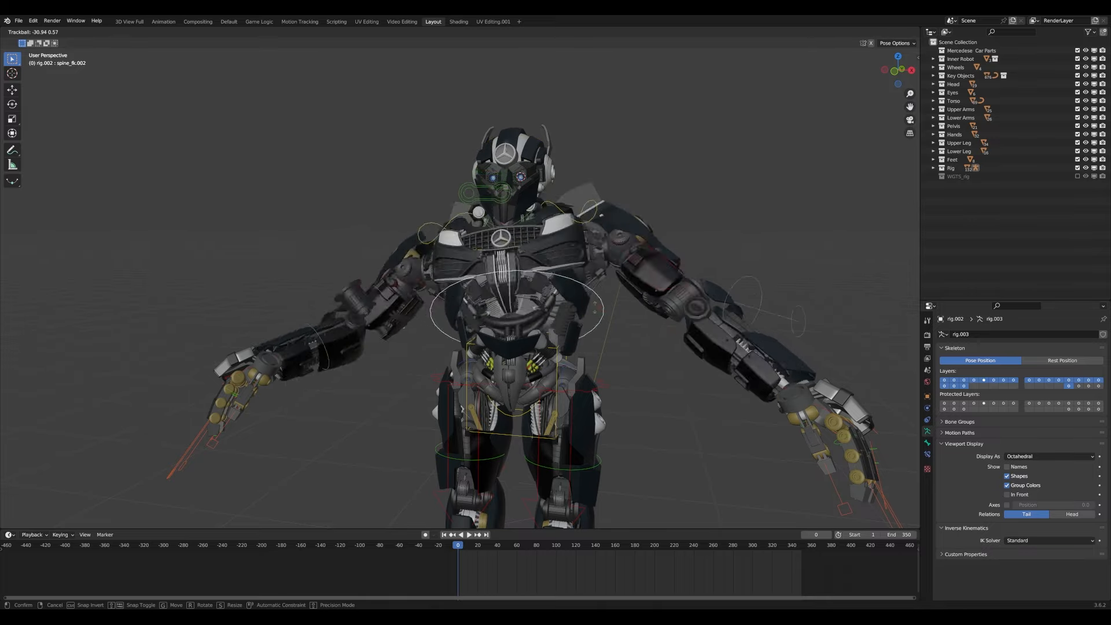
key("Escape")
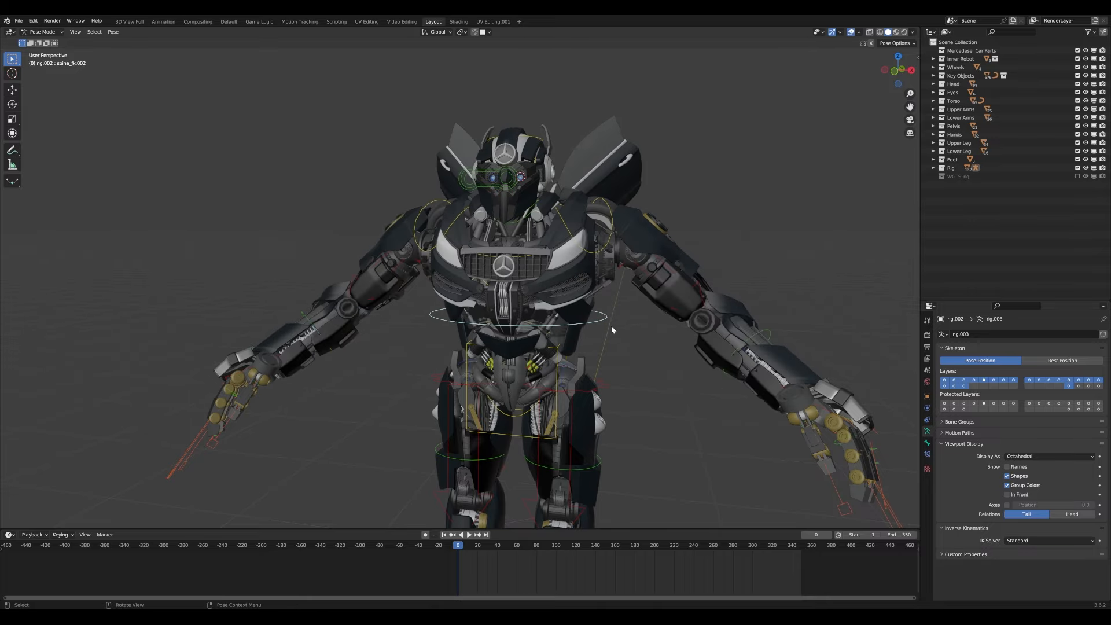
- Exclude the outer robot collections from the view layer, keeping only Key Objects, Hands and Rig included
left_click_drag(1077, 50, 1077, 168)
left_click(1078, 176)
left_click(1077, 60)
left_click(1077, 59)
left_click(1077, 75)
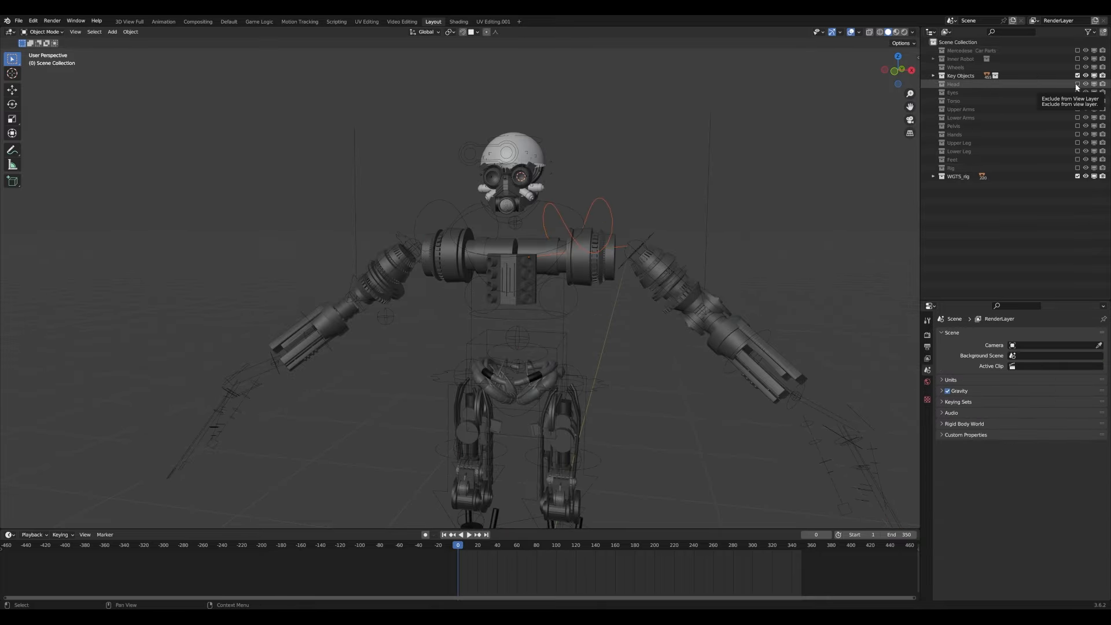
left_click(1078, 134)
- Parent the robot's head part to the rig's head bone
scroll(519, 330, "up", 4)
middle_click_drag(524, 167, 530, 290, "shift")
left_click(556, 339)
left_click(529, 332)
left_click(43, 32)
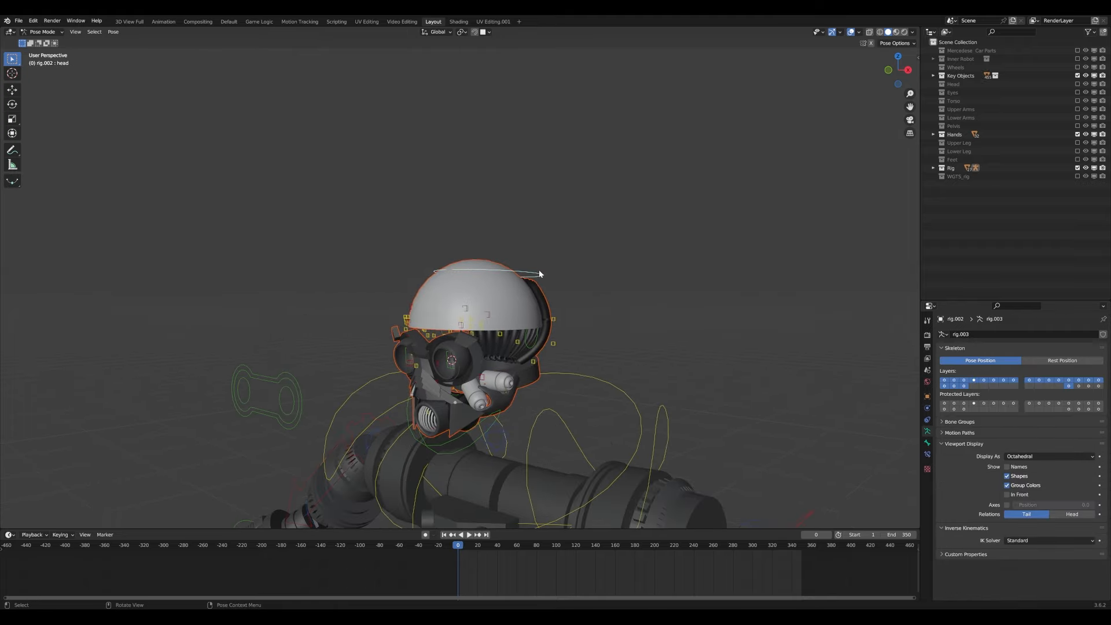
key("ctrl+p")
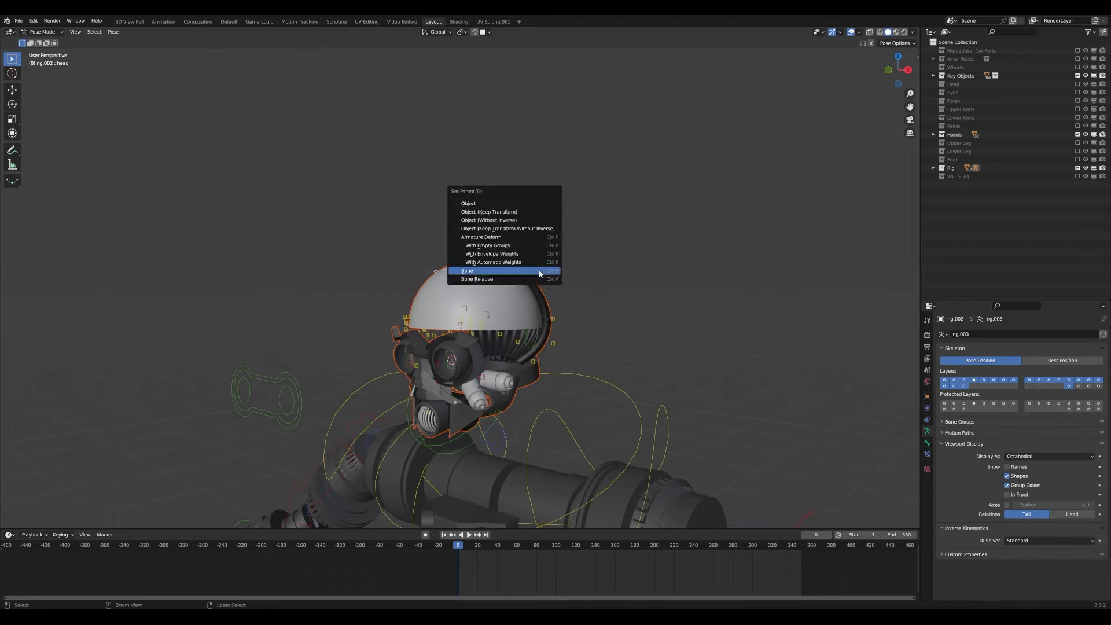
left_click(539, 271)
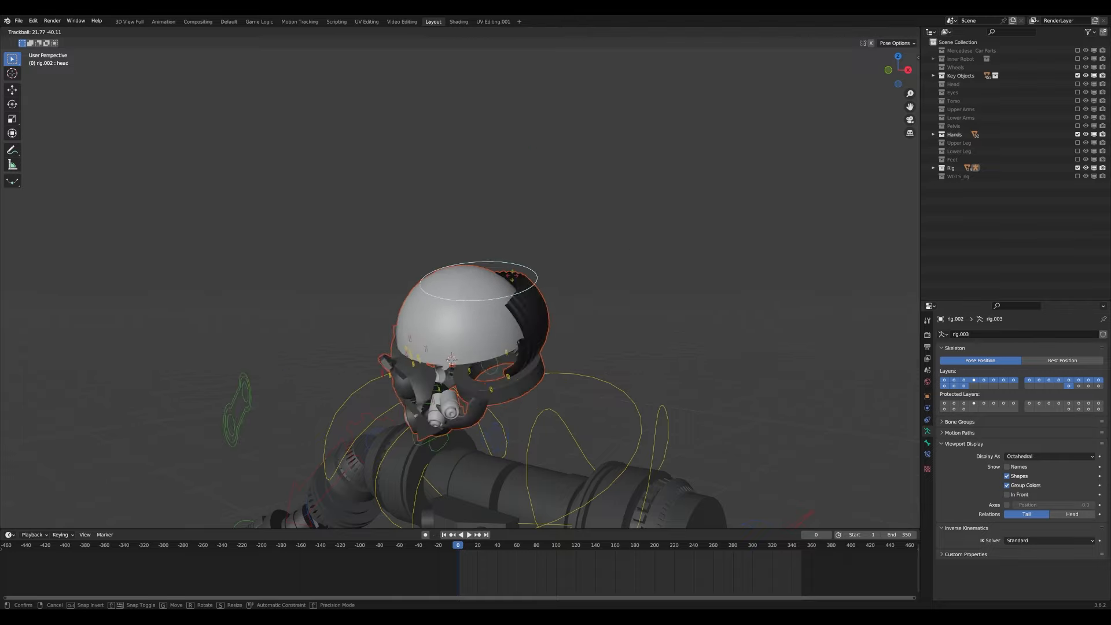
- Isolate the Eye L part with the rig and parent it to the master_eye.L bone
scroll(431, 340, "up", 4)
middle_click_drag(431, 341, 633, 336)
left_click(633, 338)
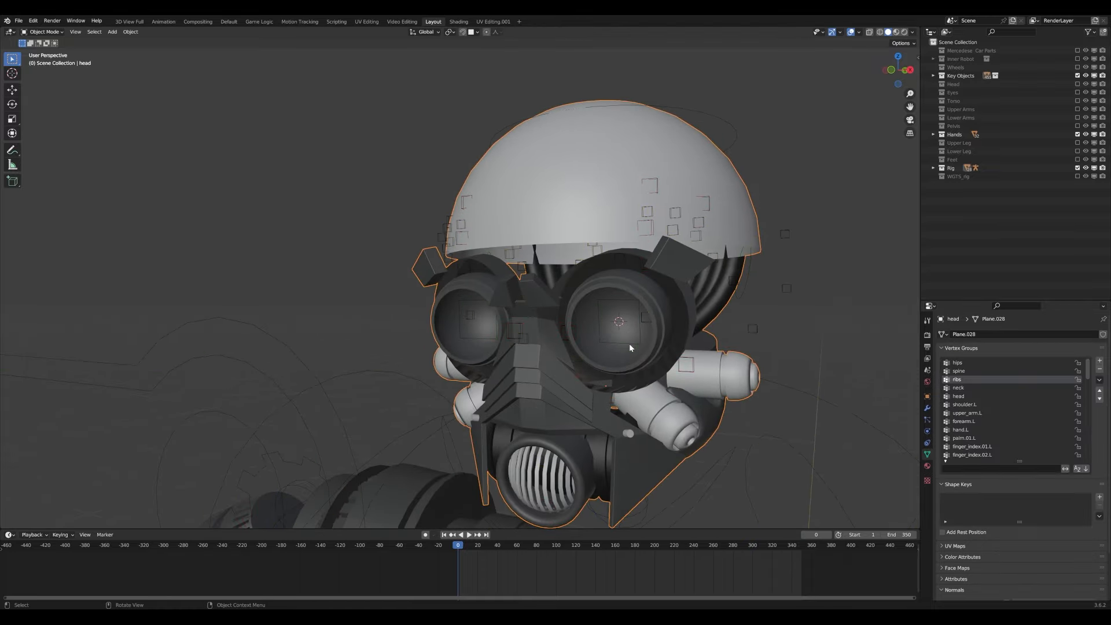
left_click(632, 343)
key("KP_Decimal")
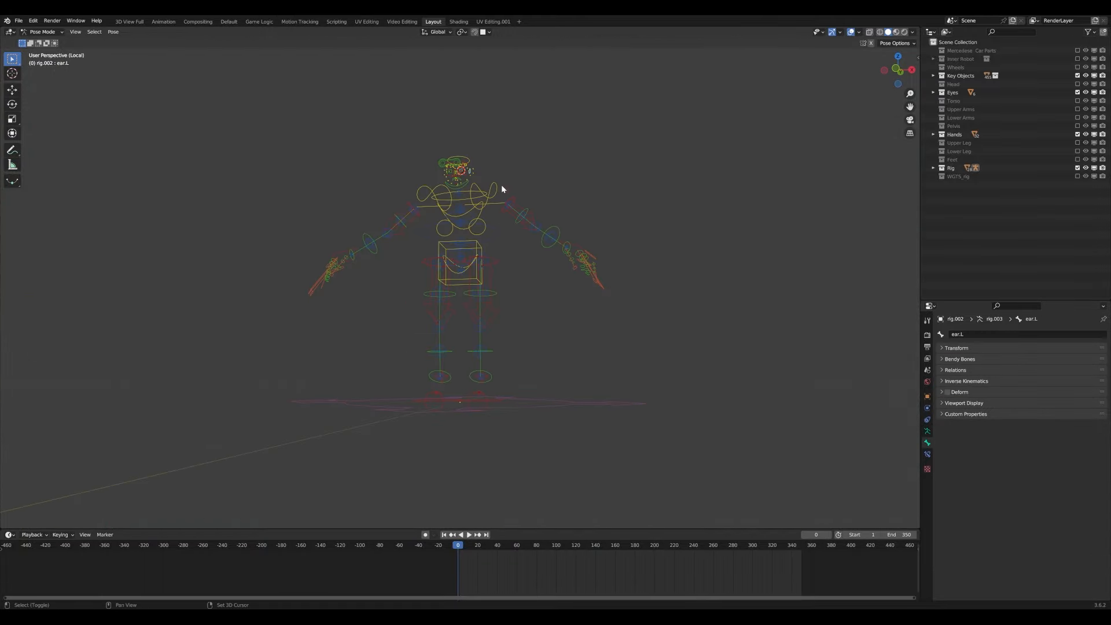
scroll(512, 324, "up", 8)
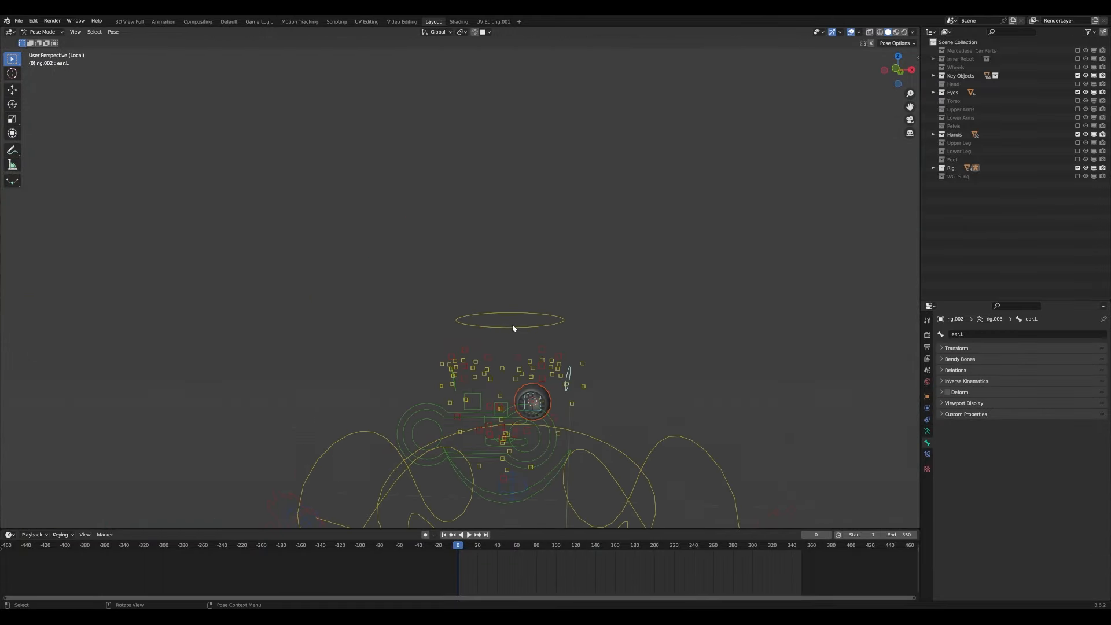
left_click(498, 392, "shift")
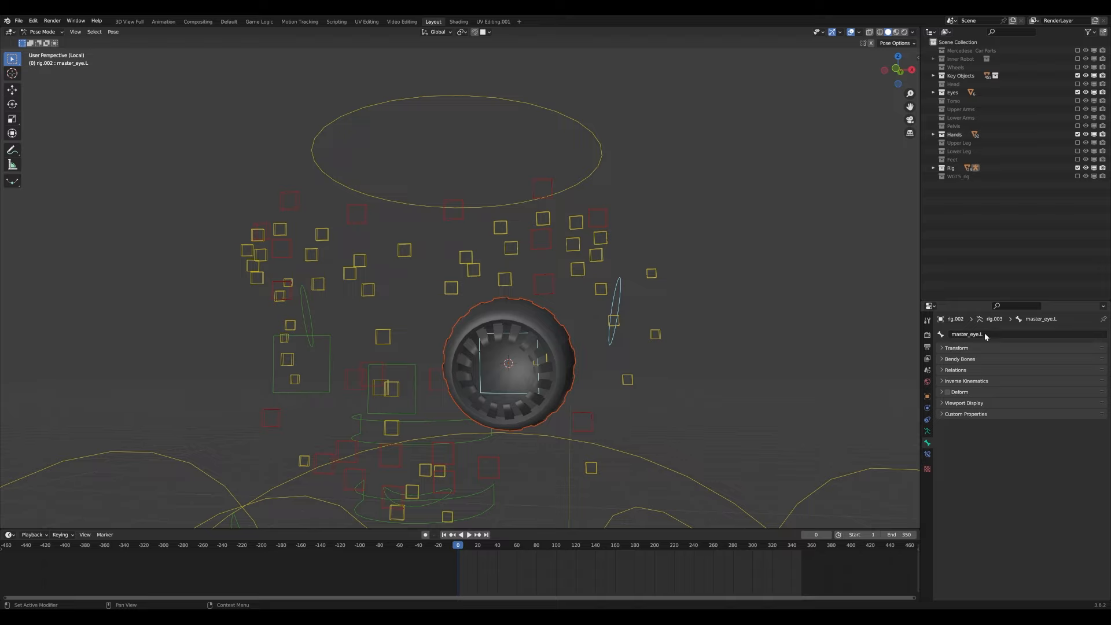
key("ctrl+p")
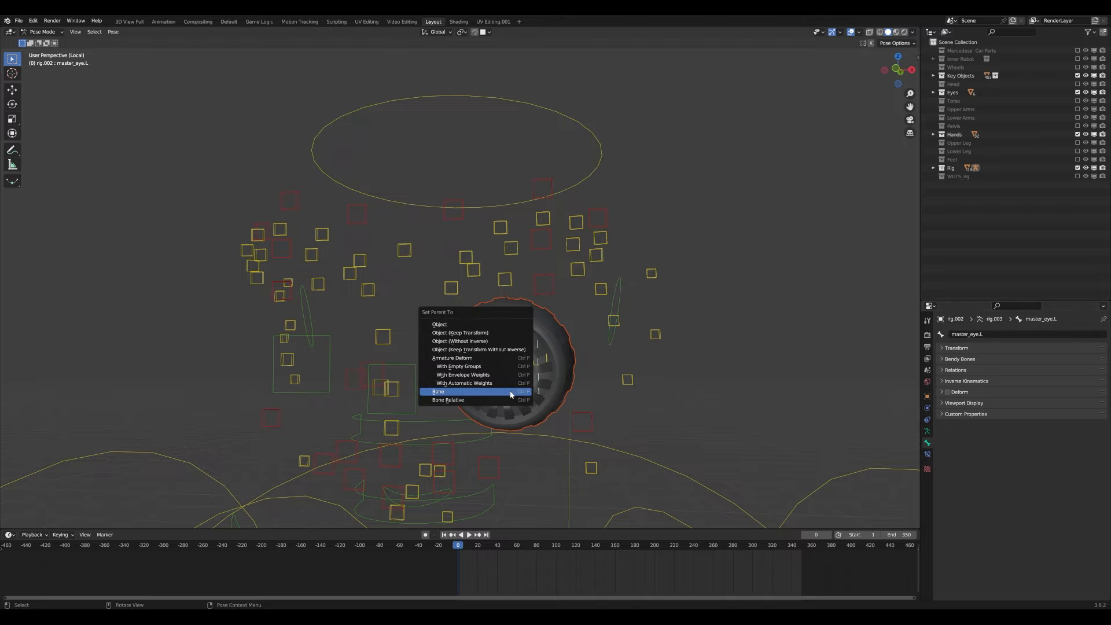
left_click(512, 391)
- Isolate the Eye R part with the rig, parent it to the master_eye.R bone, and leave local view
key("ctrl+Tab")
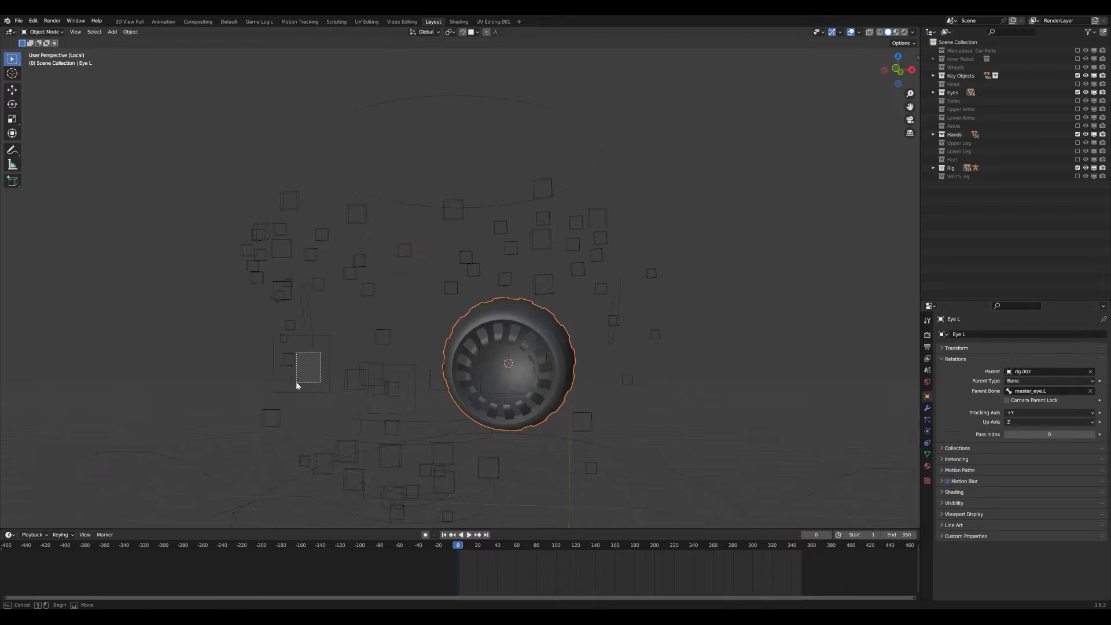
left_click_drag(296, 382, 295, 383)
key("KP_Divide")
middle_click_drag(267, 300, 303, 305, "shift")
left_click(231, 303)
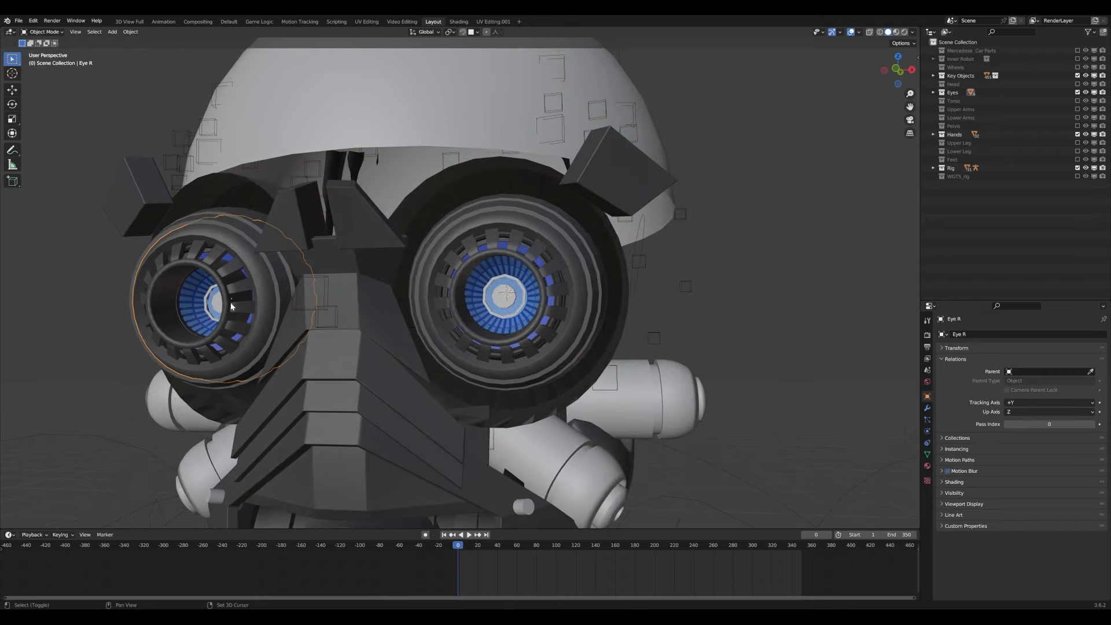
key("KP_Divide")
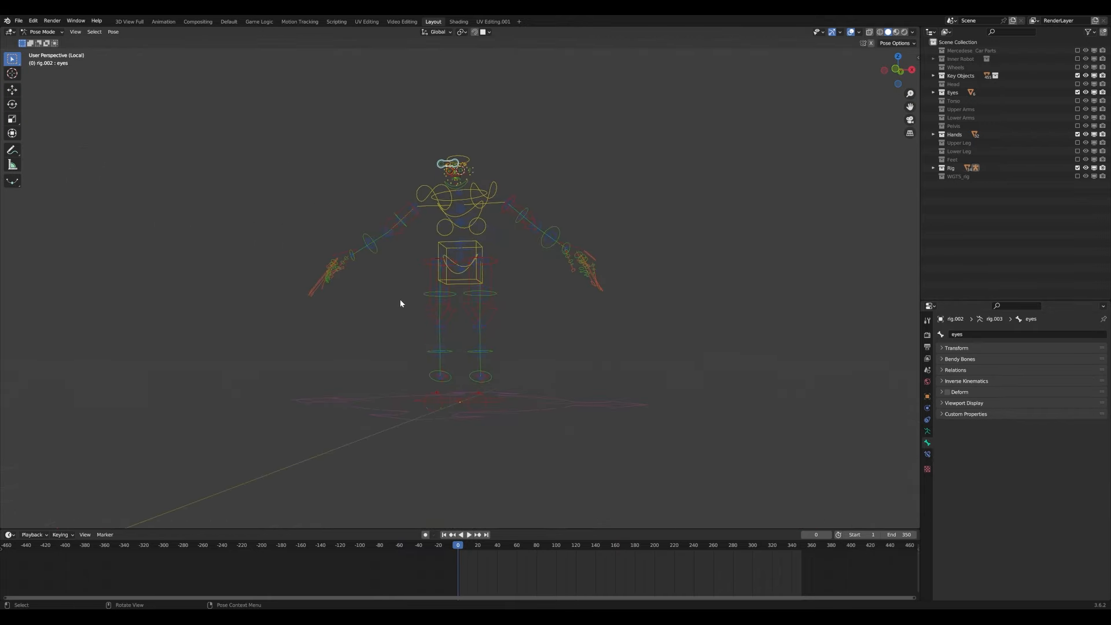
middle_click_drag(396, 157, 441, 294, "shift")
scroll(441, 294, "up", 8)
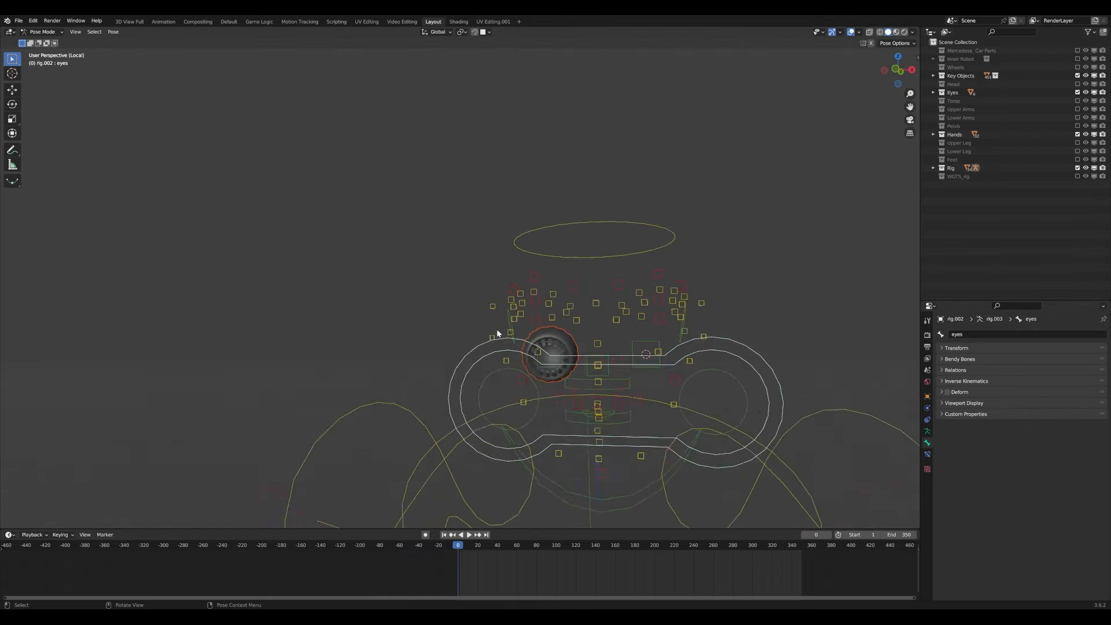
scroll(497, 330, "up", 3)
left_click(611, 410)
left_click(607, 413, "shift")
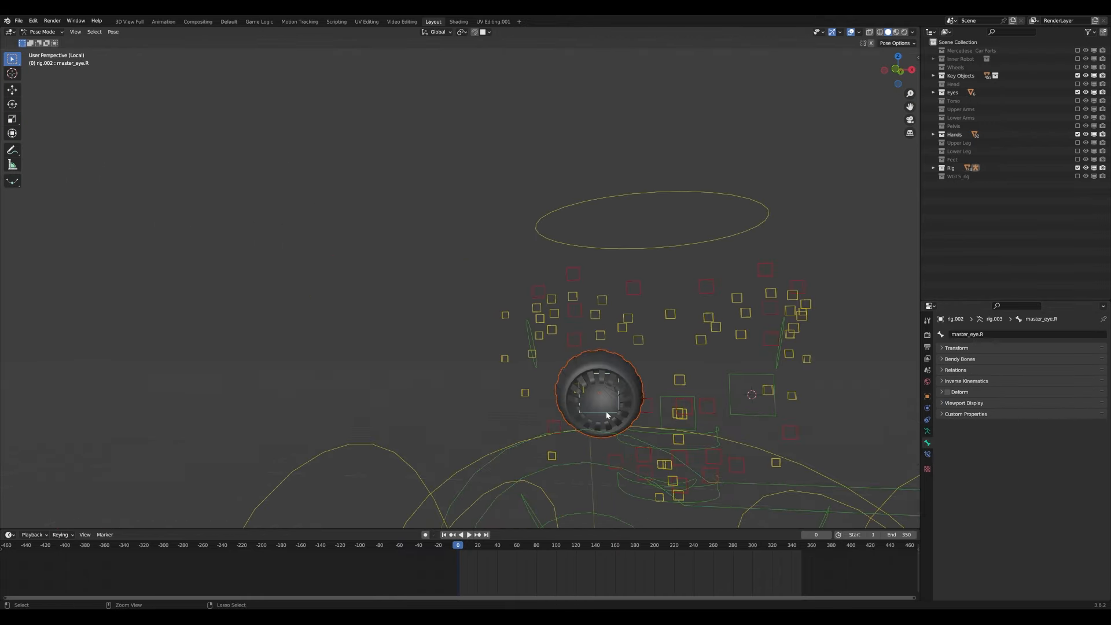
key("KP_Divide")
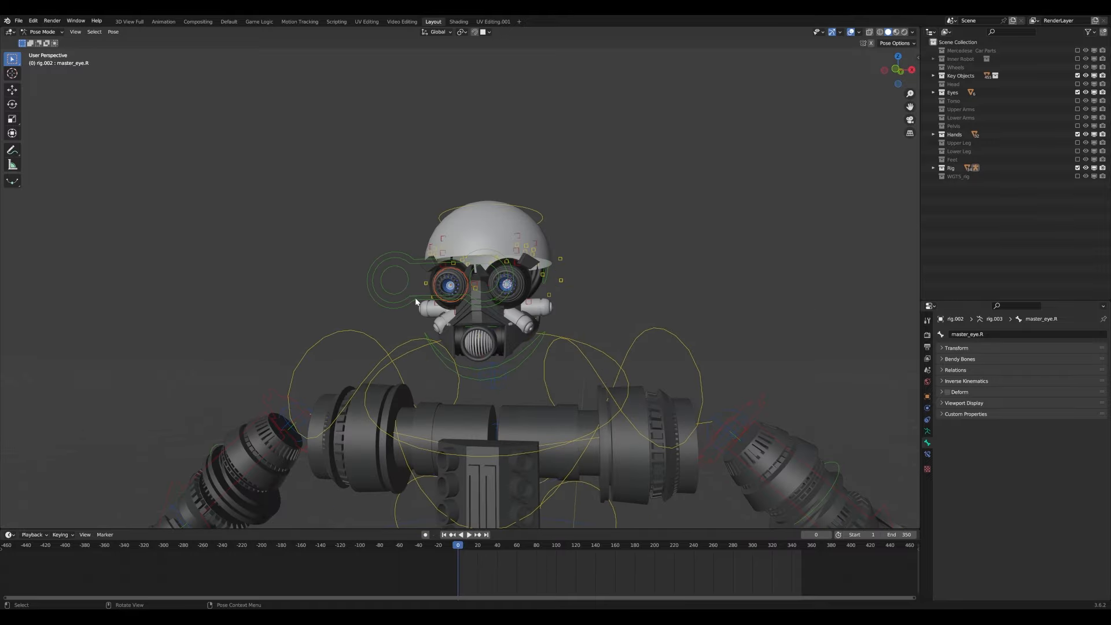
- Move the eyes control in front of the face to test the aim of both eyes
left_click(415, 298)
scroll(417, 299, "up", 2)
key("g")
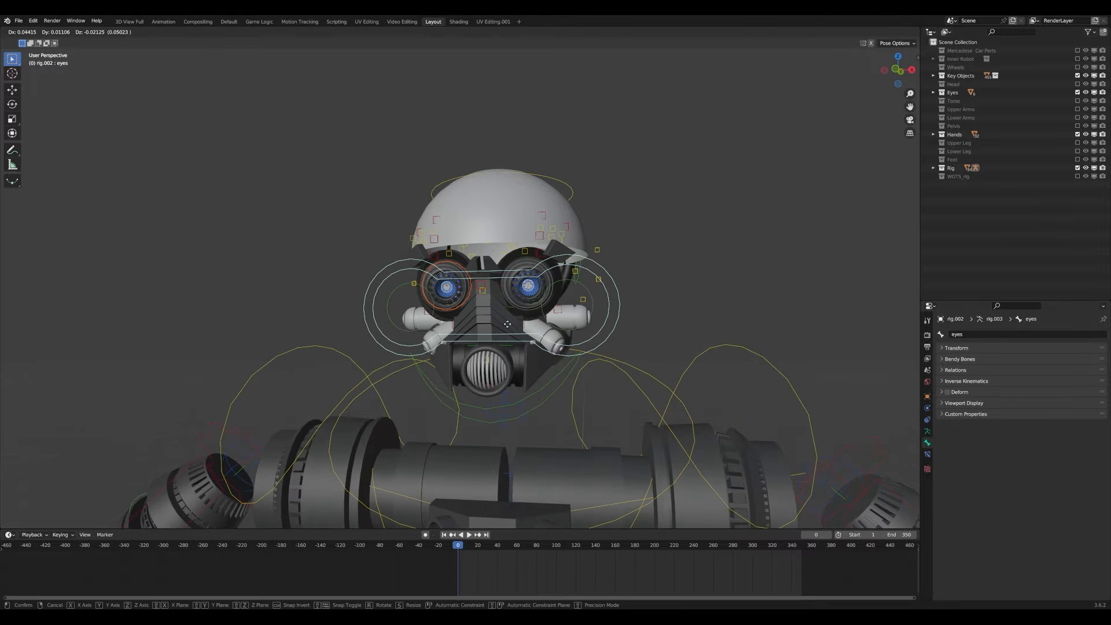
left_click(447, 336)
scroll(461, 325, "down", 5)
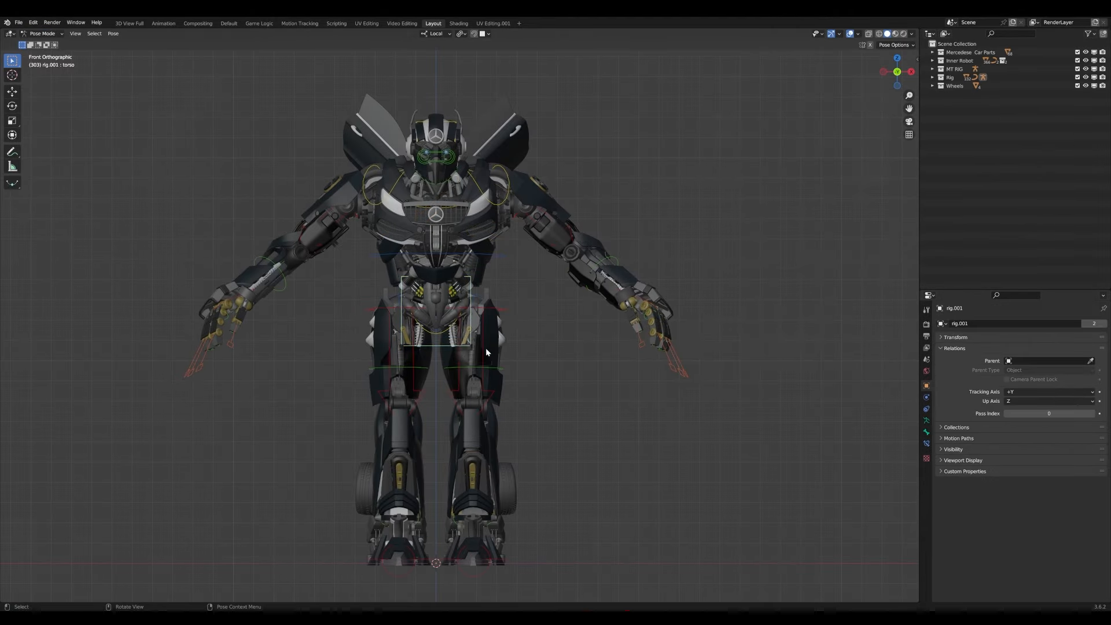
- Try moving the torso control along Z and the foot_ik.L control freely to test the fully assembled robot
middle_click_drag(485, 348, 427, 367)
key("g")
key("z")
left_click(512, 524)
key("g")
key("z")
middle_click_drag(590, 492, 520, 480)
key("g")
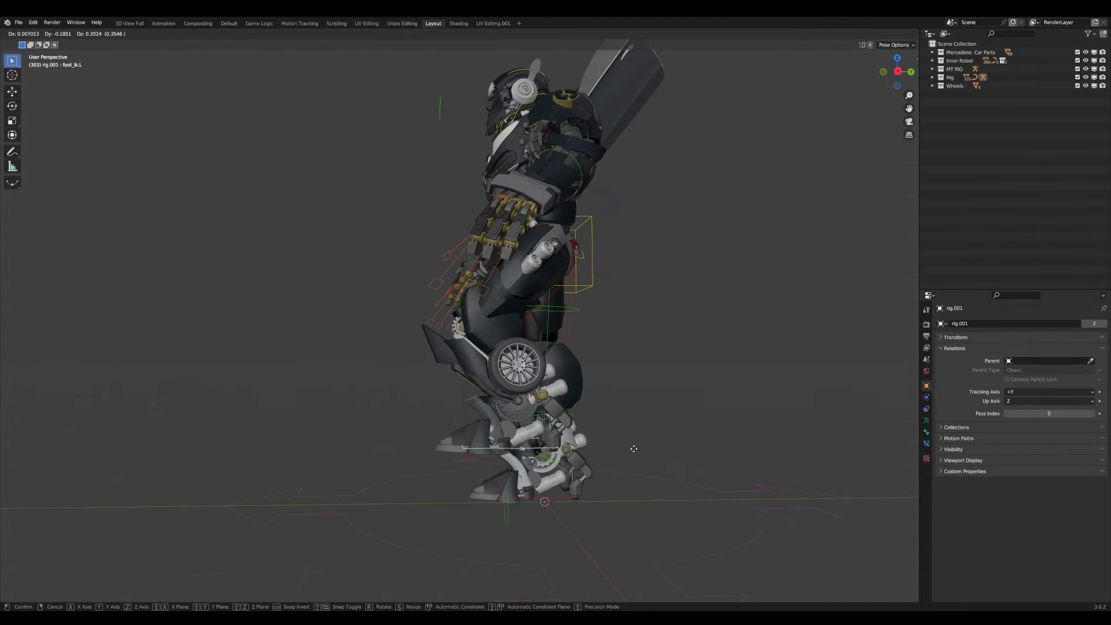
right_click(631, 449)
- Try moving another single control and a box-selected group of rig controls to test the robot's limbs
middle_click_drag(491, 342, 527, 350)
left_click(602, 350)
key("g")
right_click(584, 336)
scroll(521, 359, "up", 3)
middle_click_drag(521, 463, 474, 365, "shift")
key("b")
left_click_drag(471, 378, 538, 431)
scroll(521, 376, "down", 4)
key("g")
middle_click_drag(498, 347, 579, 399)
right_click(556, 347)
key("g")
left_click(553, 425)
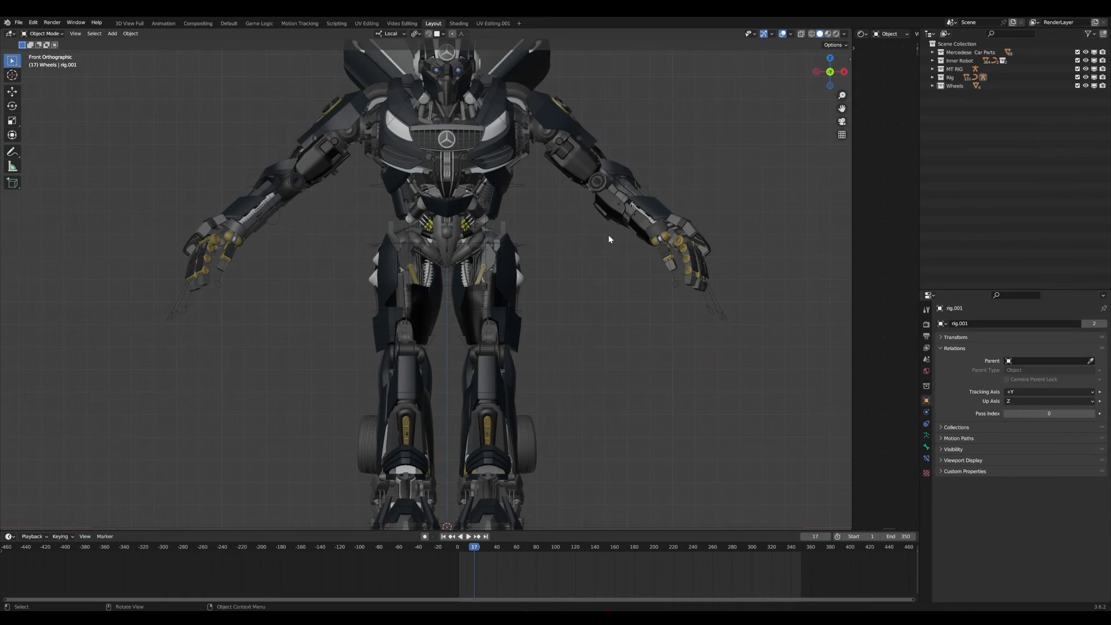
scroll(609, 239, "down", 1)
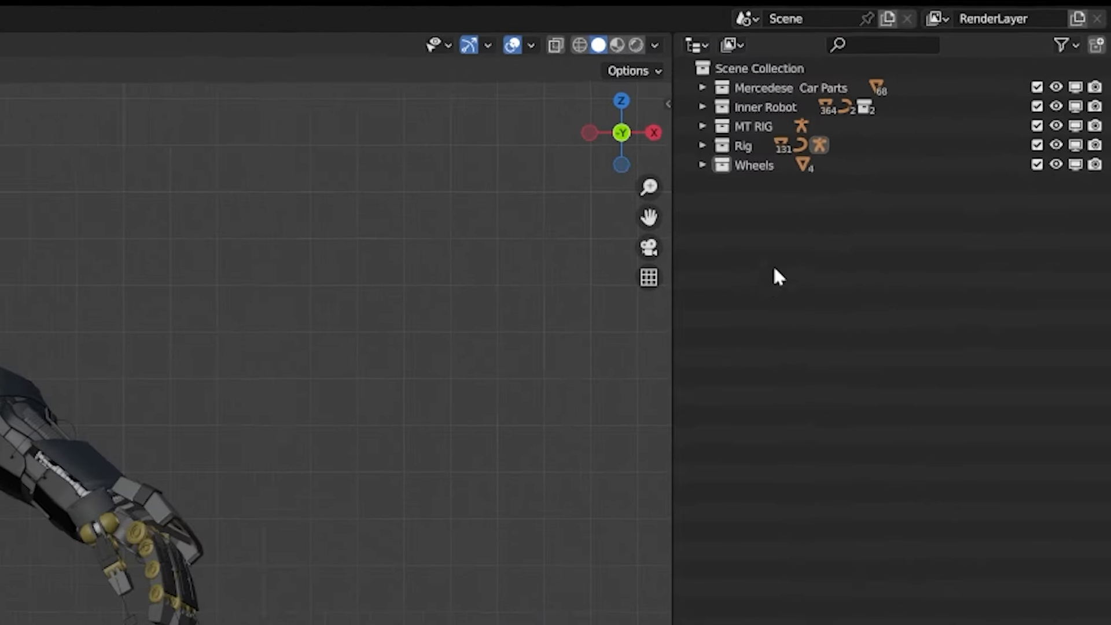
- Create a new collection in the Scene Collection and name it ROBOT
right_click(793, 255)
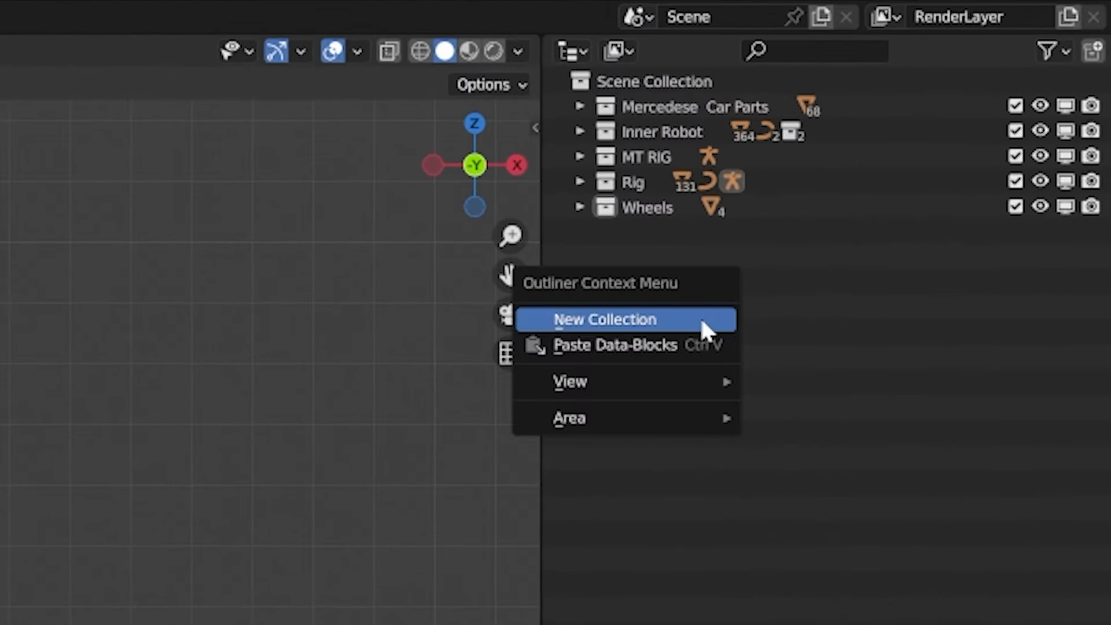
left_click(636, 322)
double_click(644, 233)
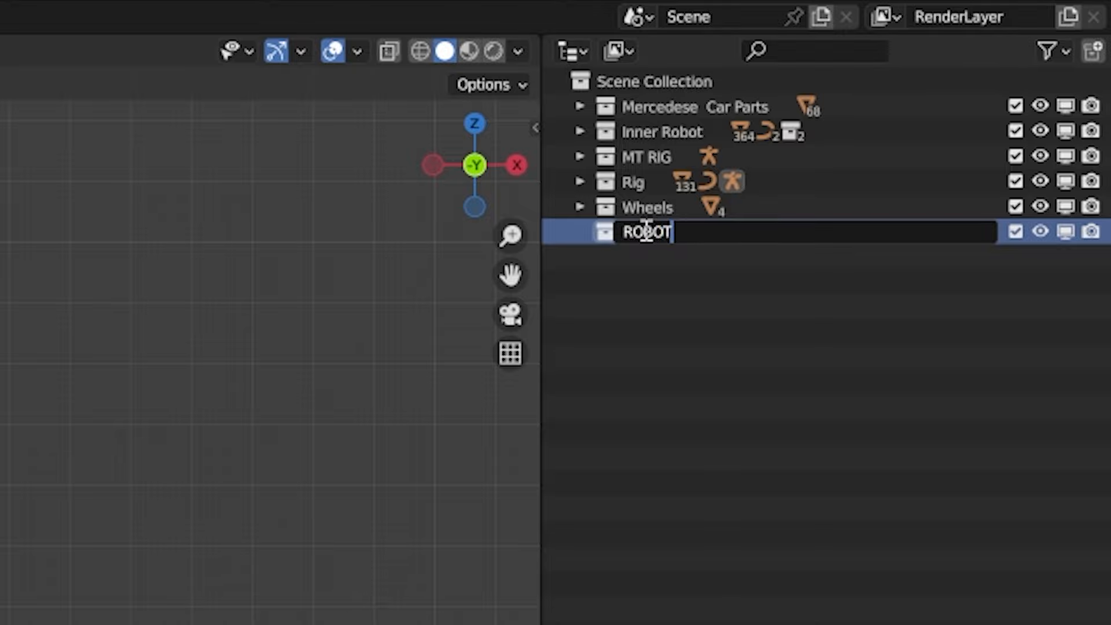
key("Return")
- Move the five collections from Mercedese Car Parts through Wheels into the ROBOT collection and collapse it
left_click(665, 203)
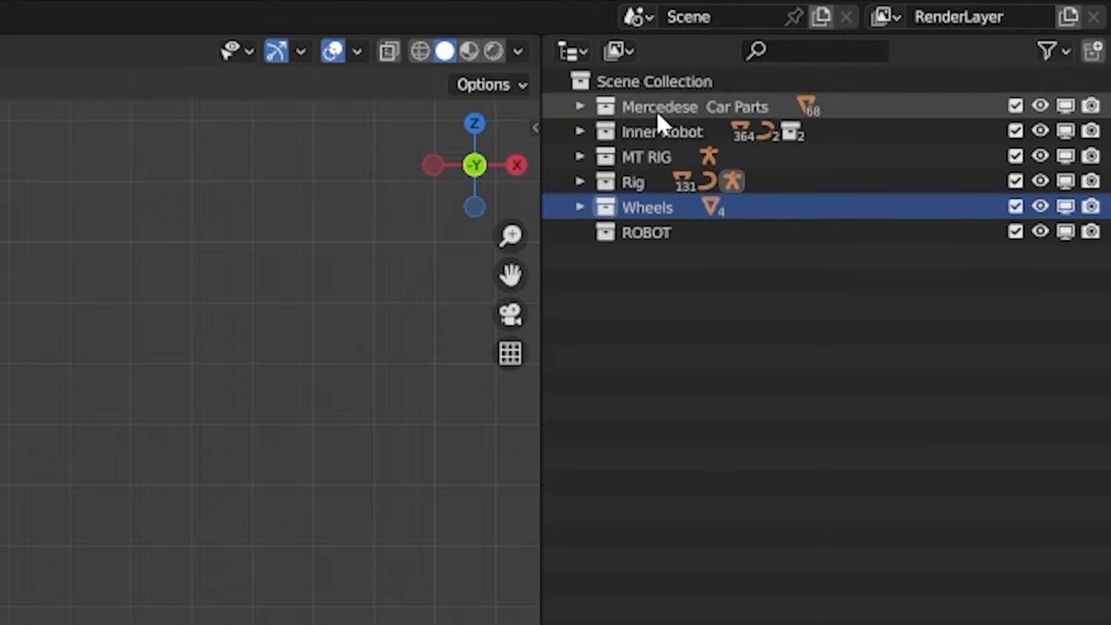
left_click(655, 106, "shift")
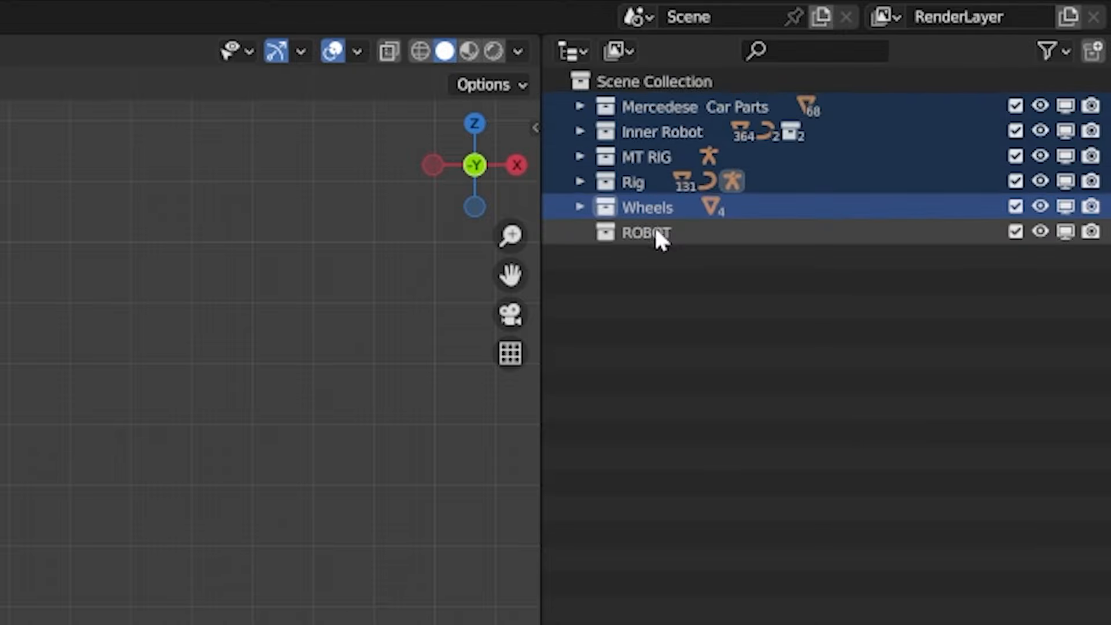
left_click_drag(650, 197, 644, 231)
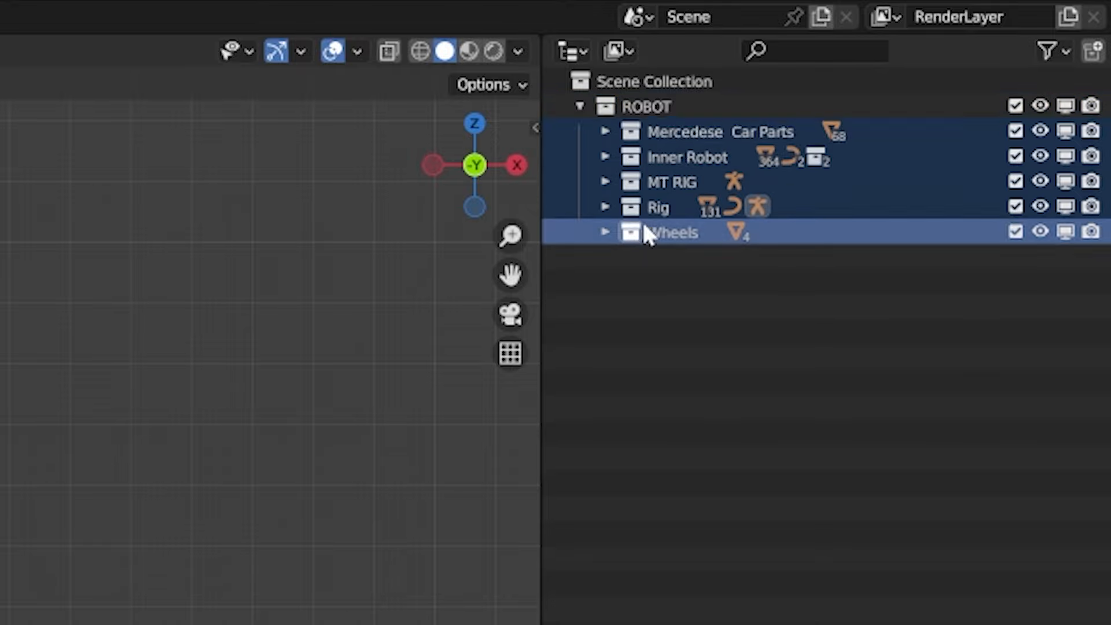
left_click(580, 107)
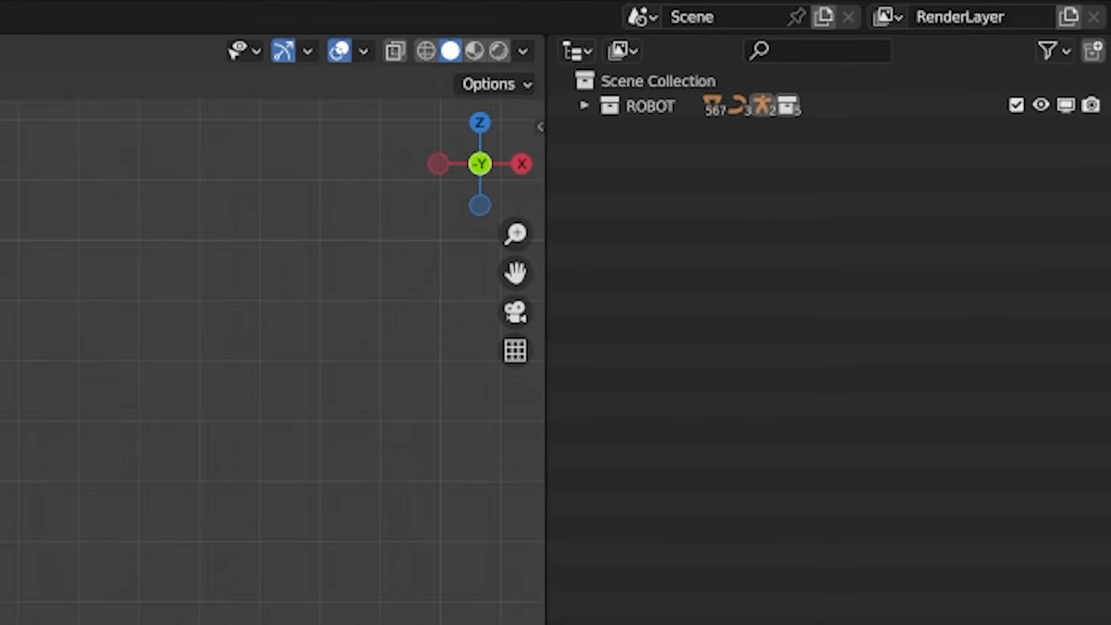